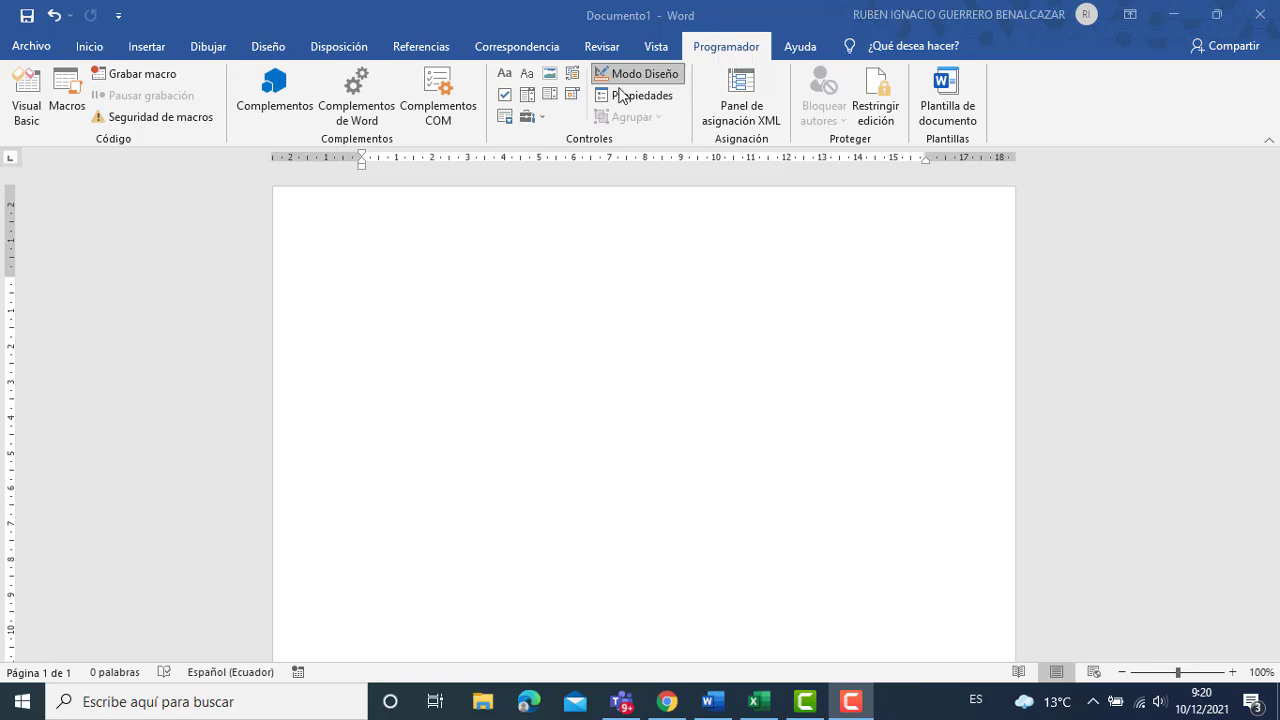
Review the Customize Ribbon settings in Word Options, then close the dialog.
click(33, 46)
click(86, 647)
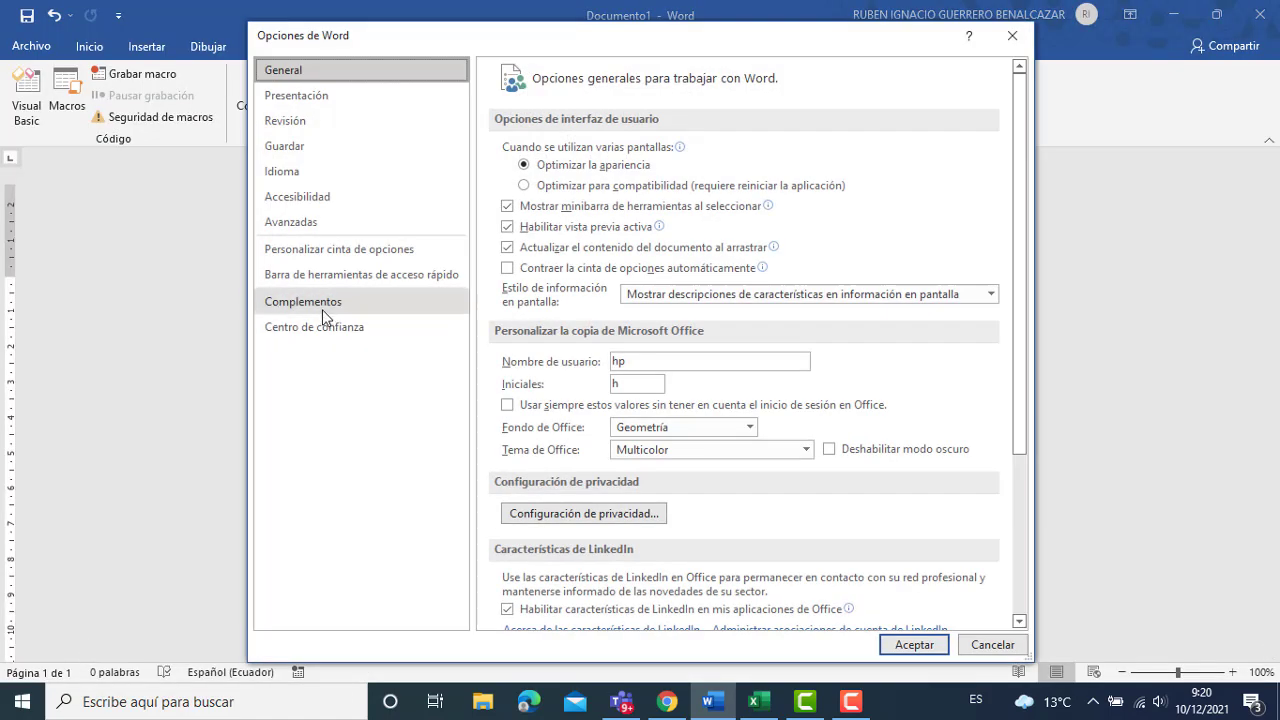
click(311, 255)
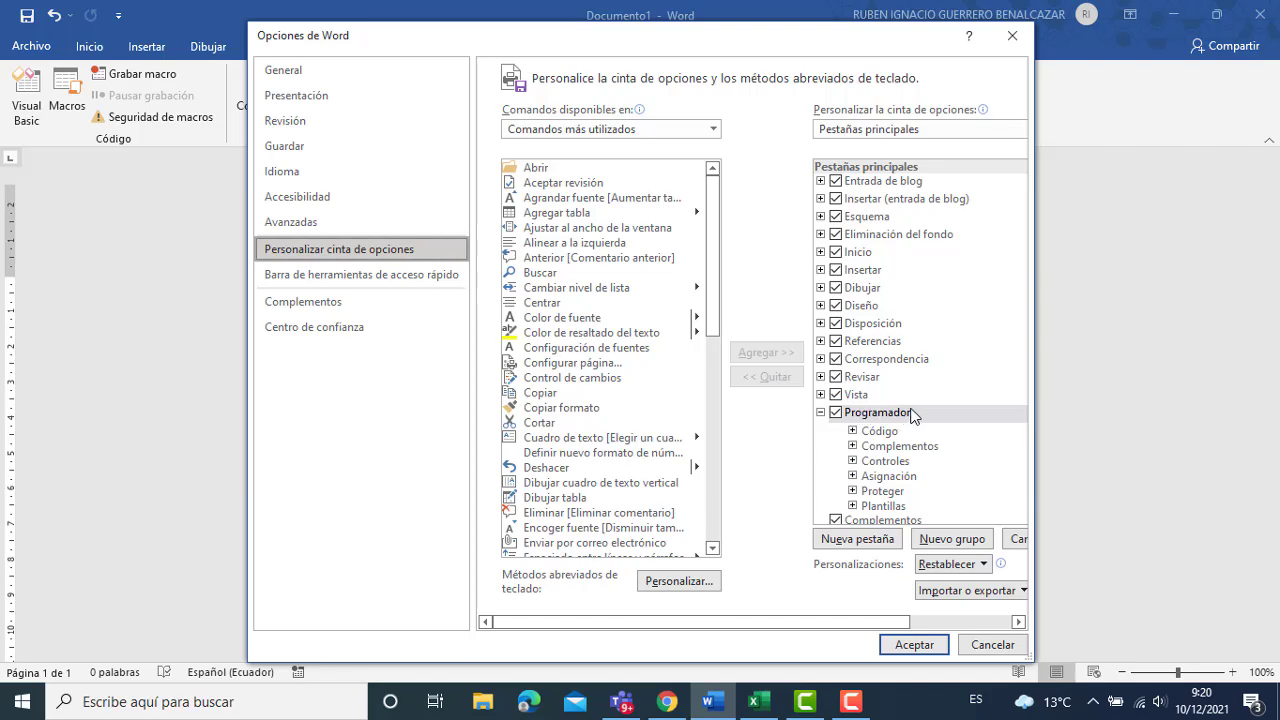
click(910, 652)
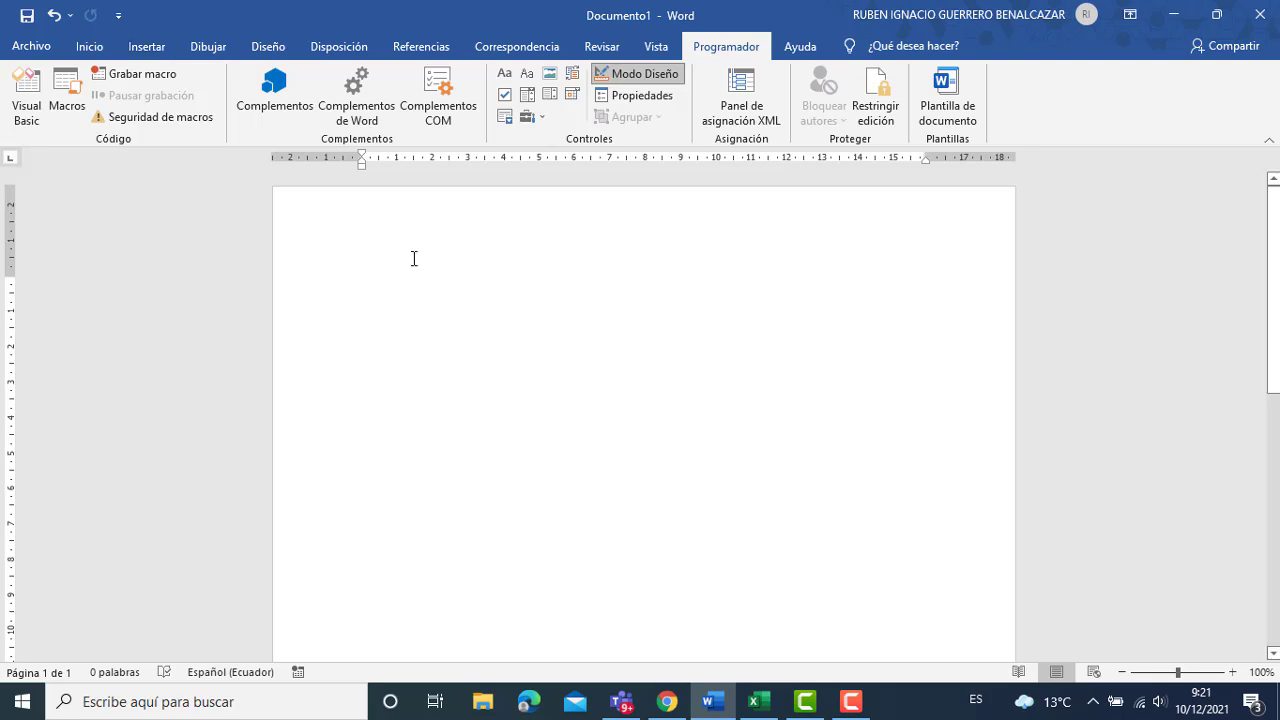
Insert a 1x1 table and enter the centred title FICHA MÉDICA in its cell.
click(133, 50)
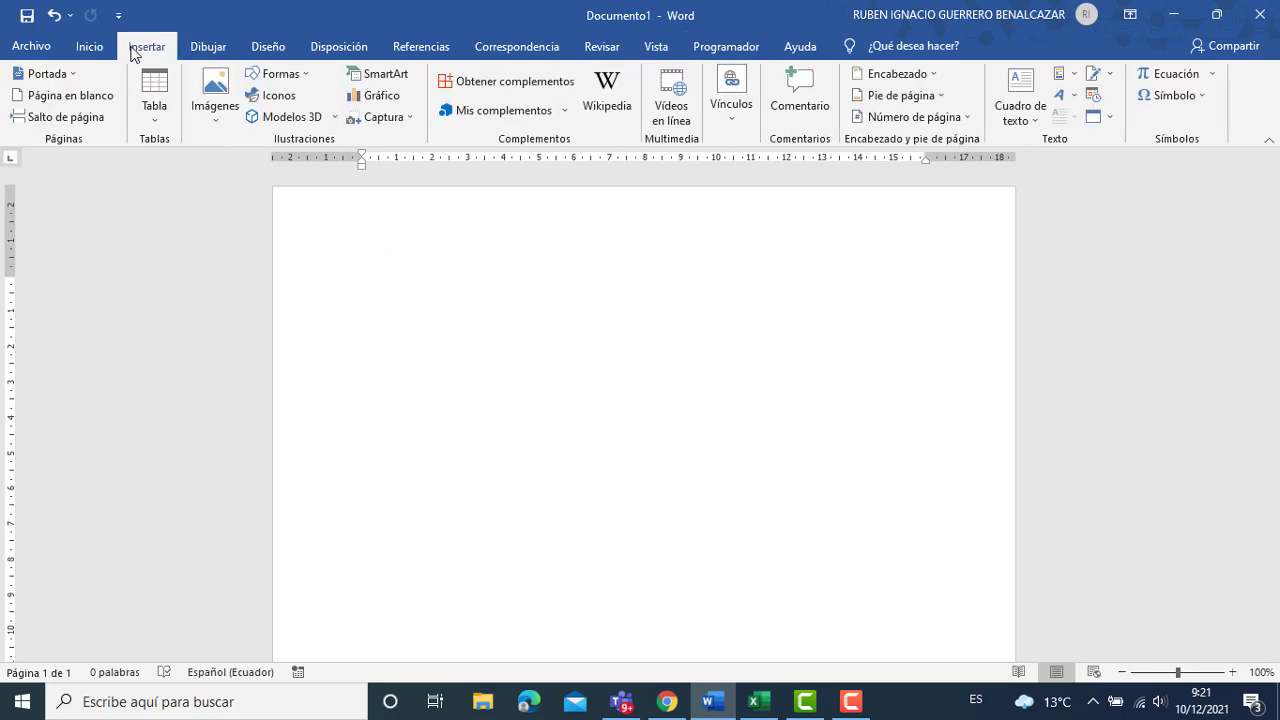
click(156, 106)
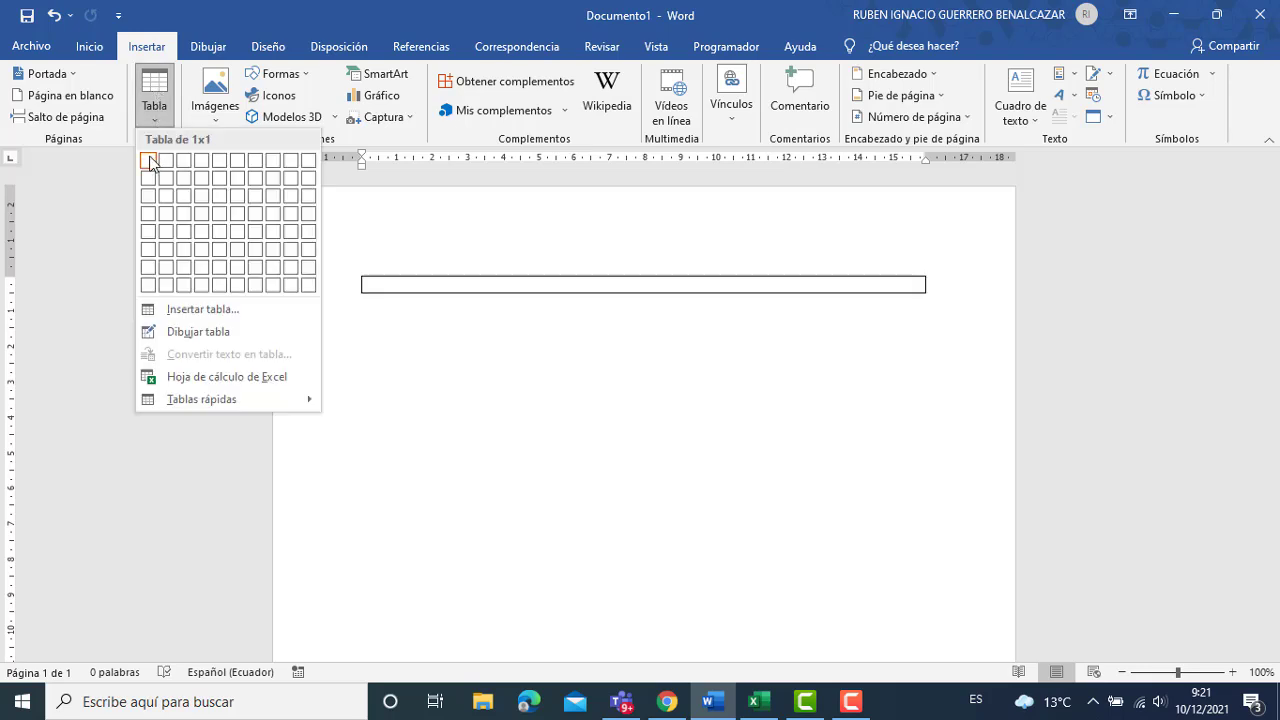
click(150, 162)
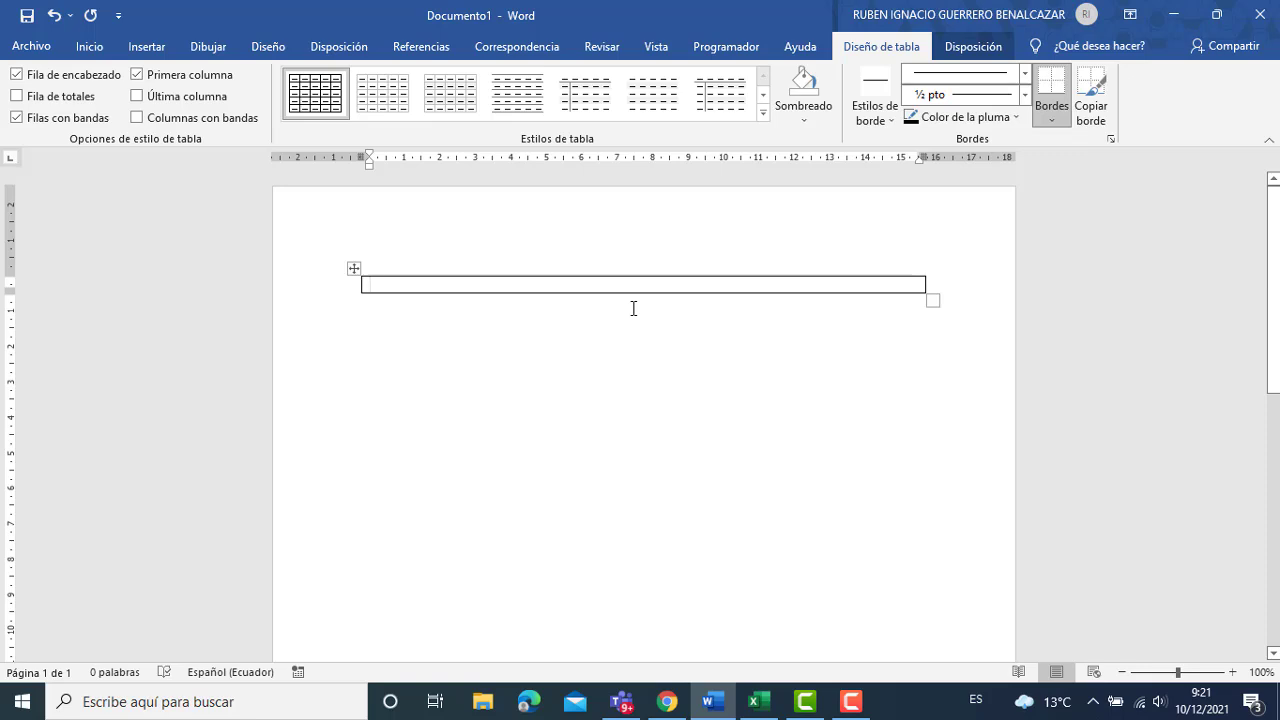
text(FICHA)
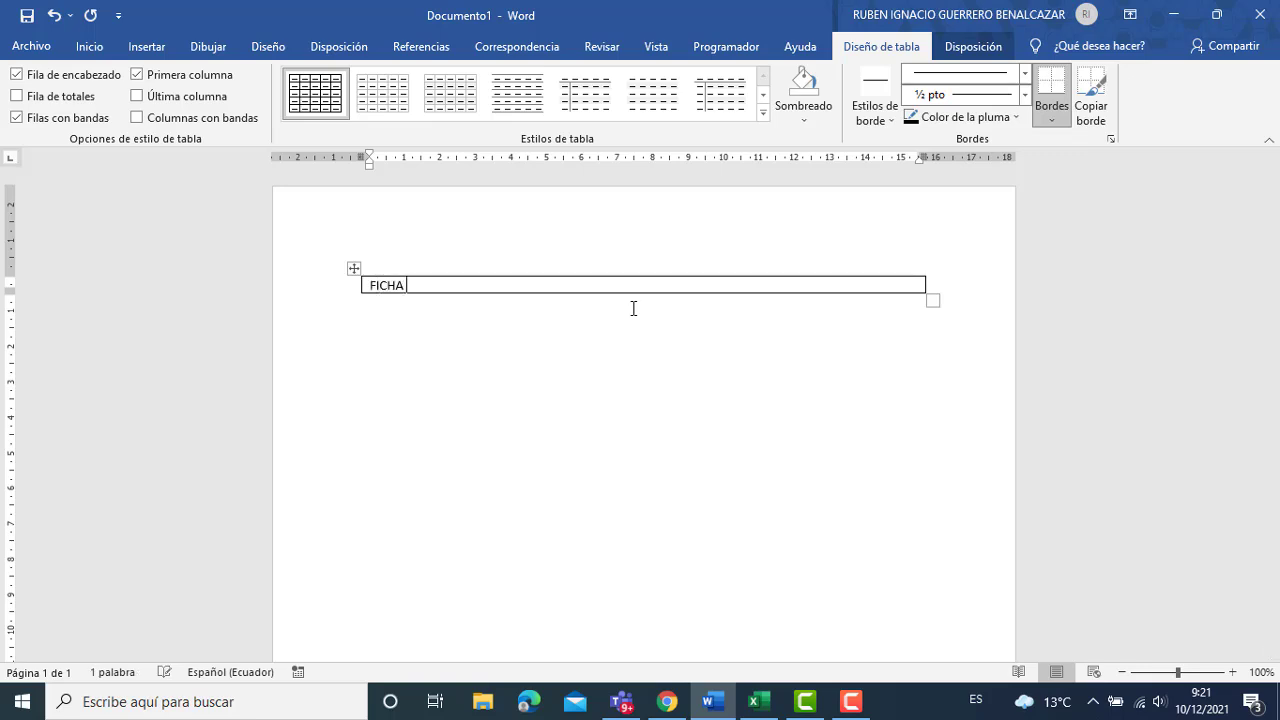
text( MÉDICA)
key(ctrl+t)
key(shift+Home)
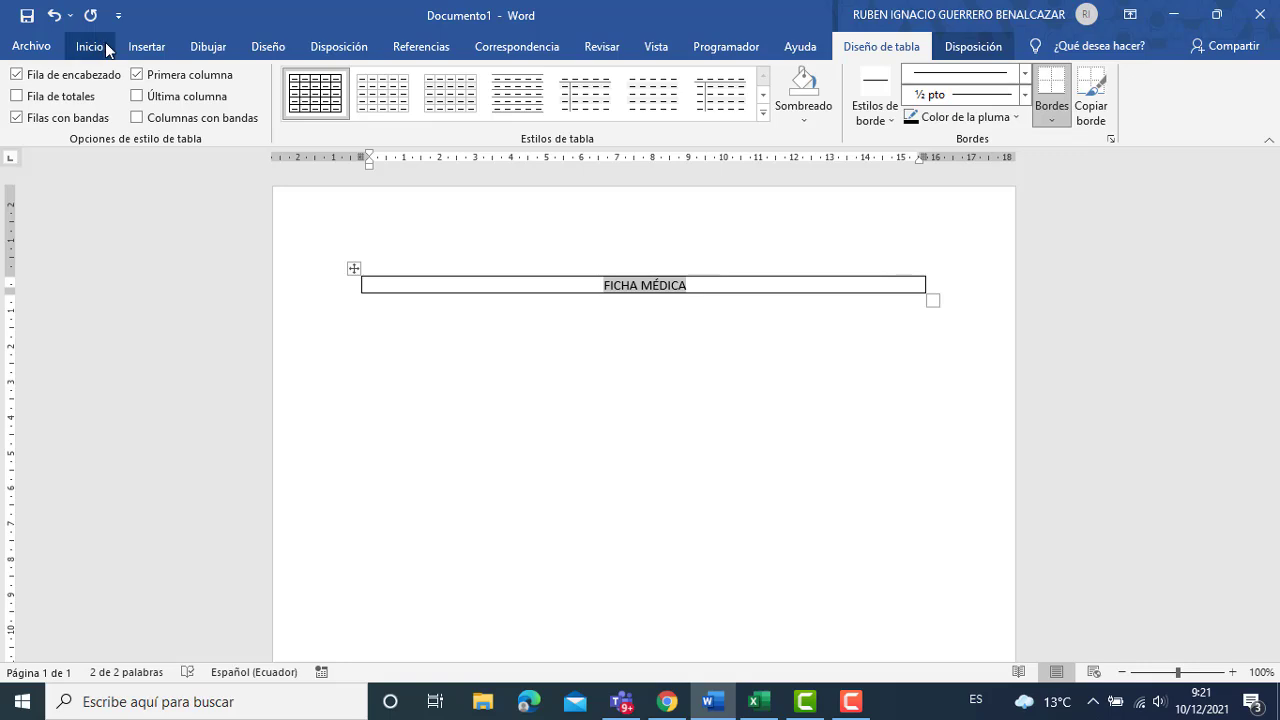
Set the FICHA MÉDICA title's font size to 26 pt.
click(89, 46)
click(304, 81)
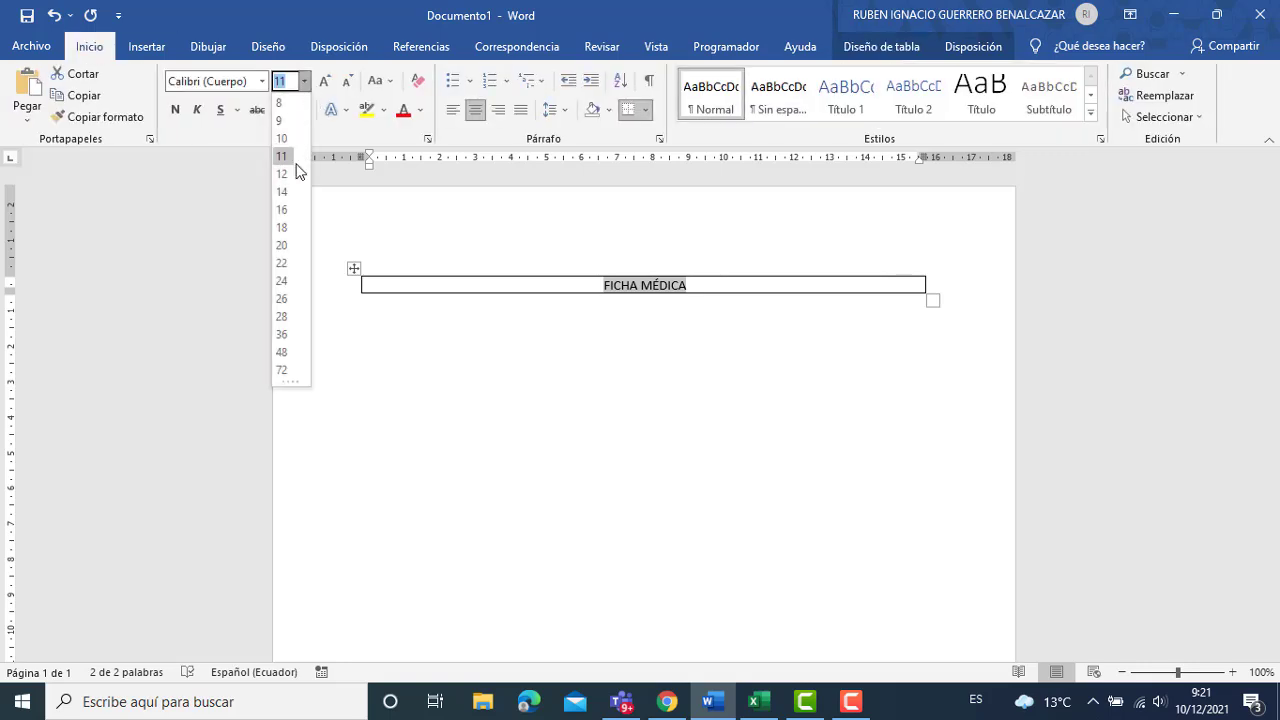
click(287, 299)
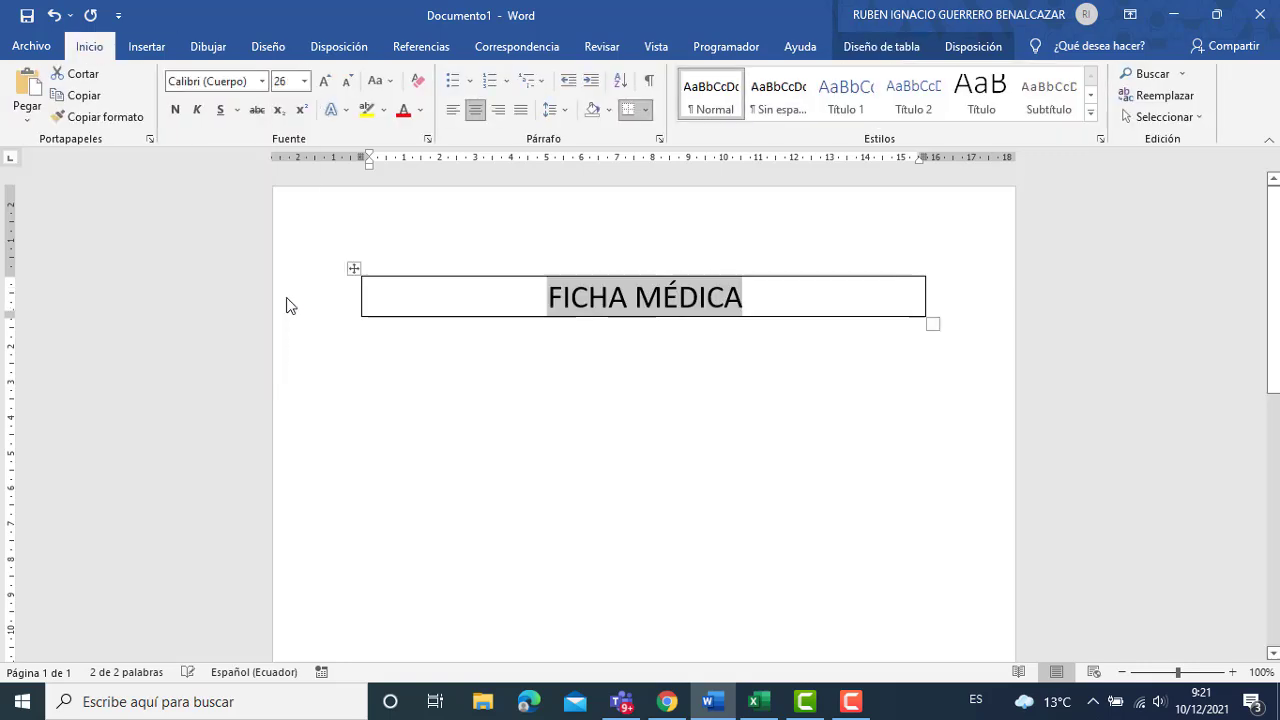
click(462, 295)
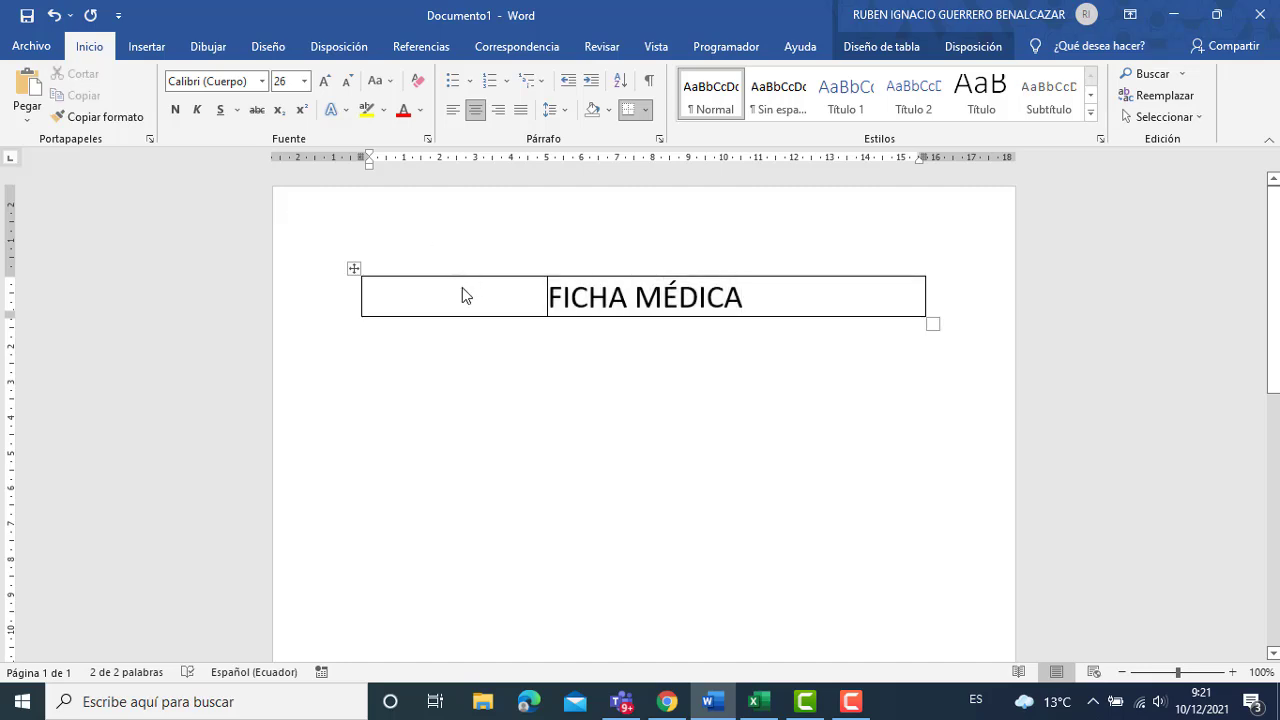
Highlight the title table in cyan and add an empty line below the table.
click(354, 268)
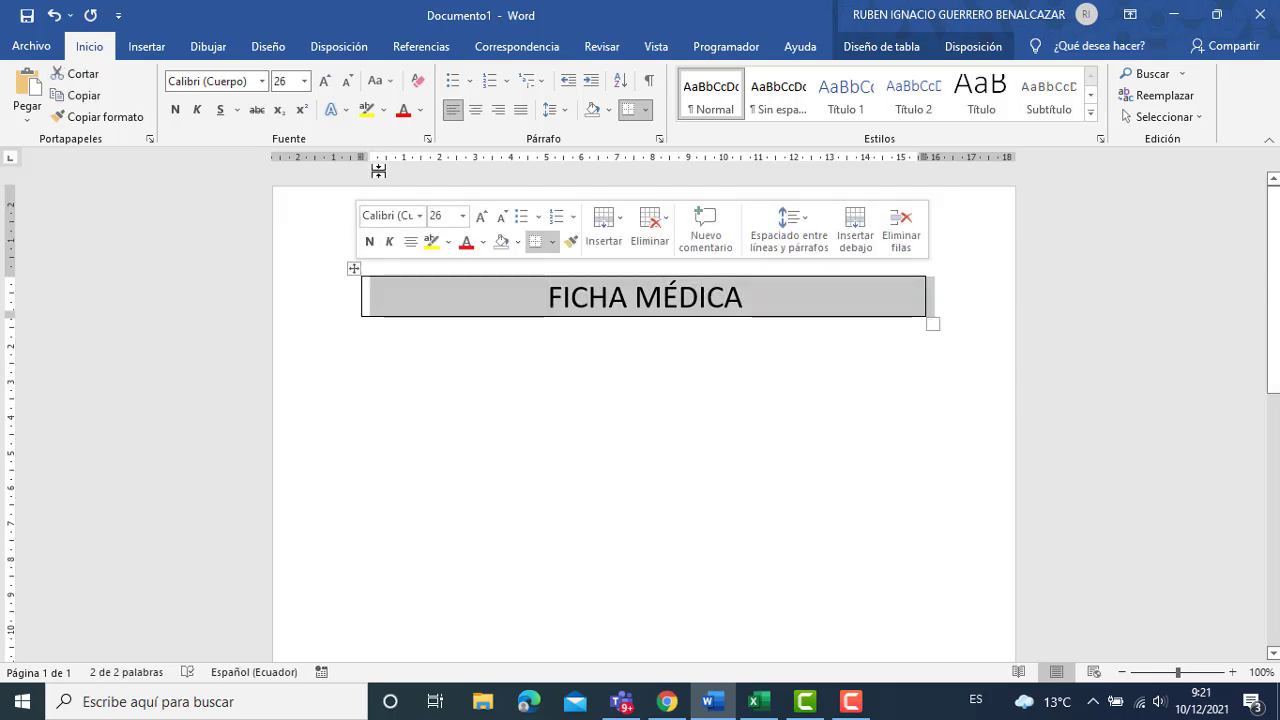
click(420, 110)
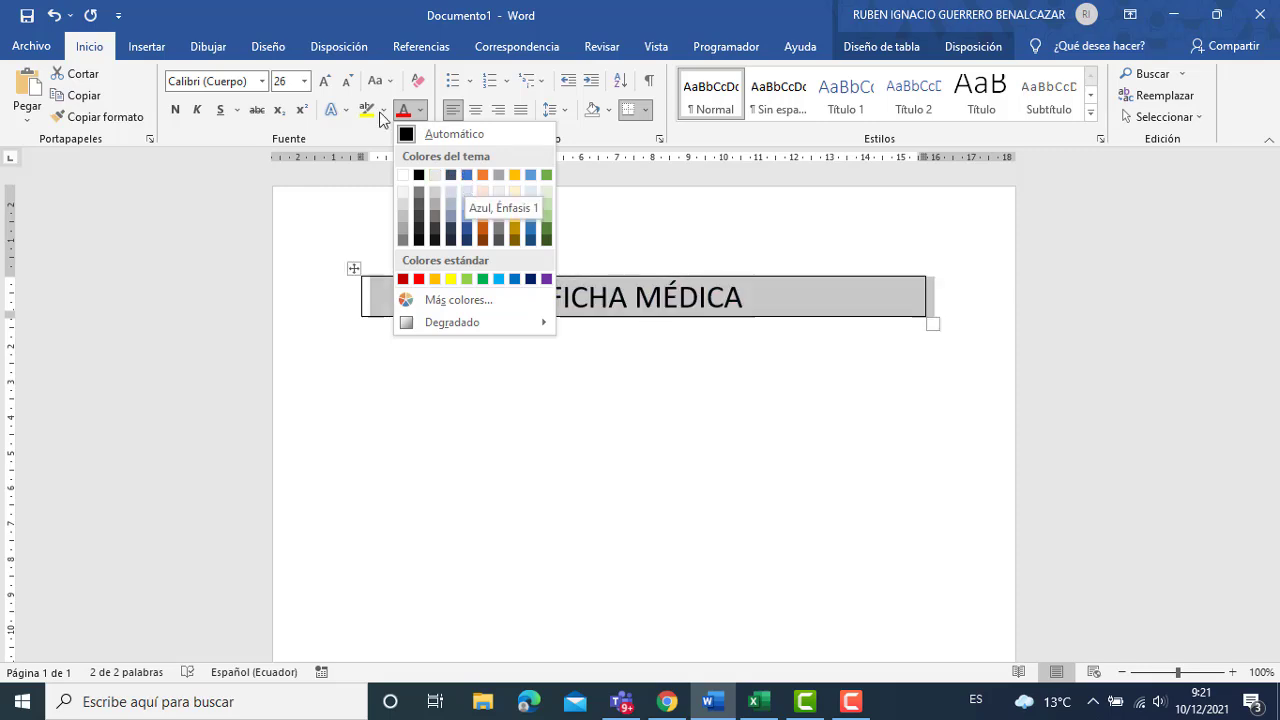
click(383, 111)
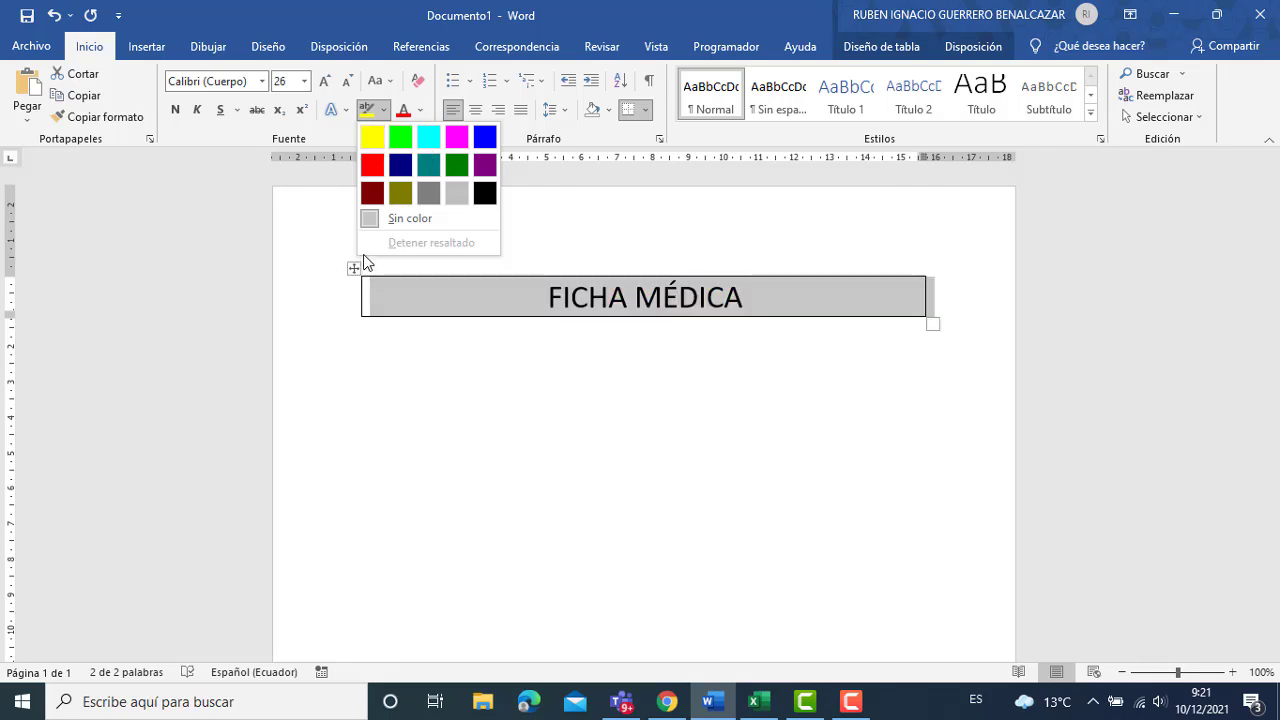
click(432, 137)
click(633, 456)
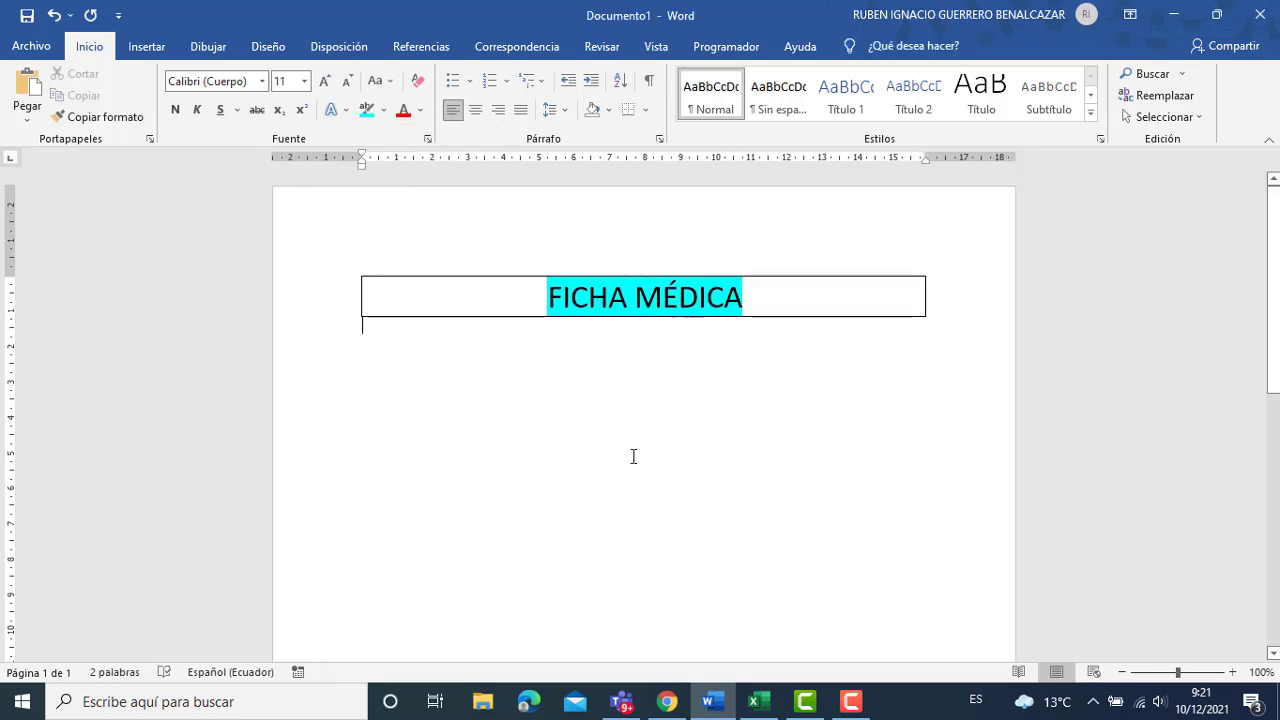
key(Return)
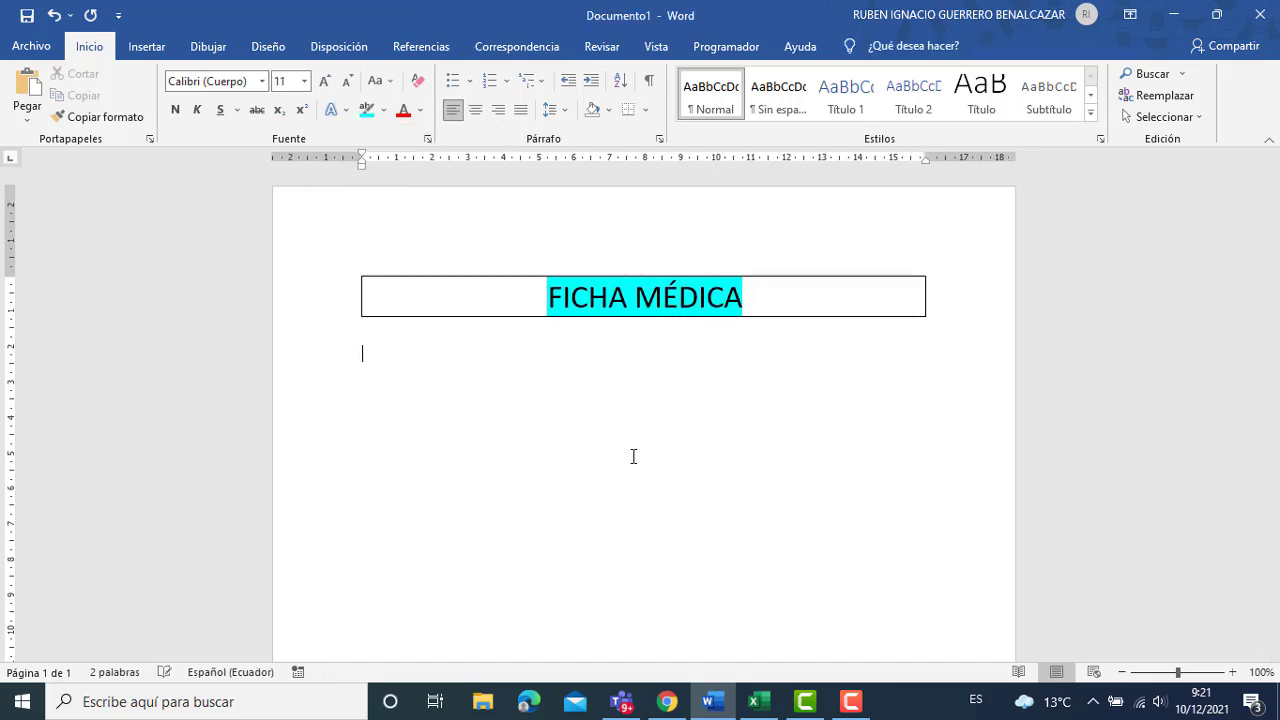
Type the FECHA label and insert a date picker content control after it.
text(FECHA:)
click(725, 46)
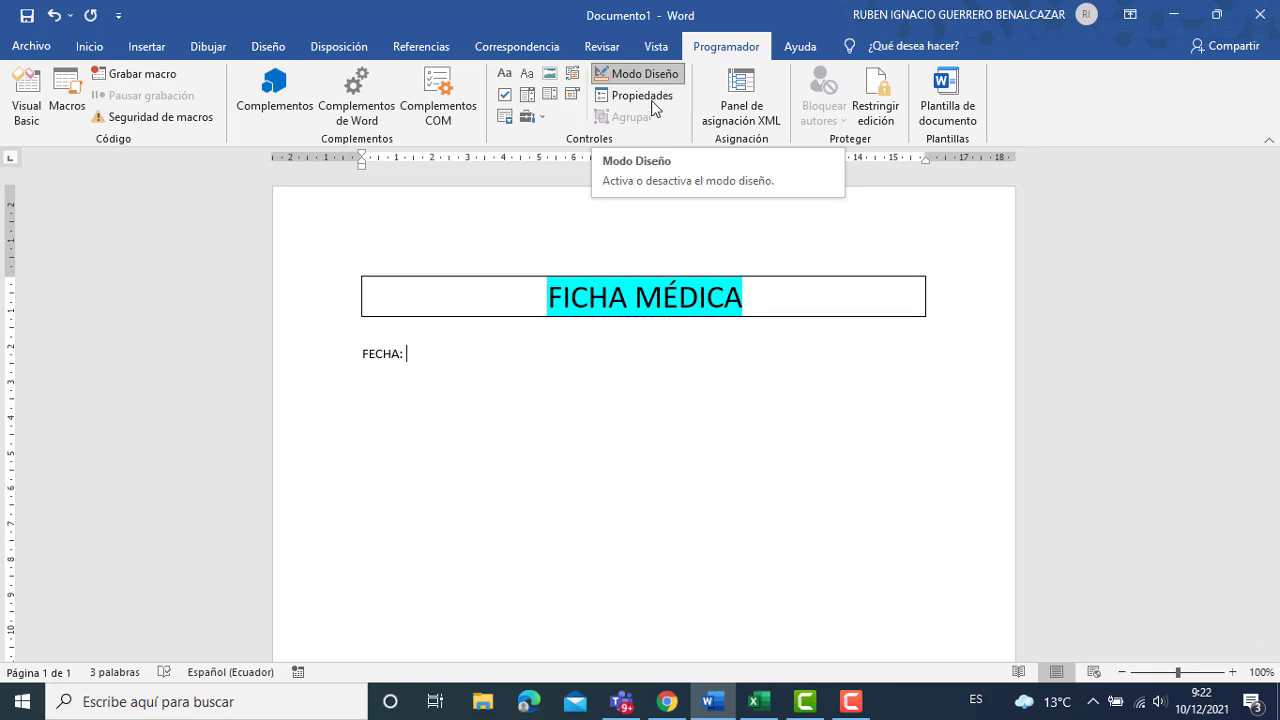
click(633, 77)
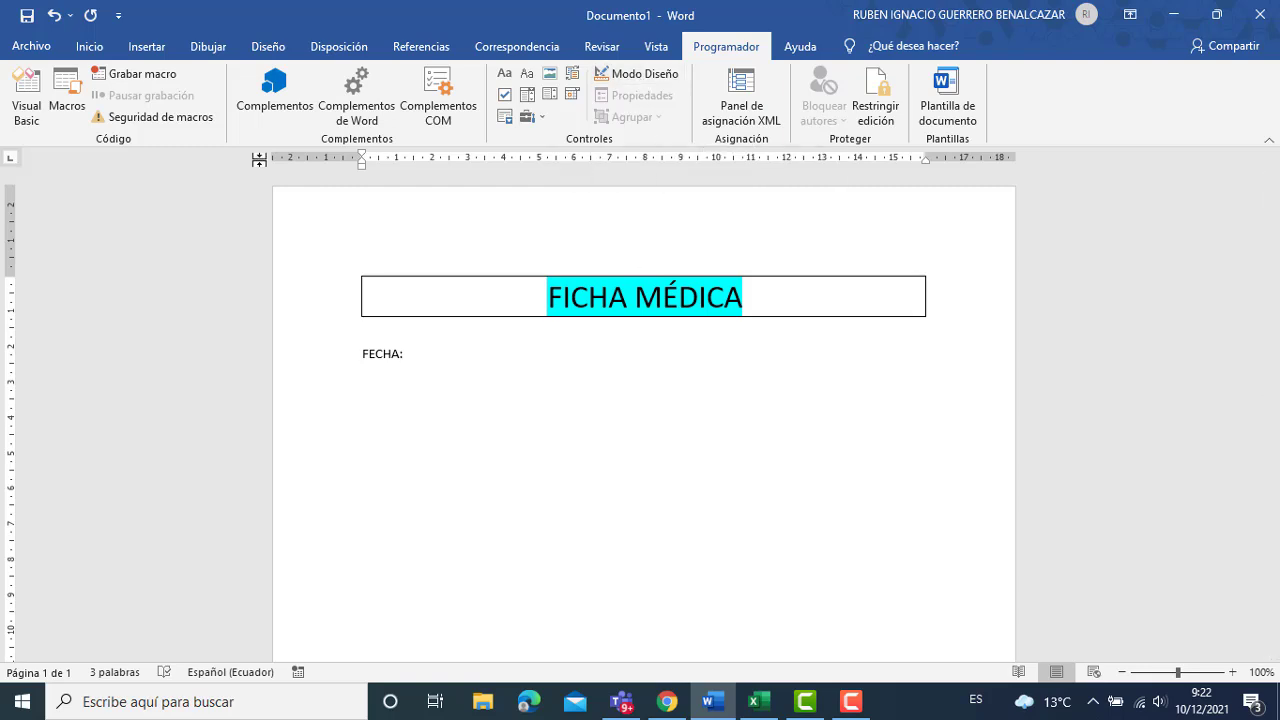
click(645, 78)
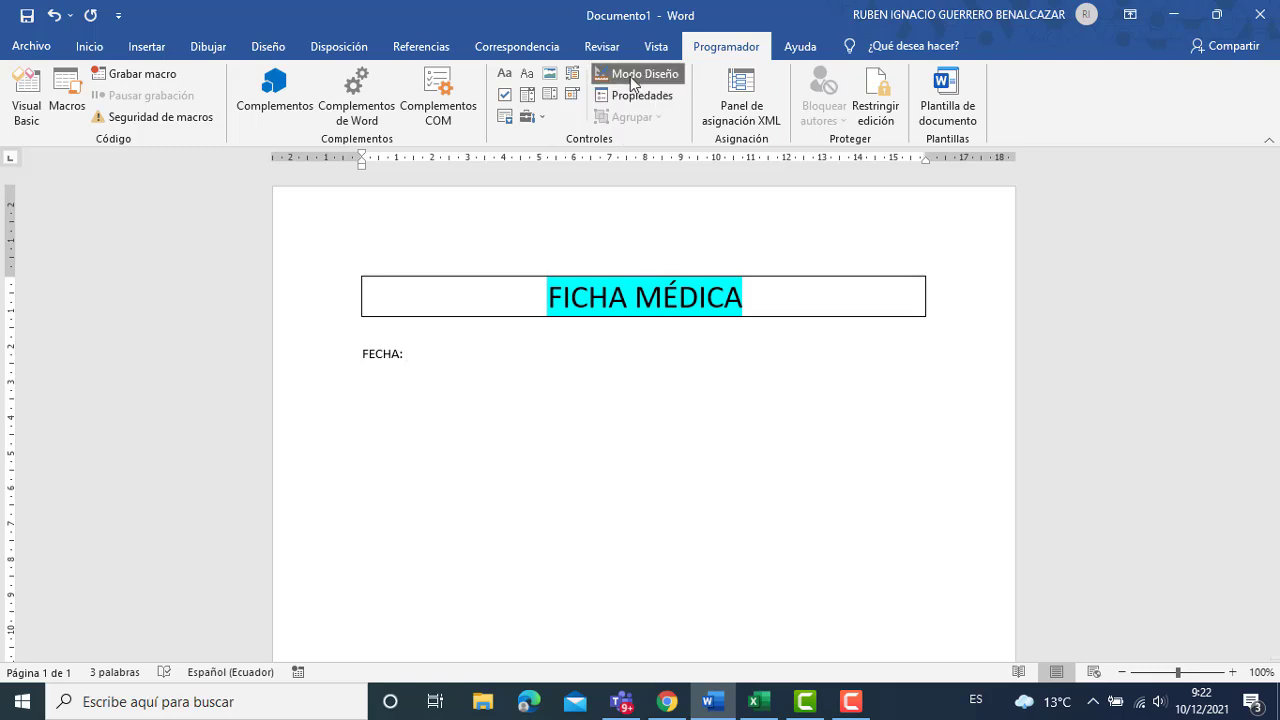
click(571, 95)
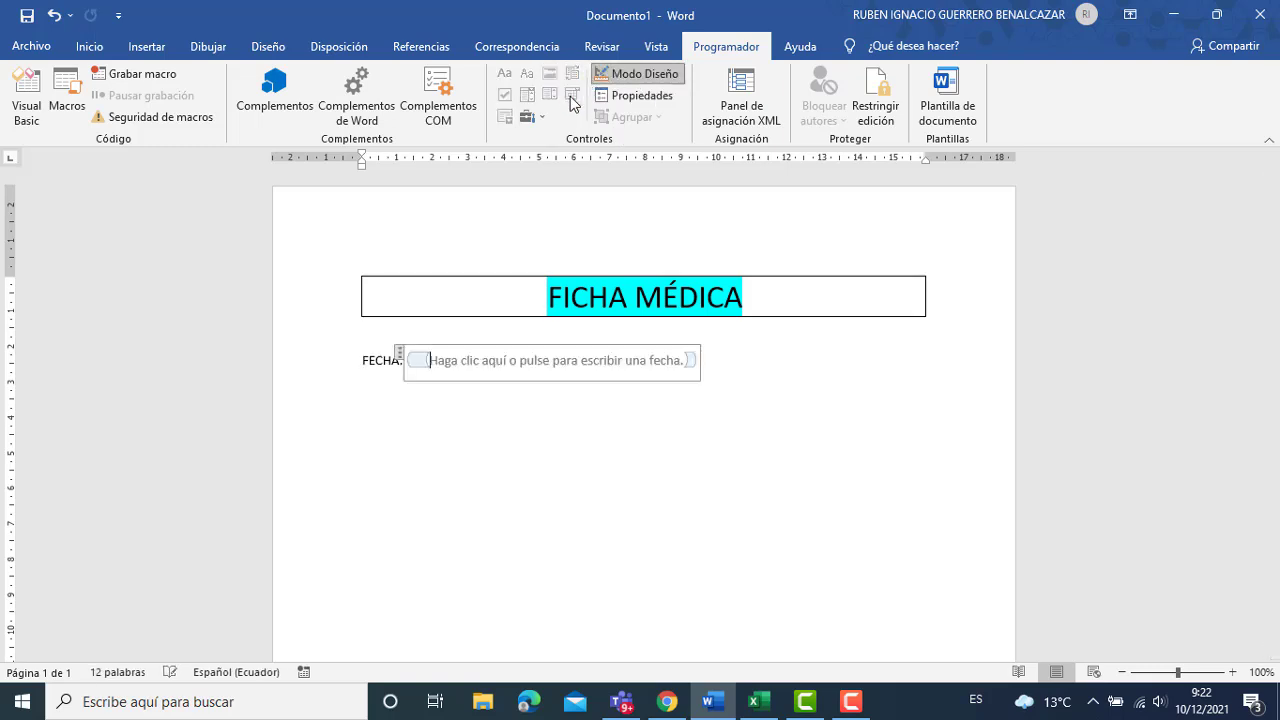
Change the date picker's placeholder to 'Ingresar fecha', leave design mode, and start a new line.
click(537, 361)
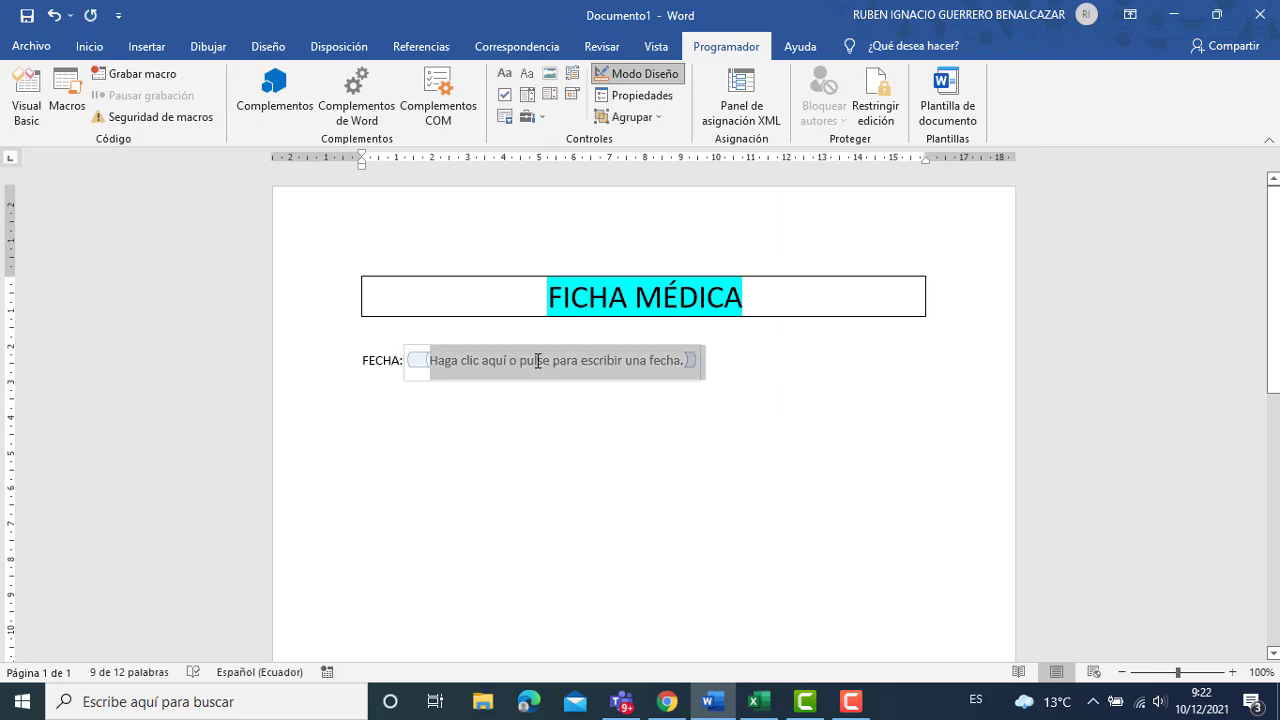
click(537, 361)
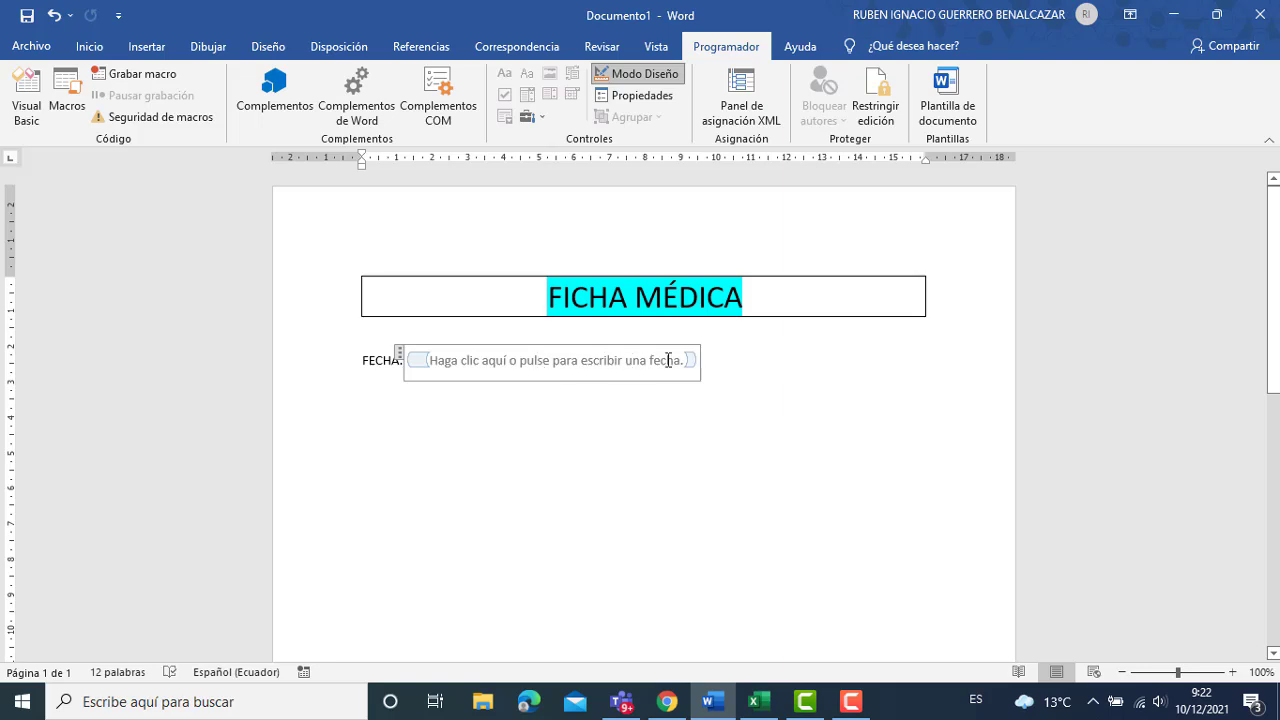
drag(687, 360, 435, 360)
key(Delete)
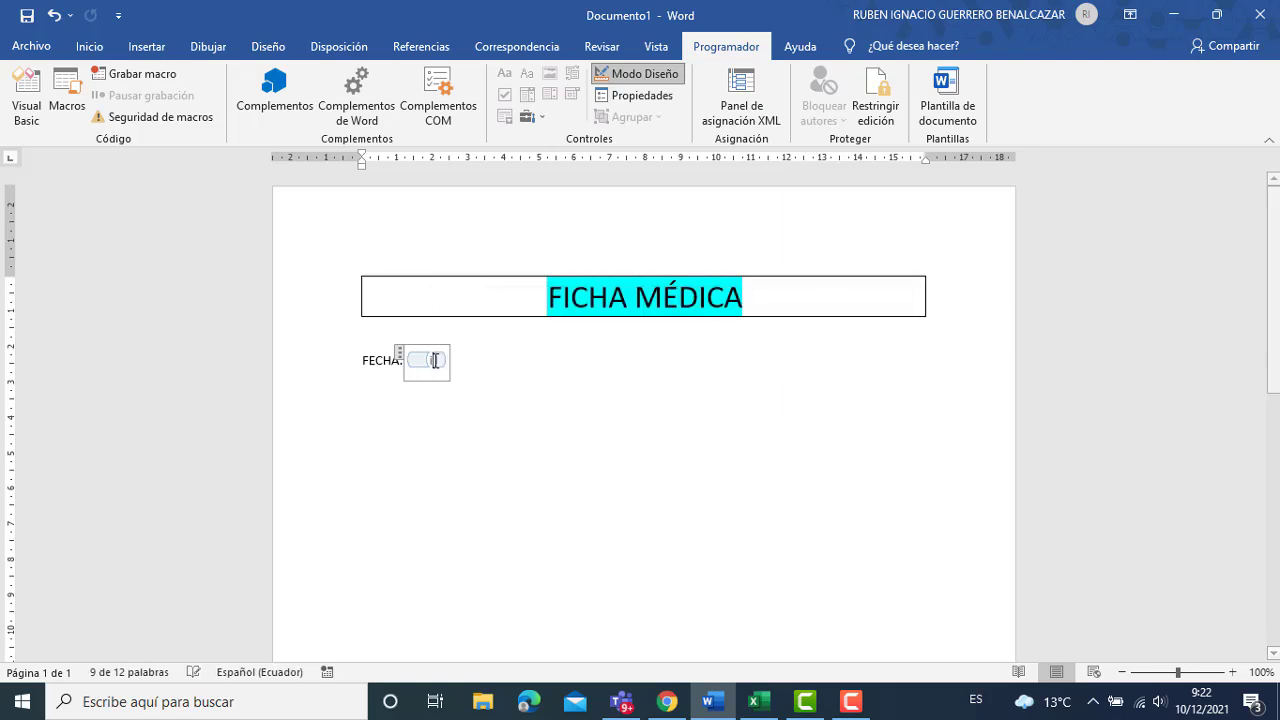
key(Delete)
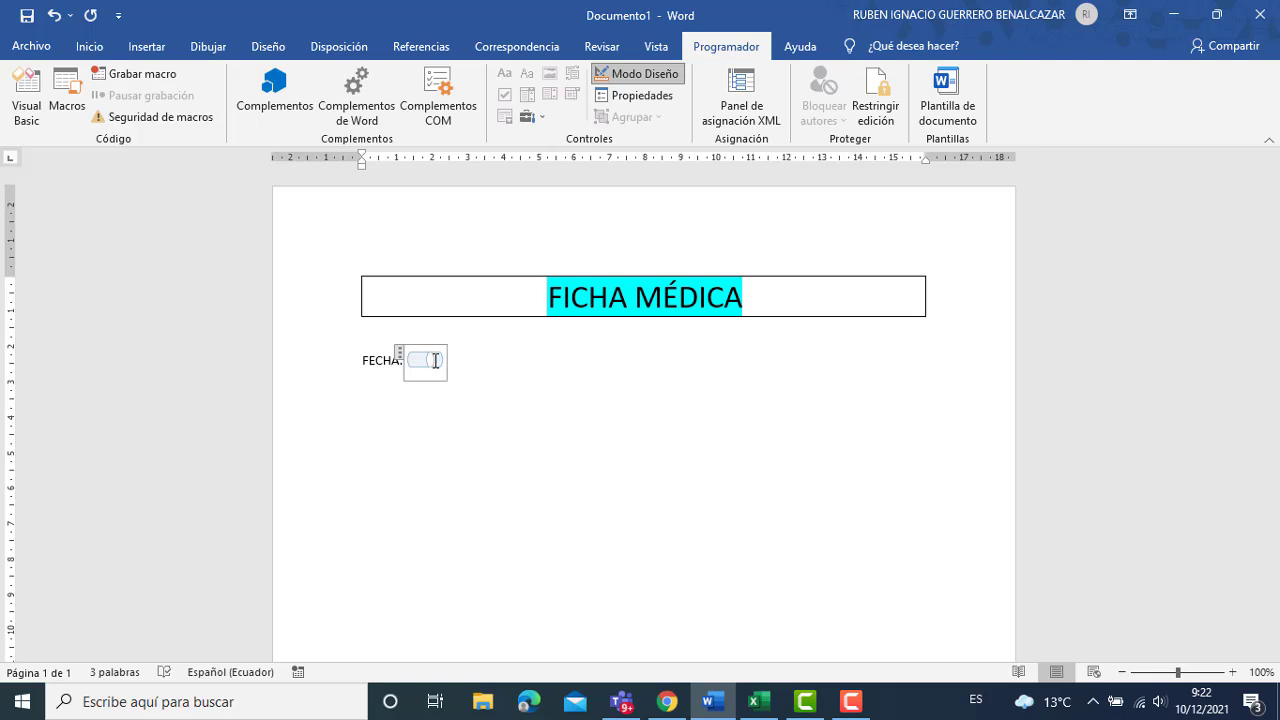
key(ctrl+z)
text(Ingresar fe)
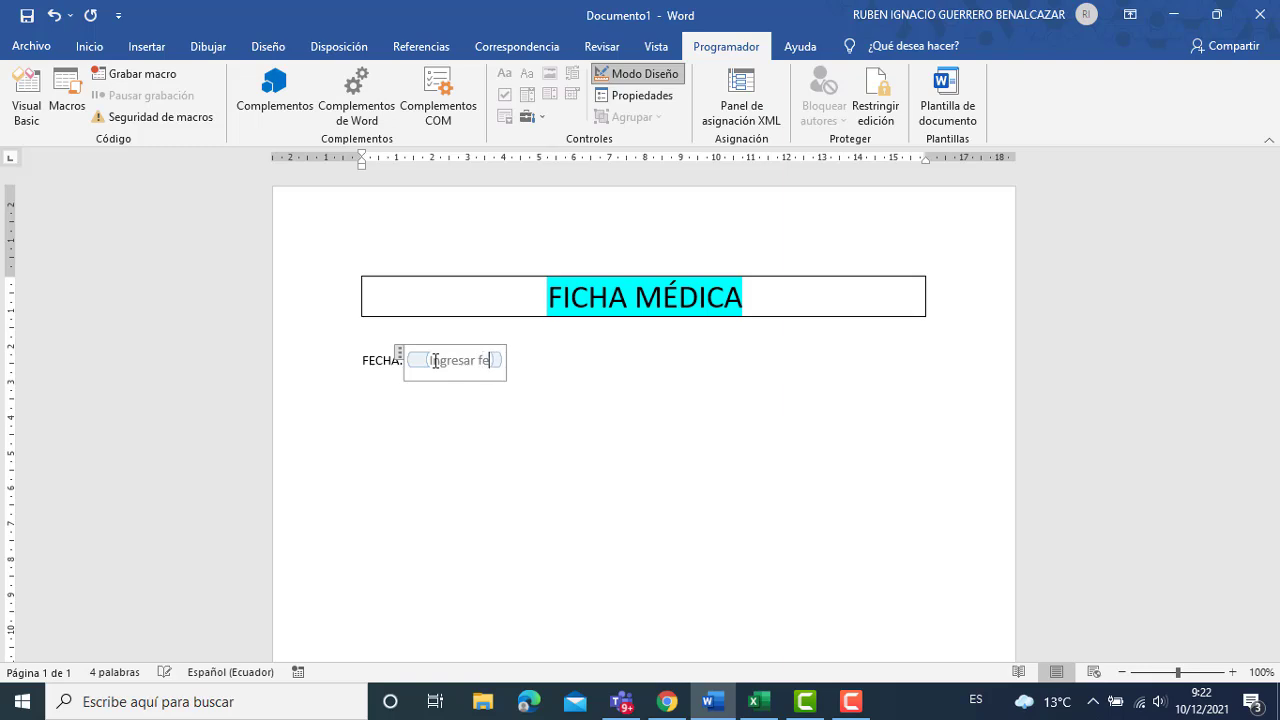
text(cha)
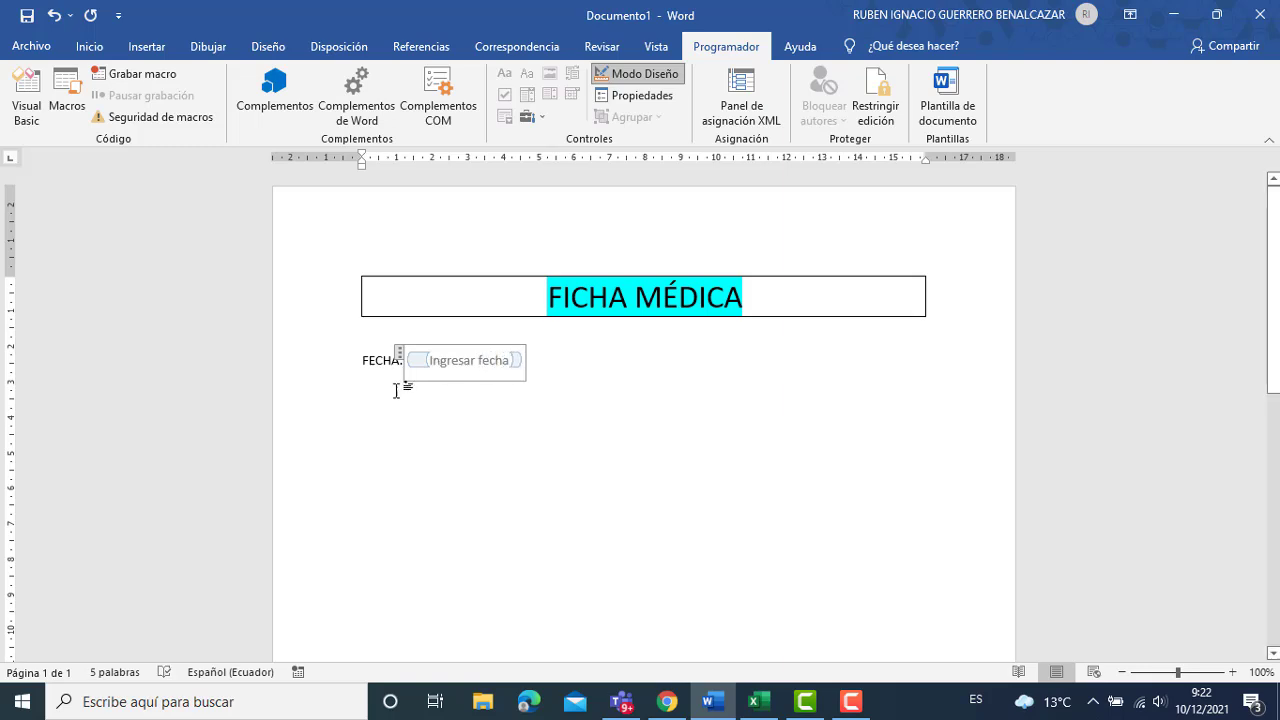
click(391, 411)
key(End)
click(645, 74)
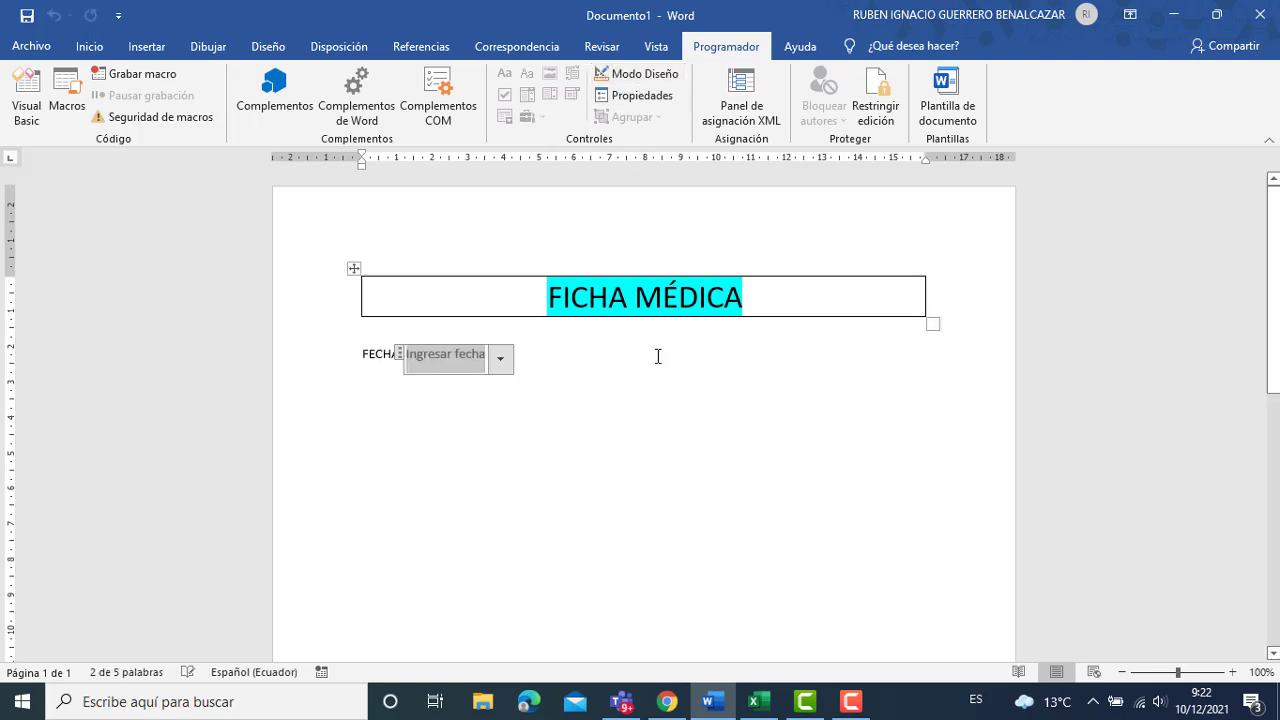
click(591, 353)
key(Return)
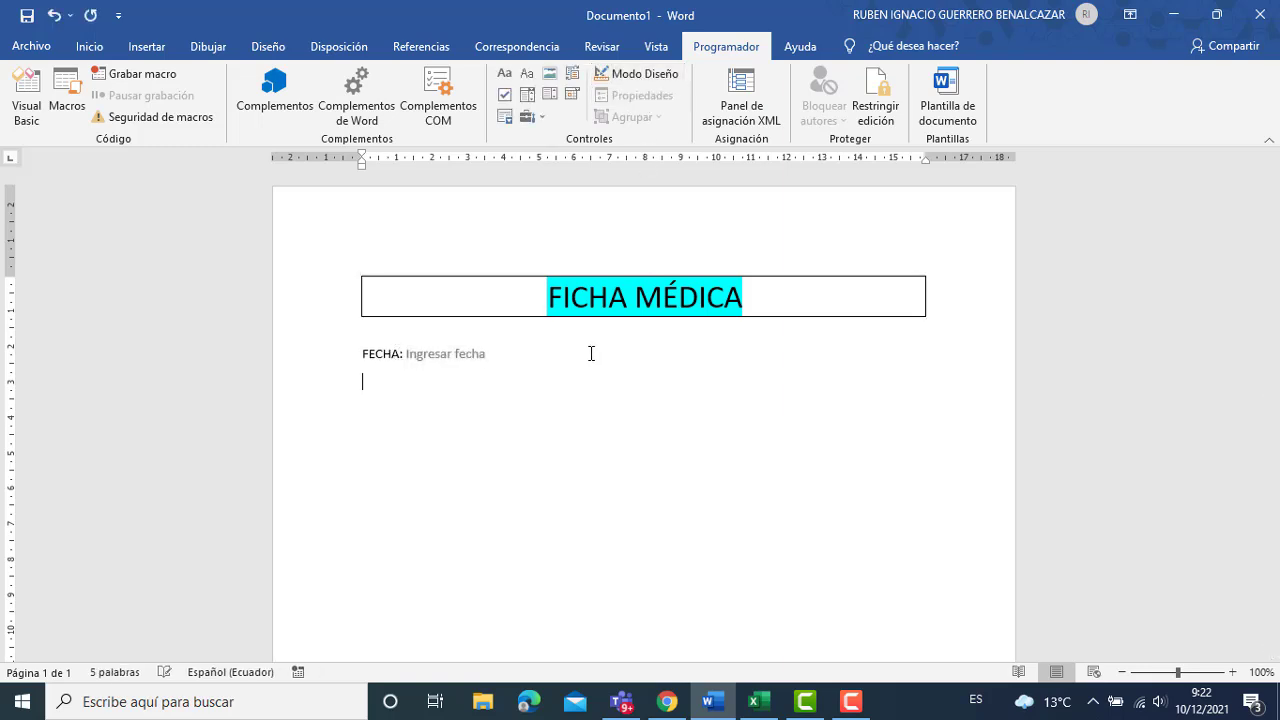
Insert a two-column, five-row table below FECHA.
click(135, 45)
click(154, 100)
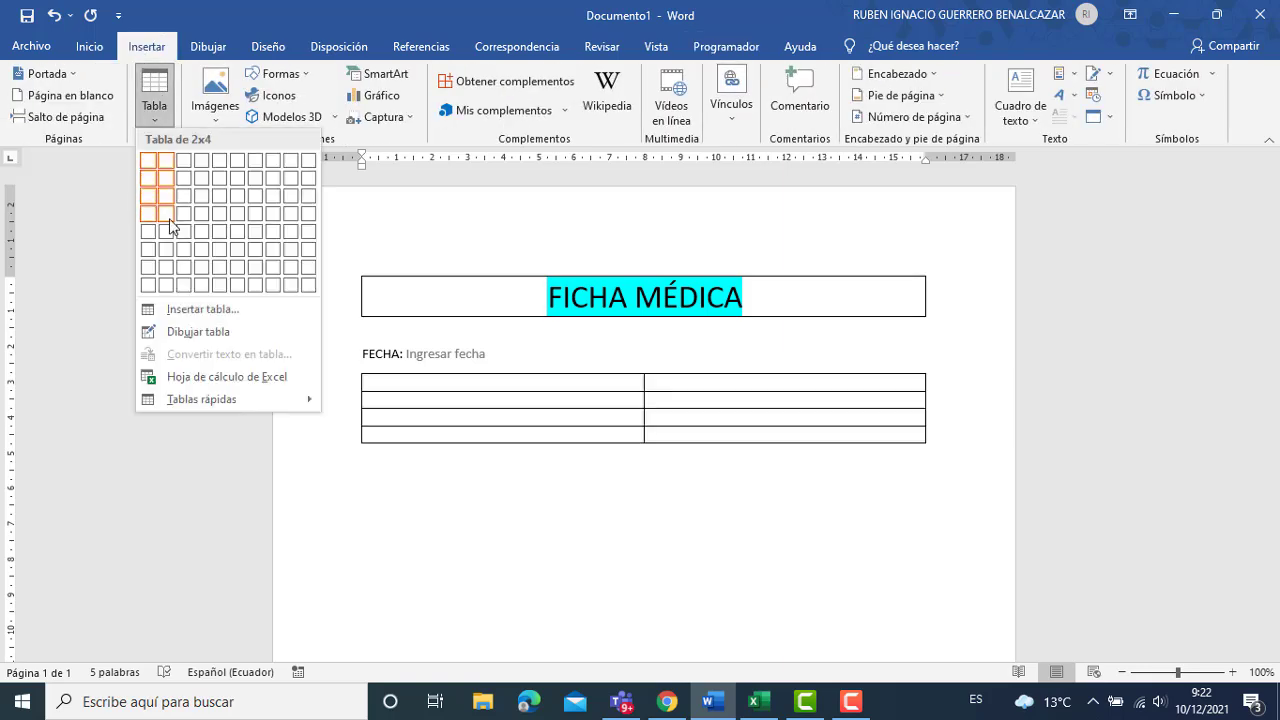
click(171, 233)
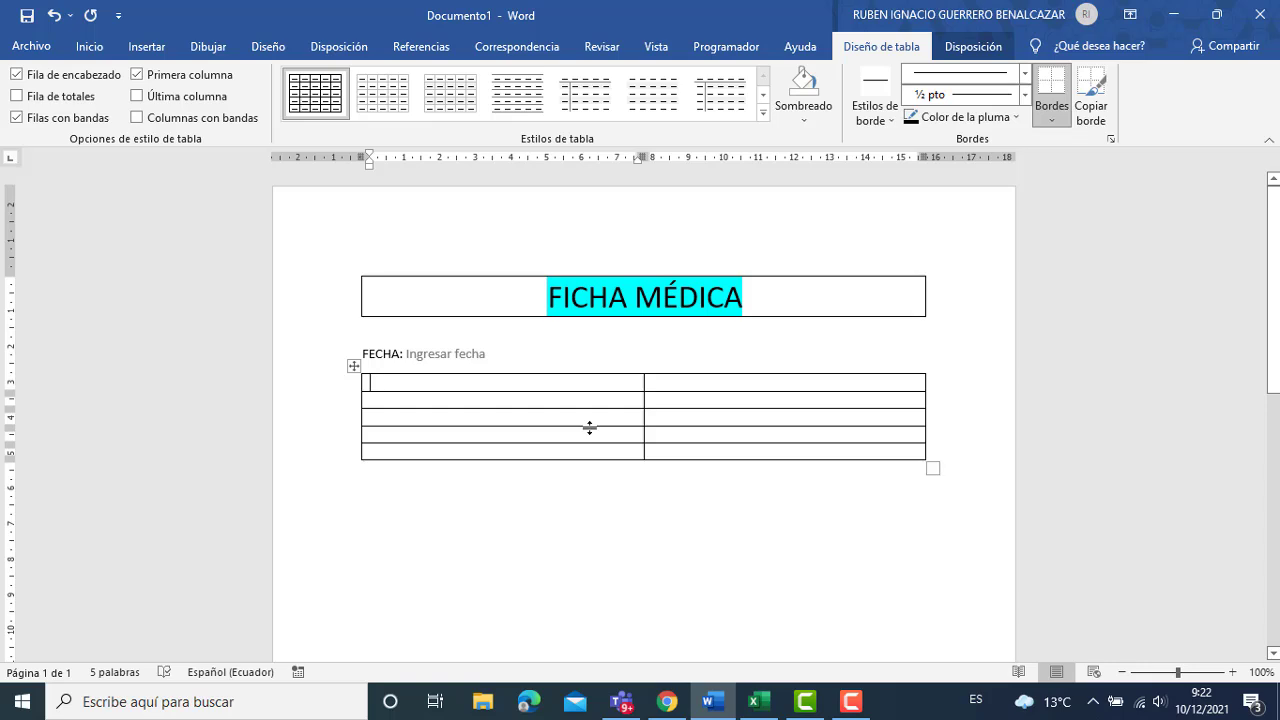
Fill the first column with NOMBRE, APELLIDO, EDAD, CORREO and TELEFONO: labels.
text(N)
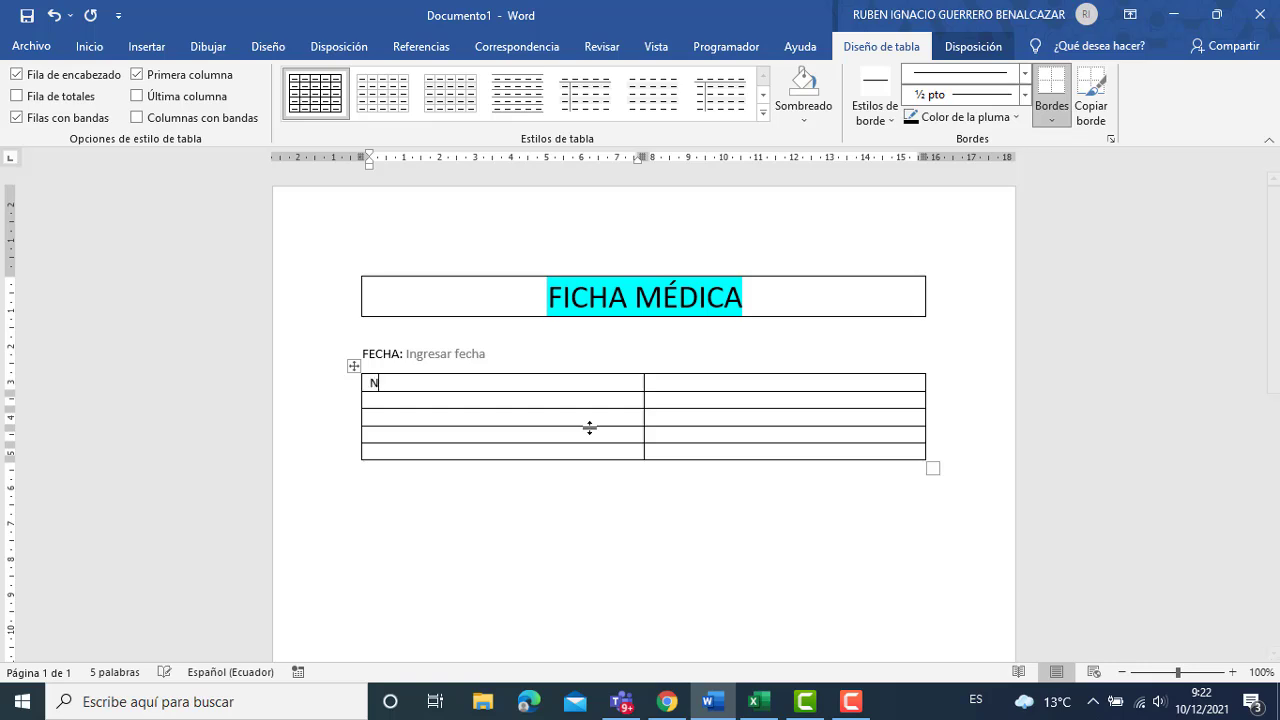
text(OMBRE)
text(APE)
text(LLIDO)
key(Down)
key(Down)
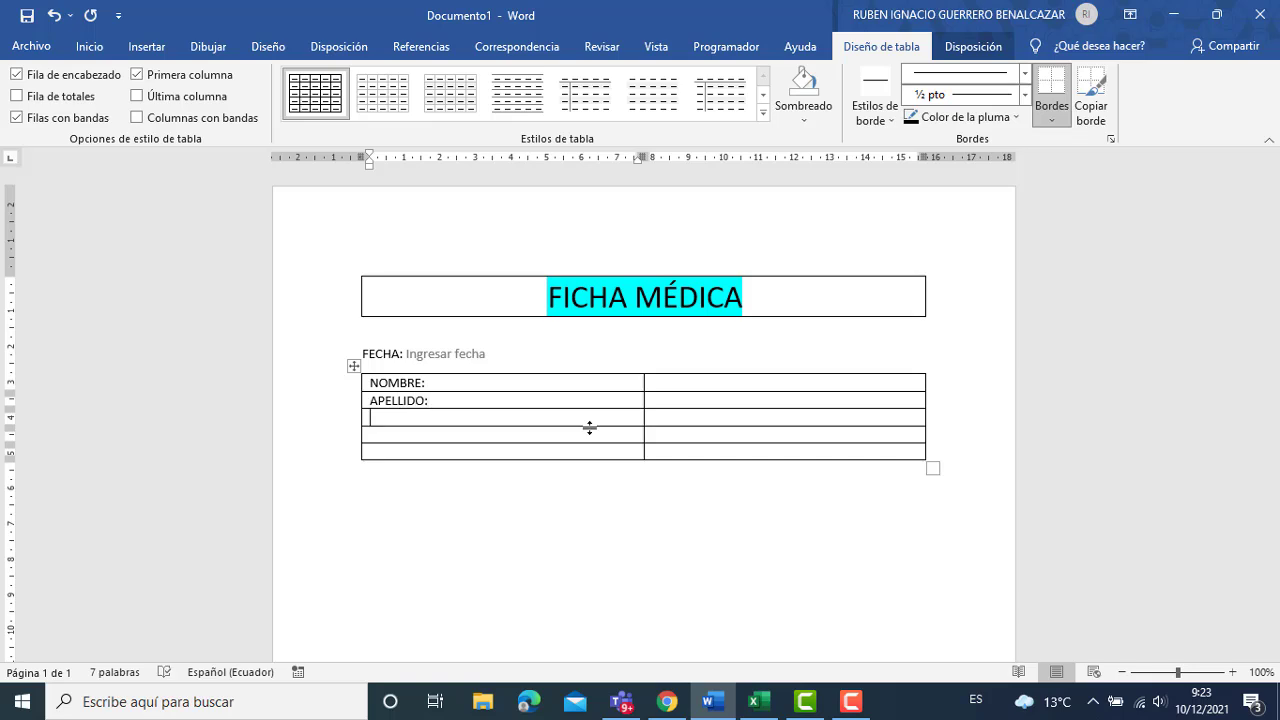
text(EDAD)
text(CORREO:)
key(Return)
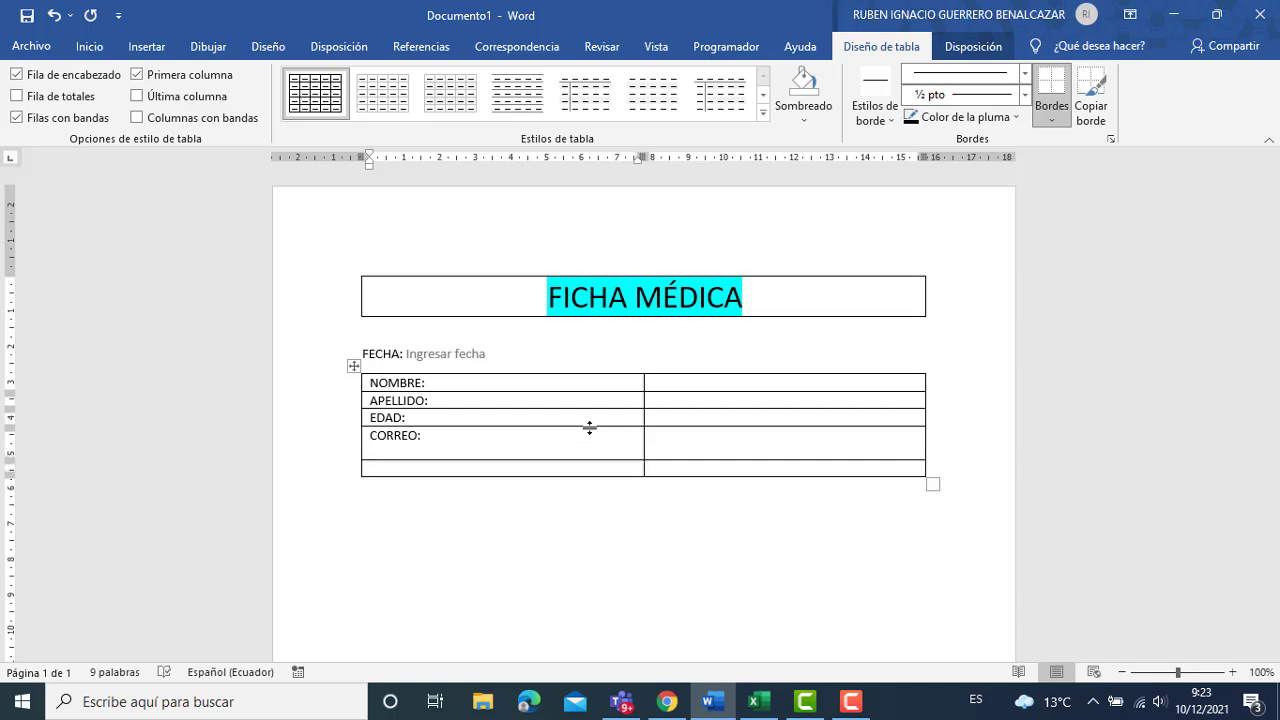
key(BackSpace)
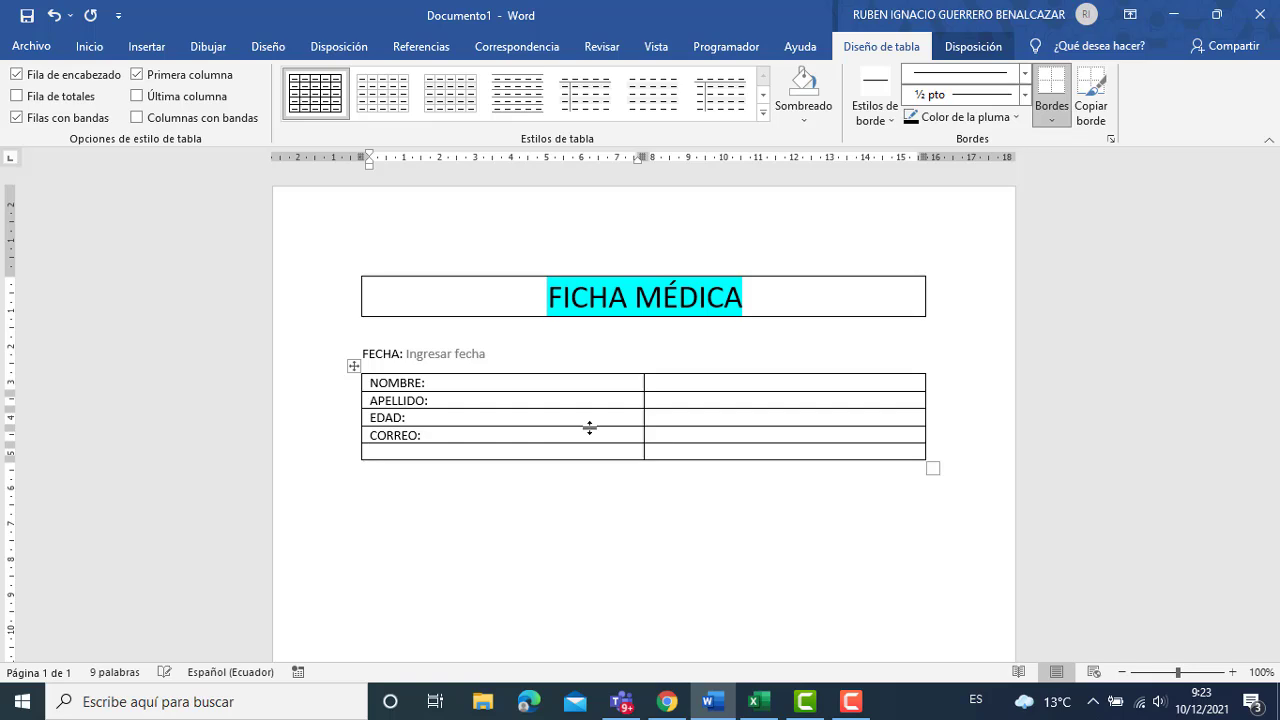
text(TEL)
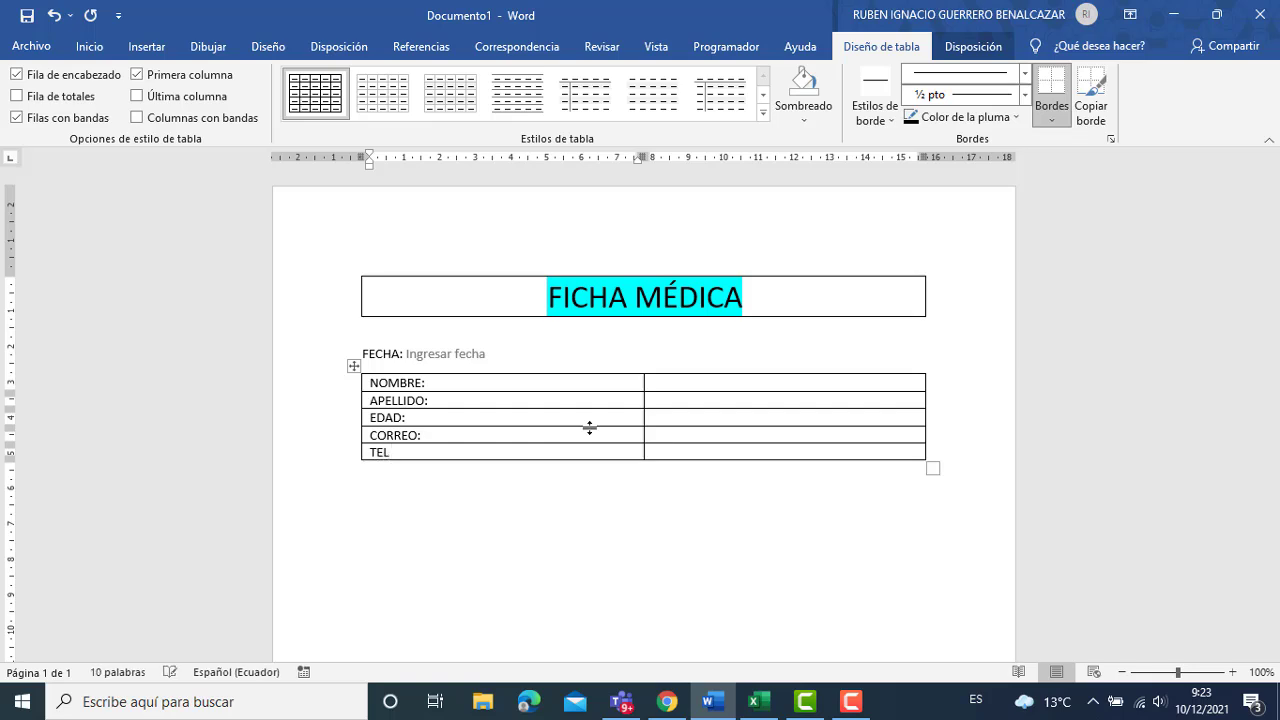
text(EFE)
text(ONO:)
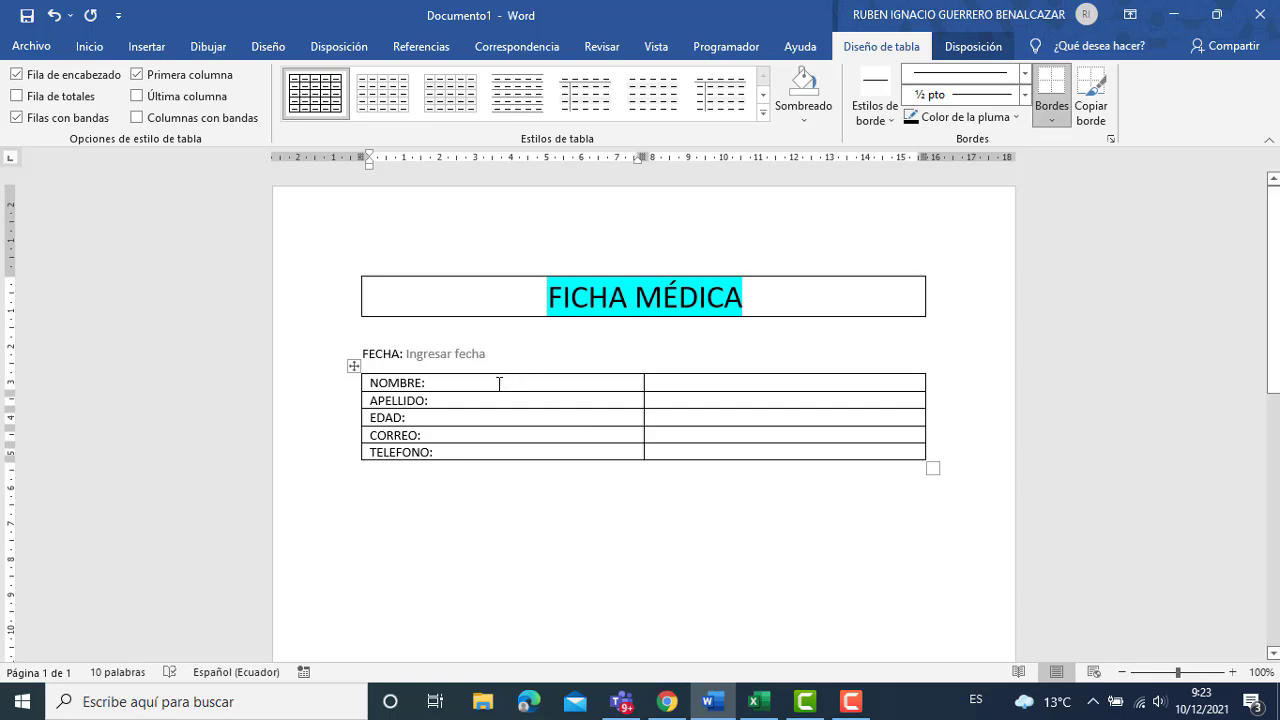
Narrow the label column, stretch the table to the right margin, and add a line in NOMBRE.
drag(639, 156, 485, 190)
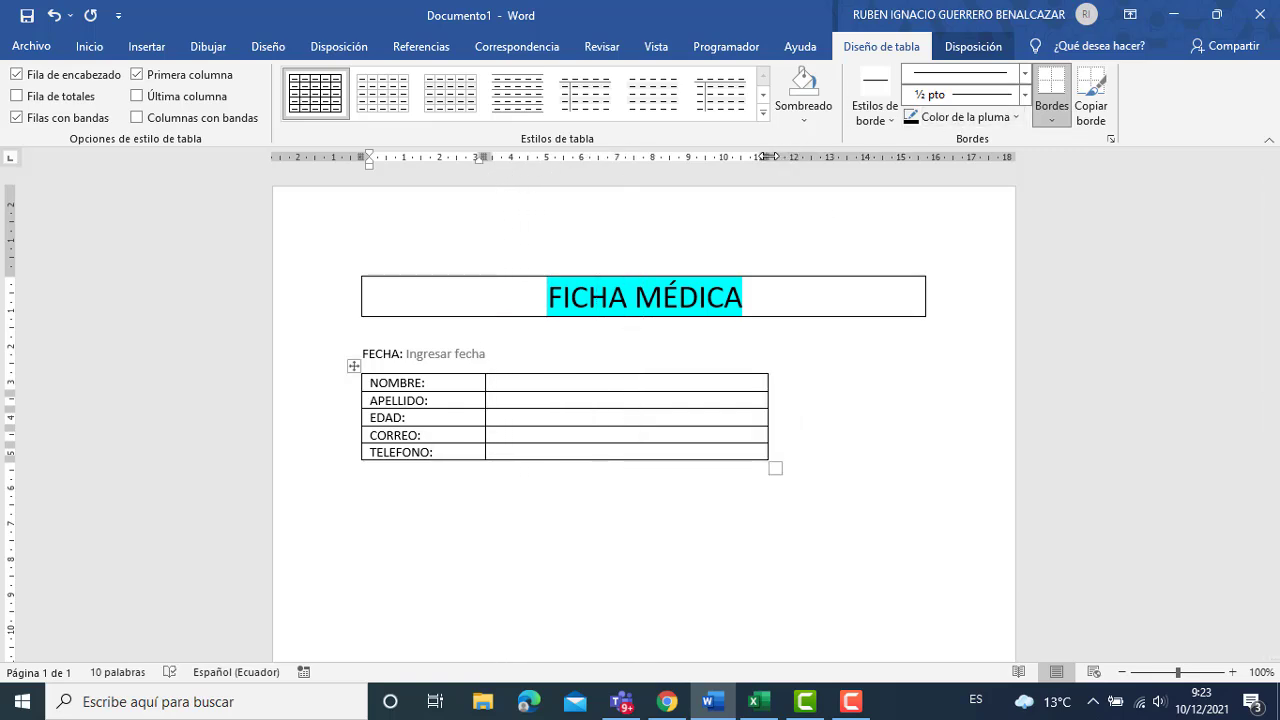
drag(772, 156, 930, 167)
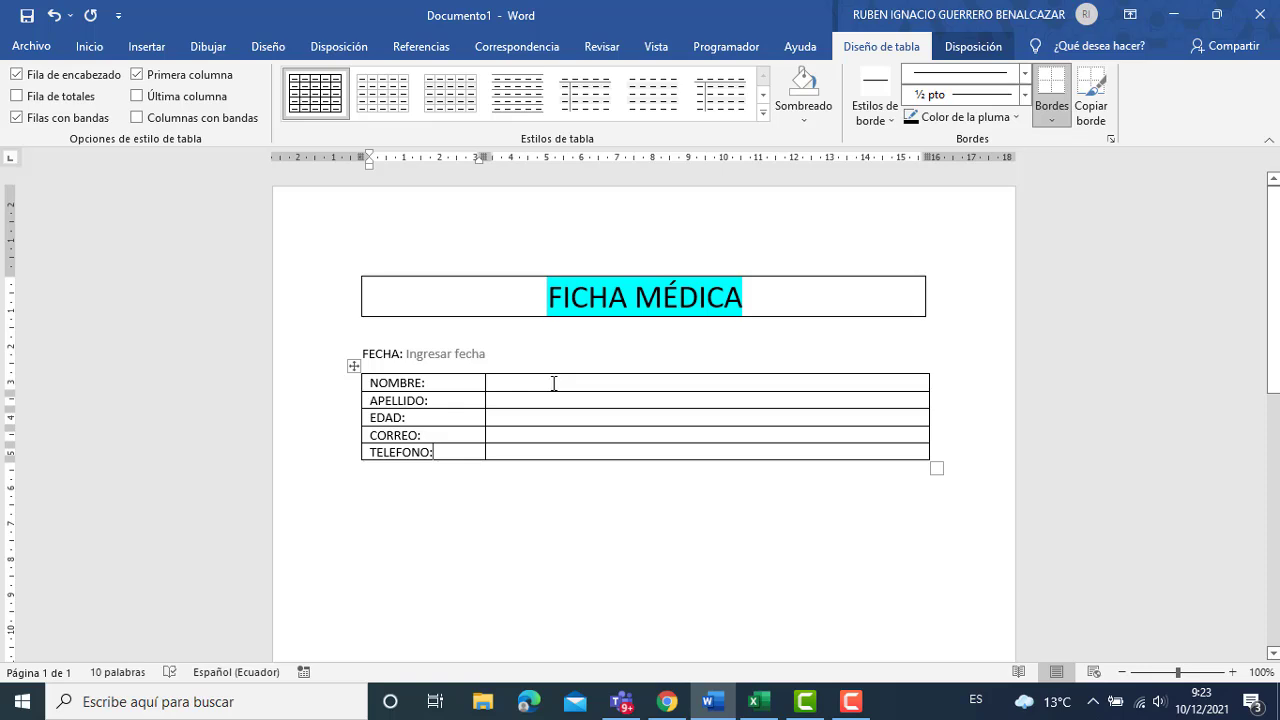
key(Return)
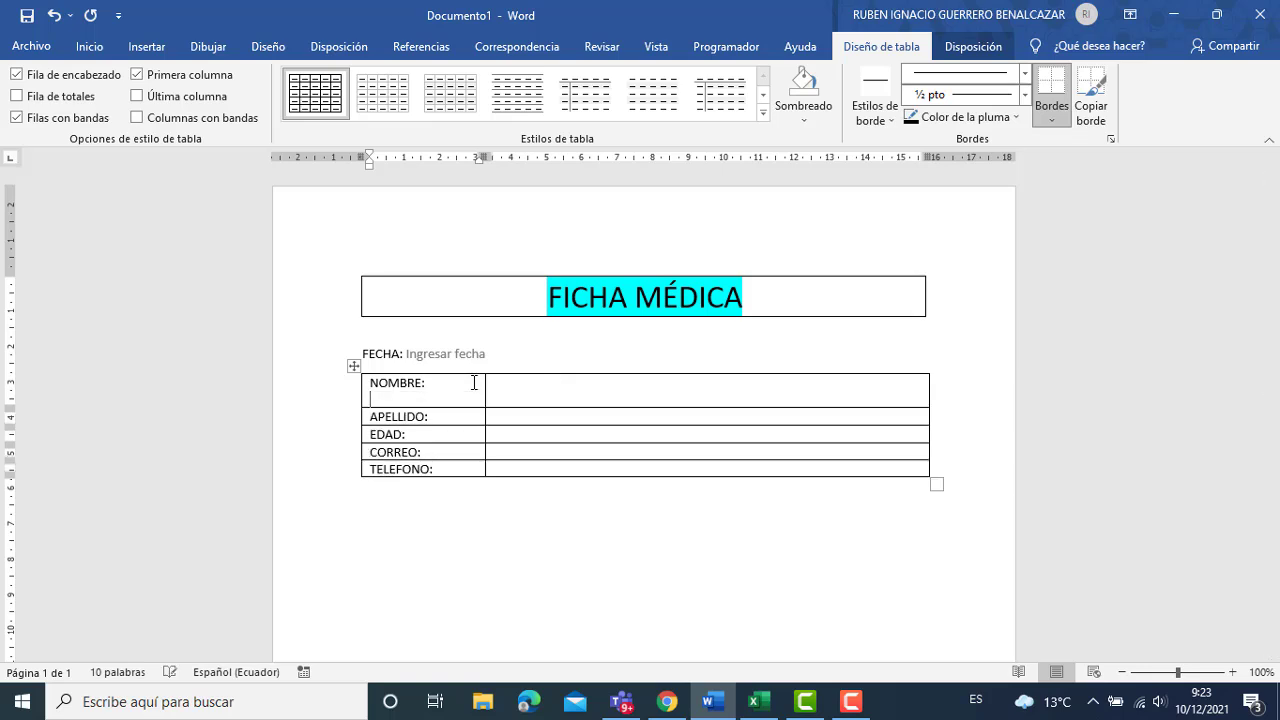
Add a blank line after the APELLIDO, EDAD, CORREO and TELEFONO labels to even the row heights.
key(Down)
key(Return)
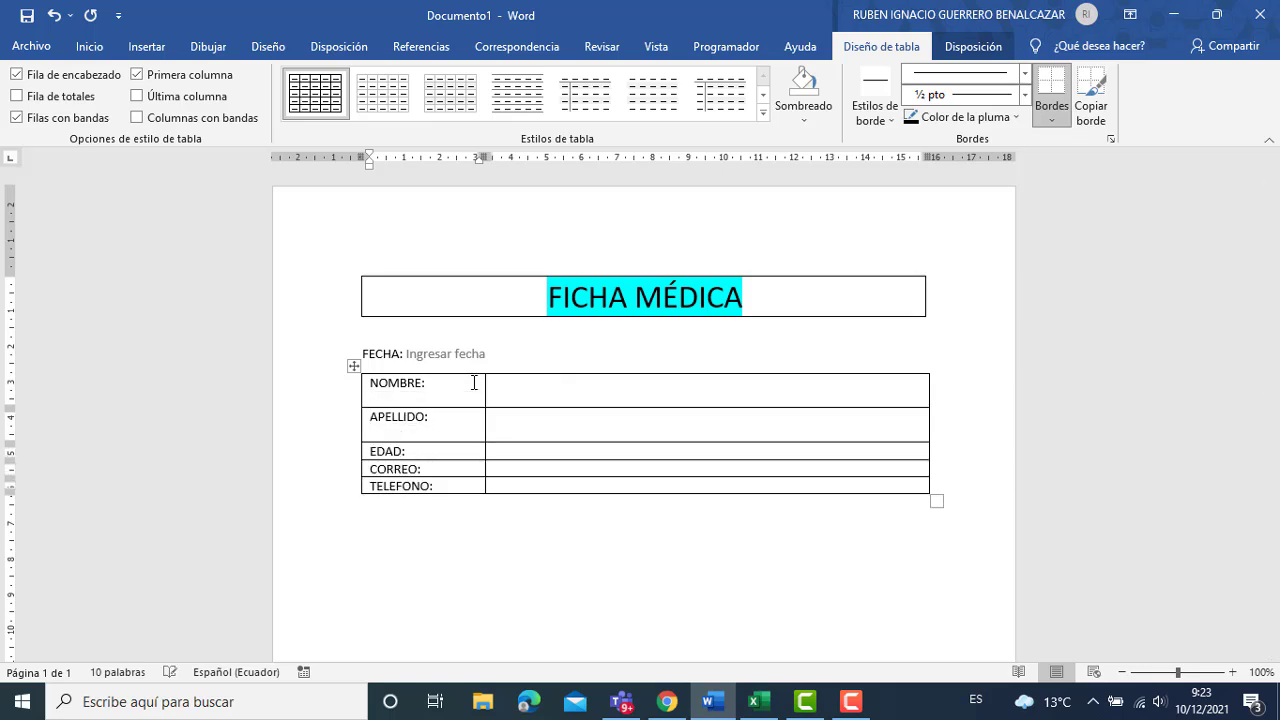
key(Down)
key(End)
key(Return)
key(Down)
key(Down)
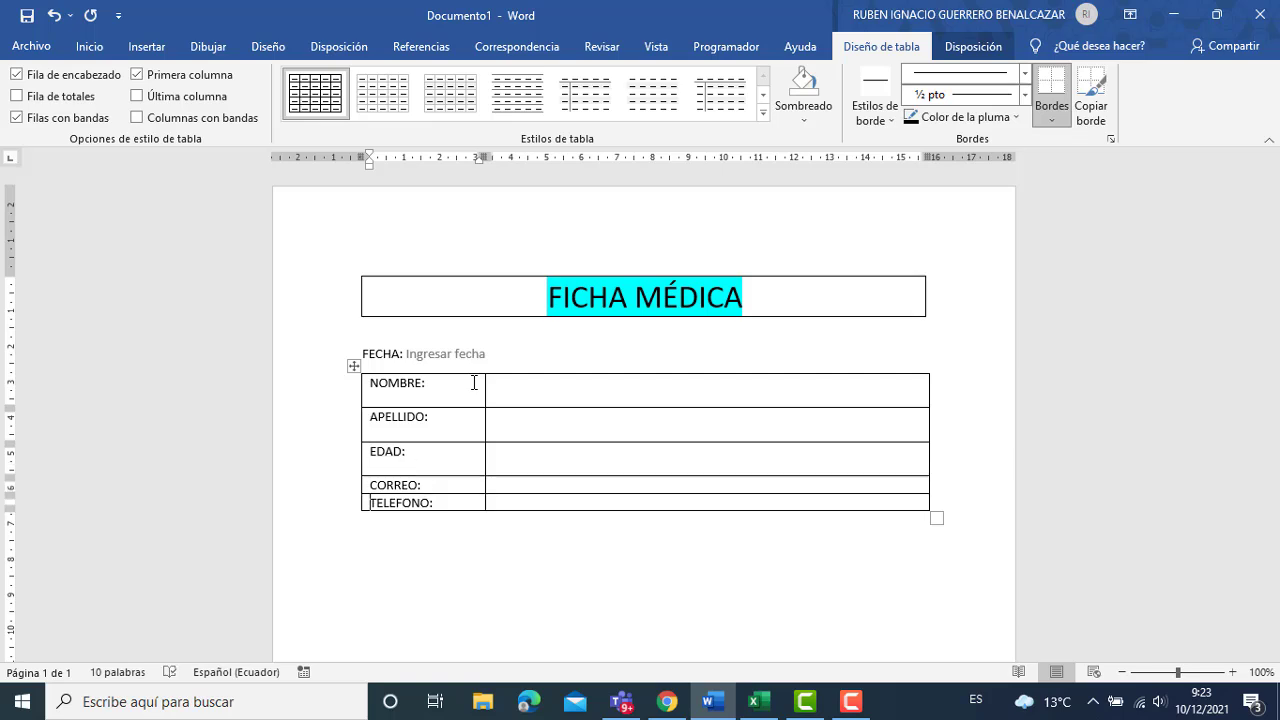
key(Up)
key(End)
key(Return)
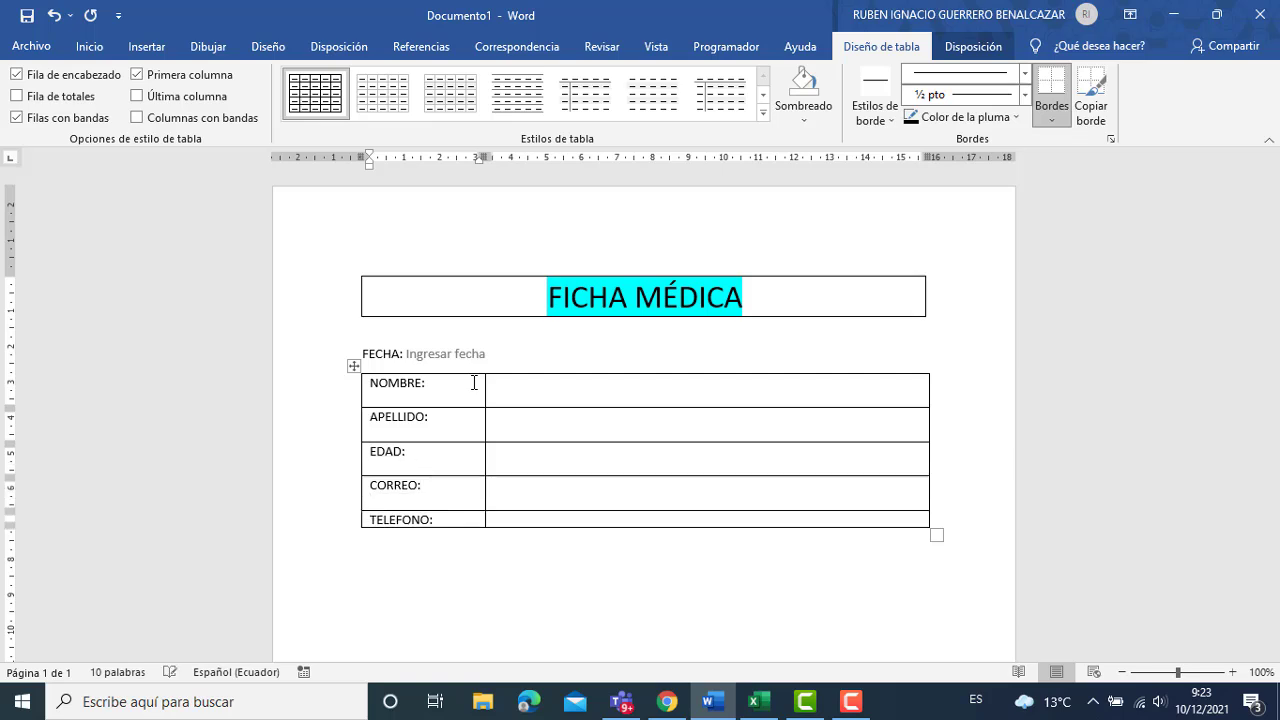
key(End)
key(Return)
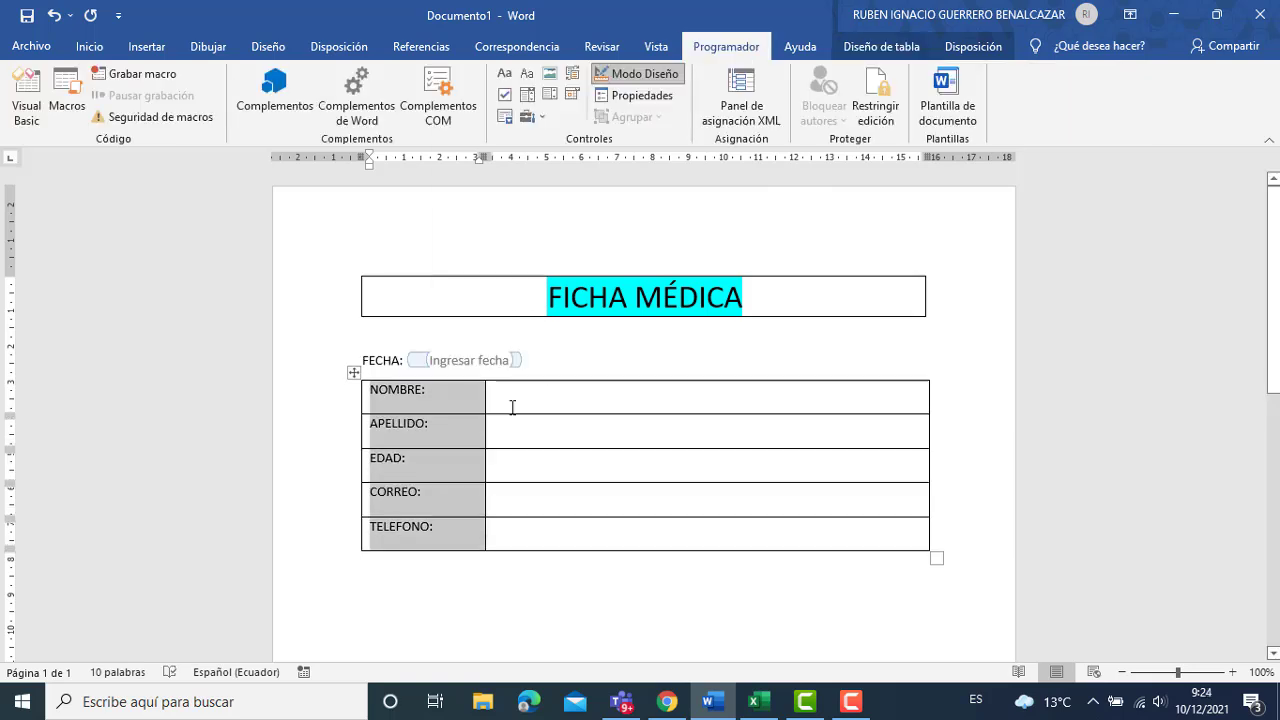
click(512, 407)
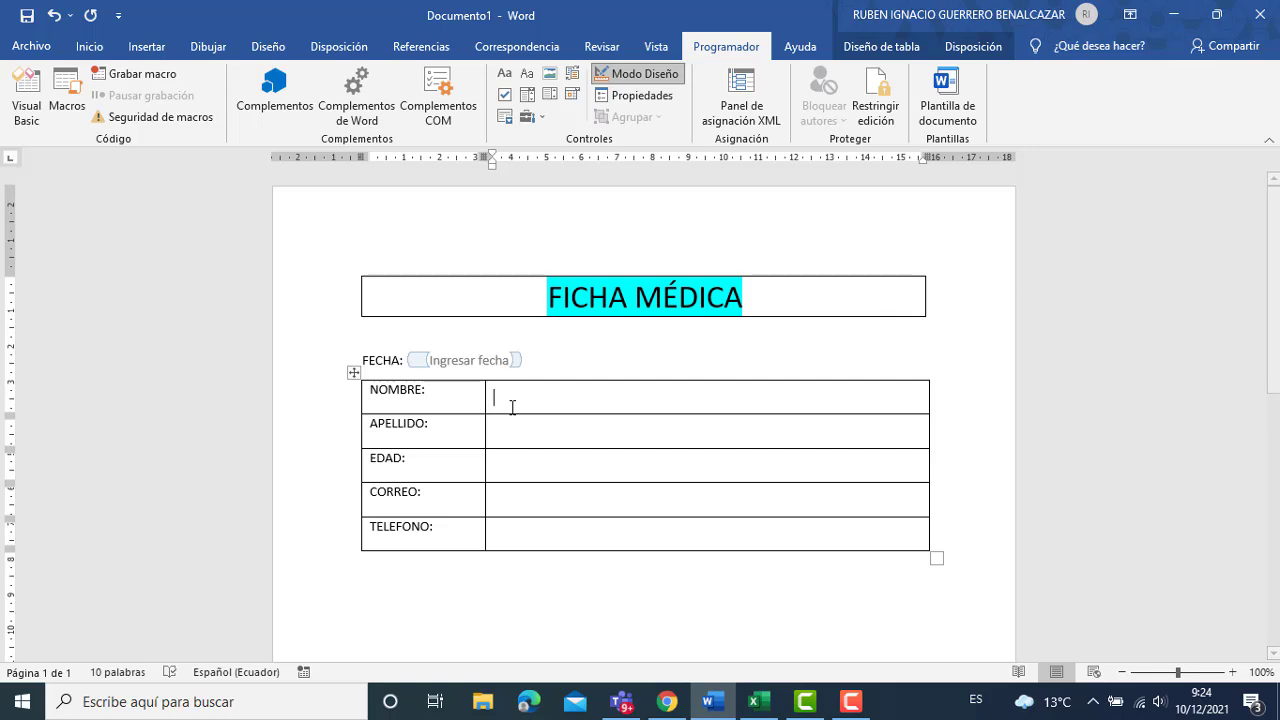
Insert a plain-text control in the NOMBRE cell prompting 'Ingrese el nombre del paciente'.
click(530, 73)
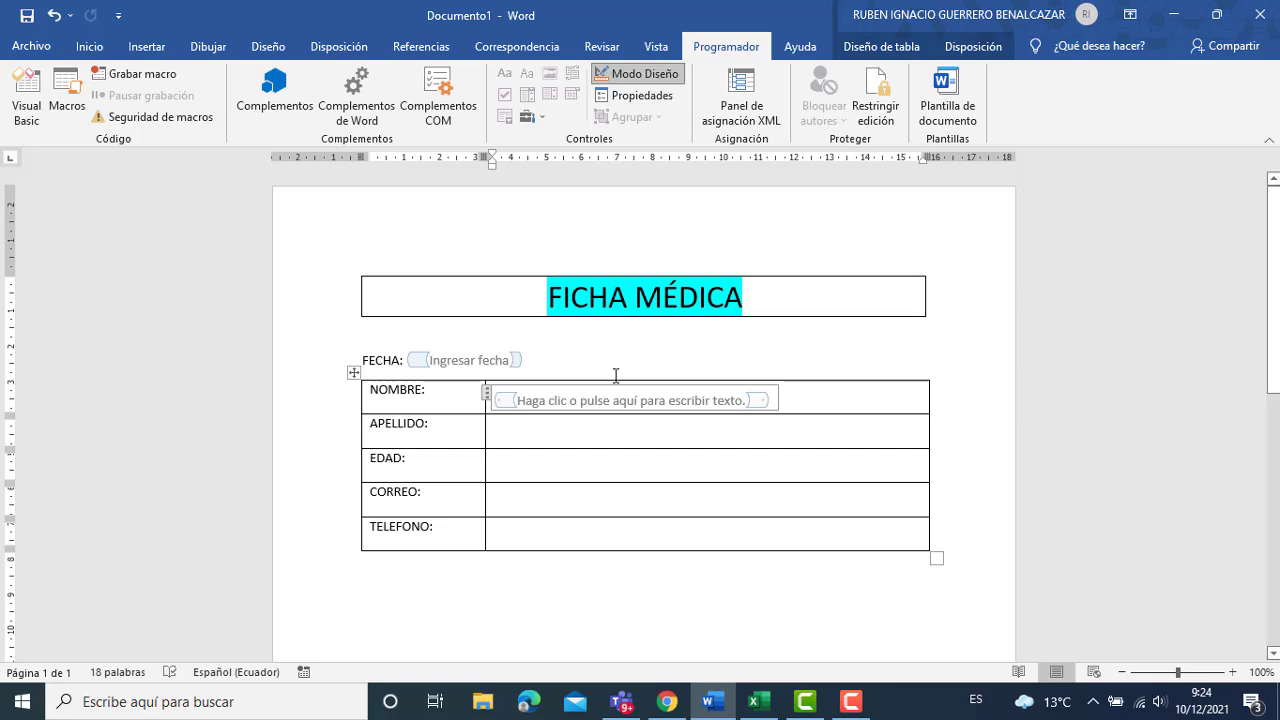
key(Delete)
key(Delete)
key(Delete)
key(Delete)
key(Delete)
key(Delete)
key(Delete)
key(Delete)
key(Delete)
key(Delete)
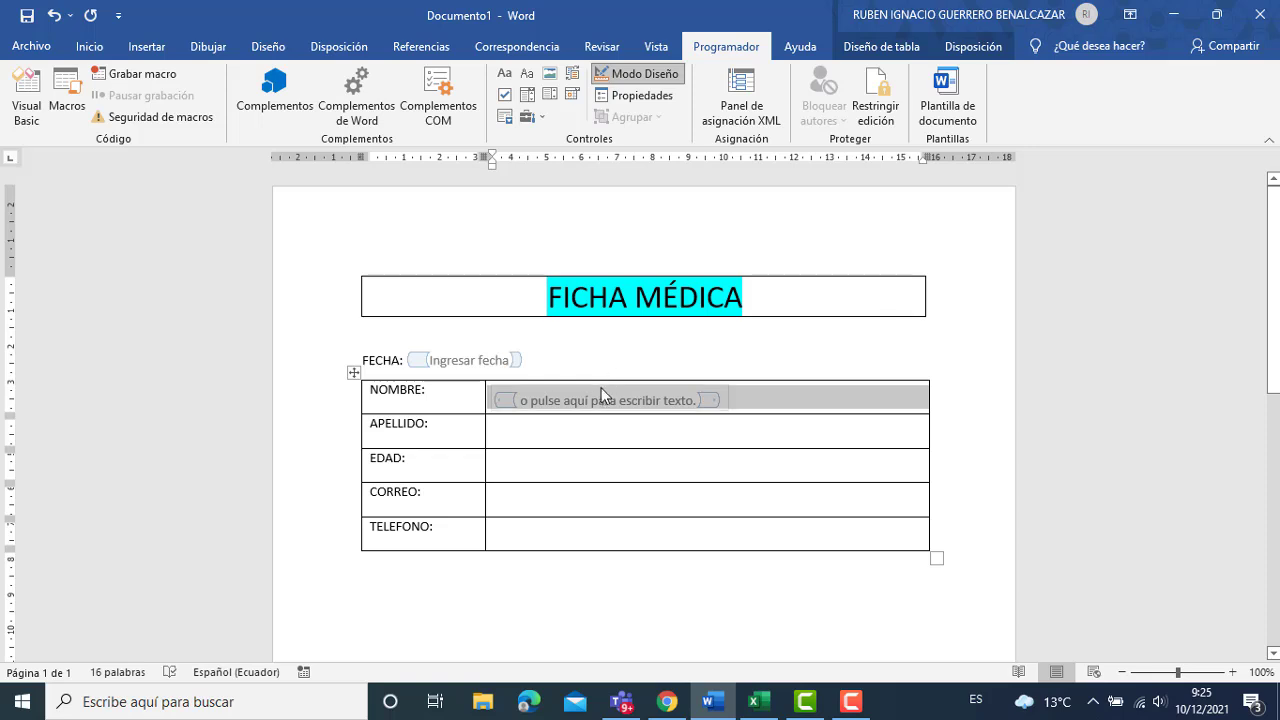
click(597, 398)
drag(521, 403, 698, 400)
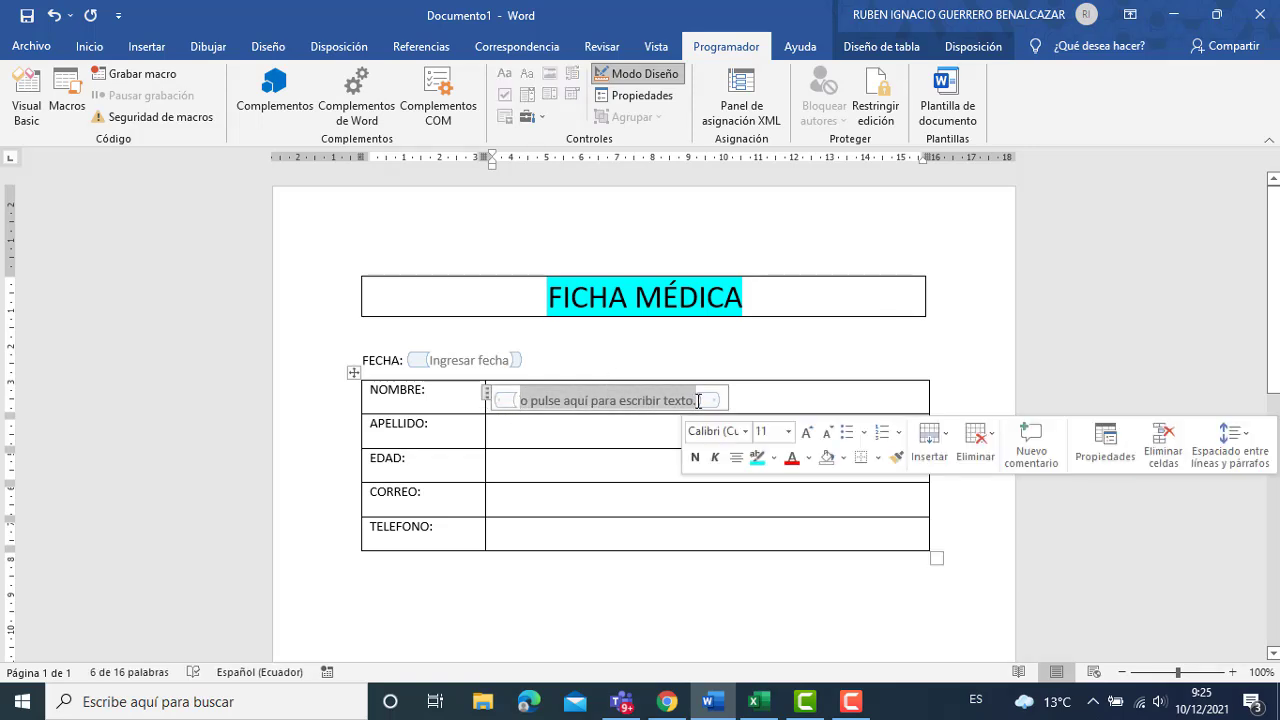
text(Ingrese)
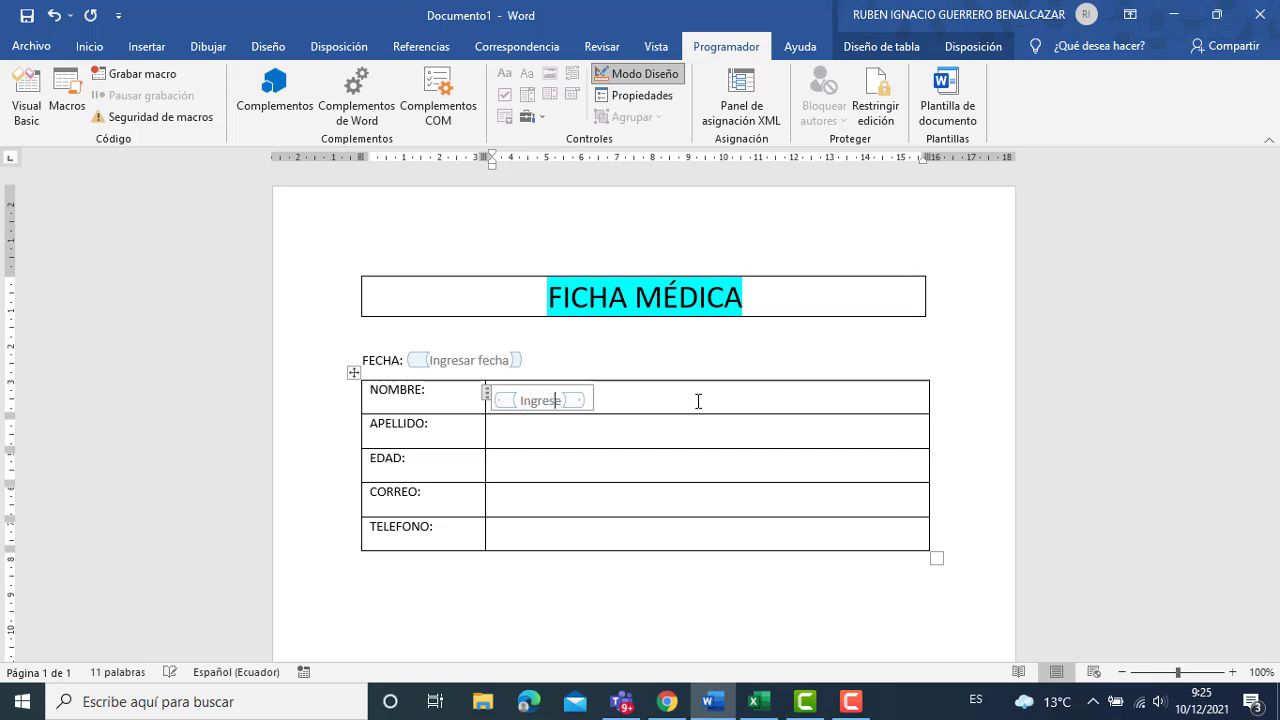
text( el nombre del)
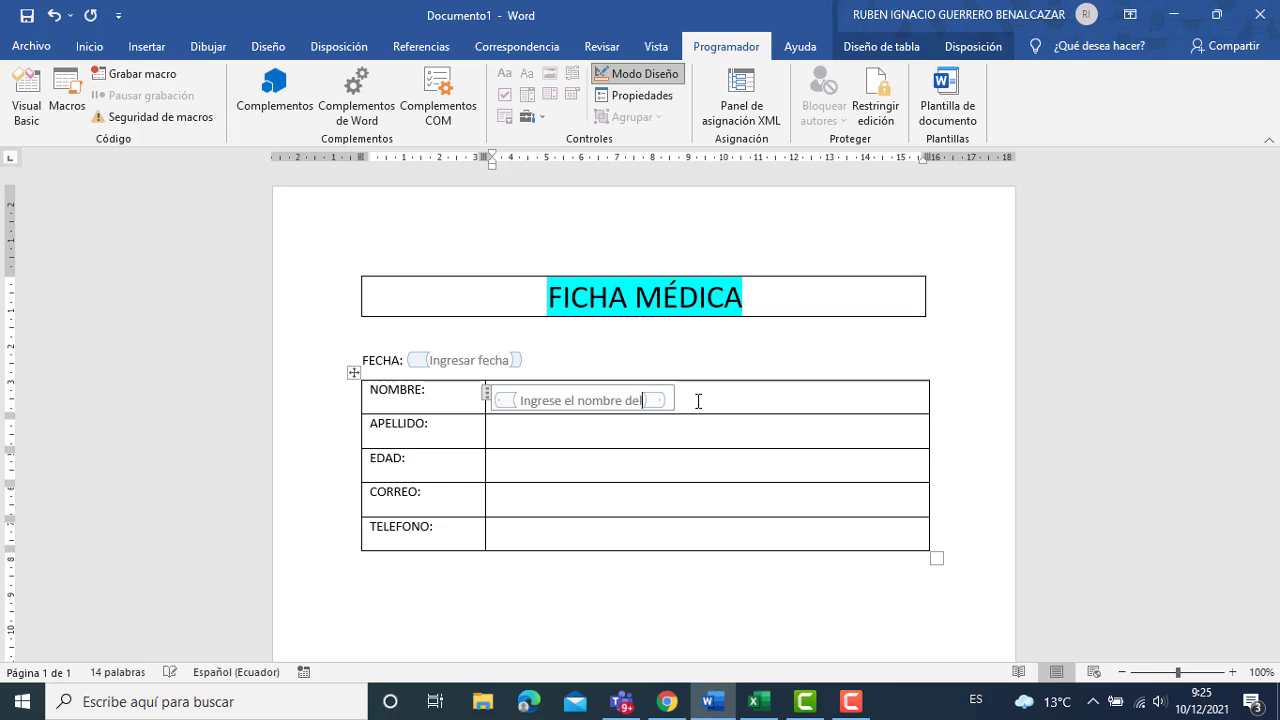
text( paciente)
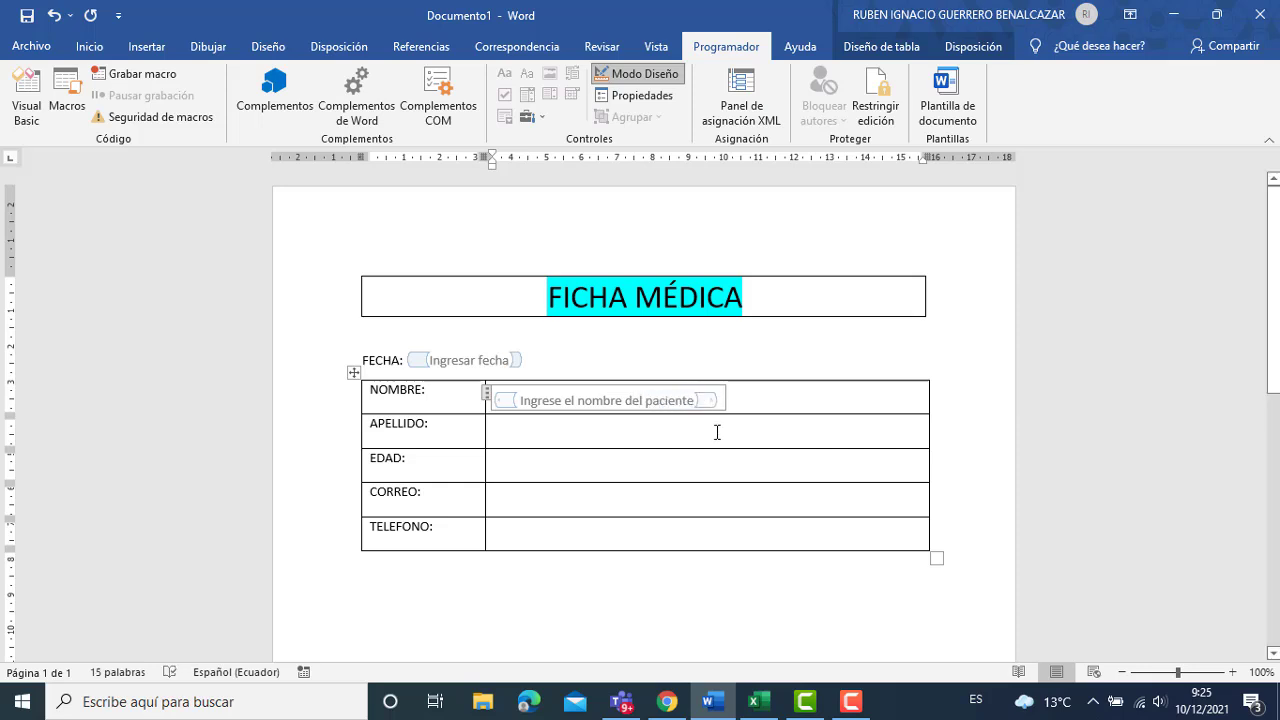
click(653, 433)
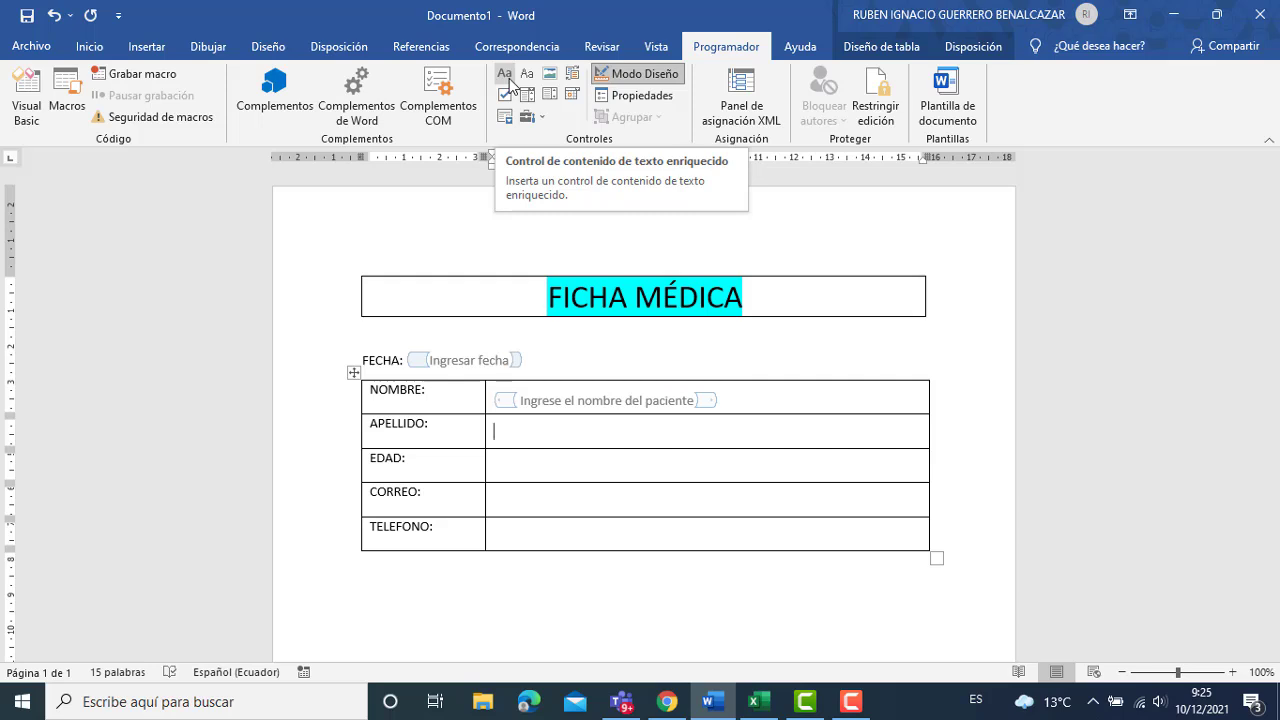
Replace the APELLIDO cell's field with a fresh plain-text content control.
click(509, 80)
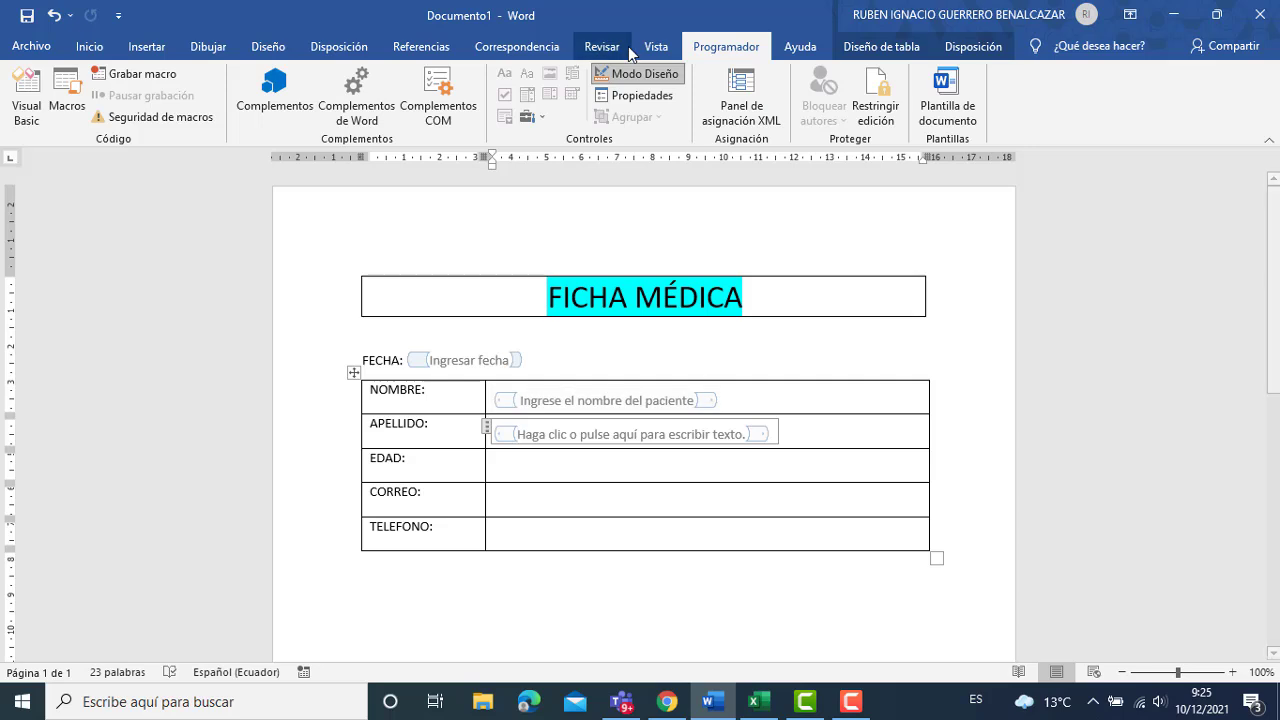
click(630, 76)
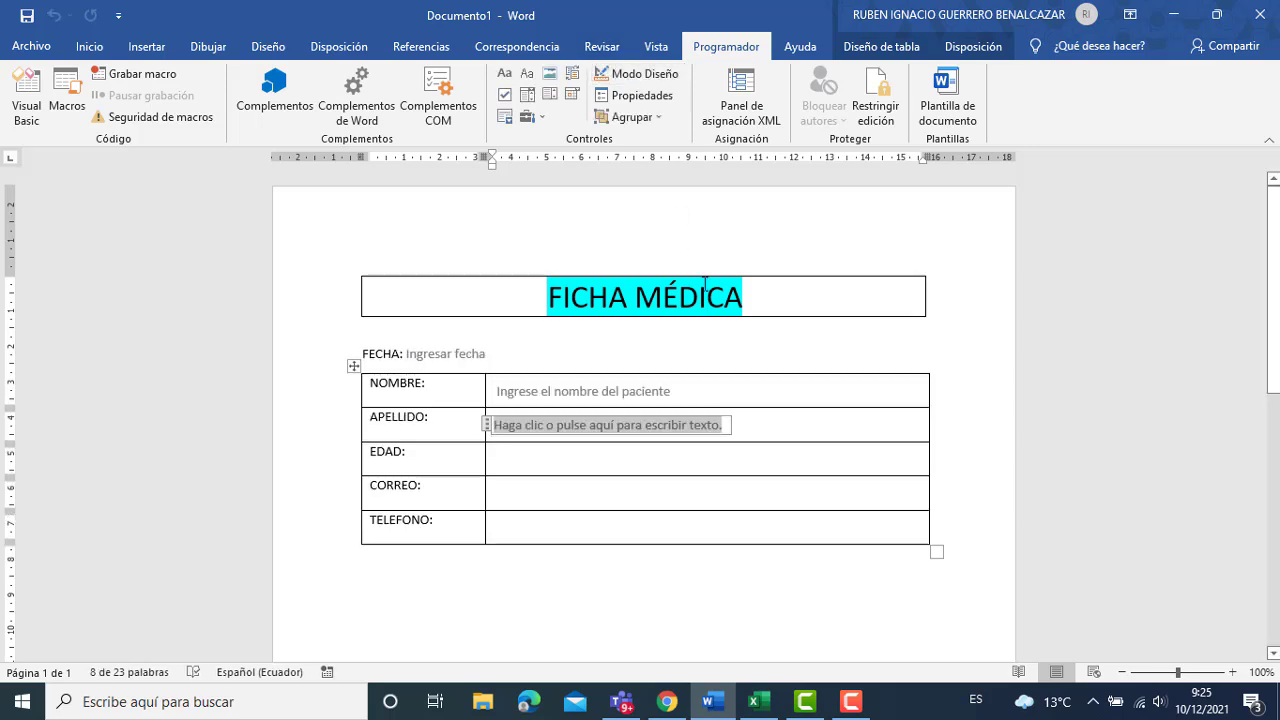
key(Delete)
key(Return)
key(Return)
key(Return)
key(Return)
key(Return)
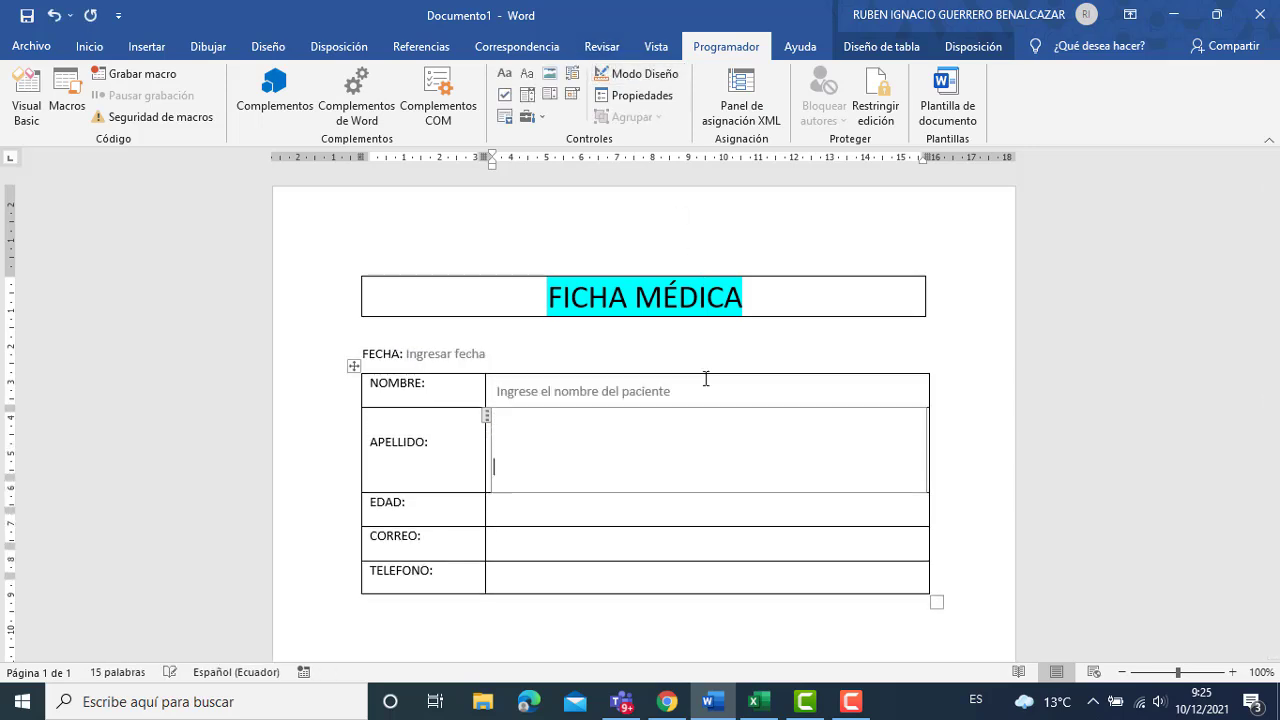
key(Return)
key(Return)
key(Return)
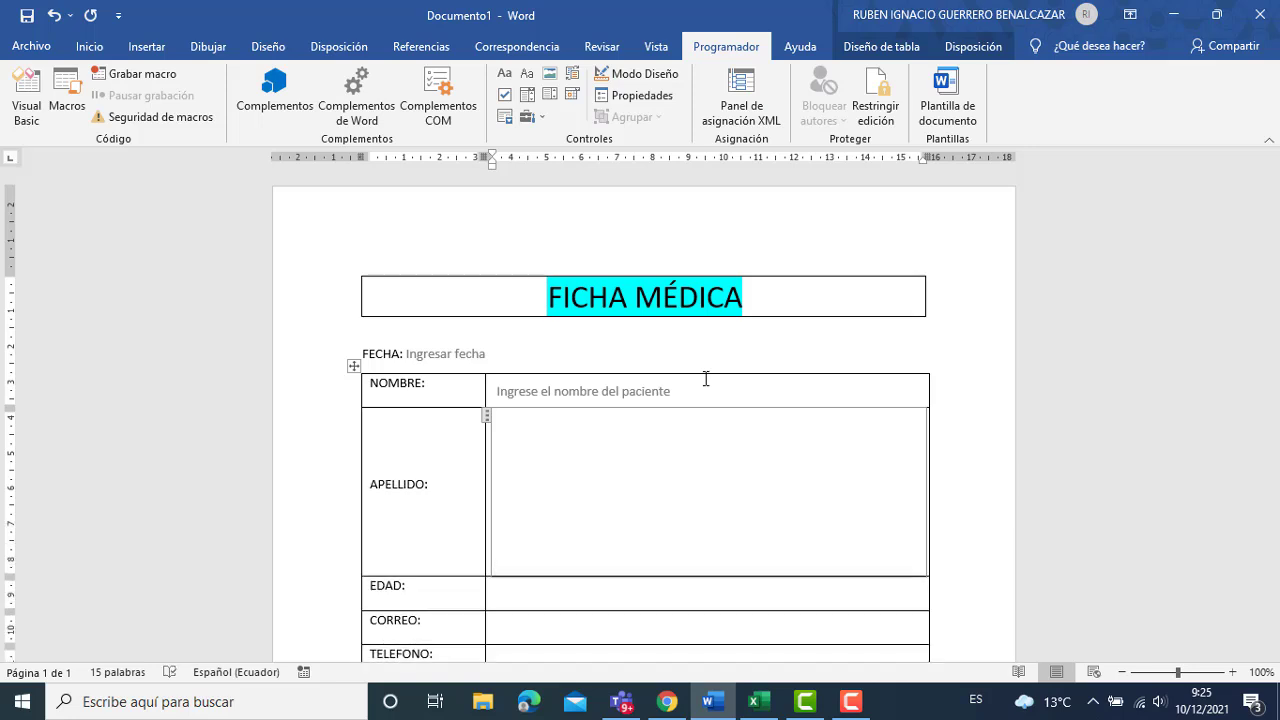
key(BackSpace)
key(ctrl+z)
key(ctrl+z)
key(ctrl+z)
key(ctrl+z)
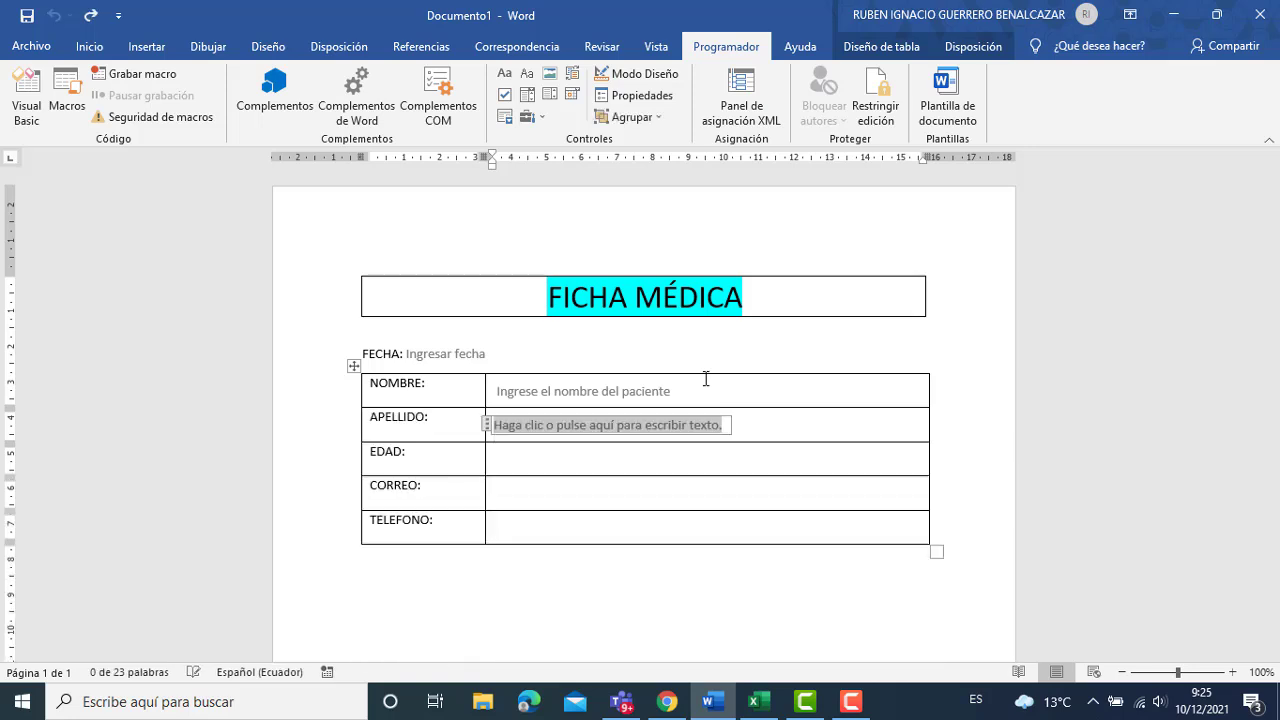
click(675, 391)
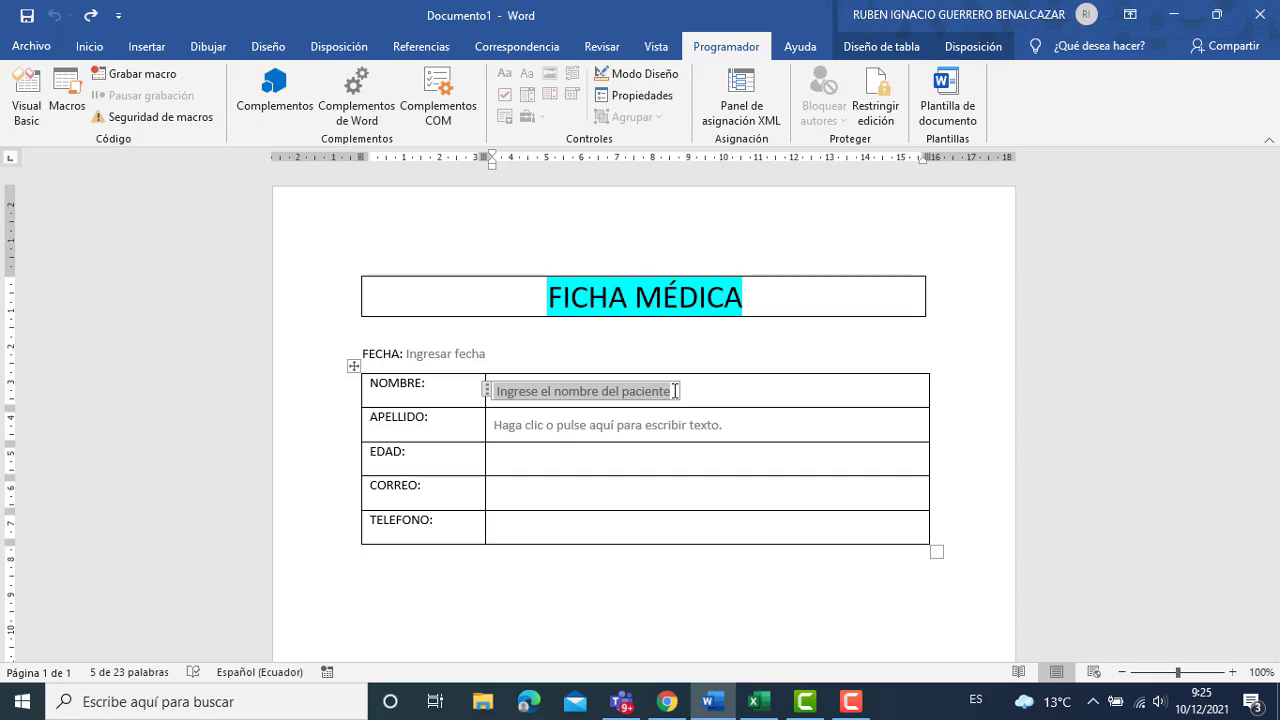
click(672, 420)
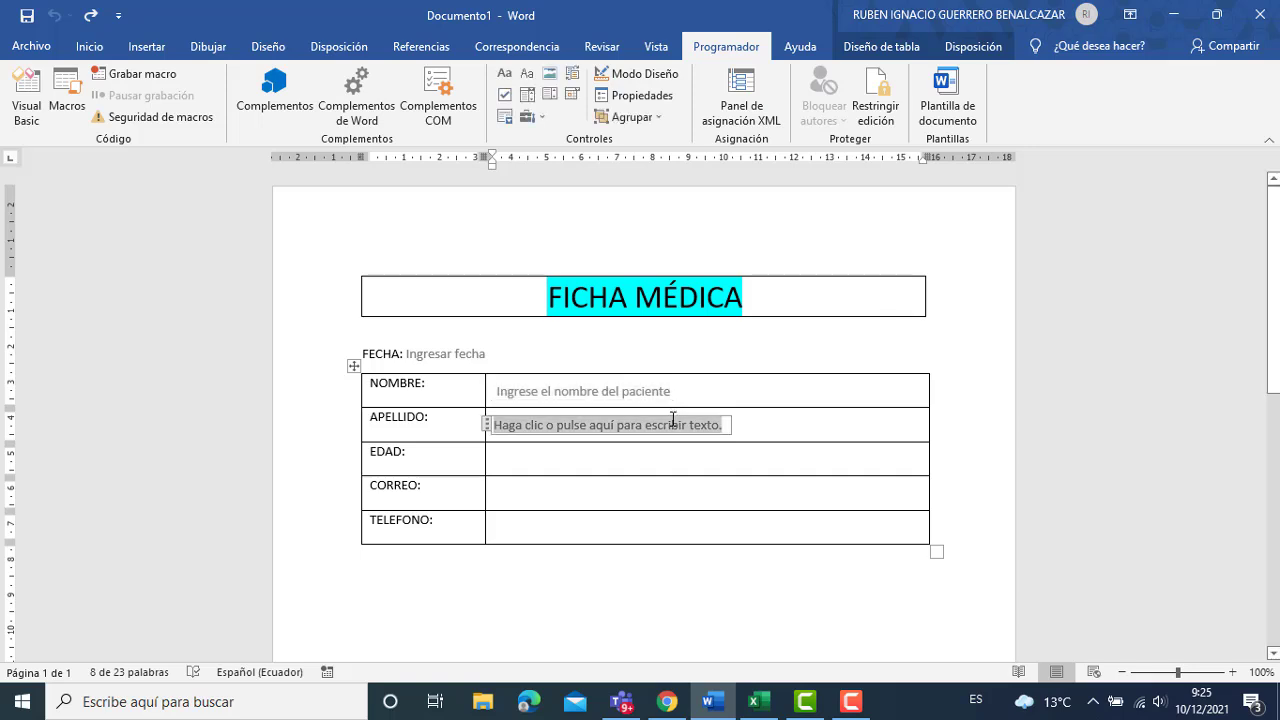
click(487, 425)
key(Delete)
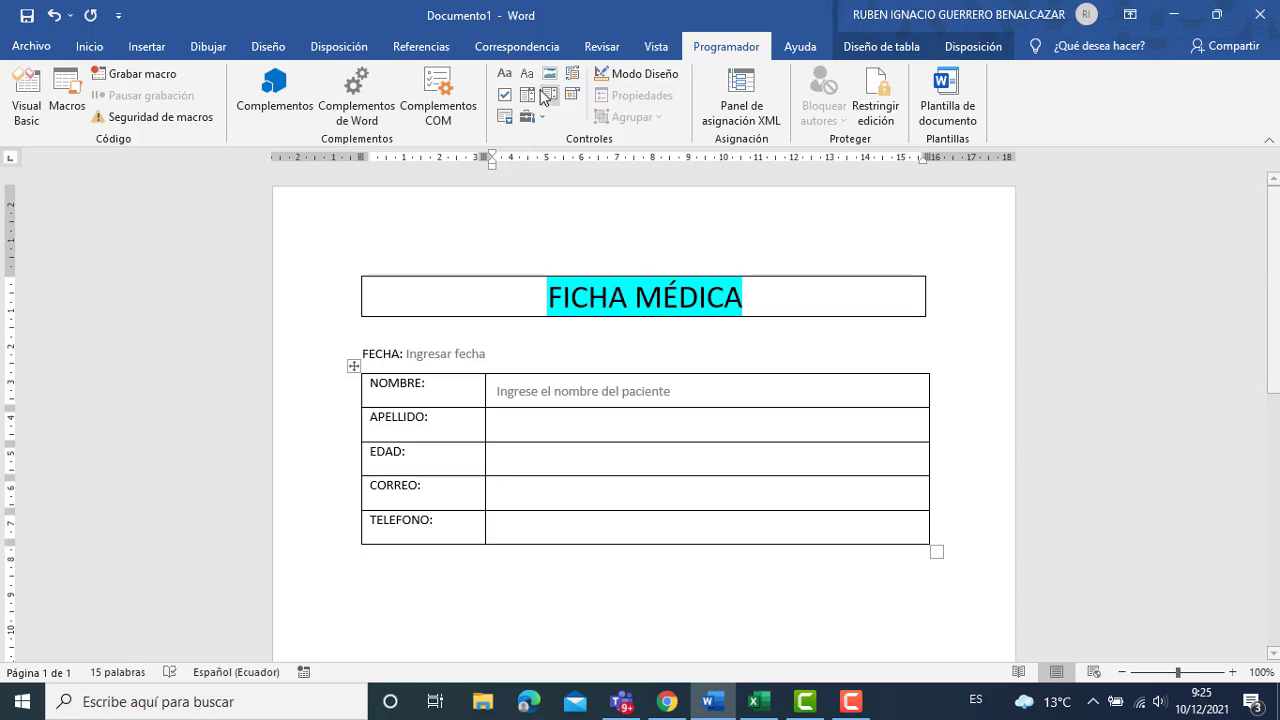
click(527, 78)
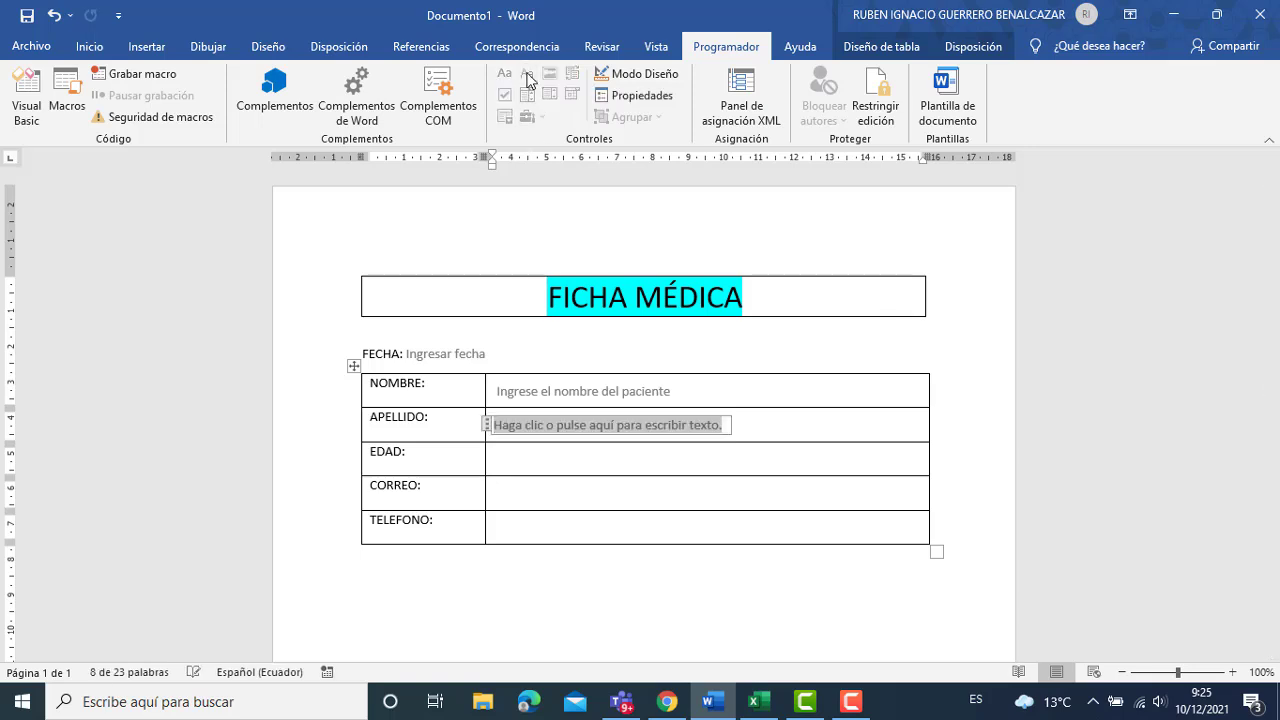
Put a plain-text content control in the EDAD cell instead of a drop-down list.
click(578, 464)
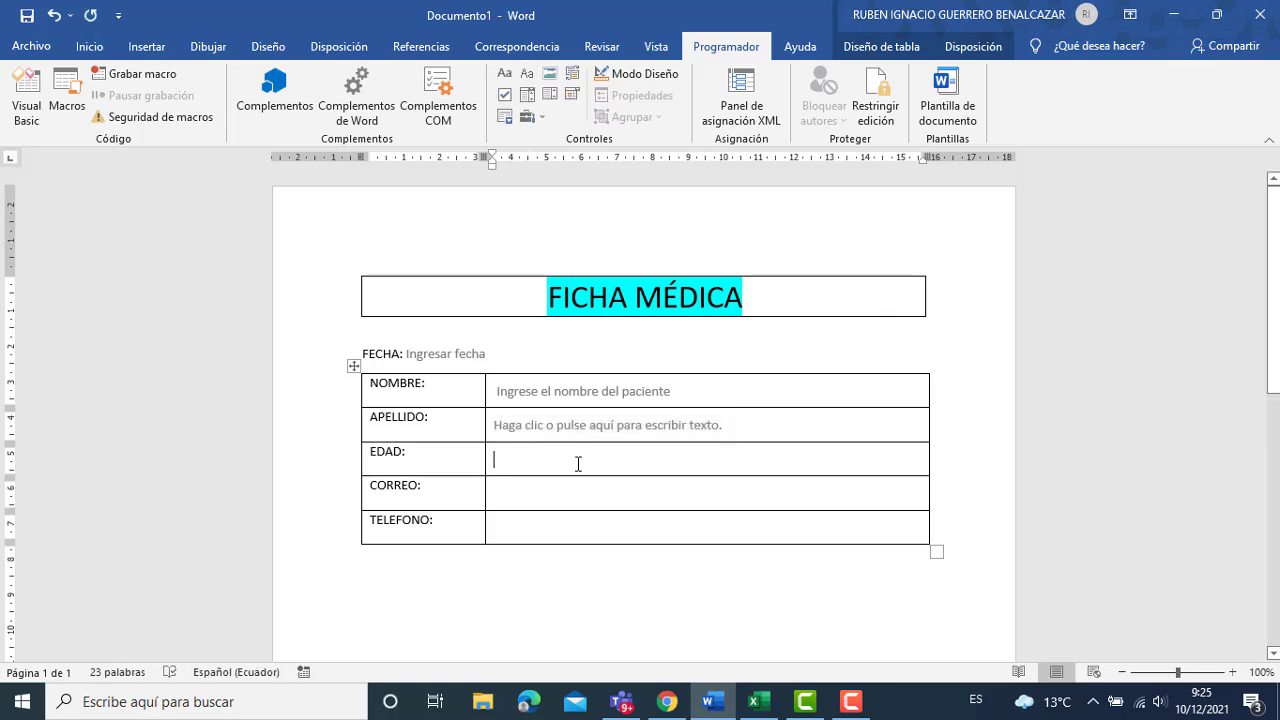
click(547, 96)
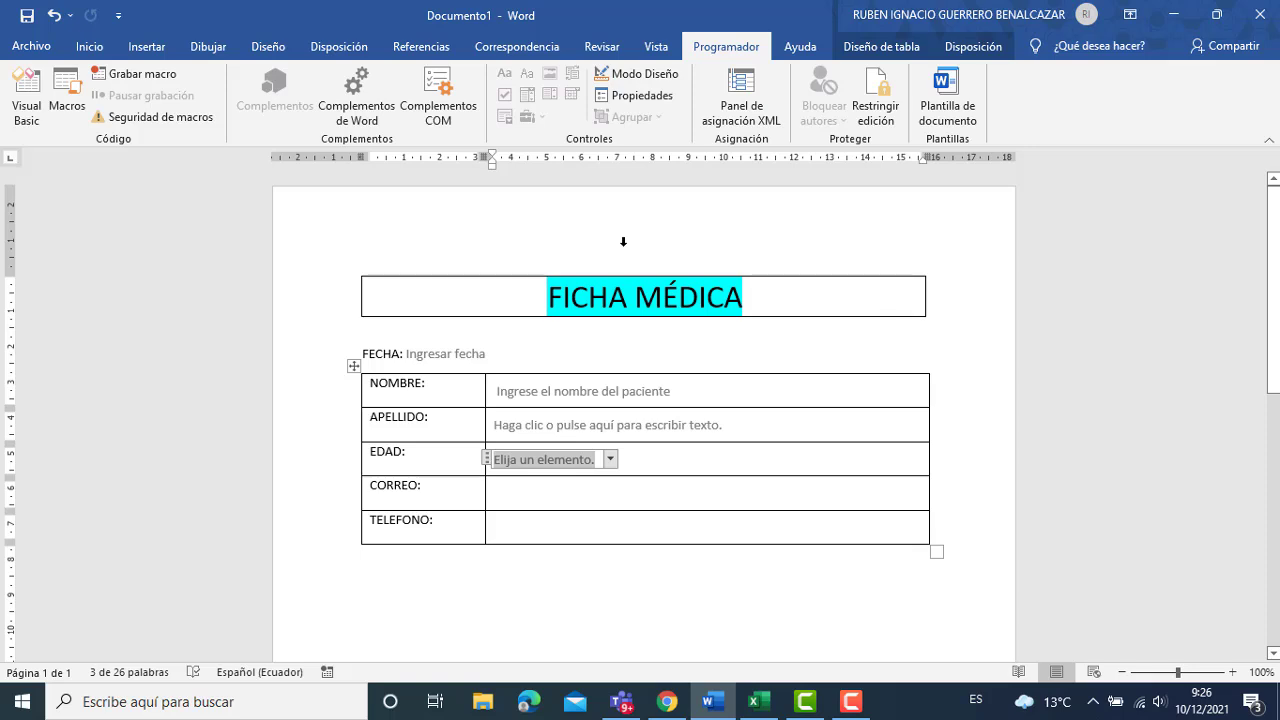
key(ctrl+z)
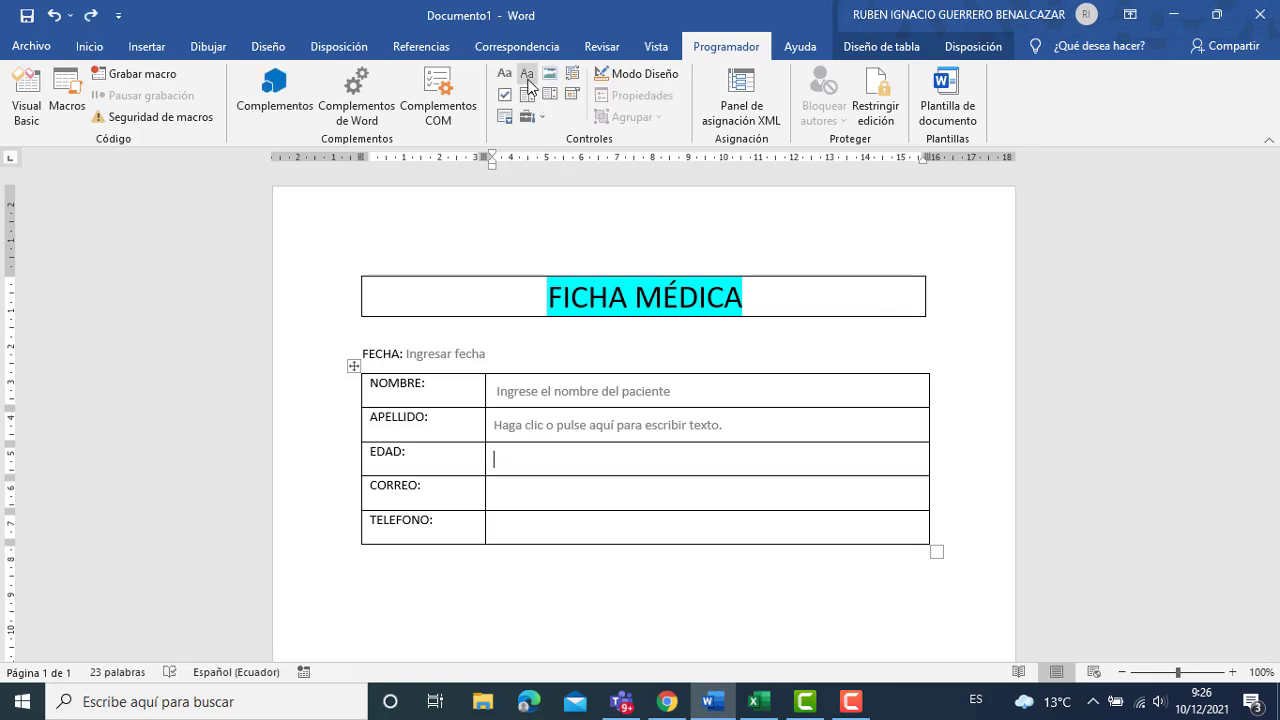
click(526, 78)
click(567, 491)
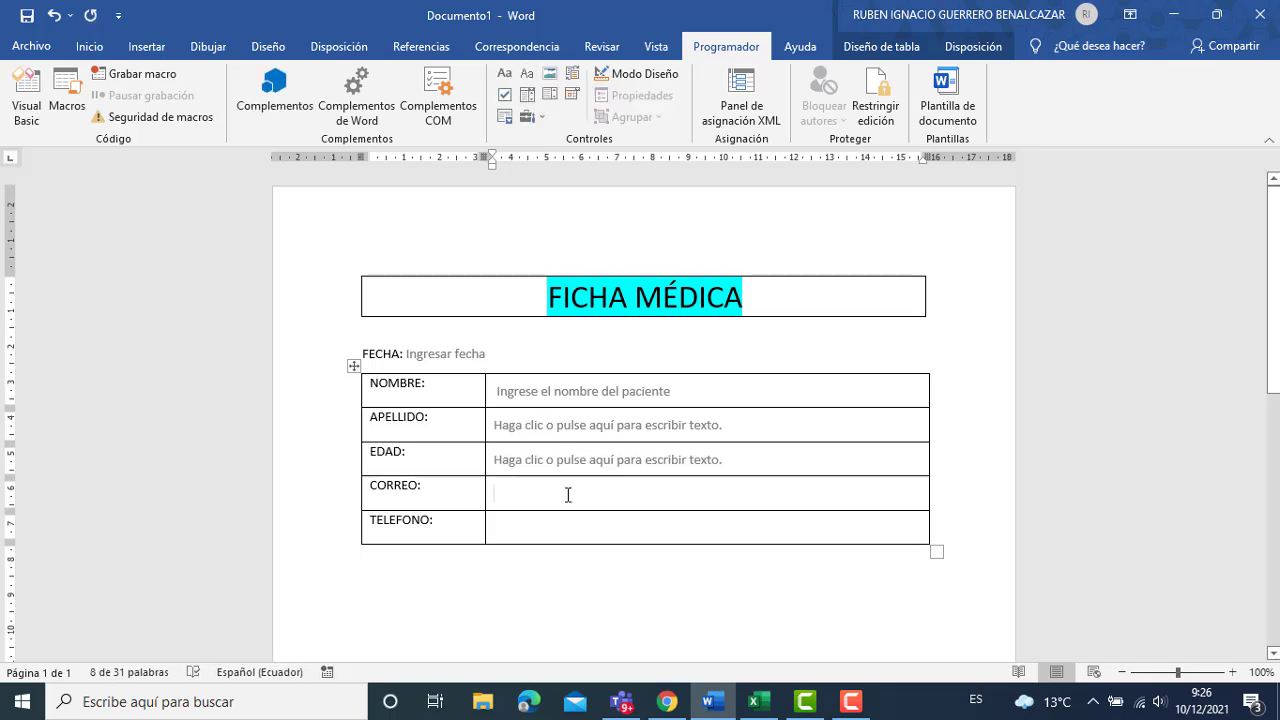
Draw two vertical lines in the EDAD row and label the new middle cell 'Sexo:'.
click(140, 47)
click(152, 80)
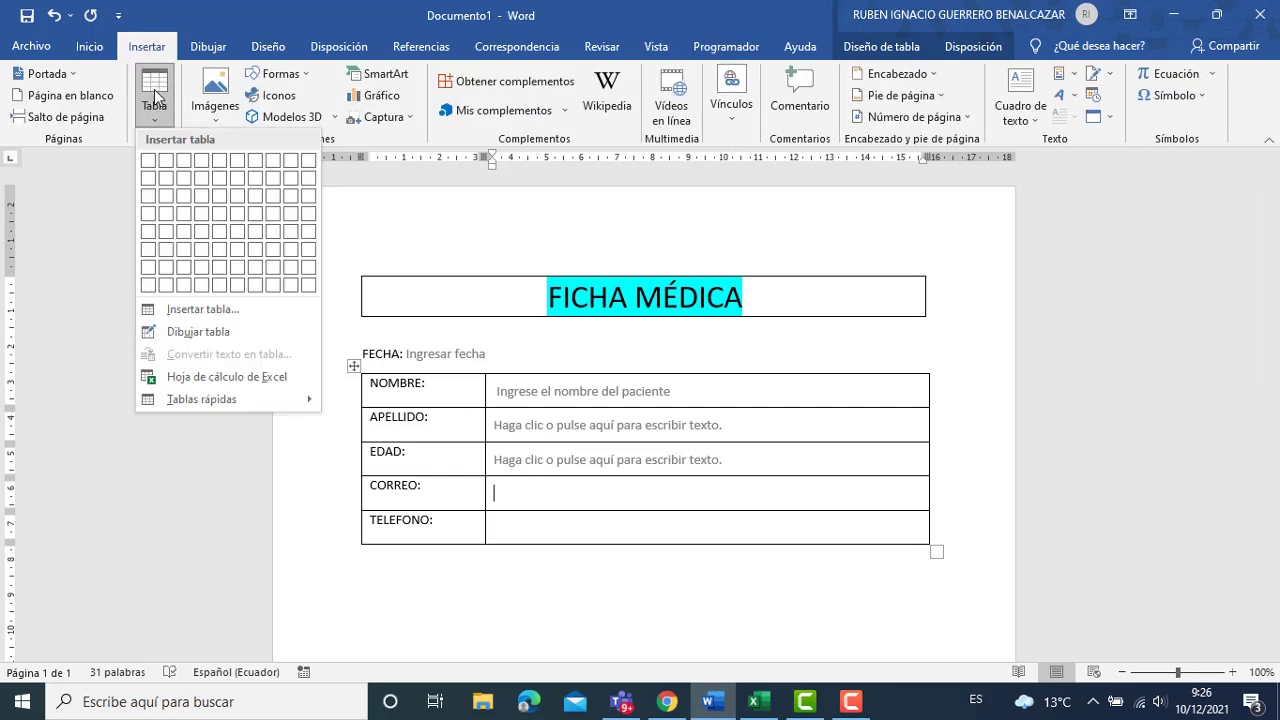
click(192, 331)
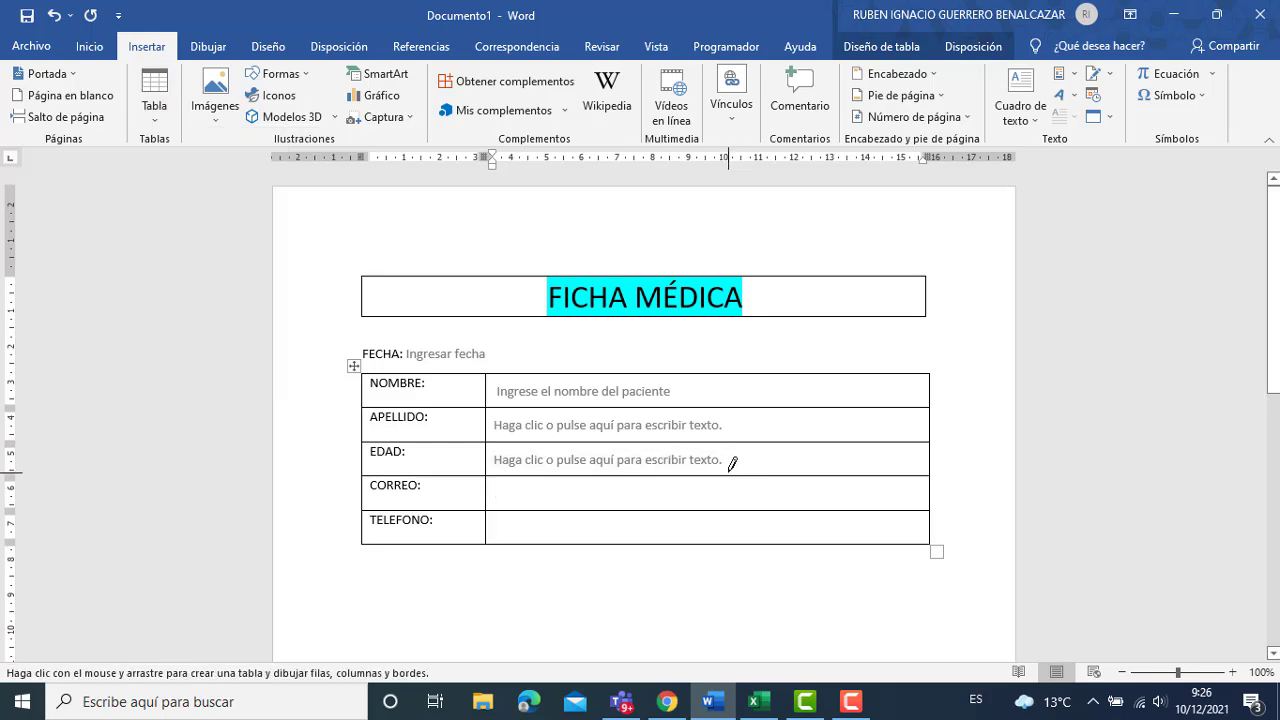
drag(730, 468, 731, 442)
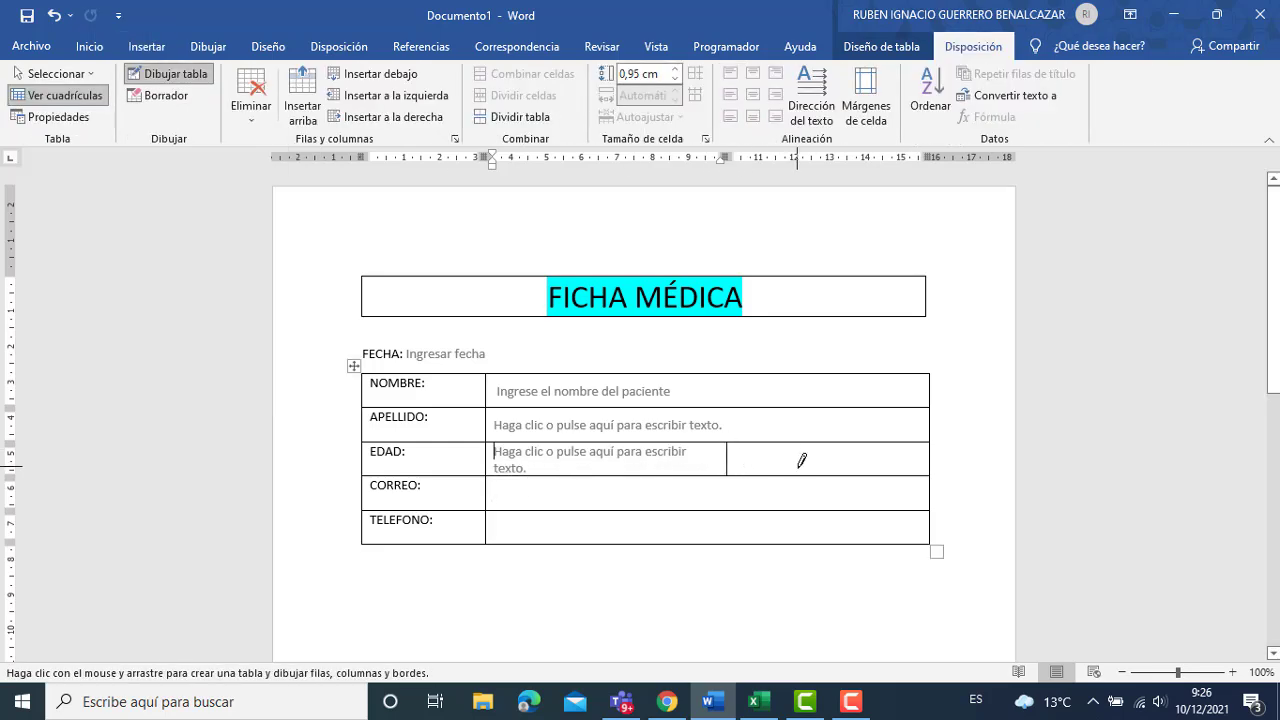
drag(810, 465, 809, 437)
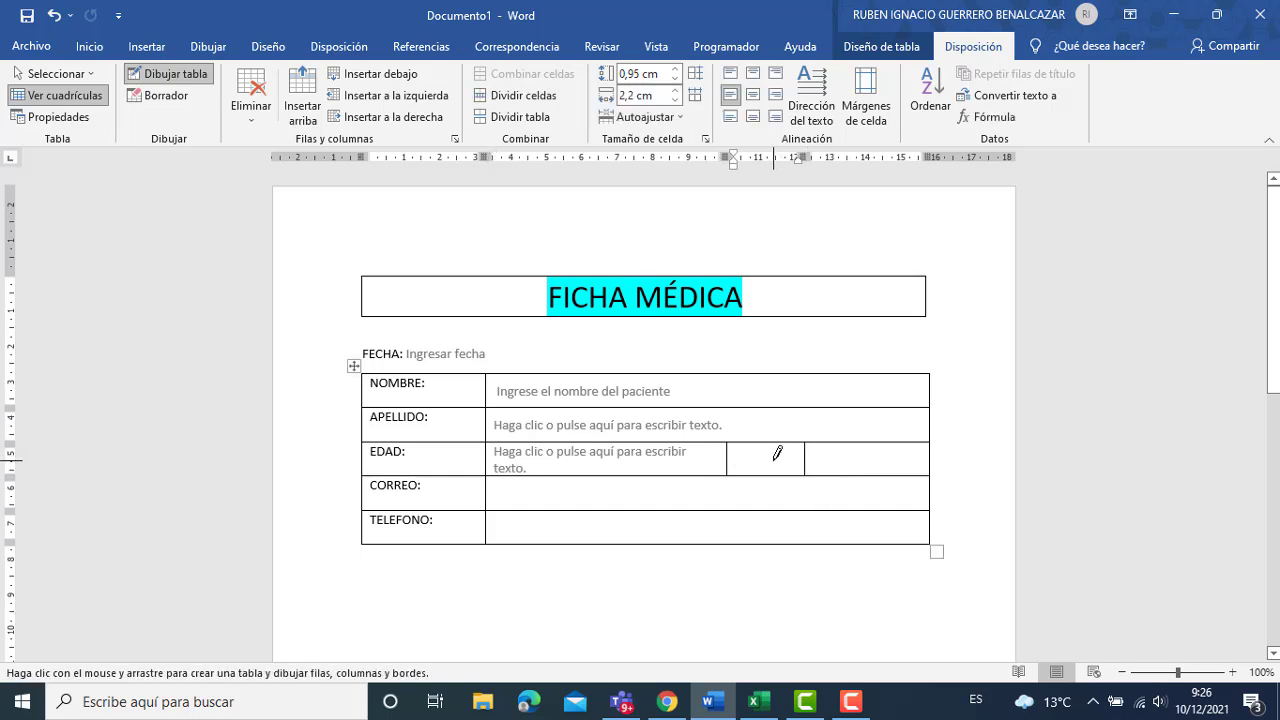
key(Escape)
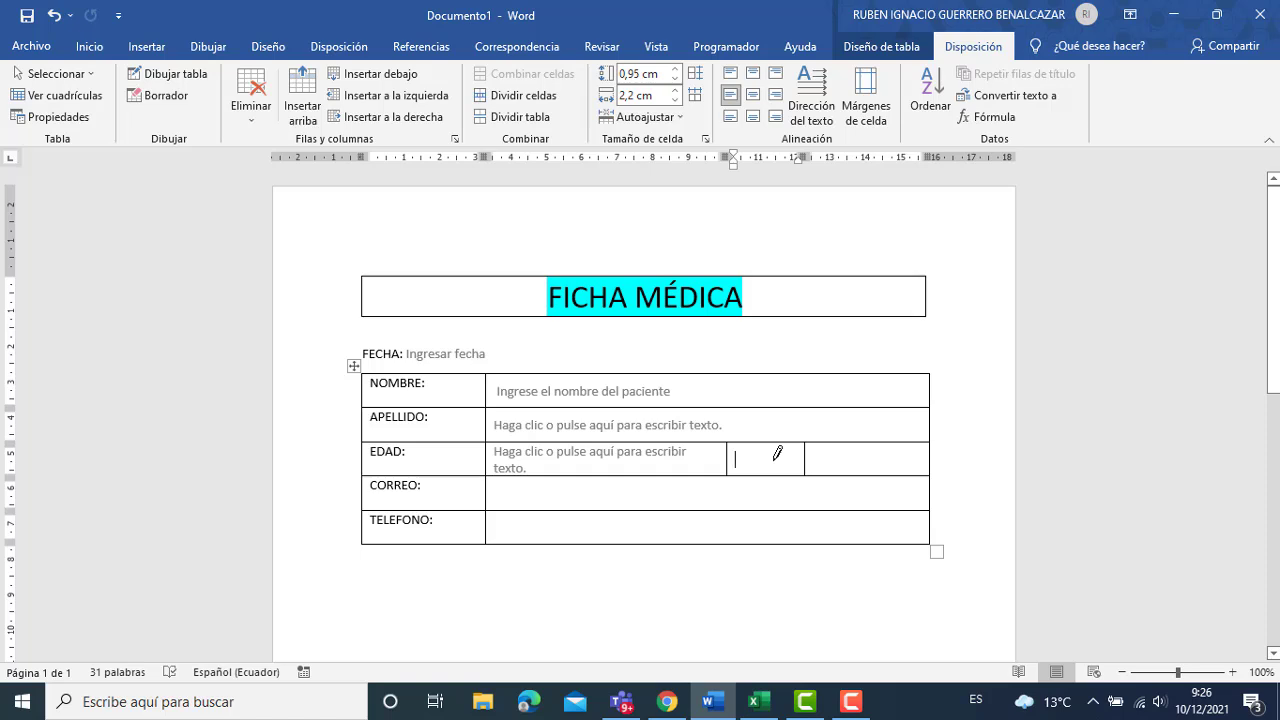
text(Sexo:)
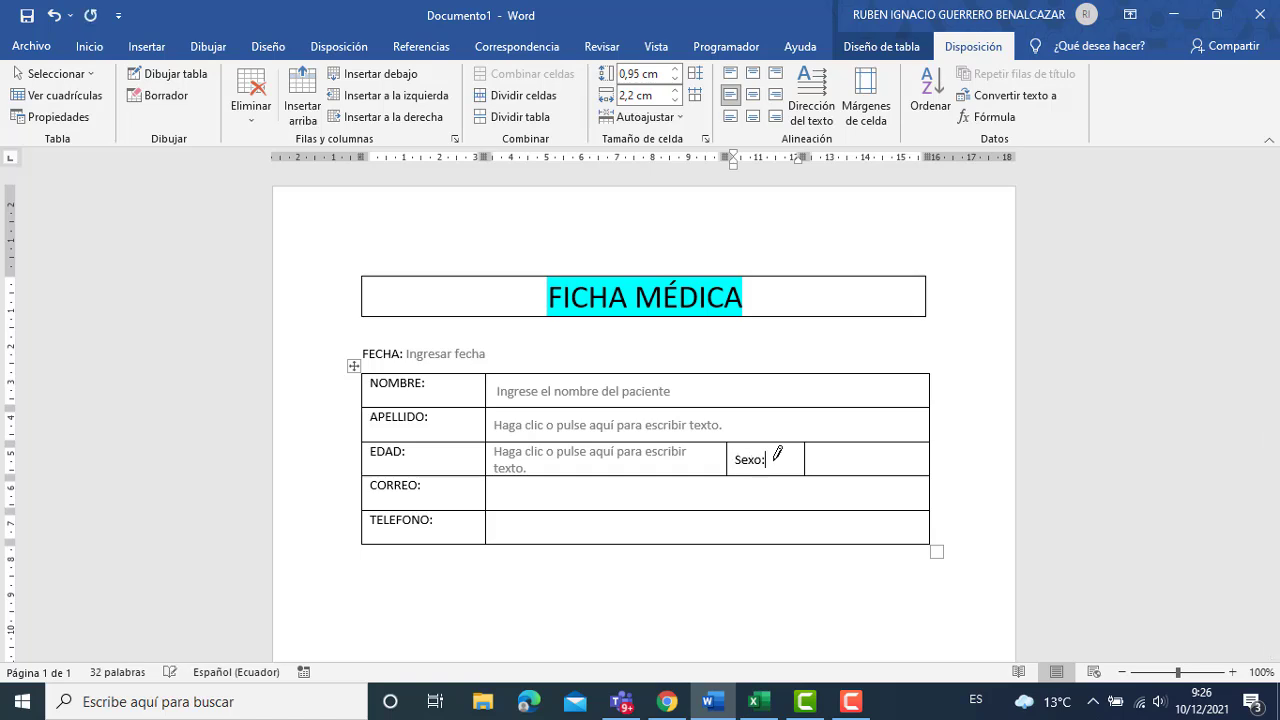
click(828, 455)
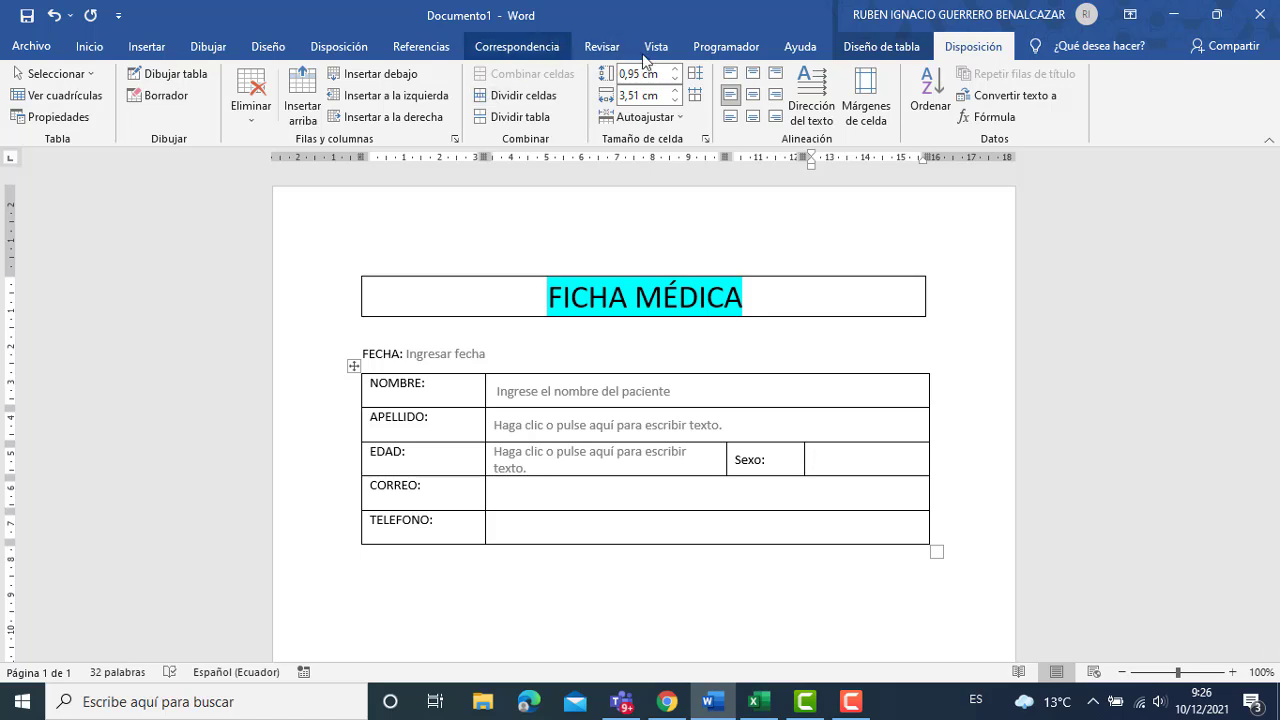
Insert a drop-down list beside Sexo: with choices FEMENINO and MASCULINO, then test it.
click(715, 50)
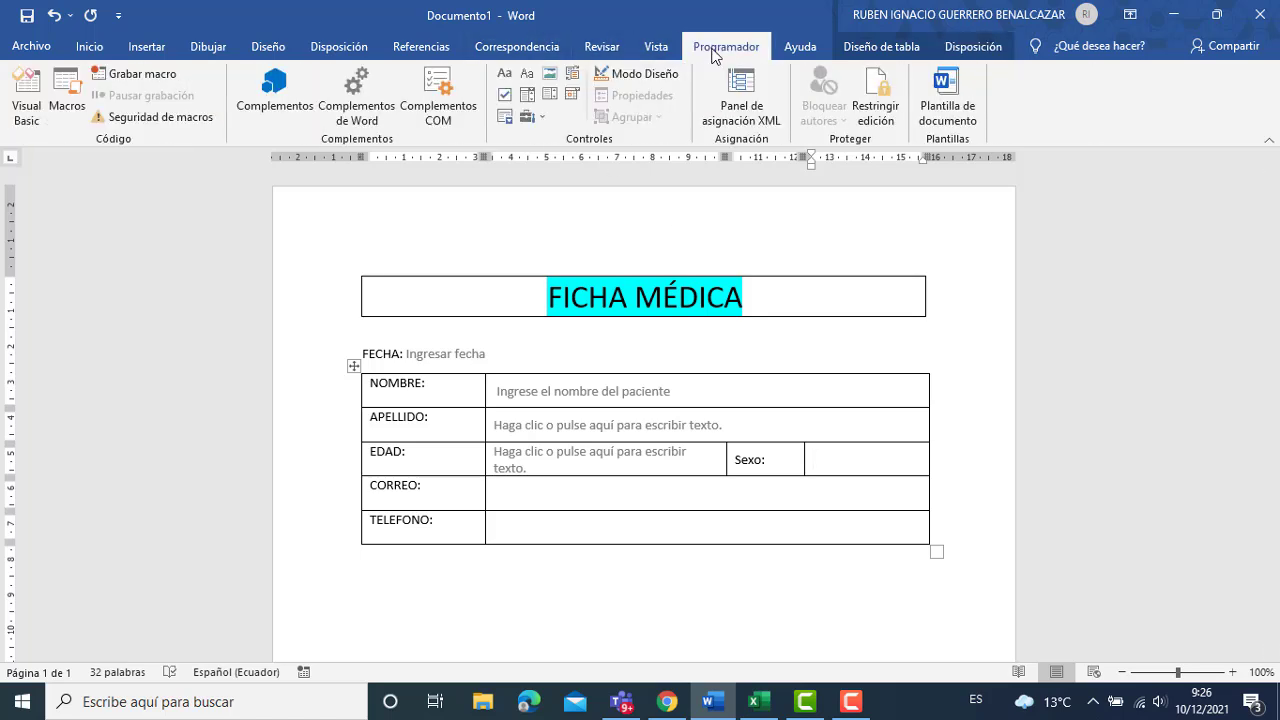
click(553, 94)
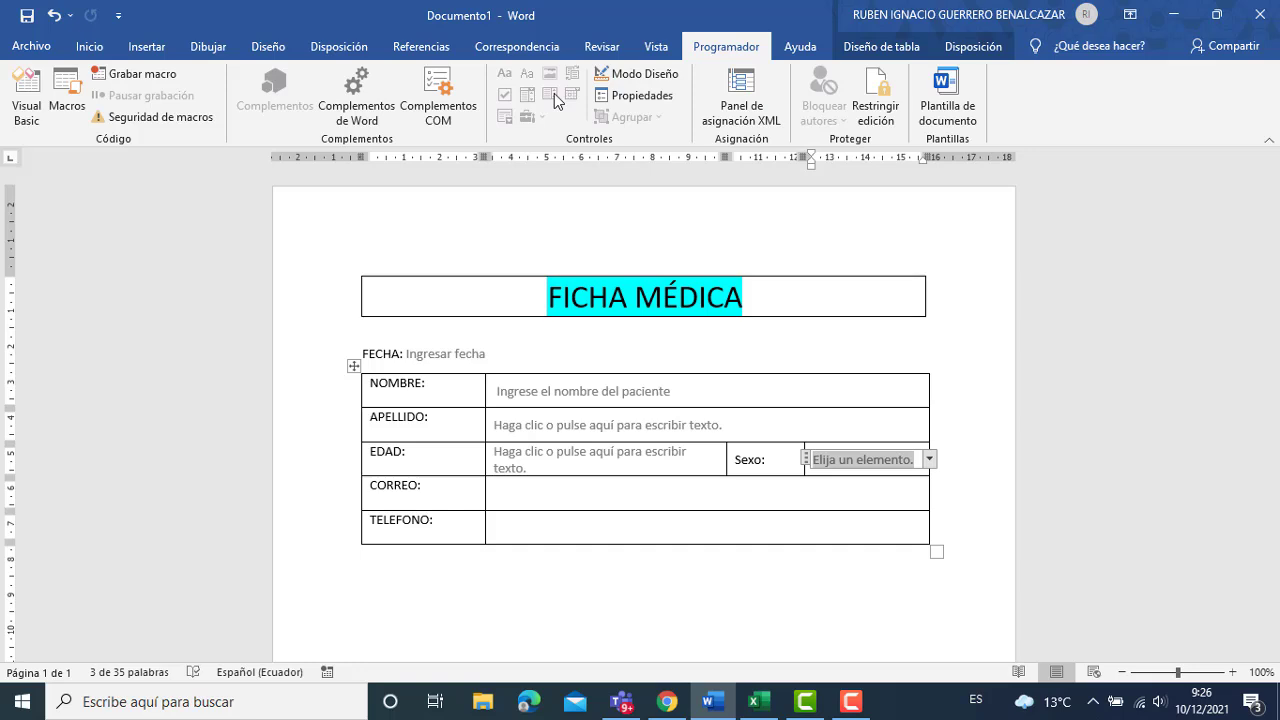
click(630, 97)
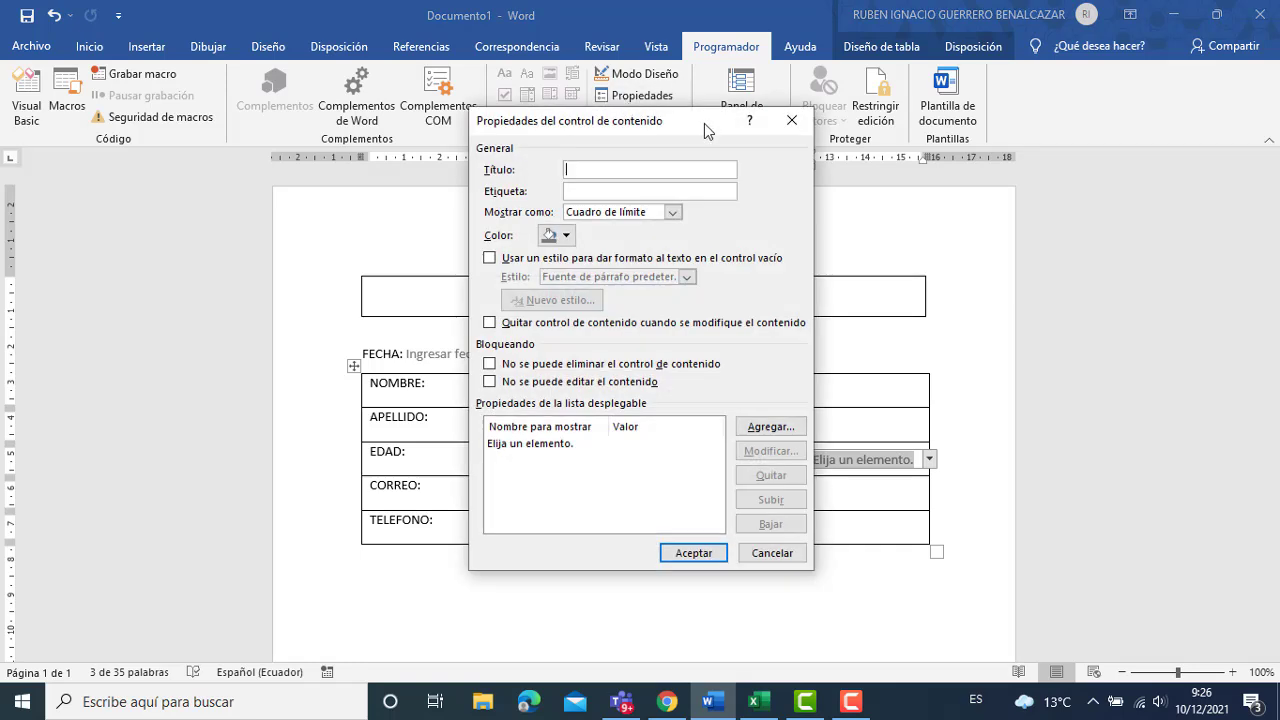
click(772, 427)
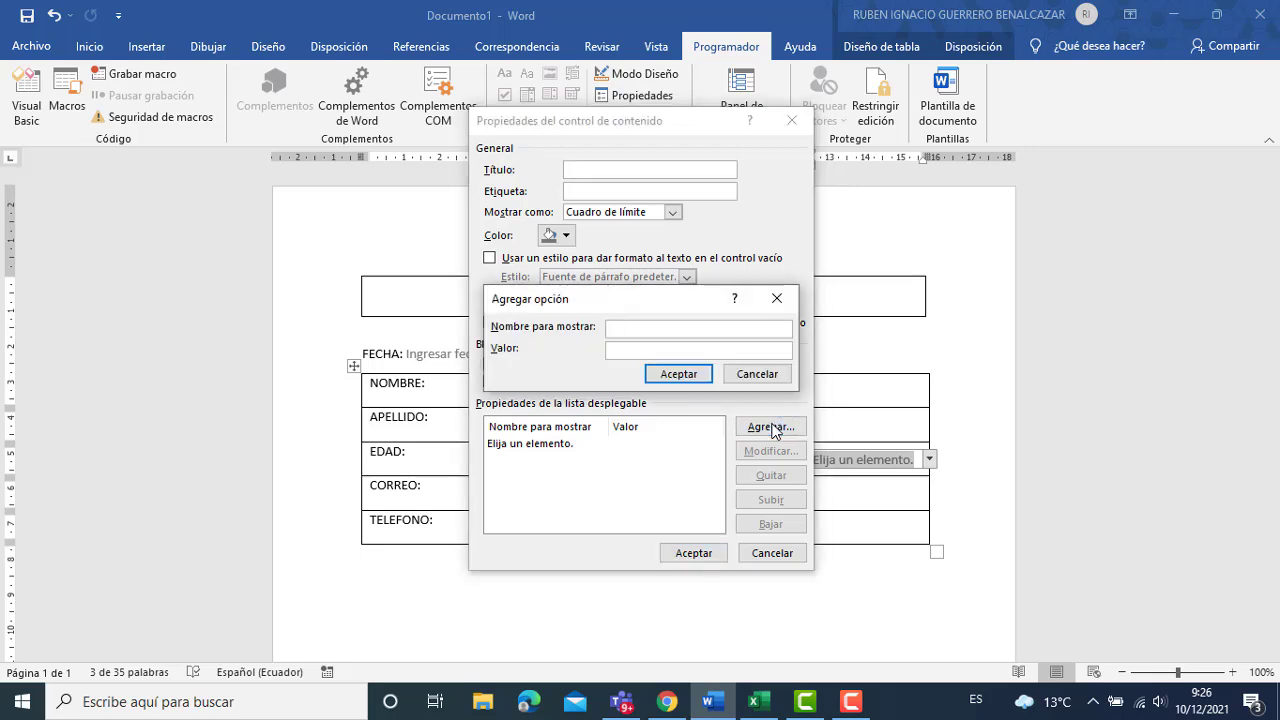
text(FEMENINO)
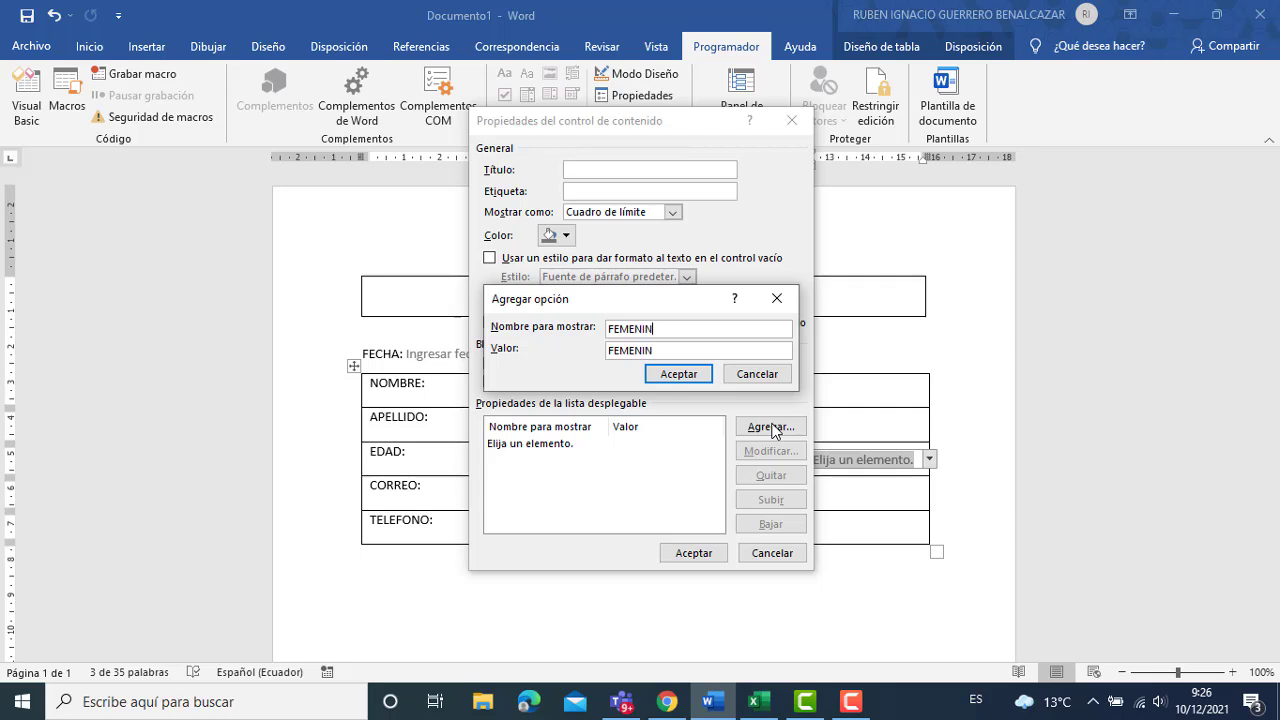
click(684, 377)
click(757, 432)
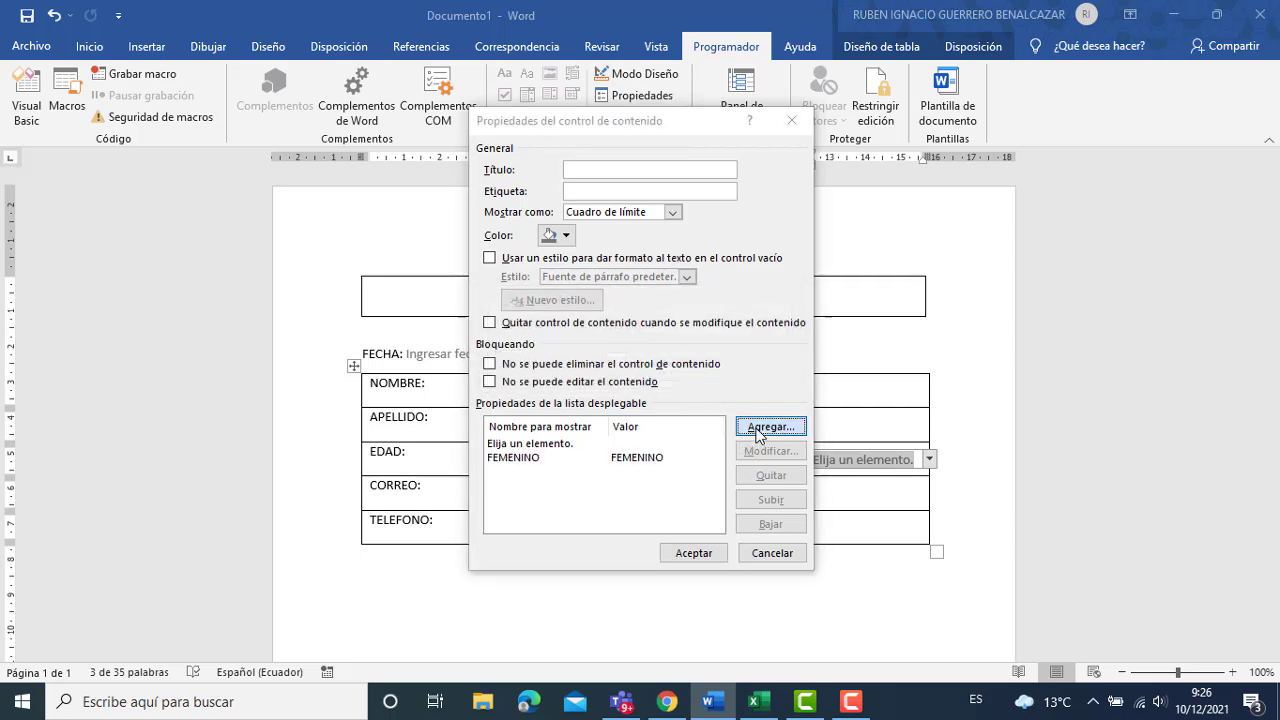
text(MASCULINO)
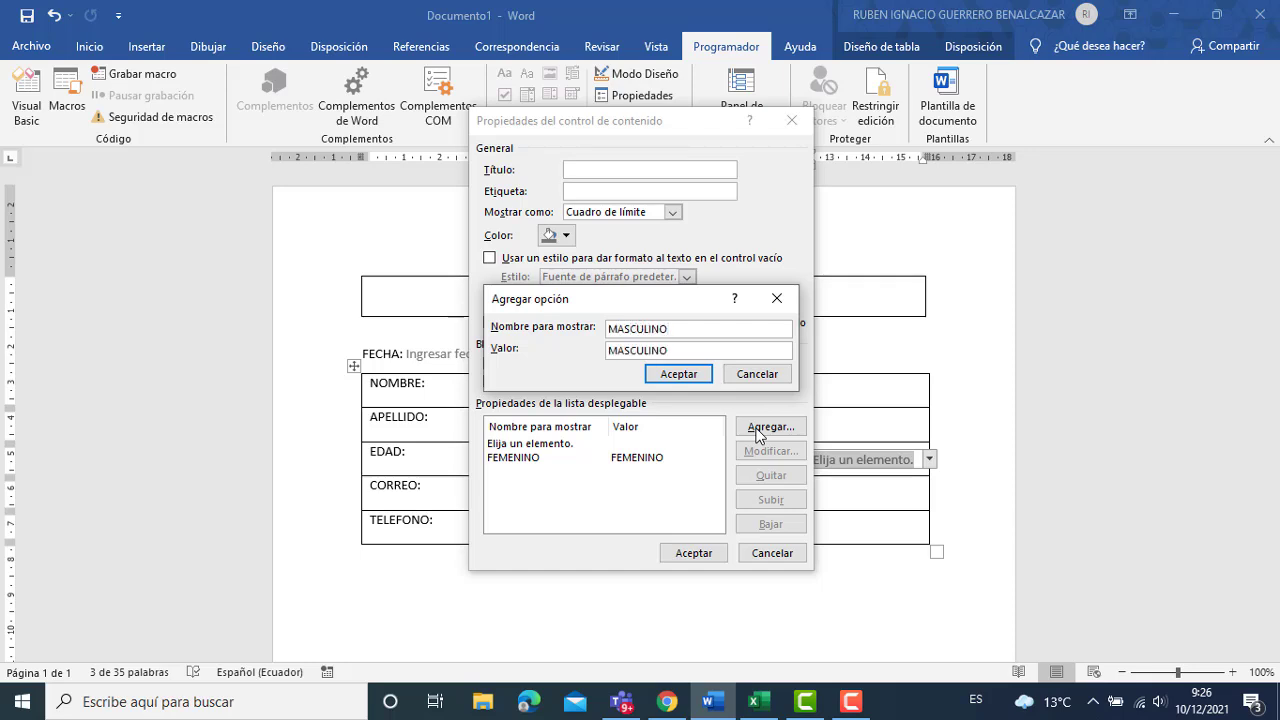
click(682, 375)
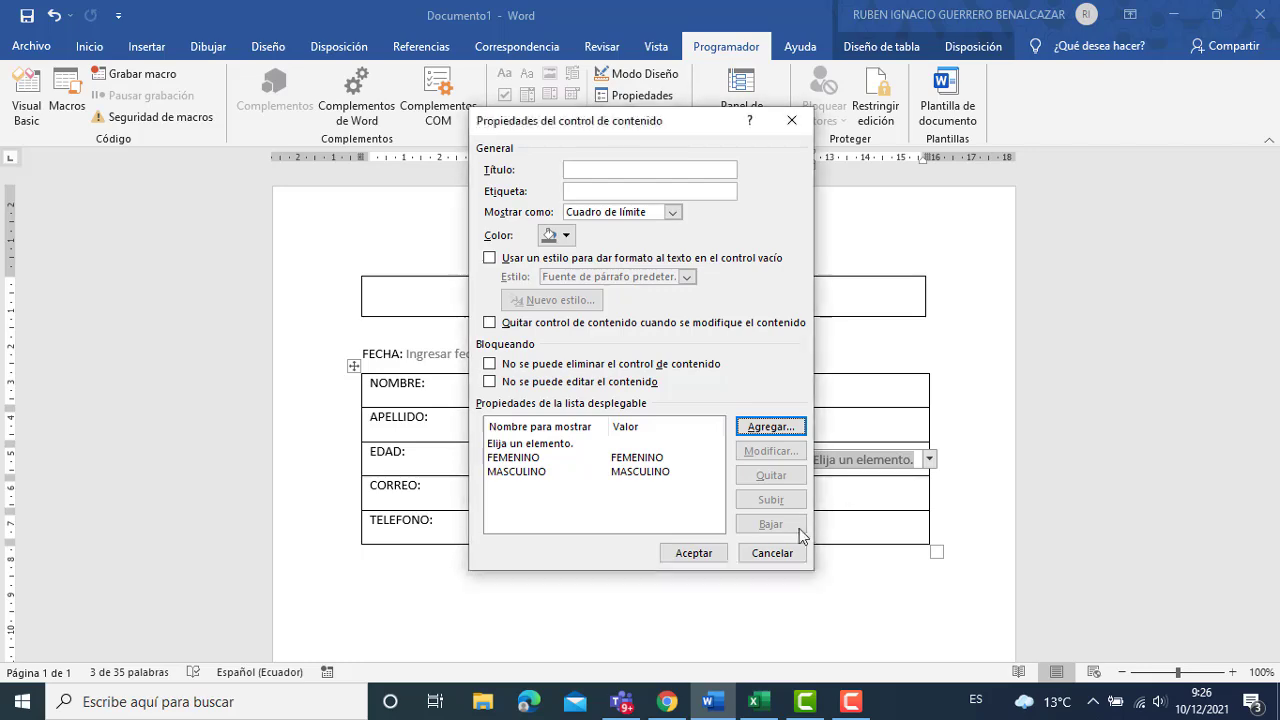
click(702, 558)
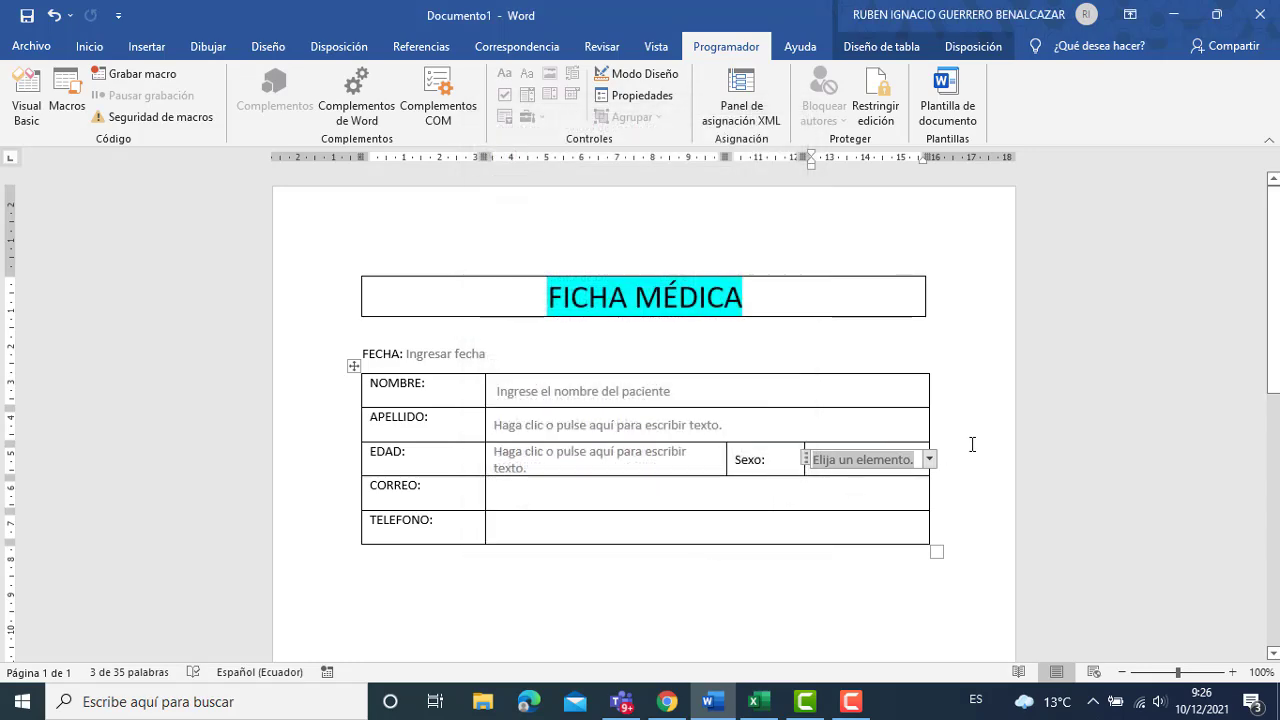
click(929, 459)
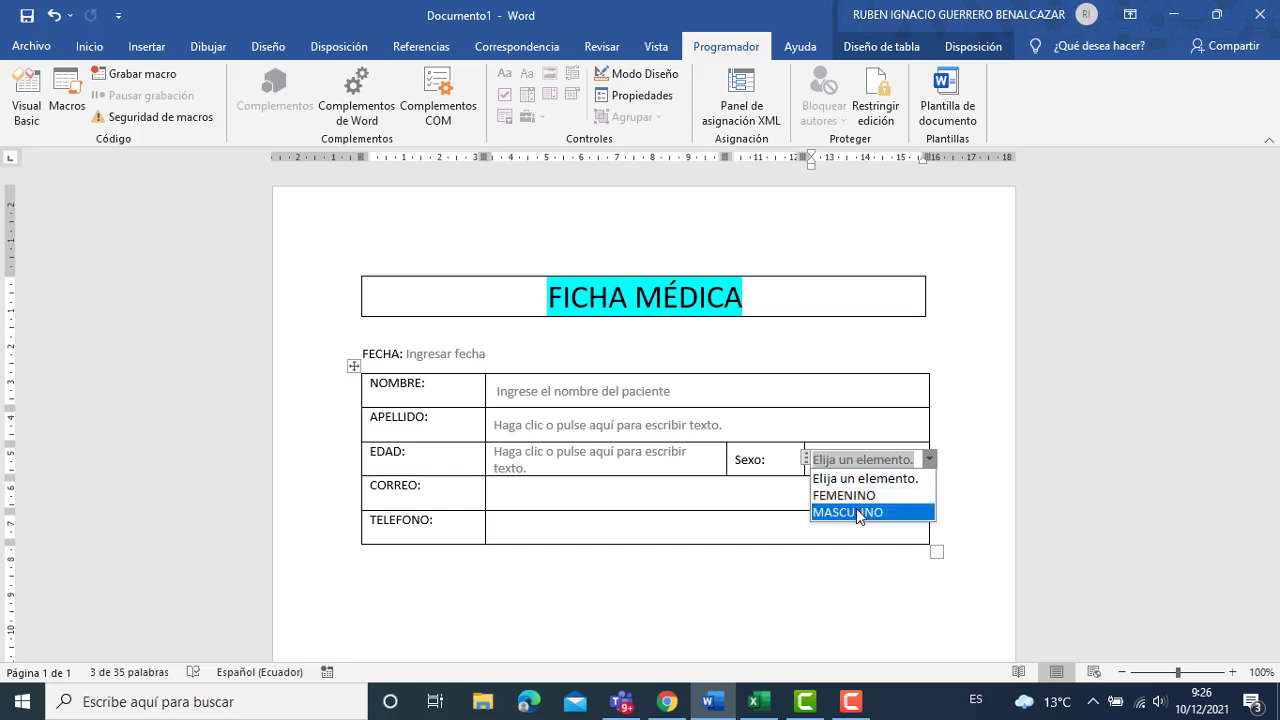
click(658, 495)
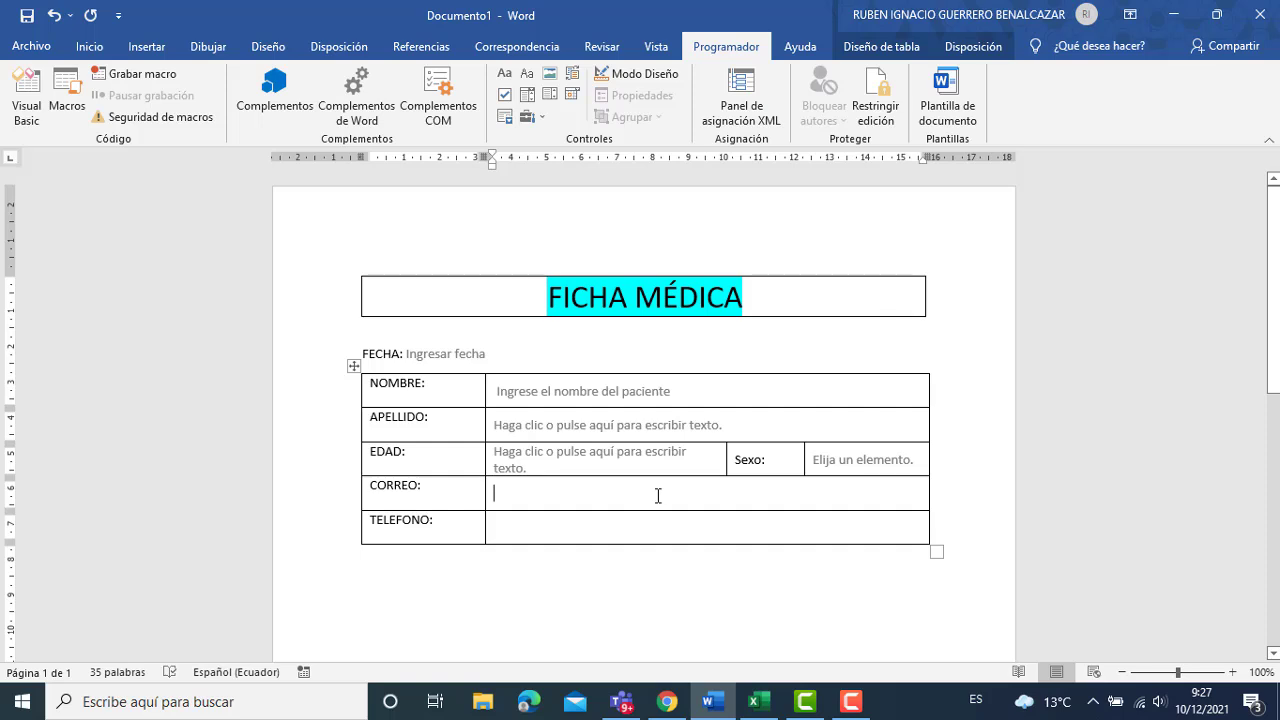
Add plain-text content controls to the CORREO and TELEFONO cells and switch on Design Mode.
click(527, 73)
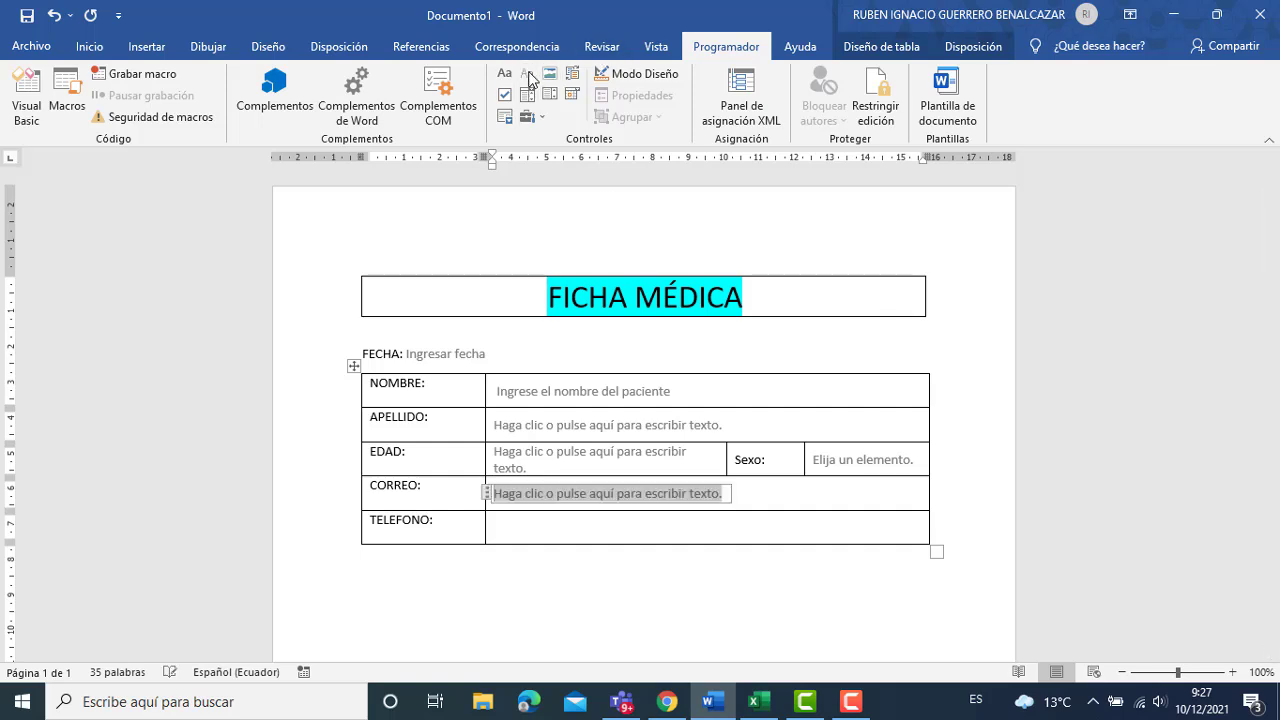
click(540, 523)
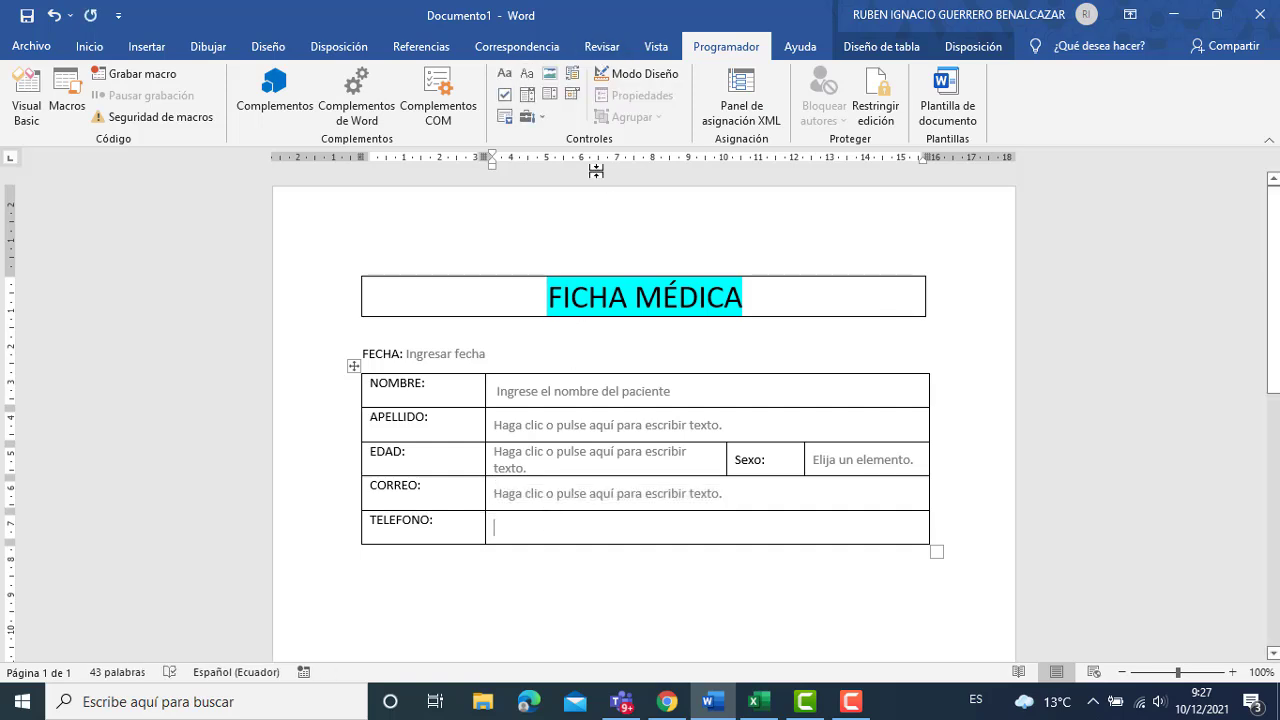
click(527, 80)
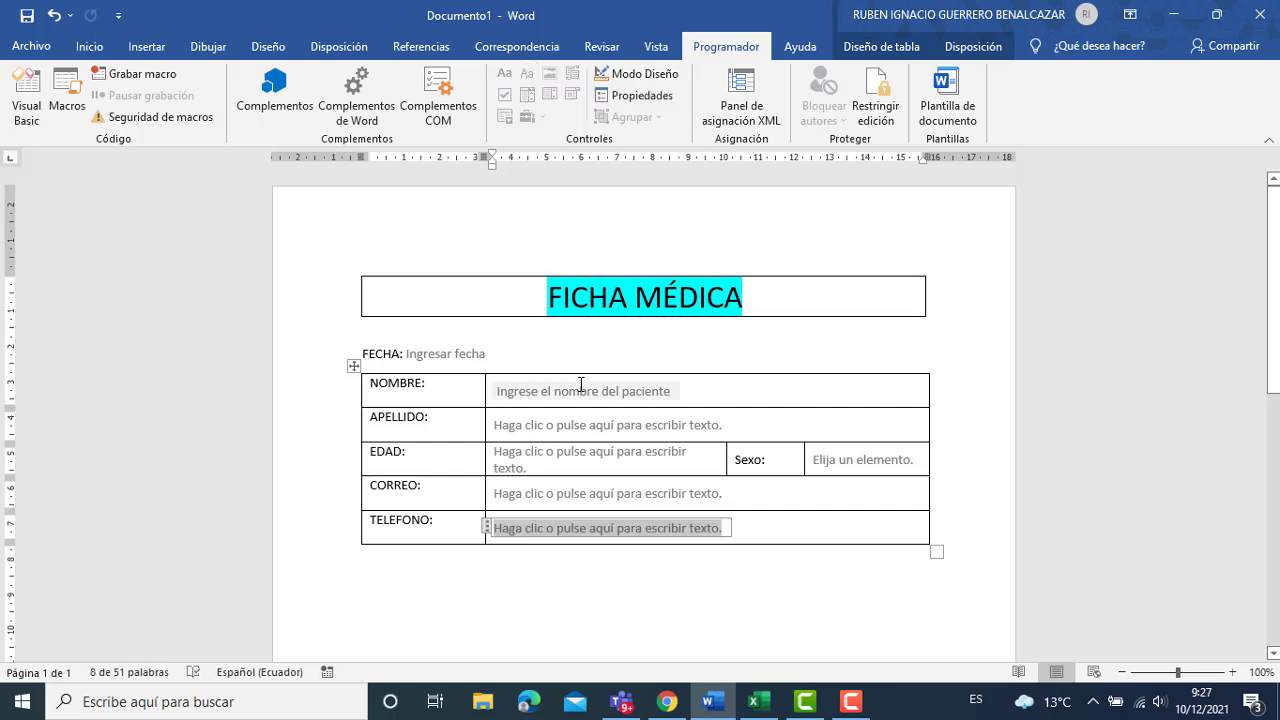
click(640, 74)
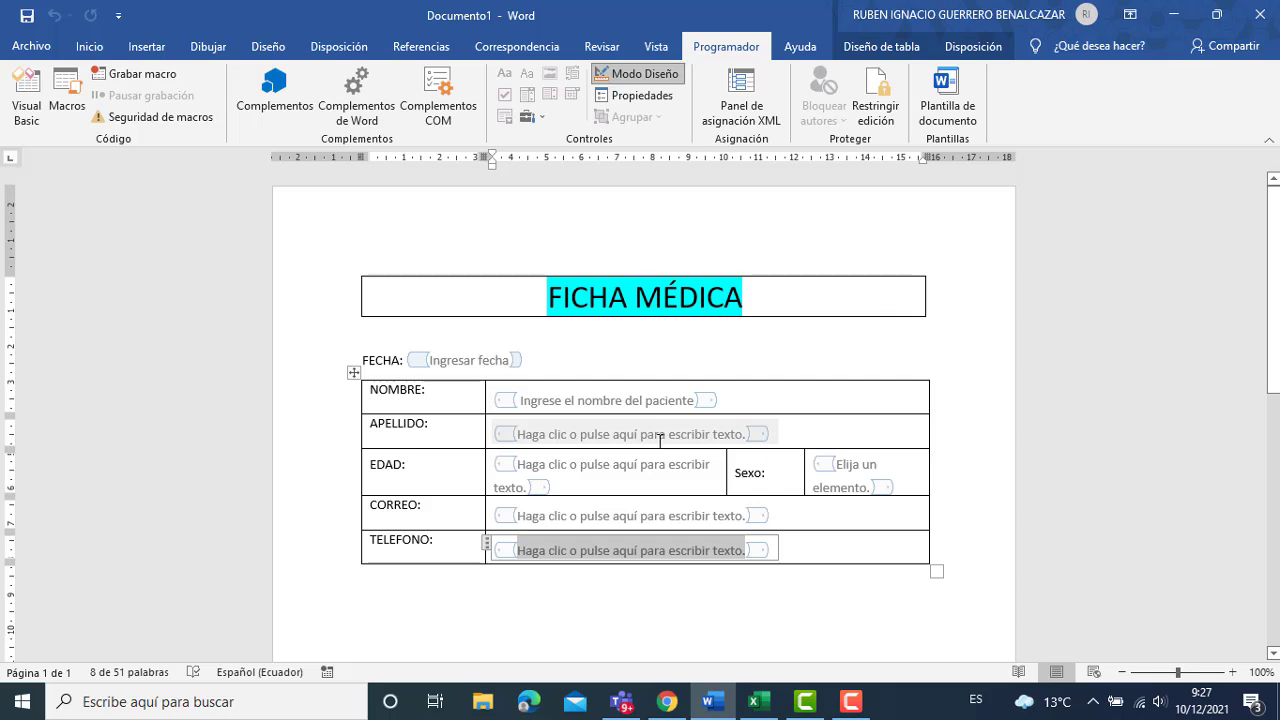
Replace the APELLIDO placeholder with 'Ingrese el apellido del paciente'.
click(522, 432)
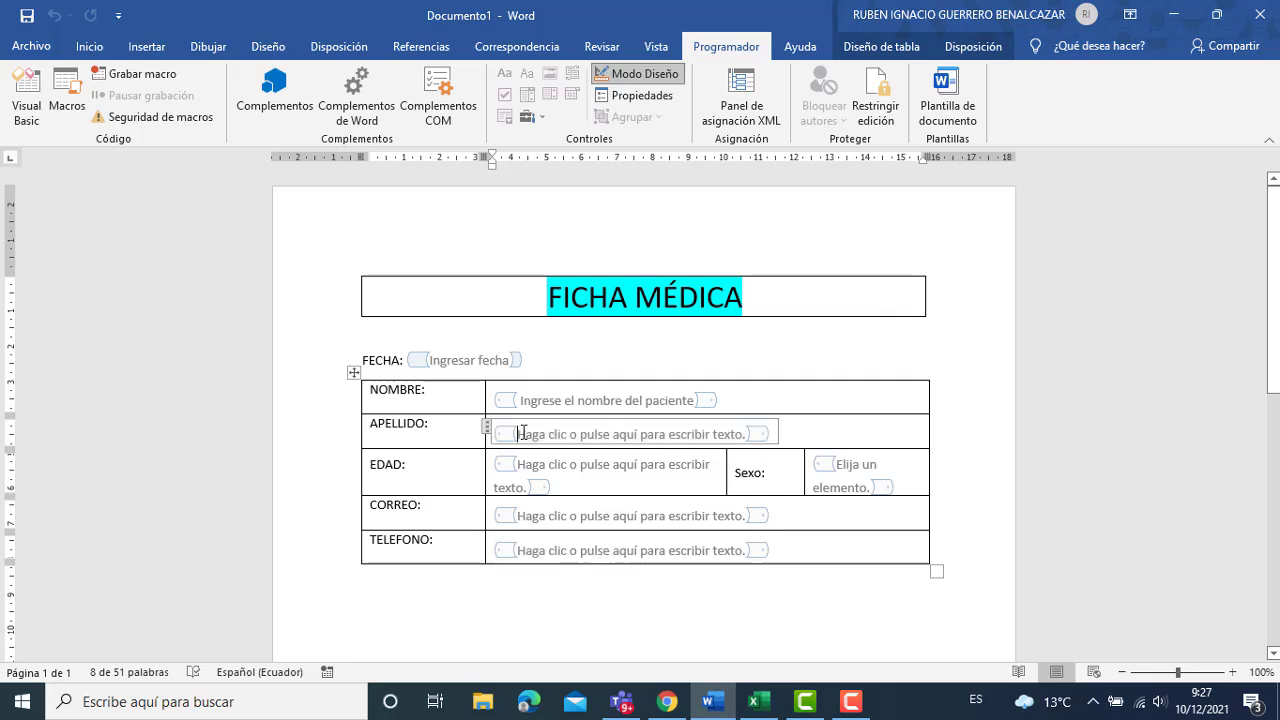
key(shift+Right)
key(shift+Right)
key(shift+Right)
key(shift+Right)
key(shift+Right)
key(shift+Right)
key(shift+Right)
key(shift+Right)
key(shift+Right)
key(shift+Right)
key(shift+Right)
key(shift+Right)
key(shift+Right)
key(shift+Right)
key(shift+Right)
key(shift+Right)
key(shift+Right)
key(shift+Right)
key(shift+Right)
key(shift+Right)
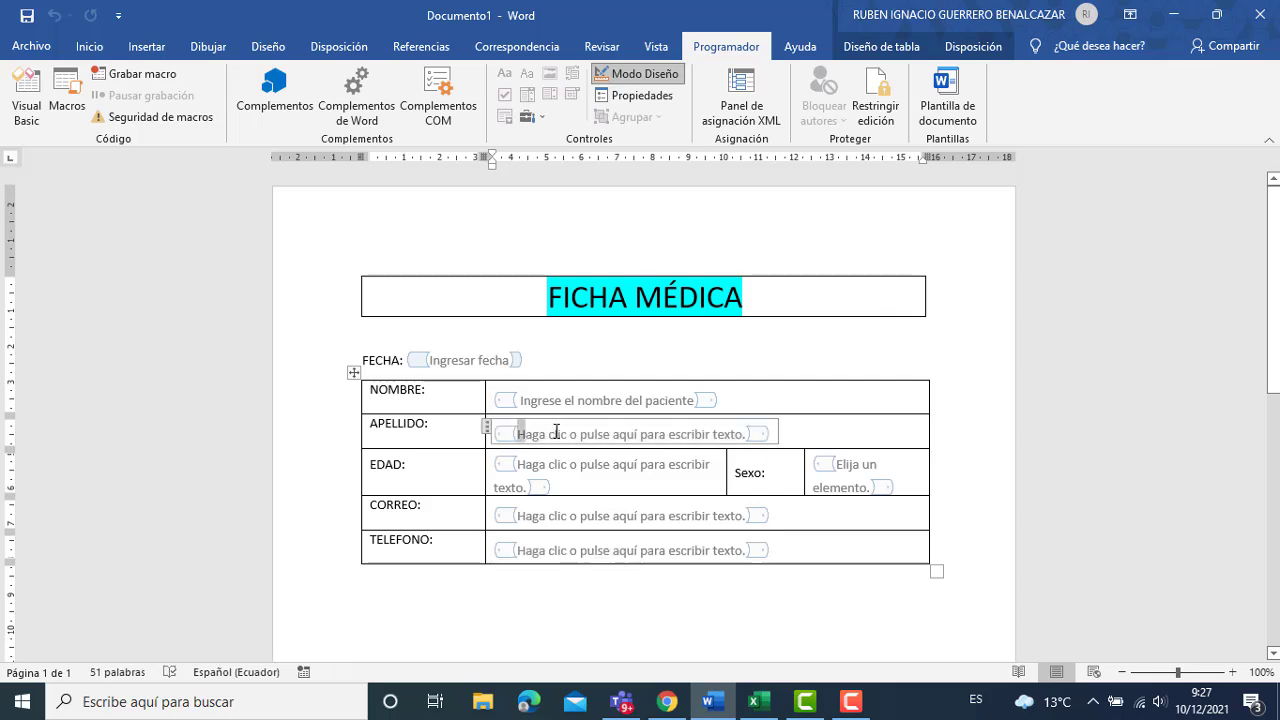
key(shift+Right)
key(shift+Right)
key(shift+Right)
key(shift+Right)
key(shift+Right)
key(shift+Right)
key(shift+Right)
key(shift+Right)
key(shift+Right)
key(shift+Right)
key(shift+Right)
key(shift+Right)
key(shift+Right)
key(shift+Right)
key(shift+Right)
key(shift+Right)
key(shift+Right)
key(shift+Right)
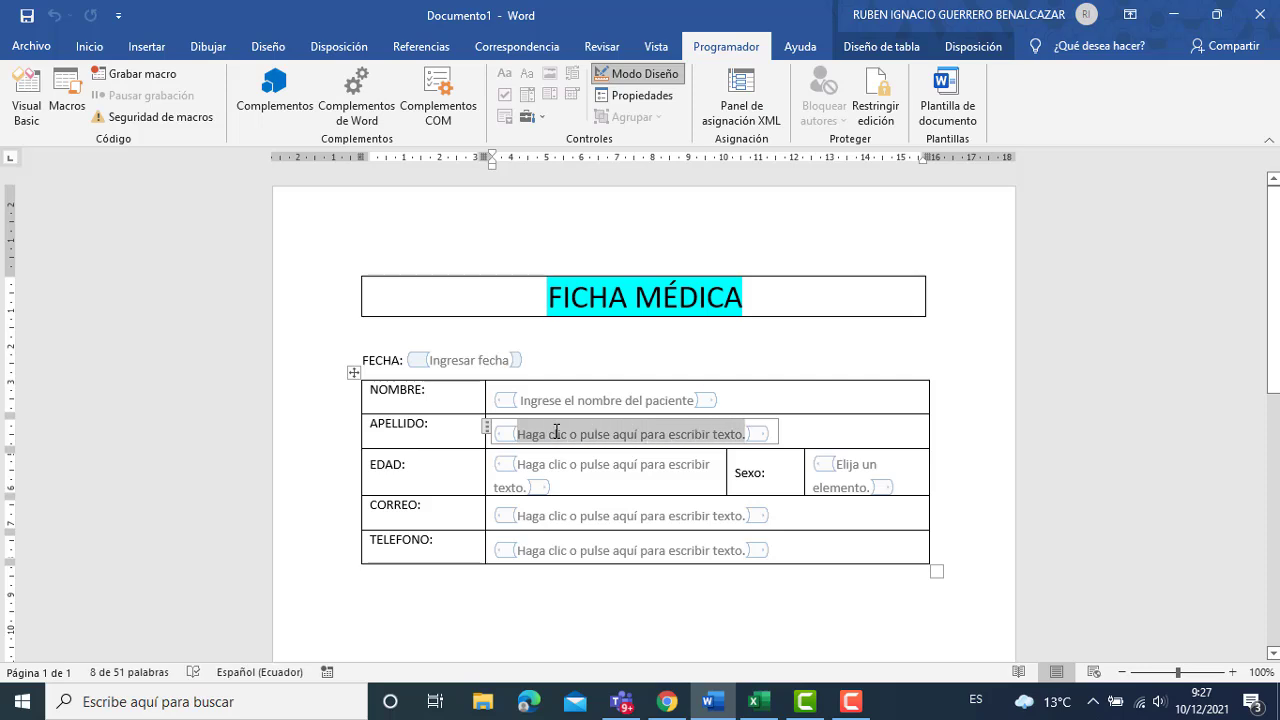
key(Delete)
text(I)
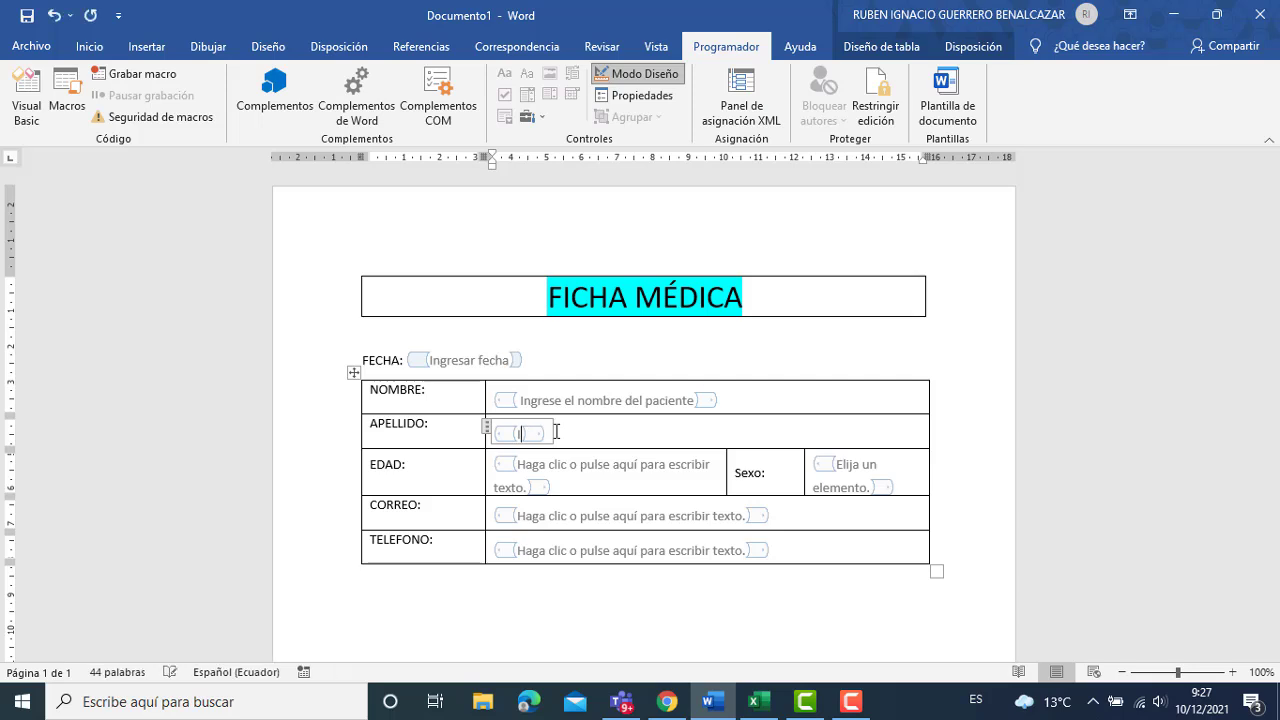
text(ngrese el ape)
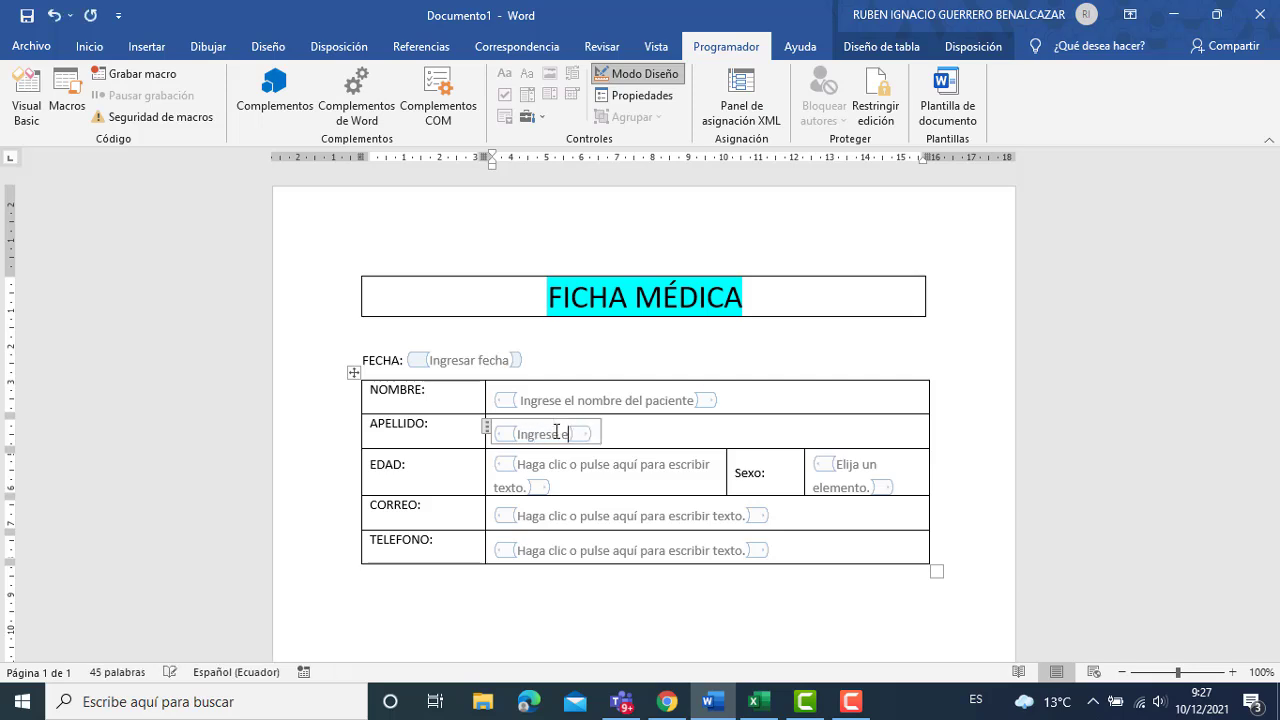
text(llido)
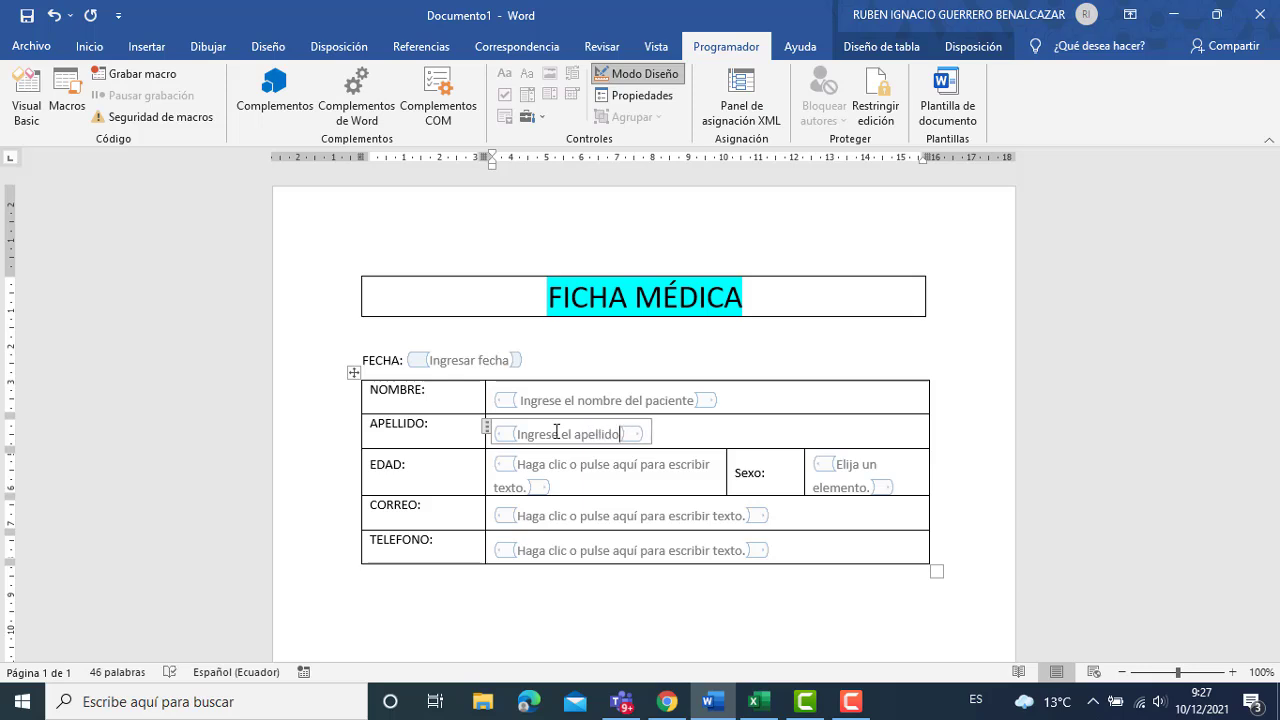
text( del paciente)
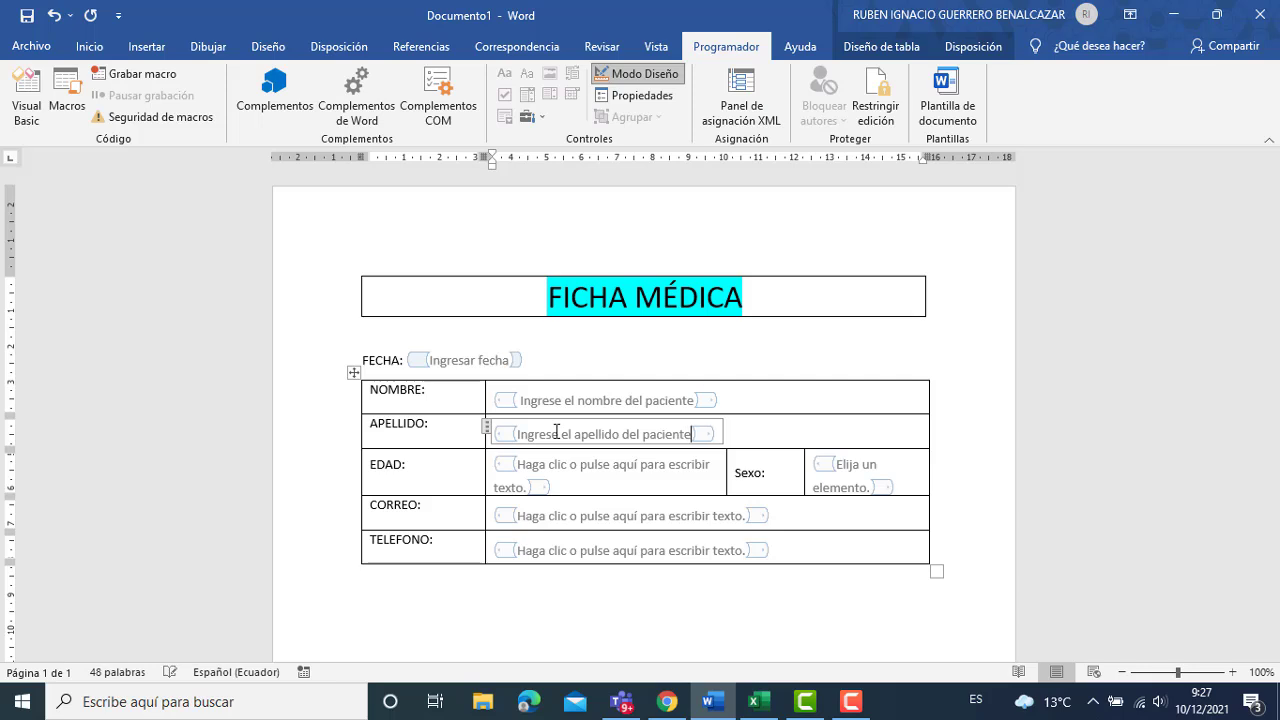
Replace the EDAD placeholder with 'Ingrese la edad del paciente.'.
click(527, 466)
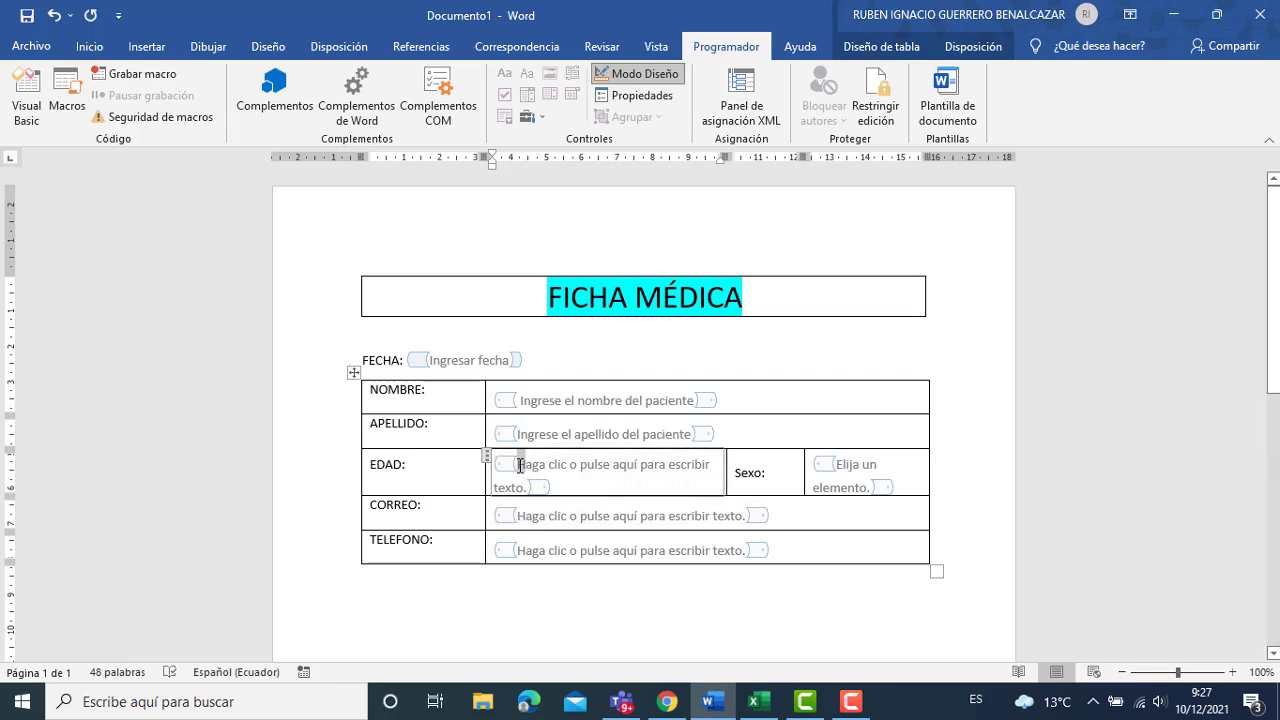
key(shift+Right)
key(shift+Right)
key(shift+Right)
key(shift+Right)
key(shift+Right)
key(shift+Right)
key(shift+Right)
key(shift+Right)
key(shift+Right)
key(shift+Right)
key(shift+Right)
key(shift+Right)
key(shift+Right)
key(shift+Right)
key(shift+Right)
key(shift+Right)
key(shift+Right)
key(shift+Right)
key(shift+Right)
key(shift+Right)
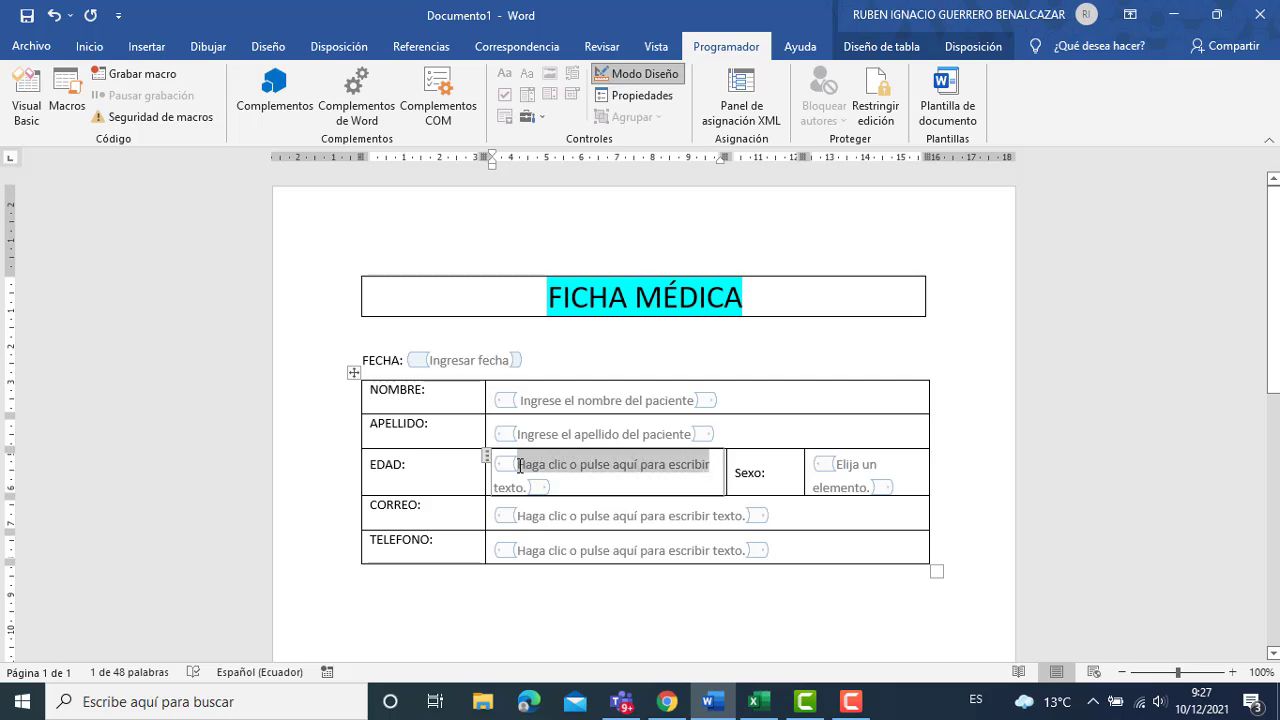
key(shift+Right)
key(shift+Right)
key(shift+Right)
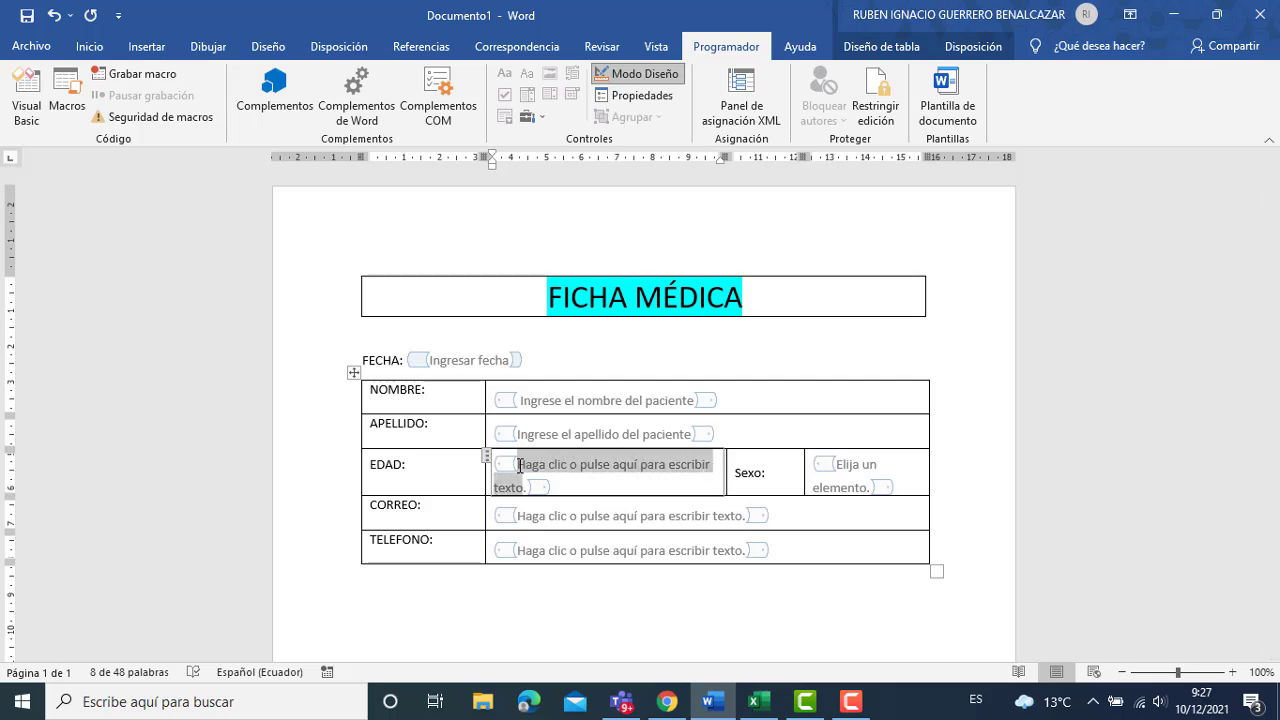
text(Ingrese a)
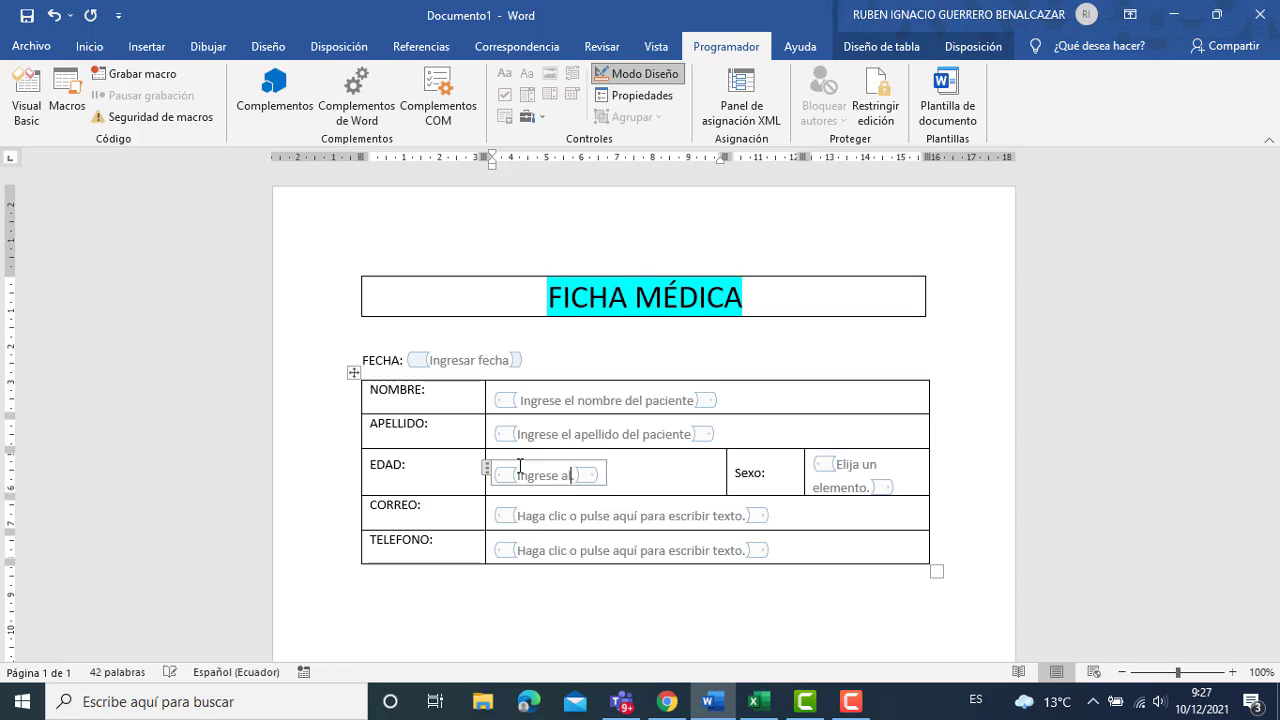
key(BackSpace)
text(la edad del pacien)
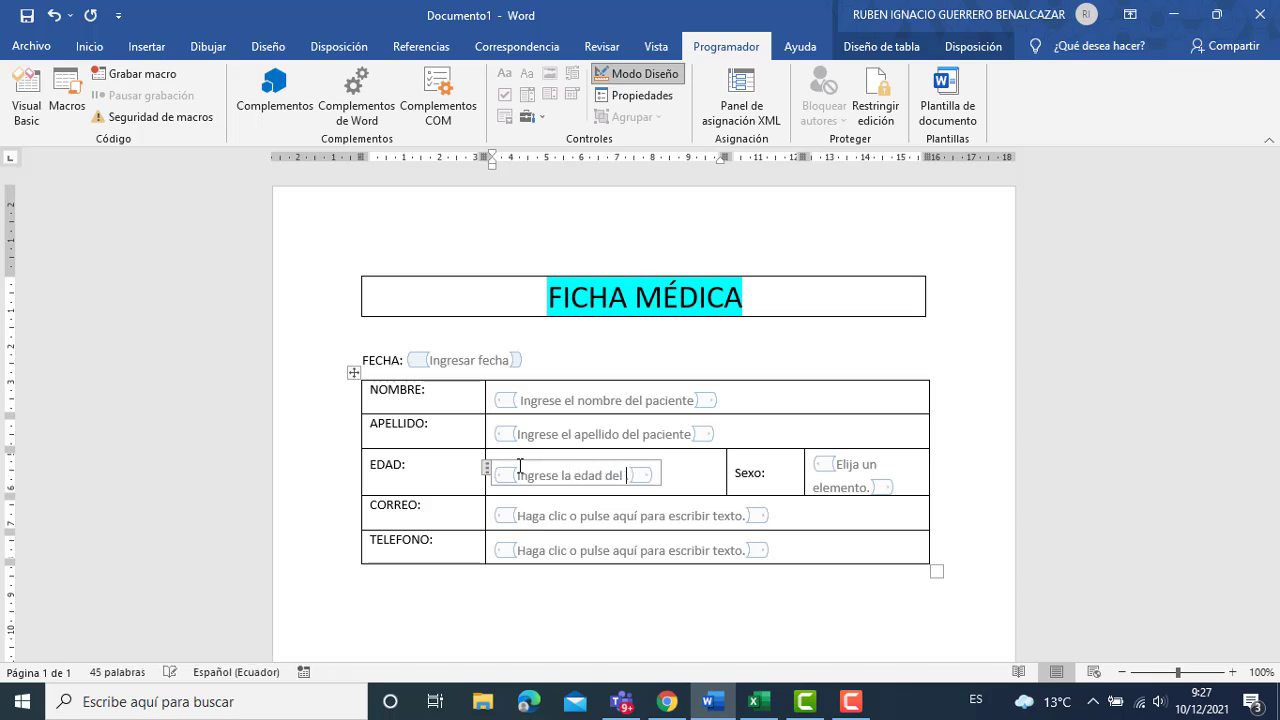
text(te.)
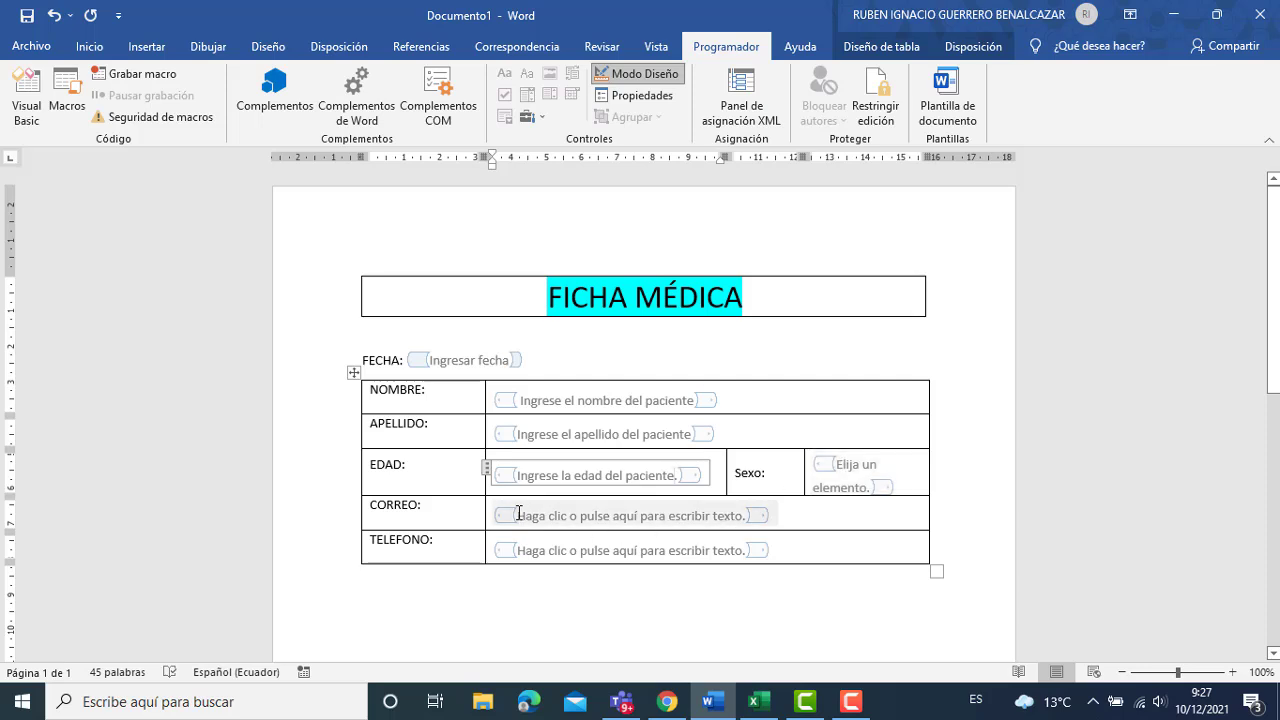
Replace the Sexo dropdown's 'Elija un elemento.' prompt with 'Seleccione.'.
click(840, 464)
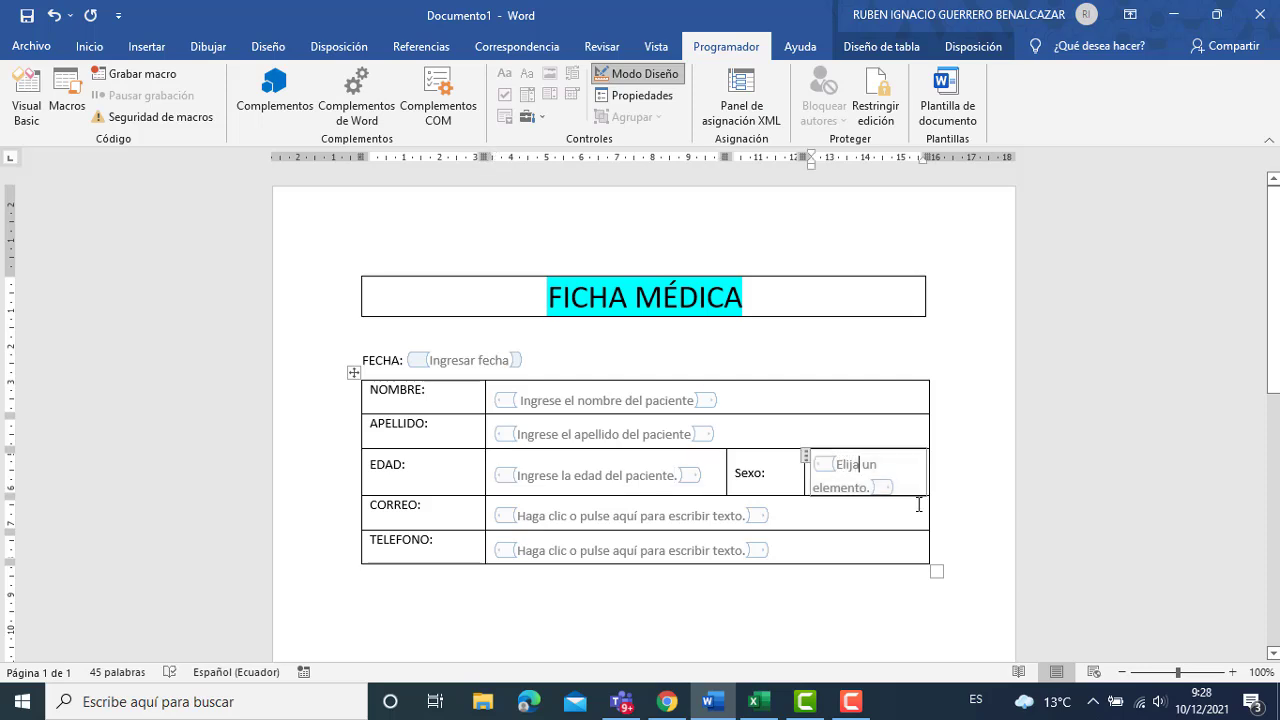
key(Delete)
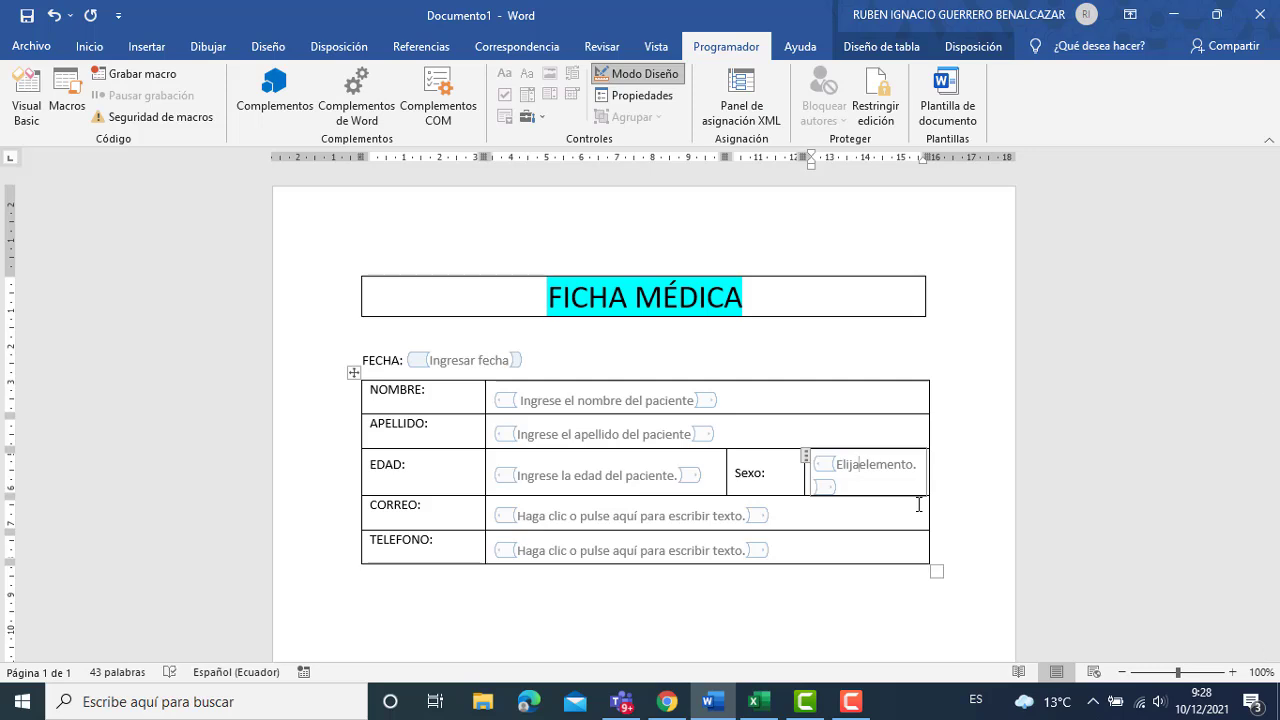
key(BackSpace)
key(BackSpace)
key(BackSpace)
key(BackSpace)
key(BackSpace)
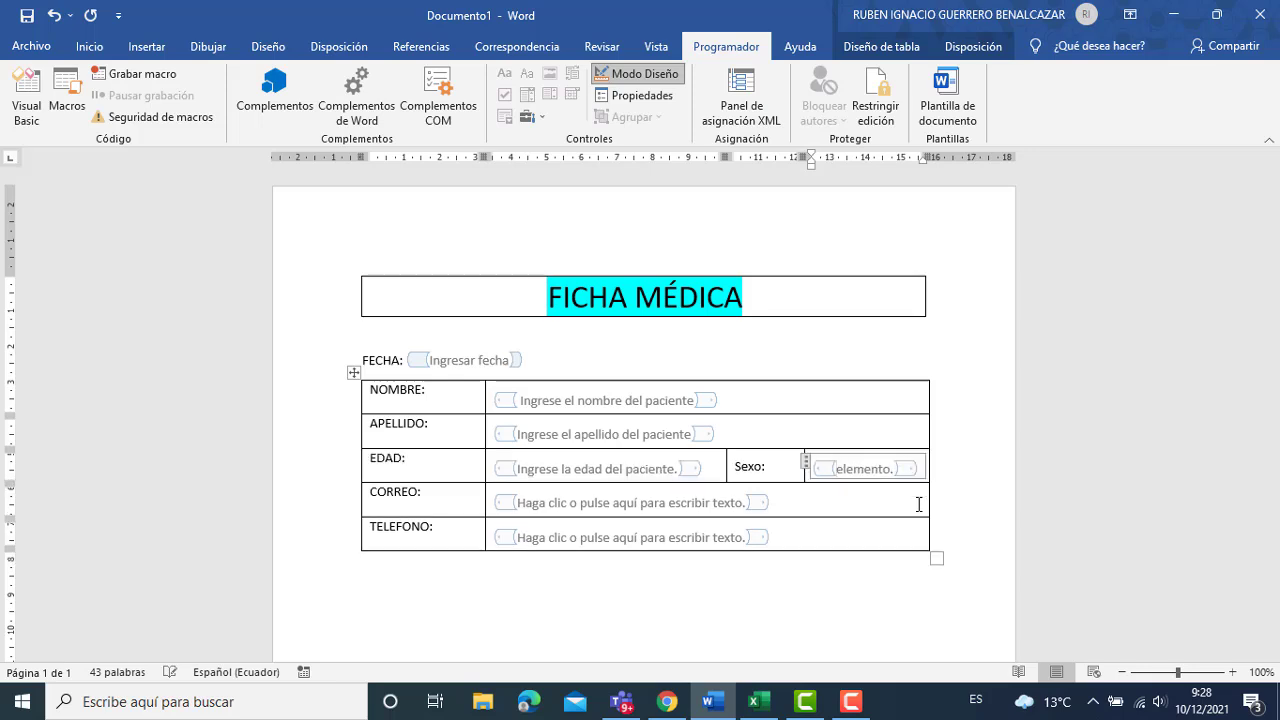
text(Seleccione)
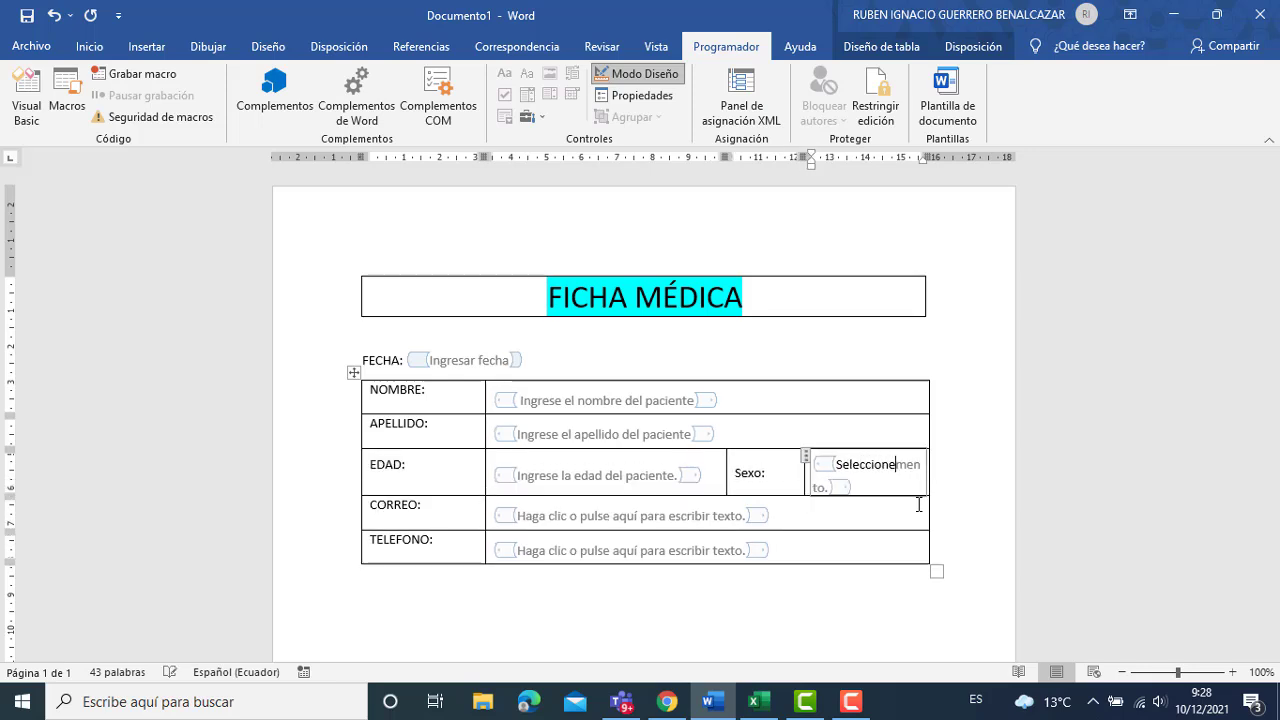
key(Delete)
key(Delete)
key(Delete)
key(Delete)
key(Delete)
key(Delete)
text(.)
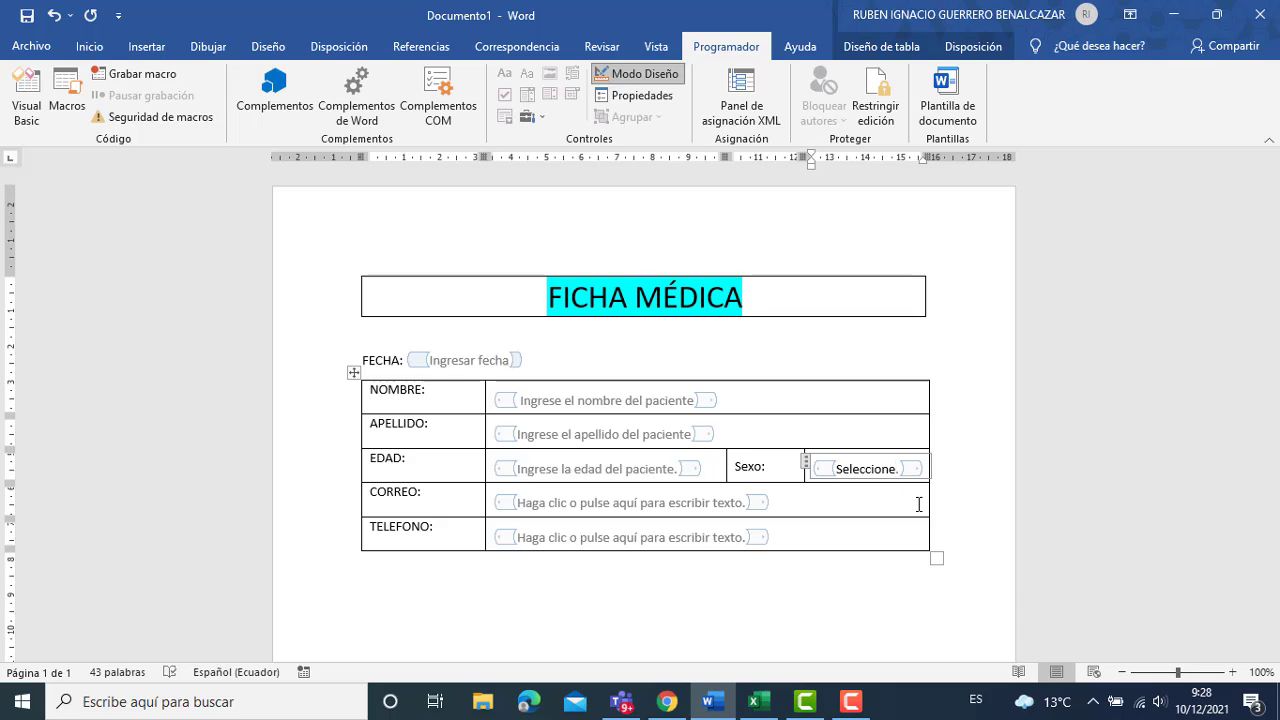
click(644, 514)
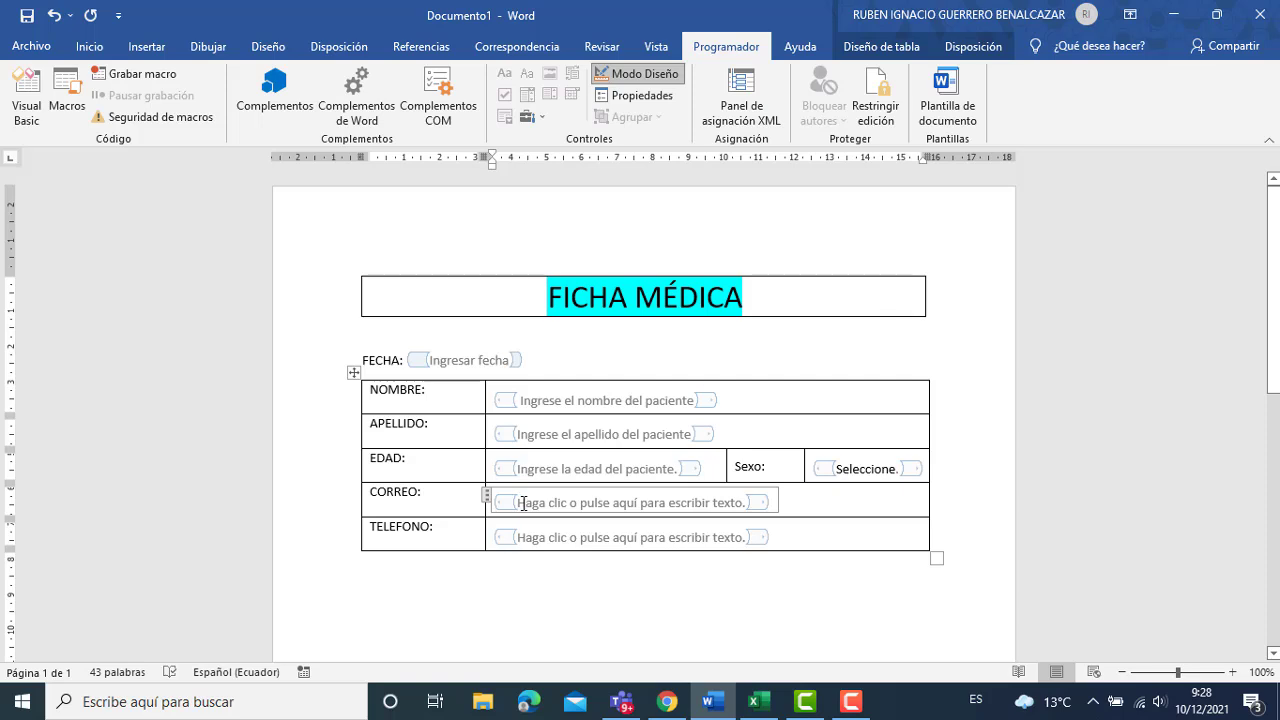
Replace the CORREO placeholder with 'Ingrese el correo'.
key(shift+Right)
key(shift+Right)
key(shift+Right)
key(shift+Right)
key(shift+Right)
key(shift+Right)
key(shift+Right)
key(shift+Right)
key(shift+Right)
key(shift+Right)
key(shift+Right)
key(shift+Right)
key(shift+Right)
key(shift+Right)
key(shift+Right)
key(shift+Right)
key(shift+Right)
key(shift+Right)
key(shift+Right)
key(shift+Right)
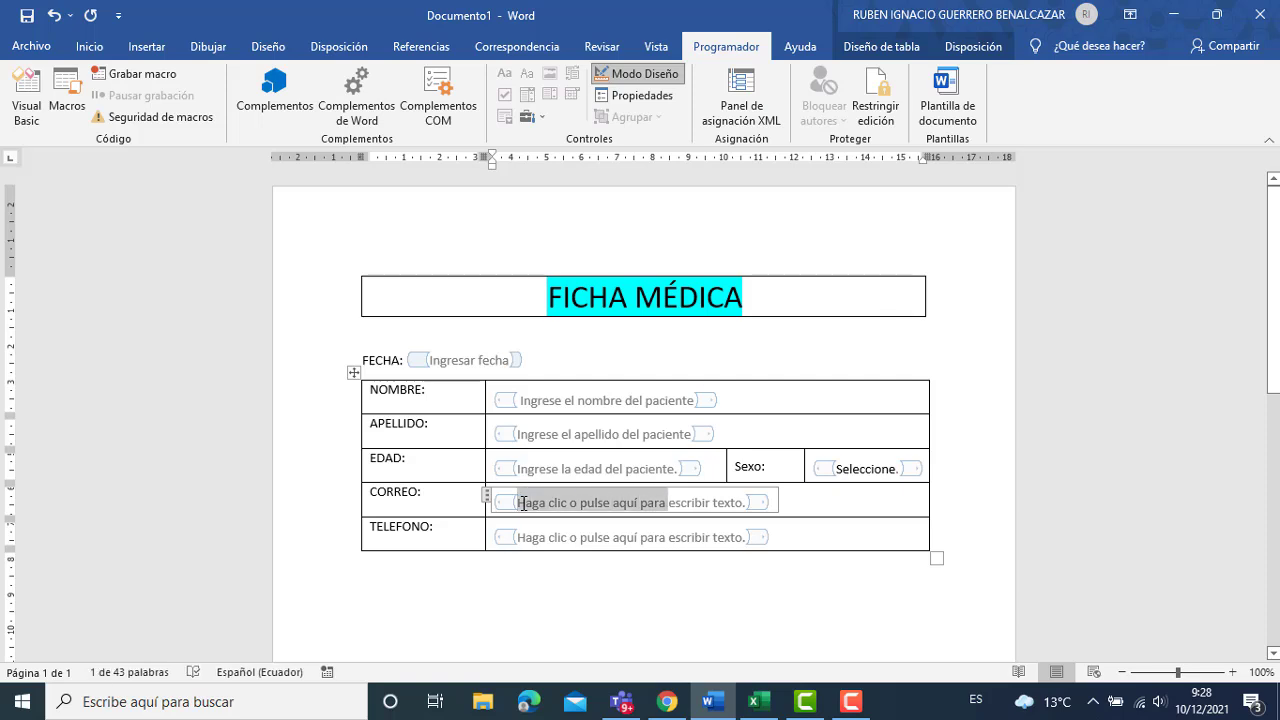
key(shift+Right)
key(shift+Right)
key(shift+Right)
key(shift+Right)
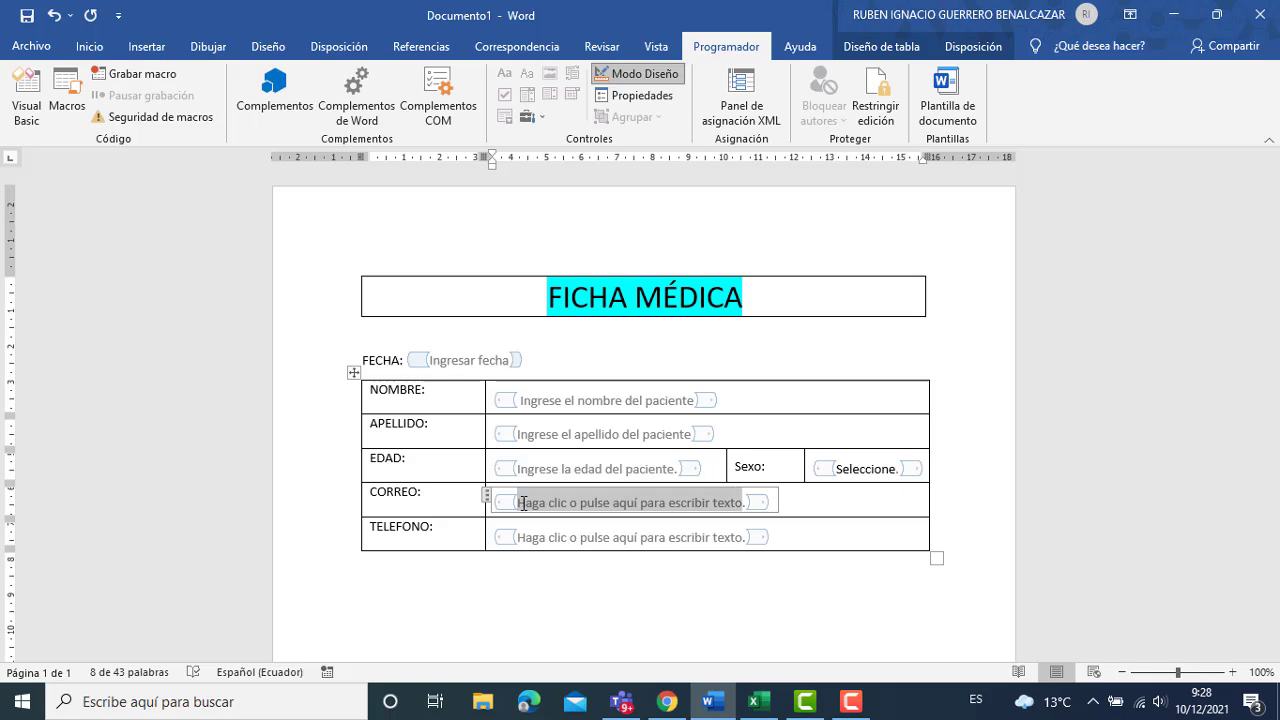
key(Delete)
text(Ingrse)
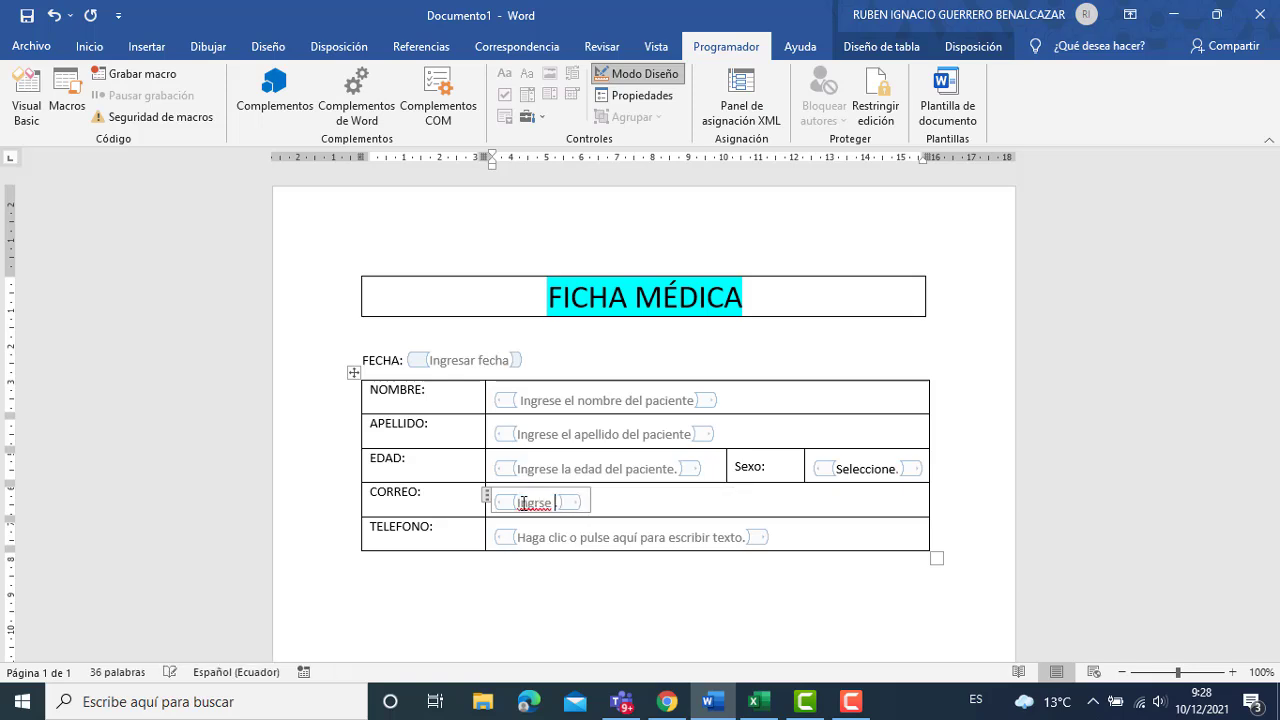
key(BackSpace)
key(BackSpace)
key(BackSpace)
text(ese el c)
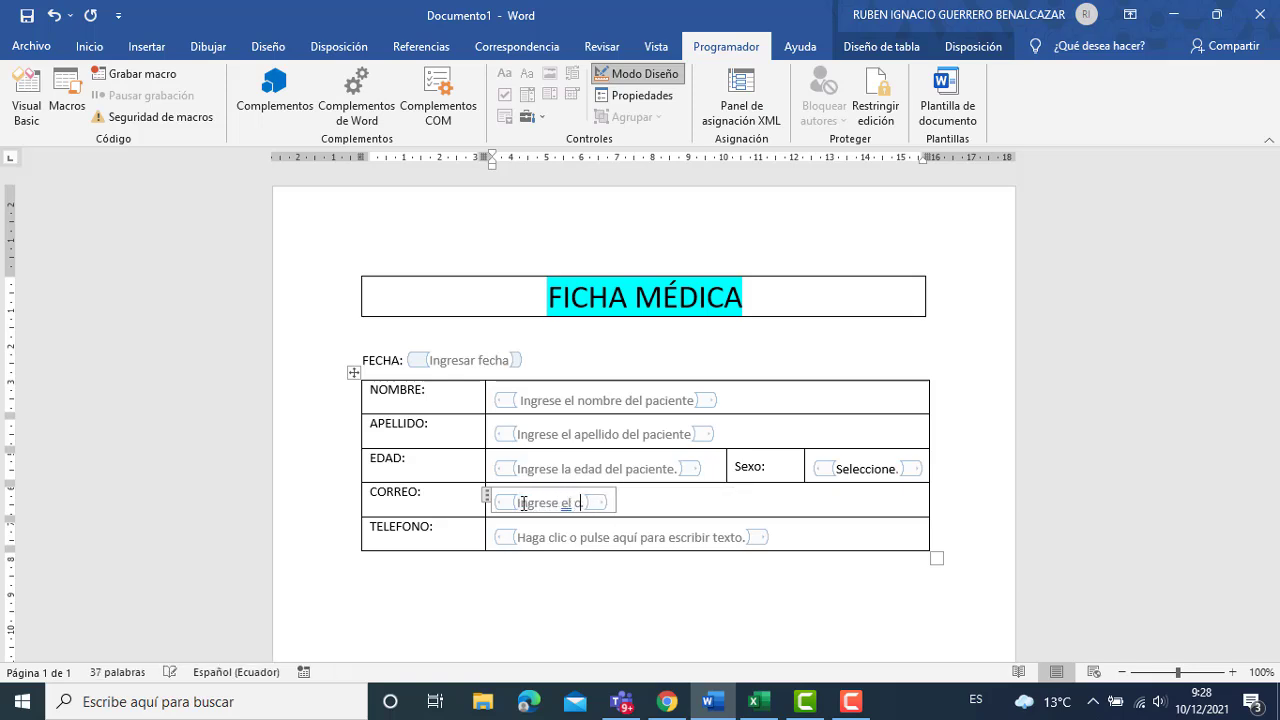
text(orreo)
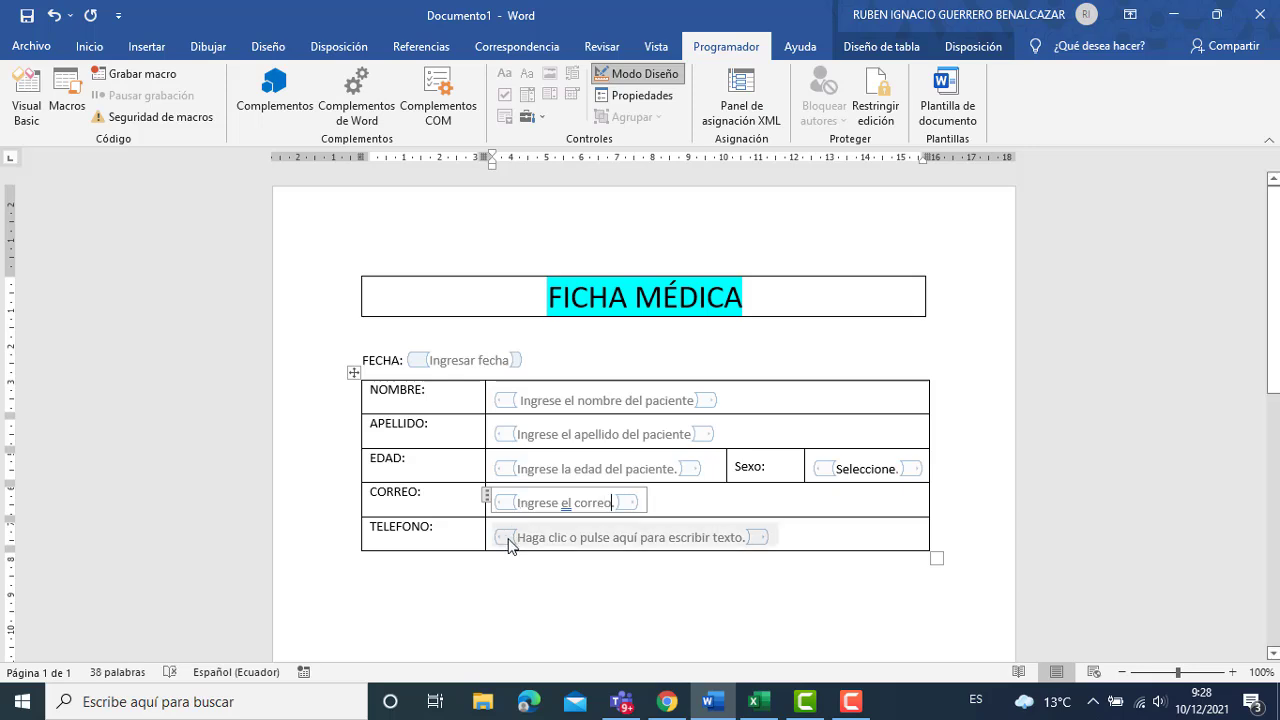
Replace the TELEFONO placeholder with 'Ingrese el teléfono.'.
click(528, 538)
key(shift+Right)
key(shift+Right)
key(shift+Right)
key(shift+Right)
key(shift+Right)
key(shift+Right)
key(shift+Right)
key(shift+Right)
key(shift+Right)
key(shift+Right)
key(shift+Right)
key(shift+Right)
key(shift+Right)
key(shift+Right)
key(shift+Right)
key(shift+Right)
key(shift+Right)
key(shift+Right)
key(shift+Right)
key(shift+Right)
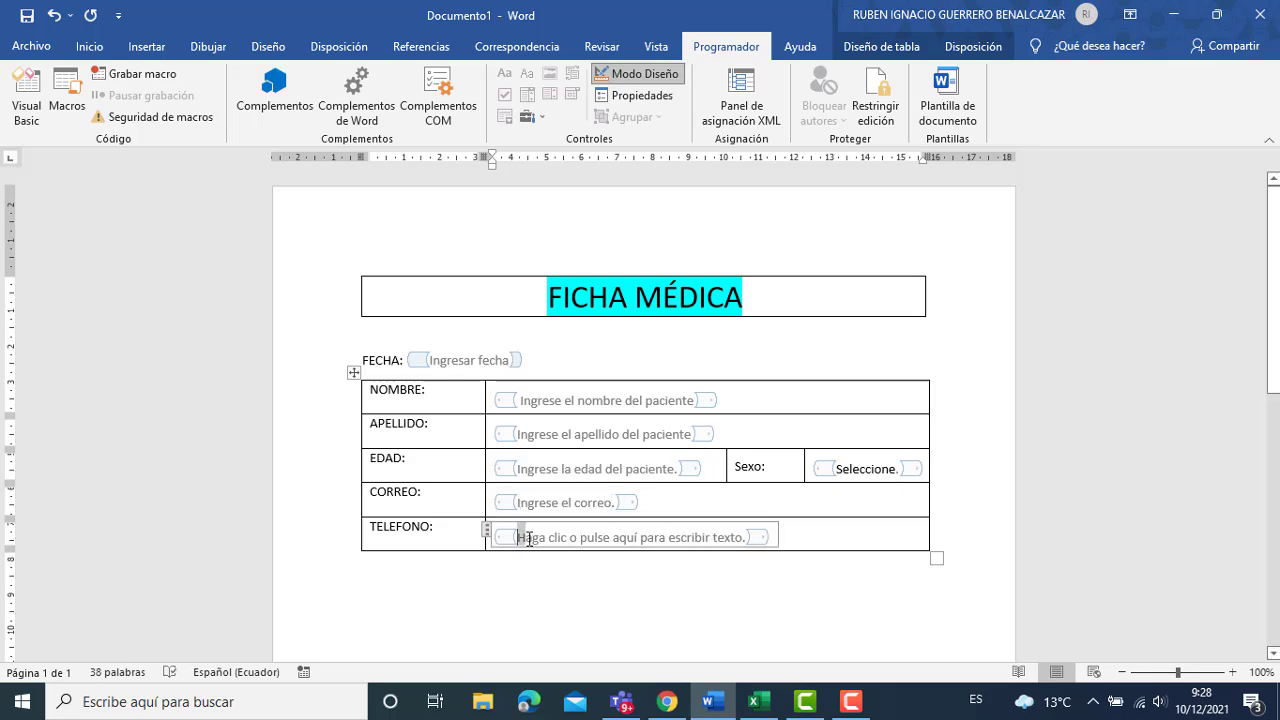
key(shift+Right)
key(shift+Right)
key(shift+Right)
key(shift+Right)
key(shift+Right)
key(shift+Right)
key(shift+Right)
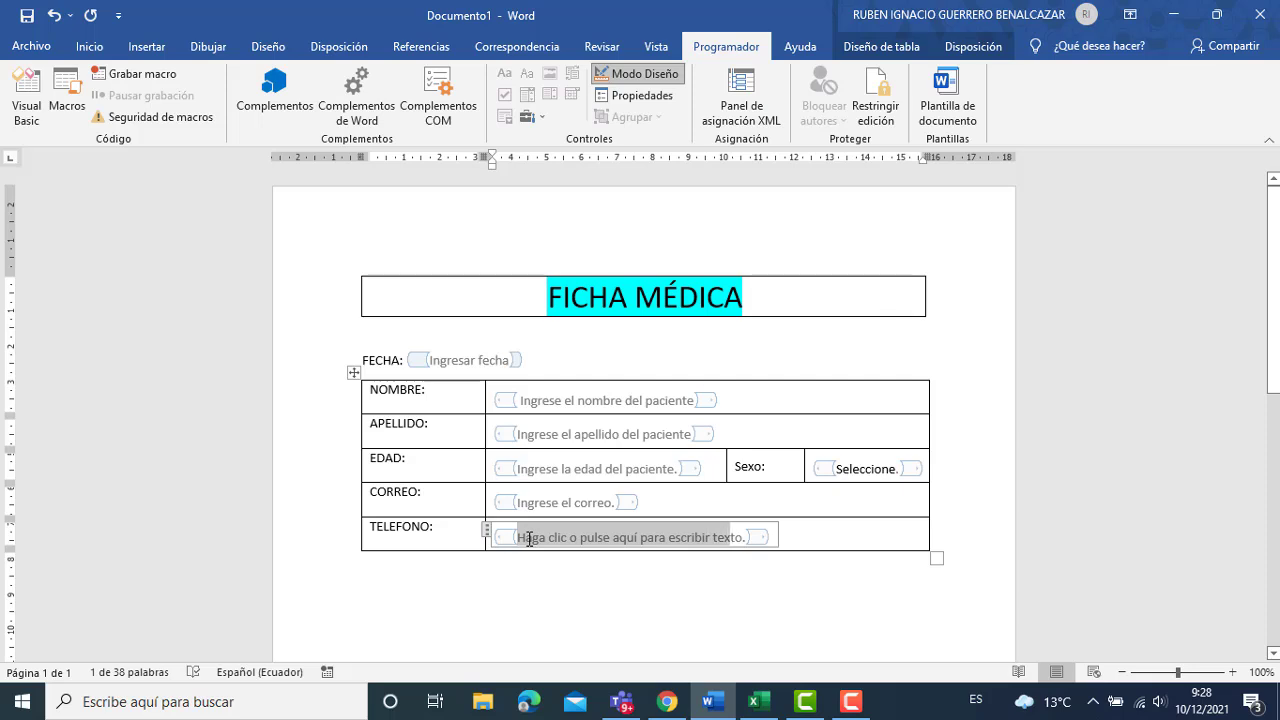
text(In)
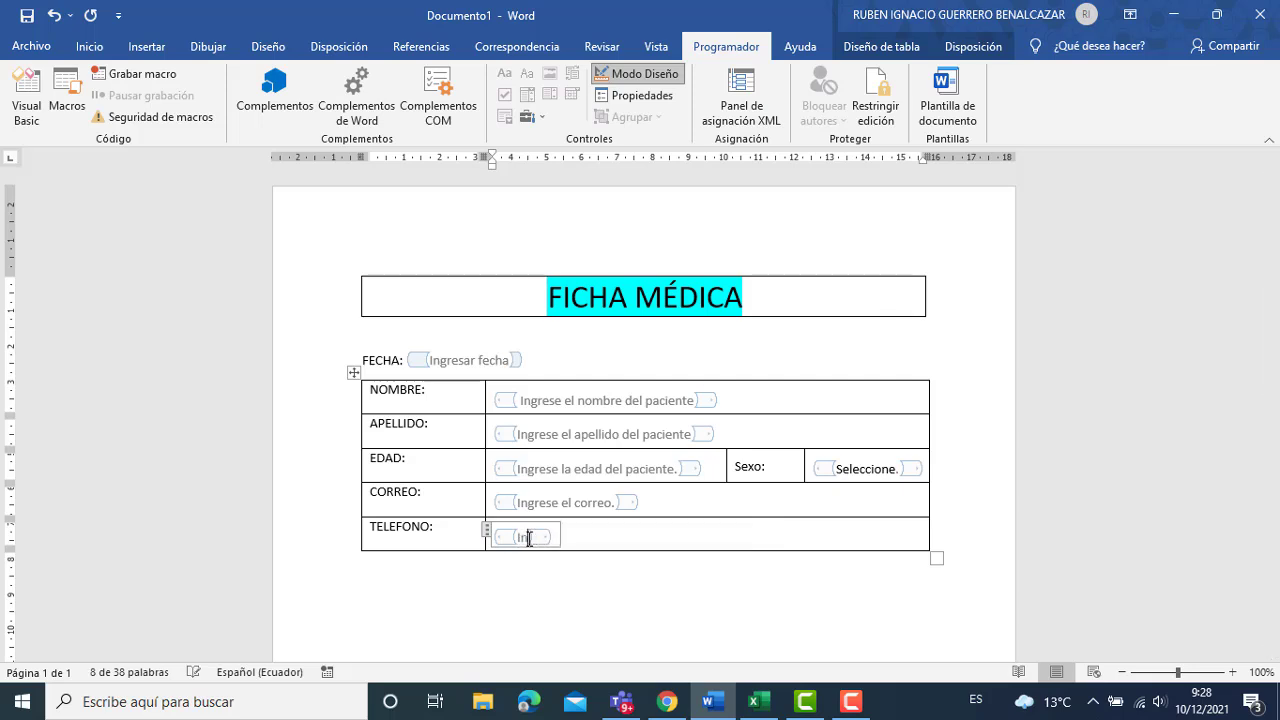
text(grese el te)
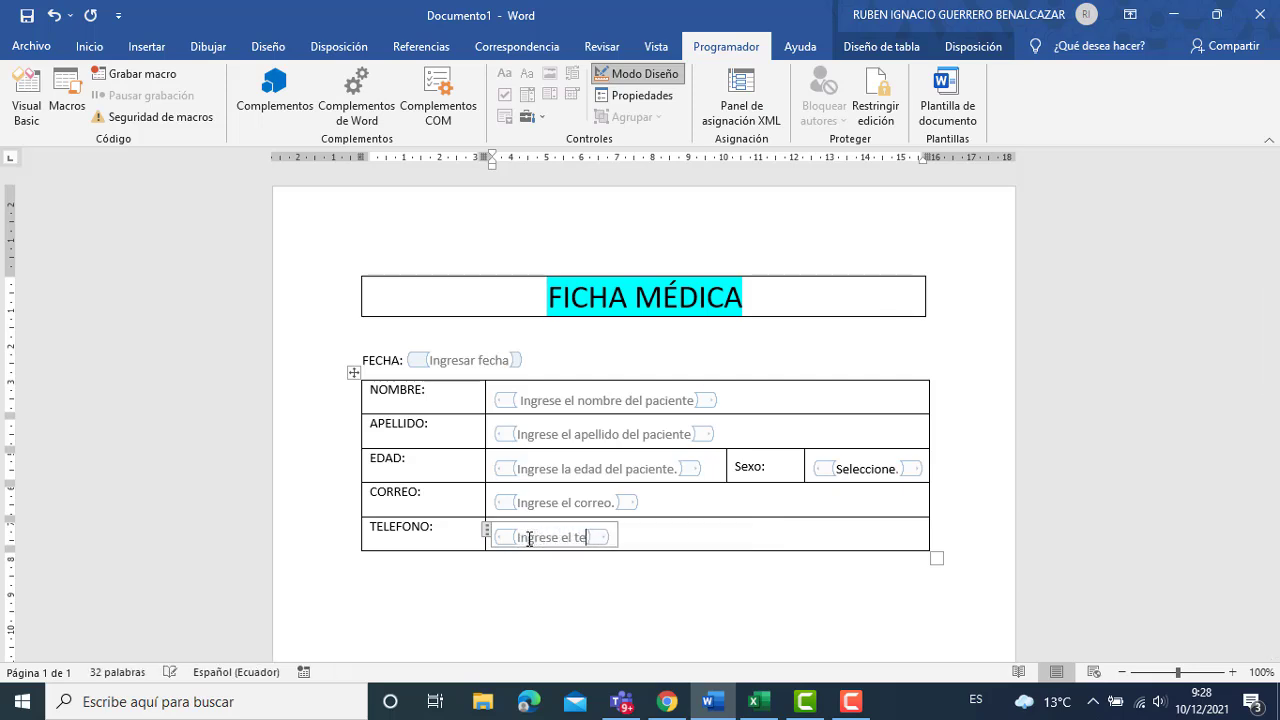
text(léfono)
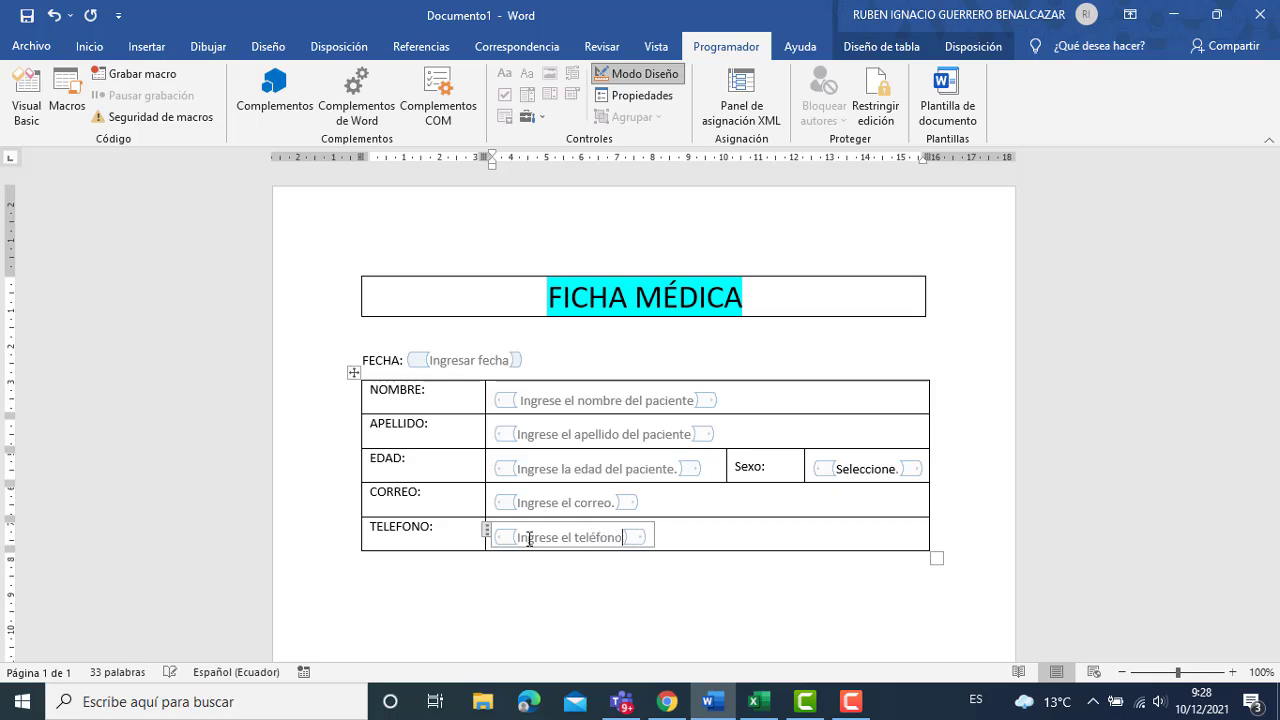
text(.)
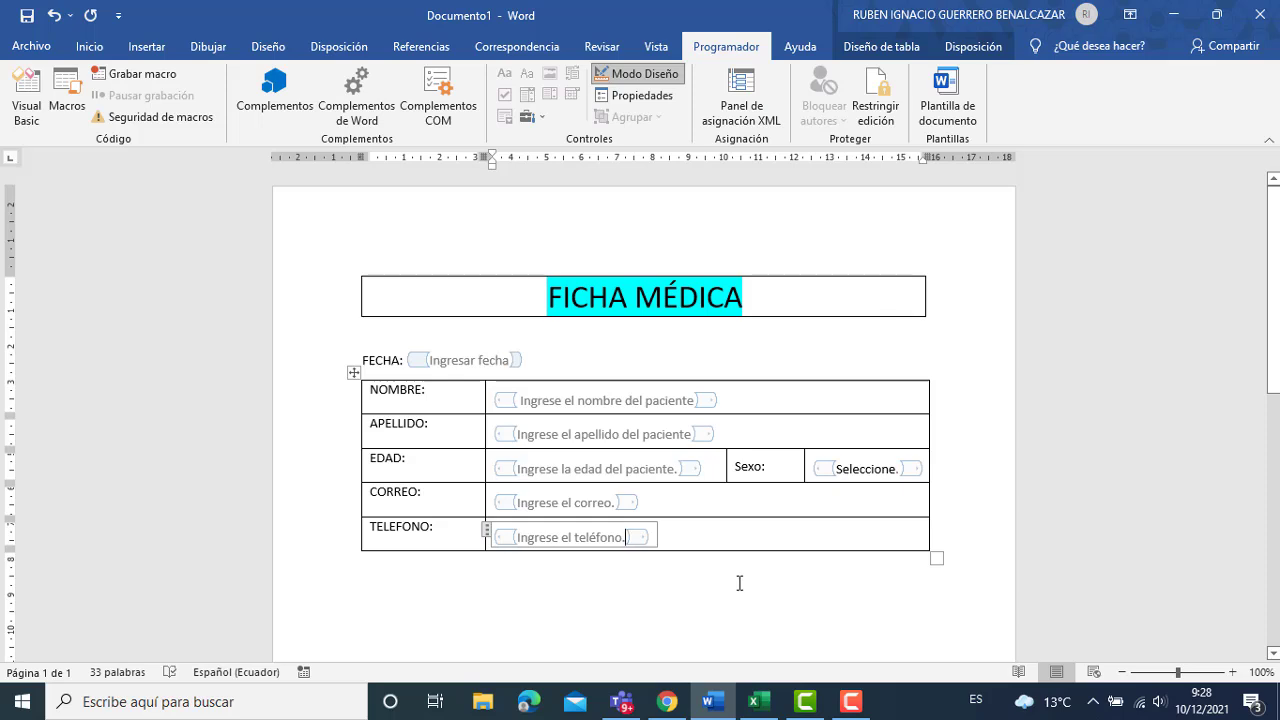
Turn off Design Mode and check the Sexo dropdown in the finished form.
click(635, 82)
click(437, 589)
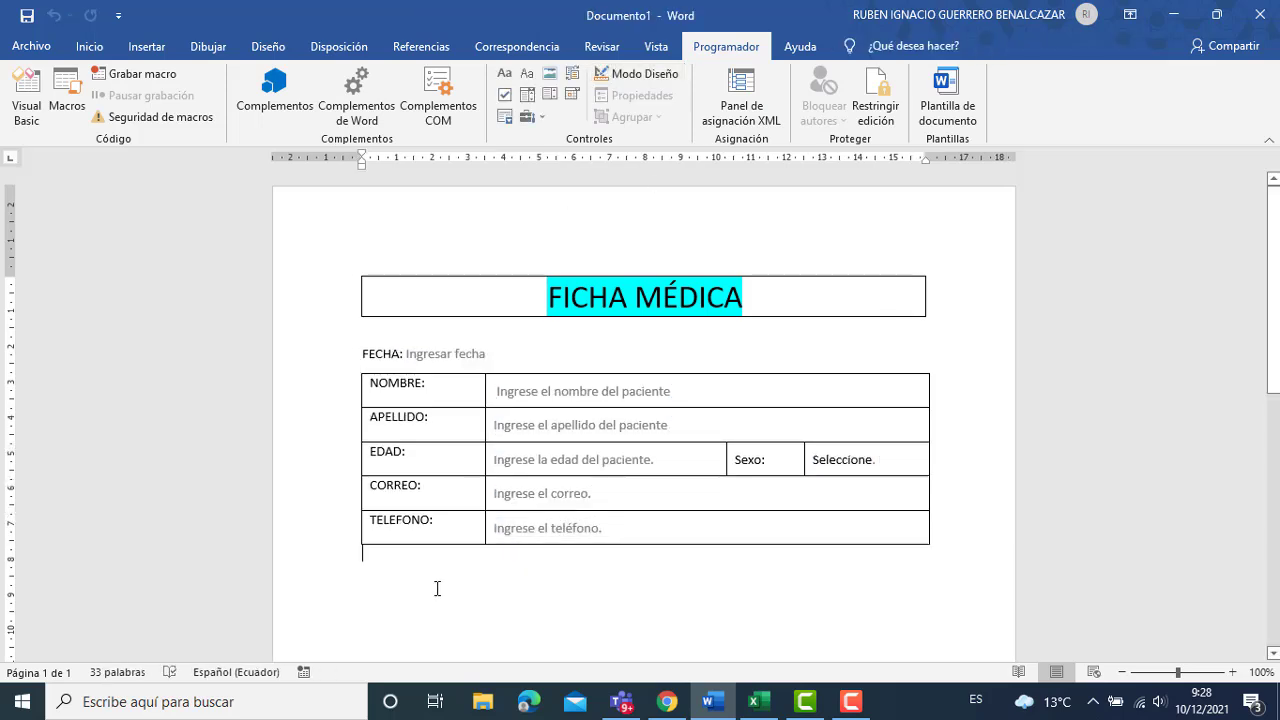
click(830, 459)
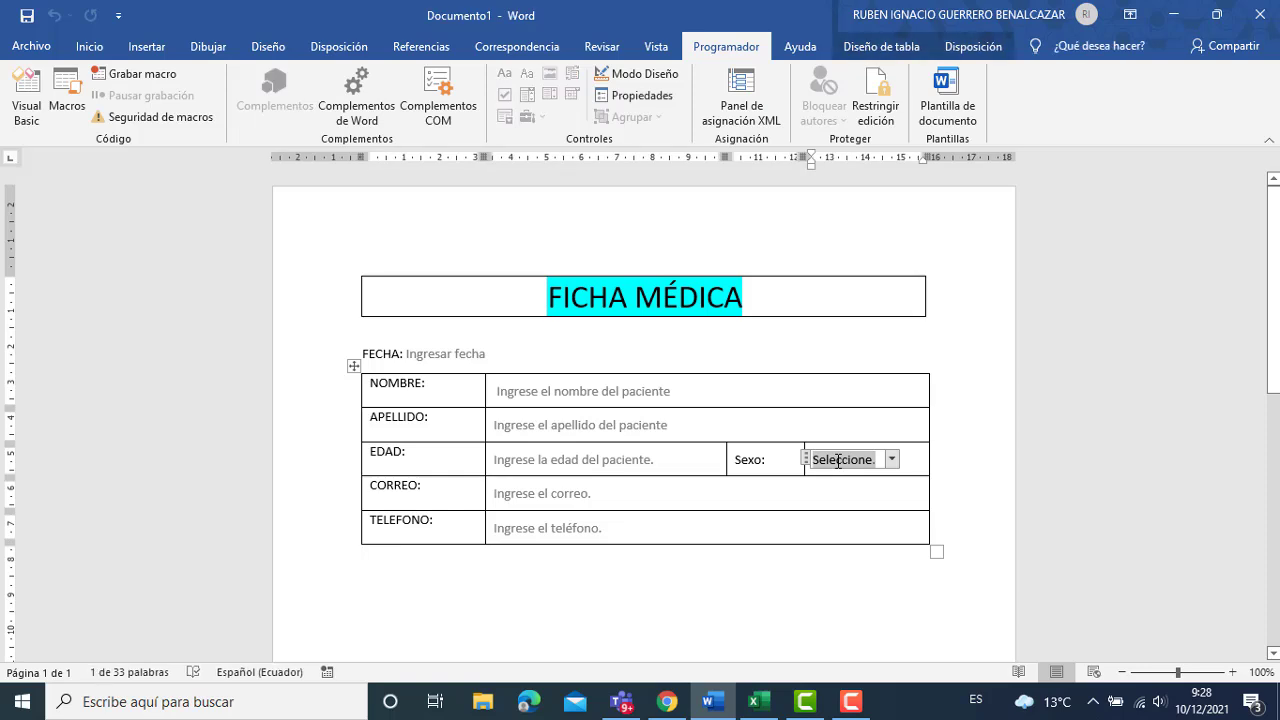
click(486, 576)
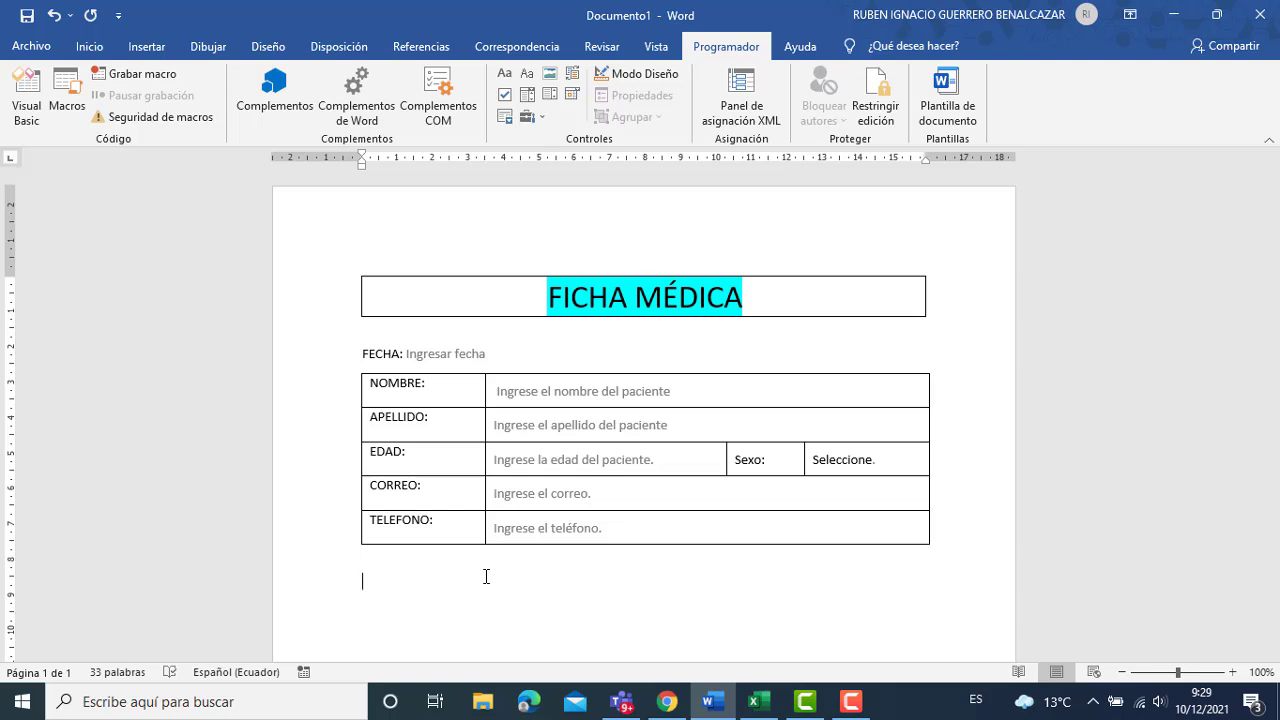
Type the line 'Sistema de Salud (Centros médicos)' below the patient table.
text(S)
text(istema)
text( de Salud)
text( (Hosp)
key(BackSpace)
key(BackSpace)
key(BackSpace)
text(Centros méd)
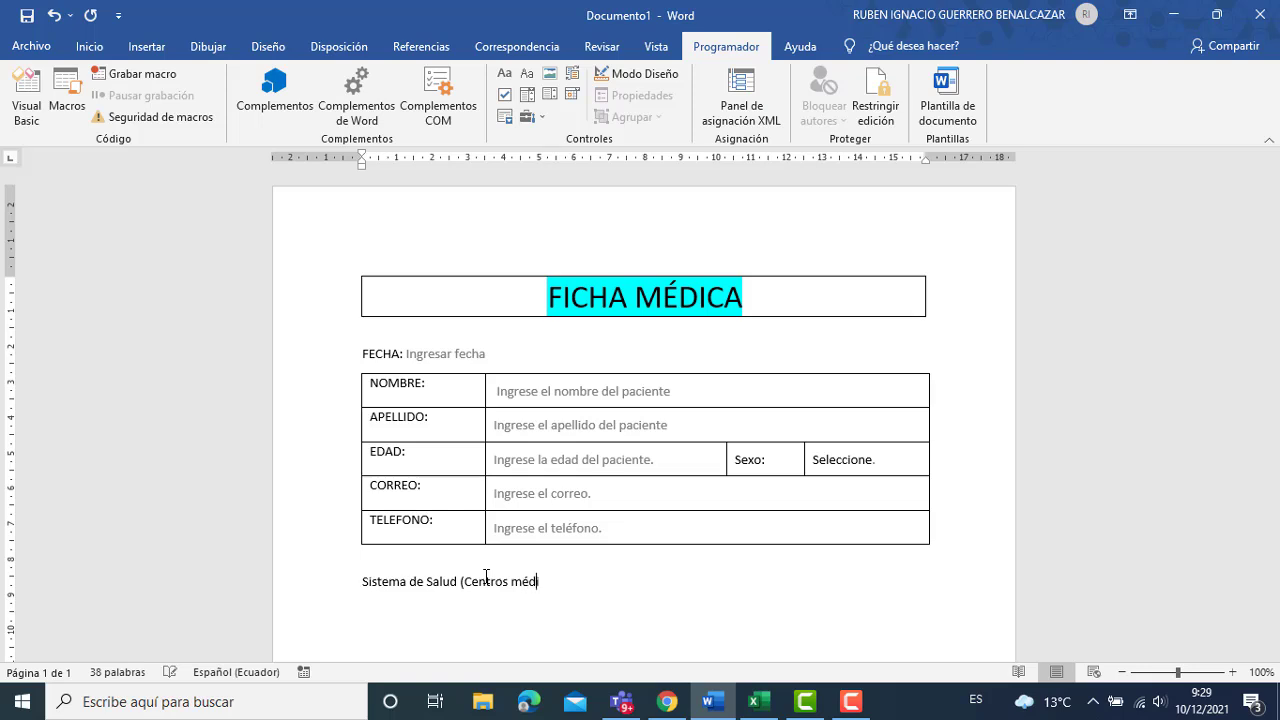
text(icos)
Insert a 1x1 table beneath the heading and add an extra line inside the cell.
click(146, 46)
click(154, 100)
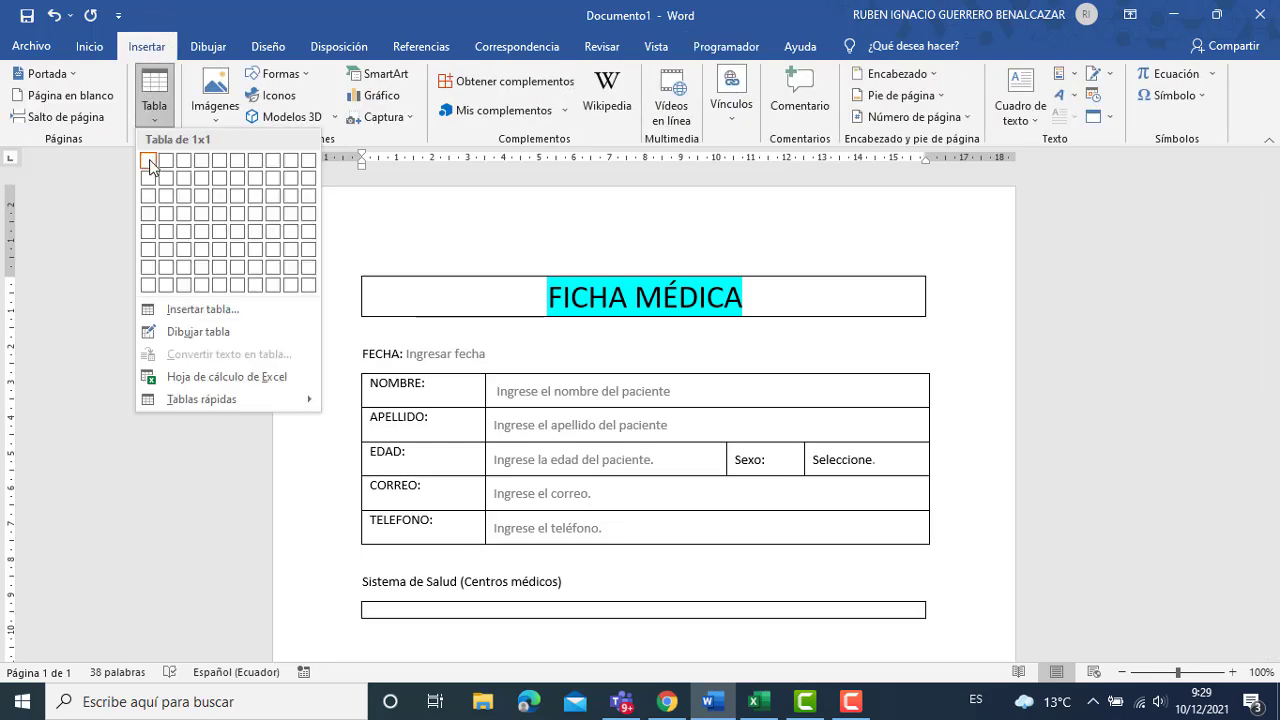
click(149, 159)
key(Return)
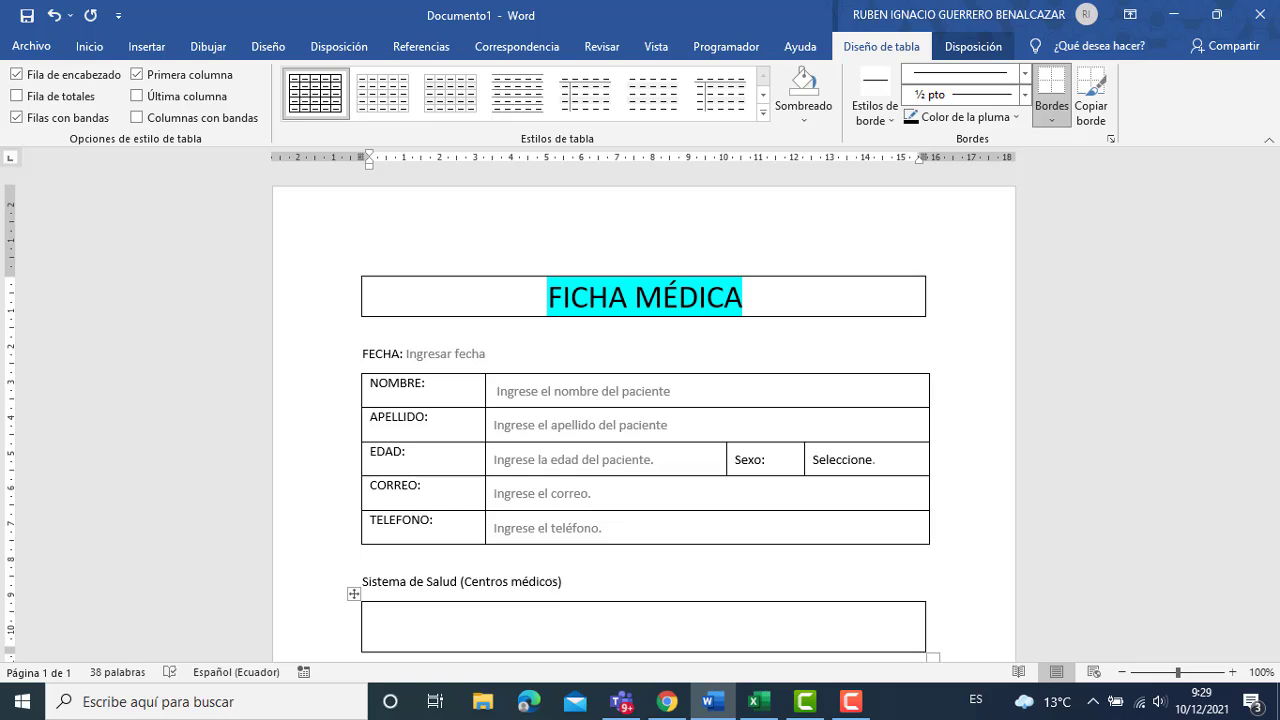
click(745, 46)
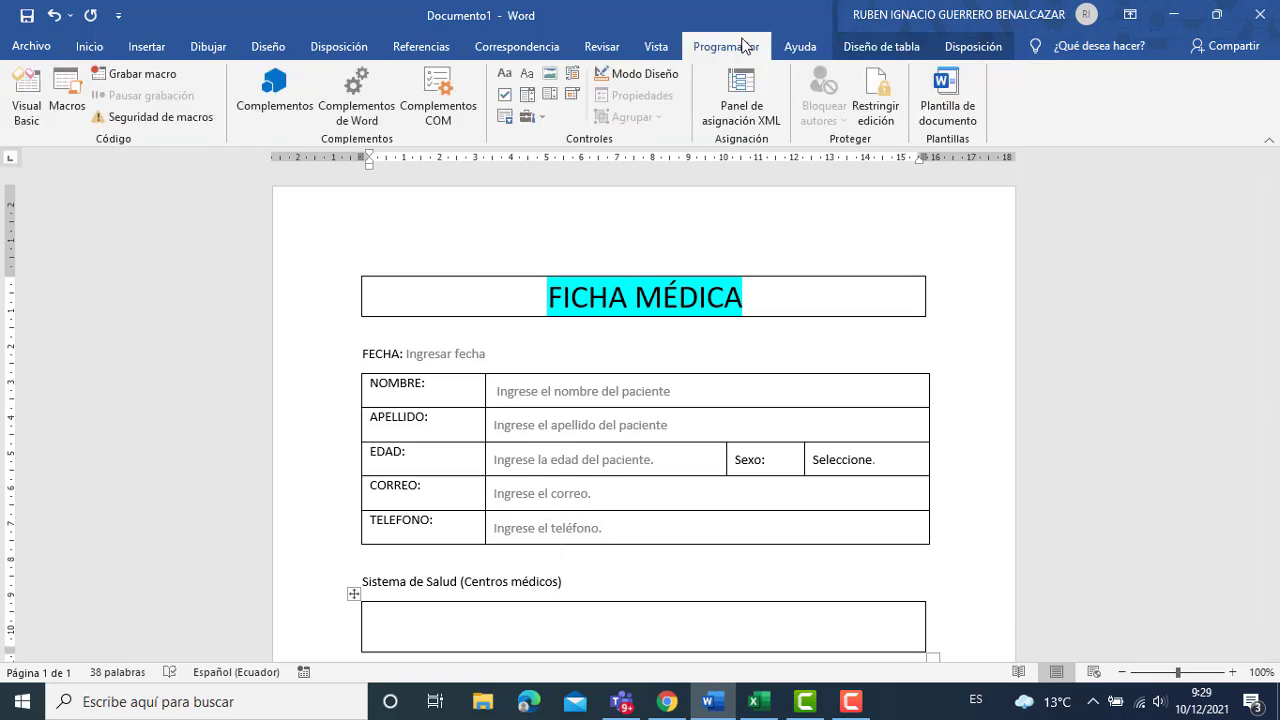
Insert an ActiveX option button into the Sistema de Salud cell.
click(544, 117)
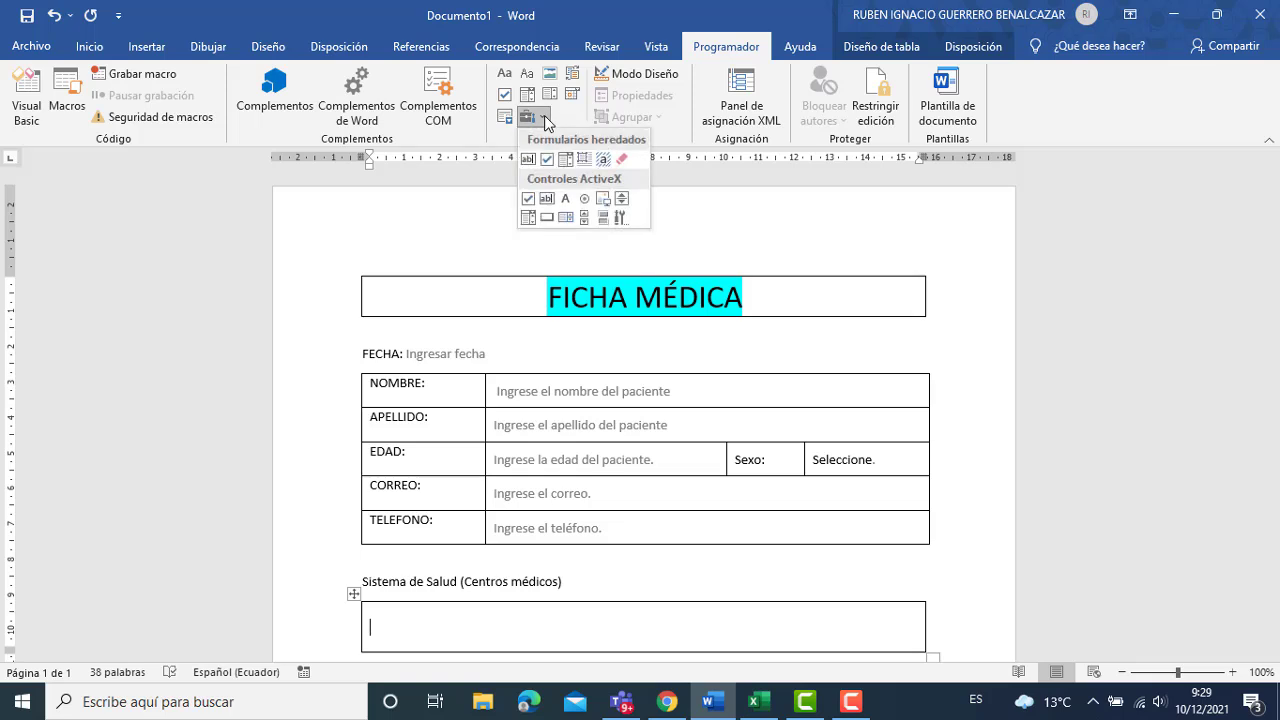
click(584, 200)
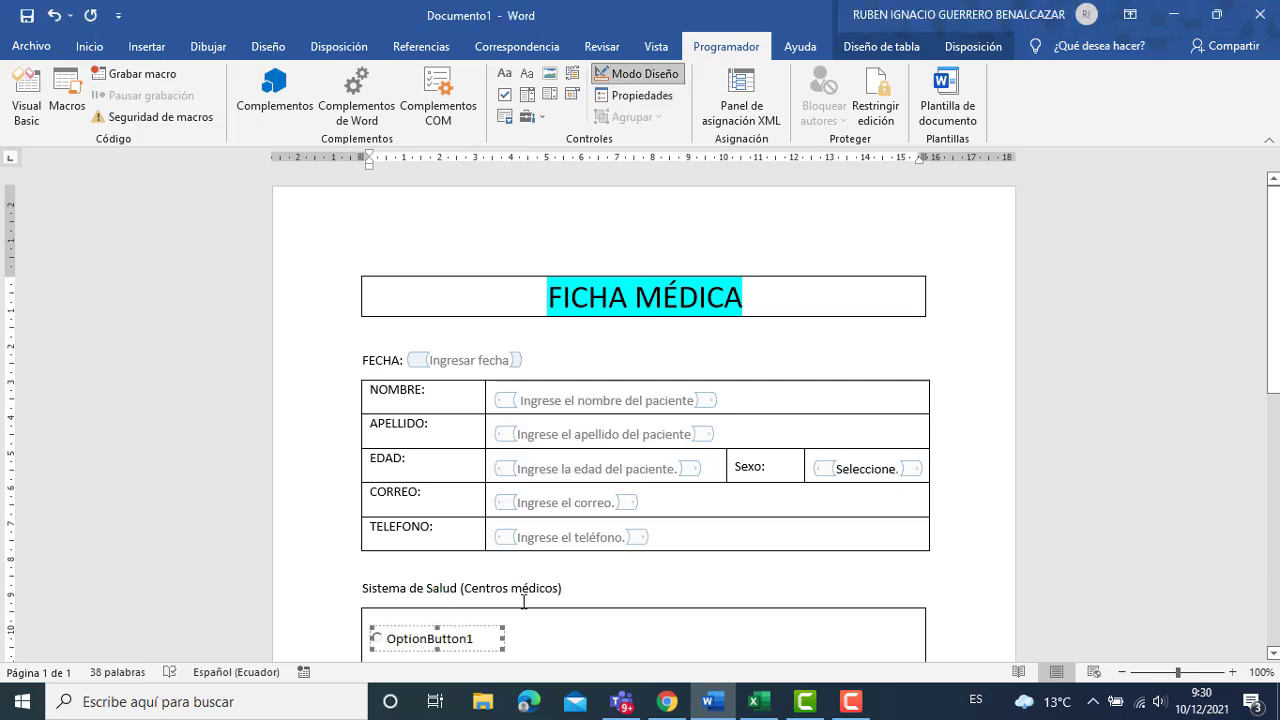
double_click(480, 640)
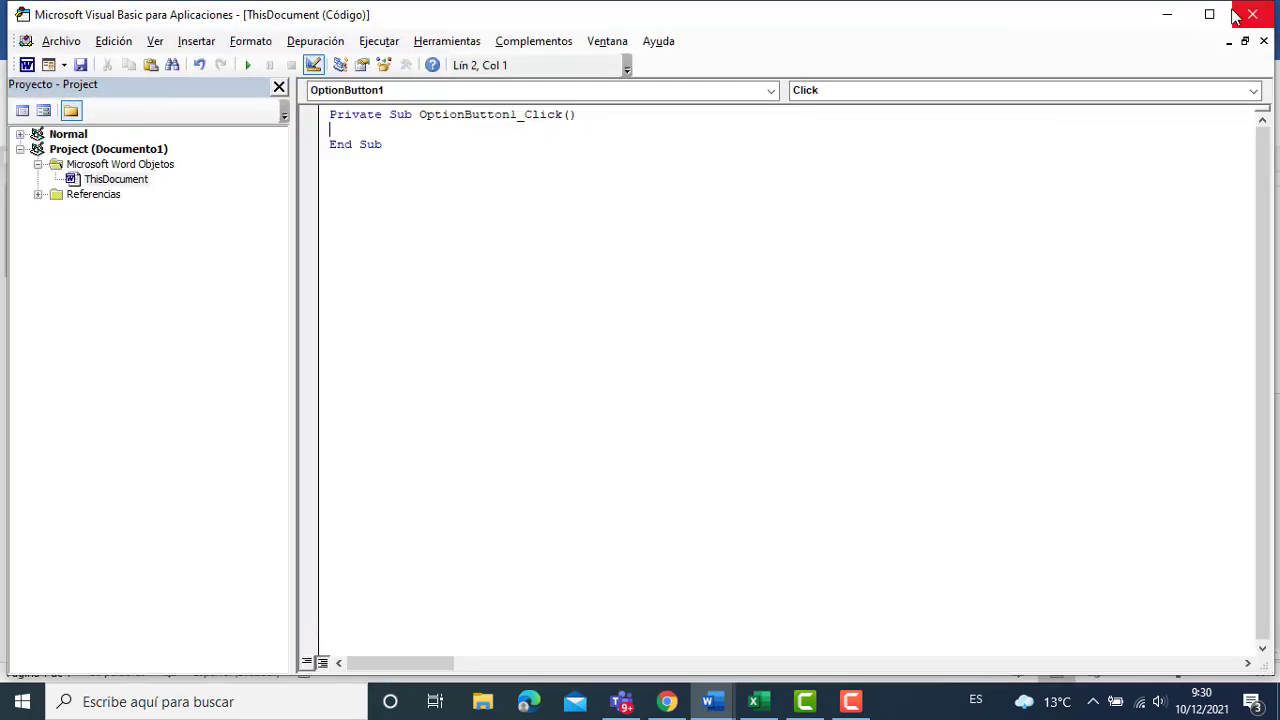
click(1164, 16)
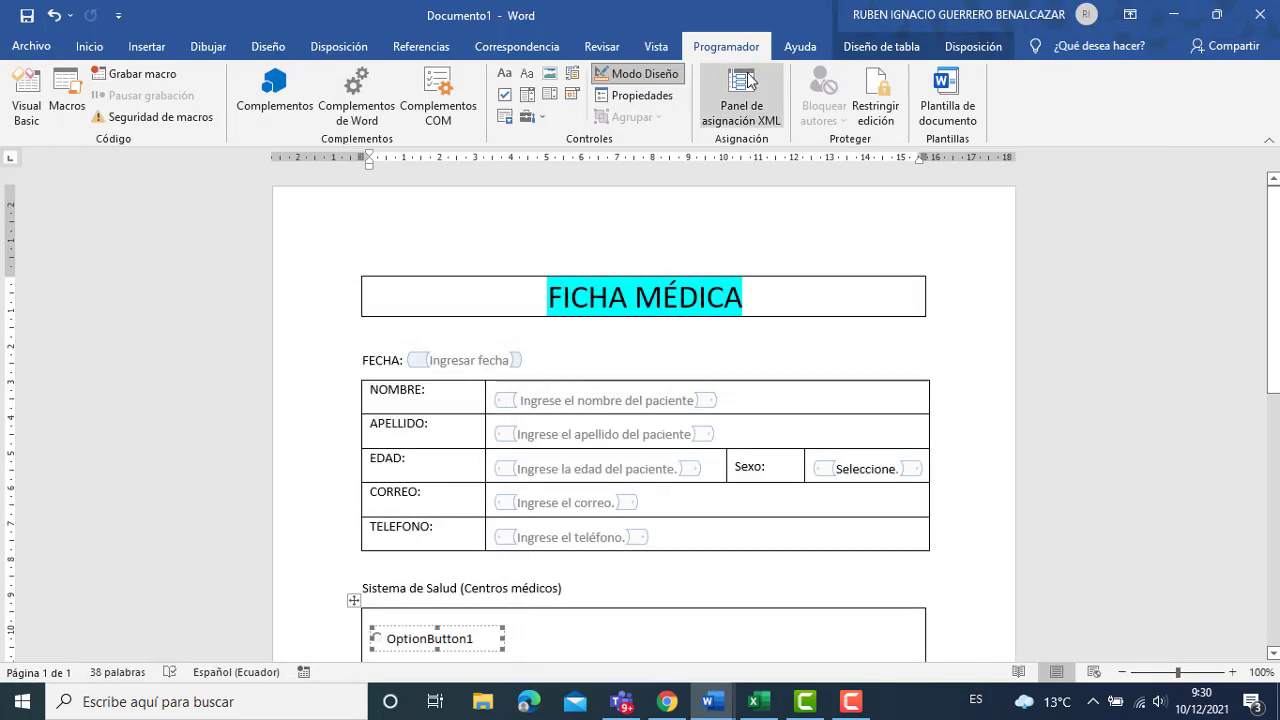
Change the option button's caption from OptionButton1 to 'IESS'.
right_click(484, 641)
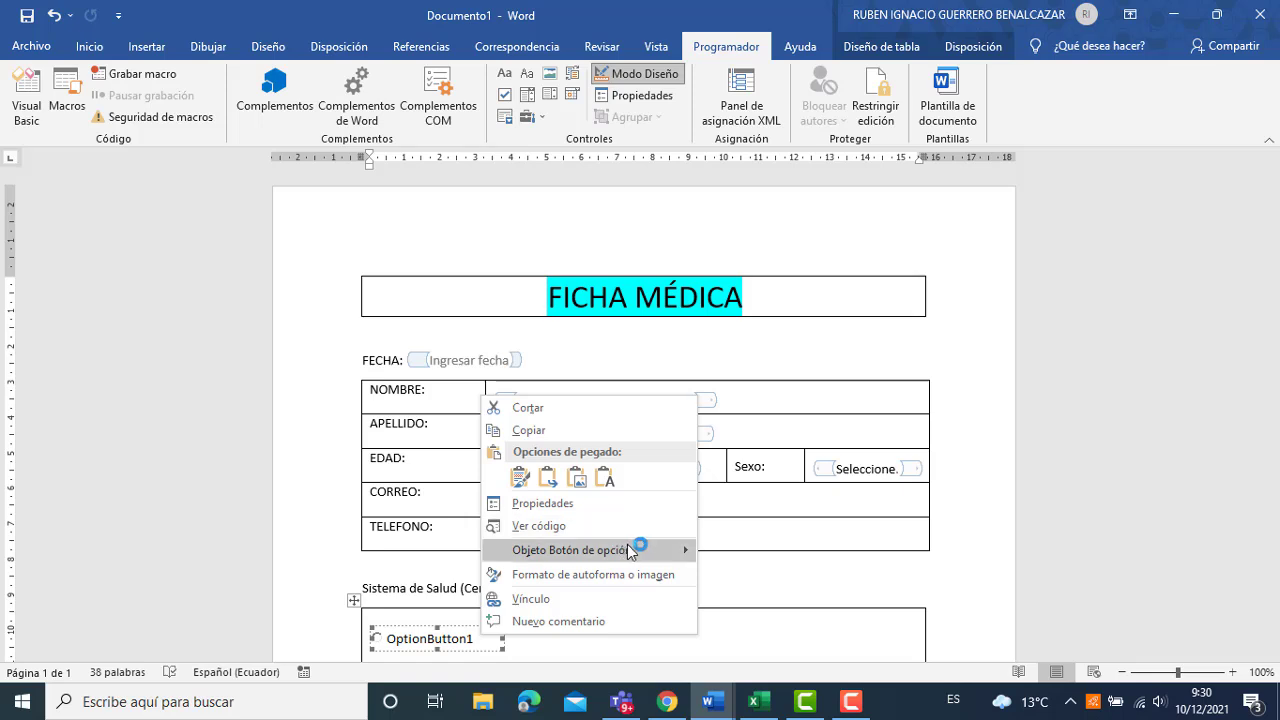
click(714, 552)
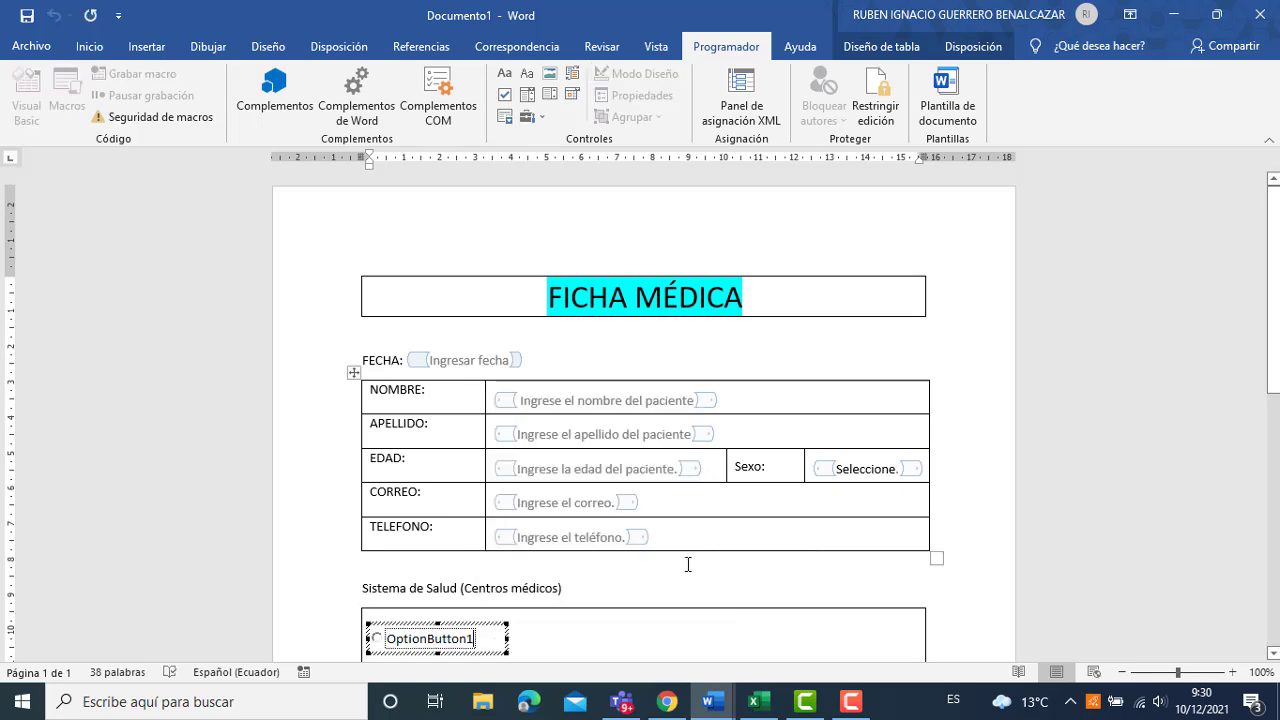
key(BackSpace)
key(BackSpace)
key(BackSpace)
key(BackSpace)
key(BackSpace)
key(BackSpace)
key(BackSpace)
key(BackSpace)
key(BackSpace)
key(BackSpace)
key(BackSpace)
key(BackSpace)
key(BackSpace)
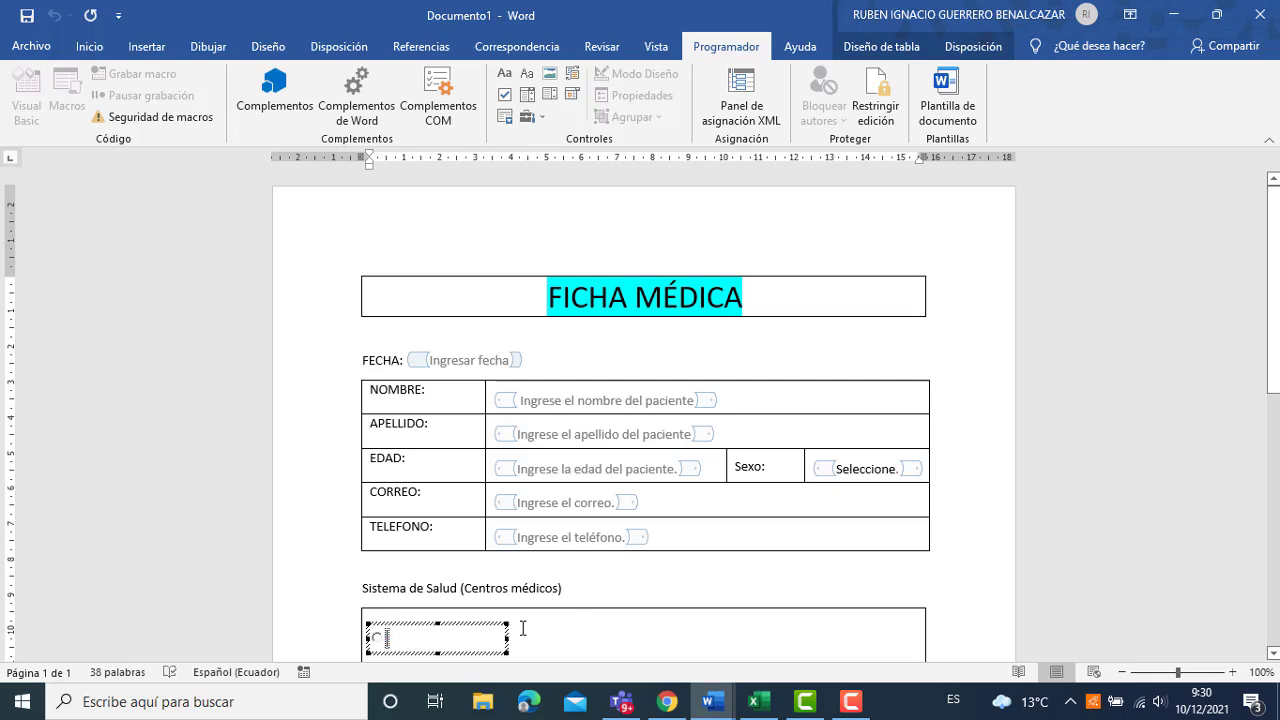
text(IESS)
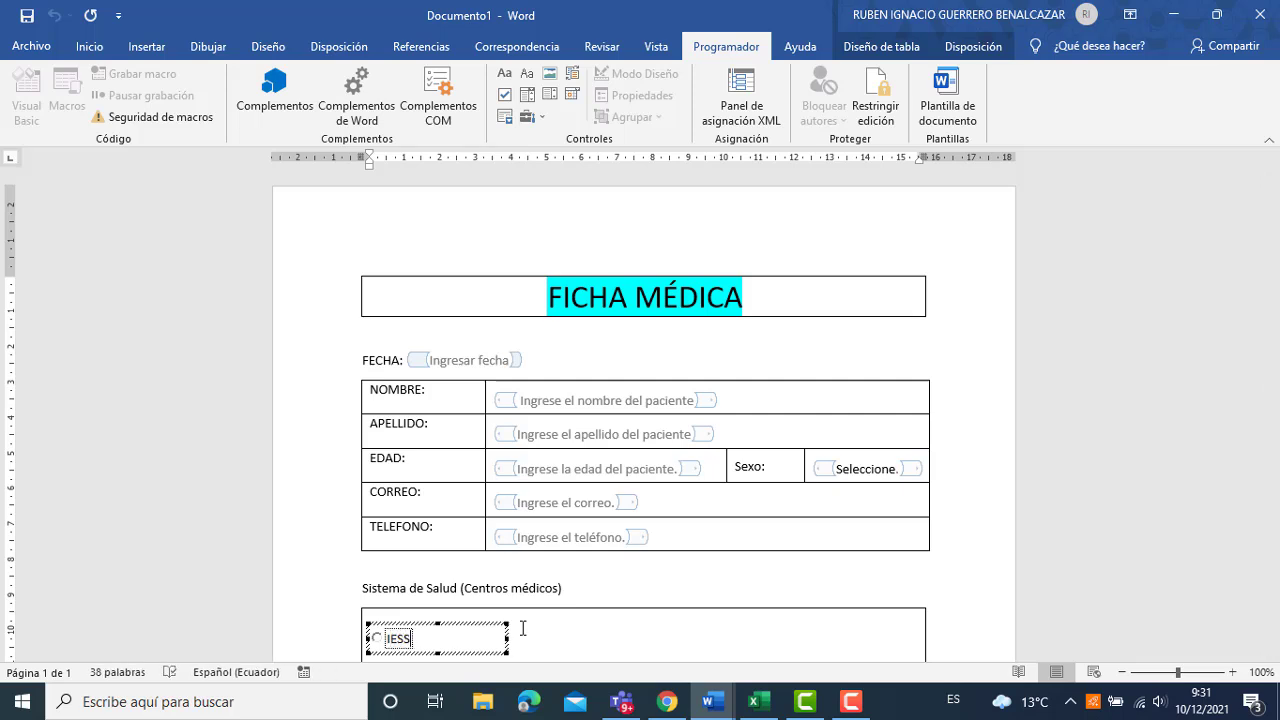
click(586, 654)
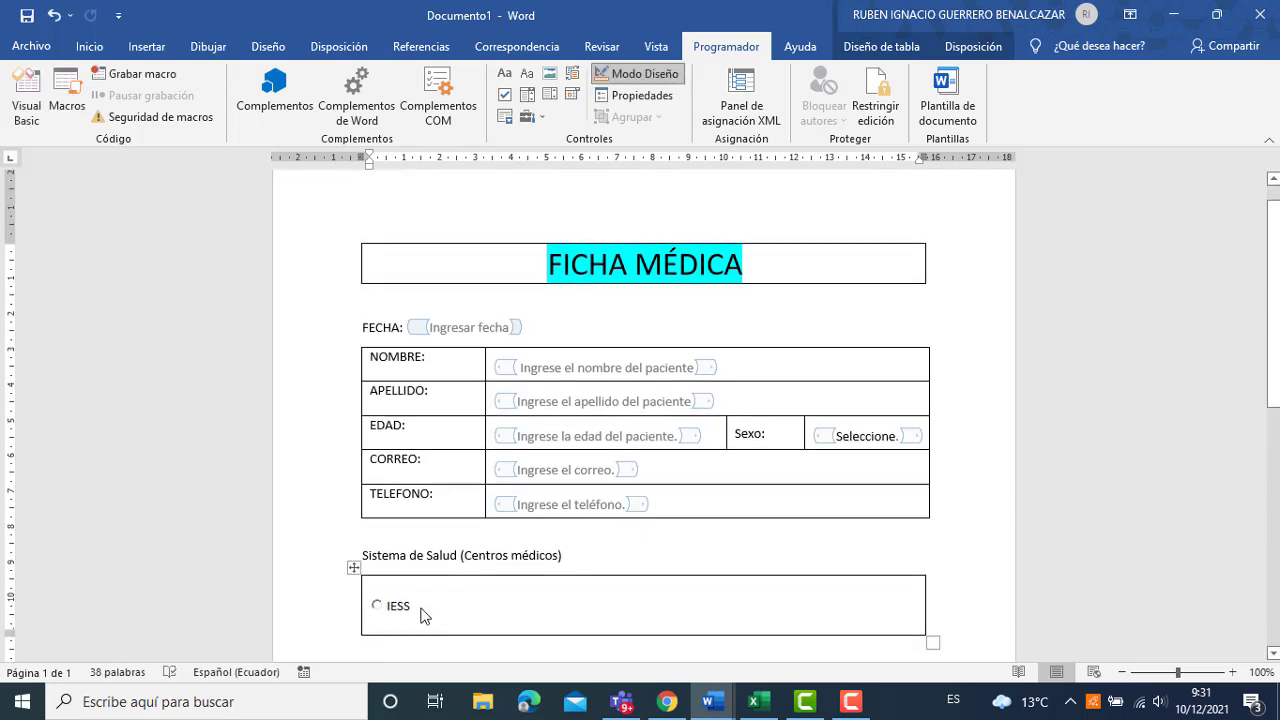
Copy the IESS option button and paste duplicates into the Sistema de Salud cell.
click(421, 615)
click(408, 592)
click(408, 606)
key(ctrl+v)
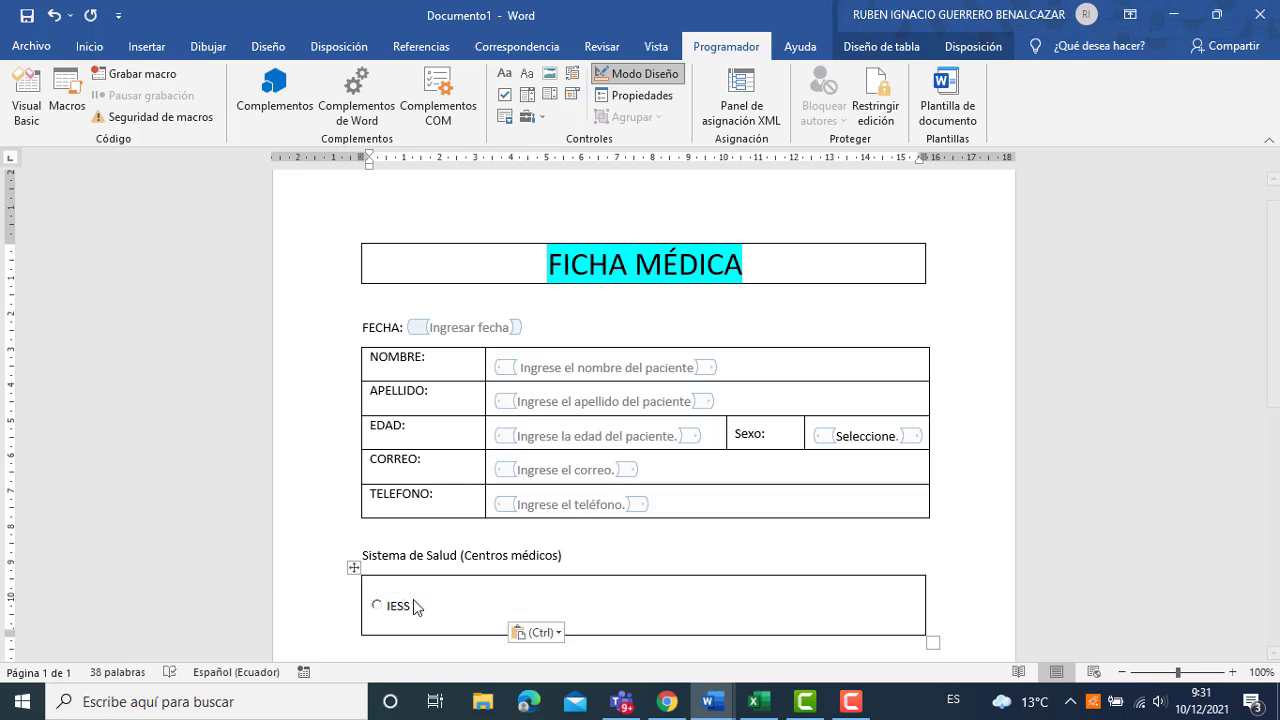
key(ctrl+v)
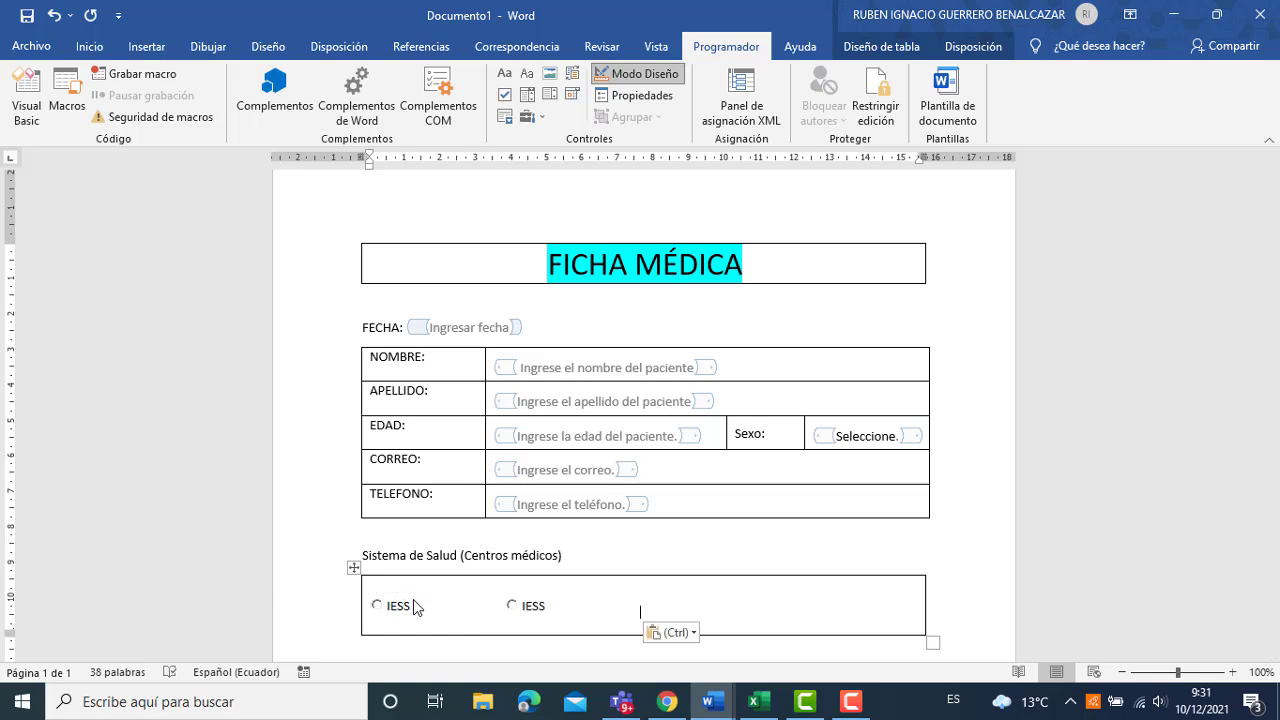
key(ctrl+v)
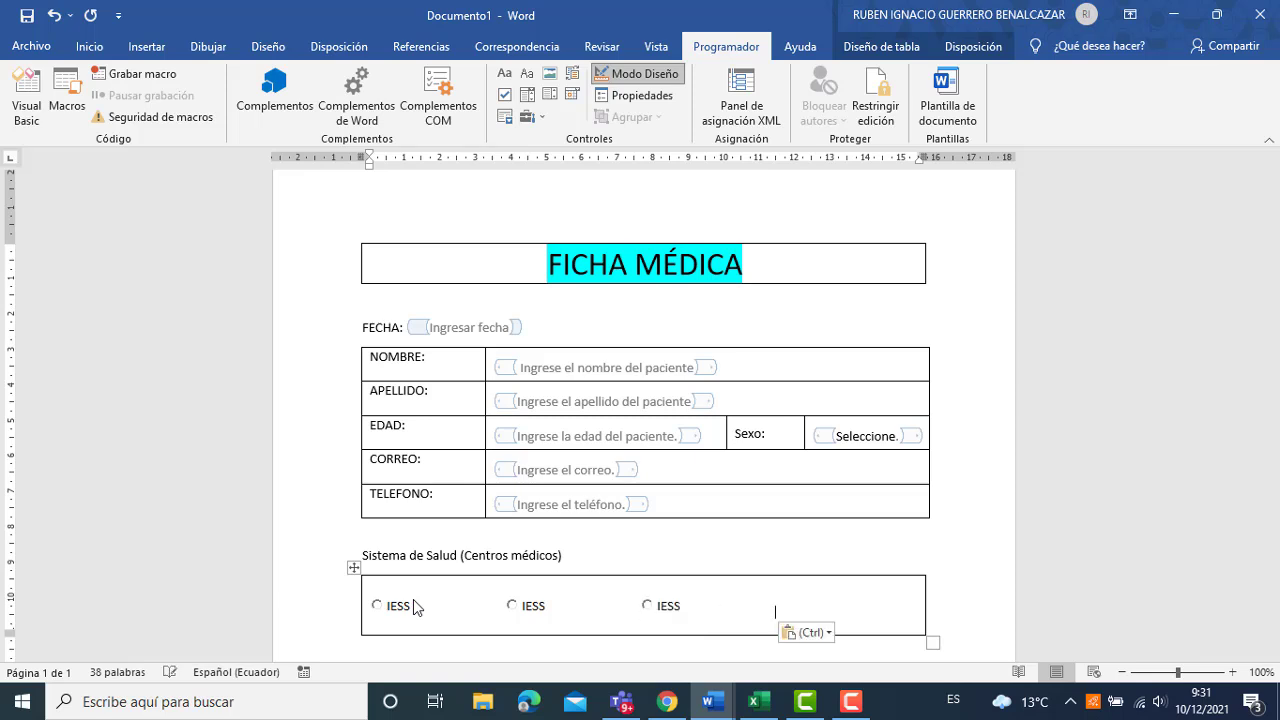
key(ctrl+v)
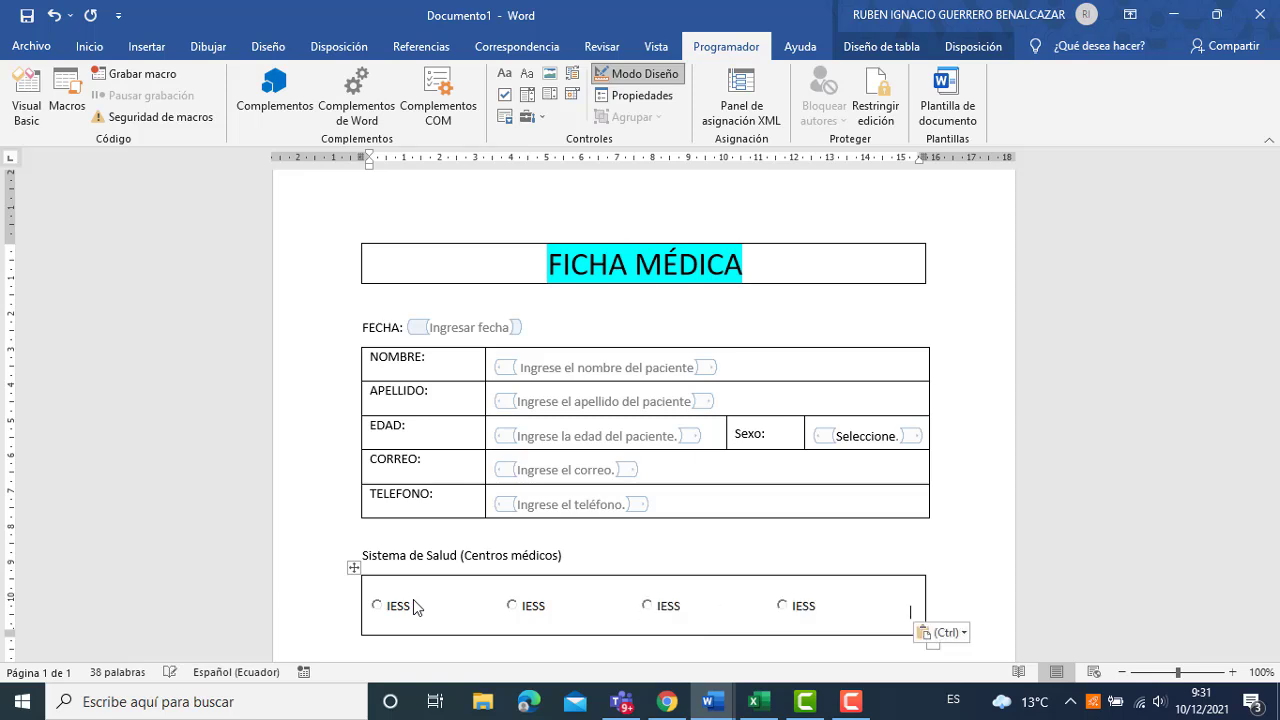
Recaption the second option button as 'HOSPITAL PÚBLICO'.
click(550, 610)
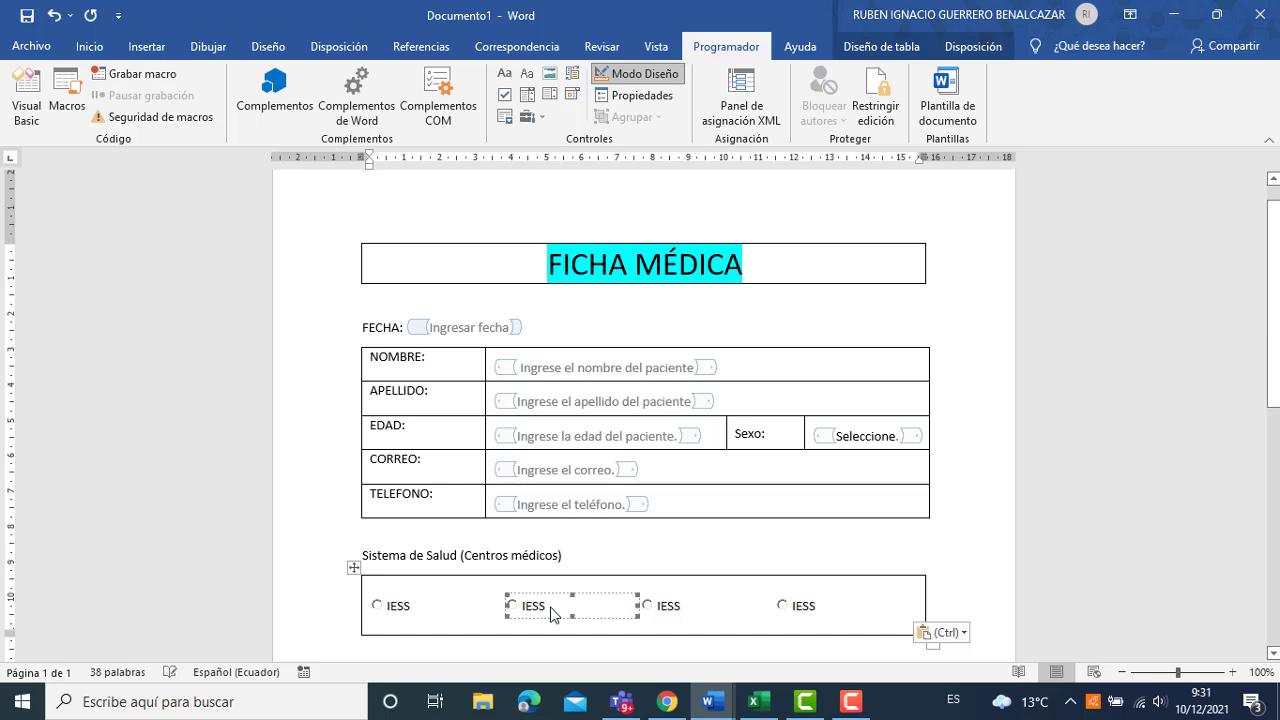
right_click(553, 614)
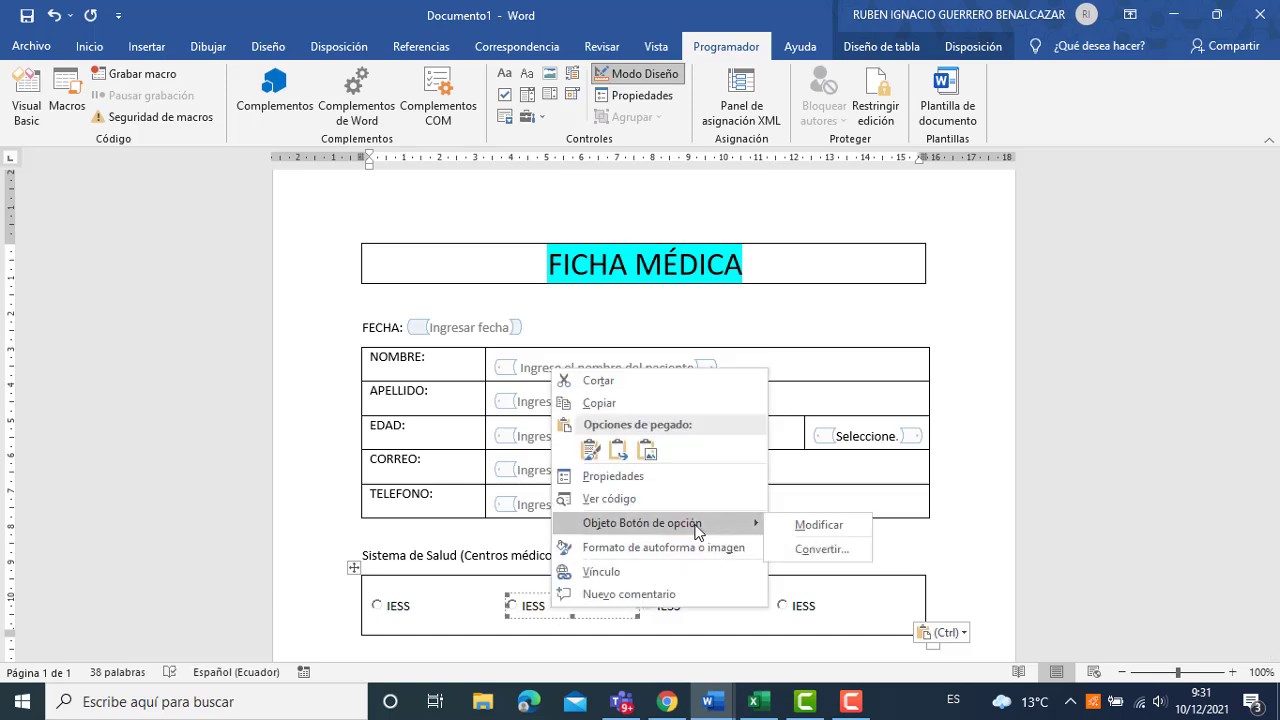
click(776, 526)
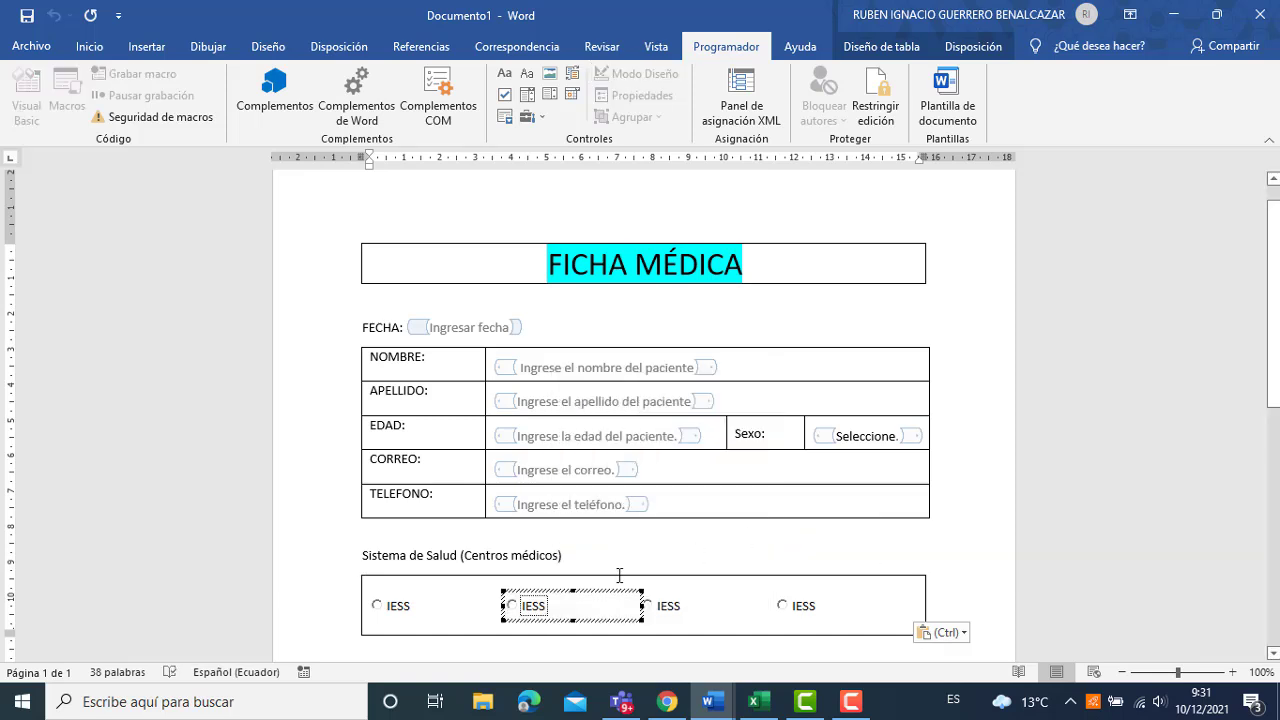
right_click(549, 613)
mouse_move(680, 522)
click(757, 524)
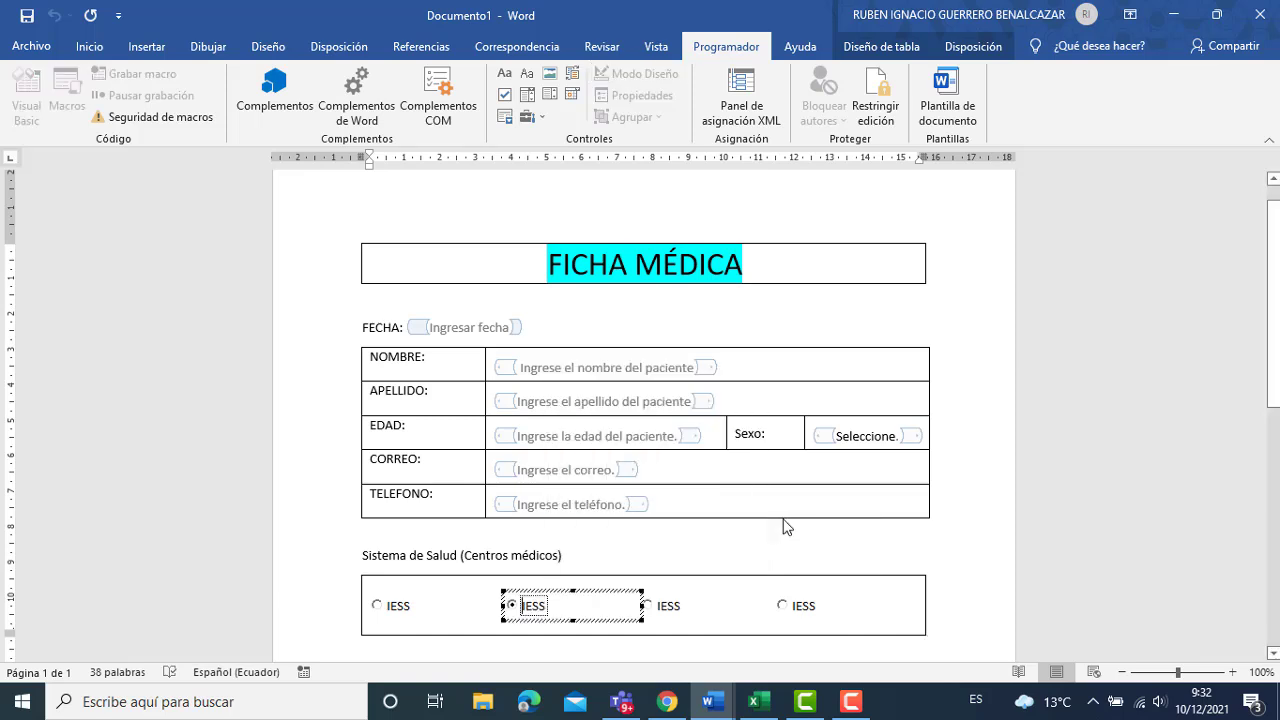
key(BackSpace)
text(HOSPITAL)
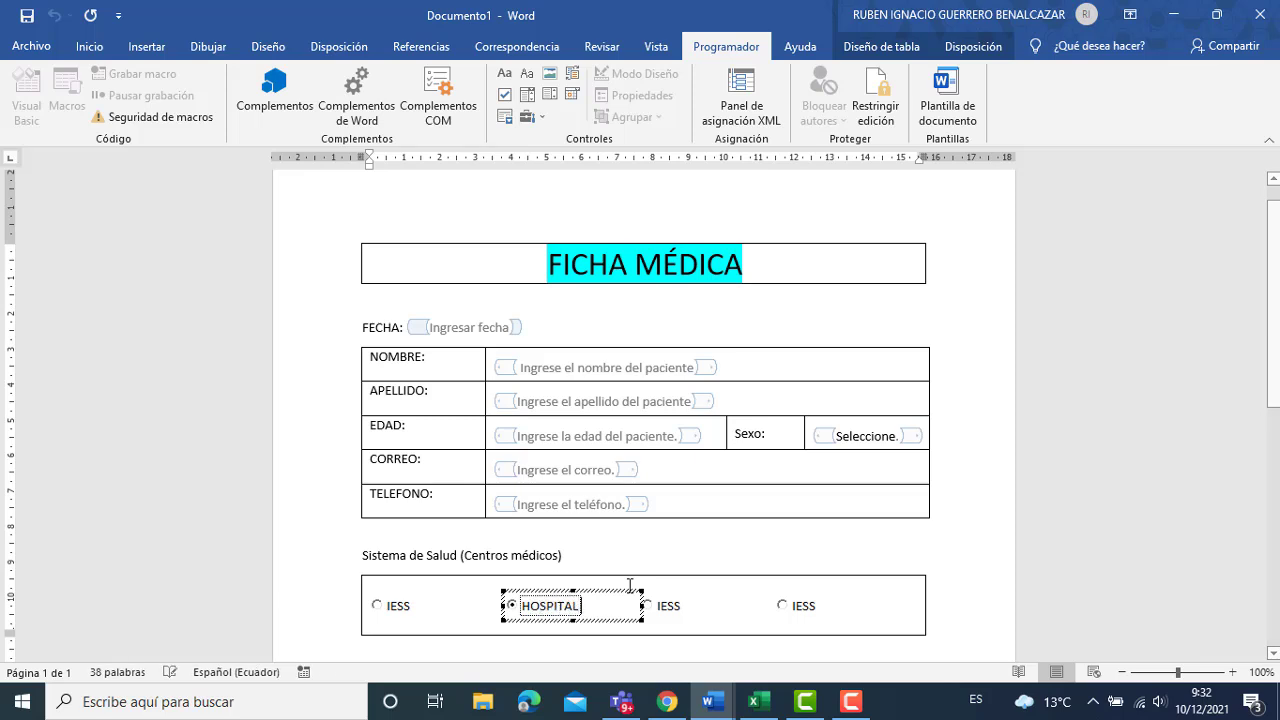
text( PÚBLICO)
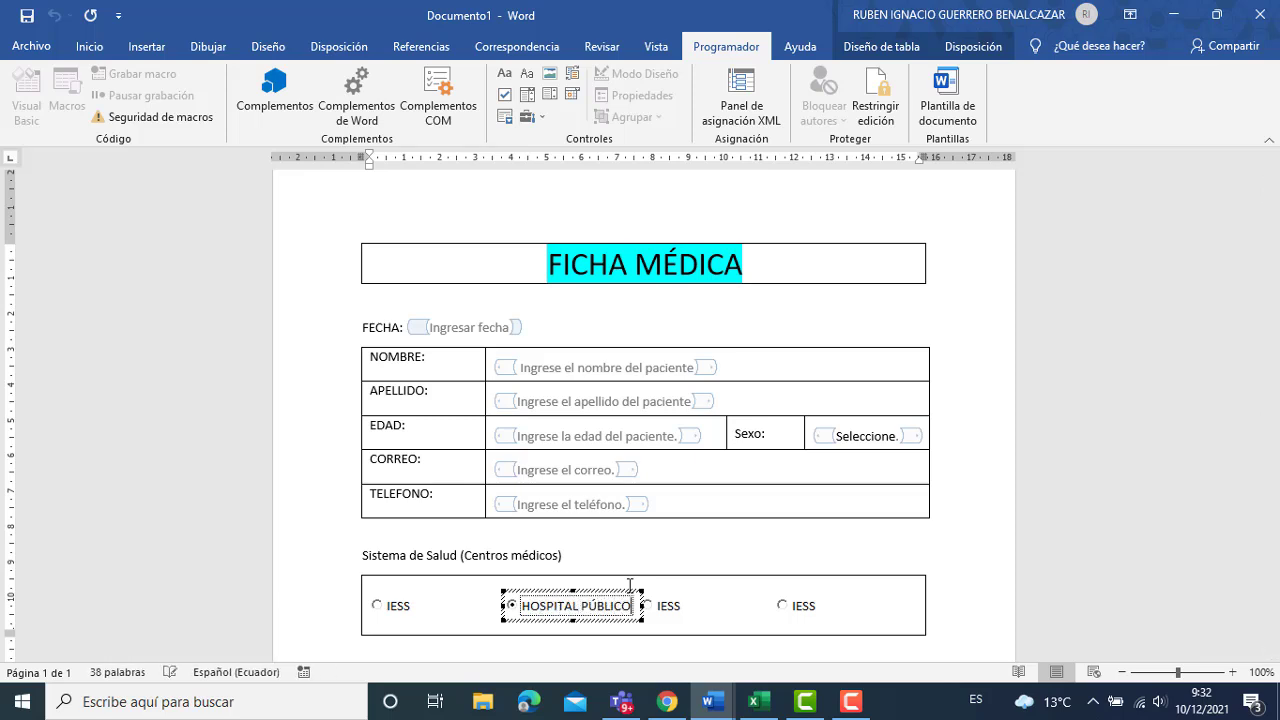
click(661, 605)
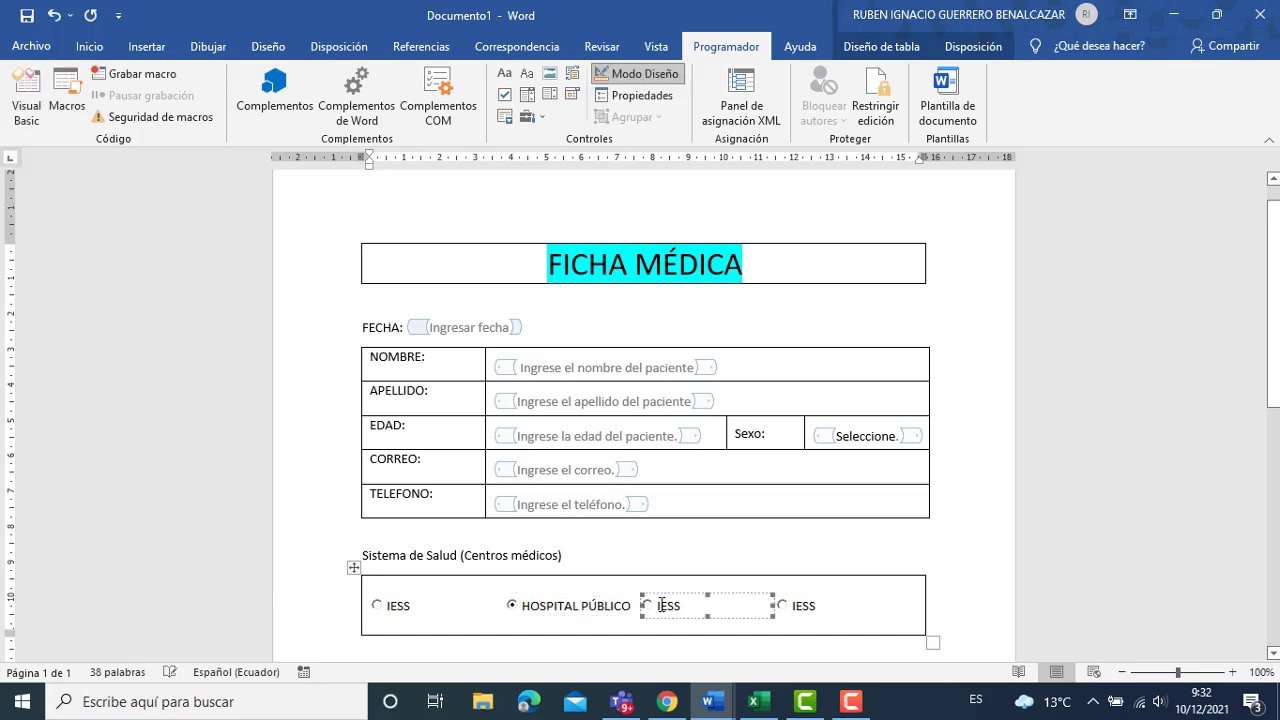
Recaption the third option button as 'CLÍNICA'.
right_click(661, 605)
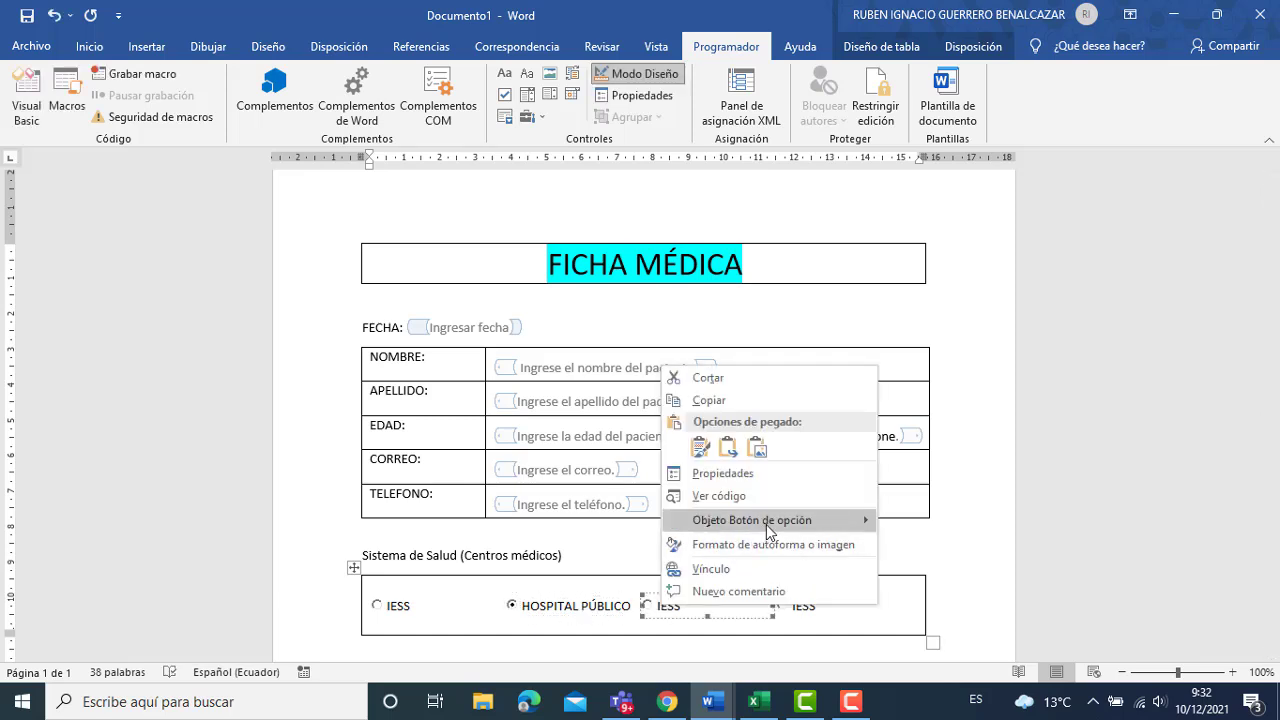
mouse_move(771, 522)
click(905, 523)
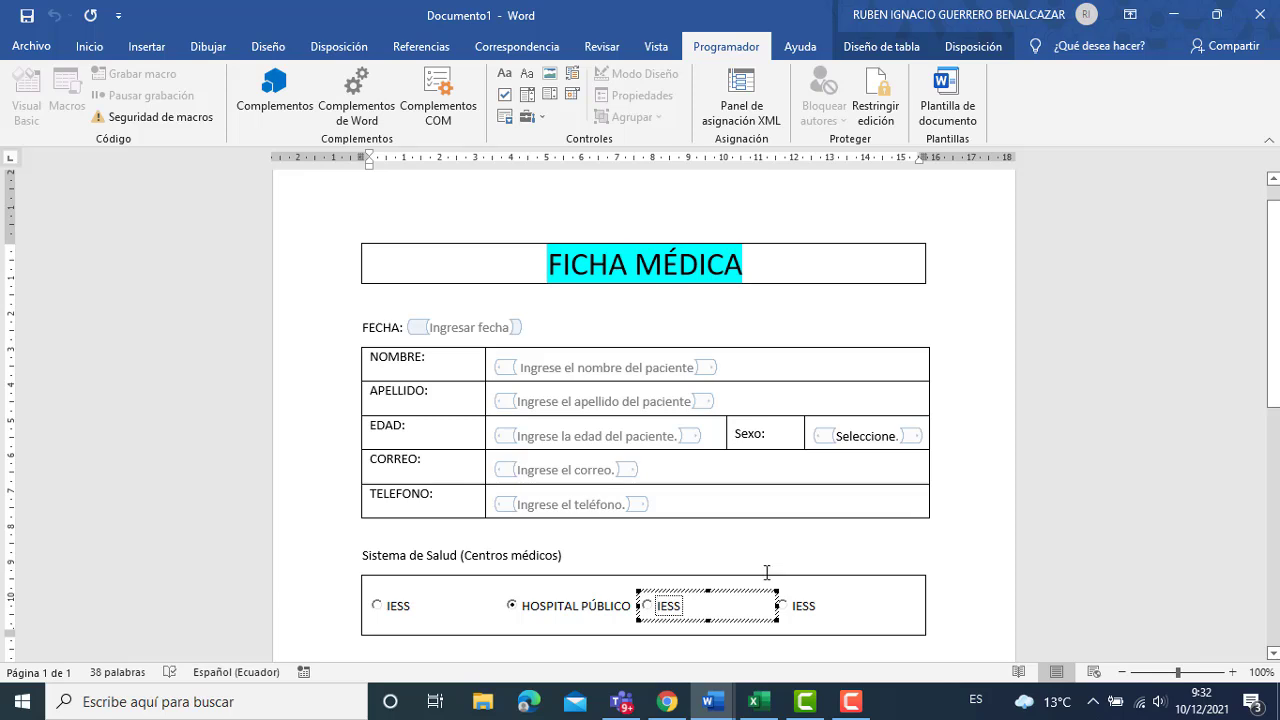
key(Delete)
key(Delete)
key(Delete)
key(Delete)
text(CLÍNICA)
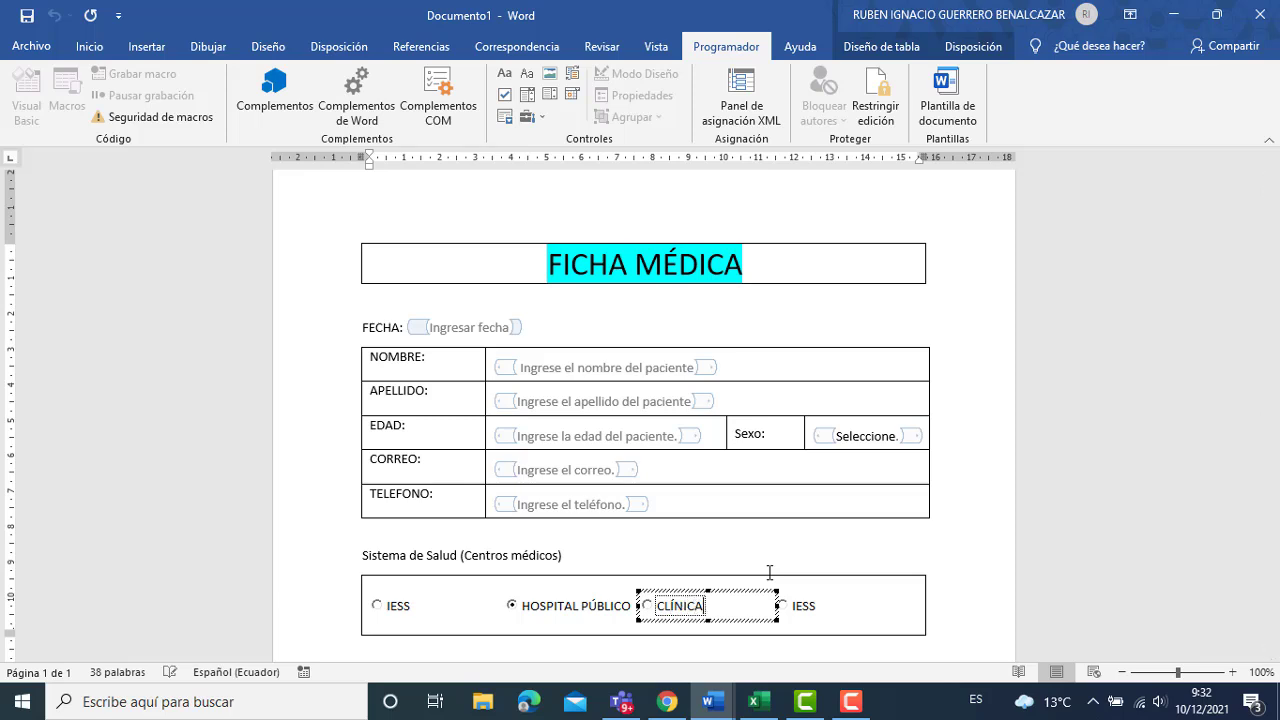
click(812, 607)
Recaption the fourth option button as 'CENTRO DE SALUD'.
right_click(812, 607)
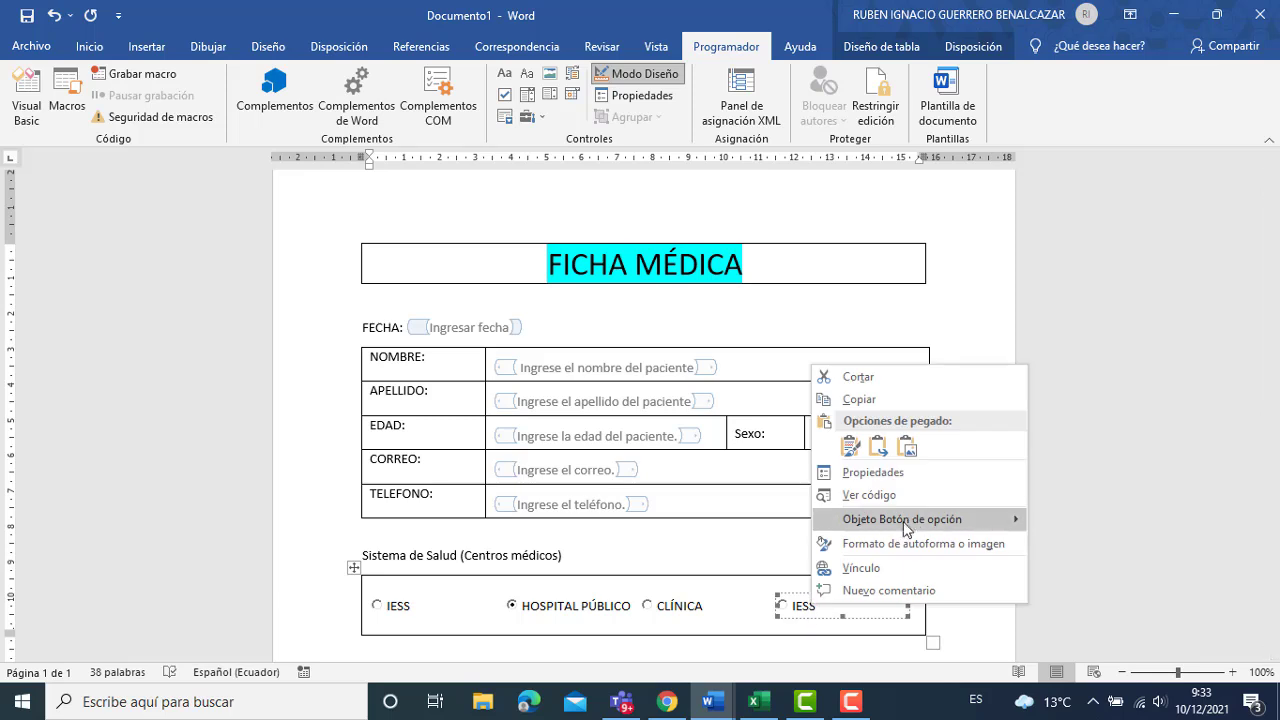
mouse_move(915, 522)
click(1090, 522)
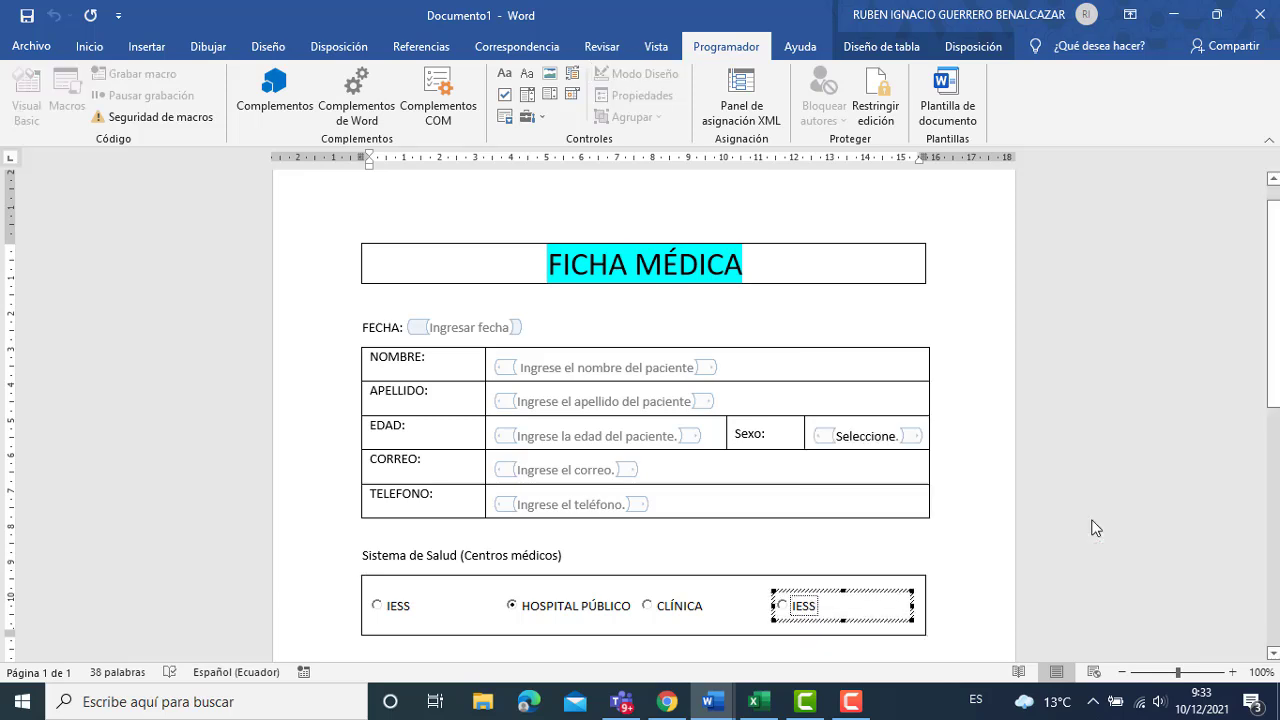
key(Delete)
key(Delete)
key(Delete)
key(Delete)
text(CENTRO SE)
key(BackSpace)
key(BackSpace)
text(DE SALUD)
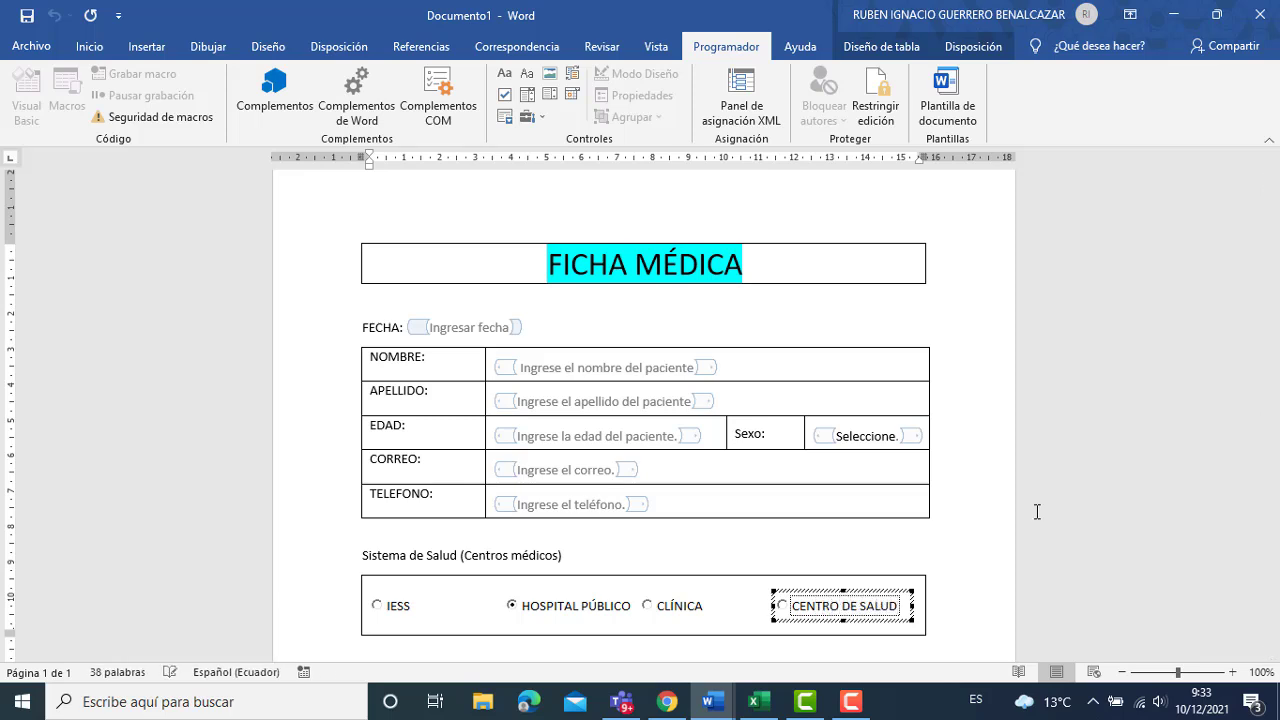
click(613, 615)
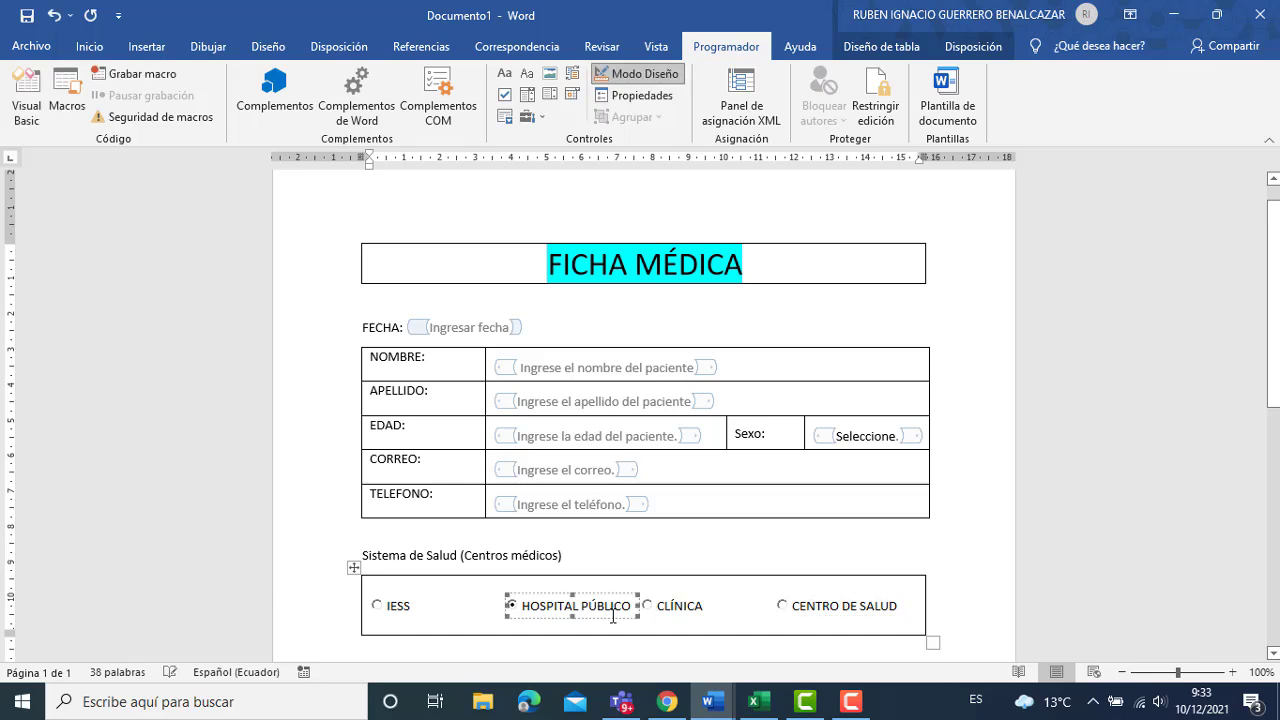
Narrow the IESS option button's box.
click(450, 605)
right_click(440, 610)
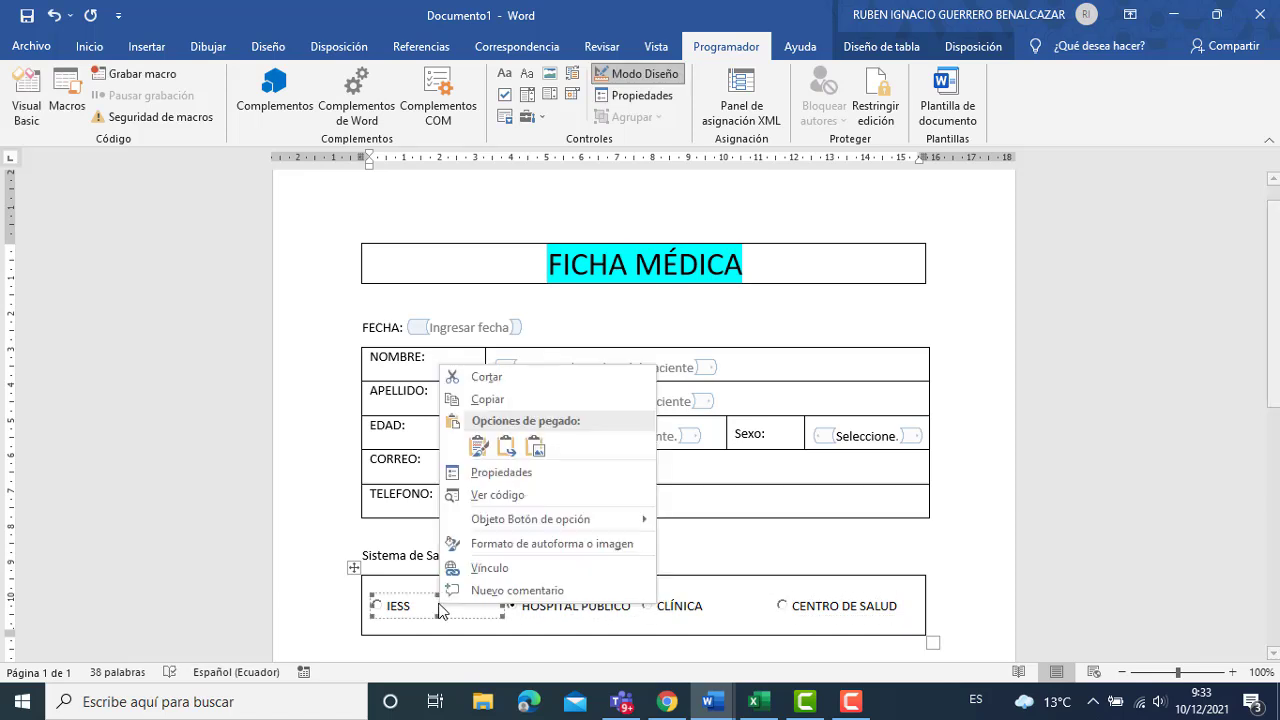
mouse_move(525, 528)
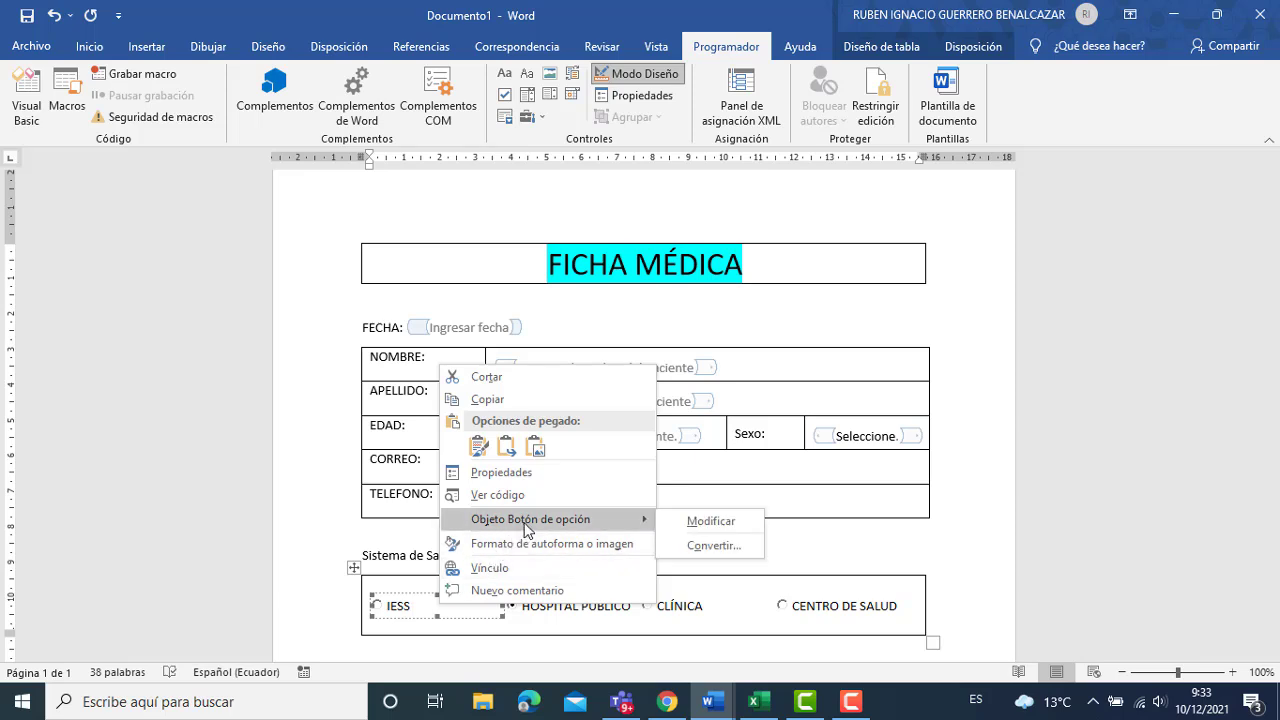
click(702, 521)
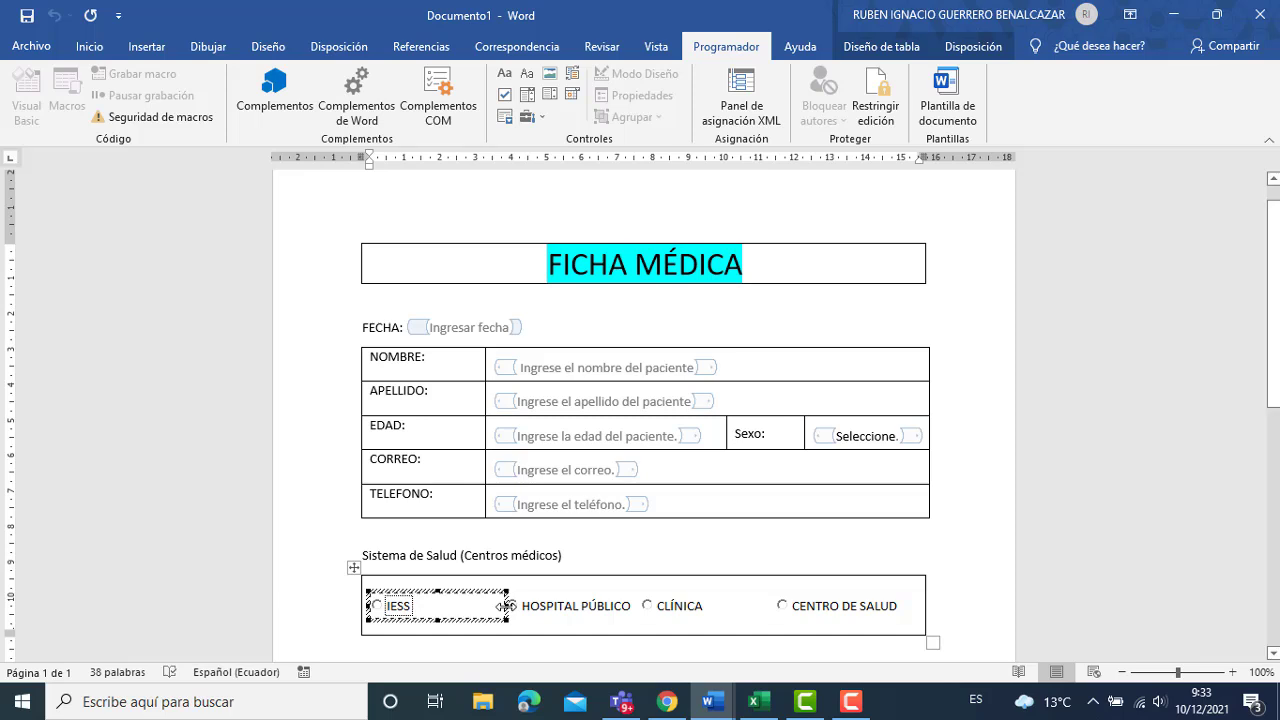
drag(481, 606, 460, 606)
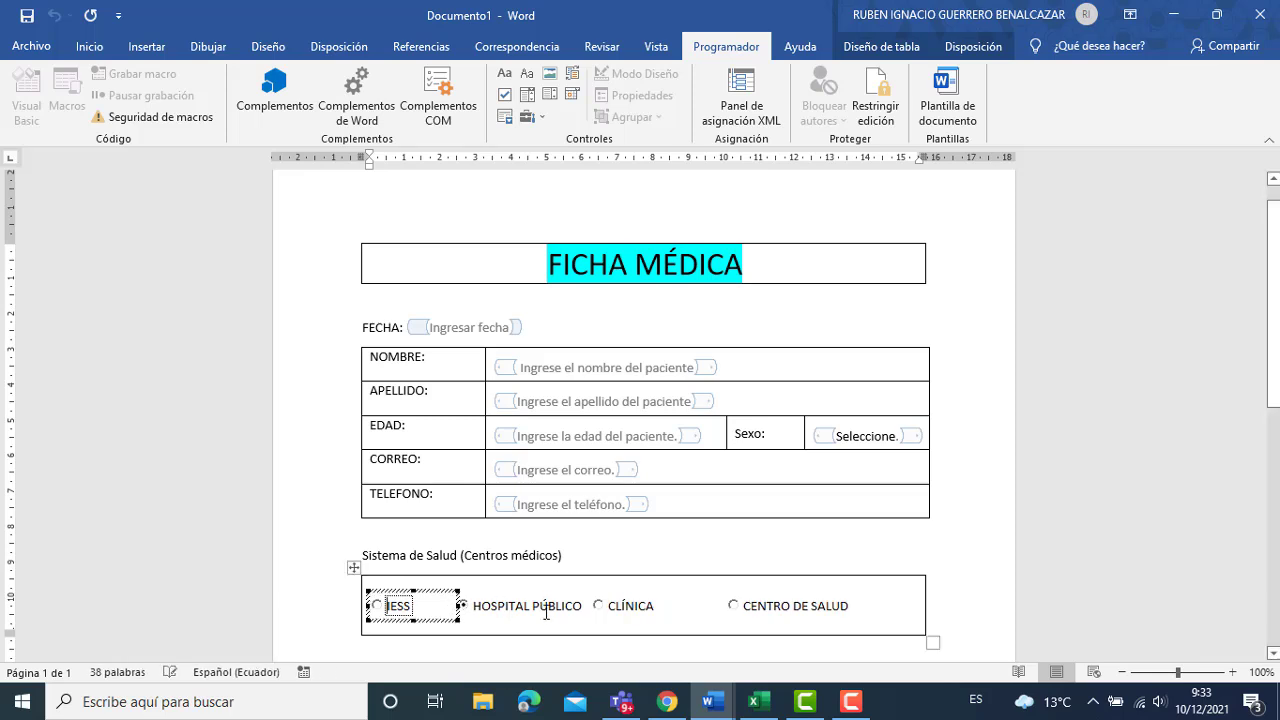
Shift and shrink the CLÍNICA option so CENTRO DE SALUD sits closer without overlapping.
click(618, 606)
right_click(618, 606)
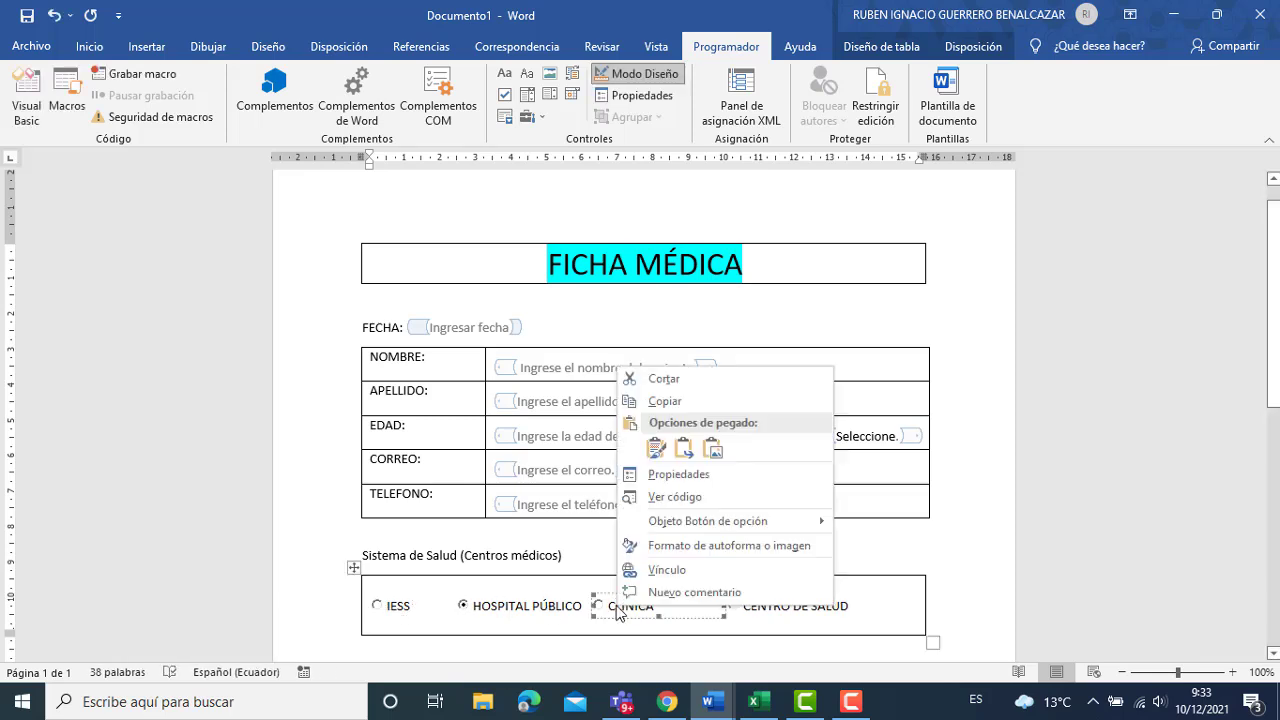
mouse_move(728, 522)
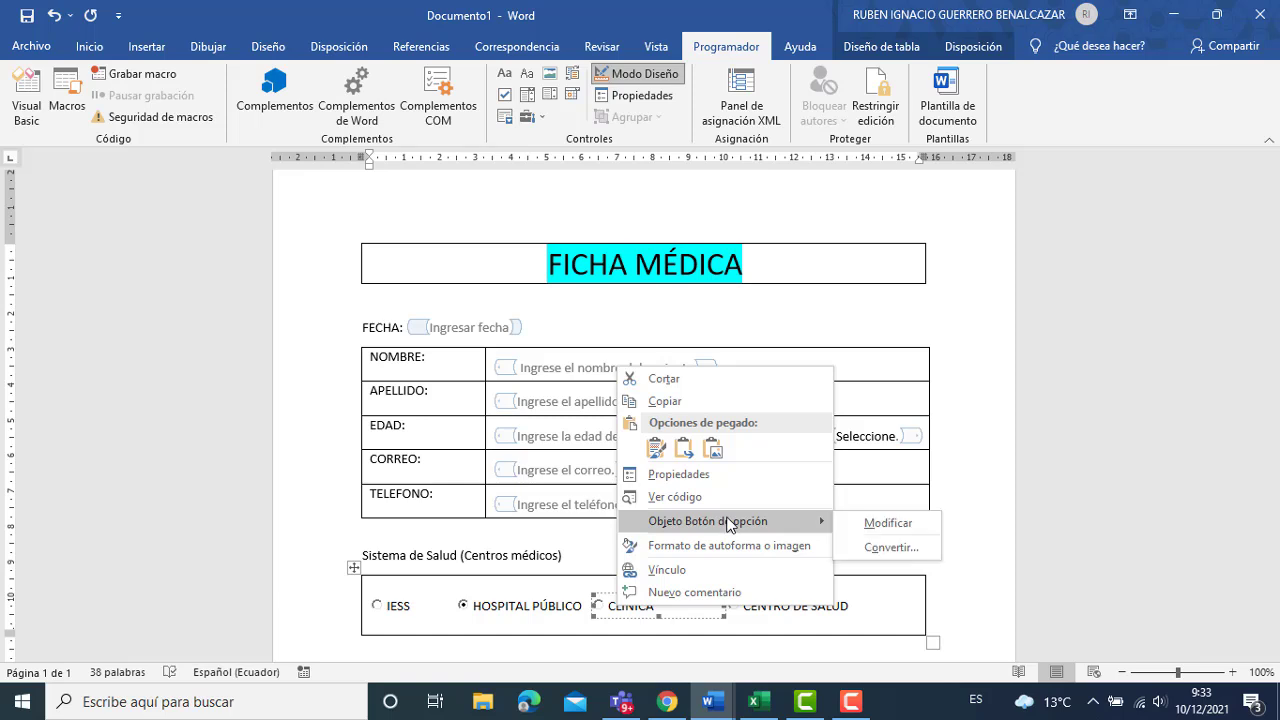
click(880, 522)
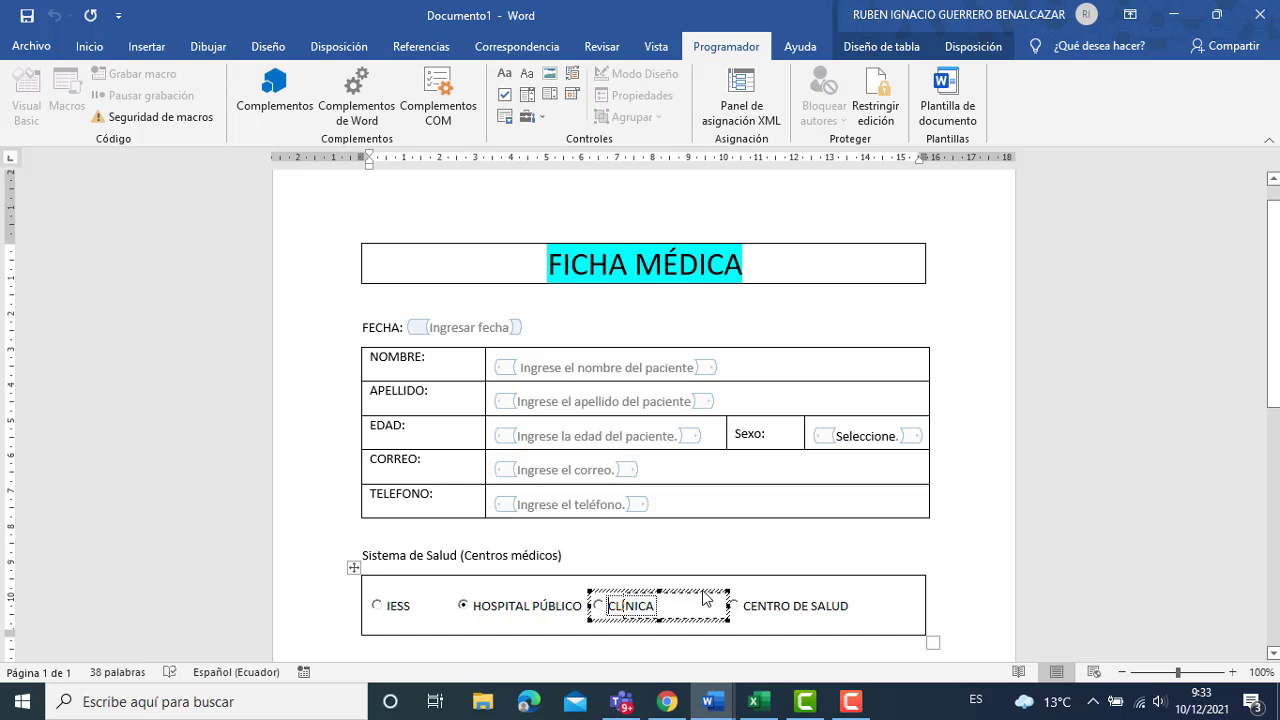
drag(704, 597, 607, 599)
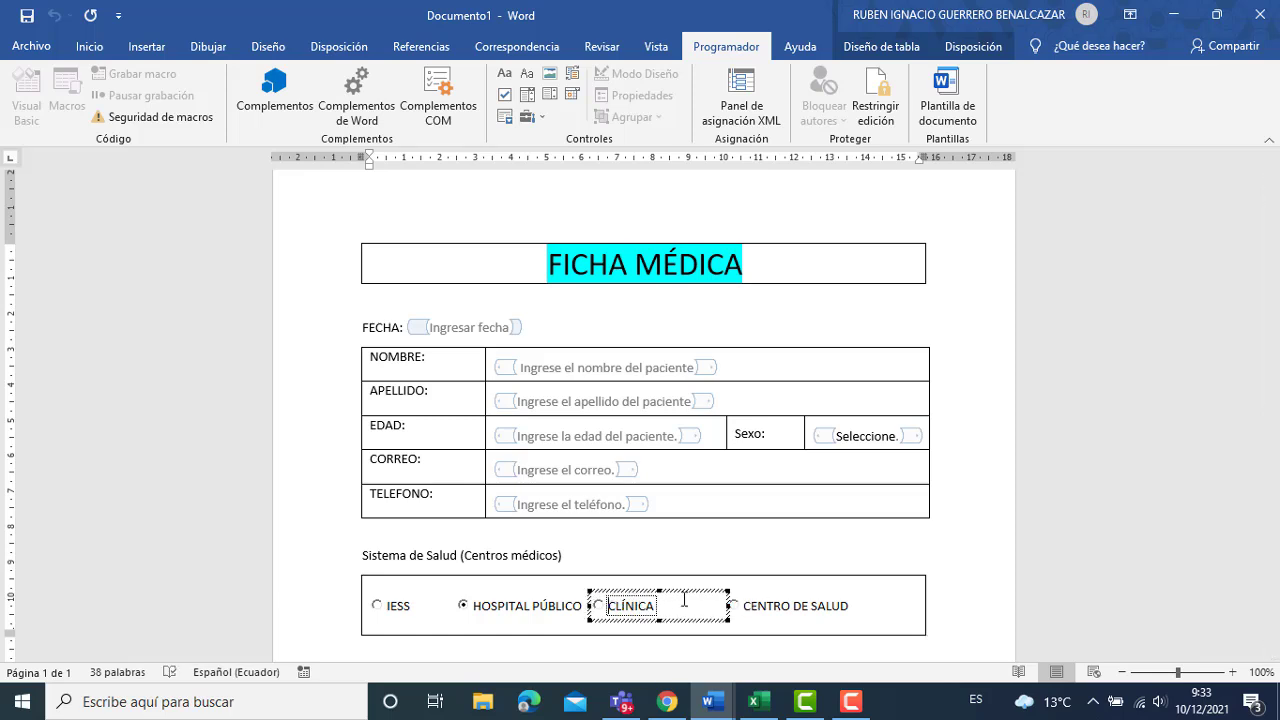
drag(729, 605, 693, 606)
click(734, 607)
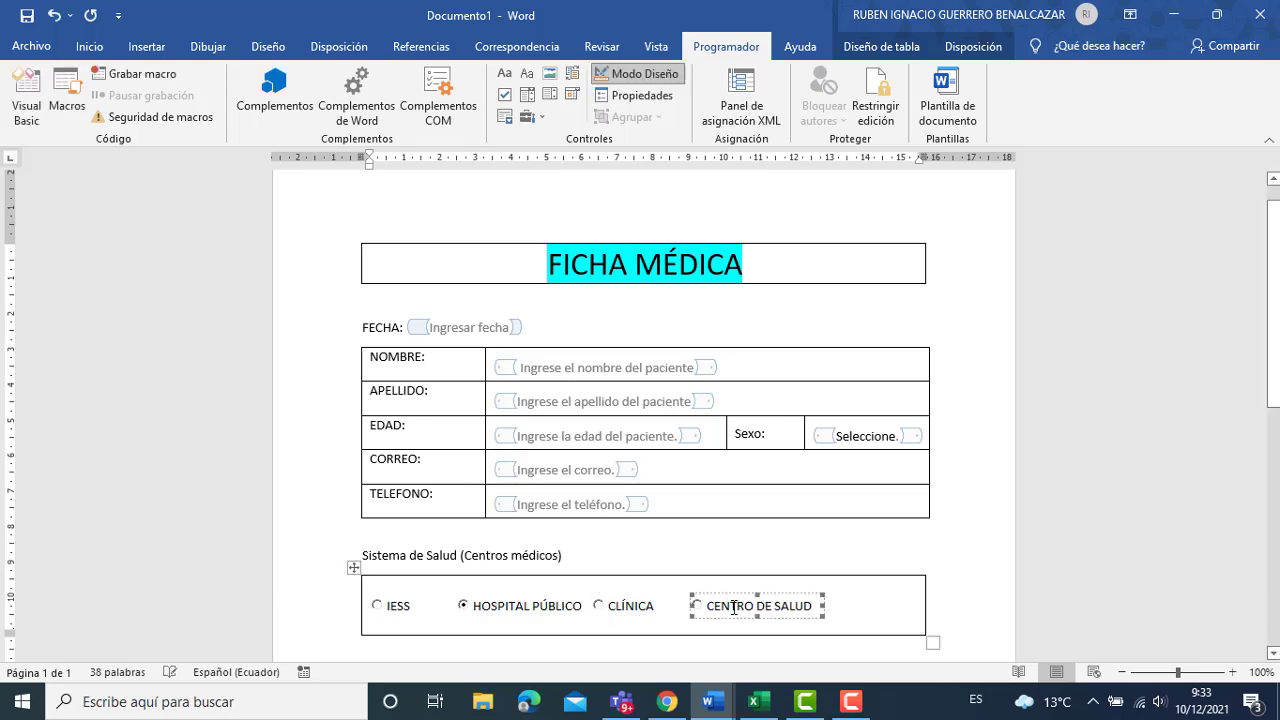
click(871, 606)
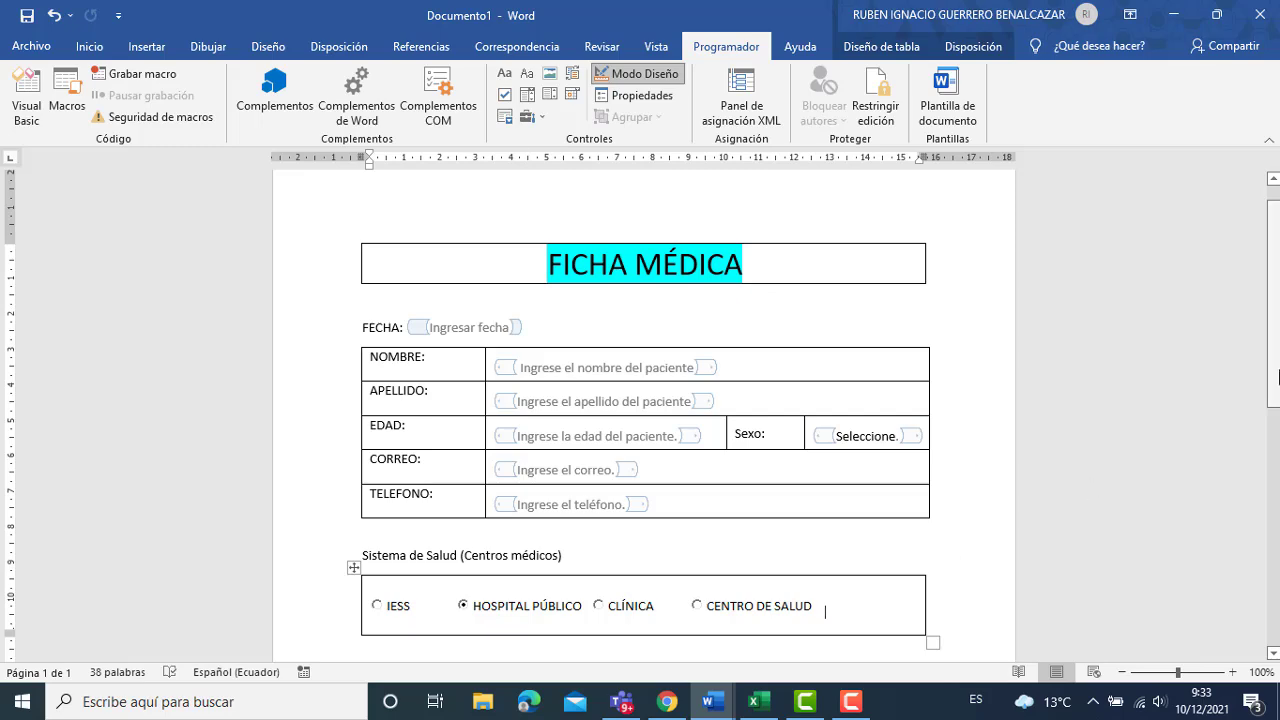
drag(1274, 398, 1276, 422)
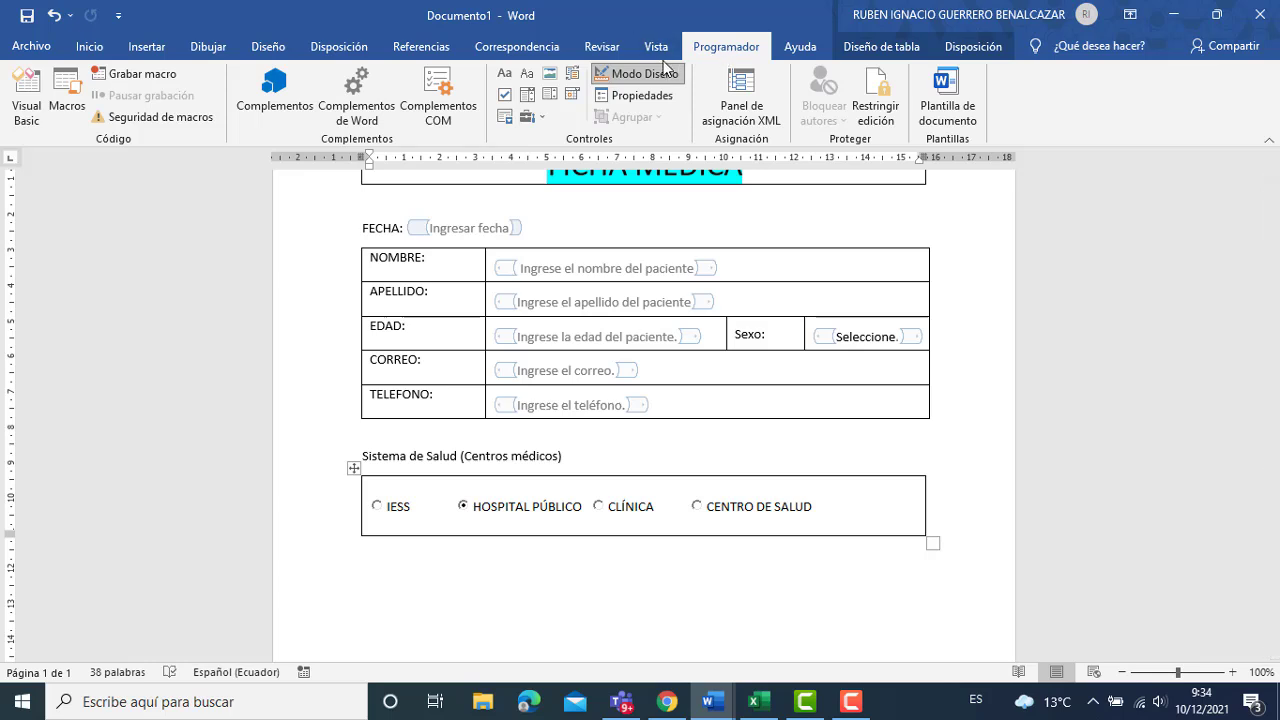
Leave Design Mode and type 'Es alérgico a algún medicamento' below the options table.
click(640, 73)
click(419, 565)
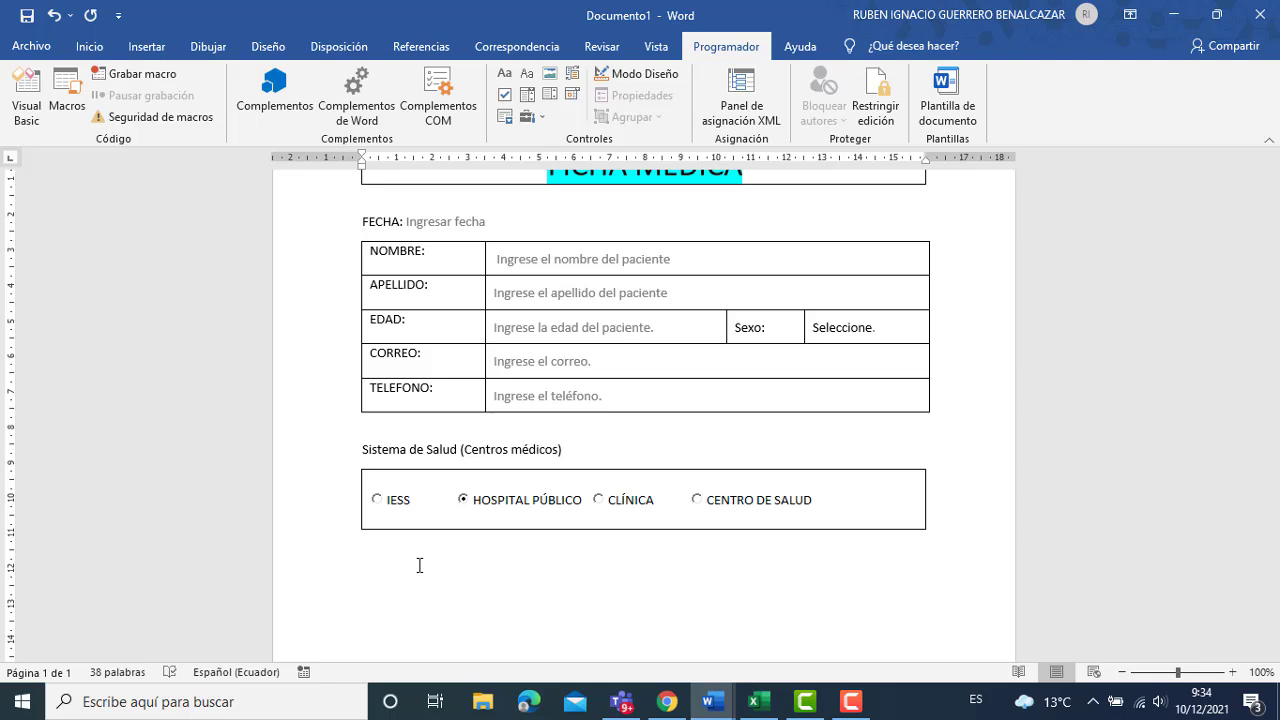
text(Es aérgico a algún medicamento:)
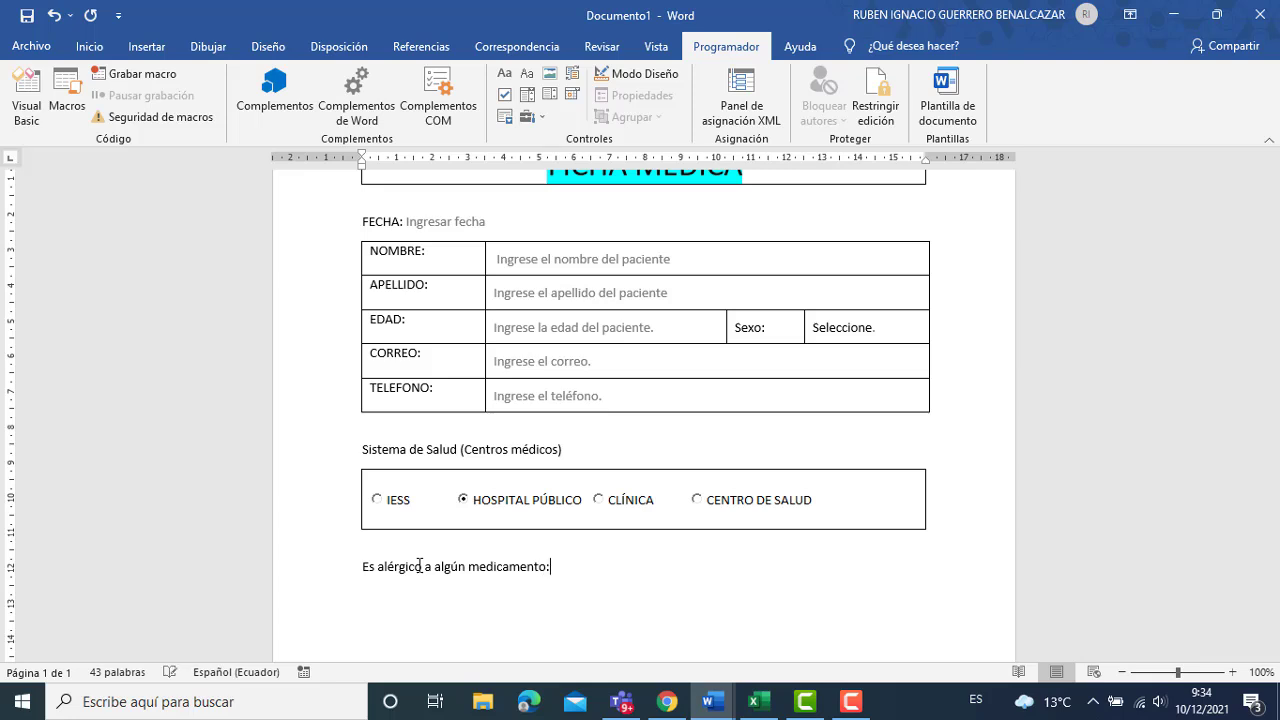
key(Return)
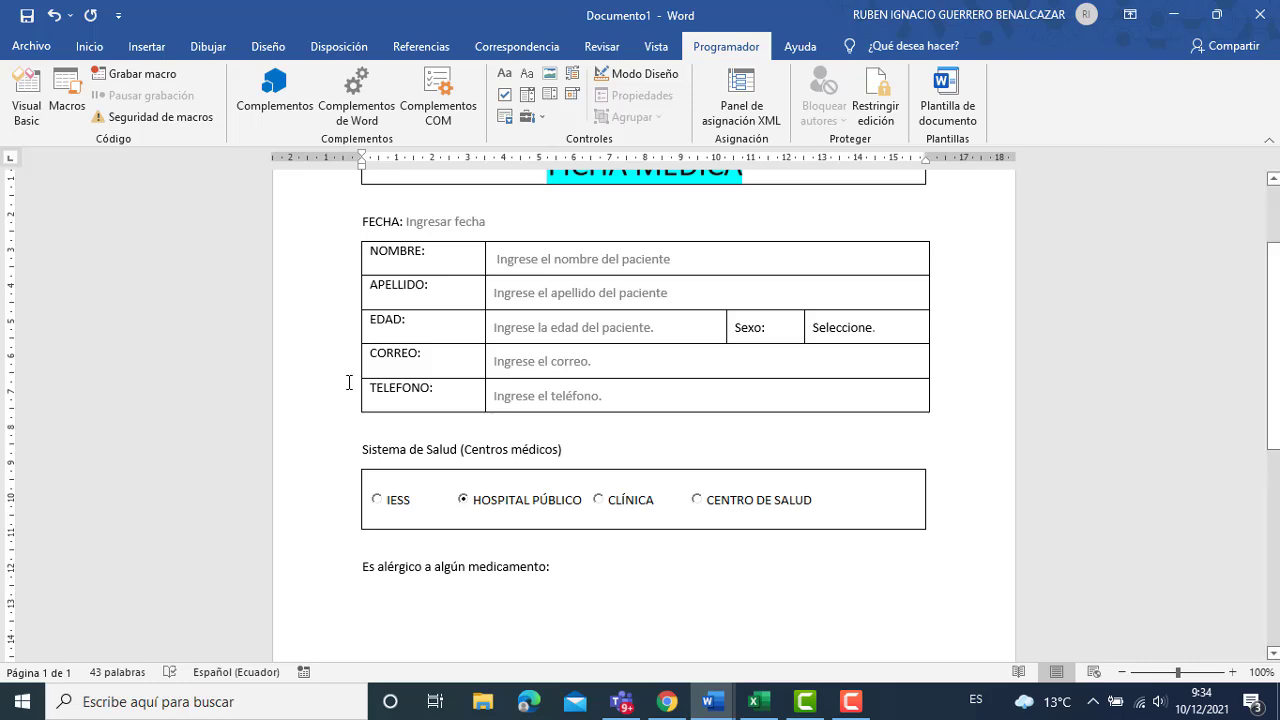
Insert a 1x1 table beneath the allergy question.
click(146, 46)
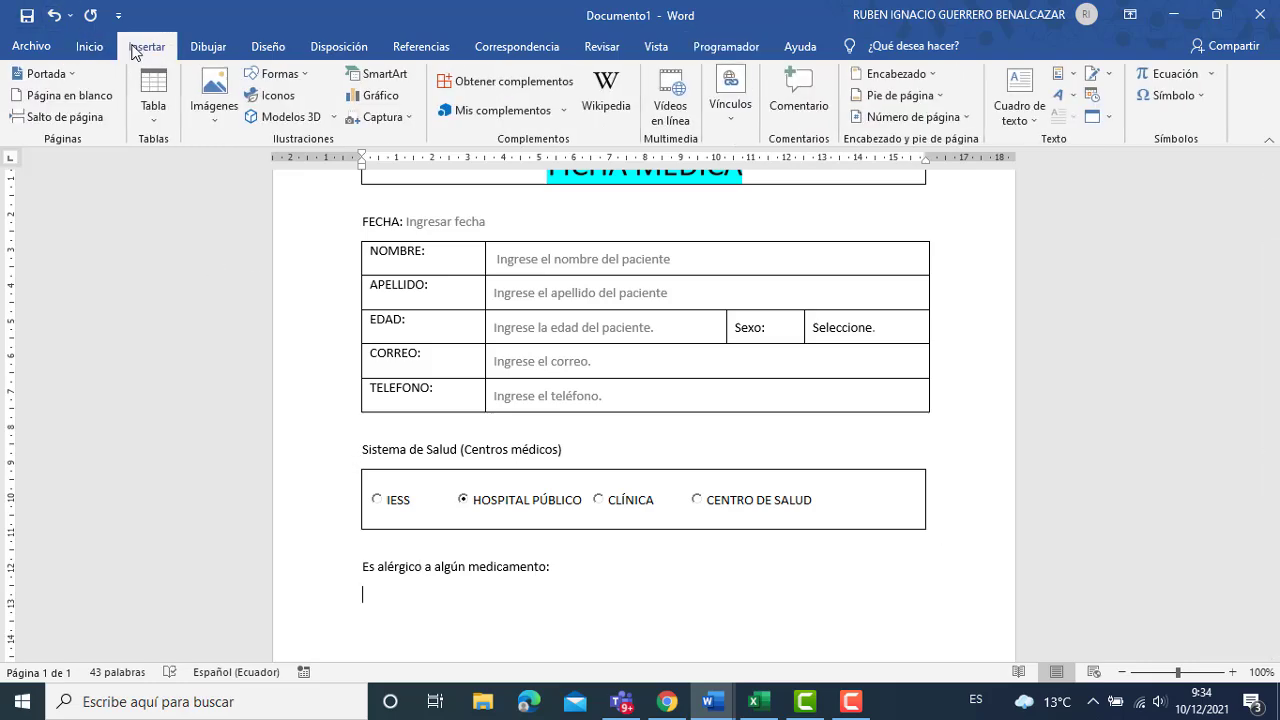
click(154, 95)
click(149, 160)
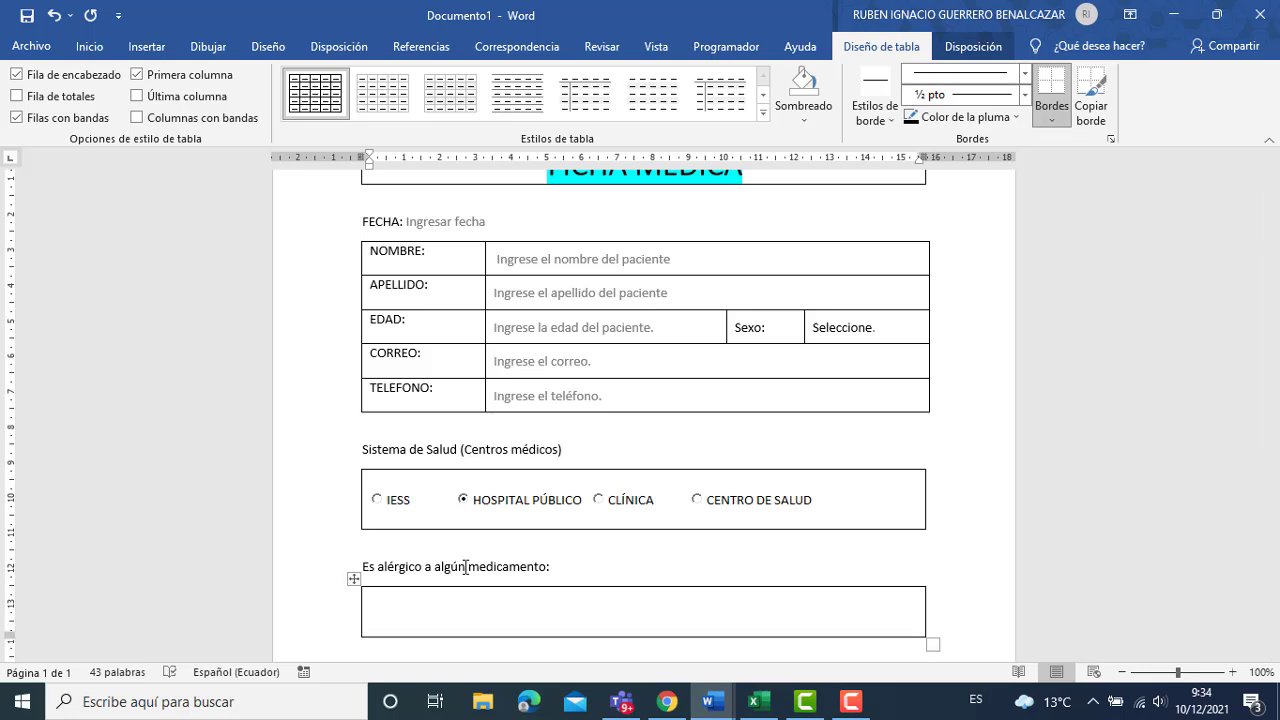
click(725, 47)
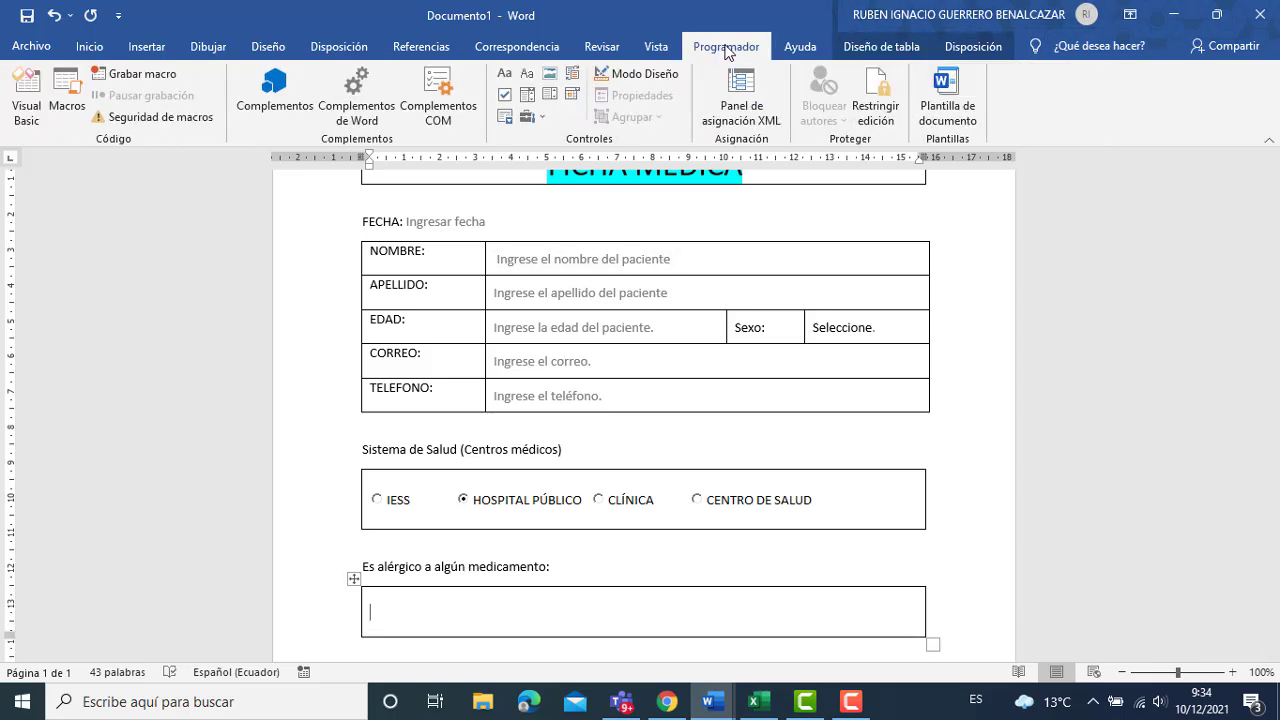
Insert an ActiveX checkbox in the allergy cell and change its CheckBox1 caption to 'Paracetamol'.
click(533, 117)
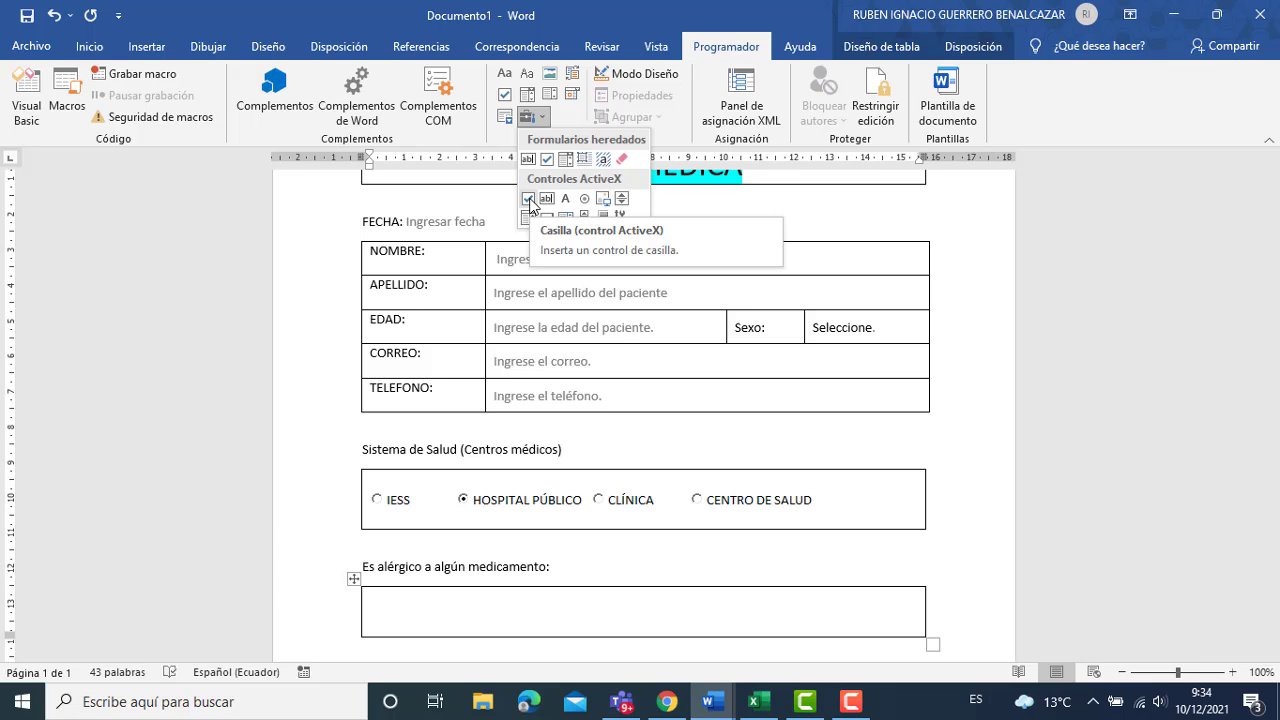
click(529, 199)
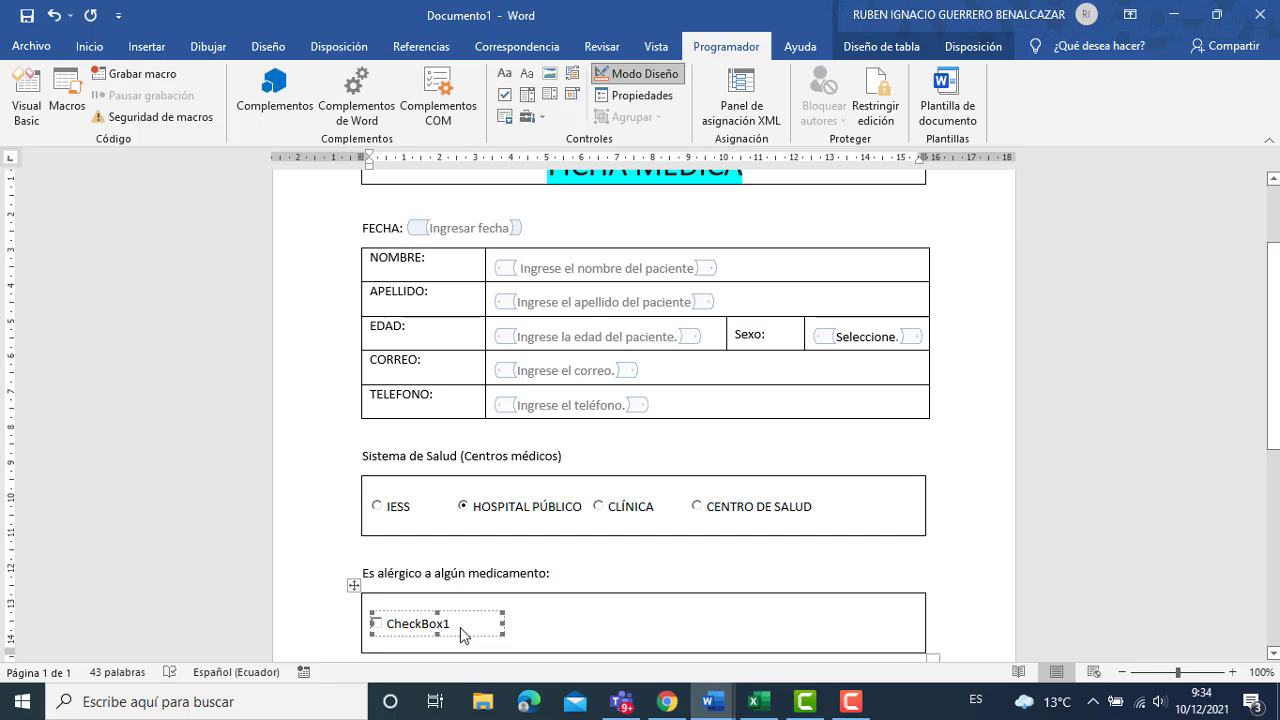
right_click(460, 628)
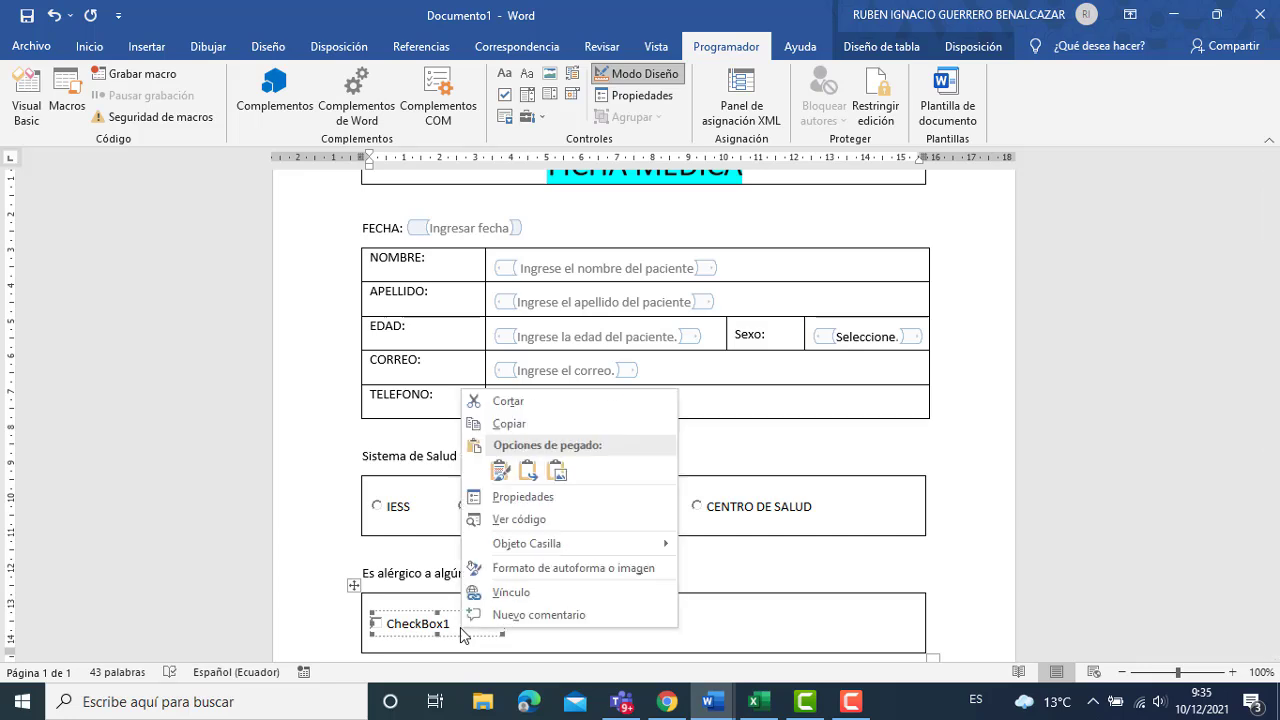
mouse_move(593, 553)
click(697, 546)
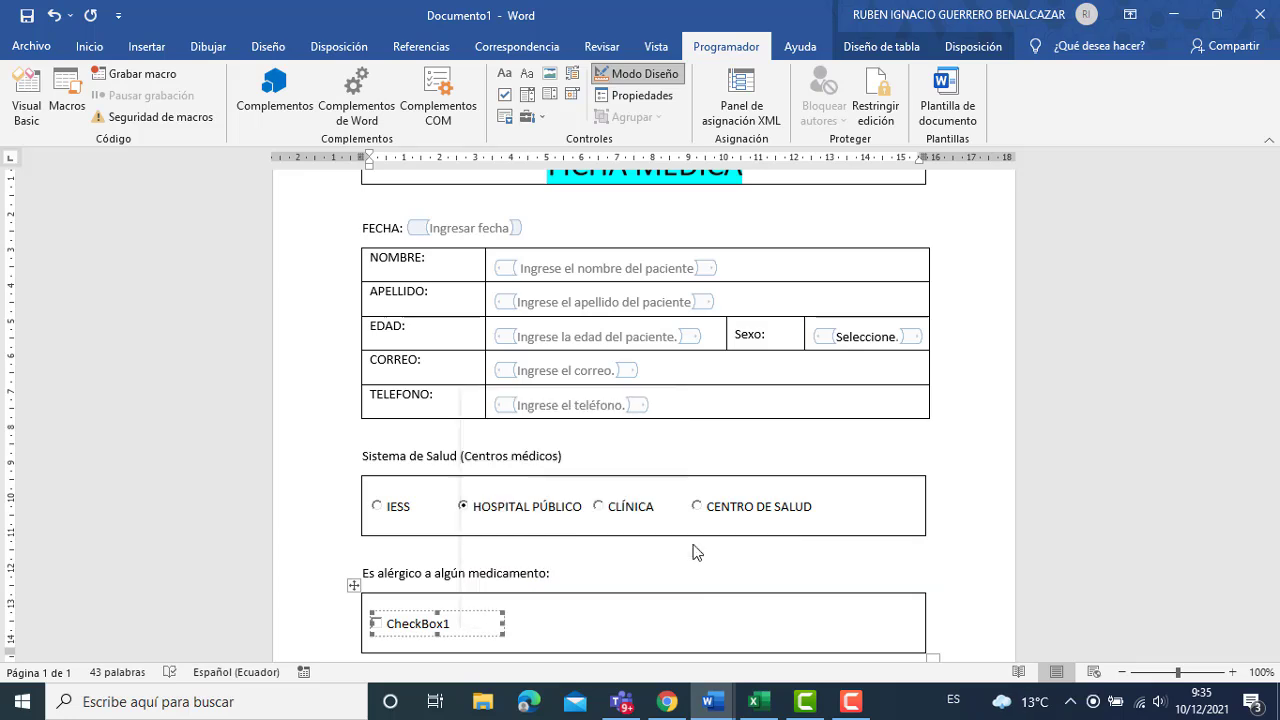
key(BackSpace)
key(BackSpace)
key(BackSpace)
key(BackSpace)
key(BackSpace)
key(BackSpace)
key(BackSpace)
key(BackSpace)
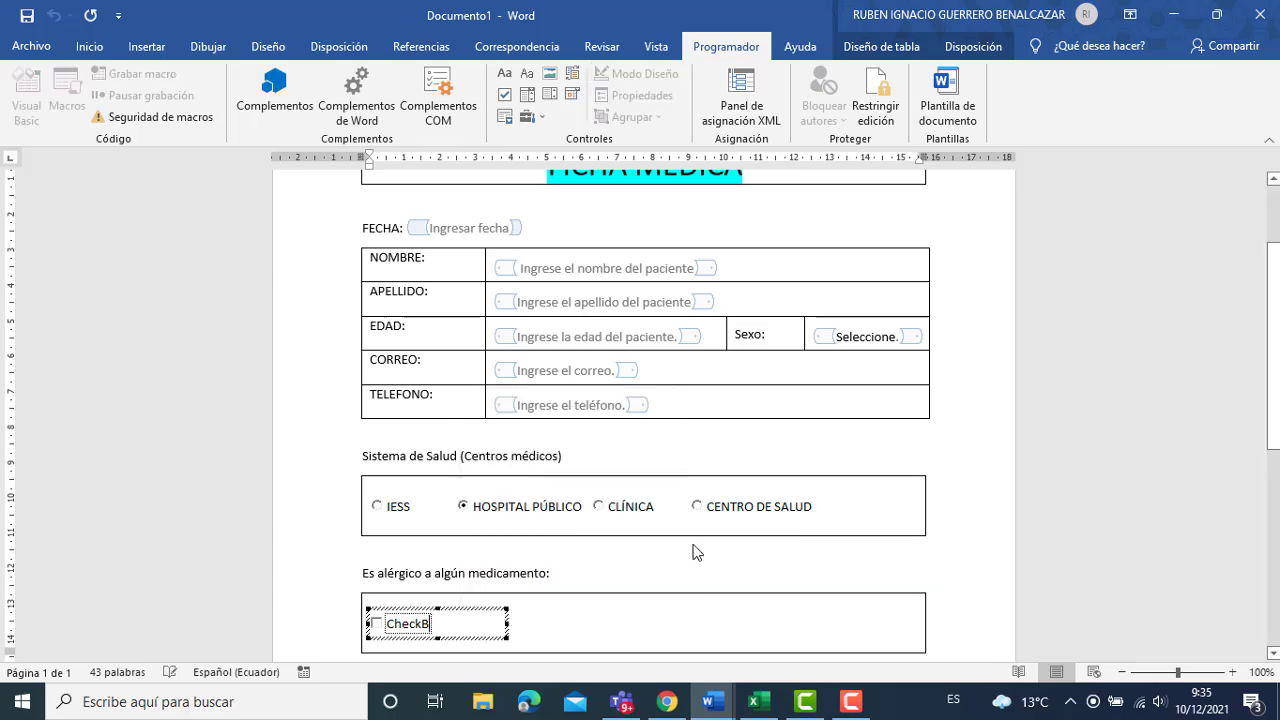
key(BackSpace)
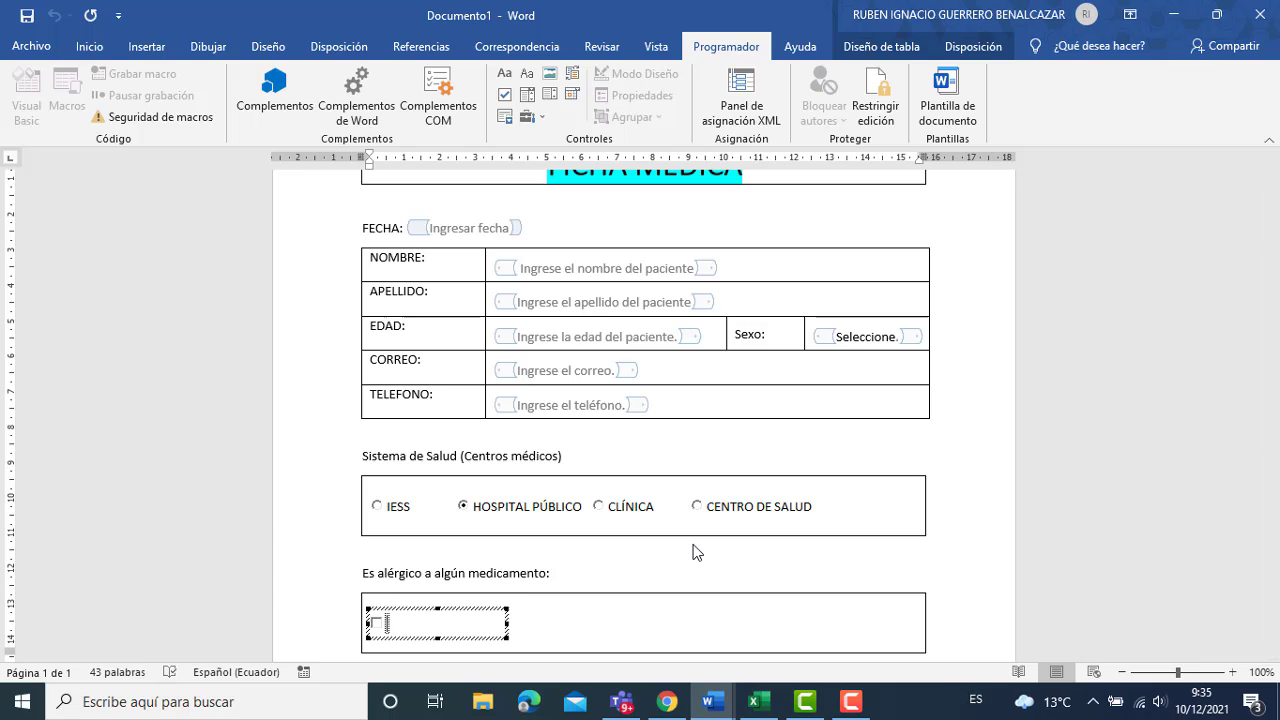
text(Paracetamol)
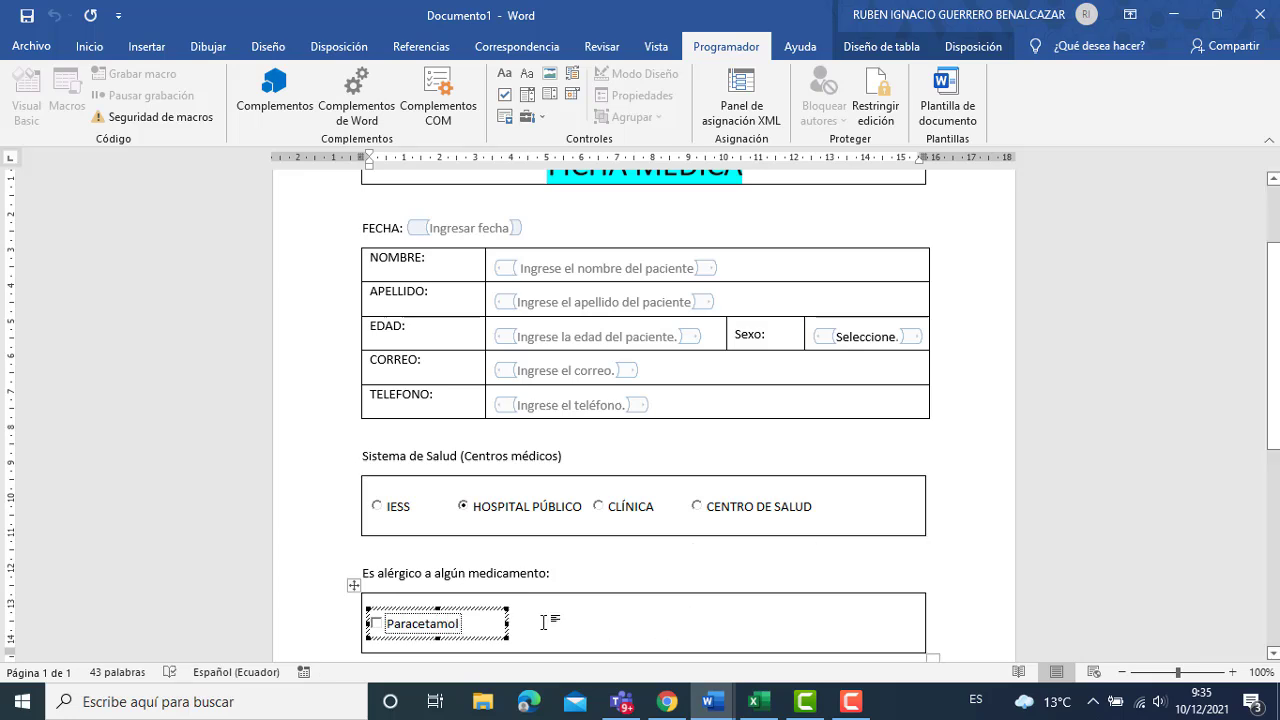
click(490, 614)
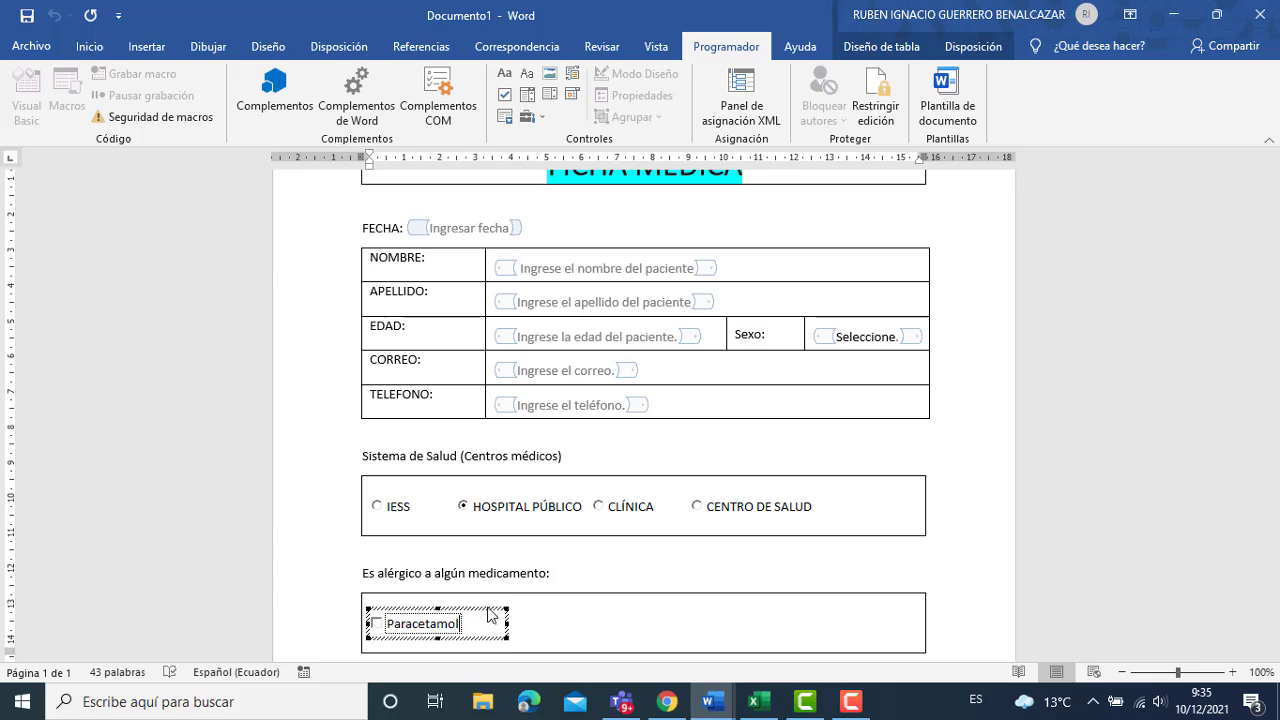
click(426, 617)
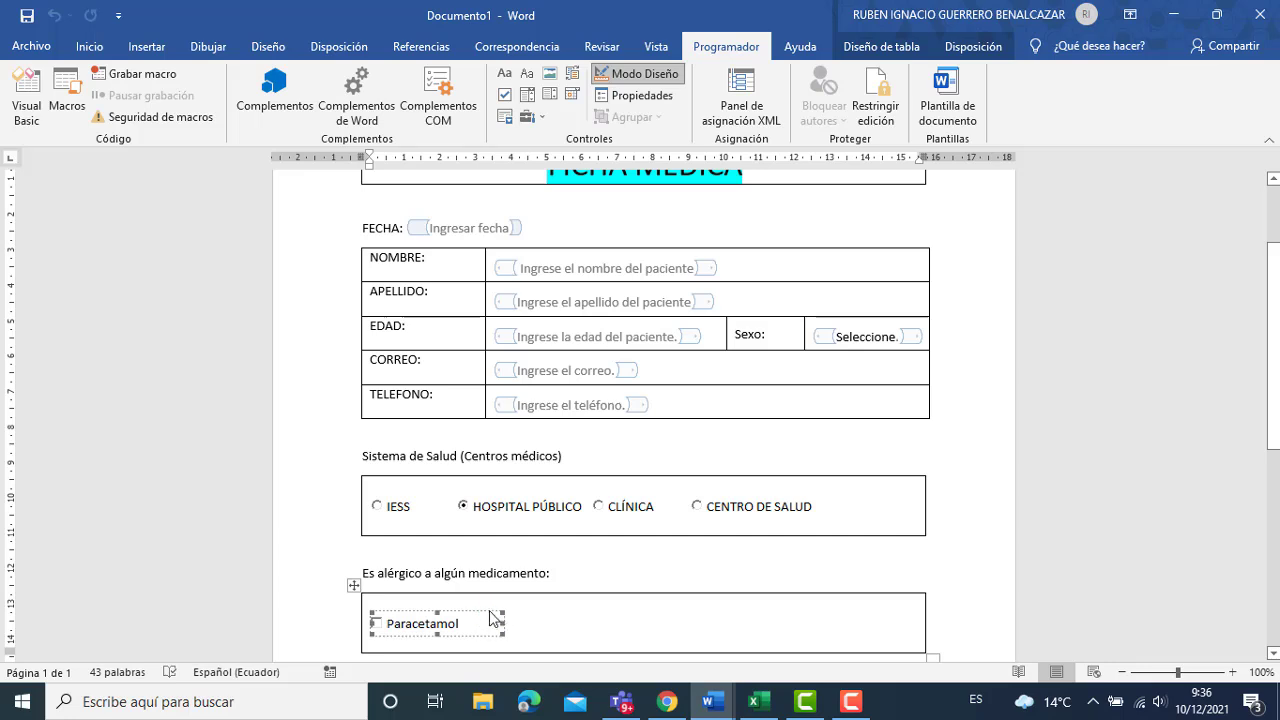
Paste three more copies of the Paracetamol checkbox into the allergy row.
key(ctrl+v)
key(ctrl+v)
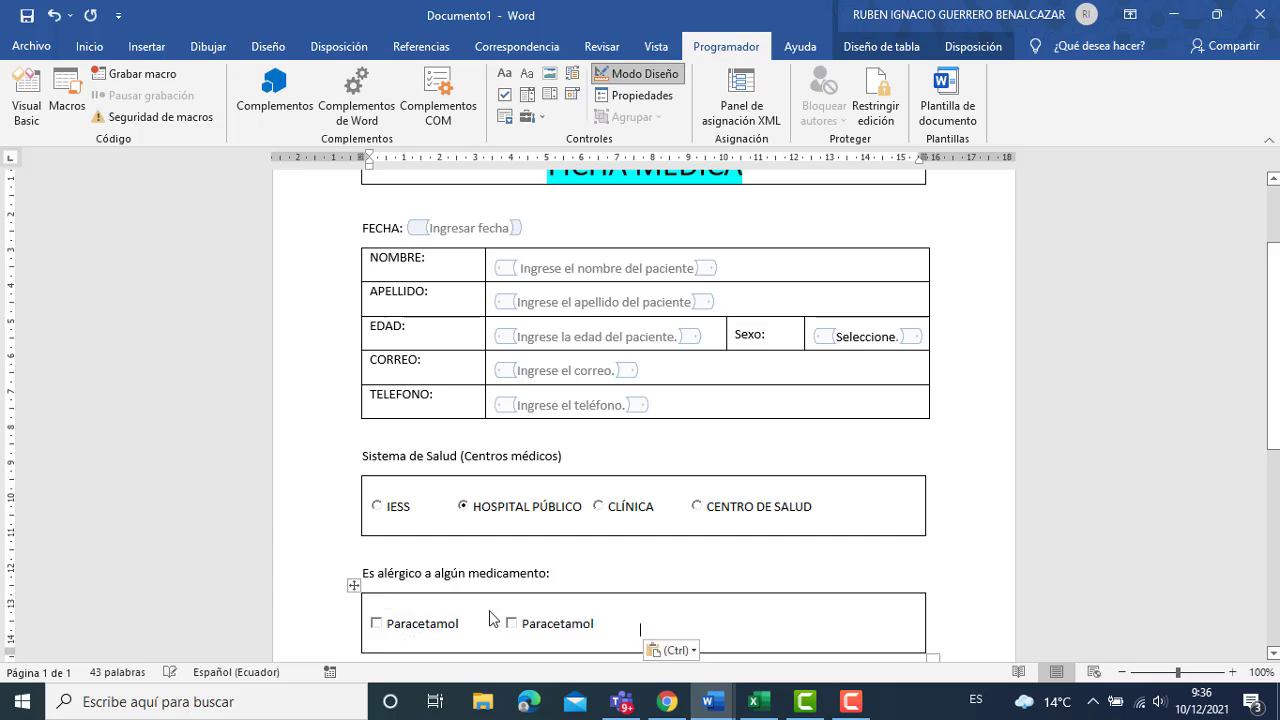
key(Tab)
key(ctrl+v)
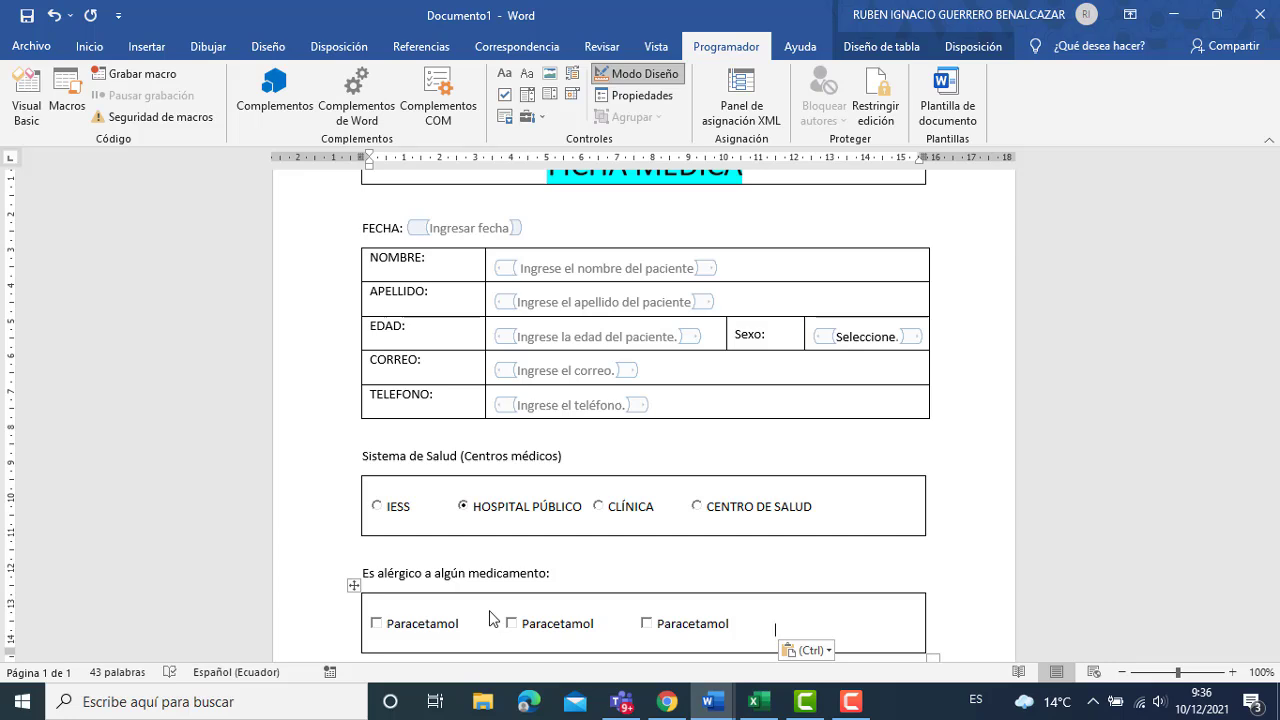
key(ctrl+v)
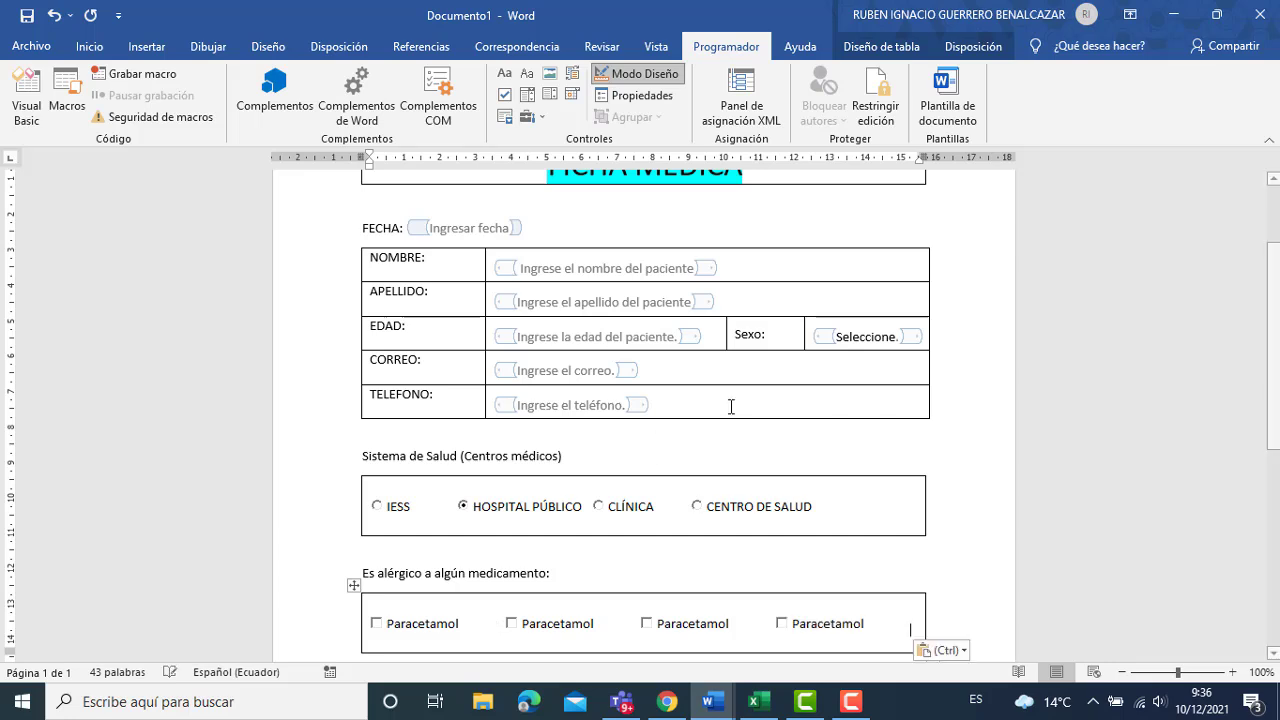
Tick the second Paracetamol checkbox.
click(652, 76)
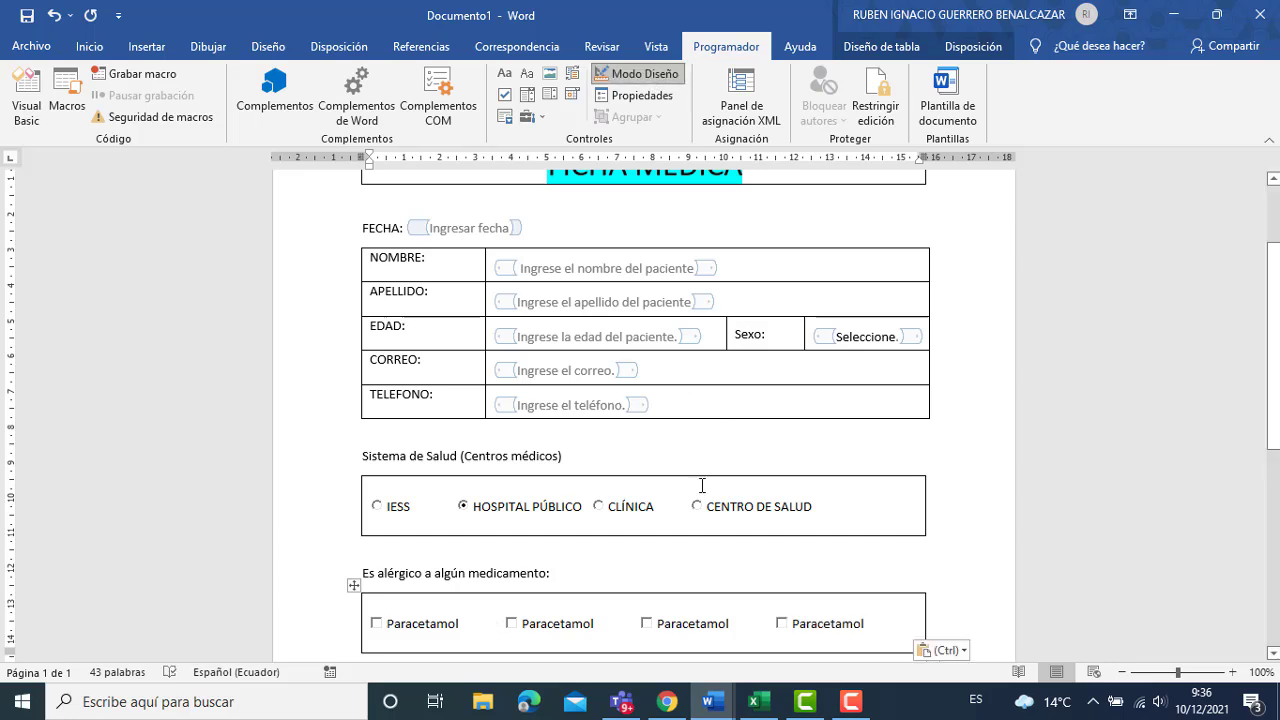
click(662, 626)
click(520, 618)
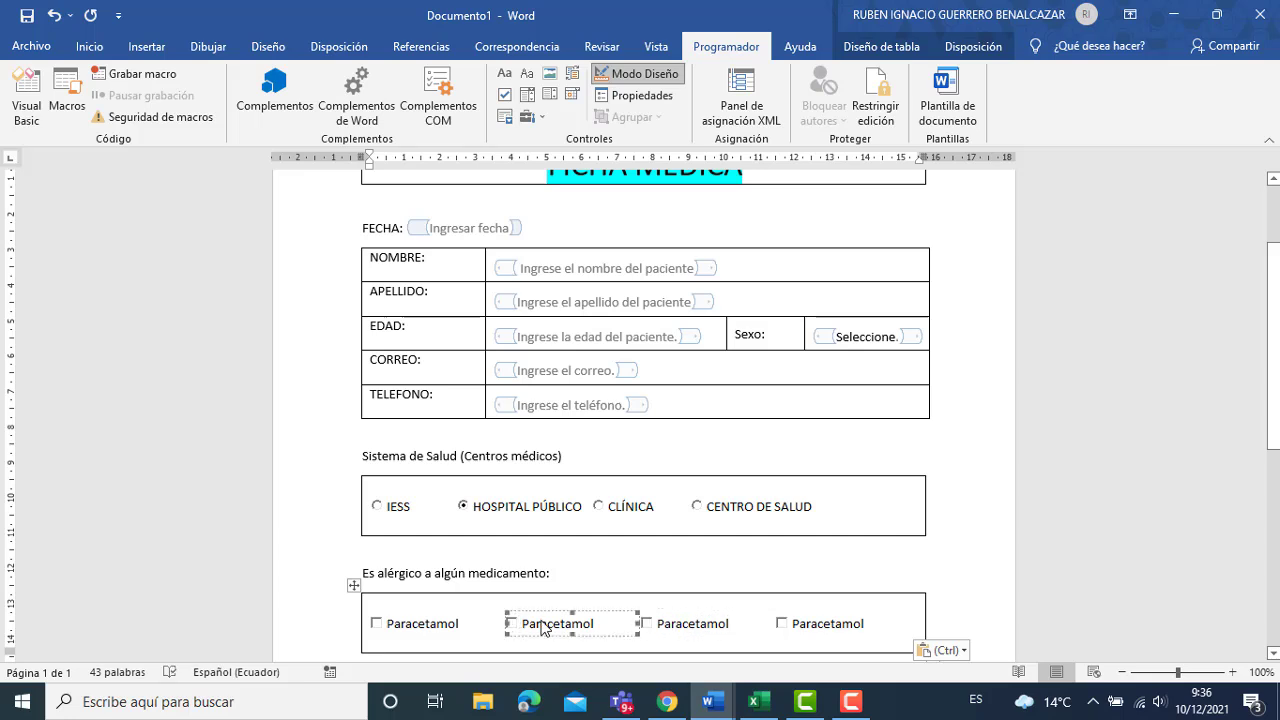
right_click(545, 622)
mouse_move(655, 535)
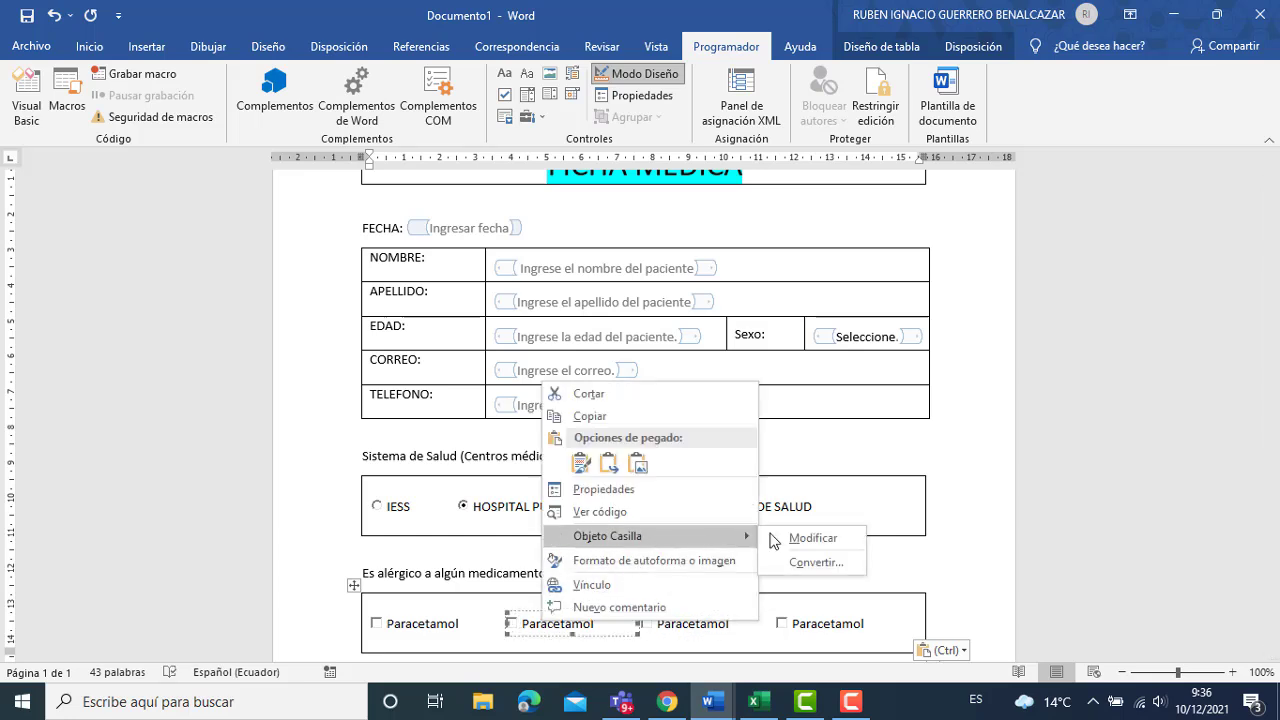
click(807, 536)
click(512, 623)
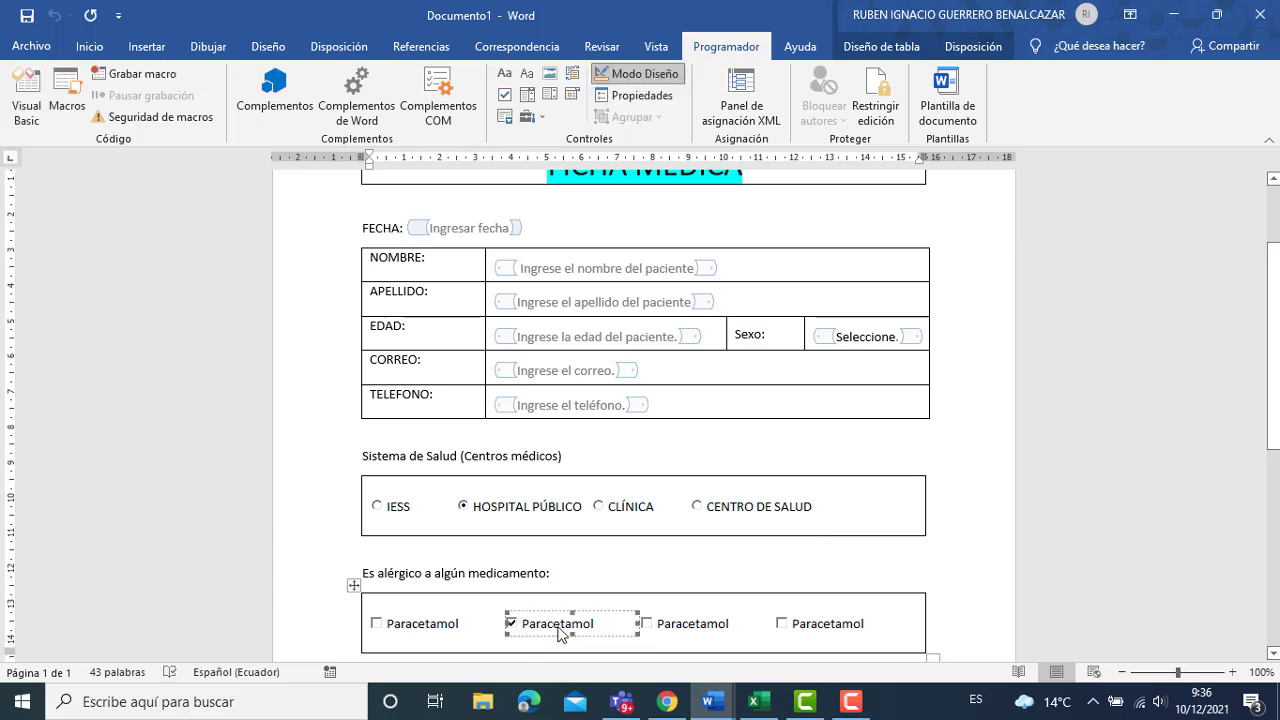
Erase the Paracetamol caption from the second checkbox.
right_click(558, 625)
mouse_move(766, 543)
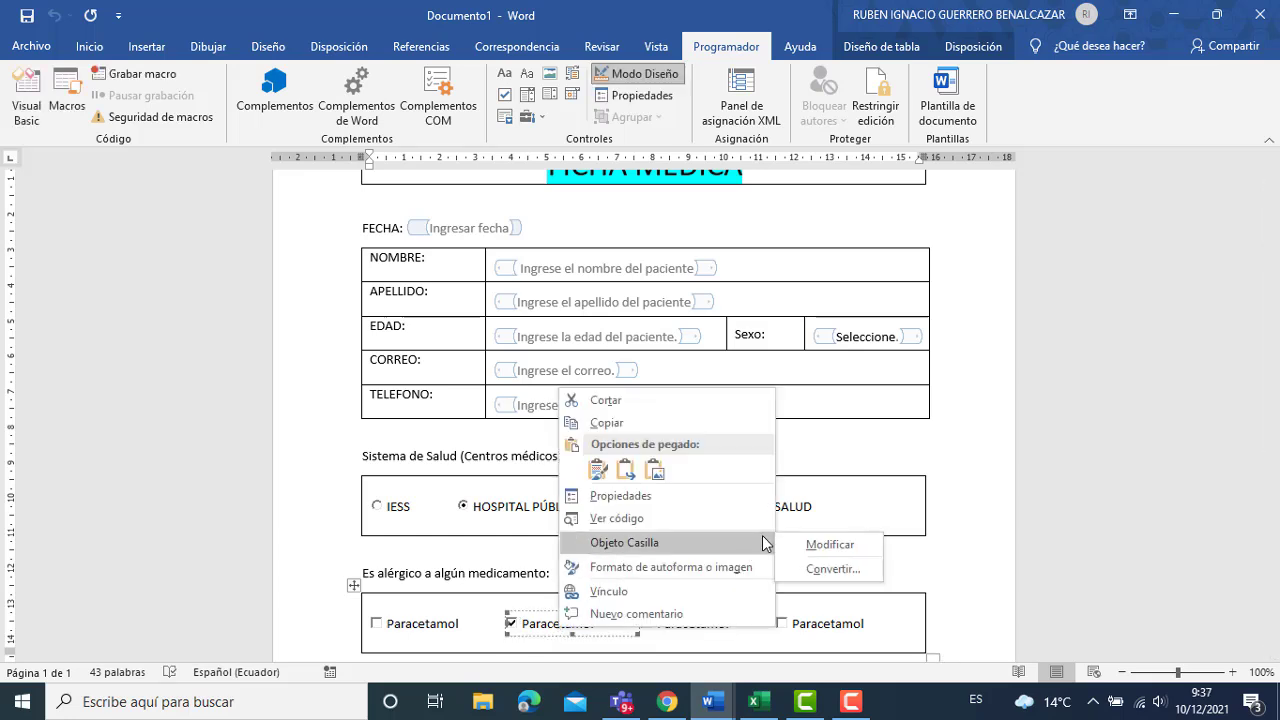
click(828, 545)
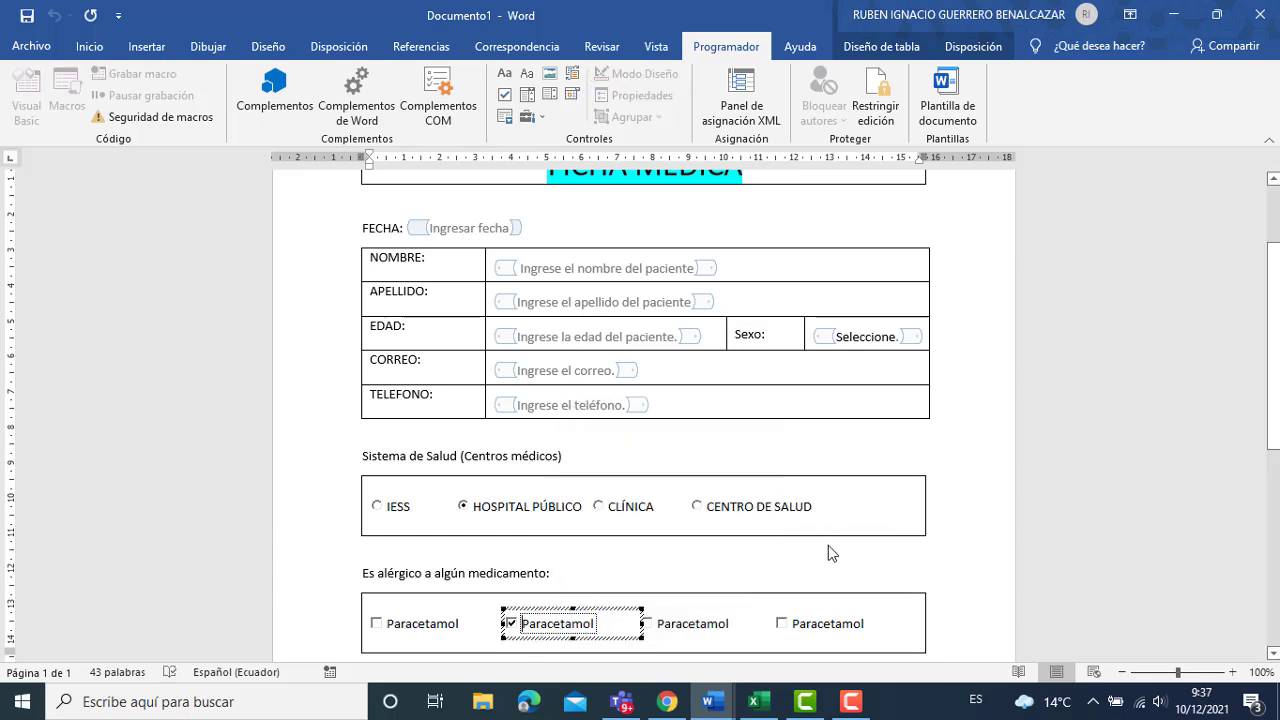
key(Delete)
key(Delete)
key(Delete)
key(Delete)
key(Delete)
key(Delete)
key(Delete)
key(Delete)
key(Delete)
key(Delete)
key(Delete)
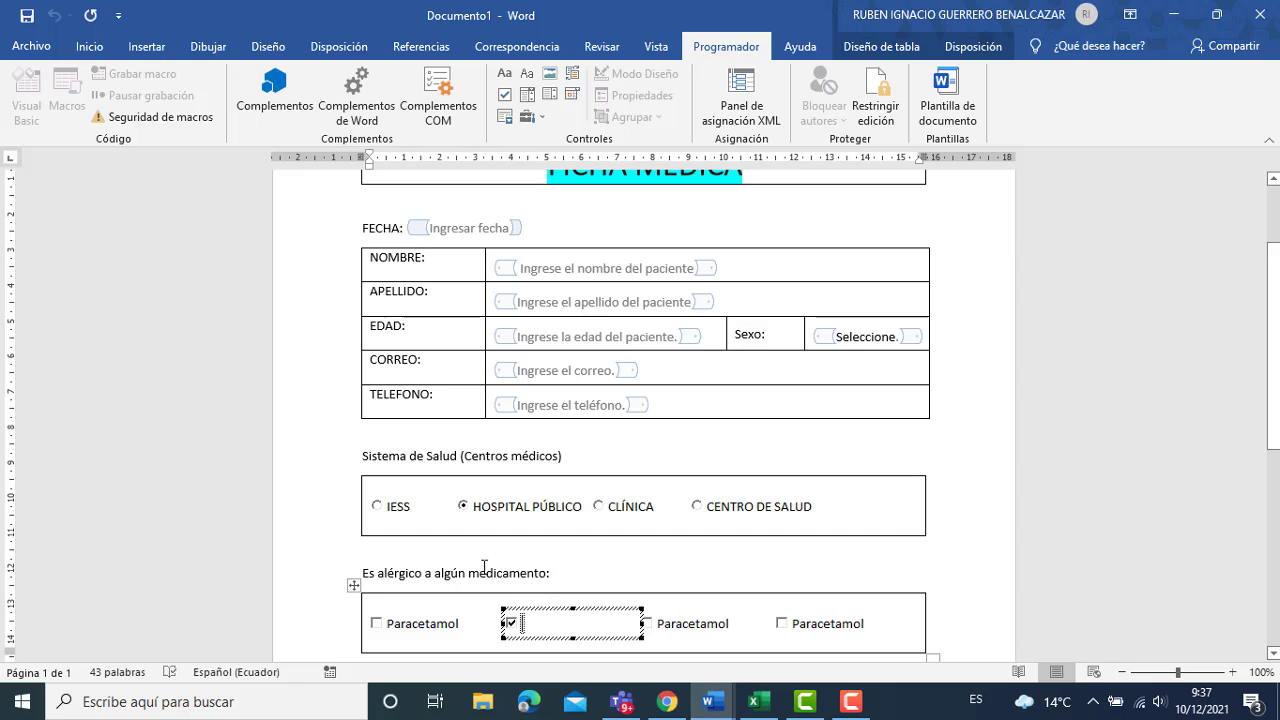
Shorten the allergy heading to "Es alérgico a:".
click(436, 577)
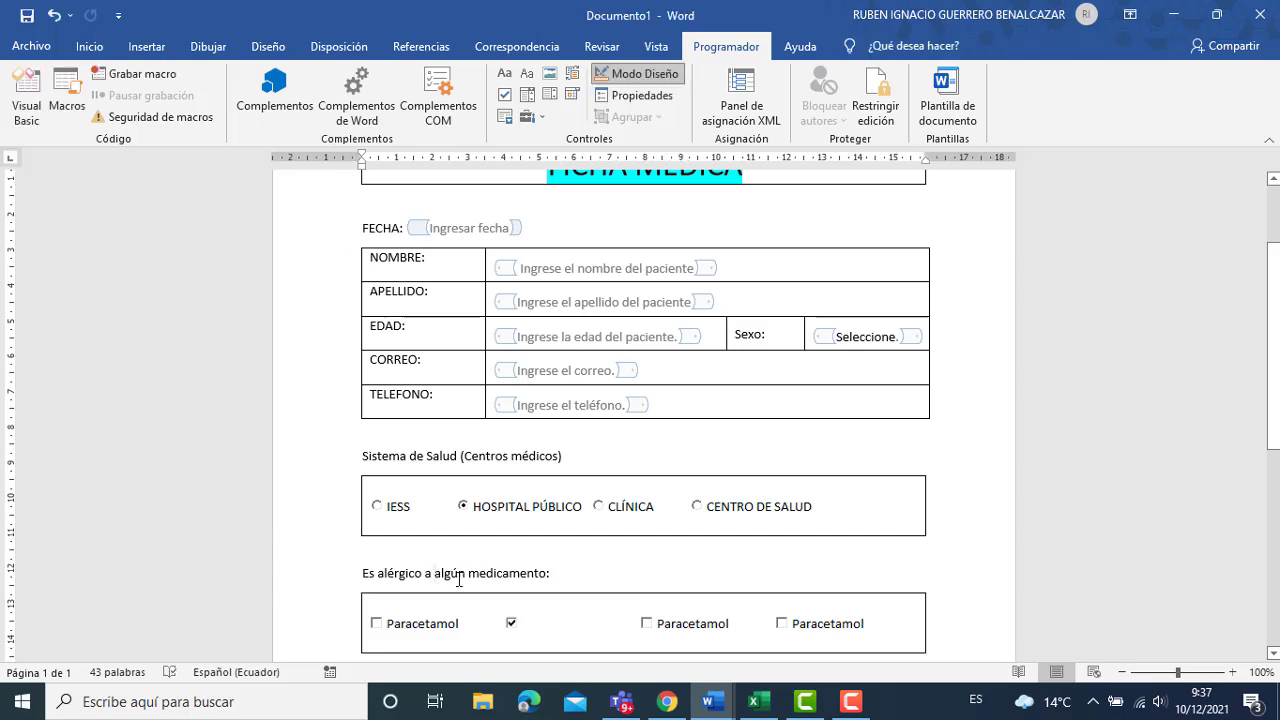
key(Delete)
key(Delete)
key(Delete)
key(Delete)
key(Delete)
key(Delete)
key(Delete)
key(Delete)
key(Delete)
key(Delete)
key(Delete)
key(Delete)
key(Delete)
key(Delete)
key(Delete)
key(Delete)
key(Delete)
key(Delete)
key(BackSpace)
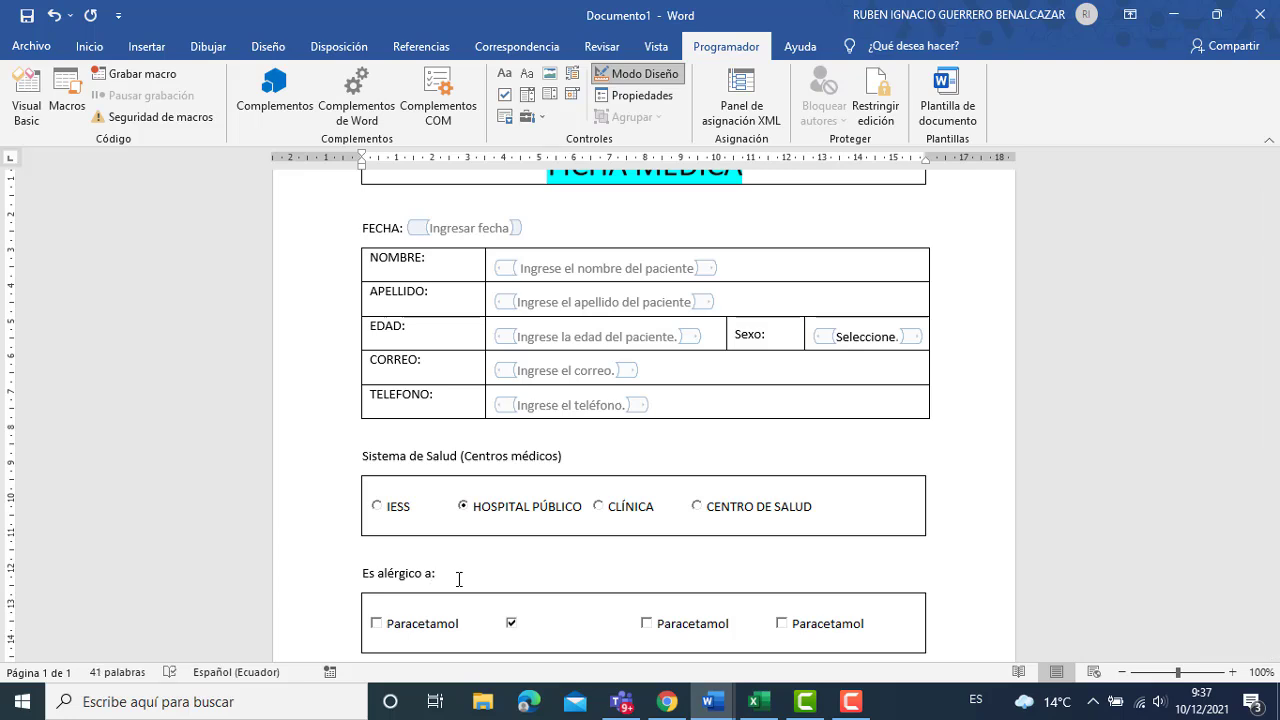
Reopen the ticked, unlabelled checkbox for caption editing.
click(537, 622)
right_click(537, 622)
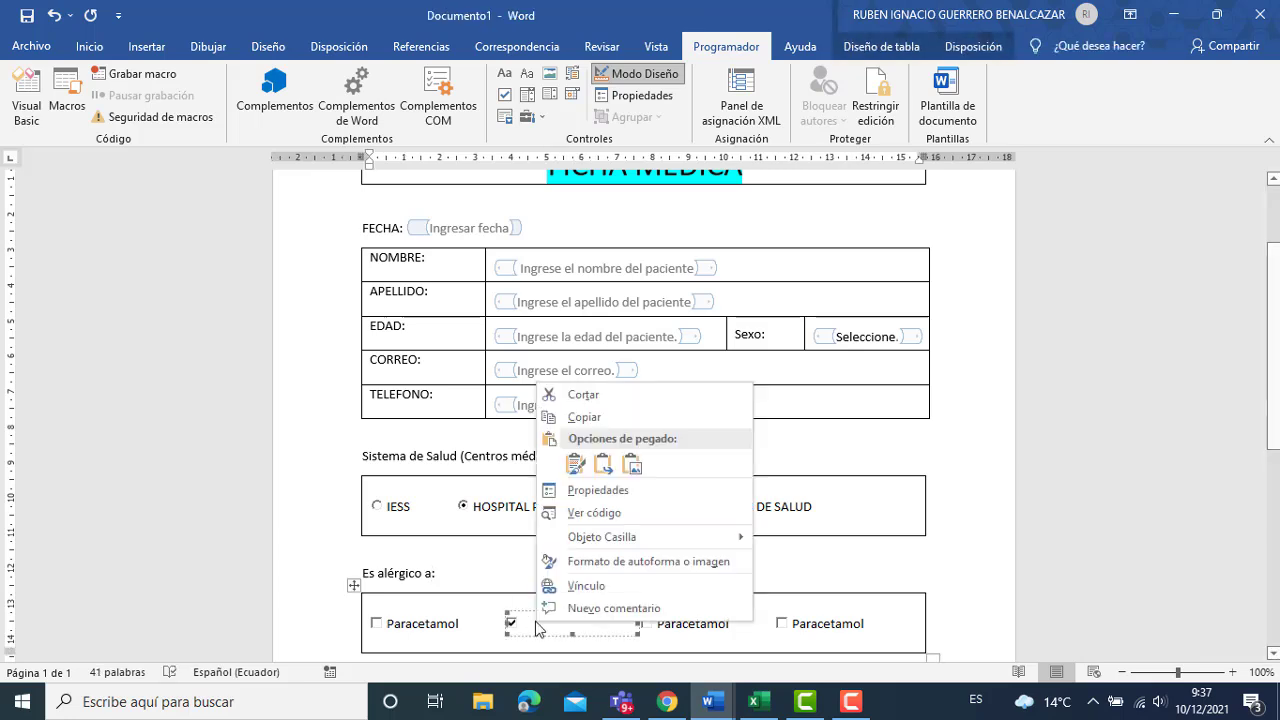
mouse_move(640, 533)
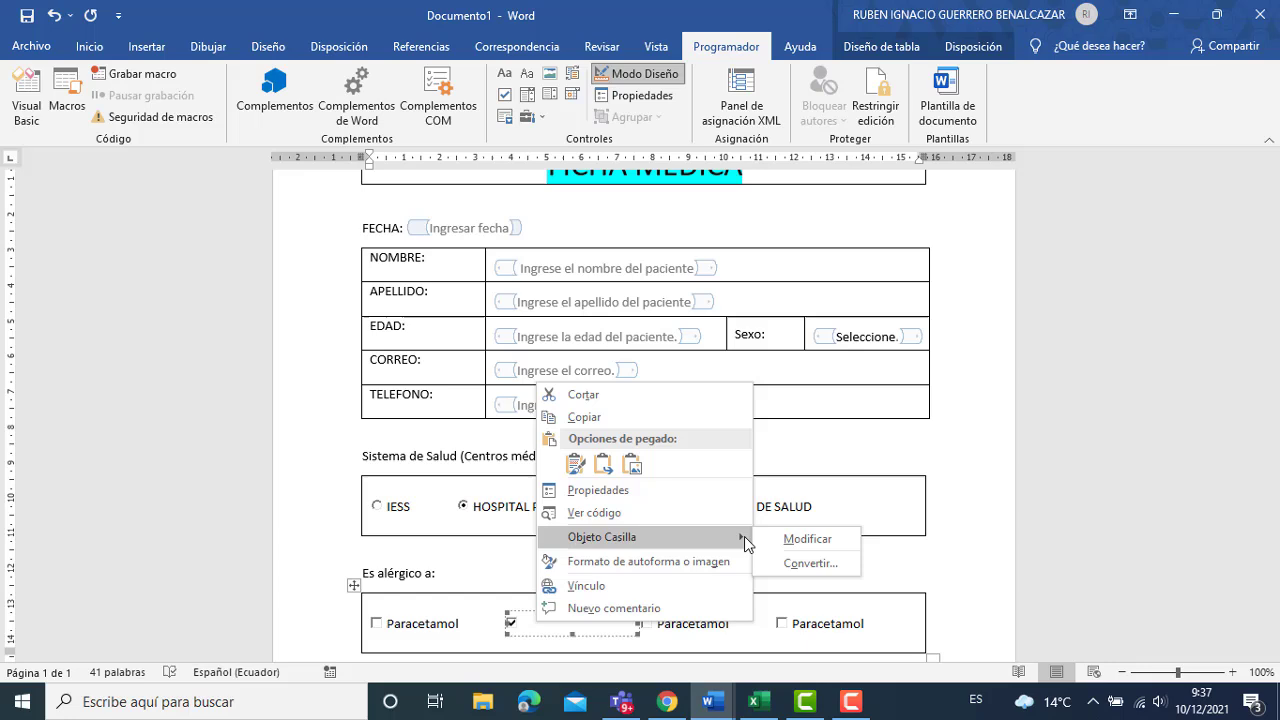
click(800, 539)
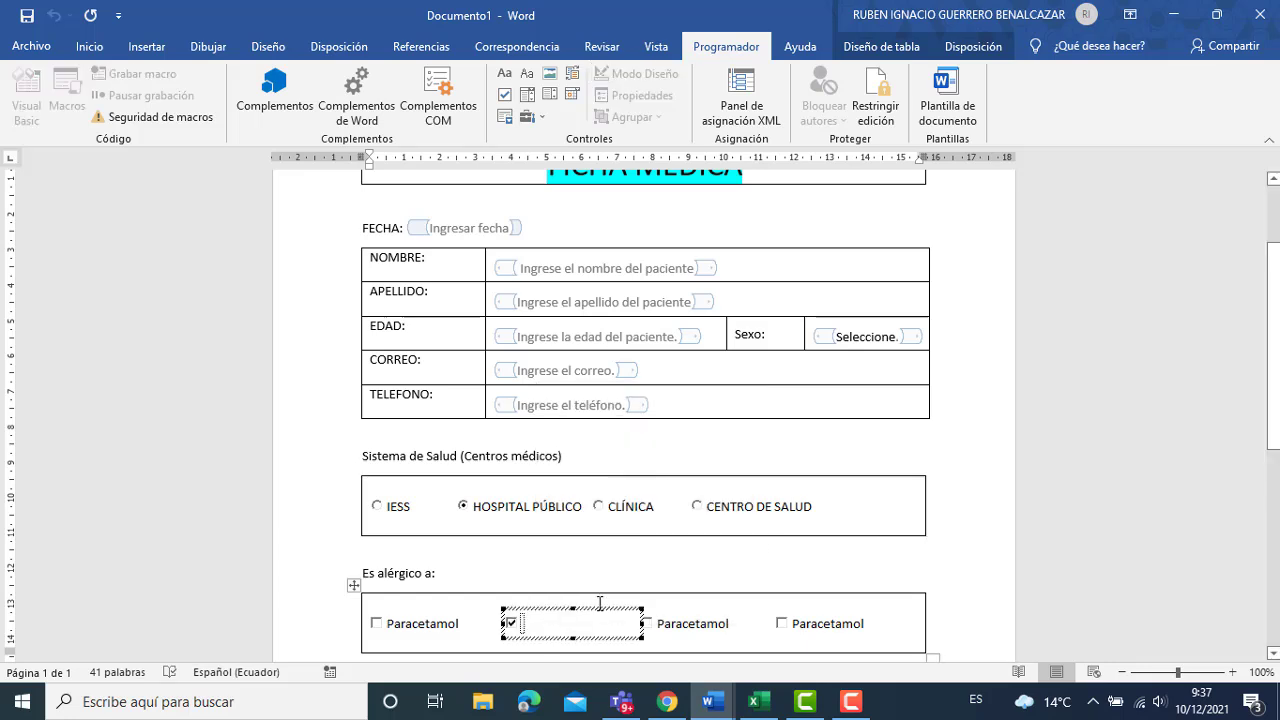
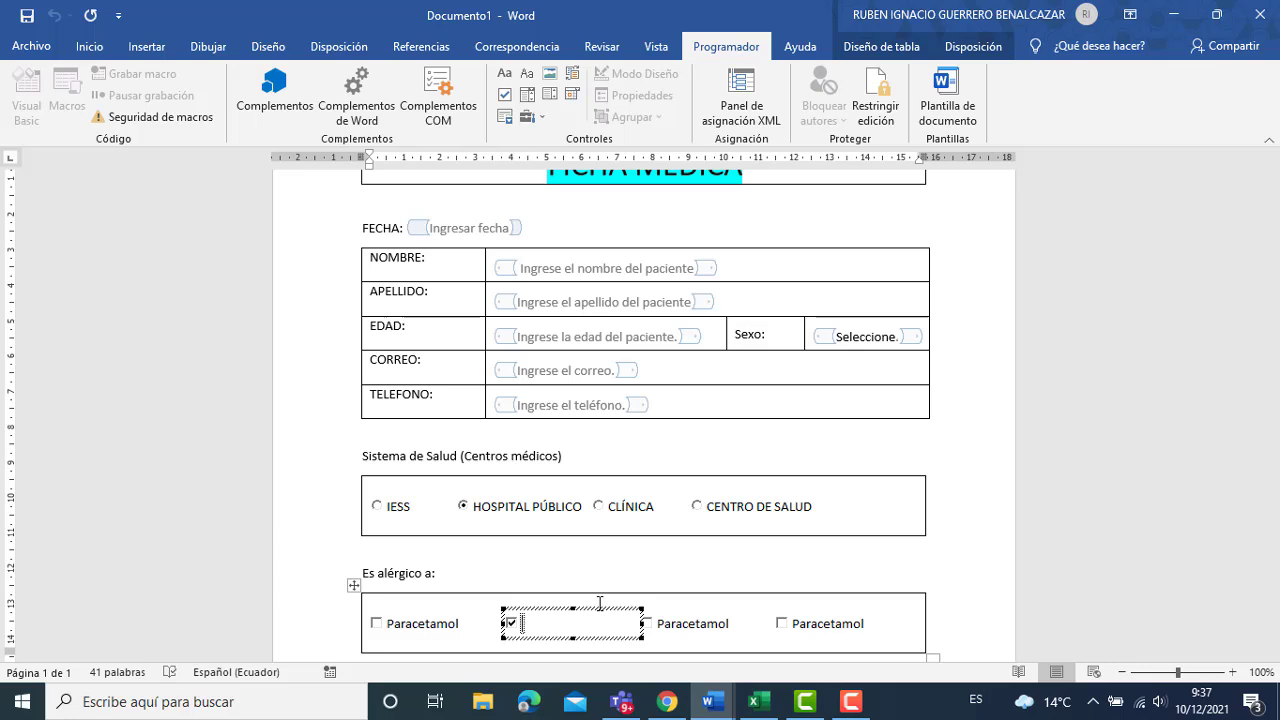
Caption the second allergy checkbox 'Acetaminofen' with a capital A.
text(acetami)
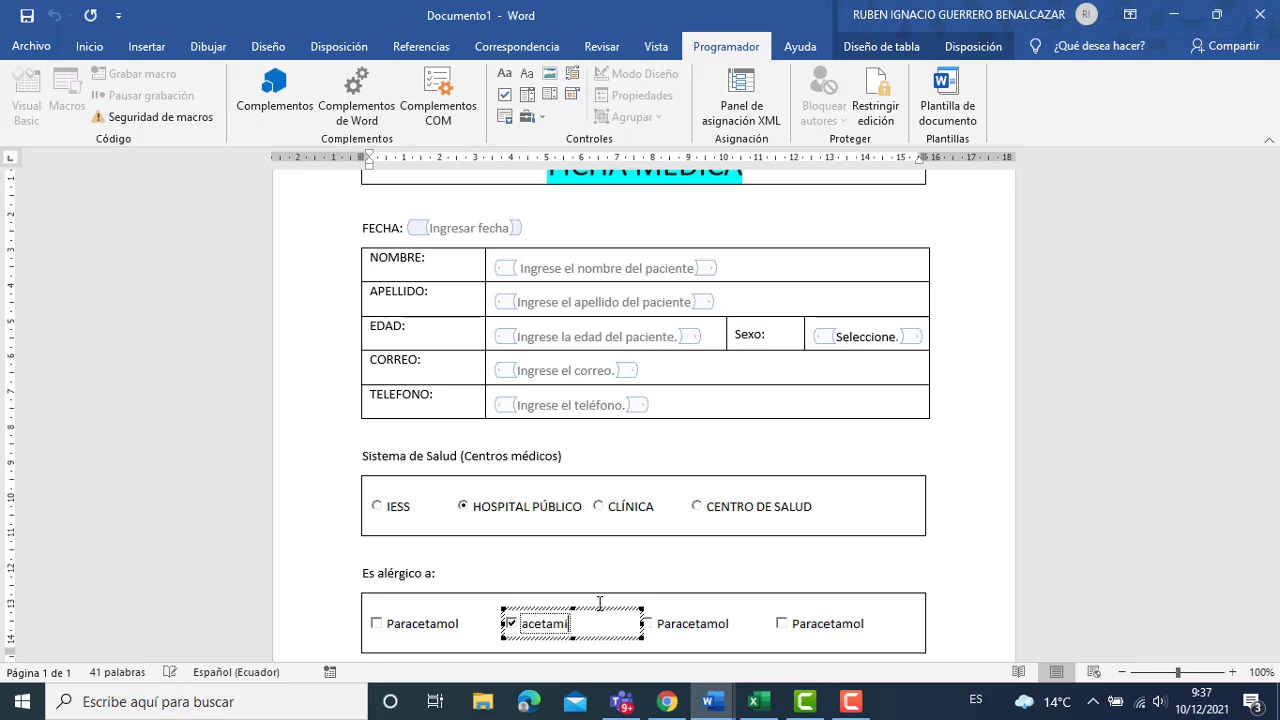
text(nofen)
key(Left)
key(Left)
key(Left)
key(Left)
key(Left)
key(Left)
key(Left)
key(BackSpace)
text(A)
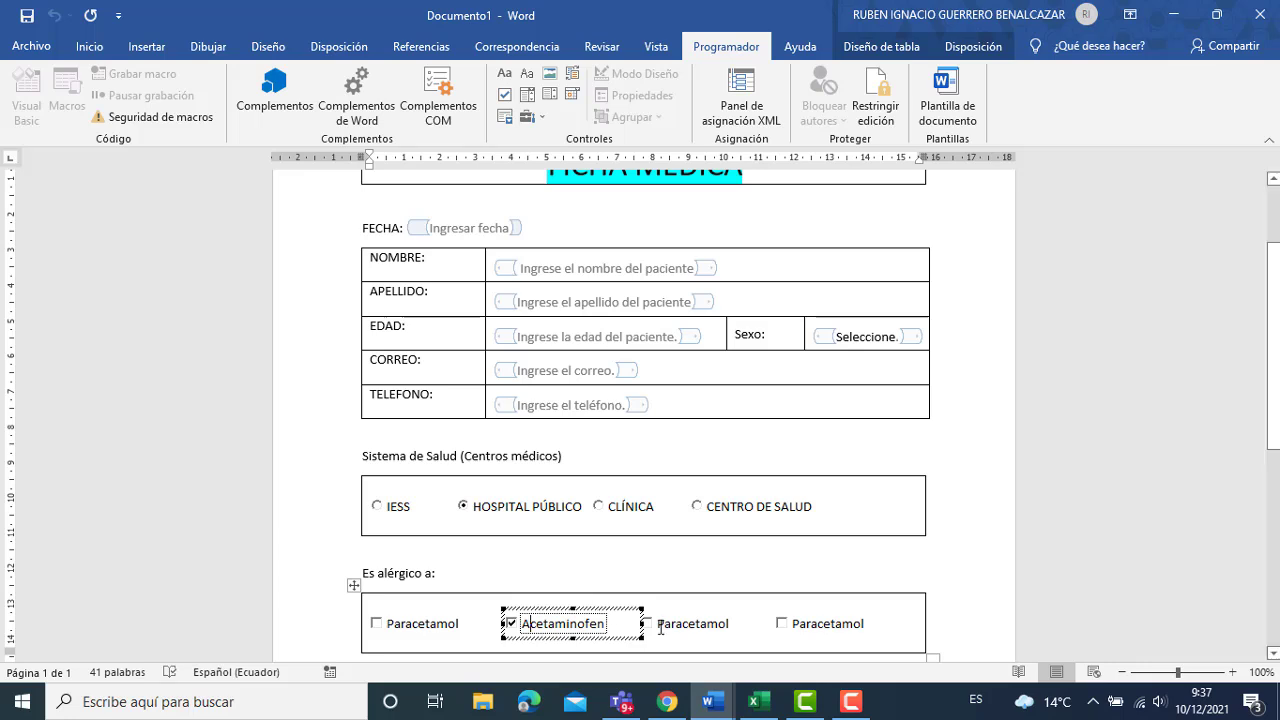
Relabel the third allergy checkbox from Paracetamol to 'Diclofenaco'.
click(676, 627)
right_click(678, 628)
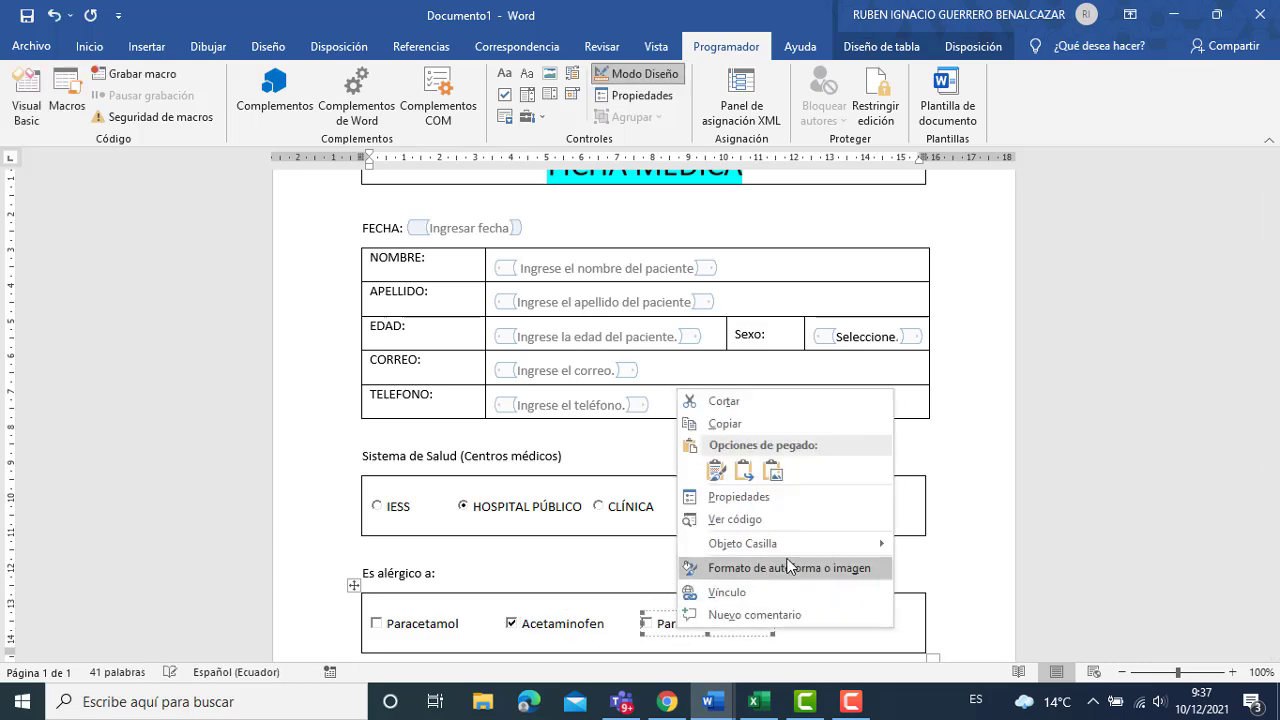
mouse_move(791, 543)
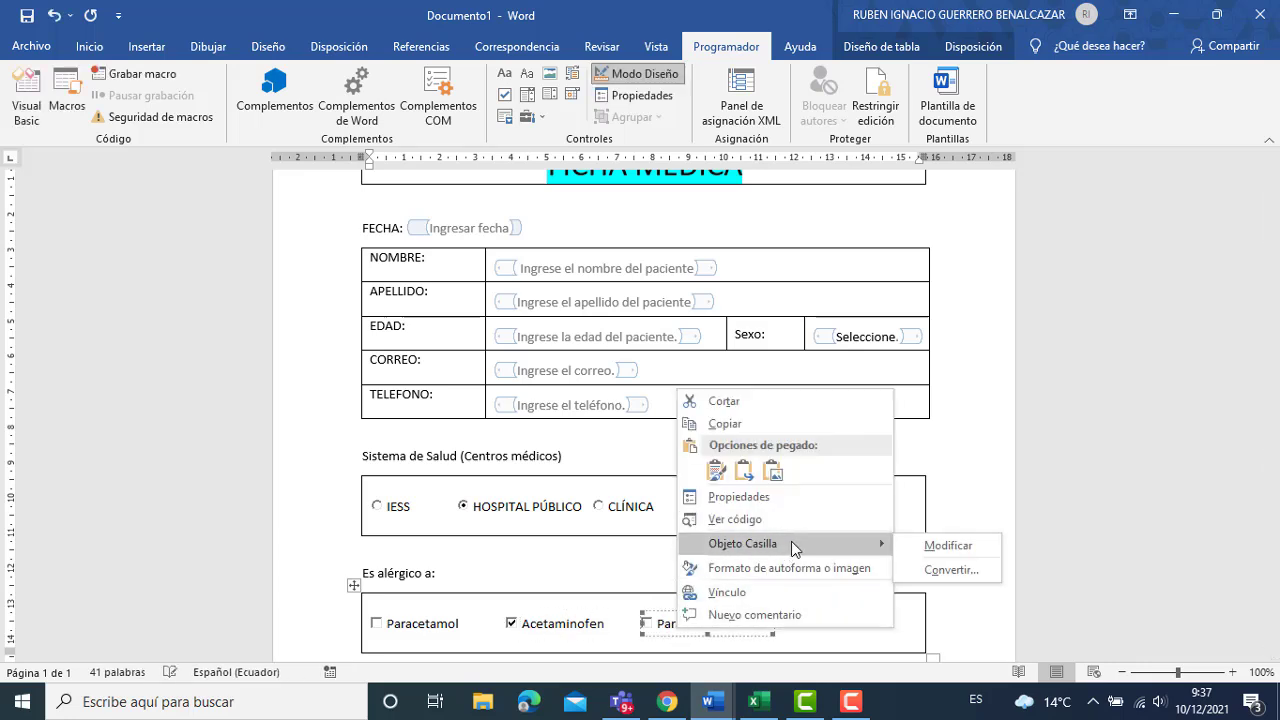
click(919, 544)
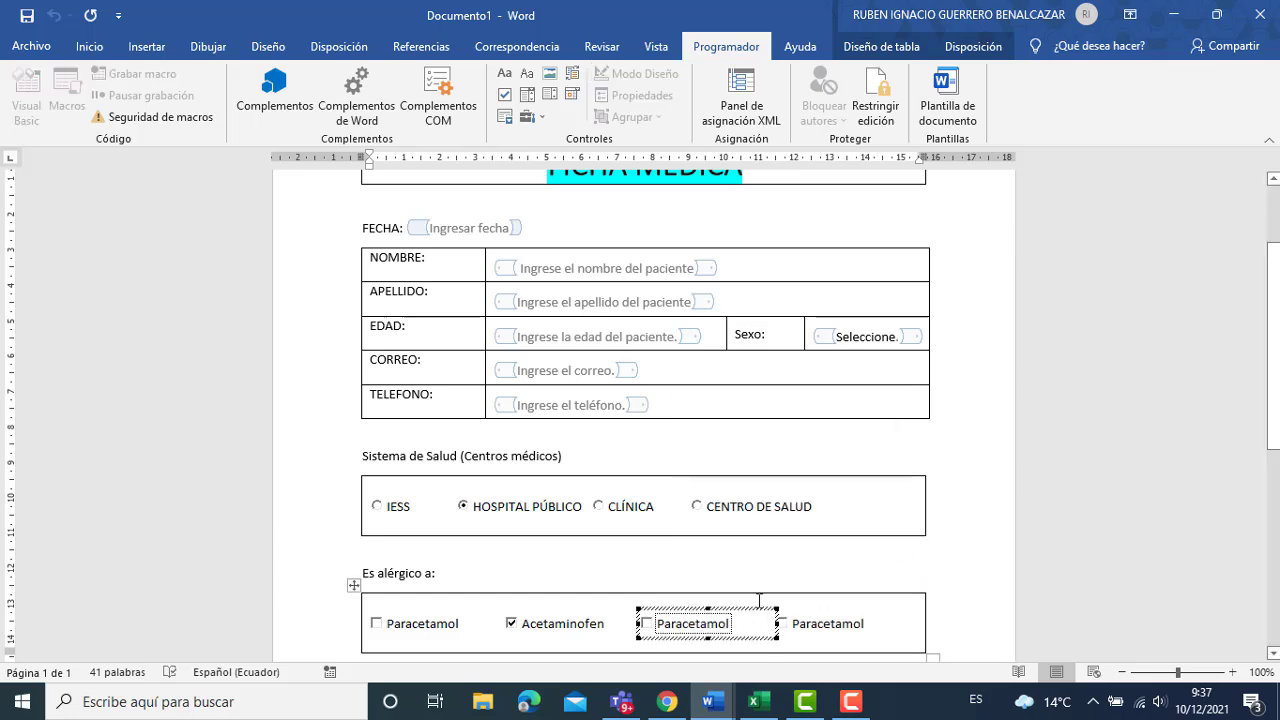
key(Delete)
key(Delete)
key(Delete)
key(Delete)
key(Delete)
key(Delete)
key(Delete)
key(Delete)
key(Delete)
key(Delete)
key(Delete)
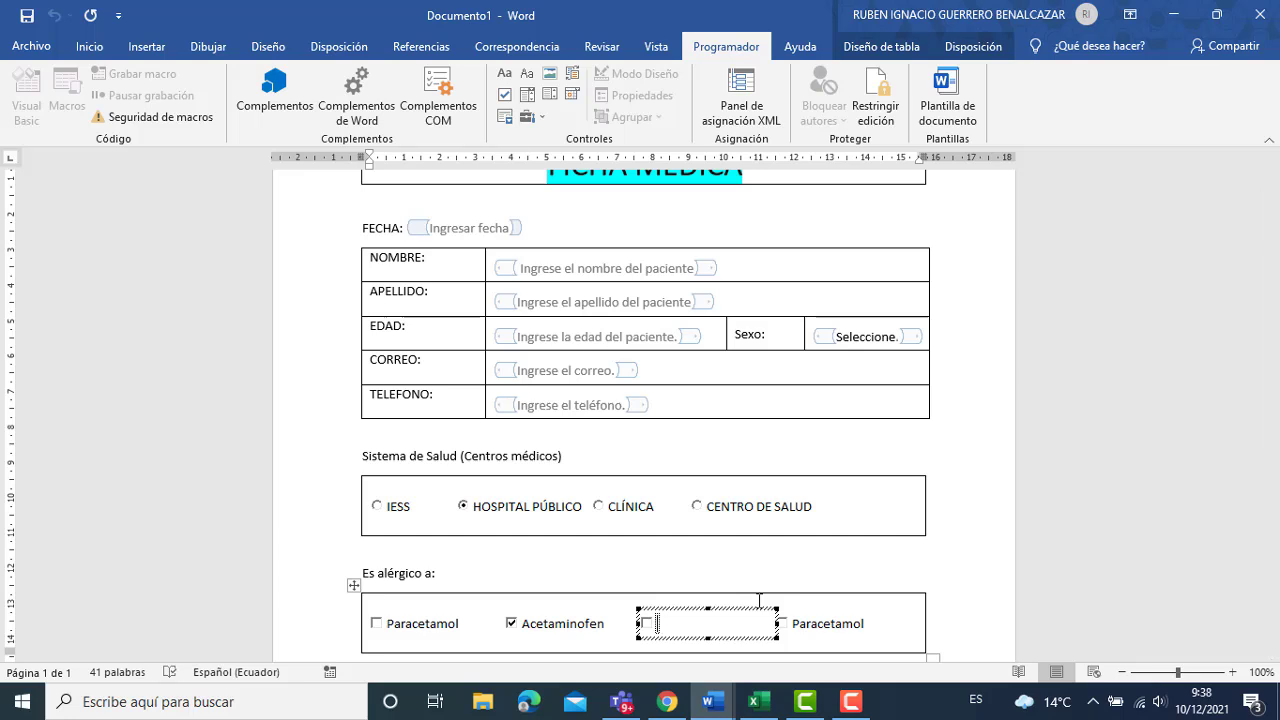
text(Diclofenaco)
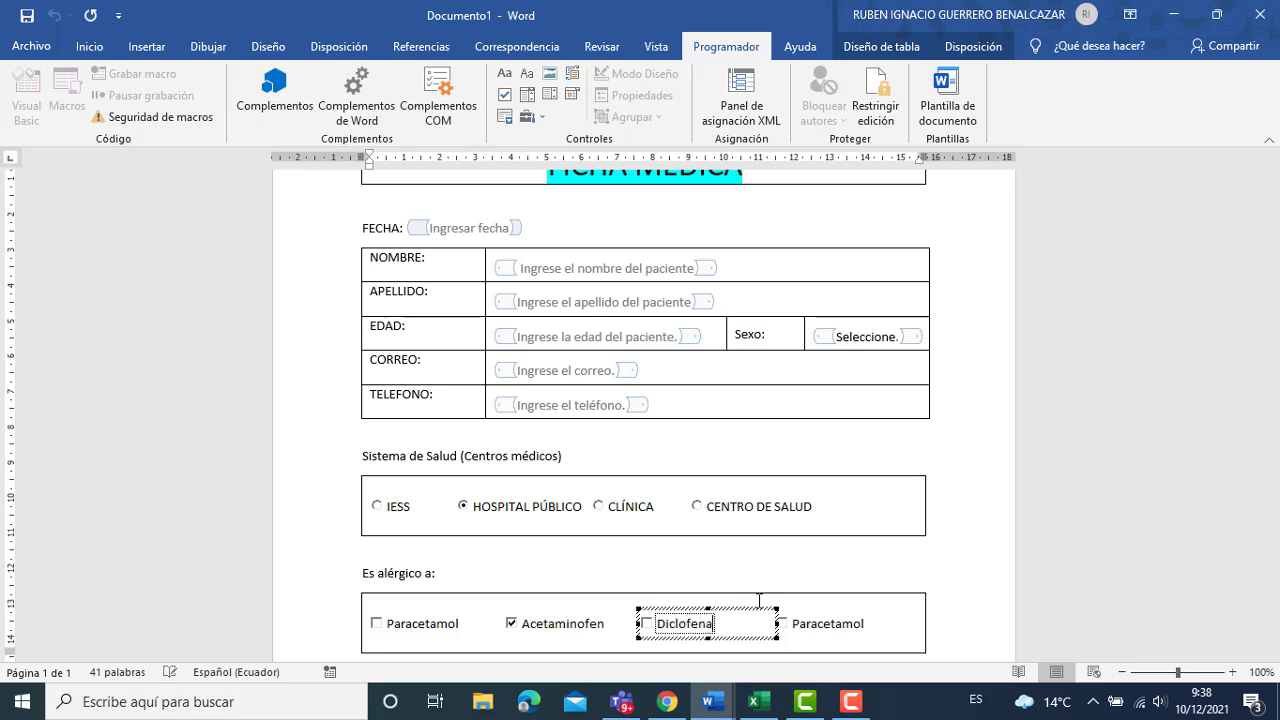
Relabel the last allergy checkbox as 'Otros' and finish editing.
click(841, 622)
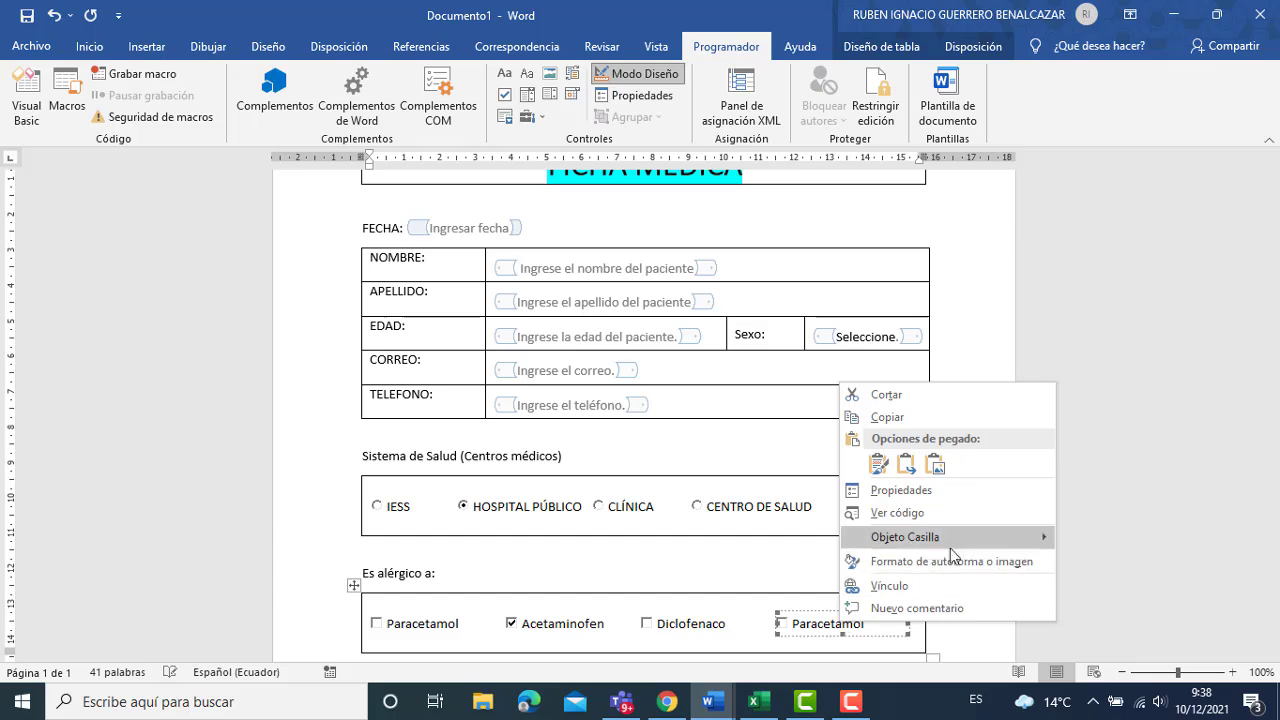
mouse_move(968, 536)
click(1088, 537)
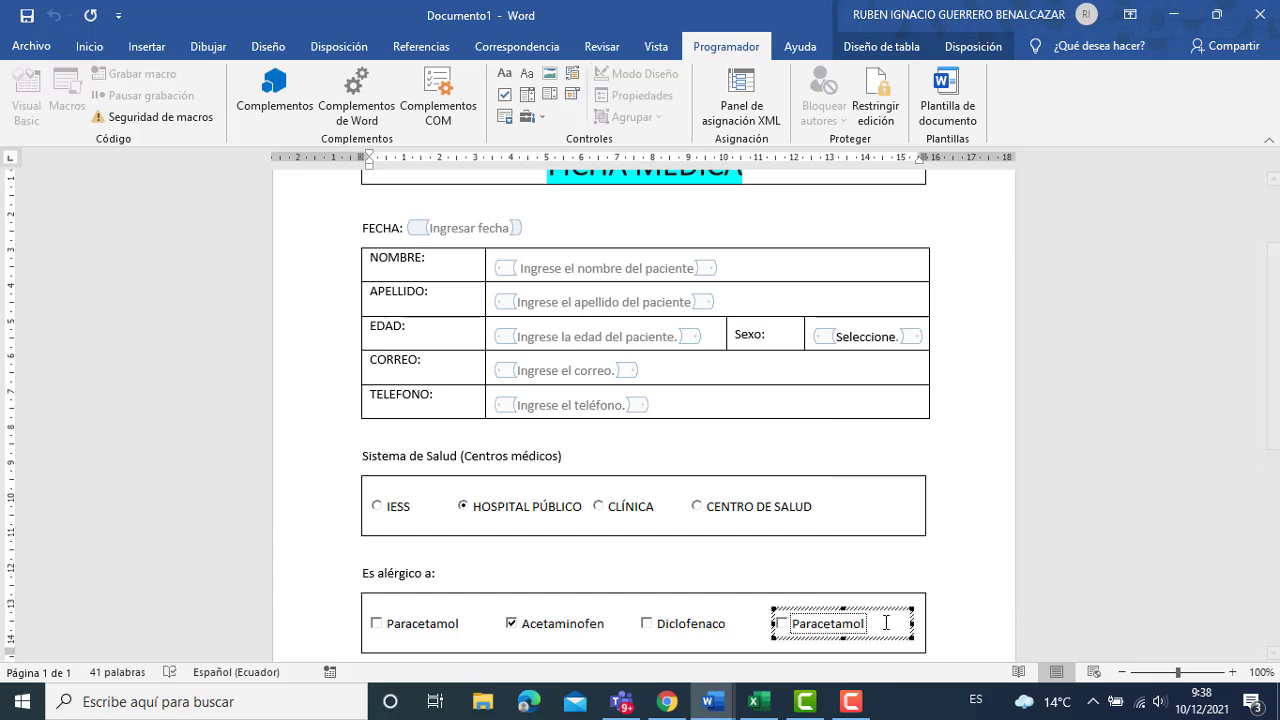
key(BackSpace)
key(BackSpace)
key(BackSpace)
key(BackSpace)
key(BackSpace)
key(BackSpace)
key(BackSpace)
key(BackSpace)
key(BackSpace)
key(BackSpace)
key(BackSpace)
text(p)
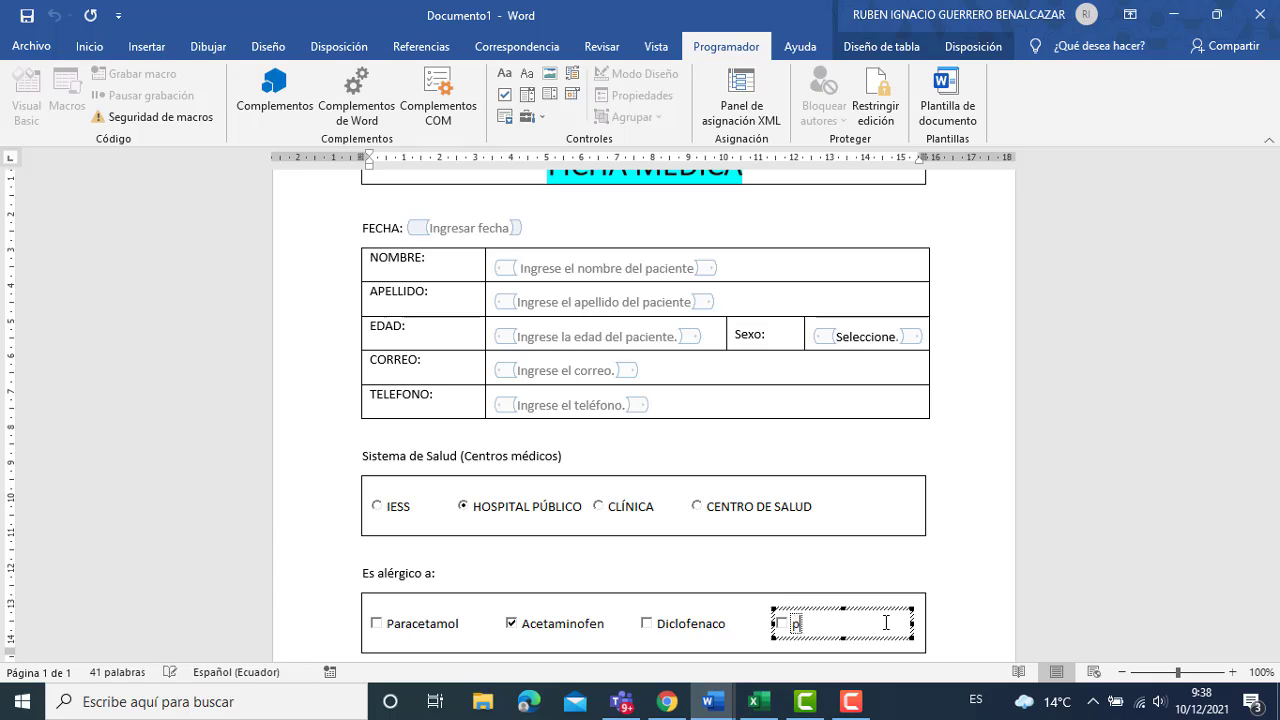
text(tros)
key(BackSpace)
text(O)
click(979, 554)
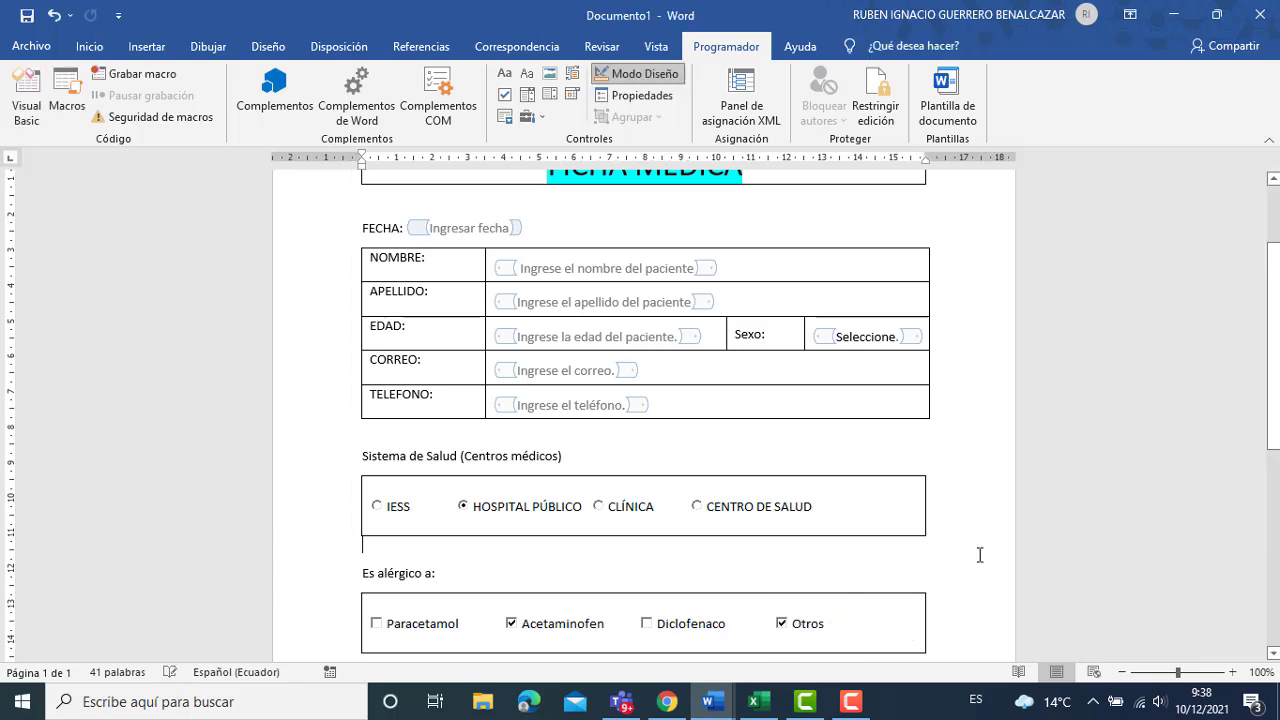
Exit design mode and type the heading 'Grupo sanguíneo' below the allergy box.
click(659, 83)
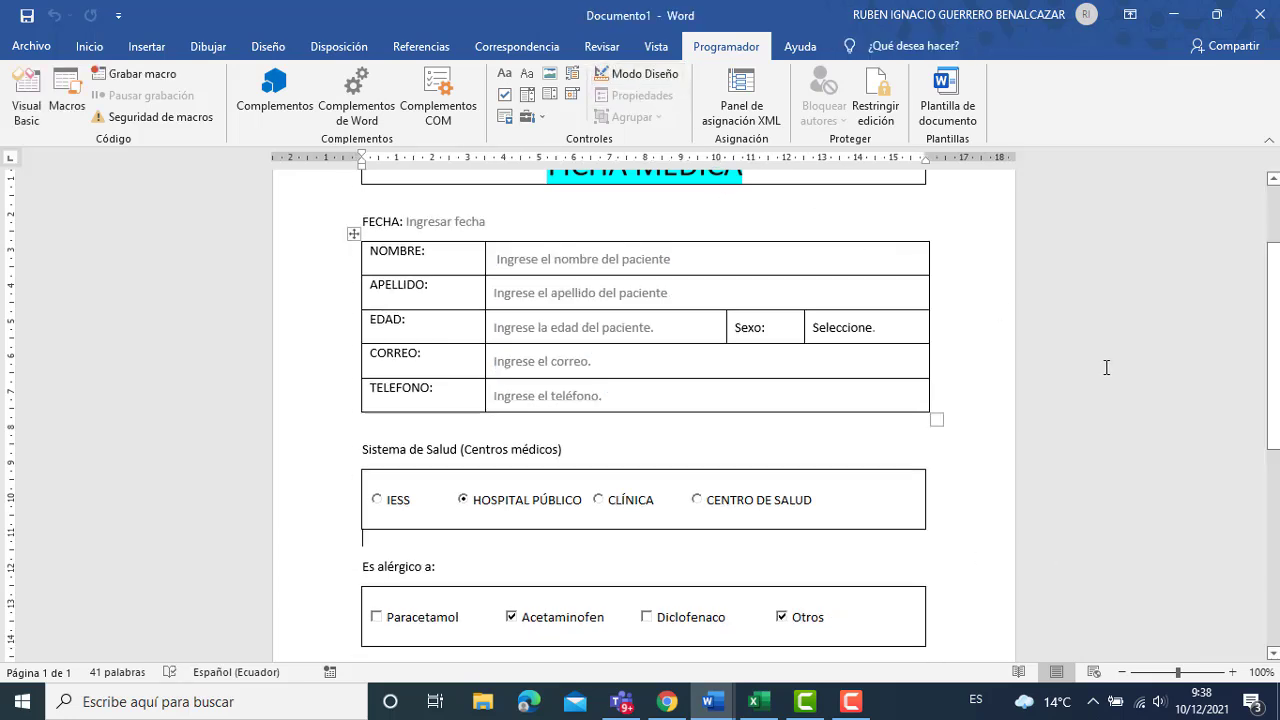
drag(1277, 380, 1277, 446)
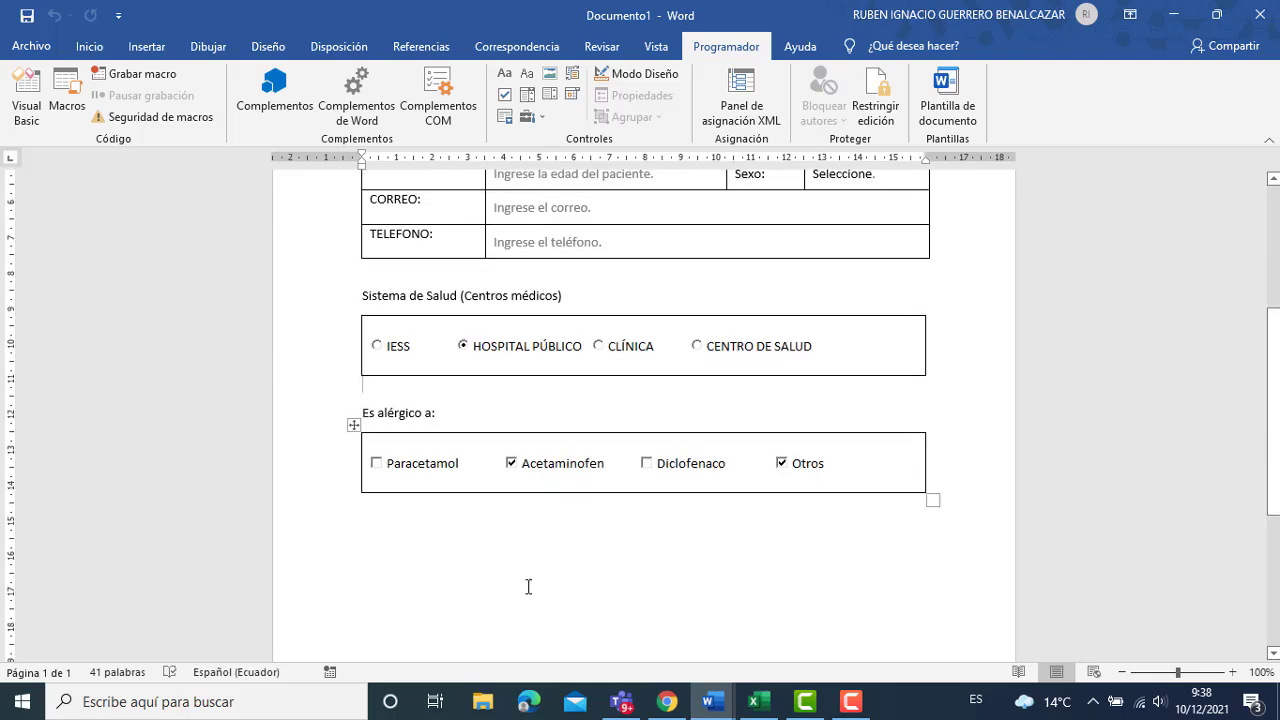
click(382, 535)
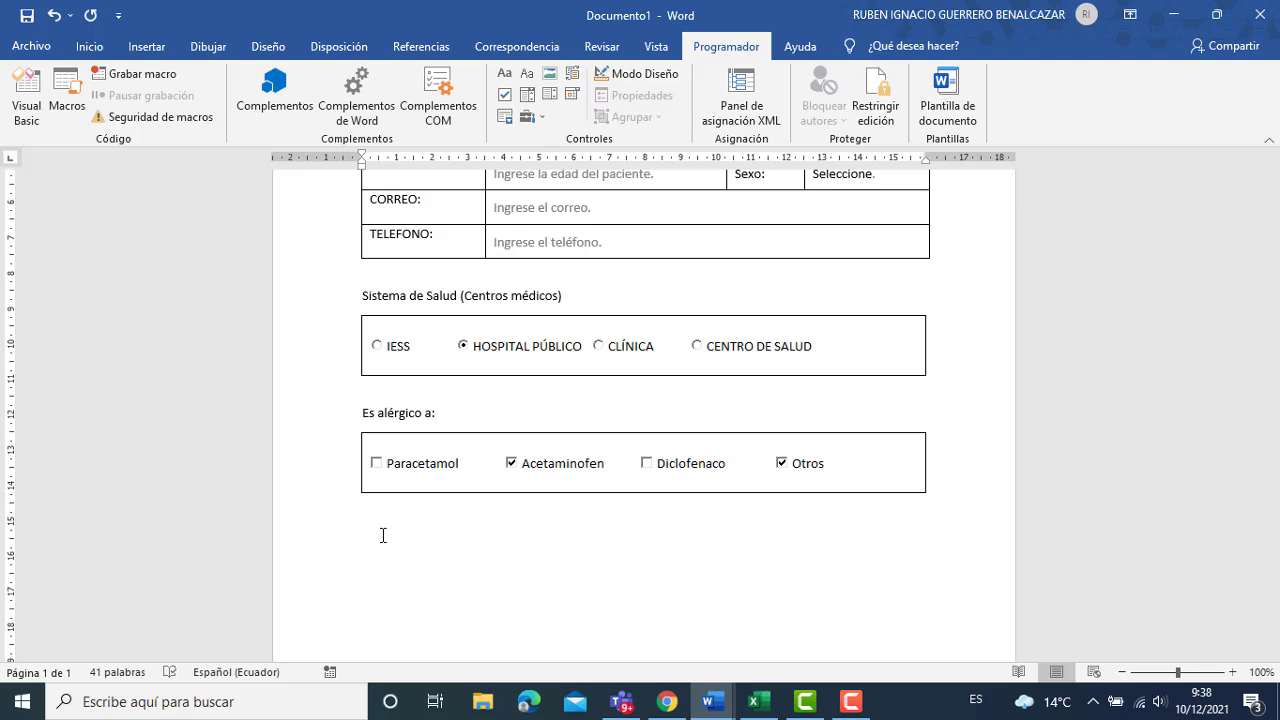
text(Grupo sanguíneo)
Insert a taller 1x1 table under the Grupo sanguíneo heading.
click(146, 47)
click(146, 76)
click(149, 162)
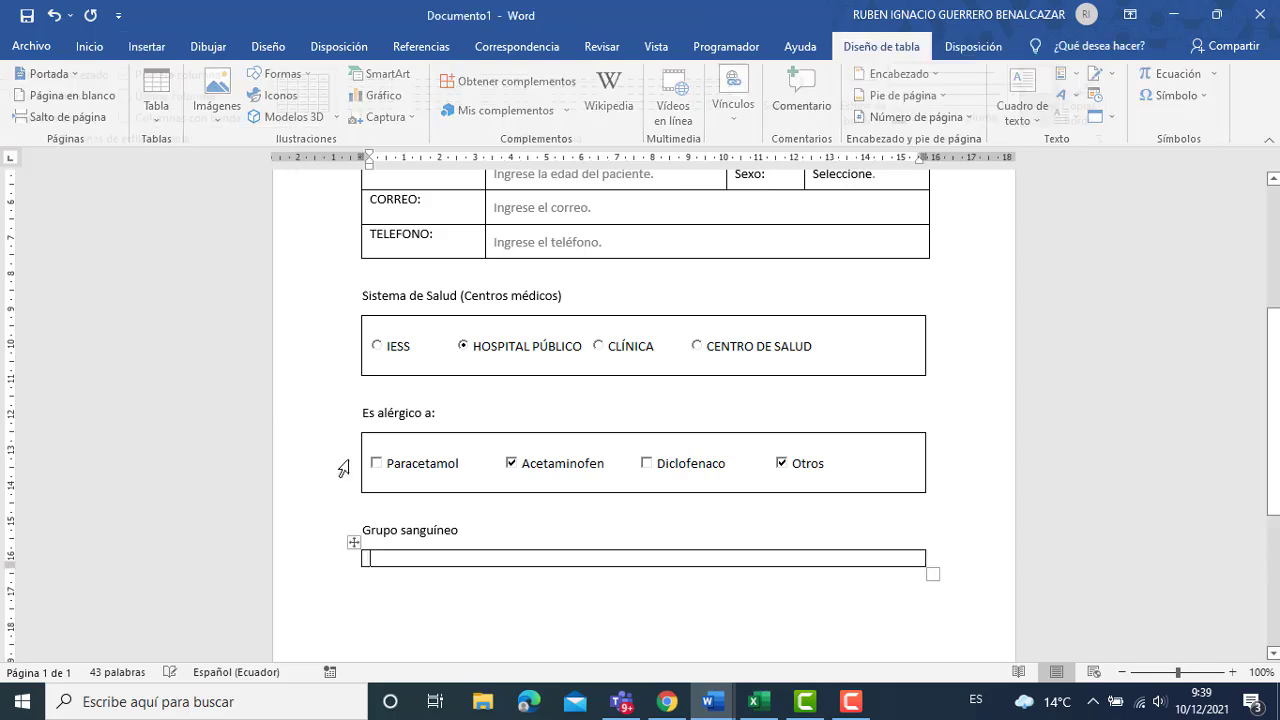
key(Return)
key(Return)
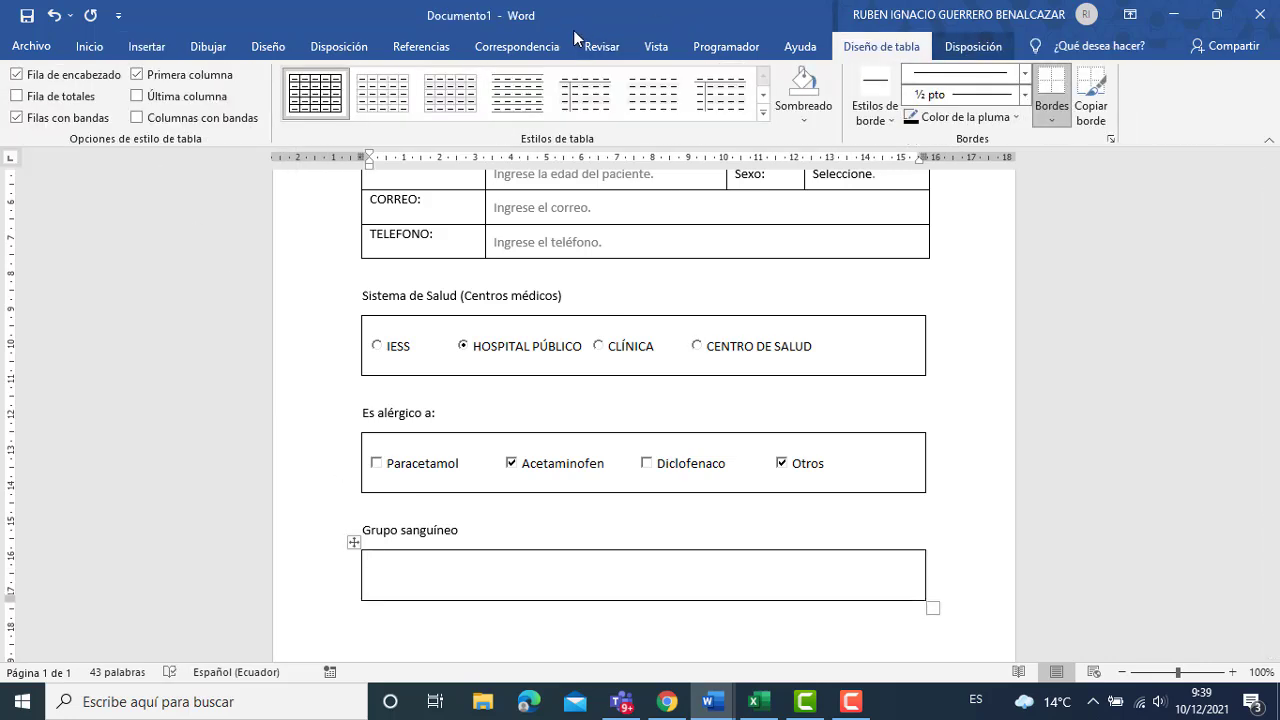
Add an ActiveX option button to the cell and paste extra copies beside it.
click(746, 47)
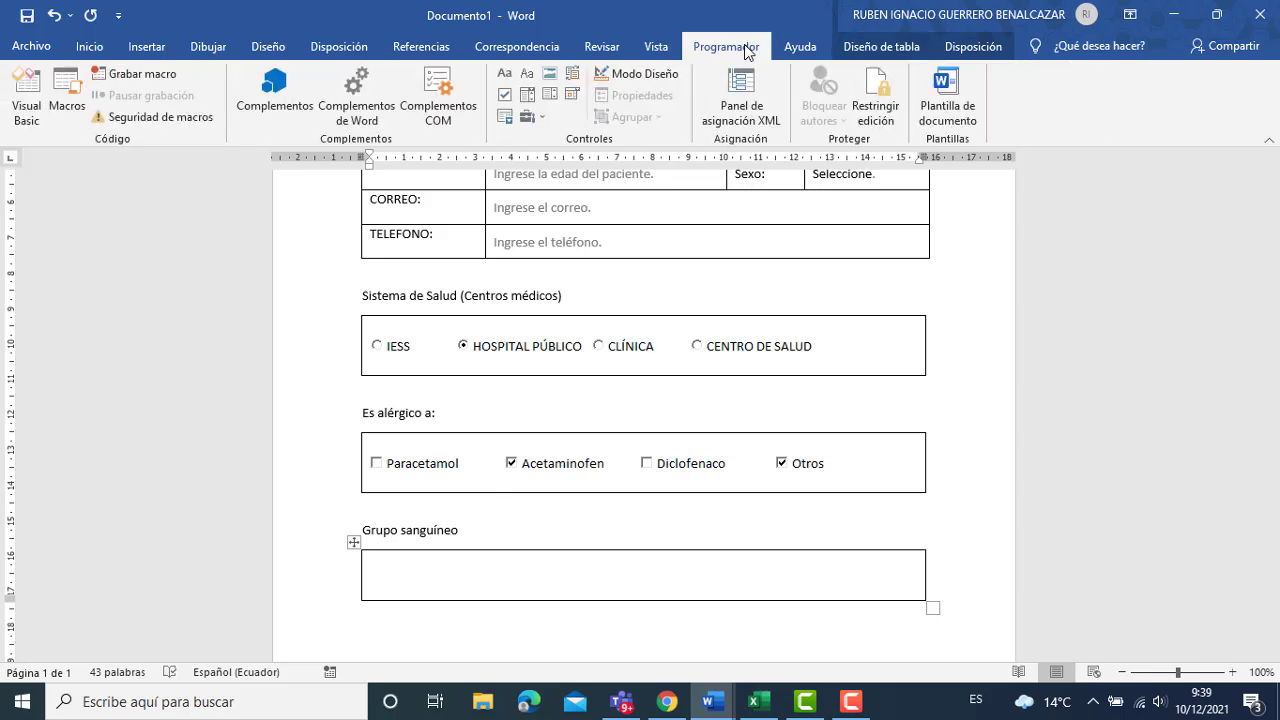
click(530, 116)
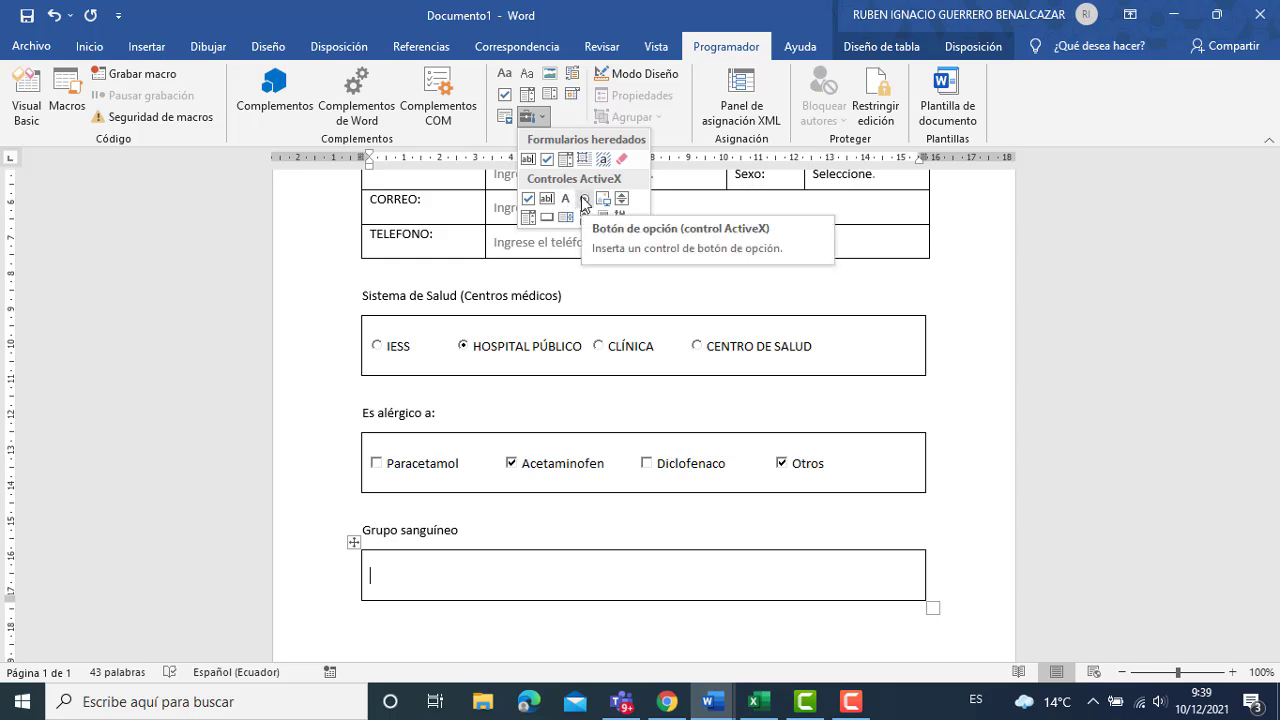
click(585, 199)
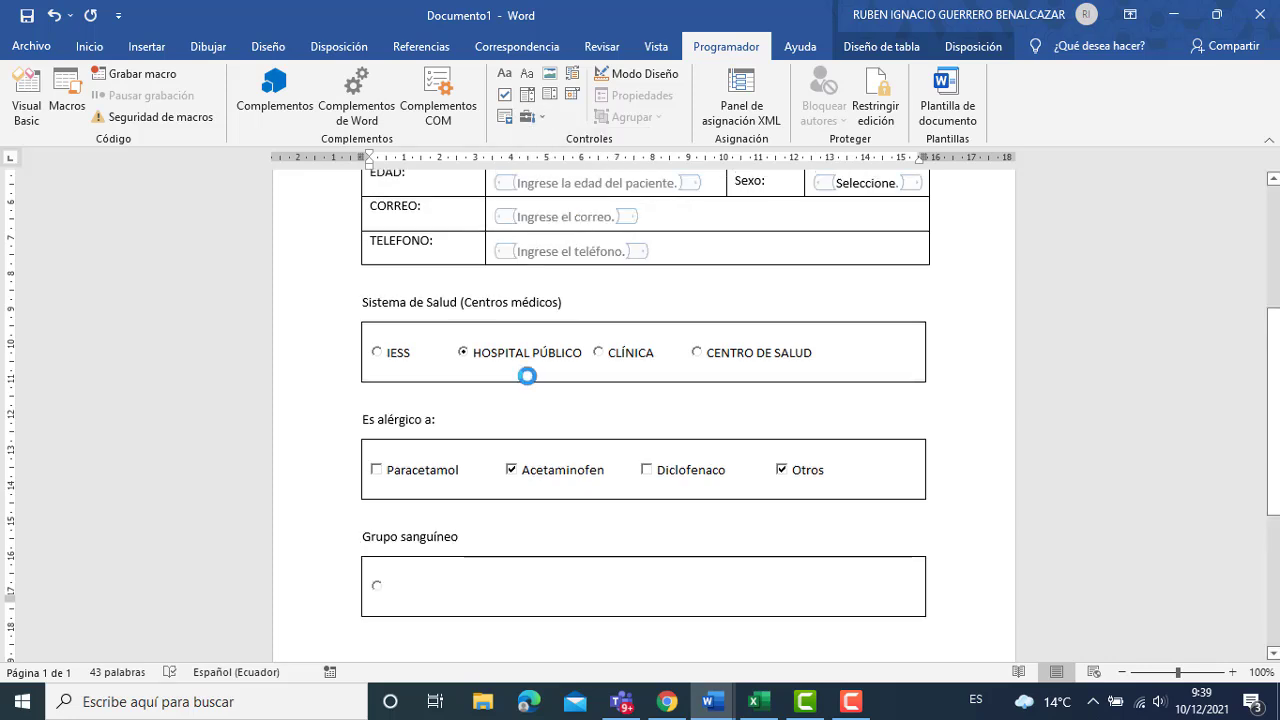
right_click(485, 592)
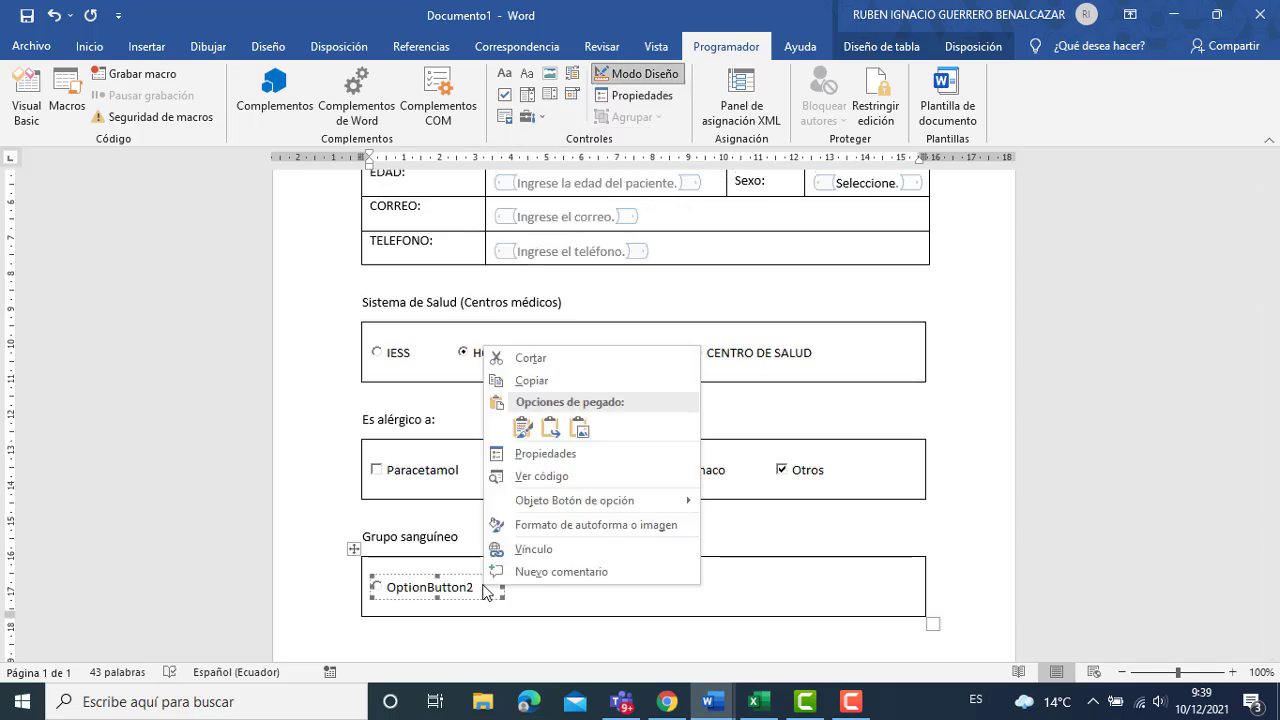
click(461, 580)
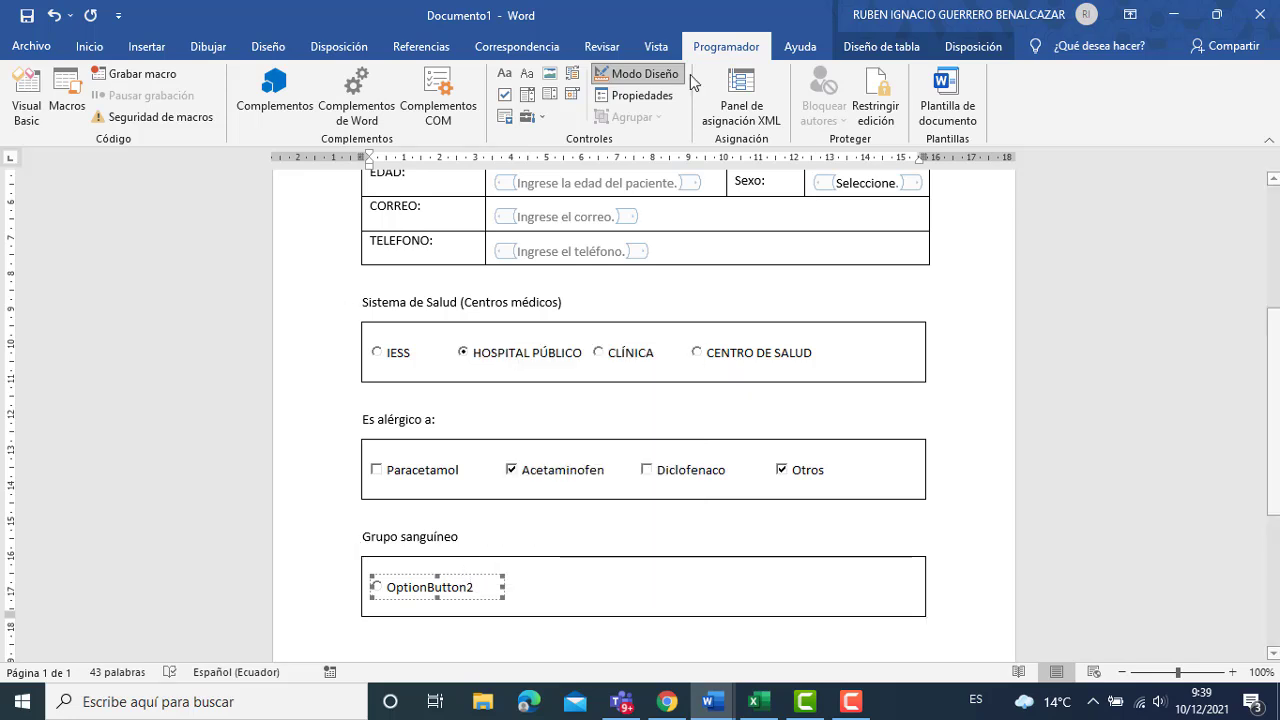
click(491, 573)
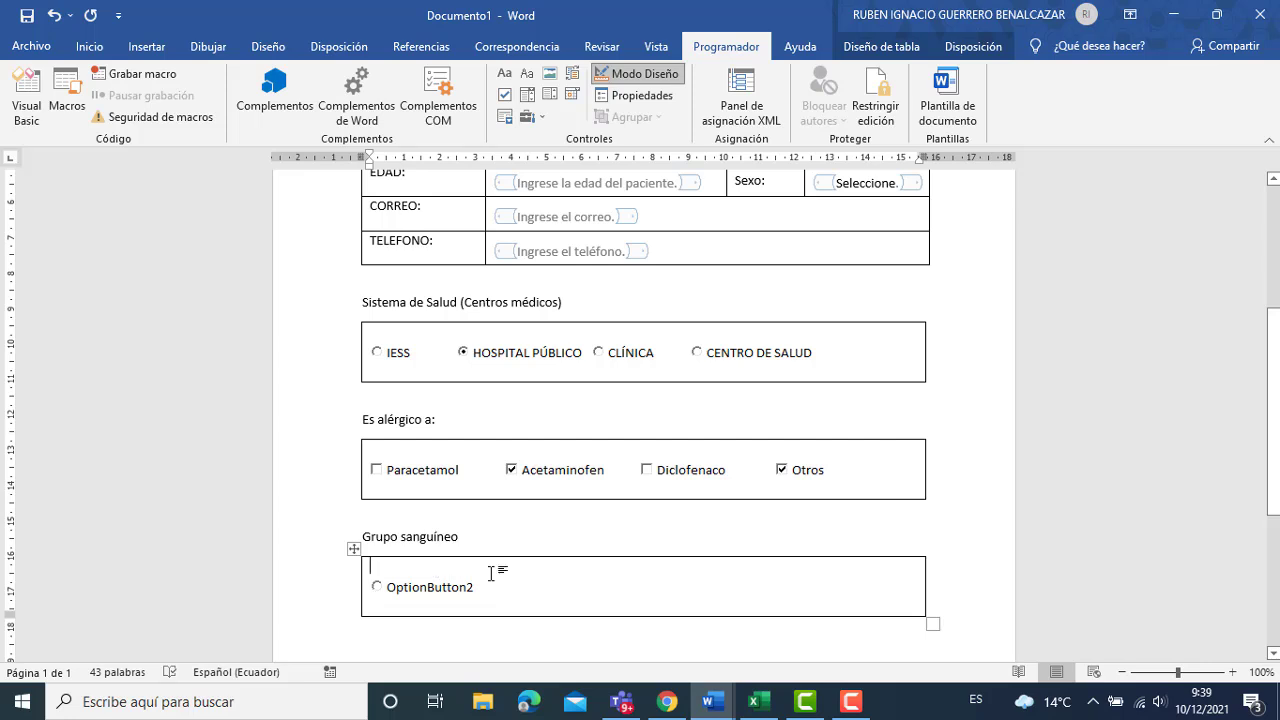
click(433, 592)
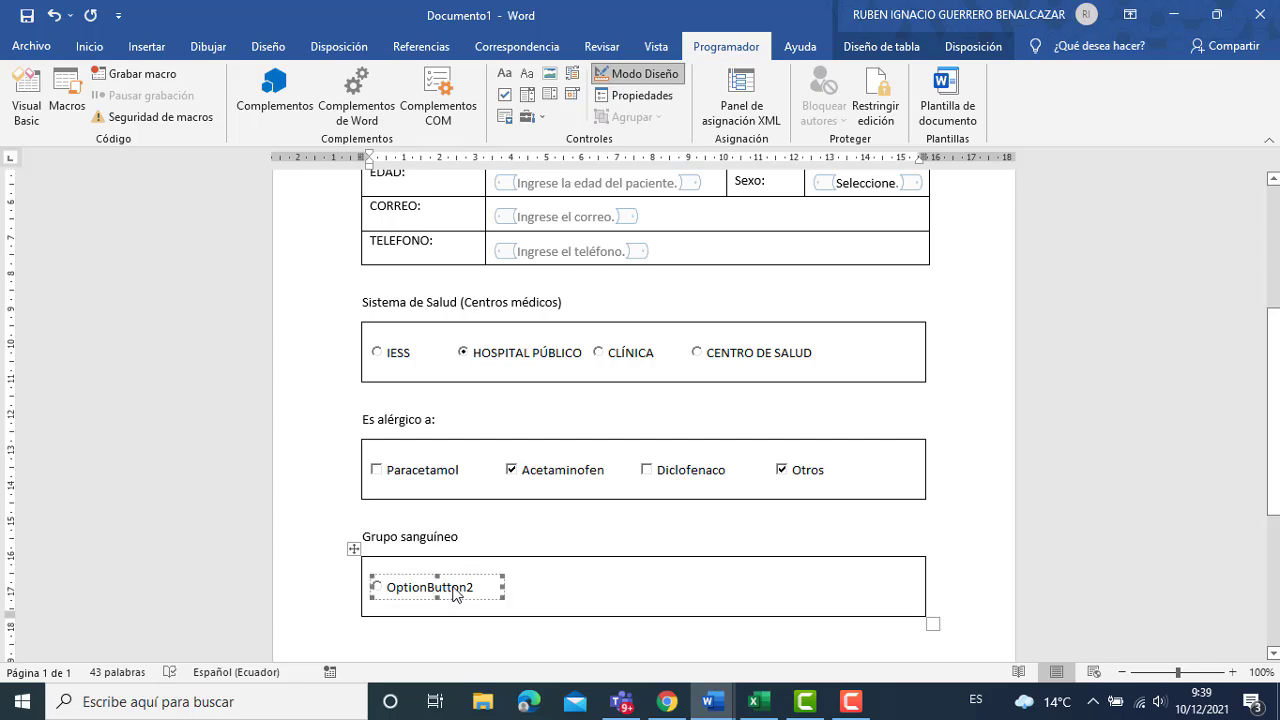
key(ctrl+v)
key(ctrl+v)
key(ctrl+v)
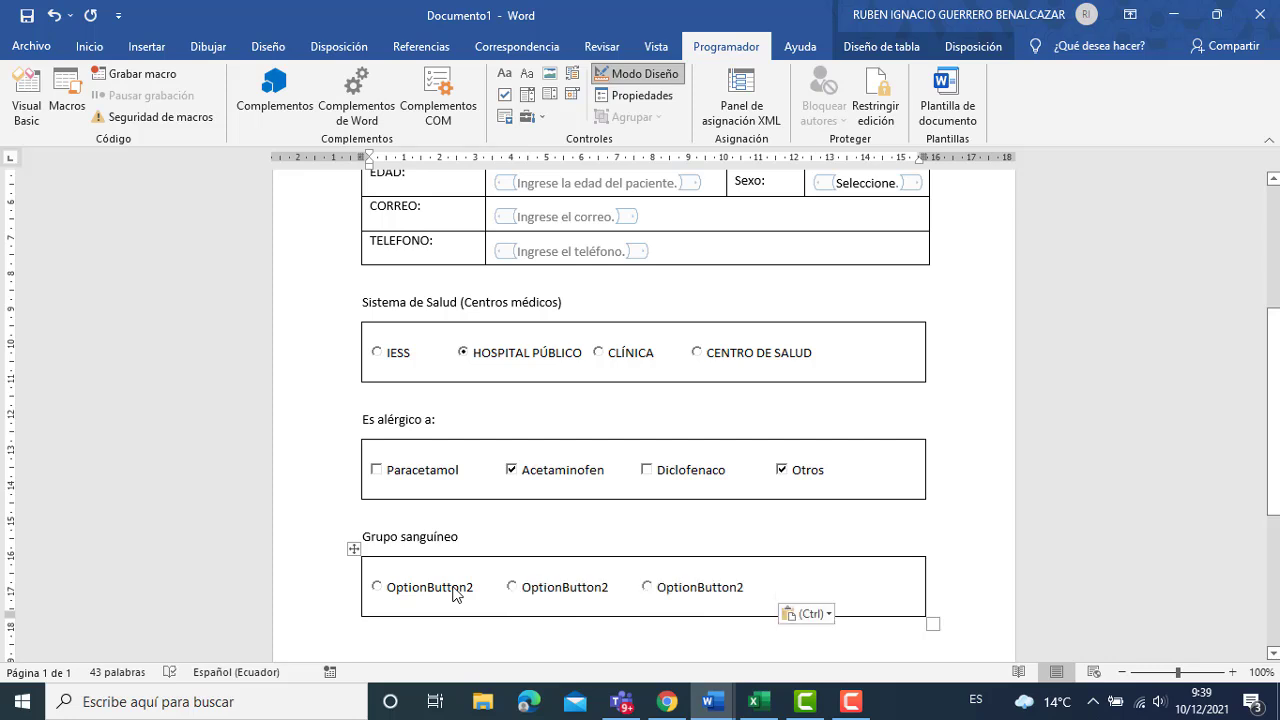
key(ctrl+v)
Caption the first blood-group option button 'O +'.
click(396, 586)
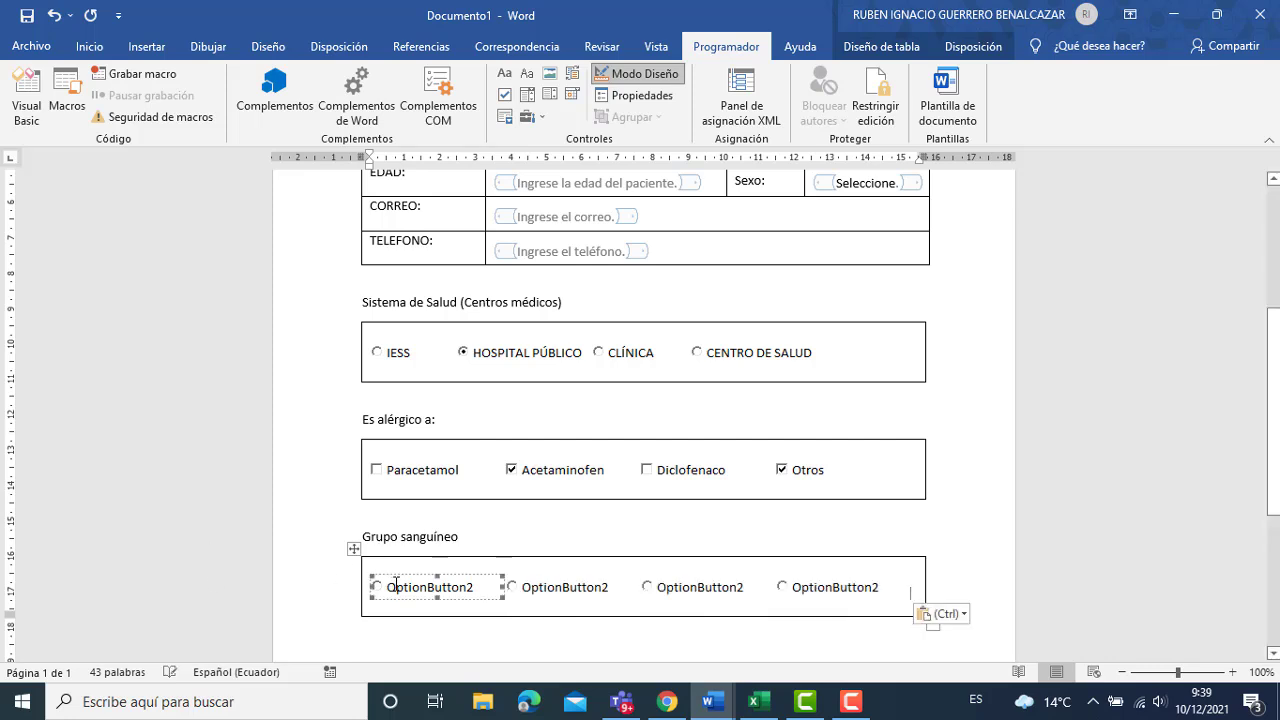
right_click(462, 584)
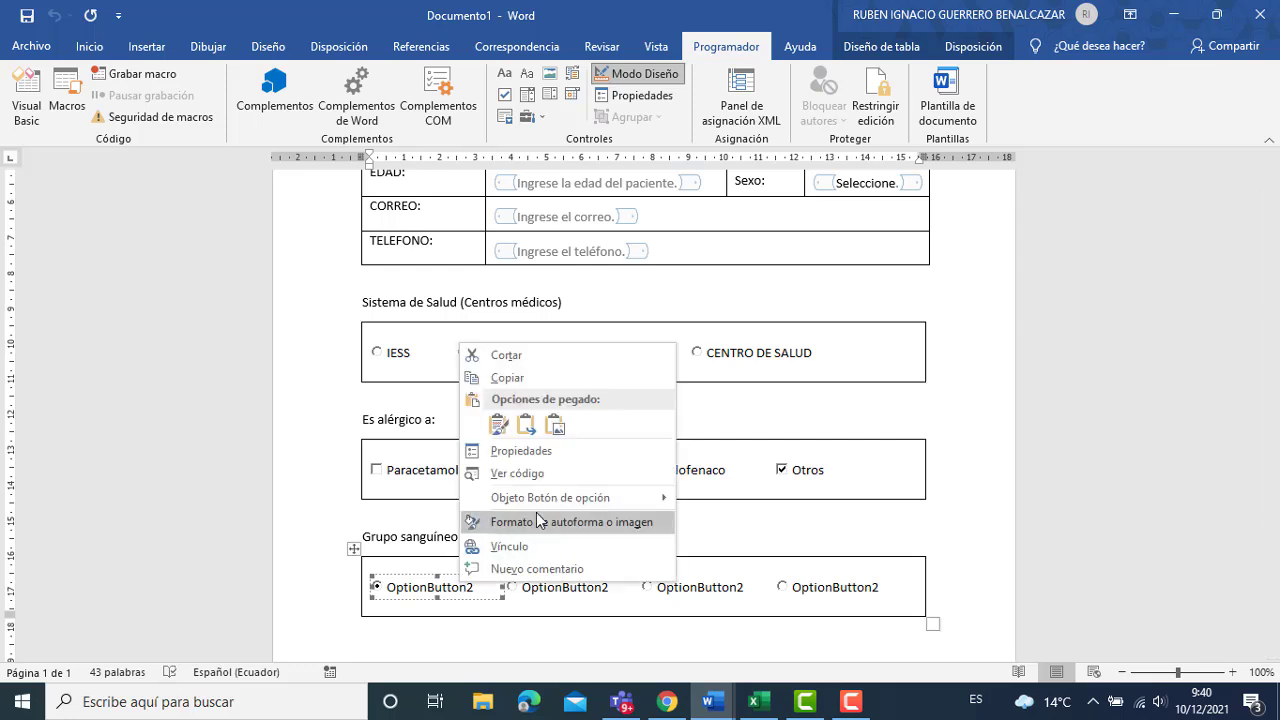
mouse_move(600, 497)
click(744, 500)
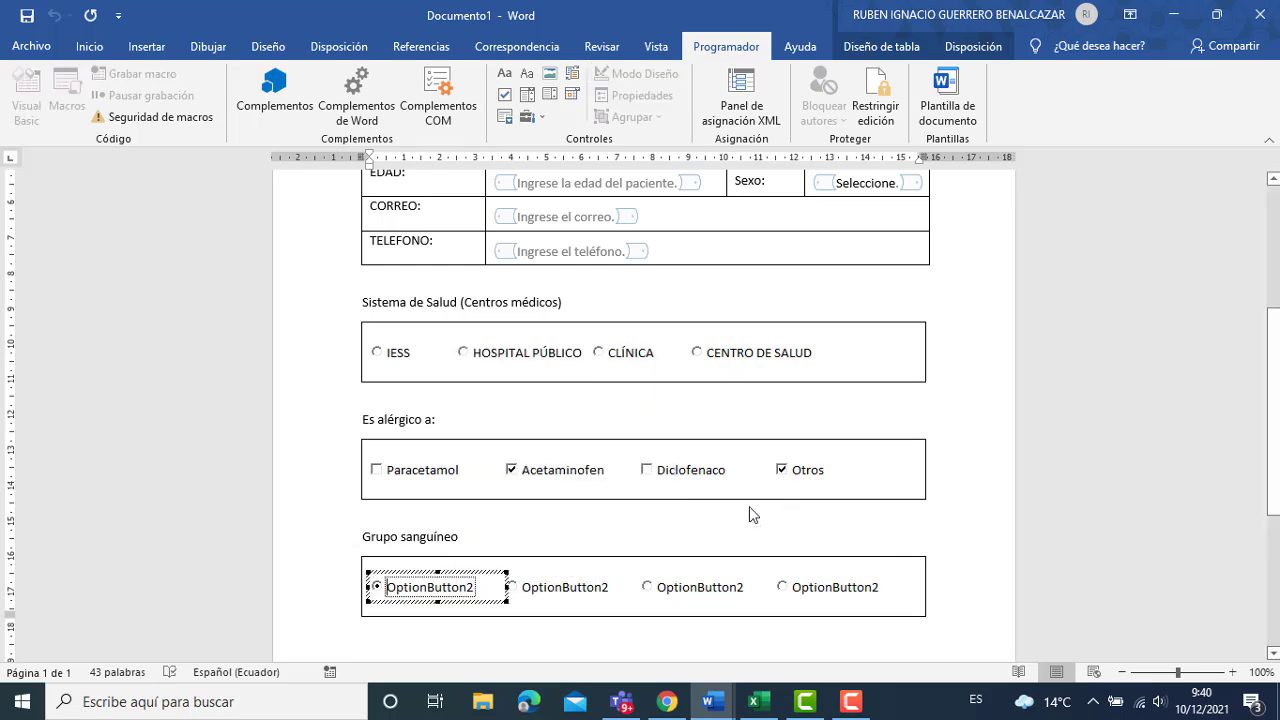
key(BackSpace)
key(BackSpace)
key(BackSpace)
key(BackSpace)
key(BackSpace)
key(BackSpace)
key(BackSpace)
key(BackSpace)
key(BackSpace)
key(BackSpace)
key(BackSpace)
key(BackSpace)
key(BackSpace)
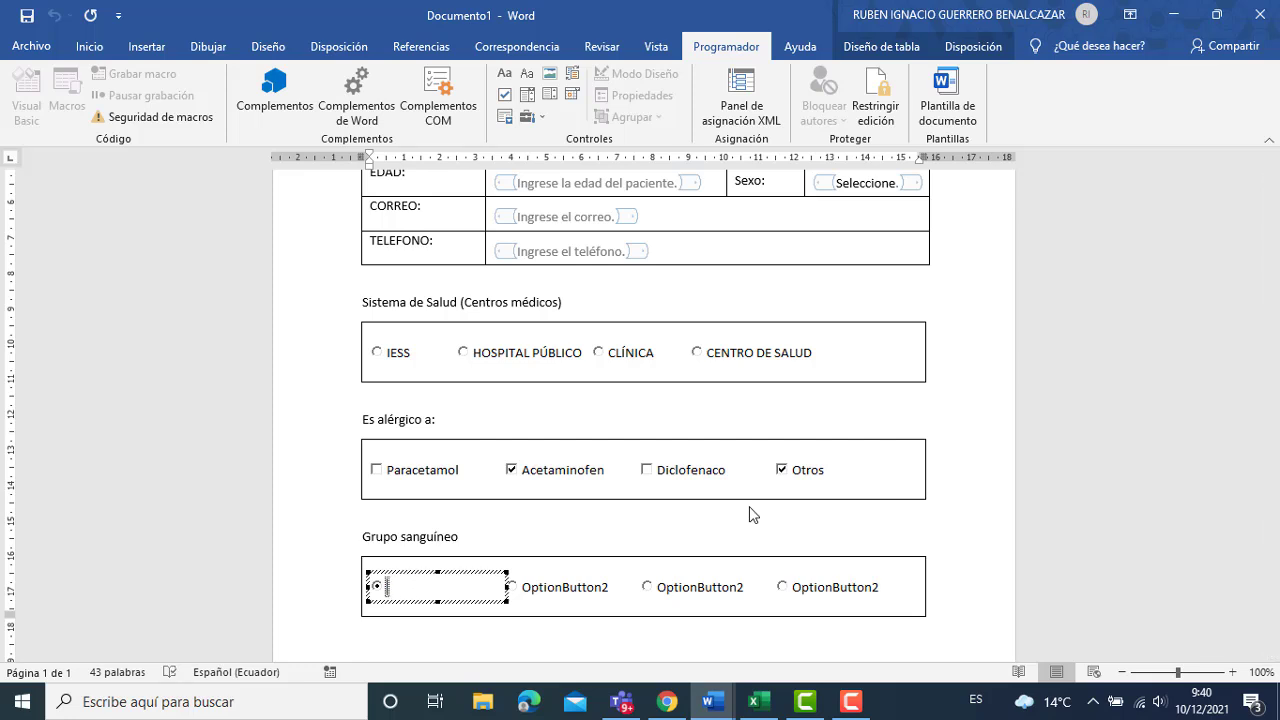
text(O +)
Caption the second option button 'A-'.
click(603, 586)
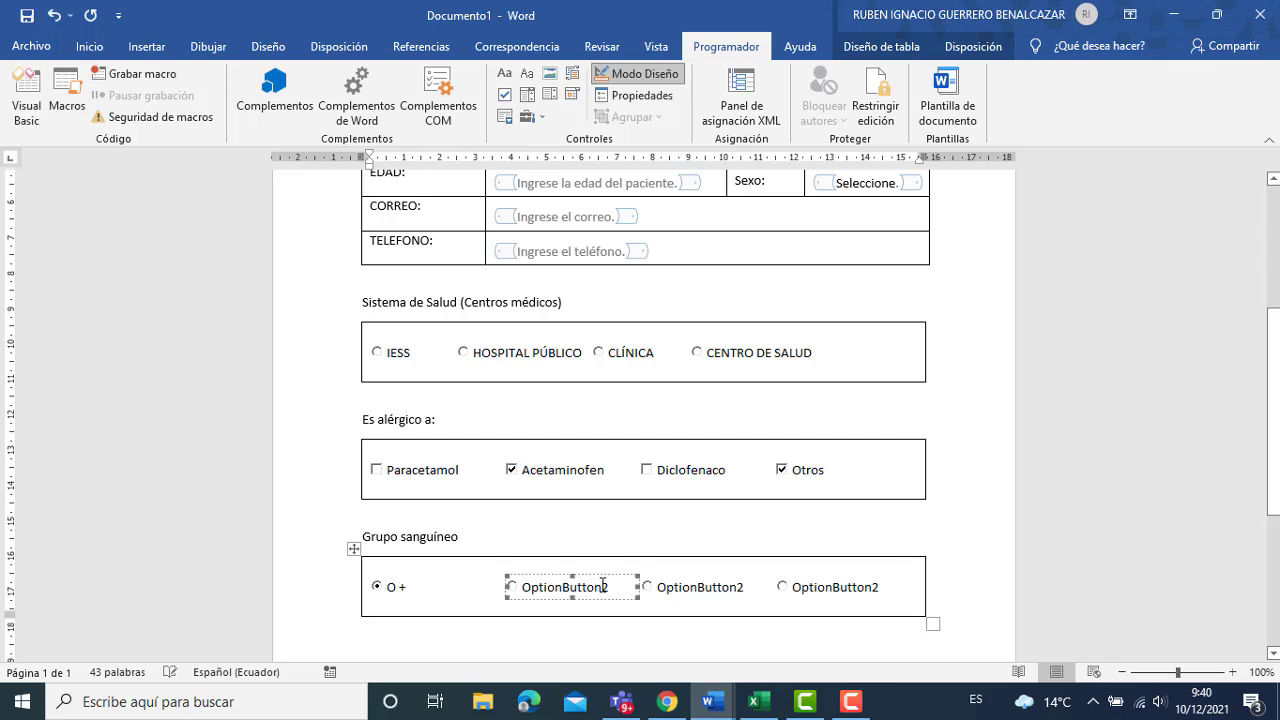
right_click(603, 586)
mouse_move(704, 496)
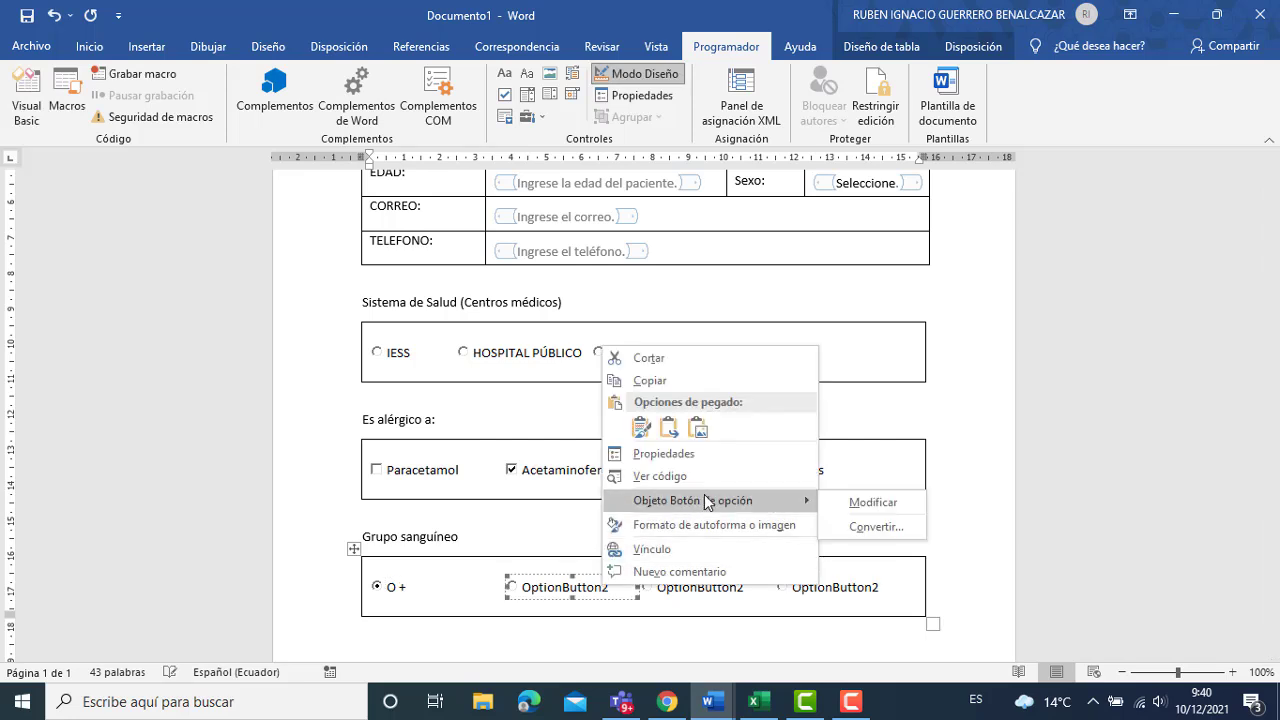
click(845, 505)
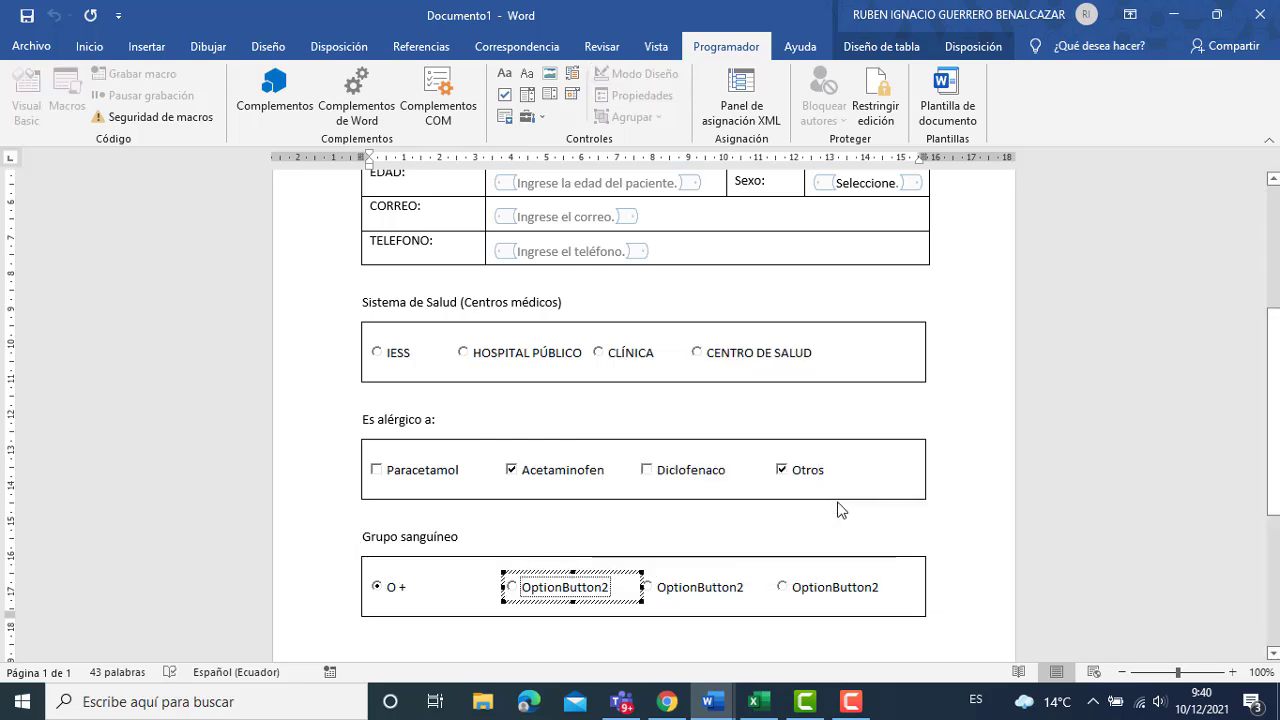
key(BackSpace)
key(BackSpace)
key(BackSpace)
key(BackSpace)
key(BackSpace)
key(BackSpace)
key(BackSpace)
key(BackSpace)
key(BackSpace)
key(BackSpace)
key(BackSpace)
key(BackSpace)
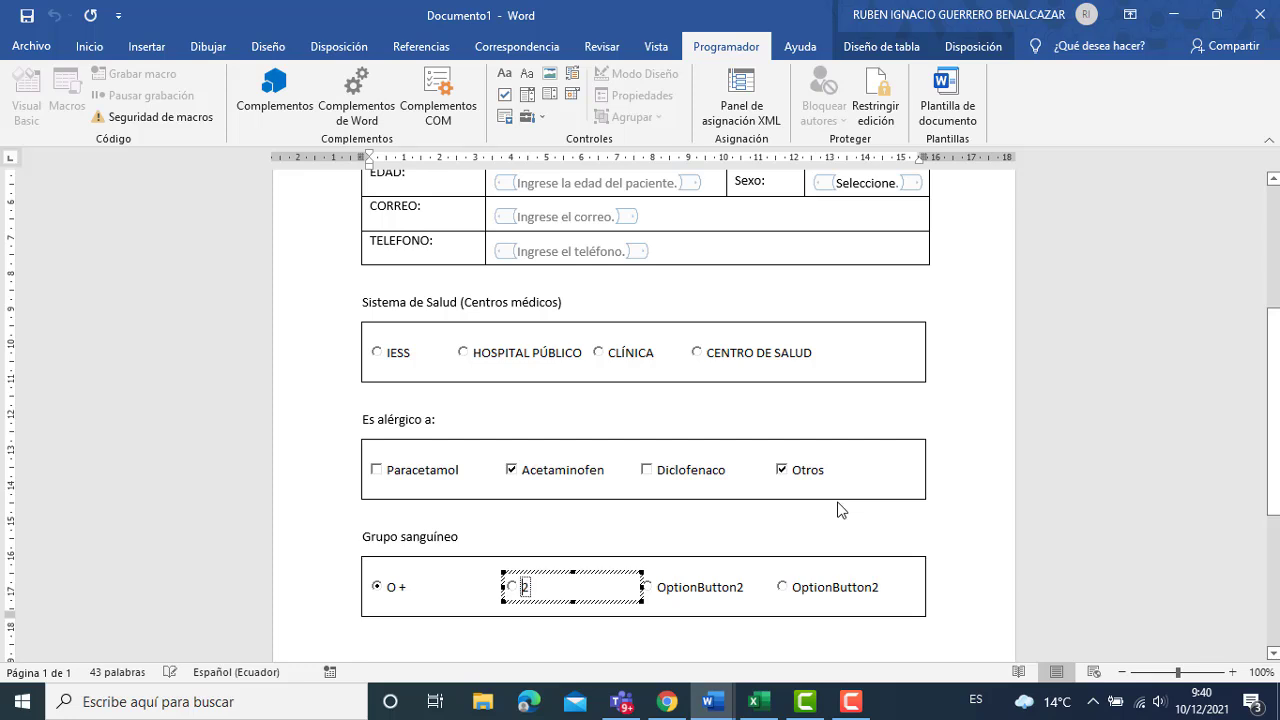
key(Delete)
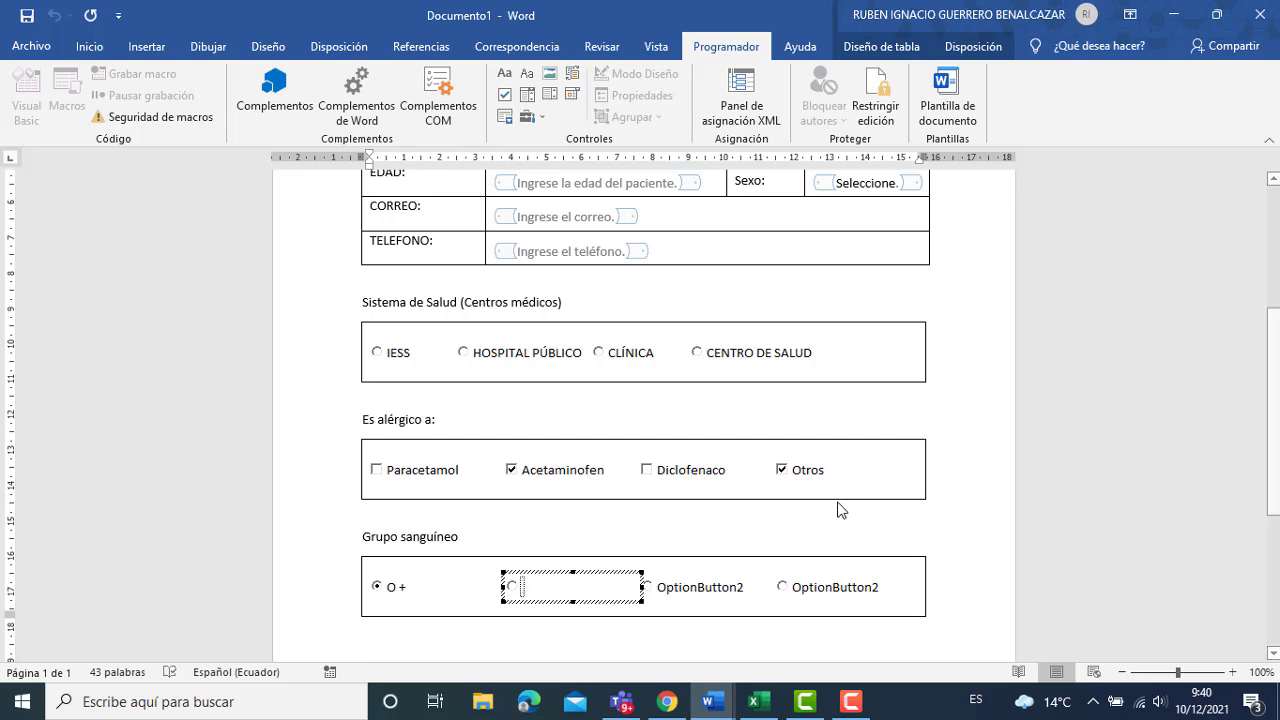
text(A-)
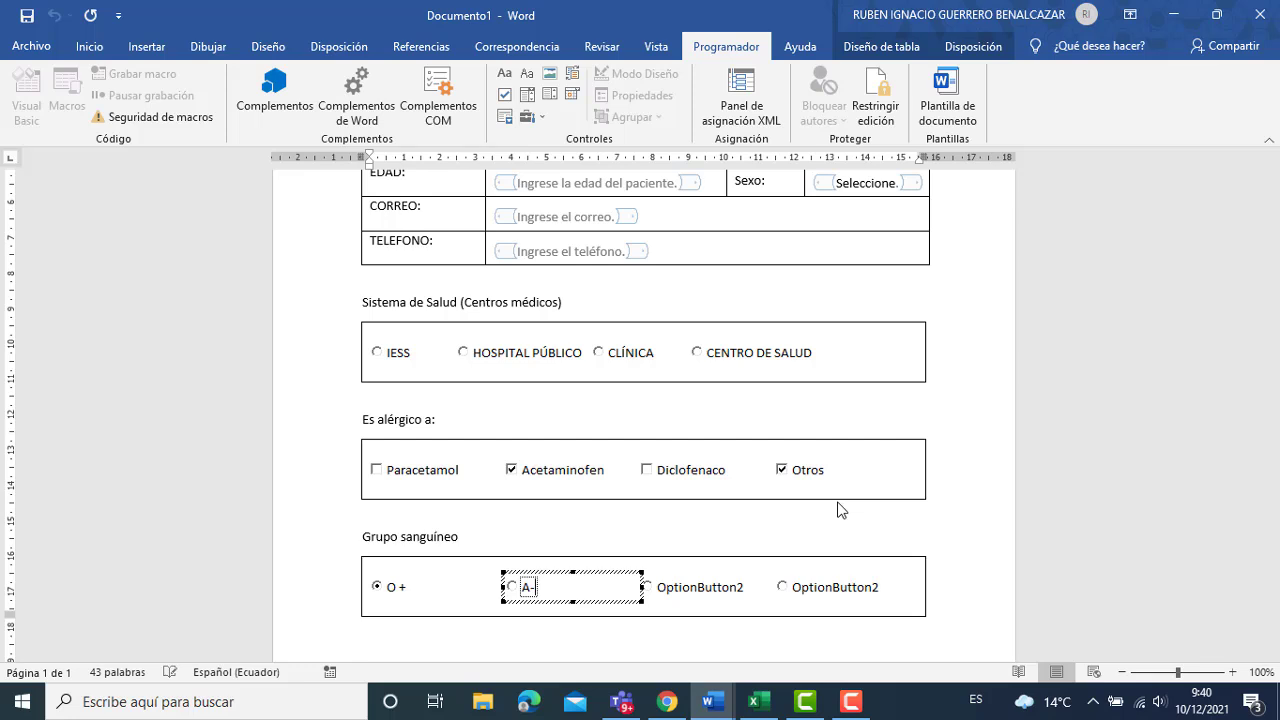
Caption the third option button 'B-'.
click(740, 590)
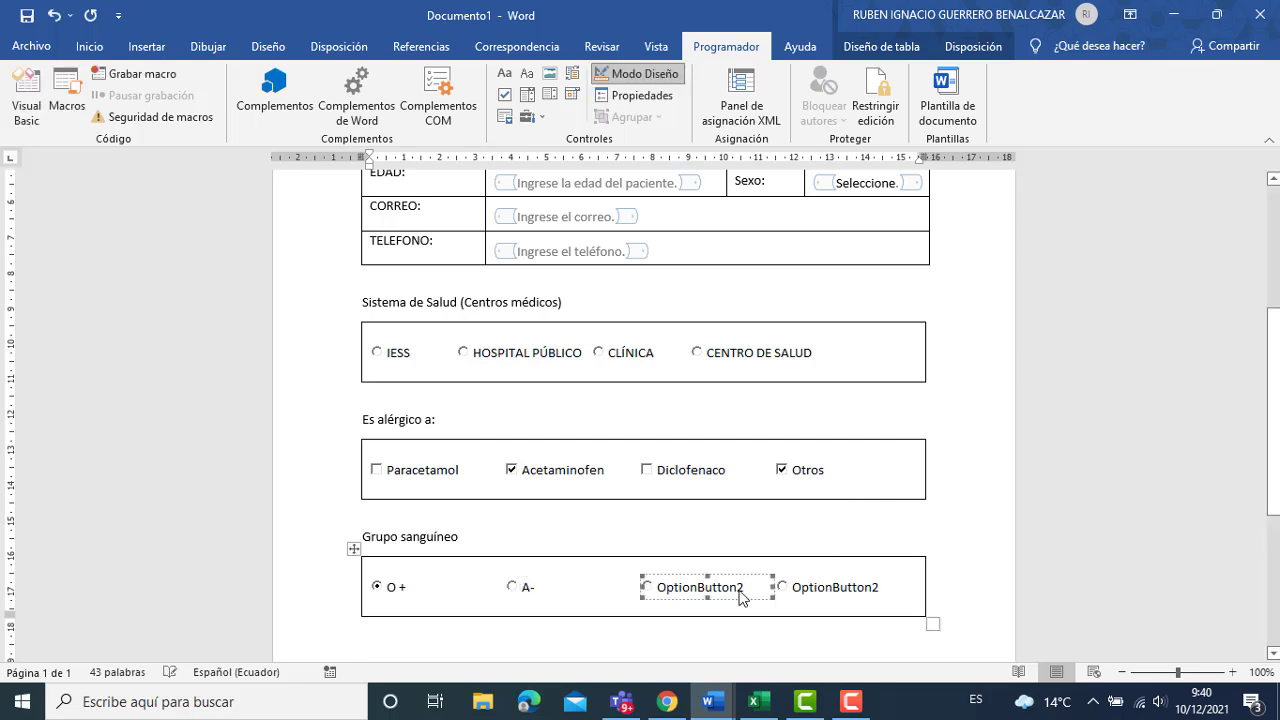
right_click(740, 590)
mouse_move(880, 510)
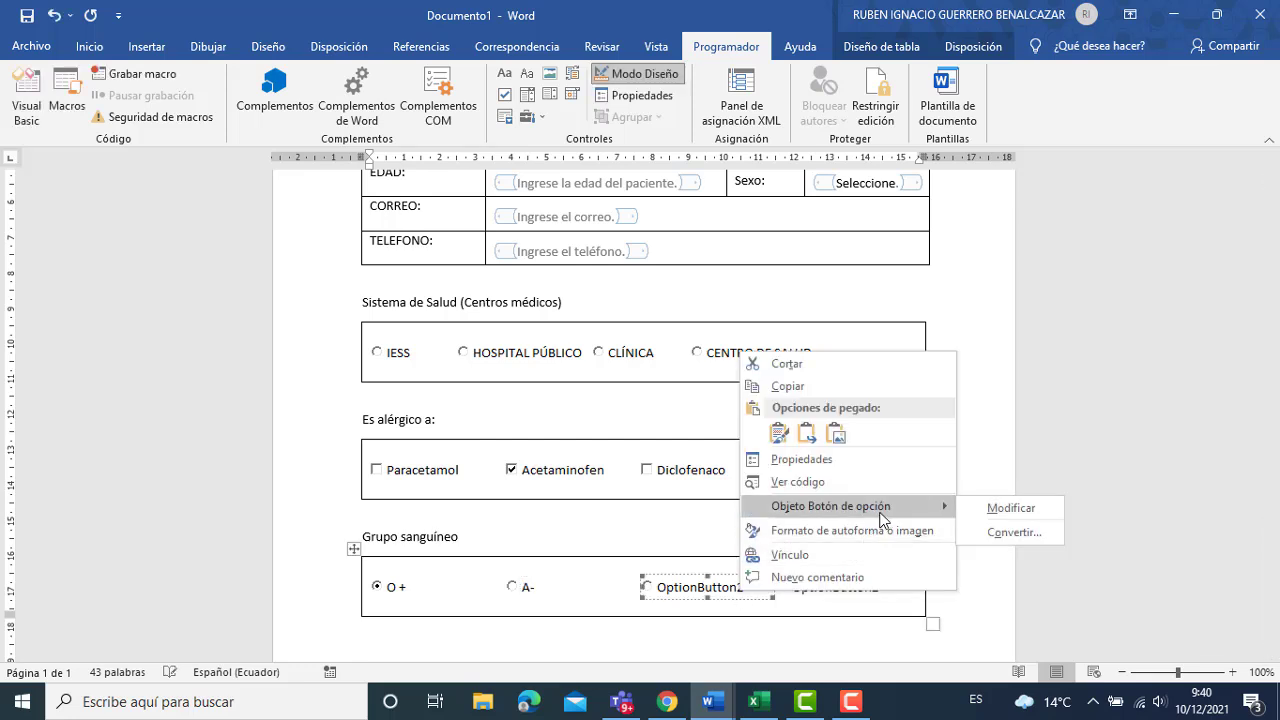
click(980, 518)
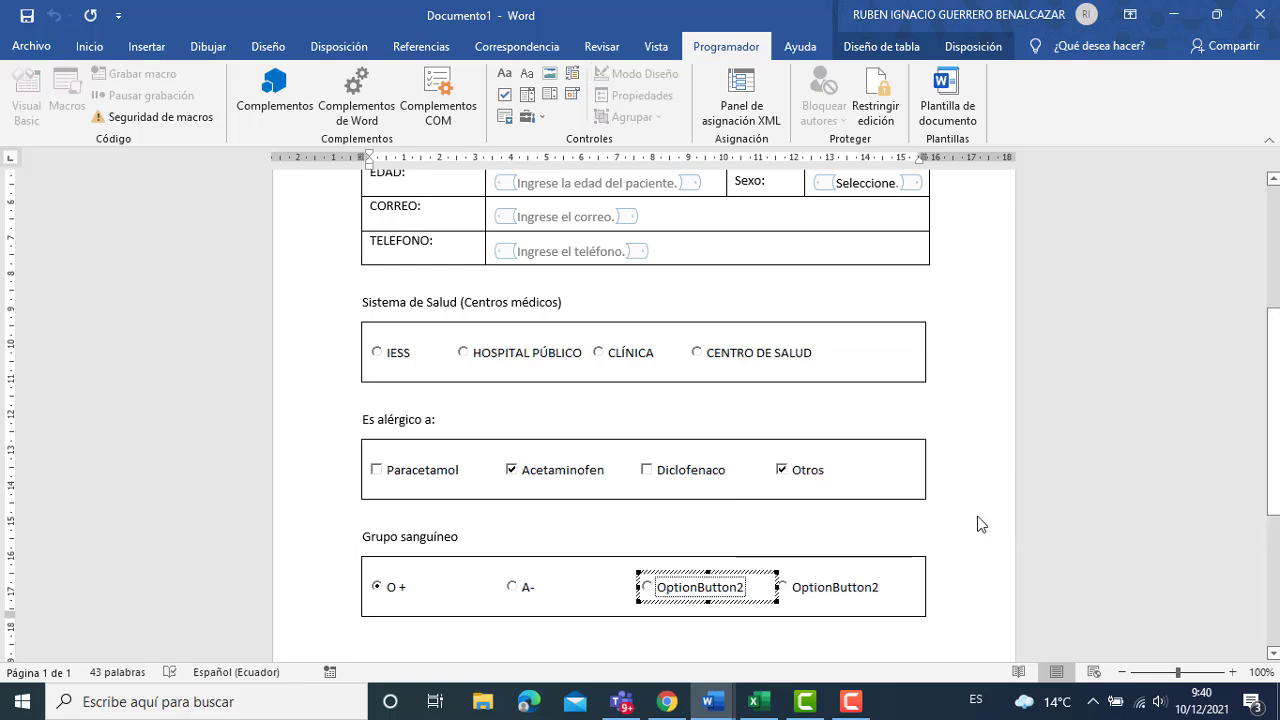
key(ctrl+a)
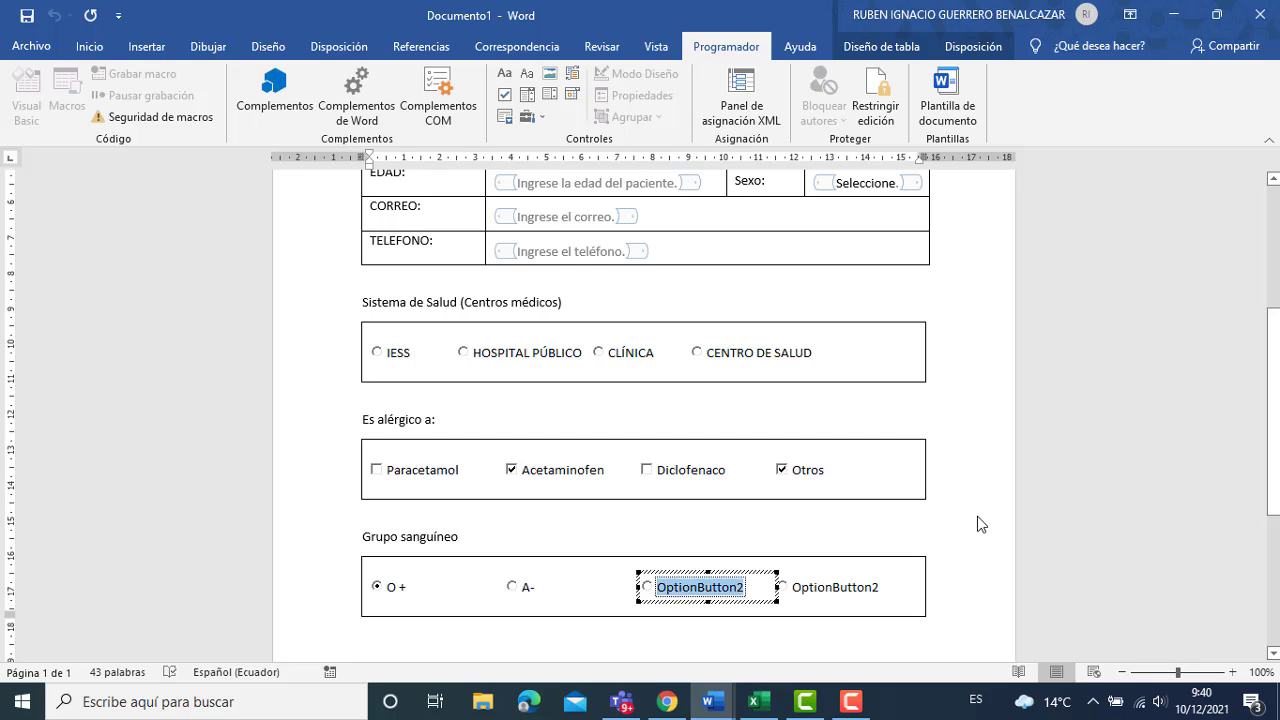
text(B)
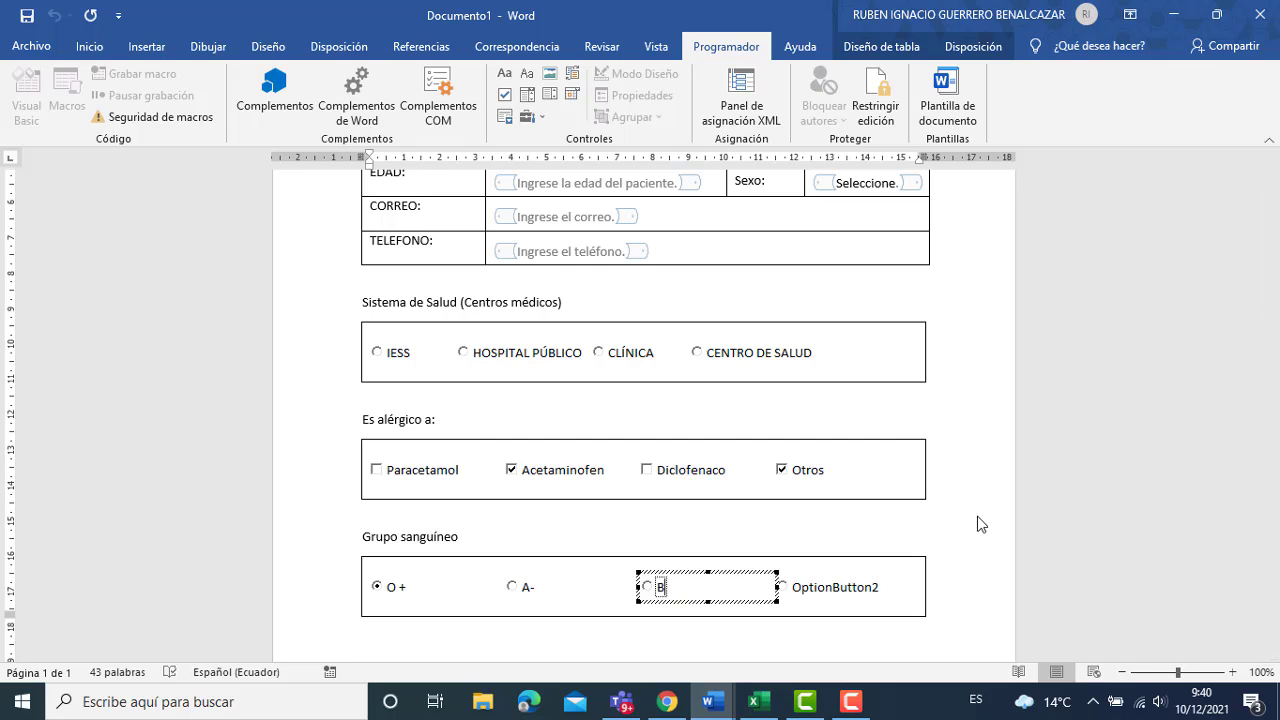
text(-)
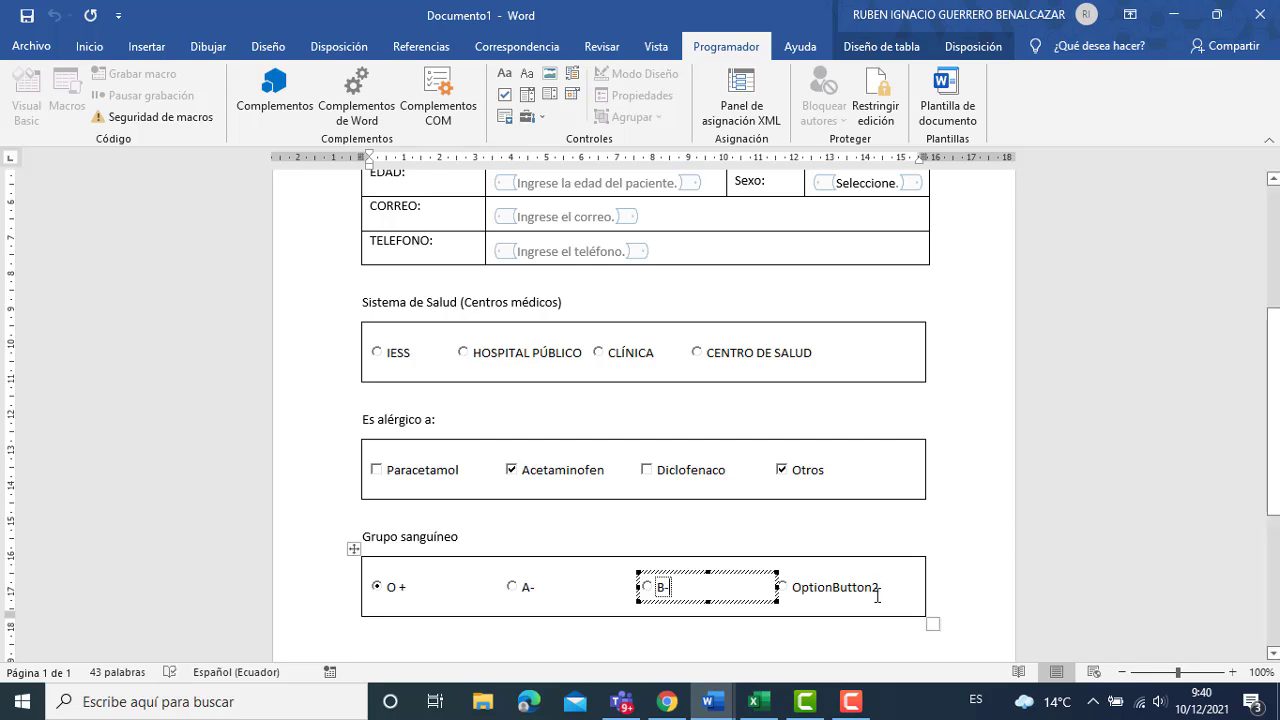
click(877, 592)
right_click(878, 592)
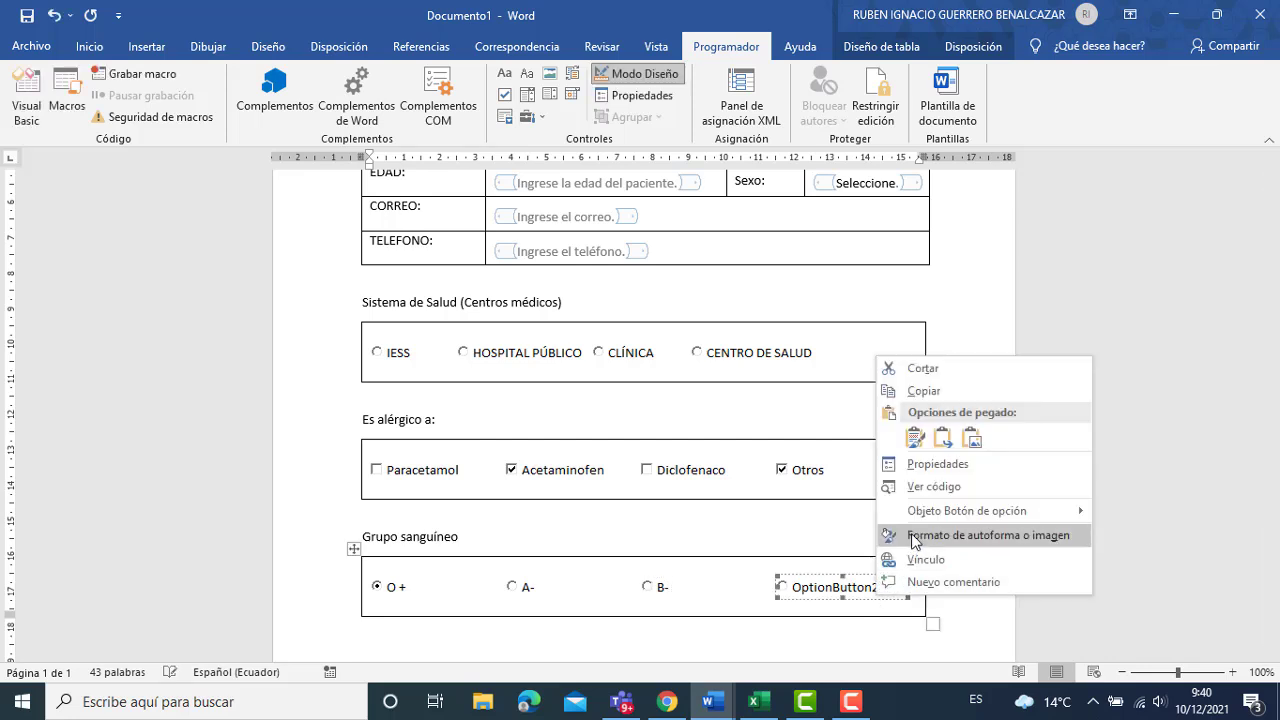
Replace the fourth option button's OptionButton2 caption with 'O-'.
mouse_move(918, 512)
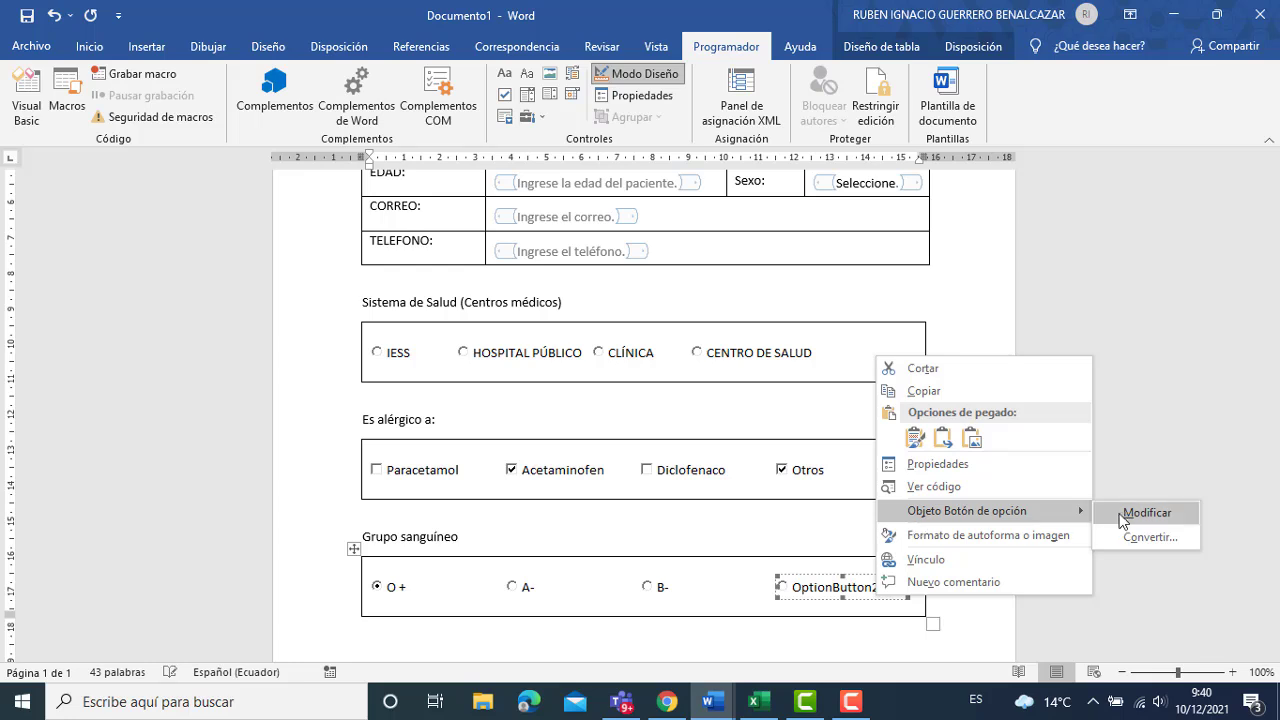
click(1120, 514)
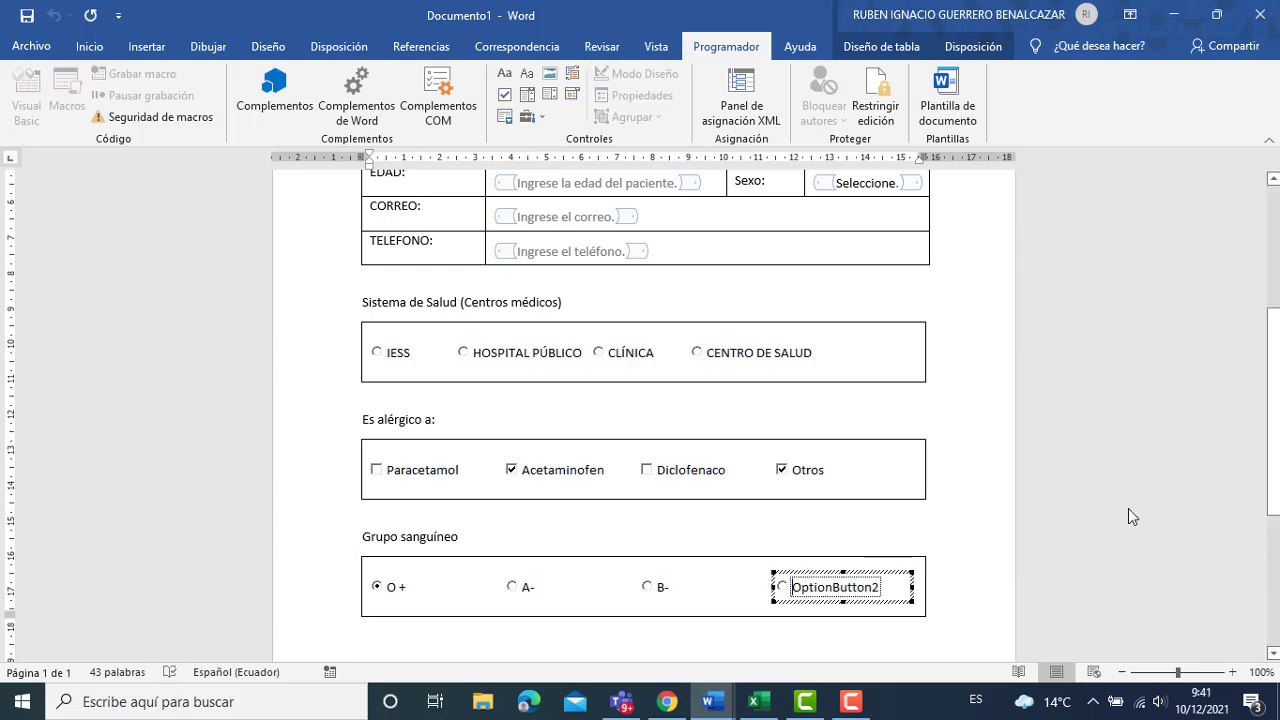
key(ctrl+a)
key(BackSpace)
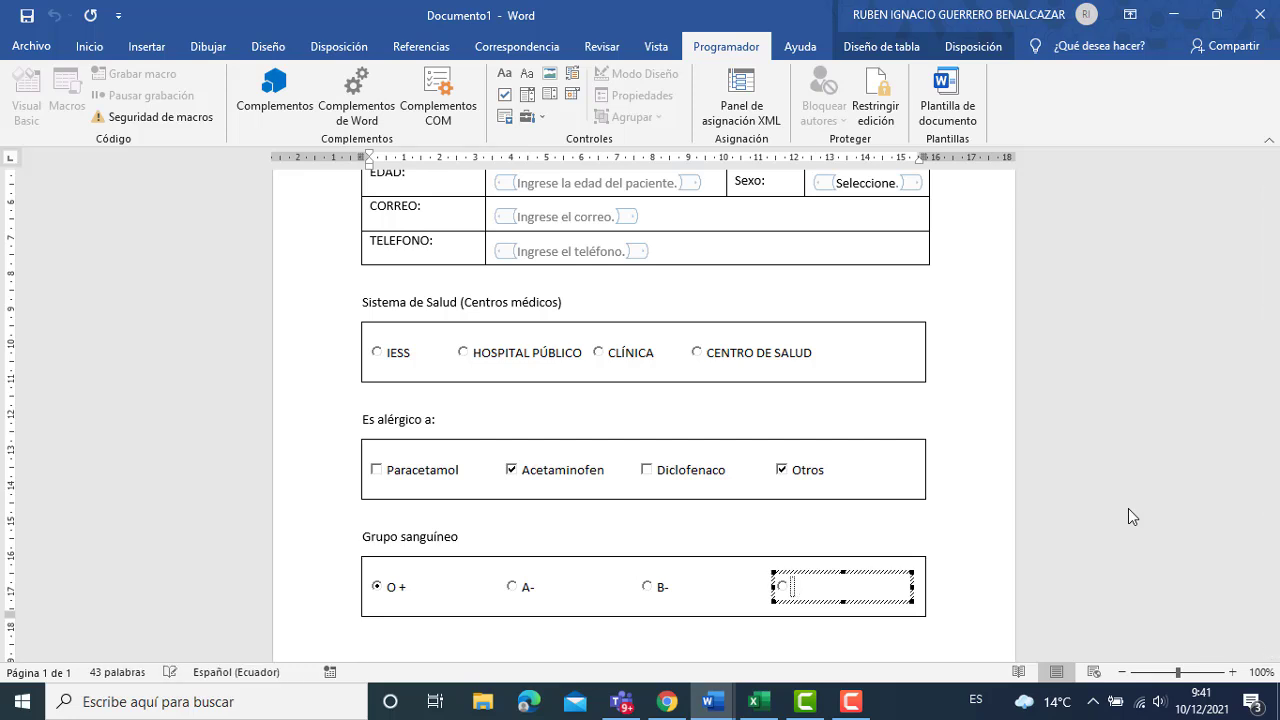
text(O-)
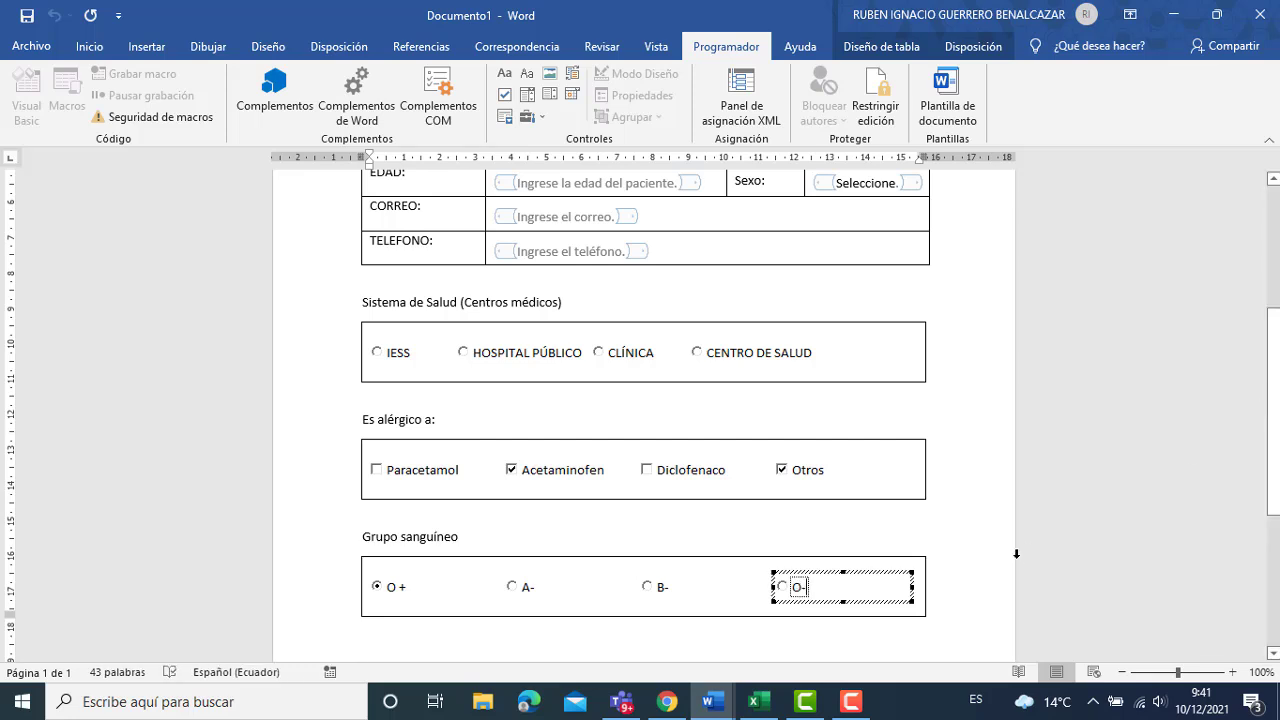
click(1270, 495)
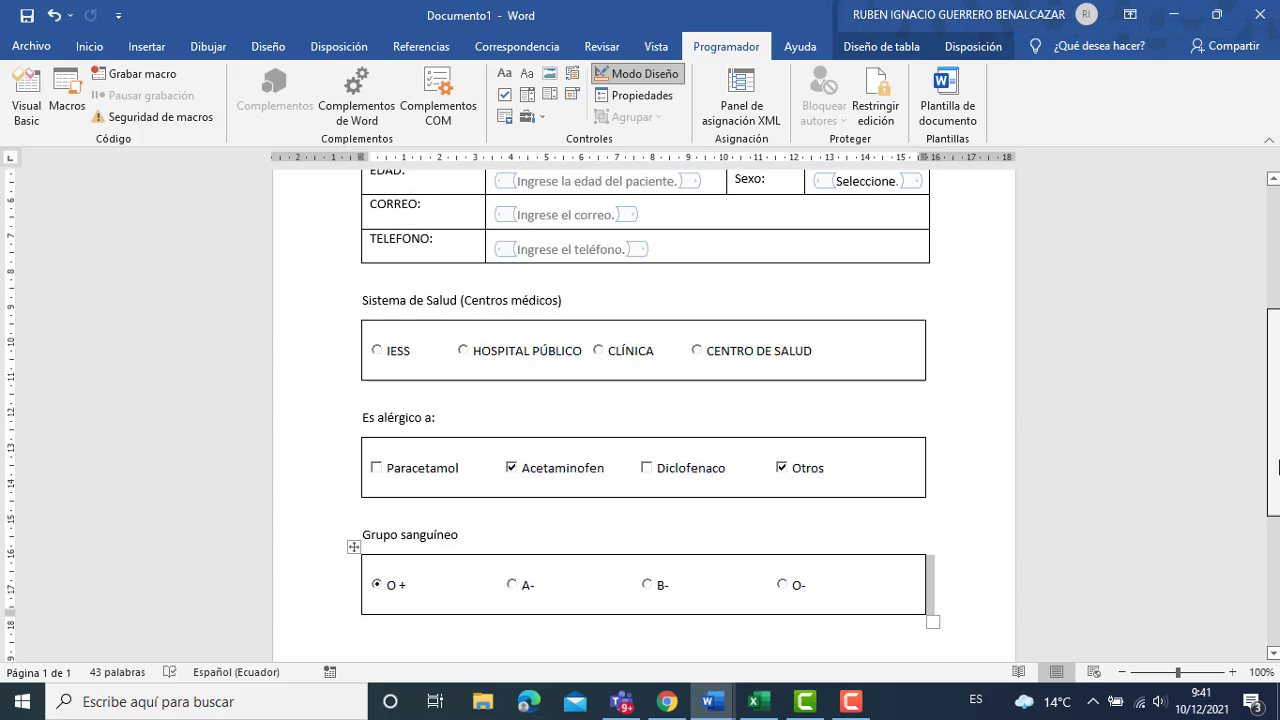
scroll(640, 450, down, 3)
Type the OBSERVACIONES DEL PACIENTE heading and add a 1x1 table holding a rich text content control.
click(477, 497)
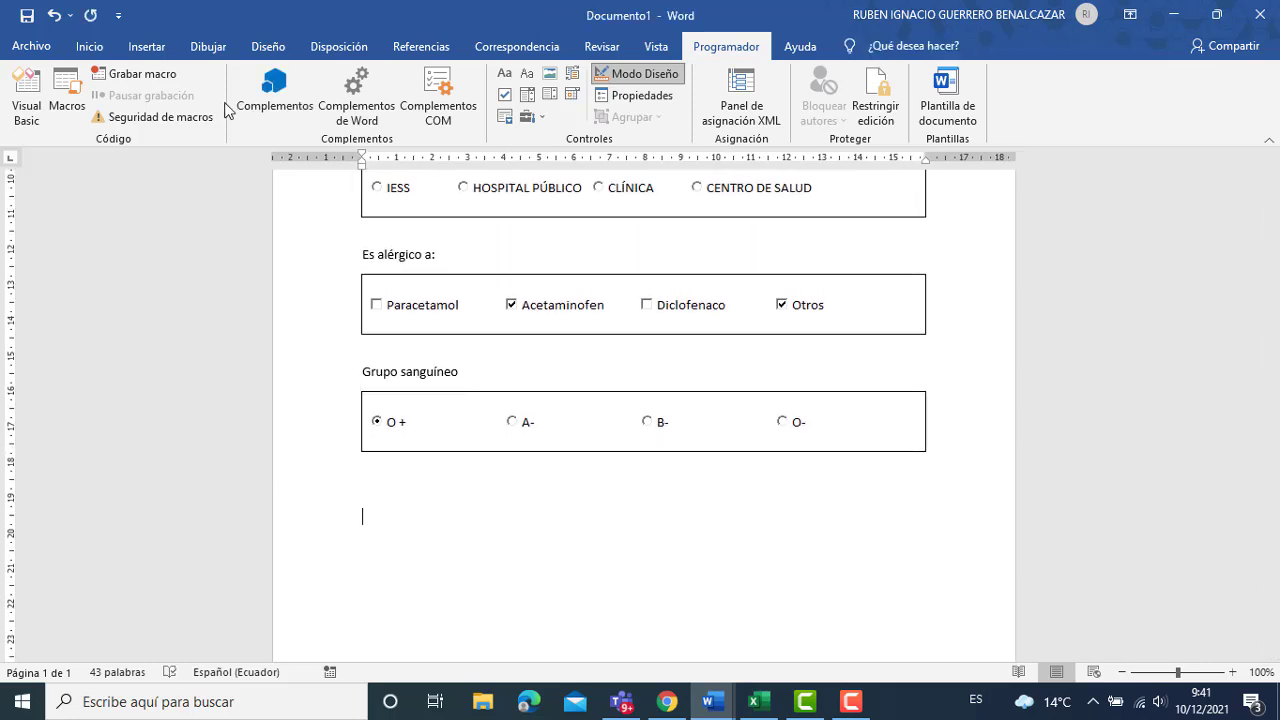
text(OBSERVACIONES DEL )
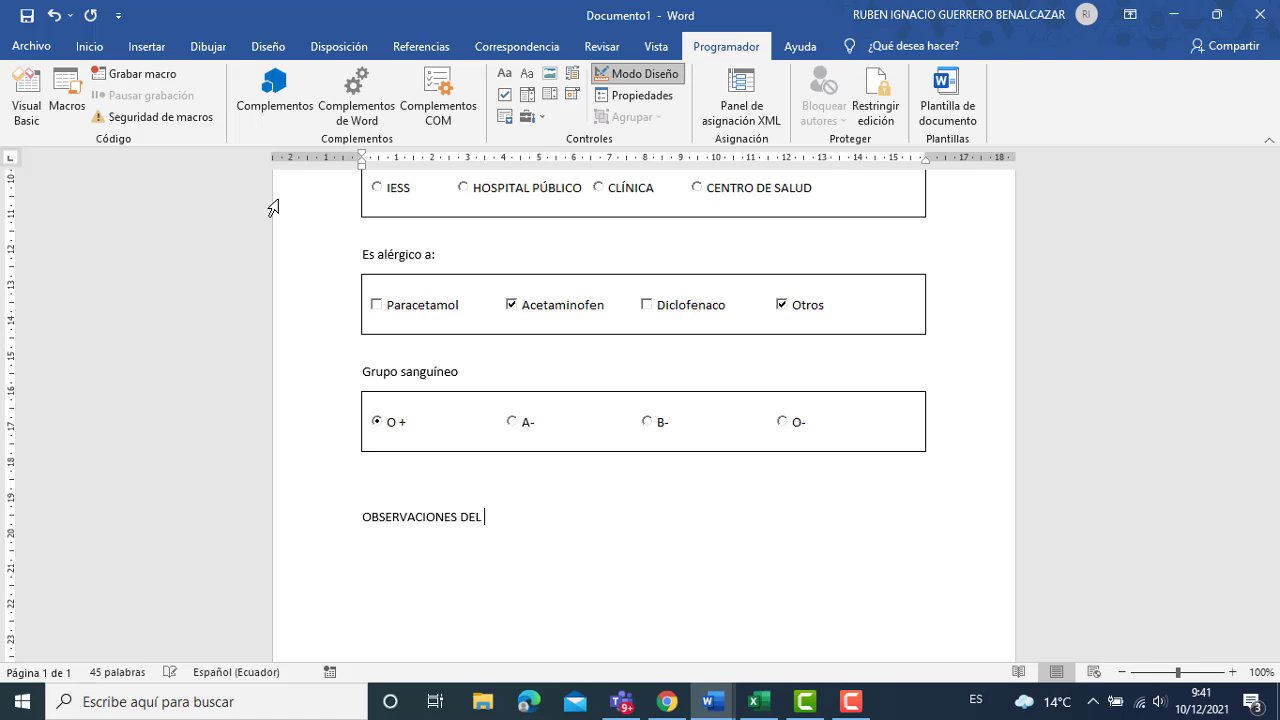
text(PACIENTE)
click(143, 50)
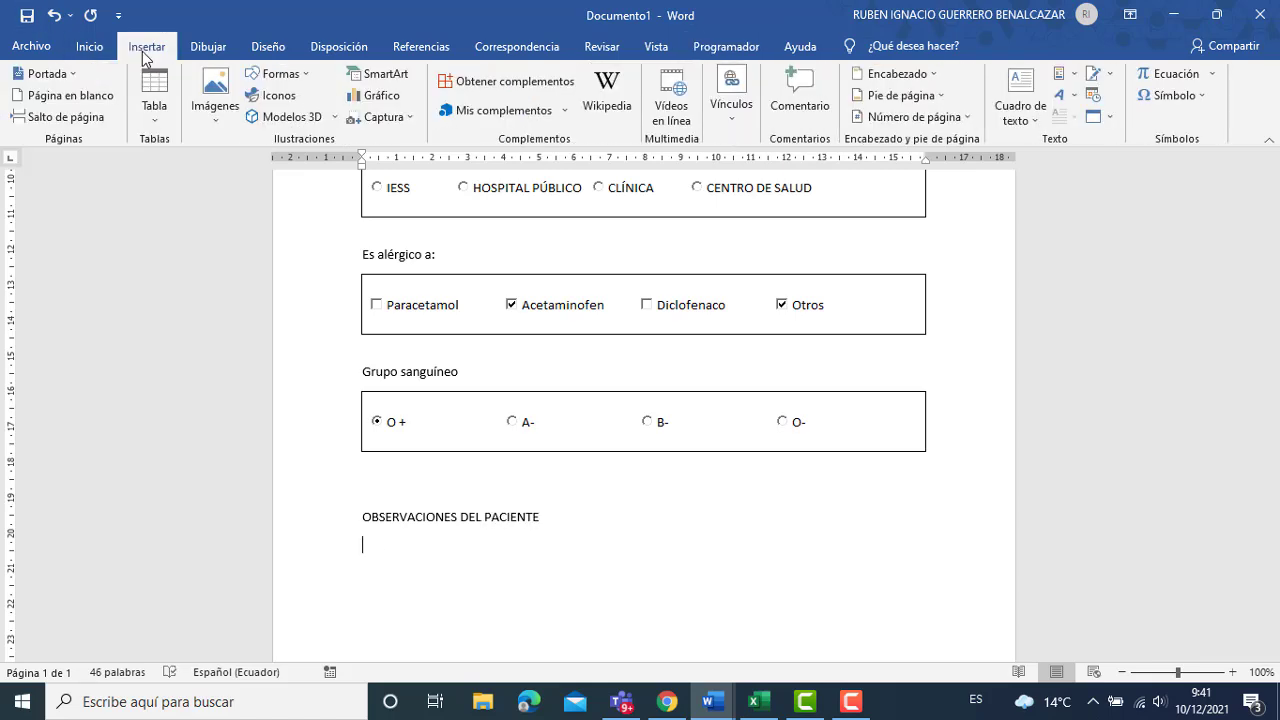
click(154, 100)
click(145, 162)
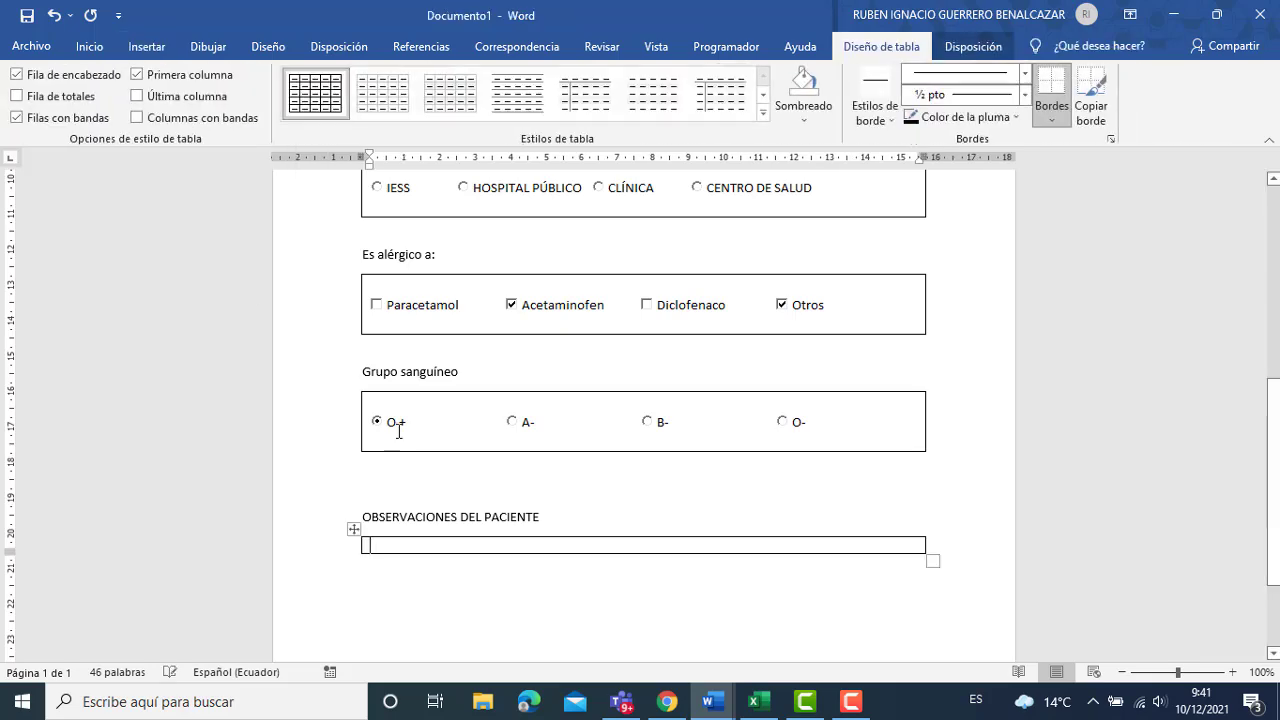
click(730, 48)
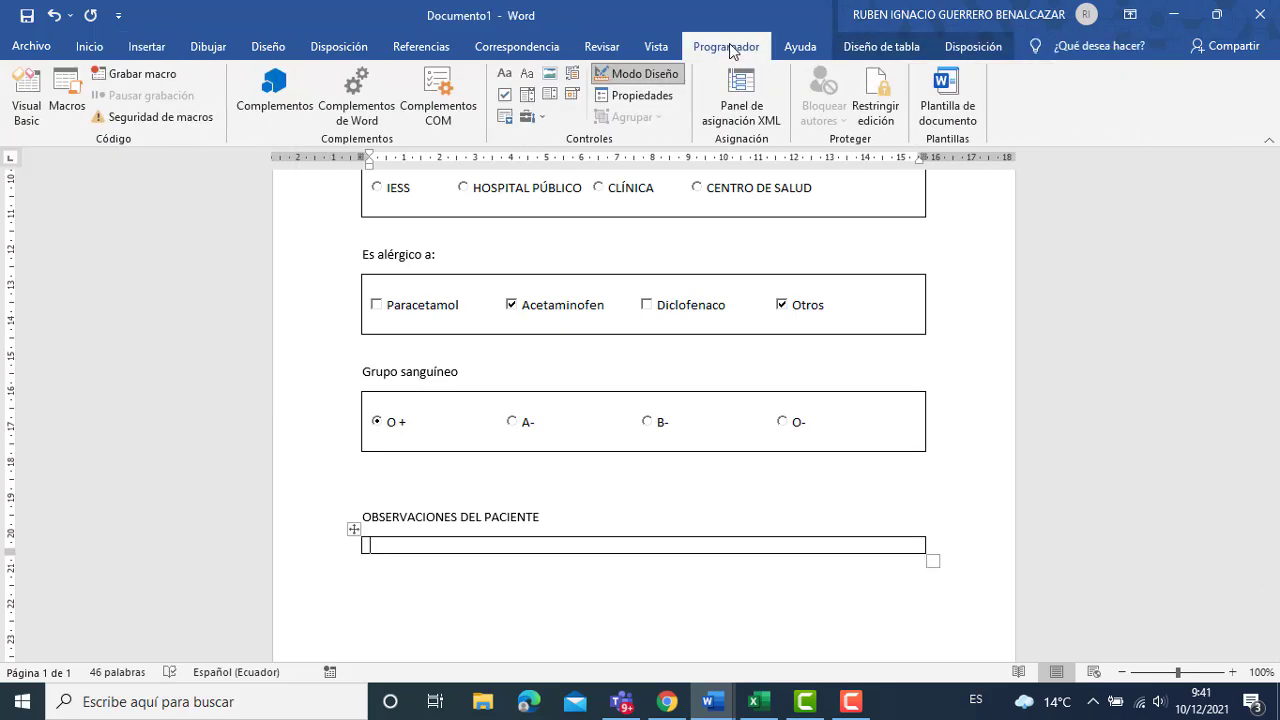
click(504, 76)
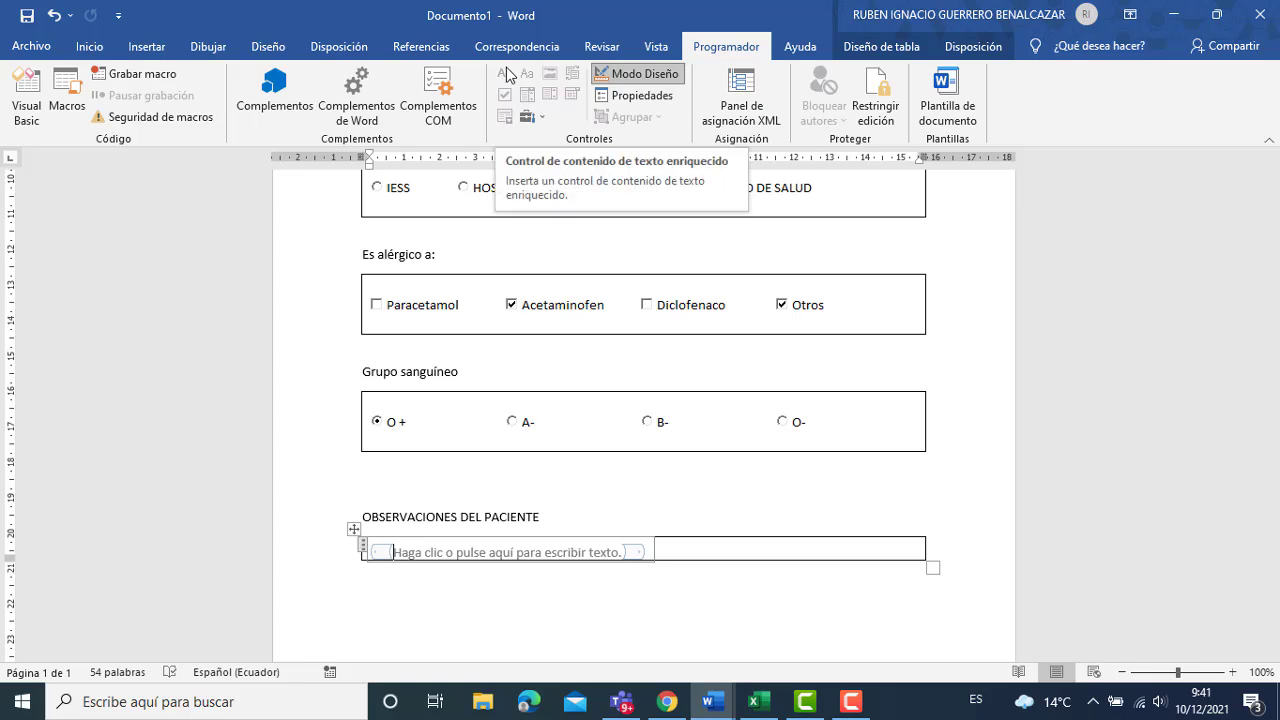
Exit design mode and test the observations field with a few sample lines.
click(640, 74)
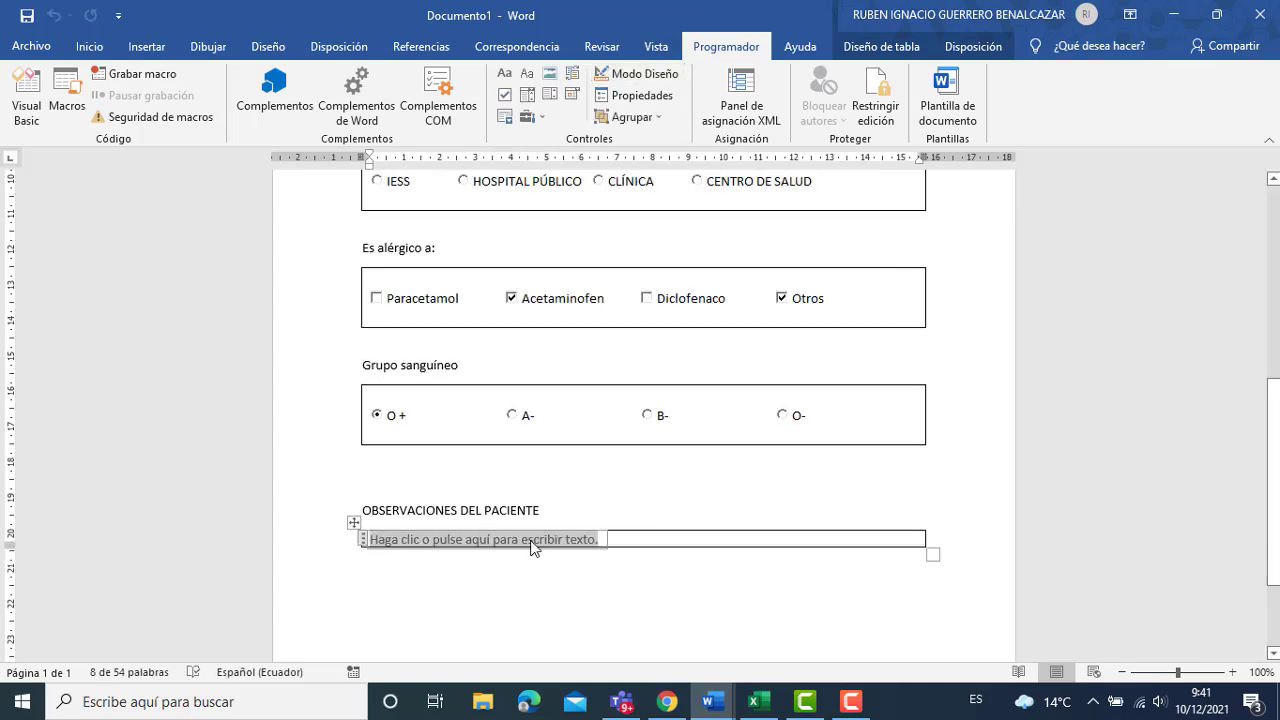
key(Return)
key(Return)
key(Return)
key(Return)
key(Return)
key(Return)
text(JJ)
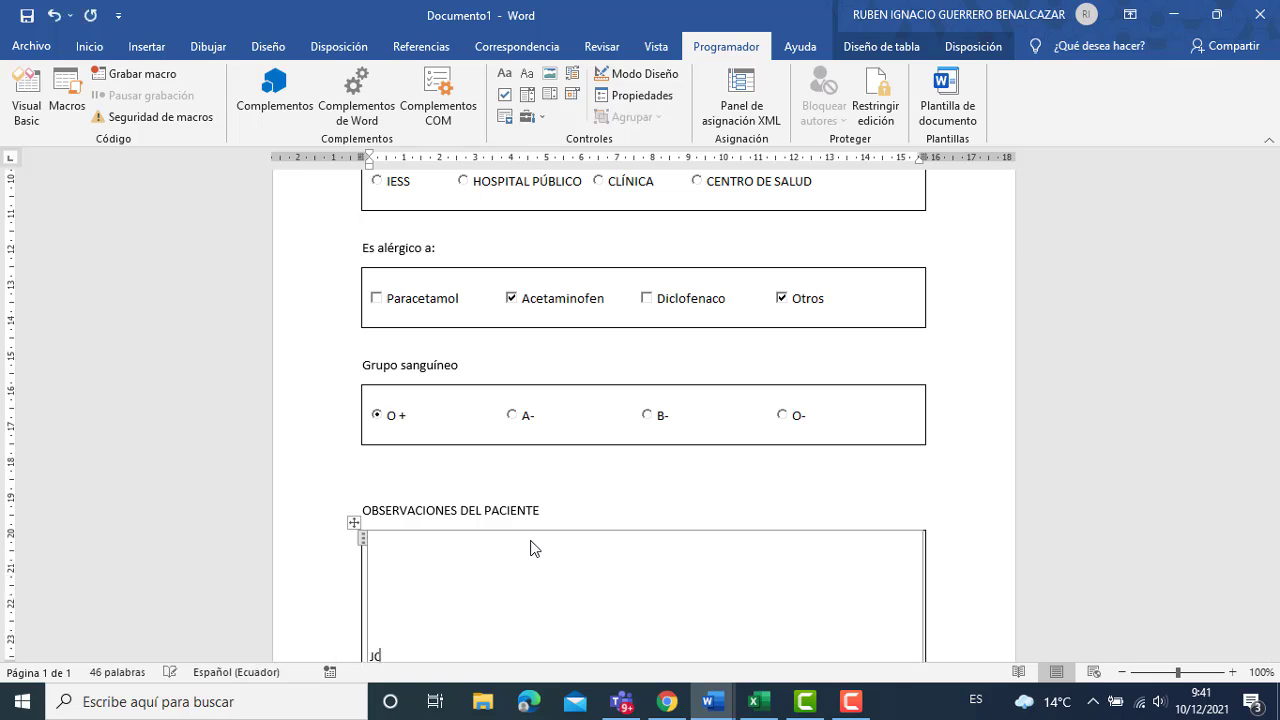
text(VNJF NVÑLV)
key(Return)
text(BJH BAJCAI)
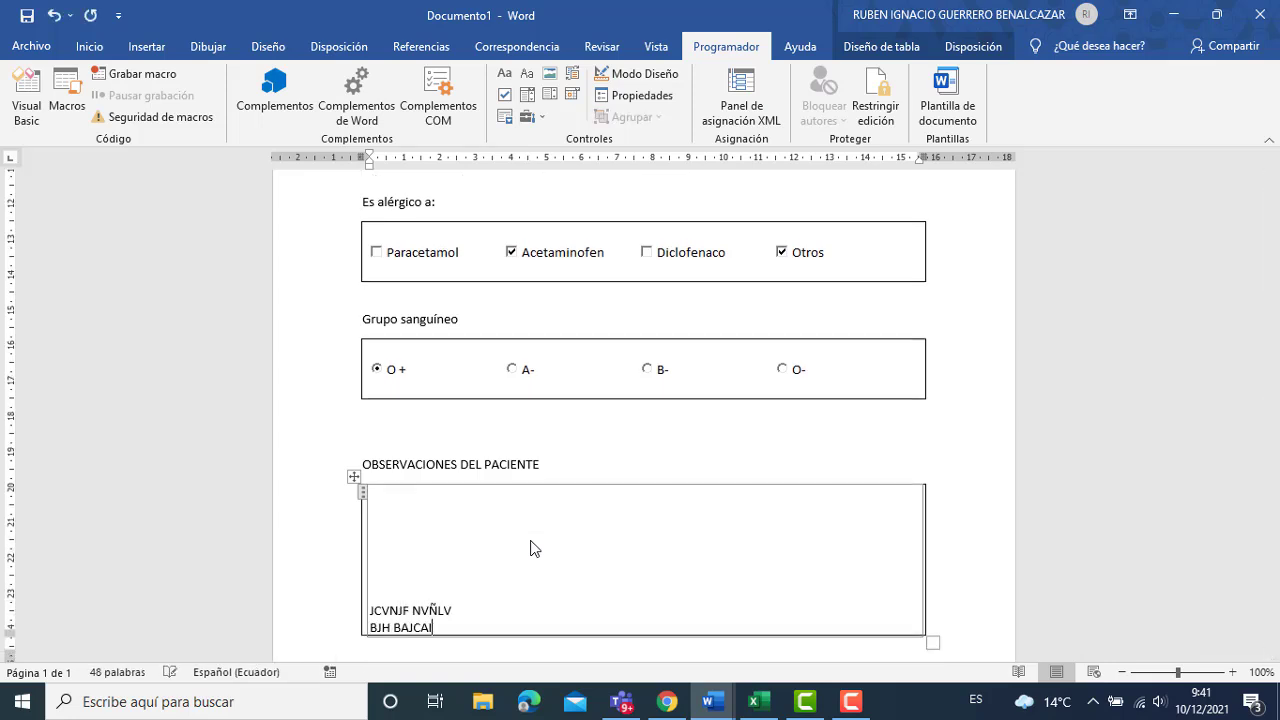
key(Return)
text(BJCBJB J)
key(Return)
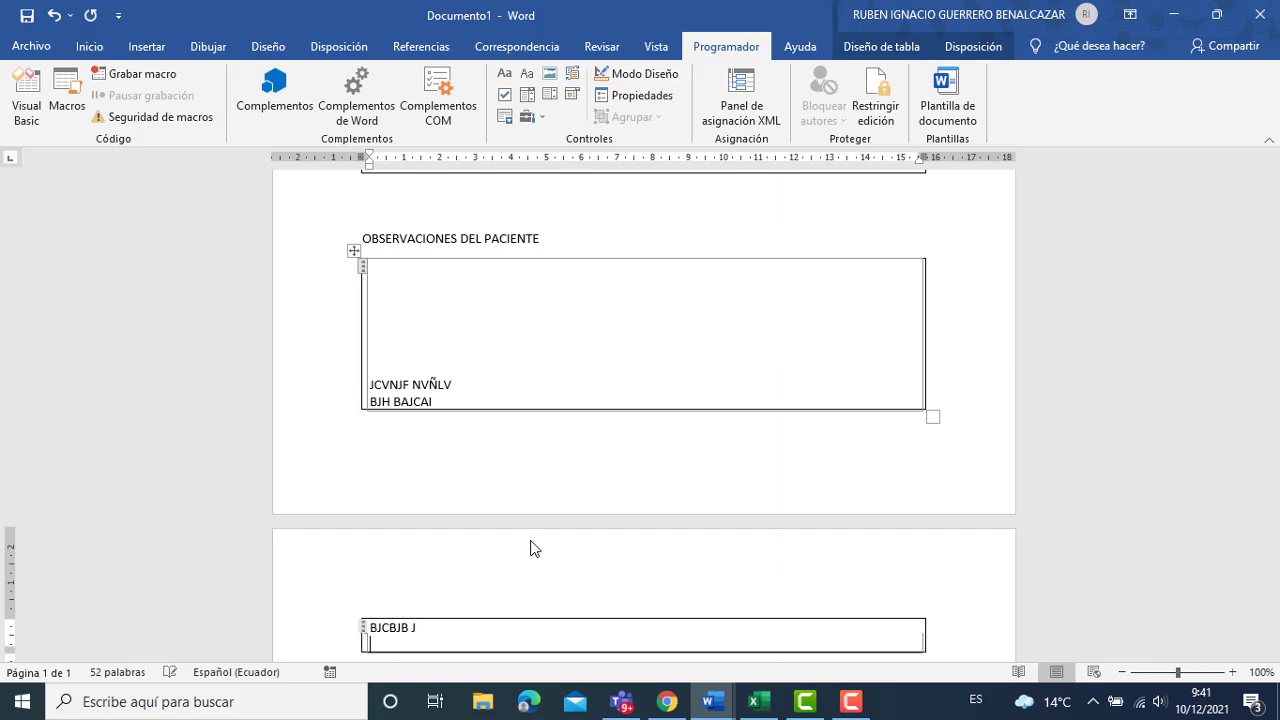
Delete the test text and empty lines from the observations box, then scroll to the top.
key(BackSpace)
key(BackSpace)
key(BackSpace)
key(BackSpace)
key(BackSpace)
key(BackSpace)
key(BackSpace)
key(BackSpace)
key(BackSpace)
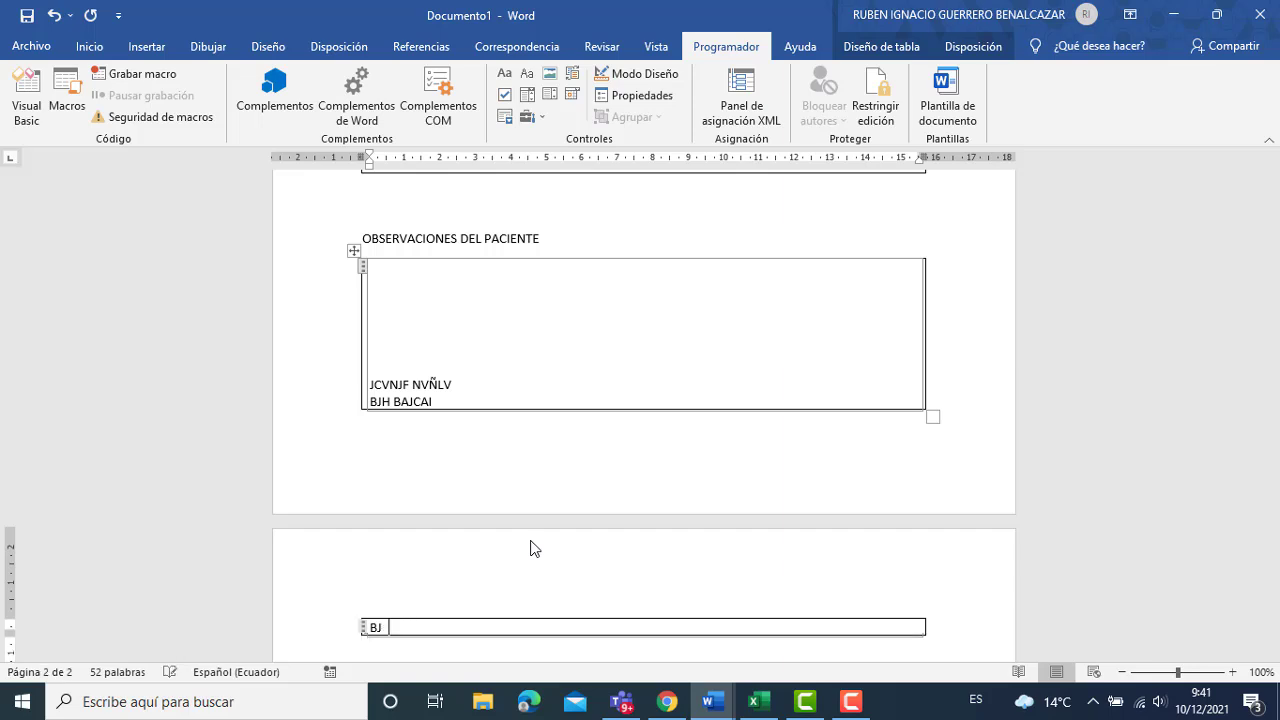
key(shift+Up)
key(shift+Up)
key(shift+Up)
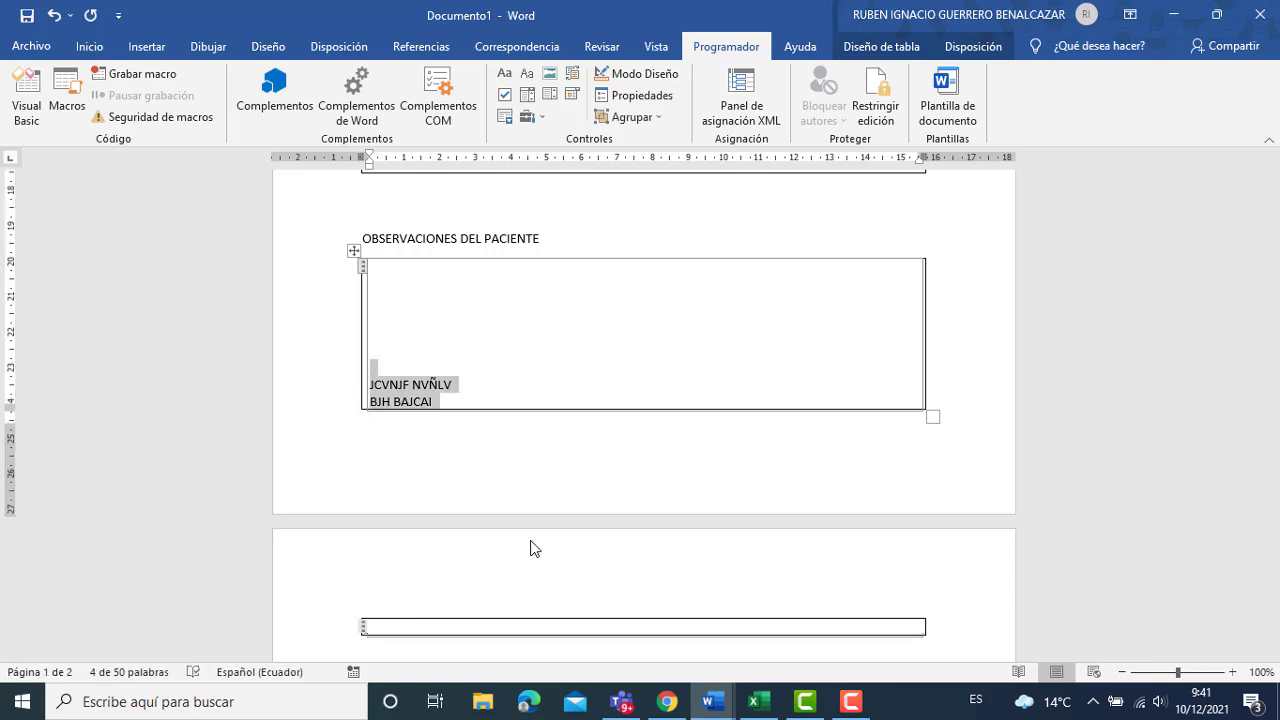
key(BackSpace)
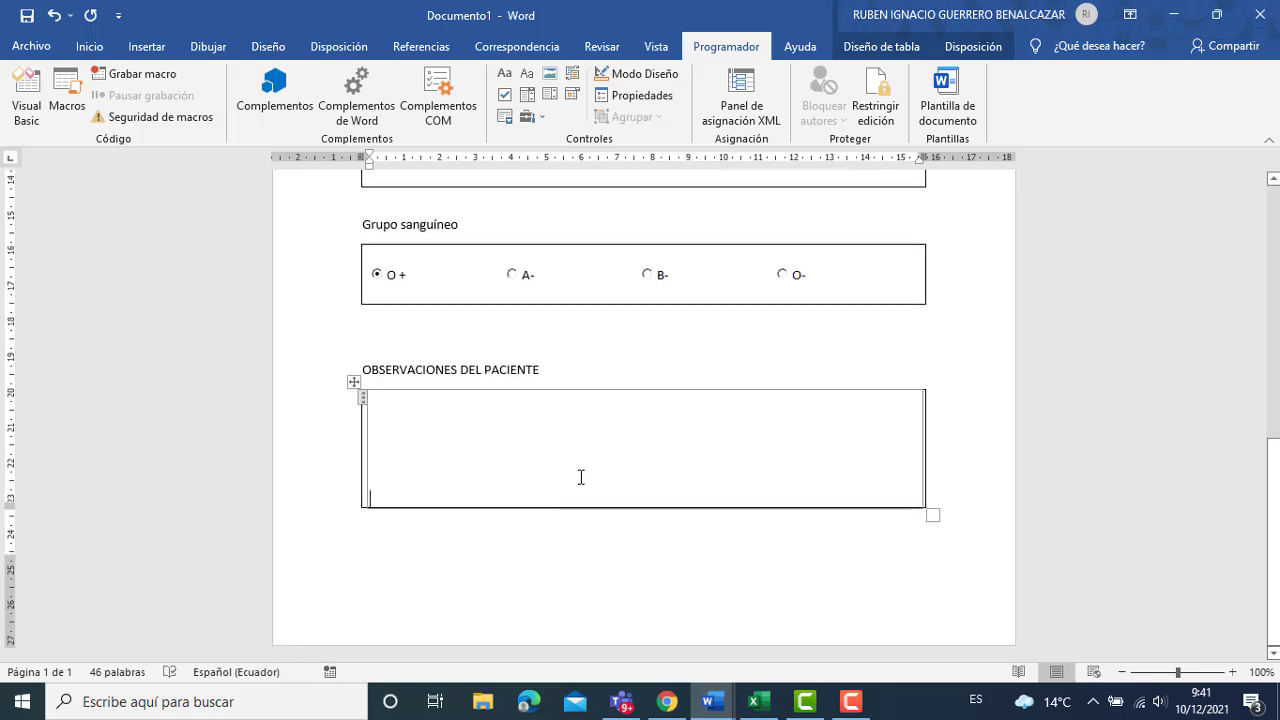
key(BackSpace)
key(BackSpace)
key(BackSpace)
key(BackSpace)
key(BackSpace)
key(BackSpace)
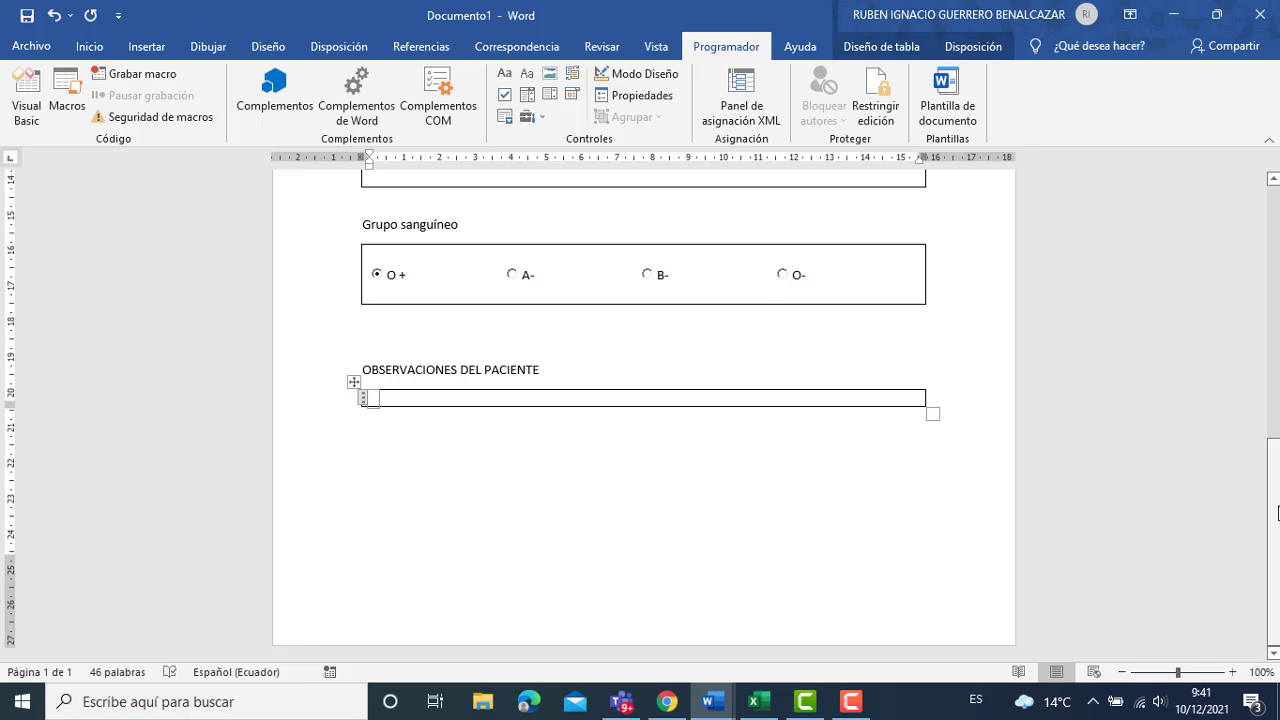
drag(1278, 512, 1278, 258)
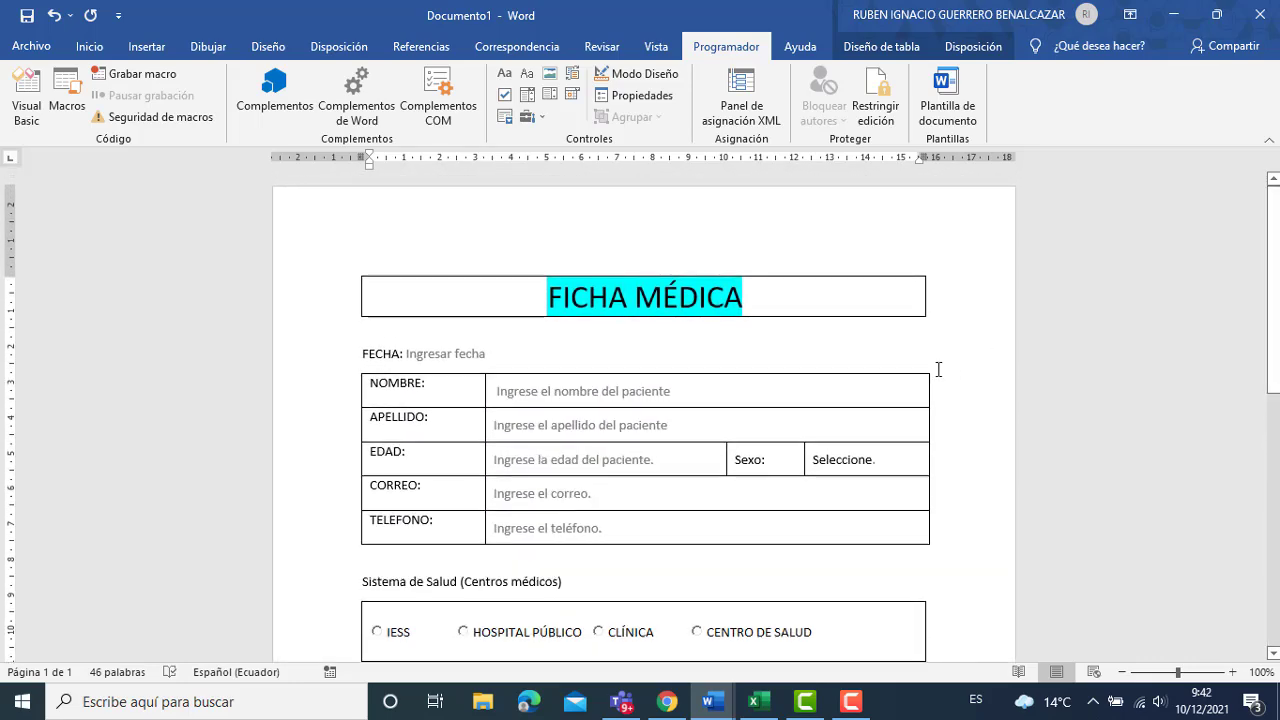
click(829, 462)
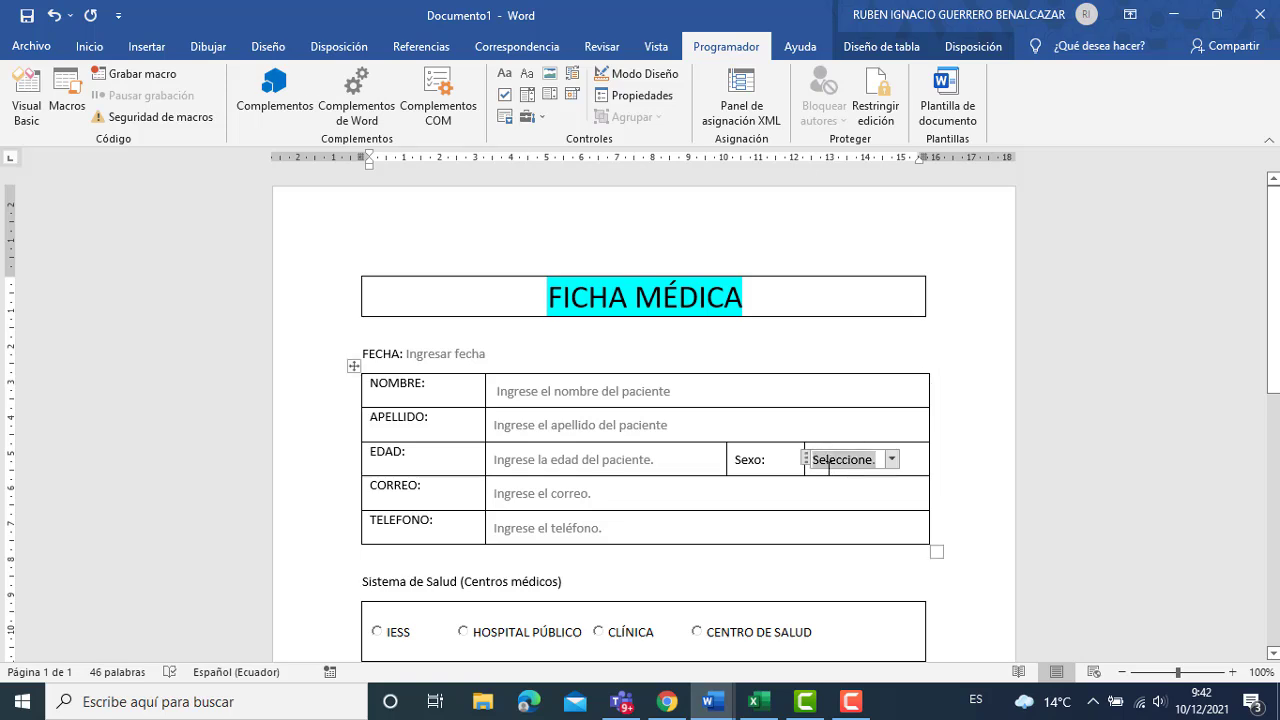
click(890, 460)
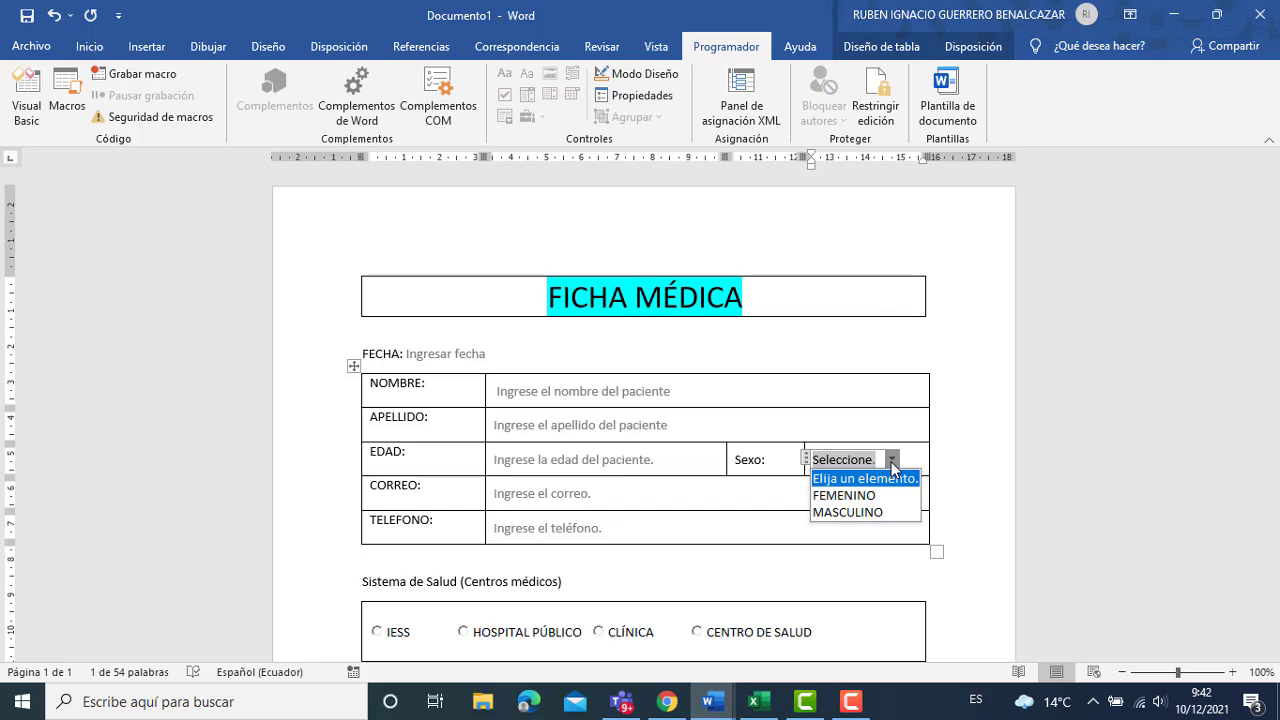
click(851, 701)
click(1184, 622)
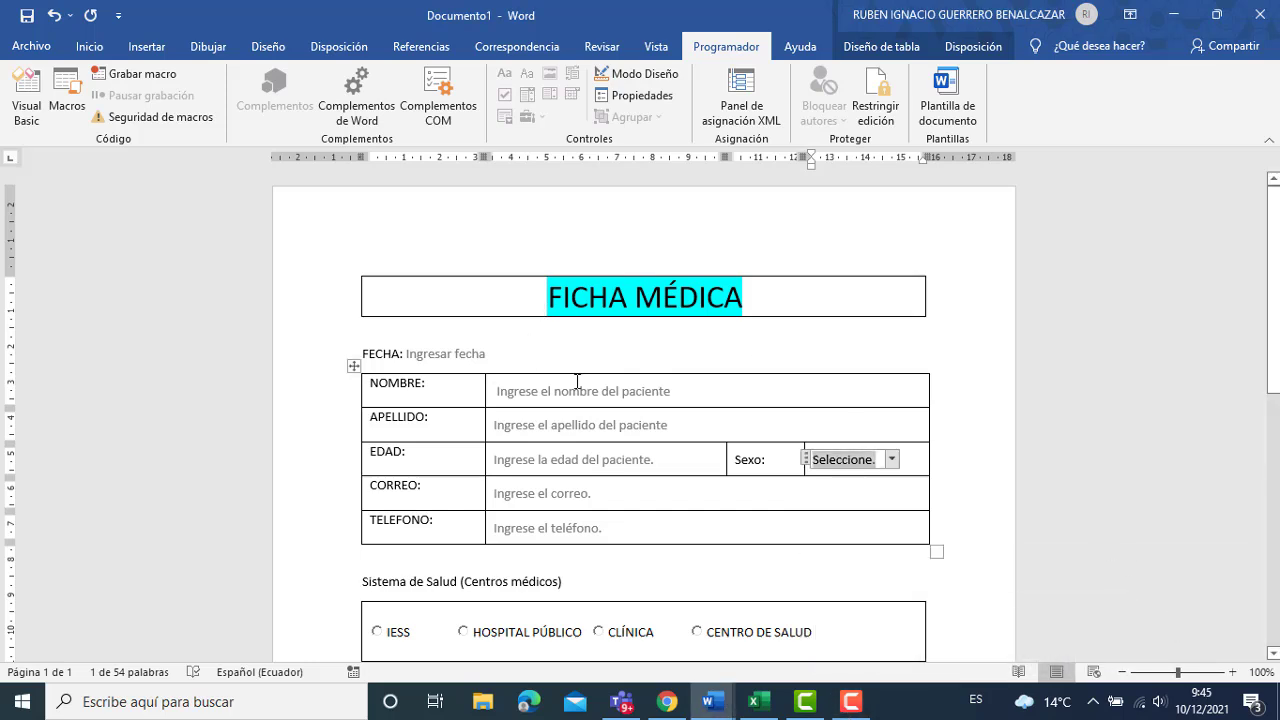
Enter the patient's first names and surnames in the NOMBRE and APELLIDO fields.
click(579, 386)
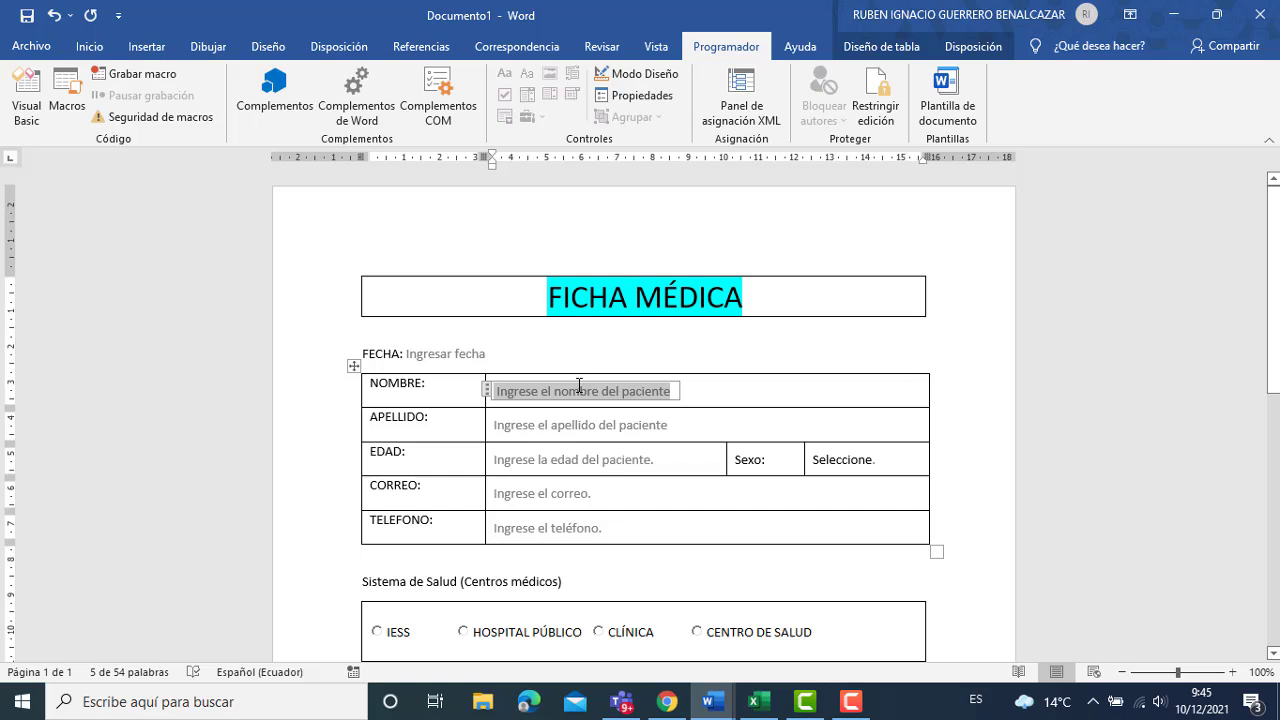
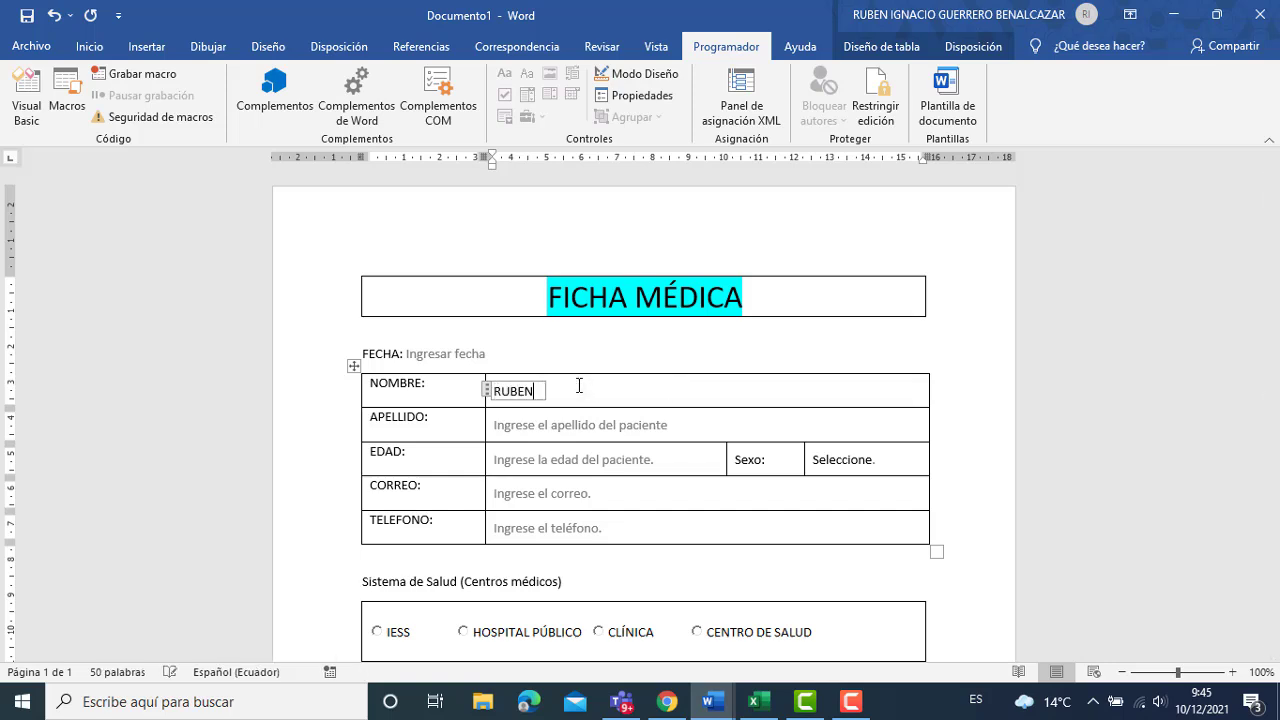
text(IGNACIO)
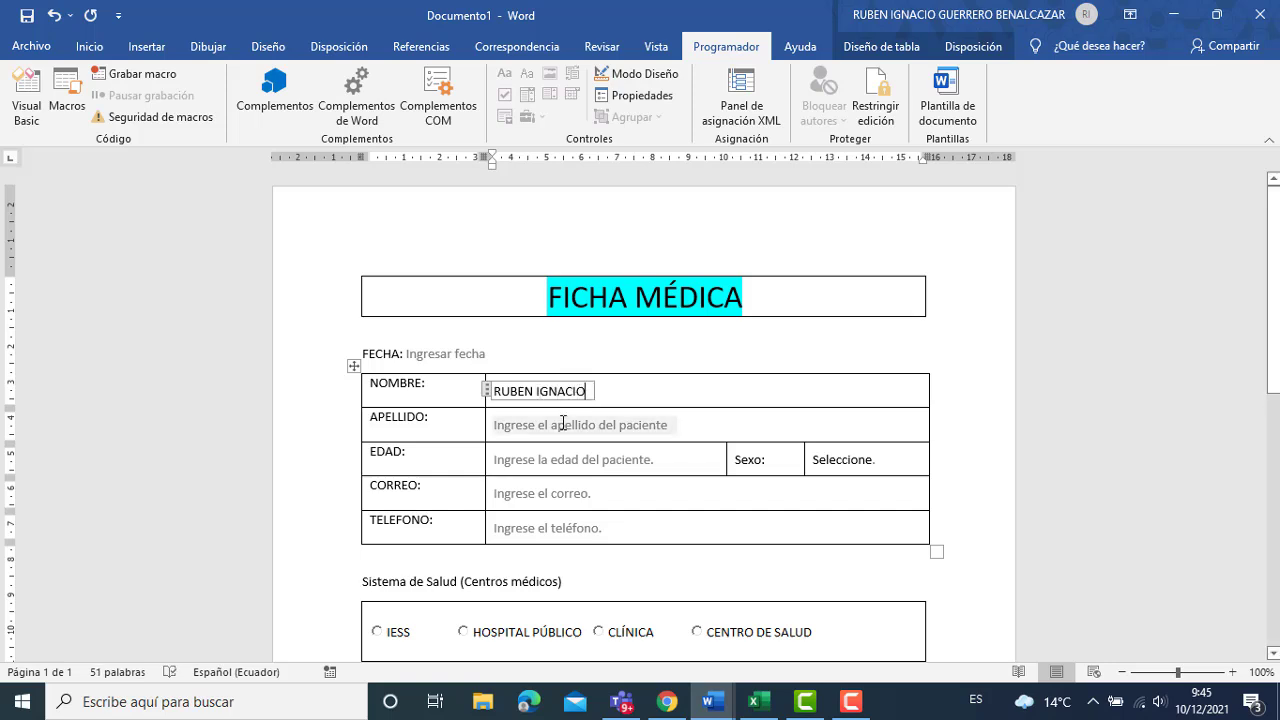
click(563, 425)
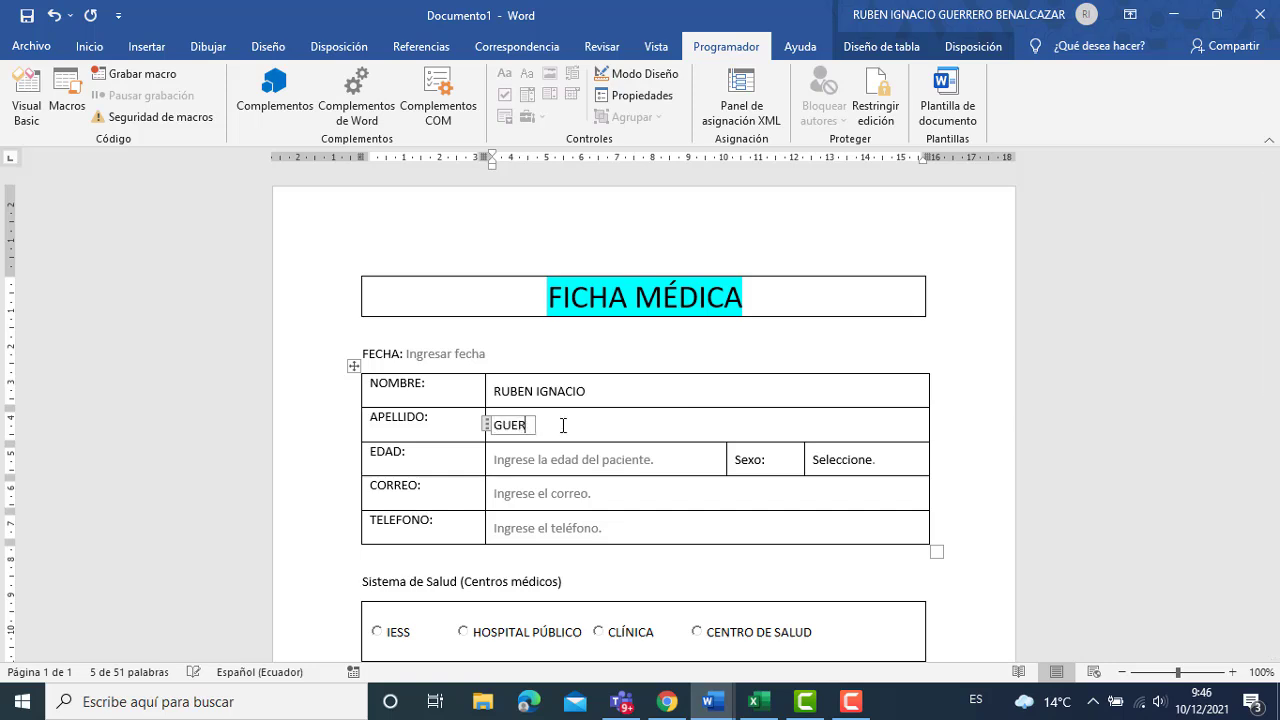
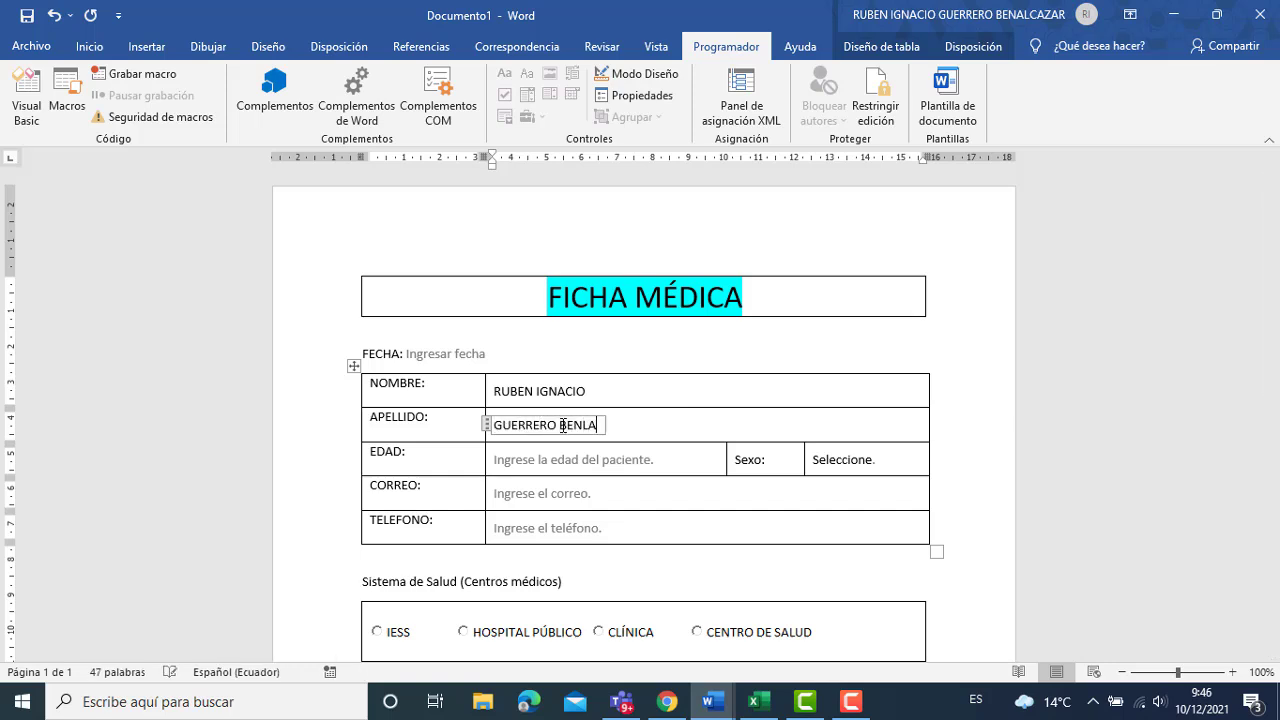
Enter age 32 and choose MASCULINO from the Sexo dropdown.
click(591, 462)
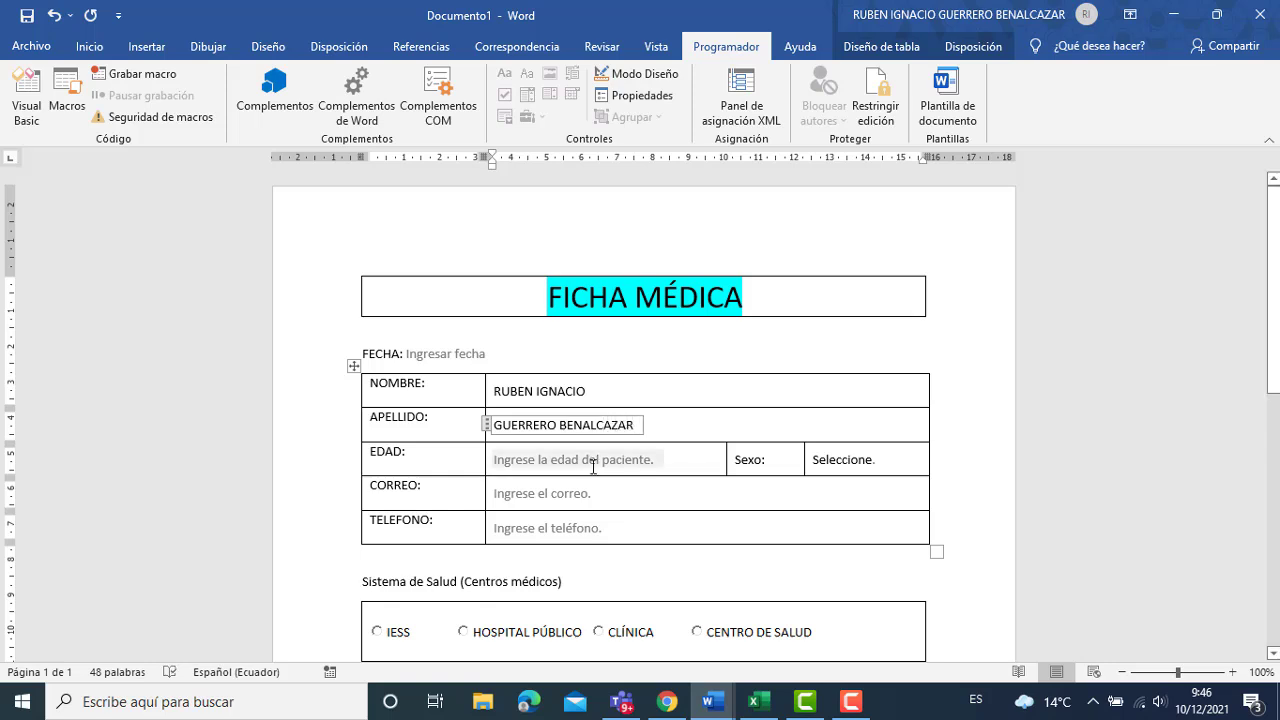
text(32)
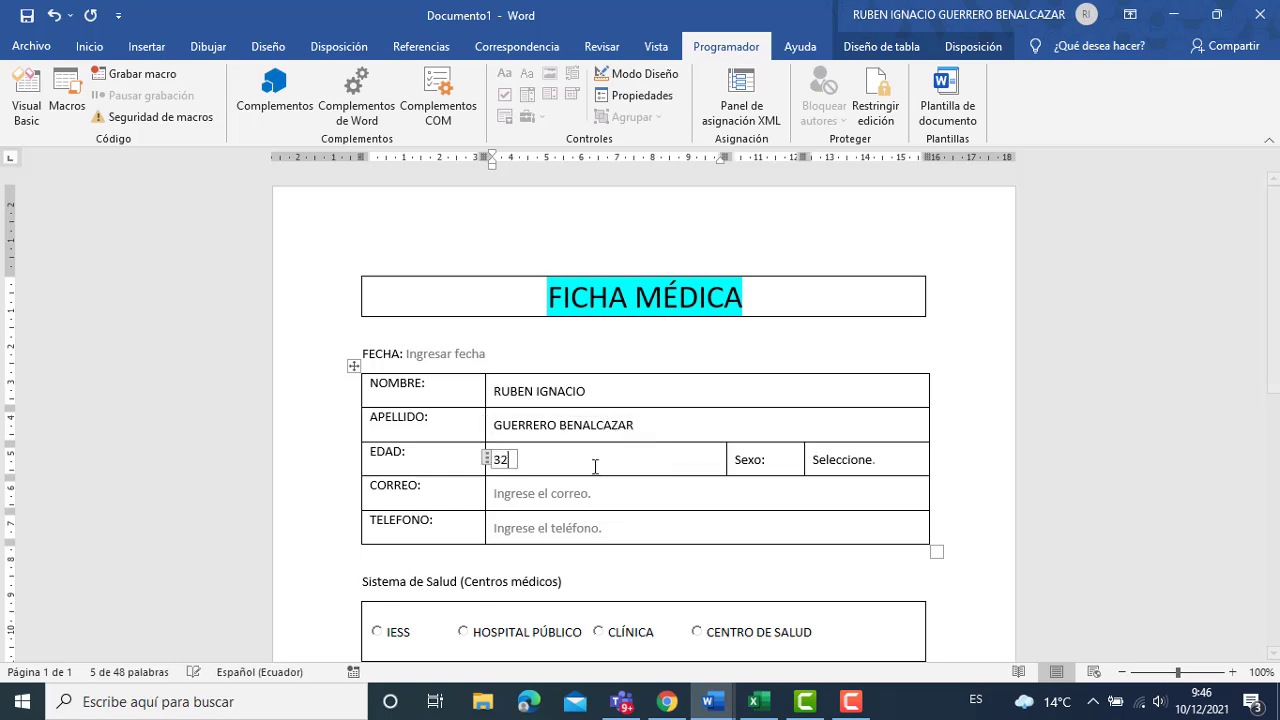
click(854, 461)
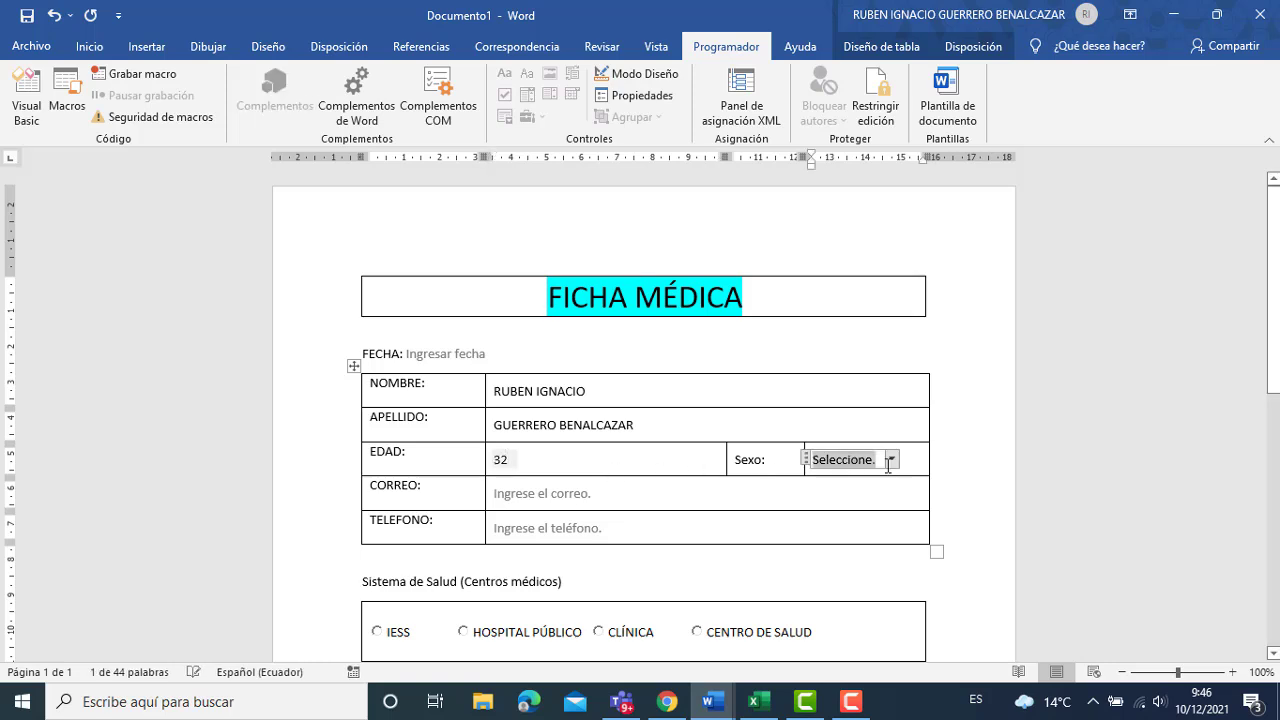
click(893, 460)
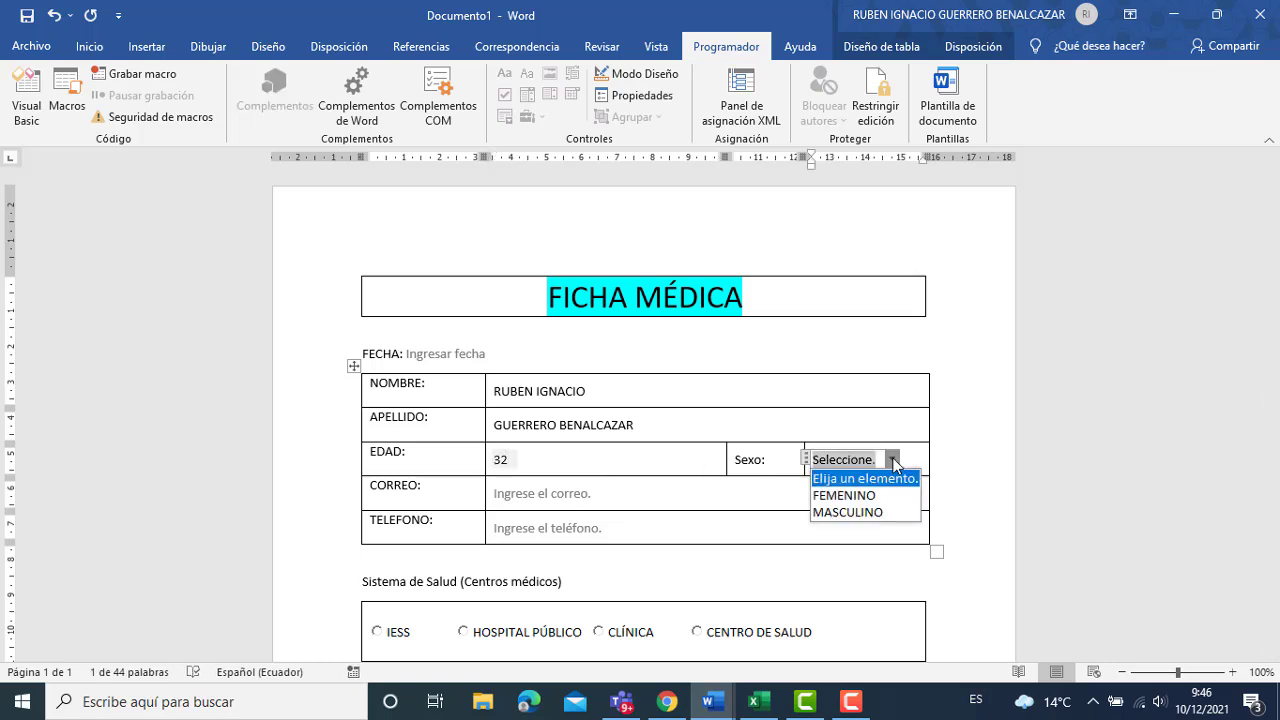
click(880, 512)
Fill in the patient's e-mail address and phone number.
click(595, 497)
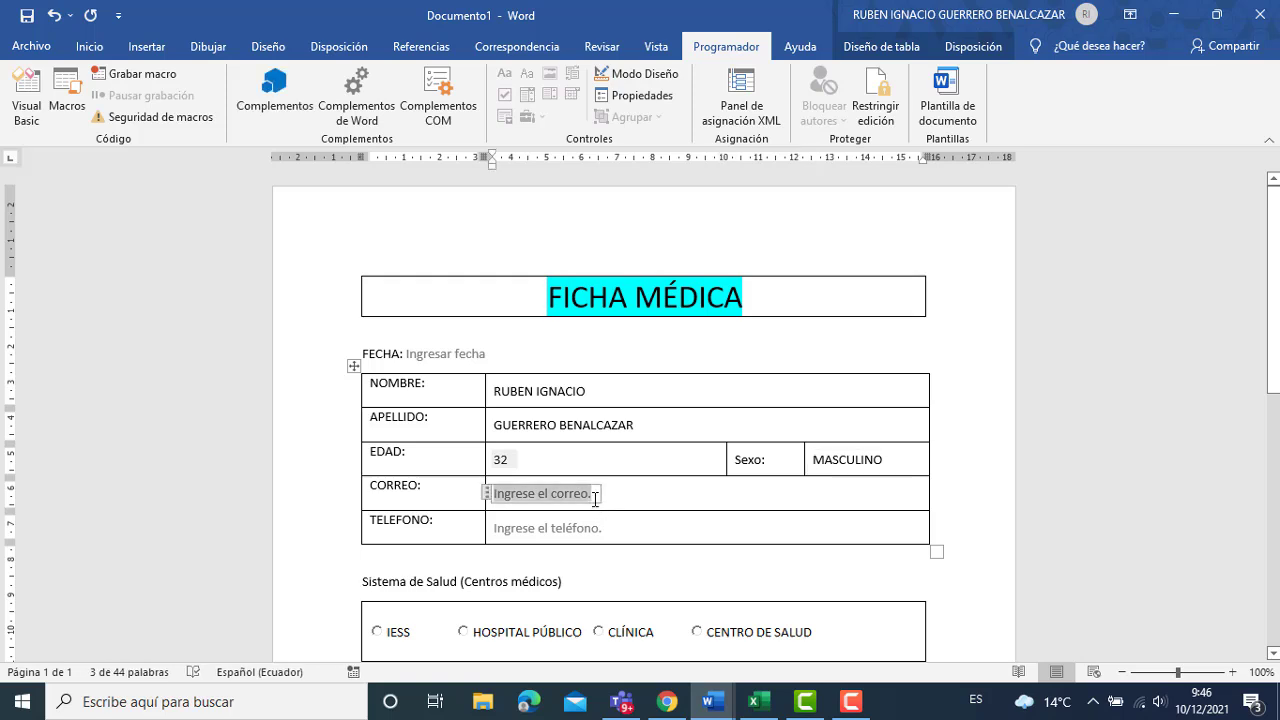
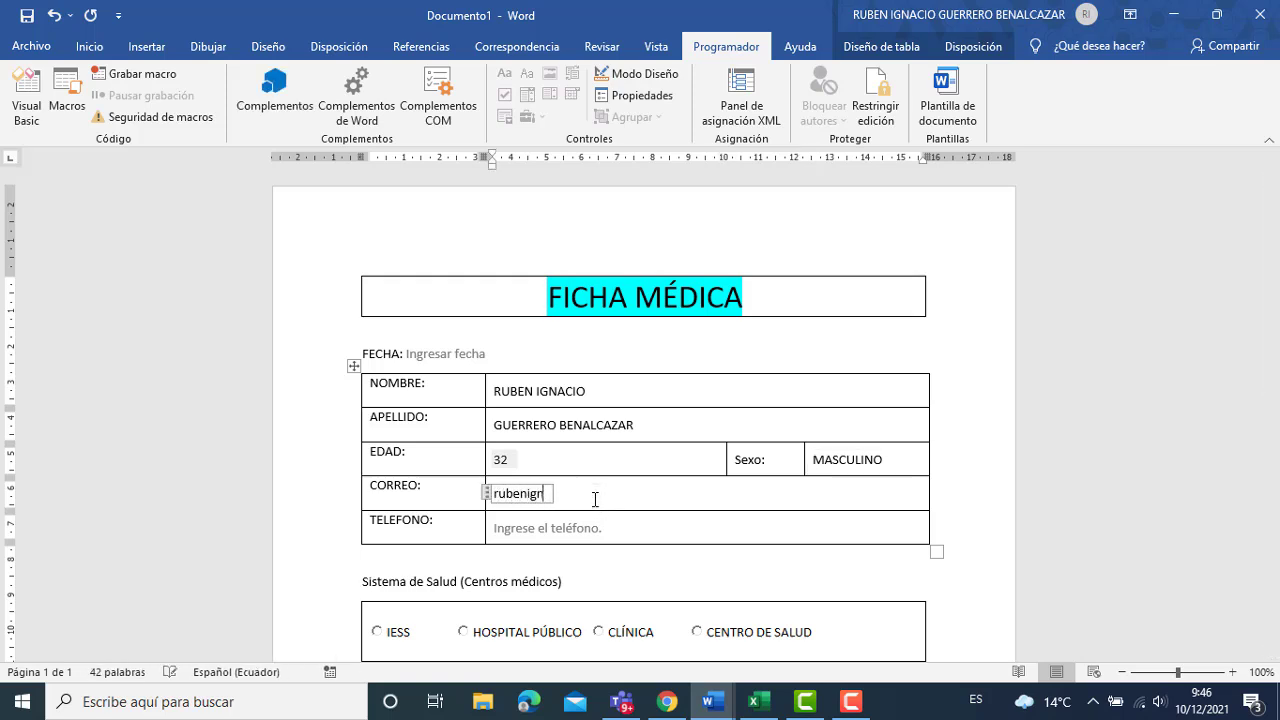
click(629, 527)
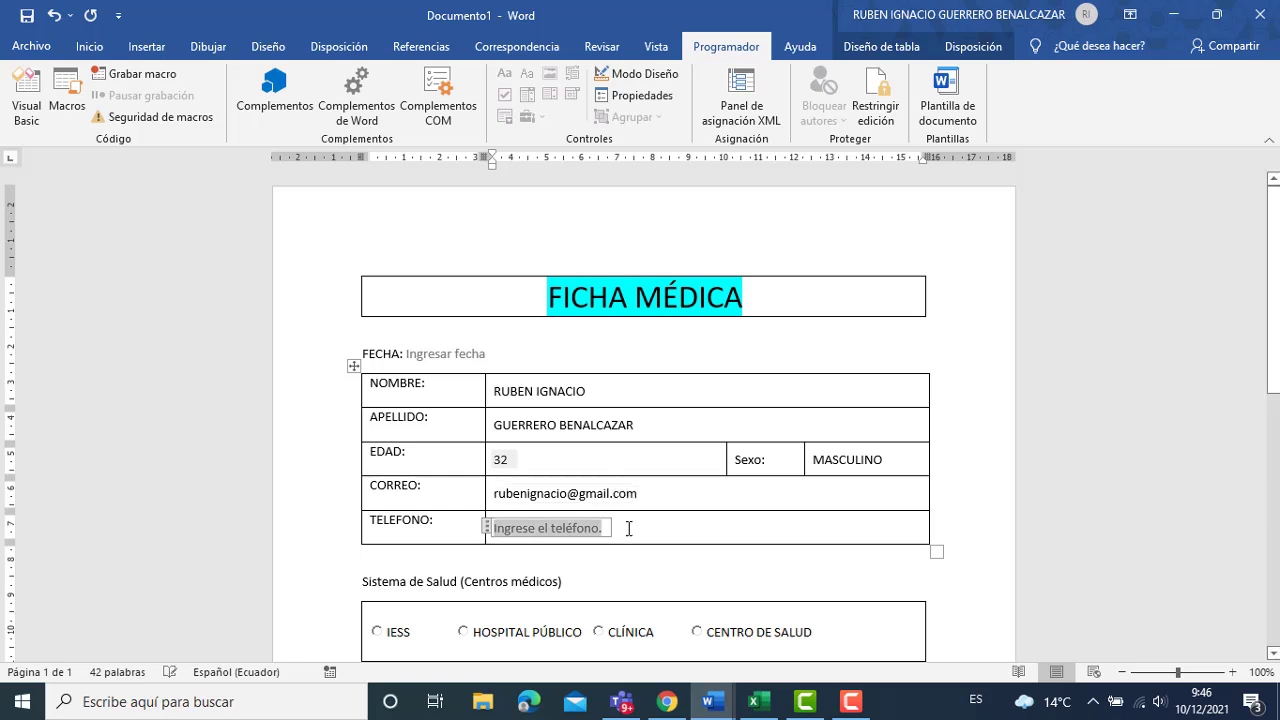
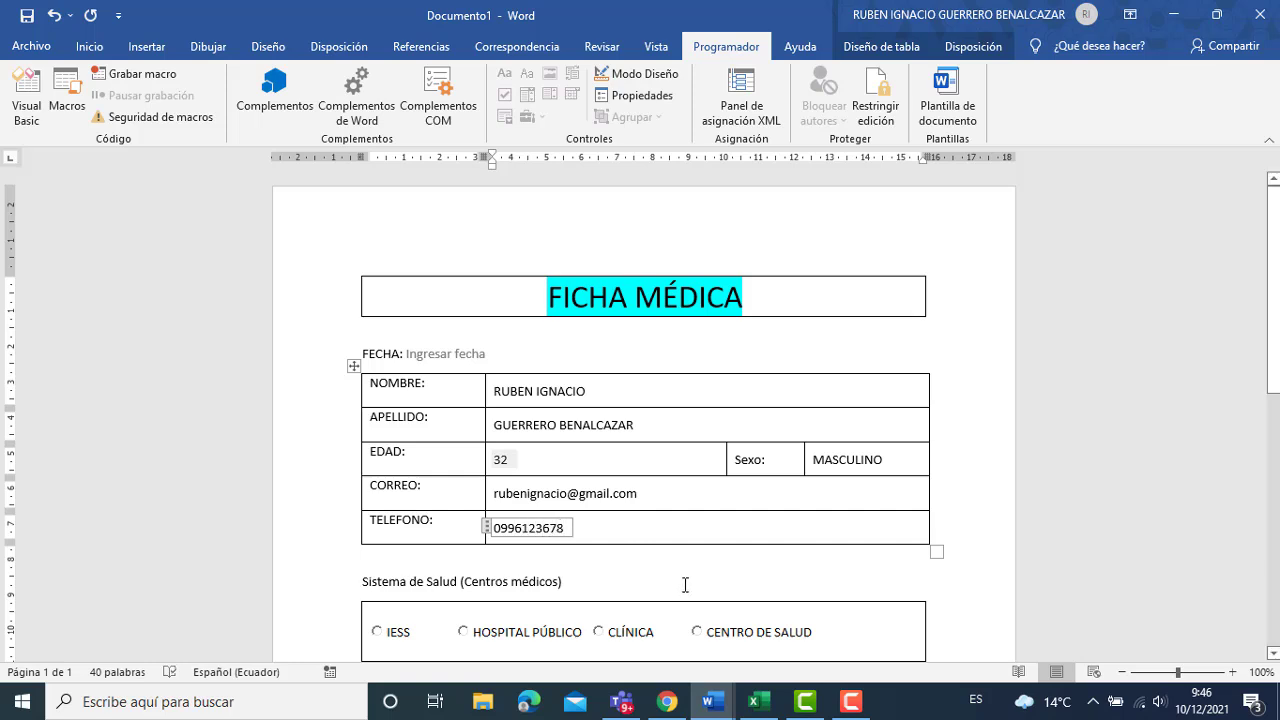
Select IESS, tick the Paracetamol and Diclofenaco allergies, and choose blood group O +.
click(396, 632)
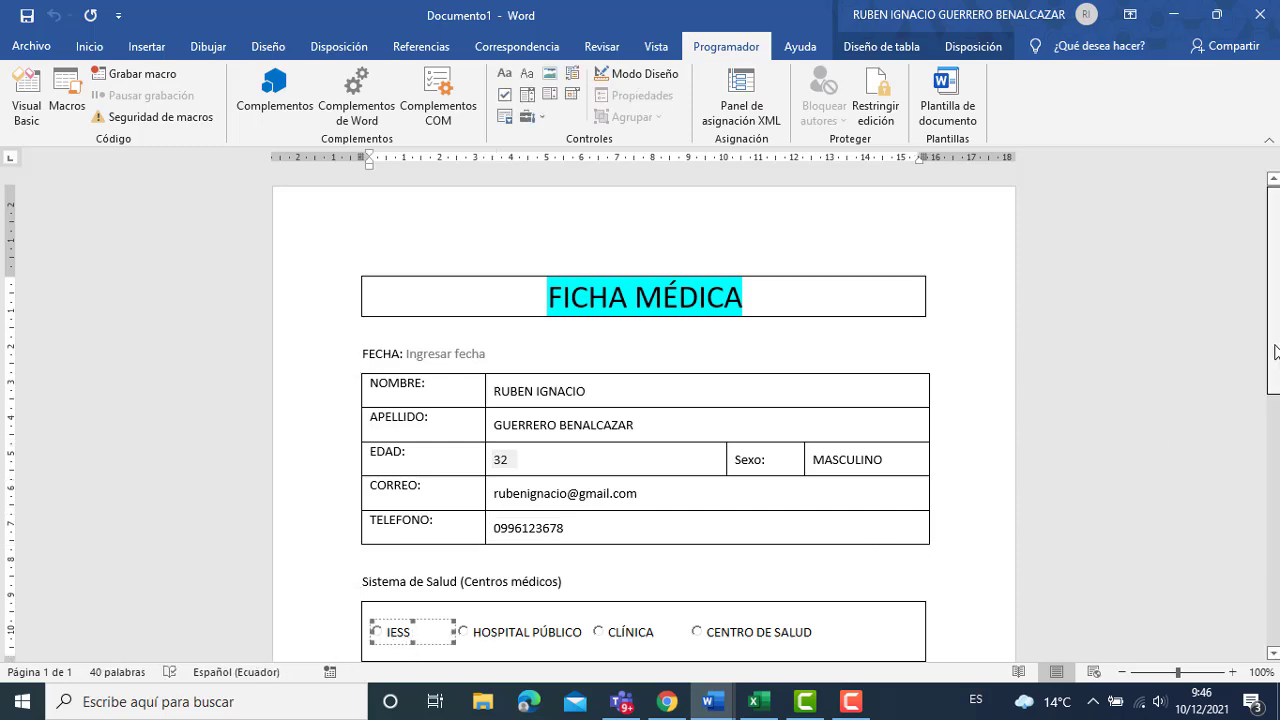
drag(1278, 374, 1278, 505)
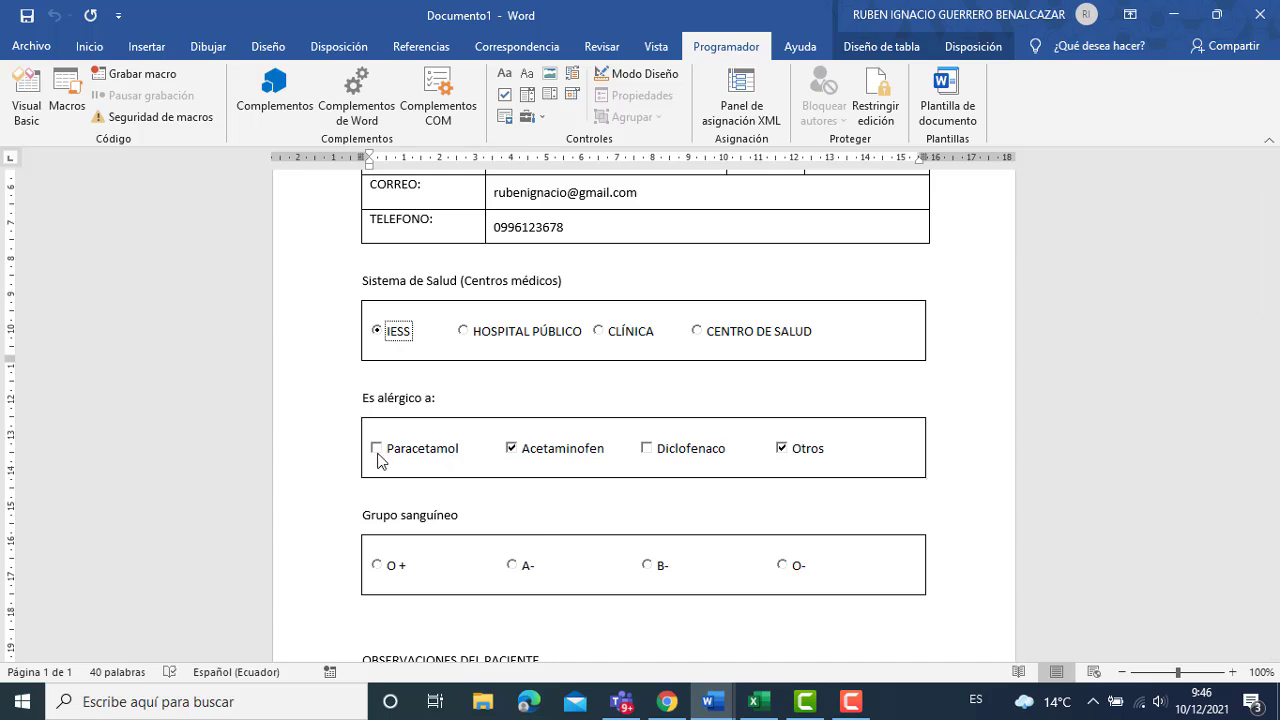
click(377, 449)
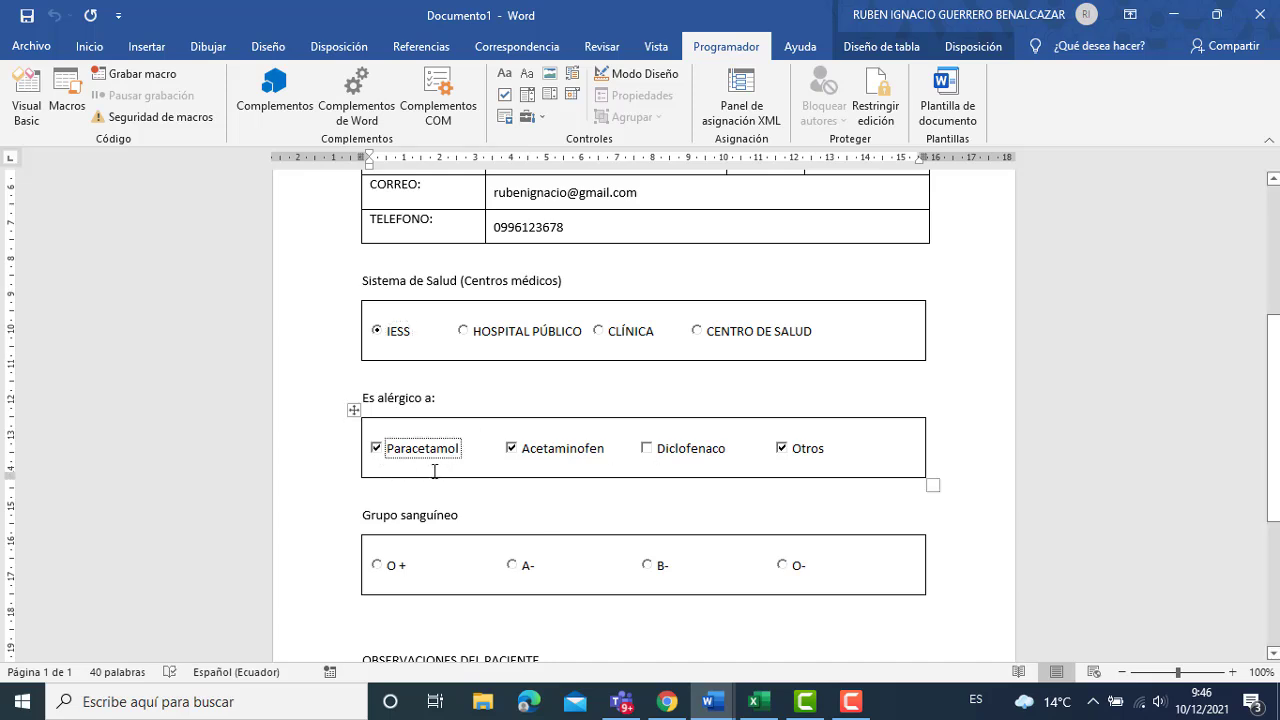
click(530, 117)
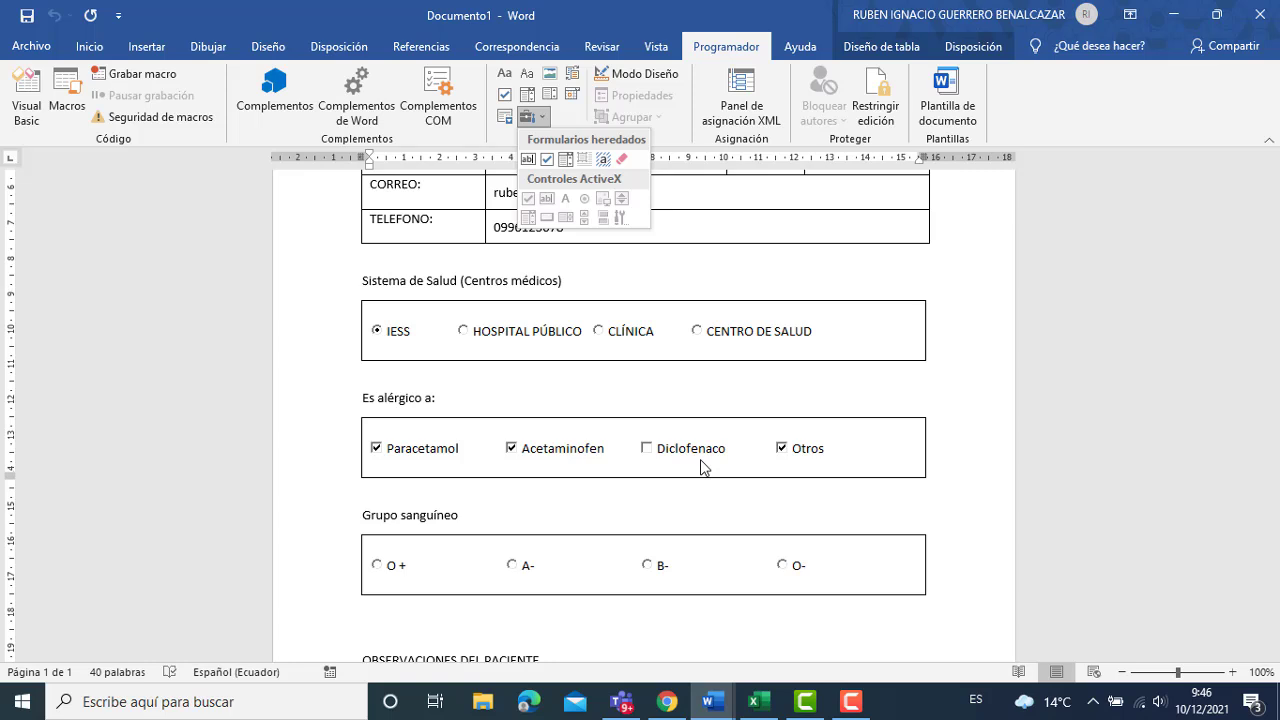
click(650, 456)
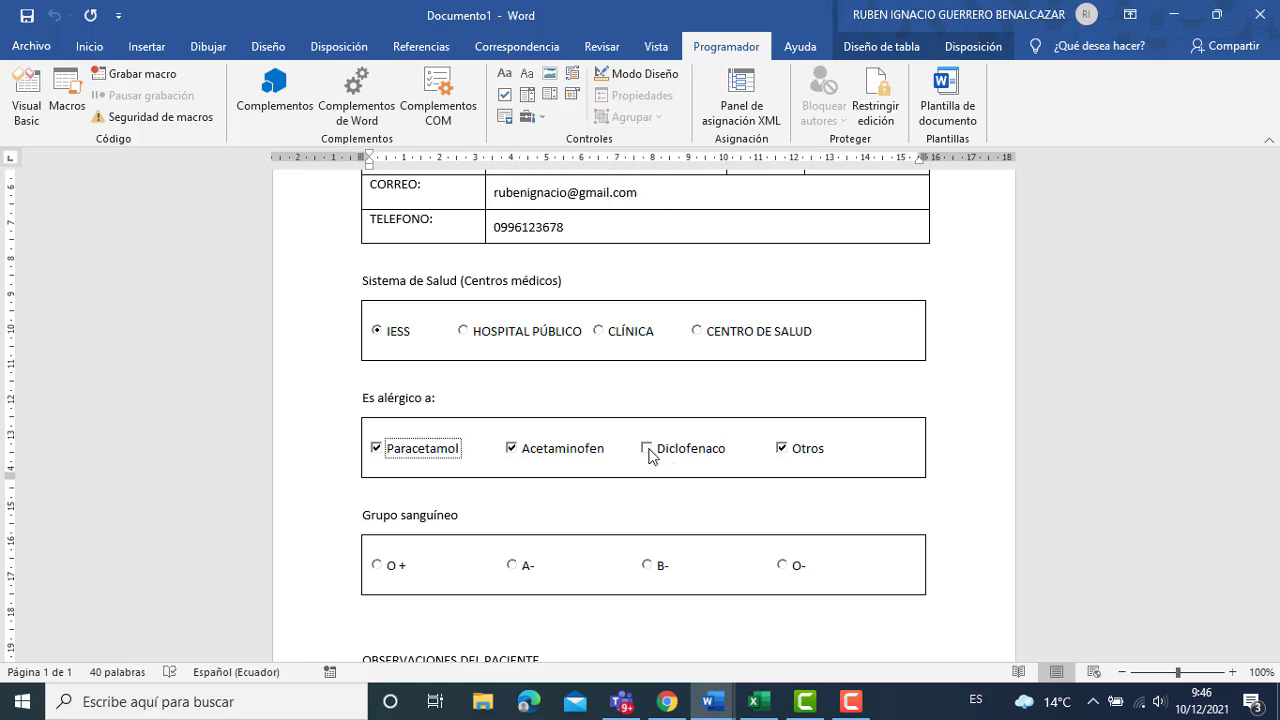
click(647, 449)
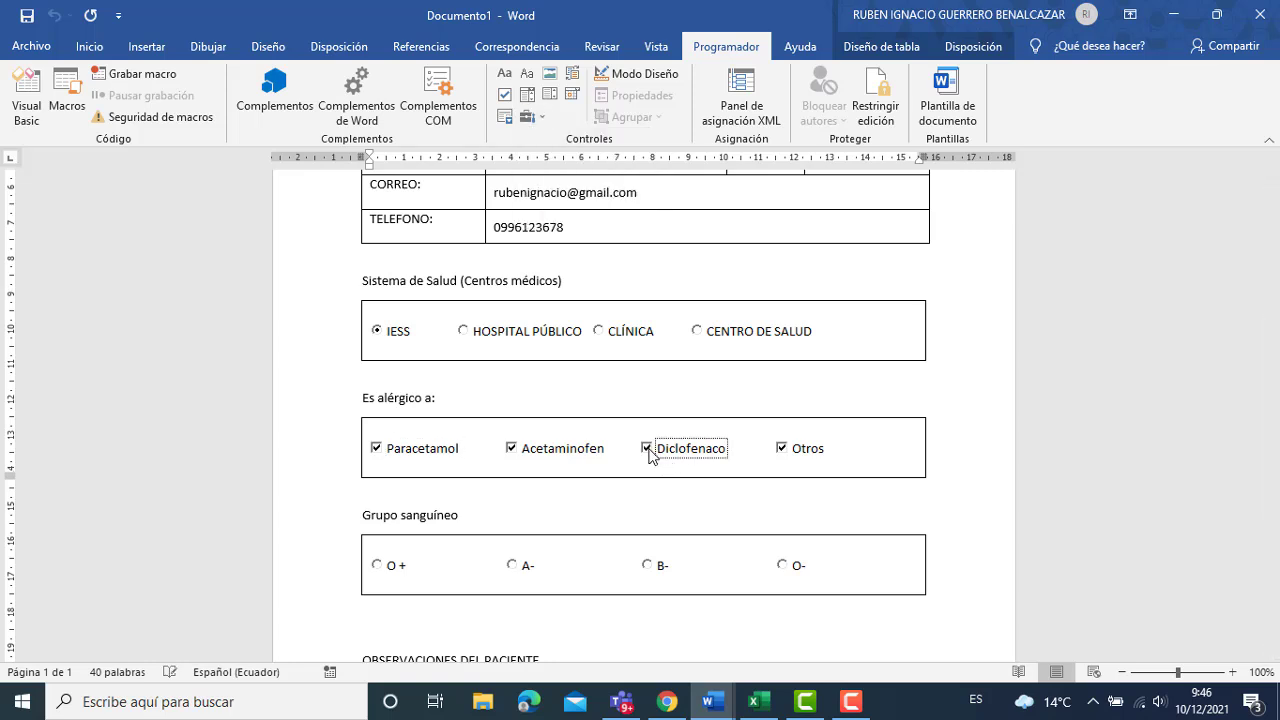
click(386, 565)
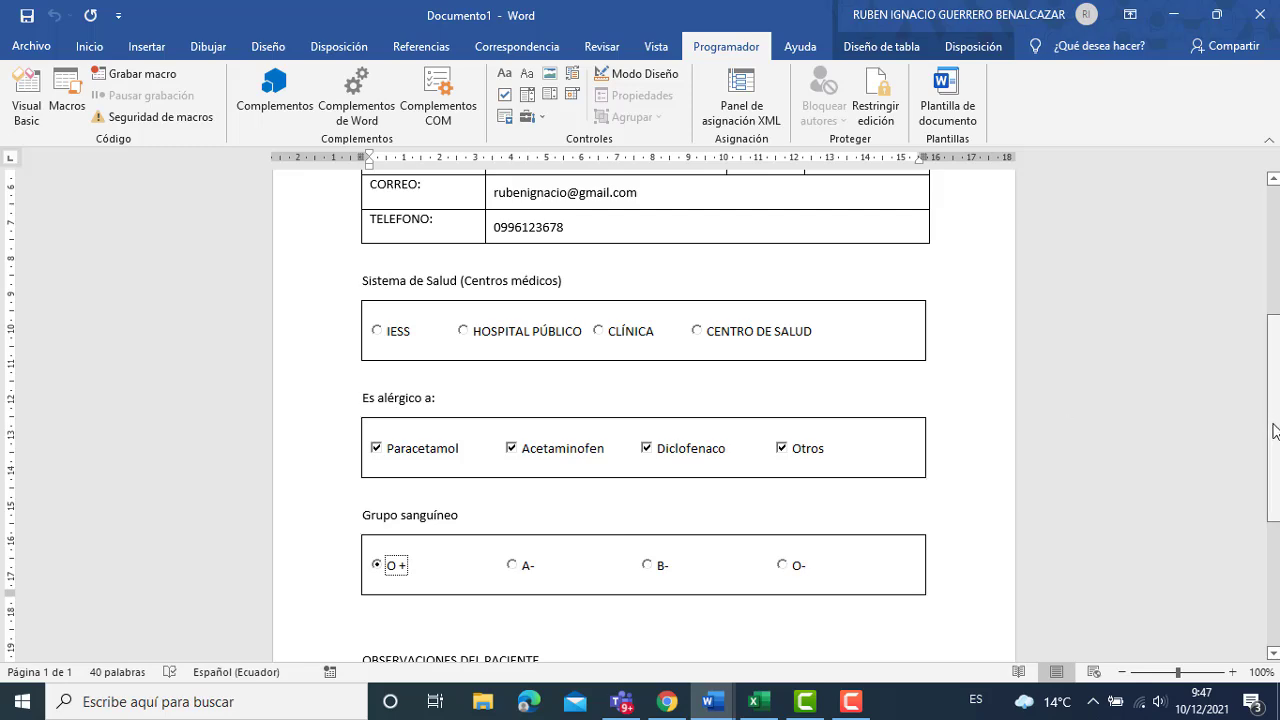
Write 'Goza de buena salud.' in the observations field.
scroll(660, 500, down, 3)
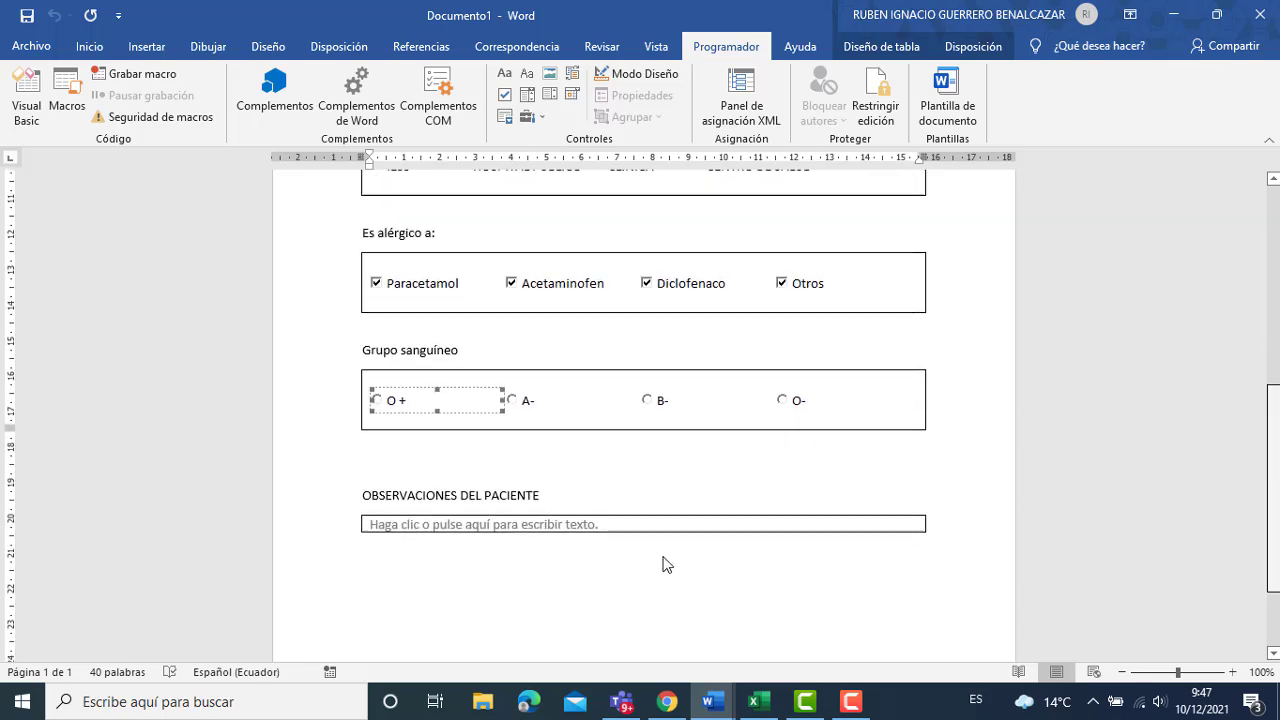
click(600, 507)
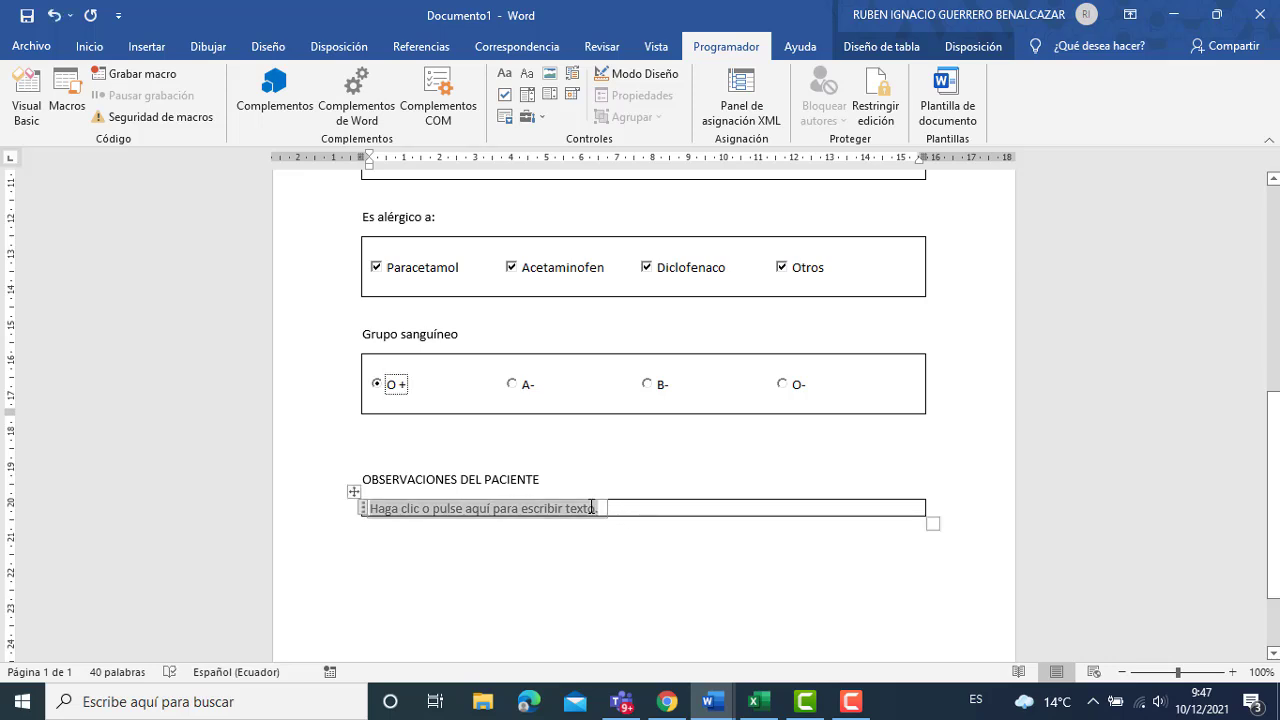
text(Goza xde)
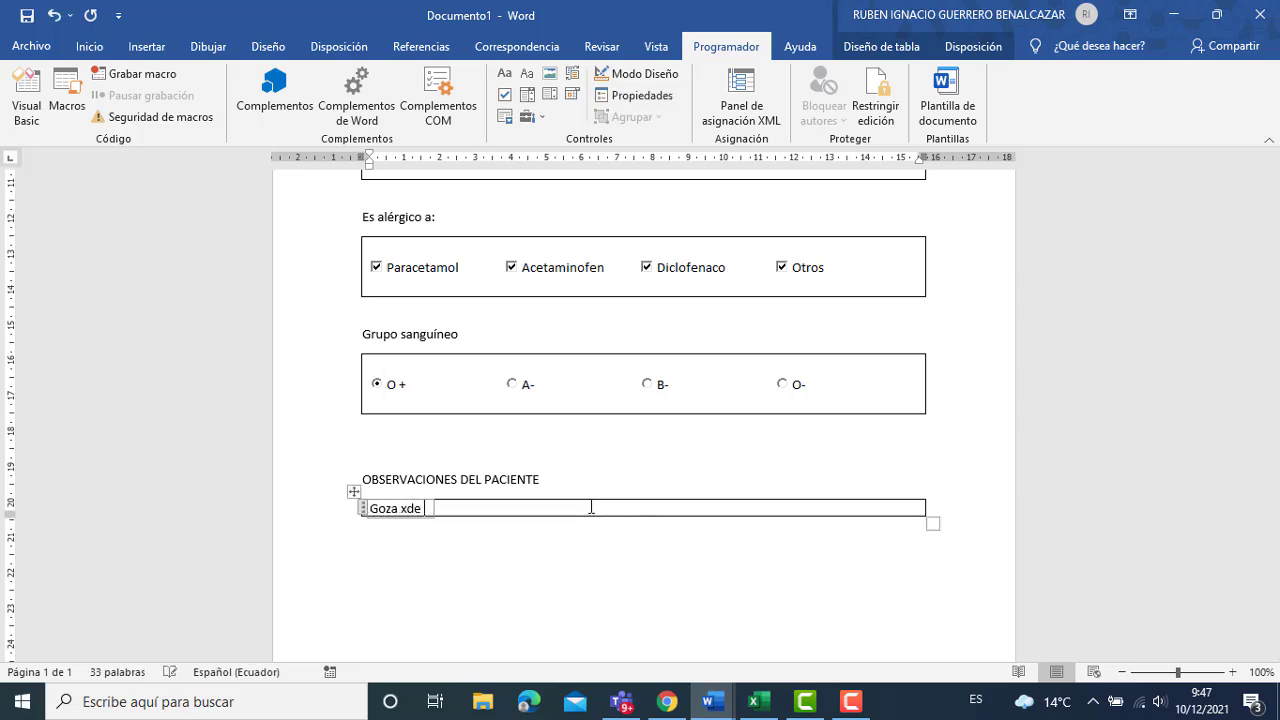
key(BackSpace)
key(BackSpace)
key(BackSpace)
text(de buena salud.)
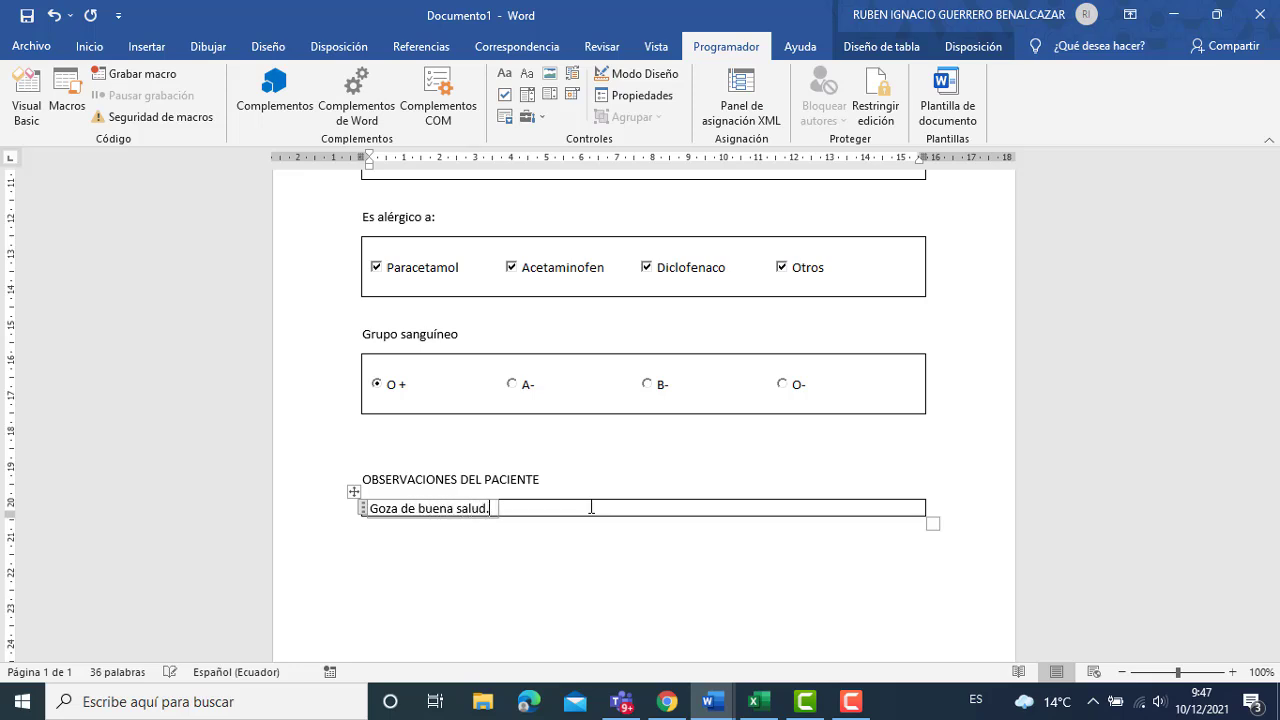
Add a new line recommending a visit to the centro de salud at least once per year.
key(Return)
text(S)
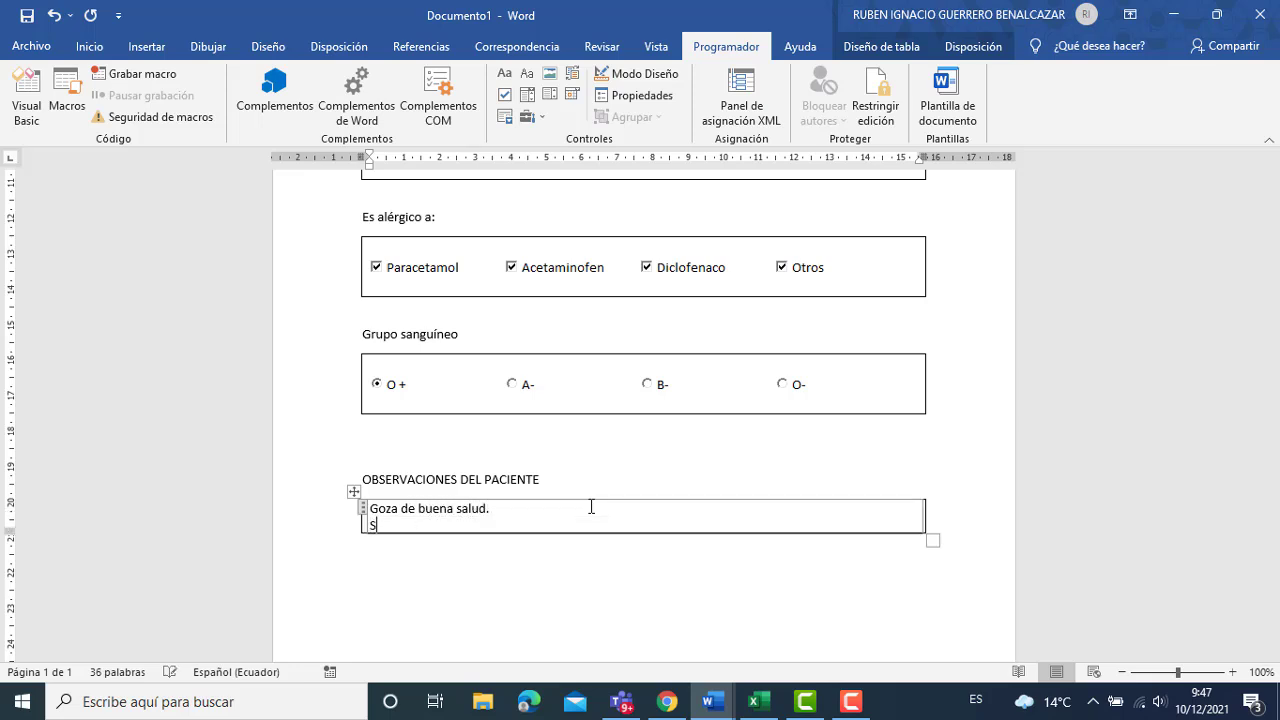
text(e recomienda h)
text(car)
key(BackSpace)
key(BackSpace)
key(BackSpace)
text(´pa)
key(BackSpace)
key(BackSpace)
text(por su s)
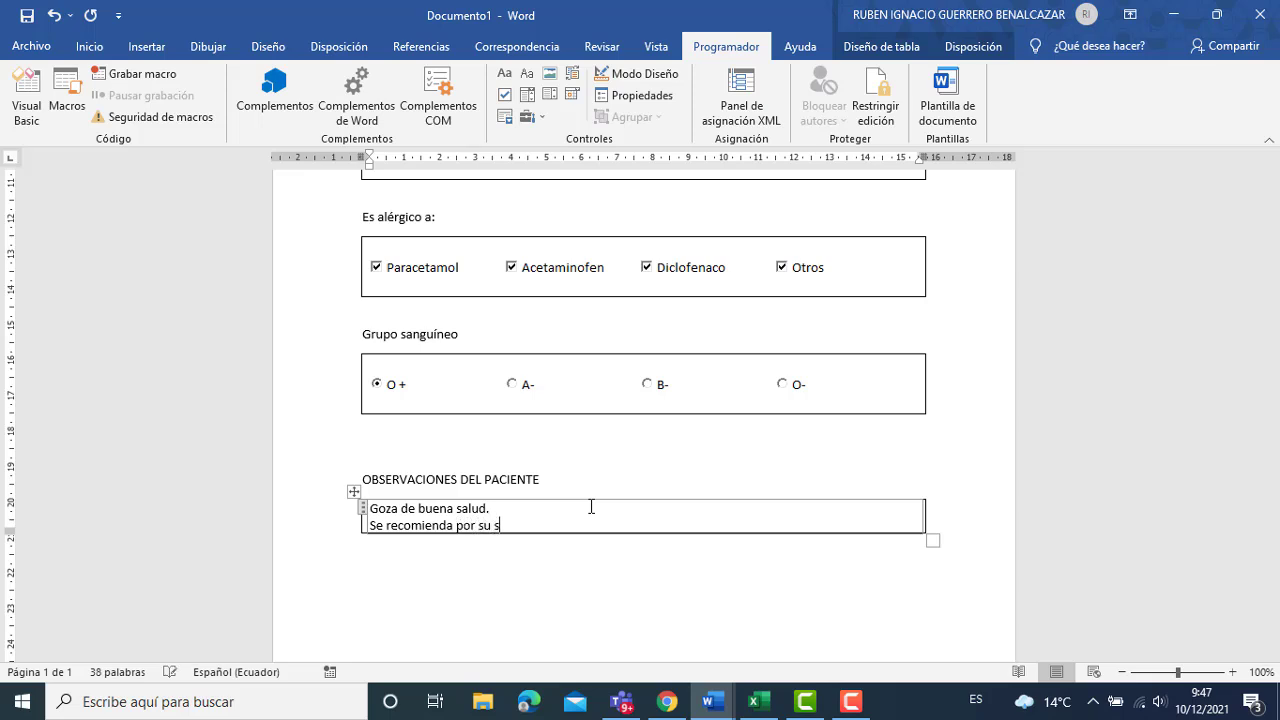
text(alud )
text(vid)
key(BackSpace)
text(sitar el centro de salud al menos una)
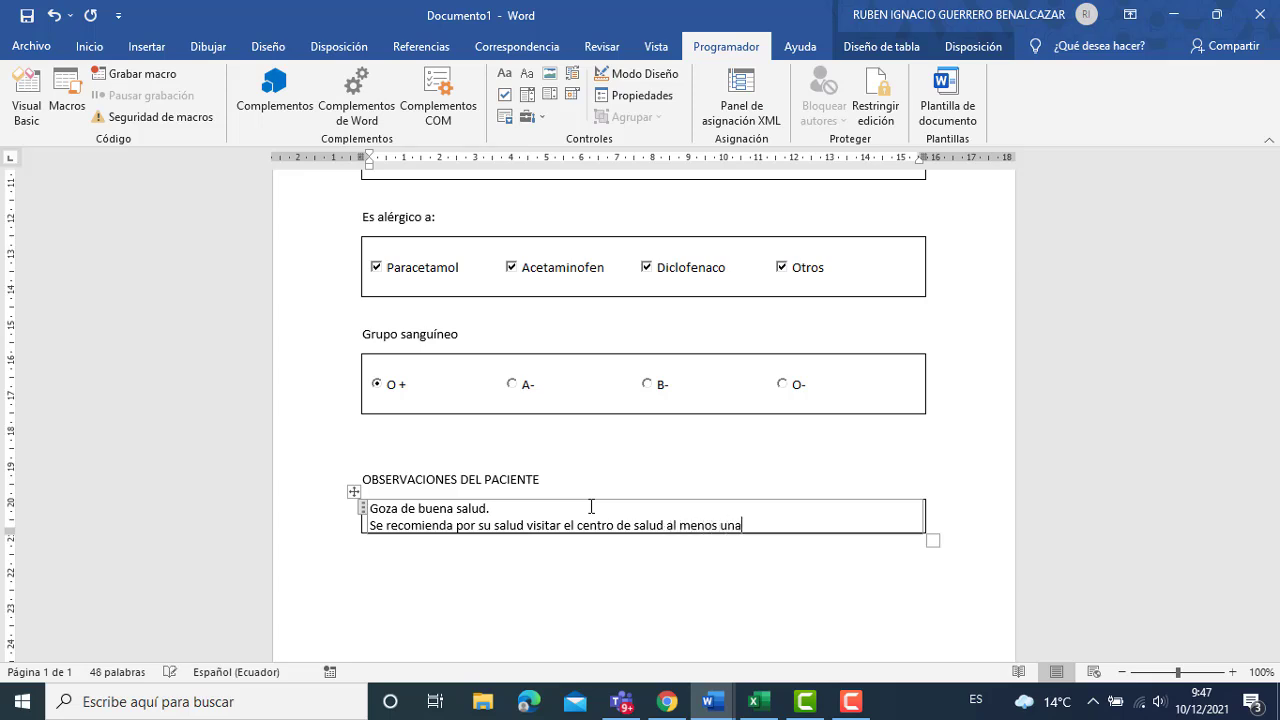
text( vez por año.})
key(Return)
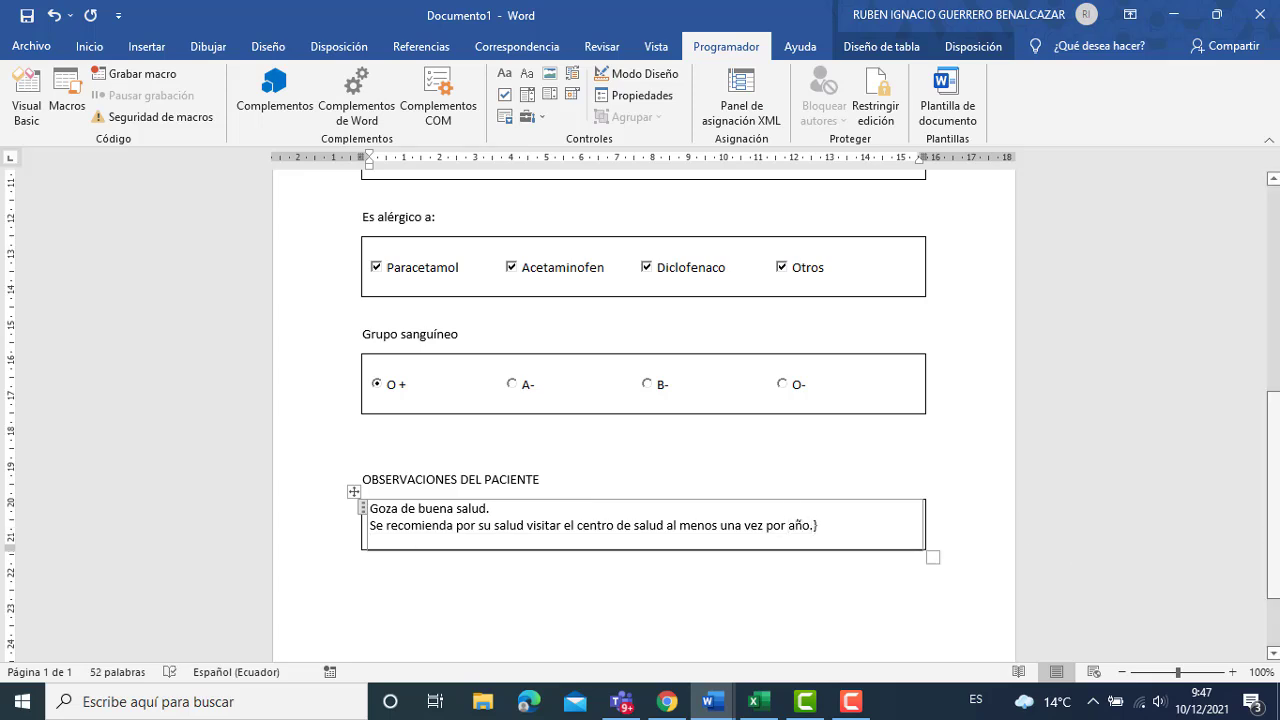
Pick 10 December 2021 in the FECHA date picker so it reads 10/12/2021.
scroll(1273, 440, up, 3)
scroll(1278, 283, up, 7)
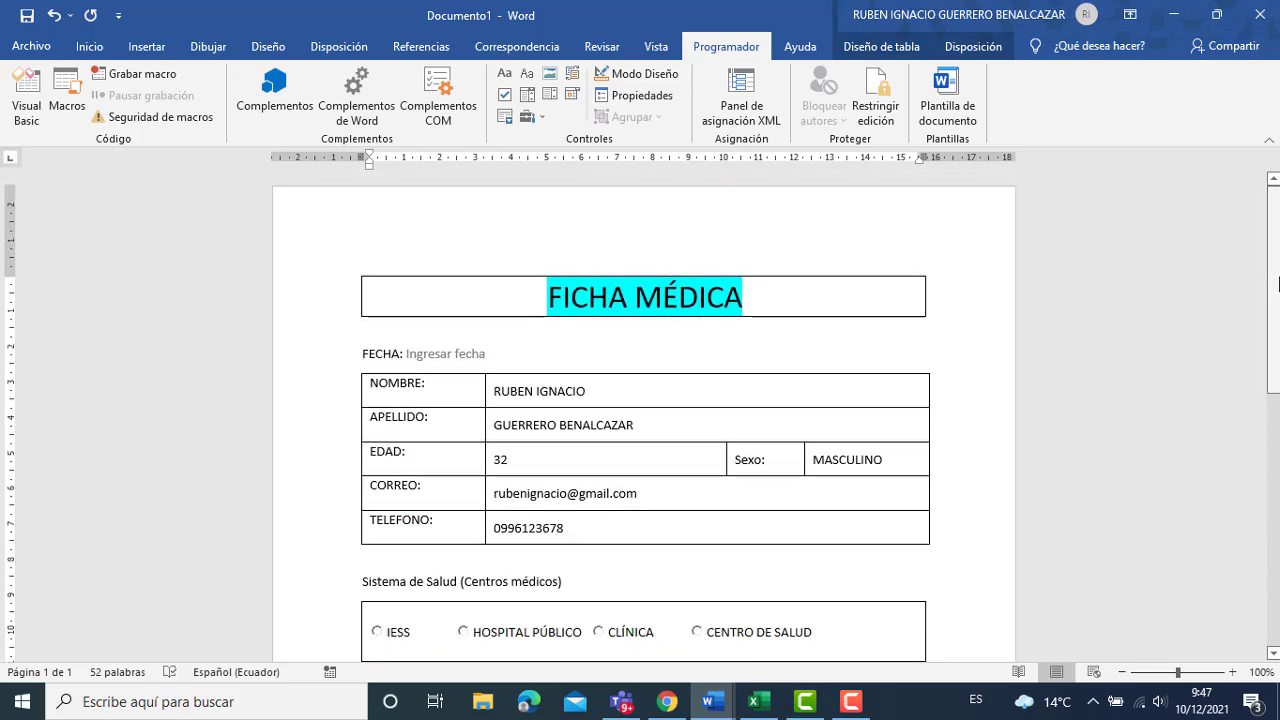
click(470, 354)
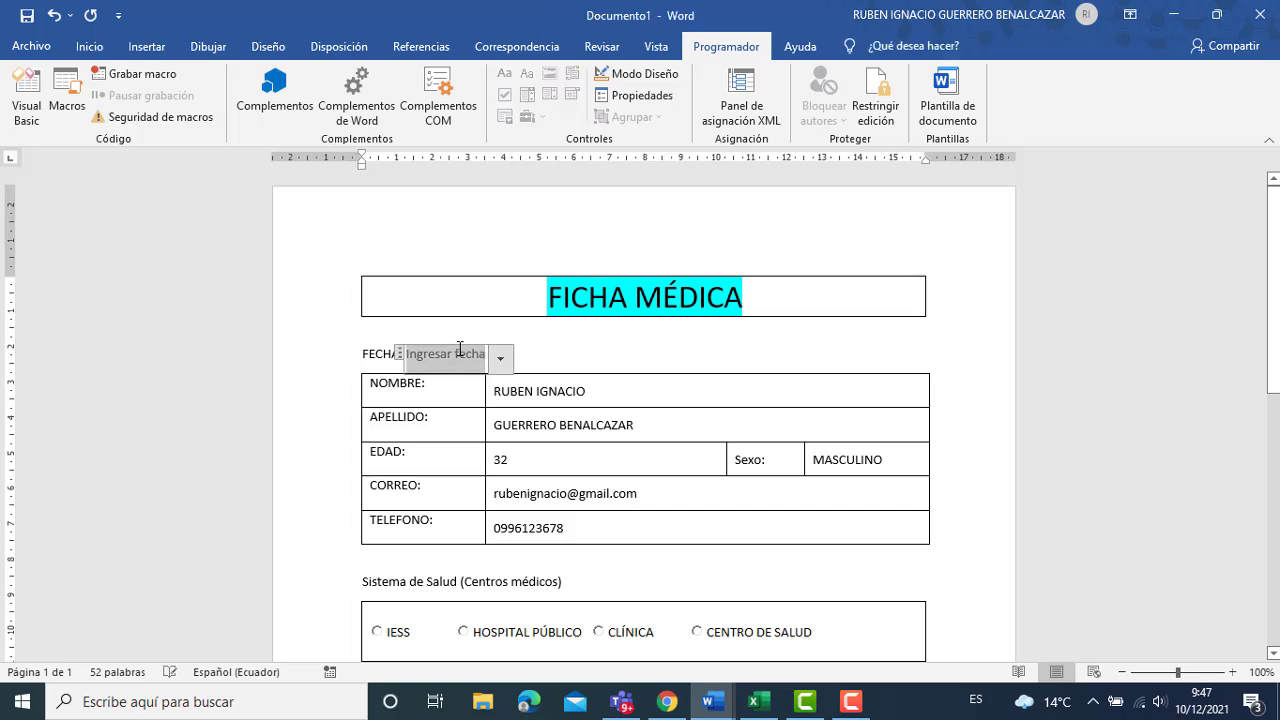
click(500, 362)
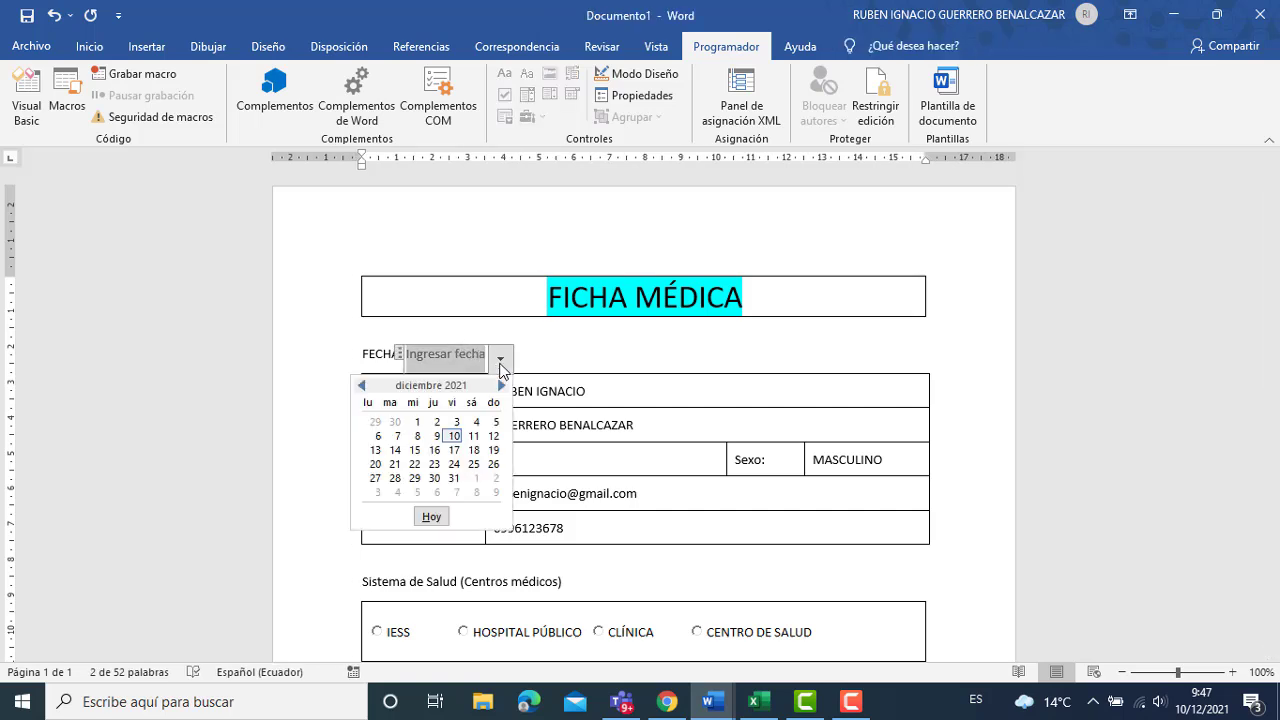
click(453, 436)
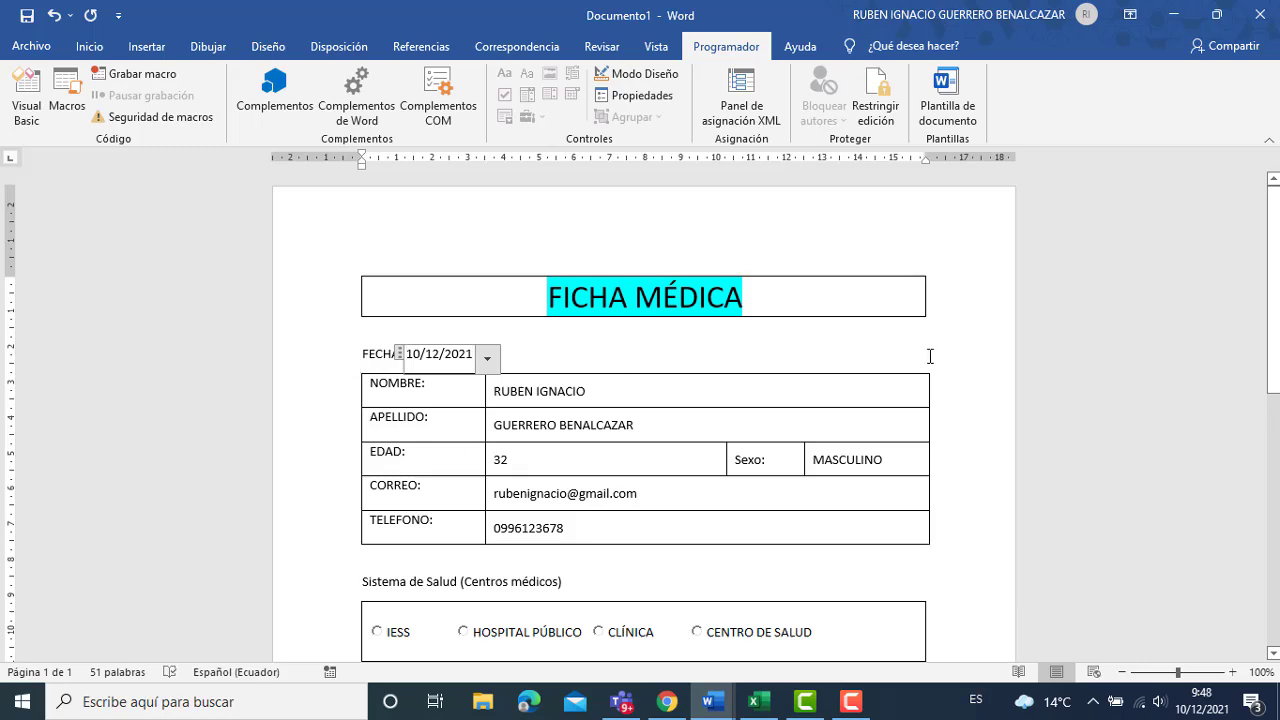
click(954, 395)
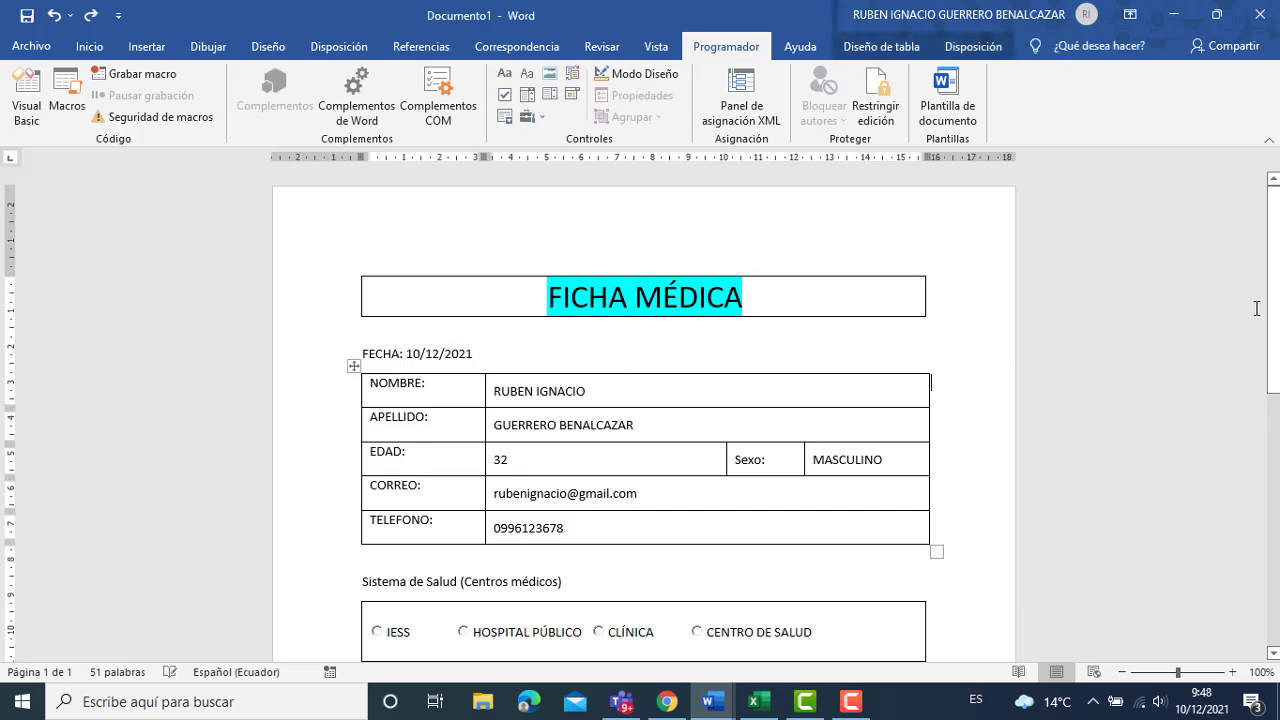
mouse_move(1273, 318)
mouse_down()
mouse_move(1272, 586)
mouse_move(1277, 300)
mouse_up()
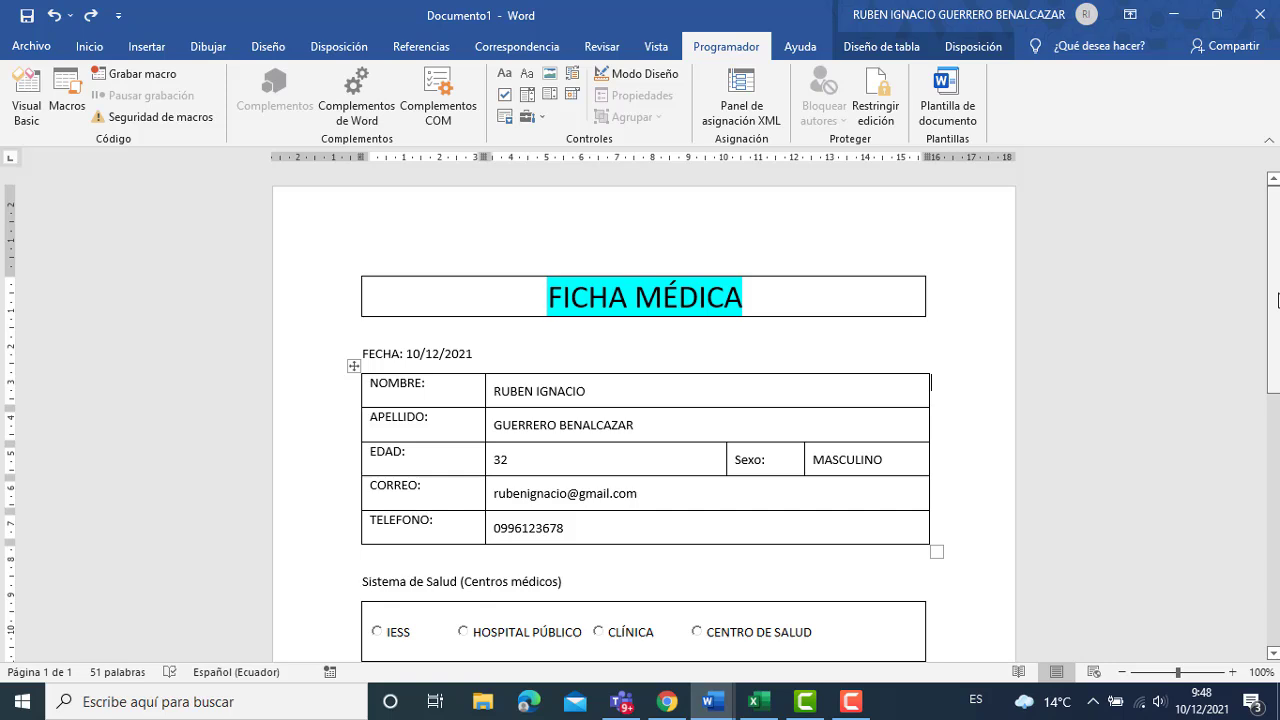
Start a blank Excel workbook with row-1 headers FECHA, NOMBRE, APELLIDOS, EDAD and SEXO.
click(763, 705)
click(244, 206)
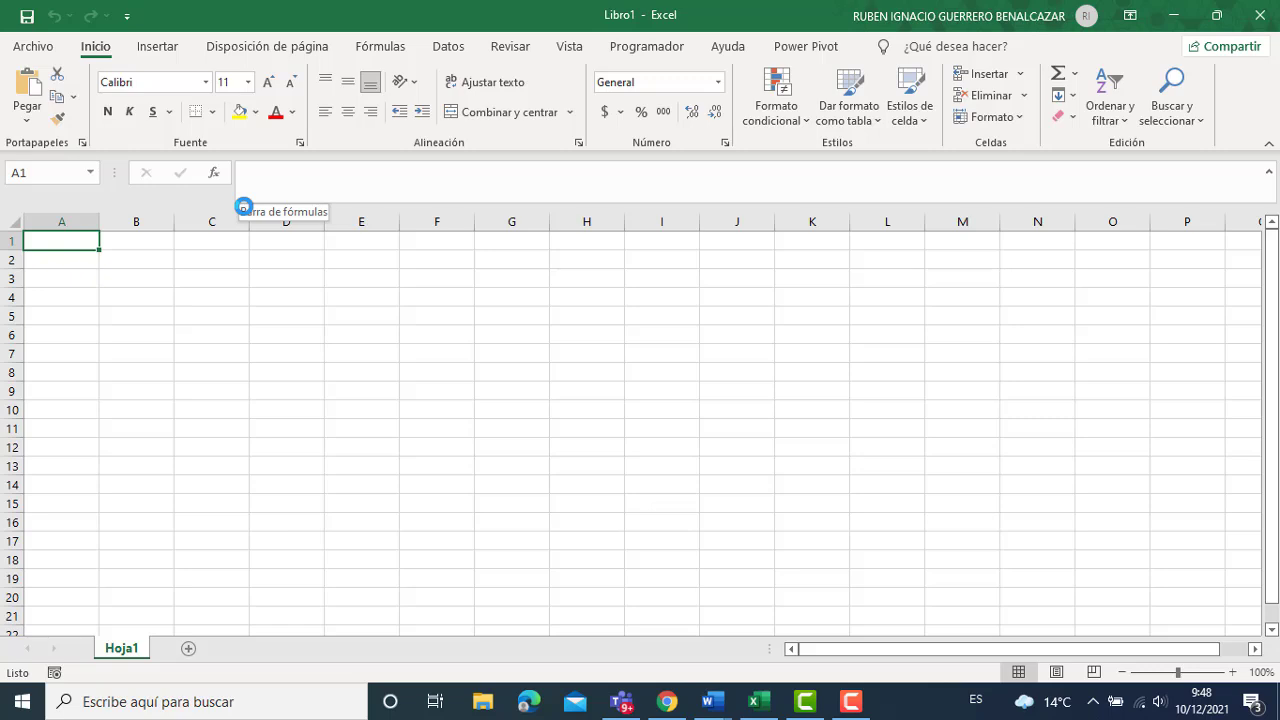
text(FEC)
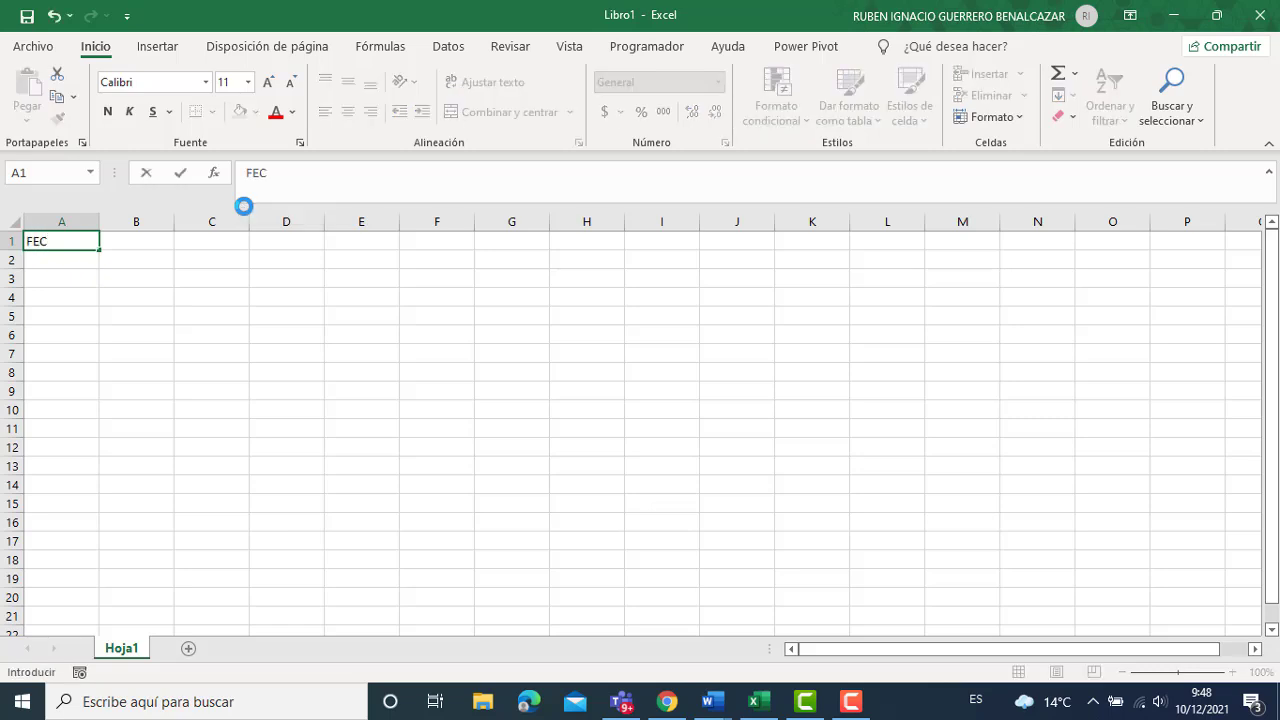
text(HA)
key(Tab)
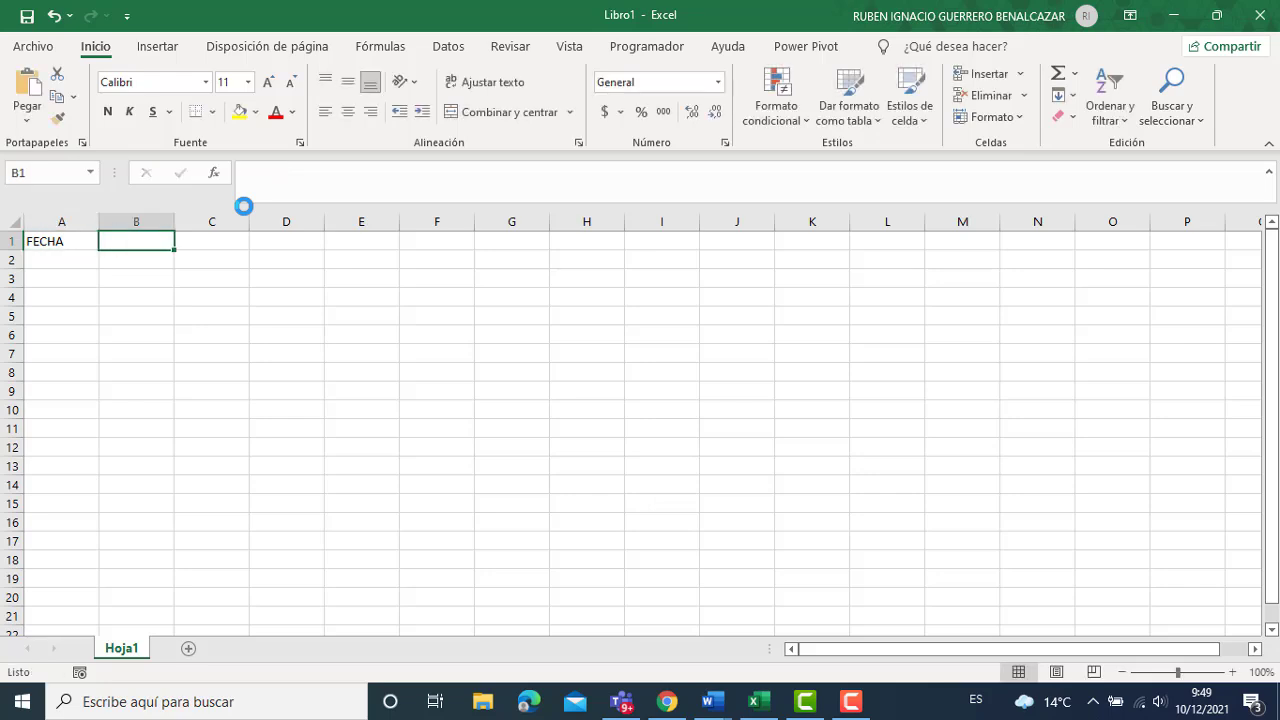
text(NOMBRE)
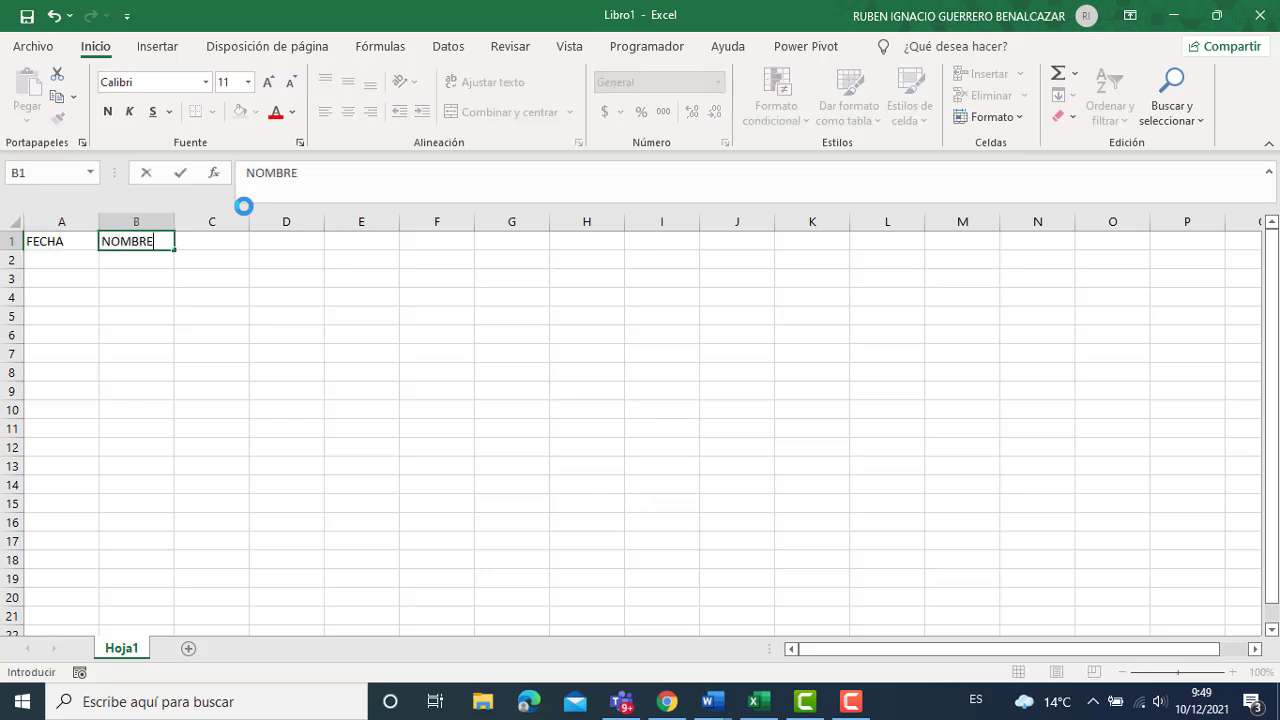
key(Tab)
text(APEL)
text(S)
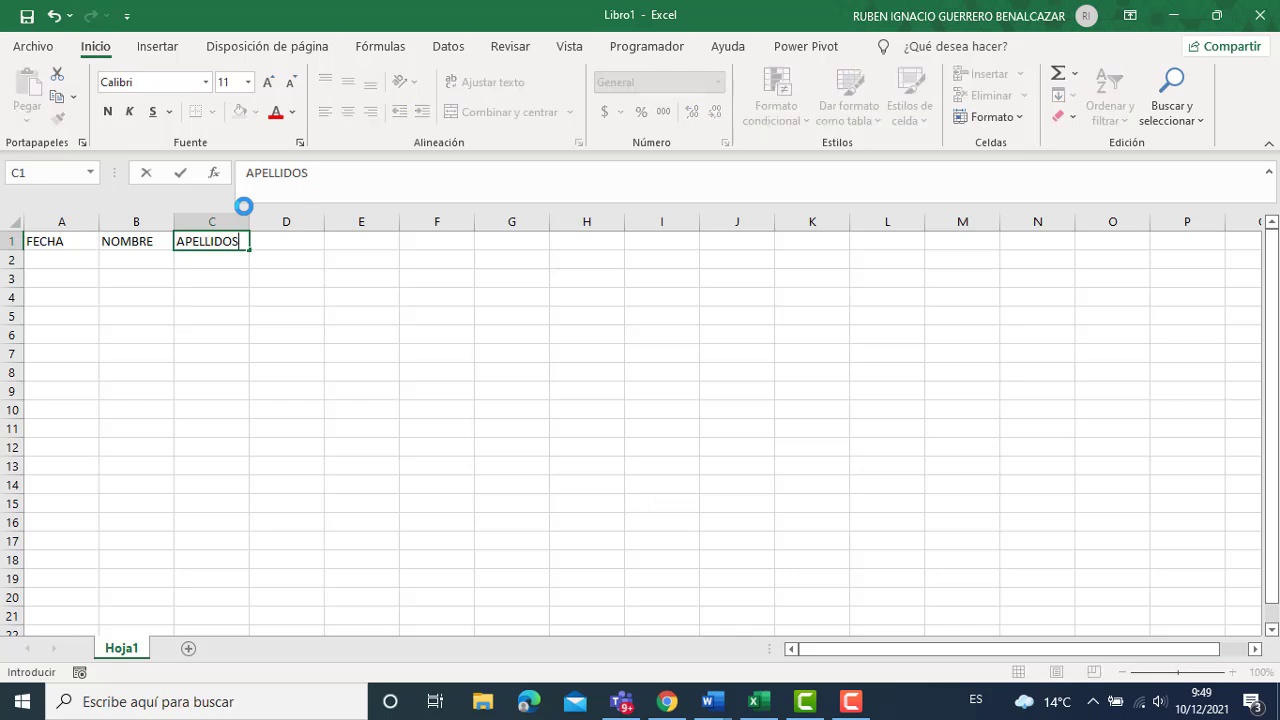
key(Tab)
text(EDAD)
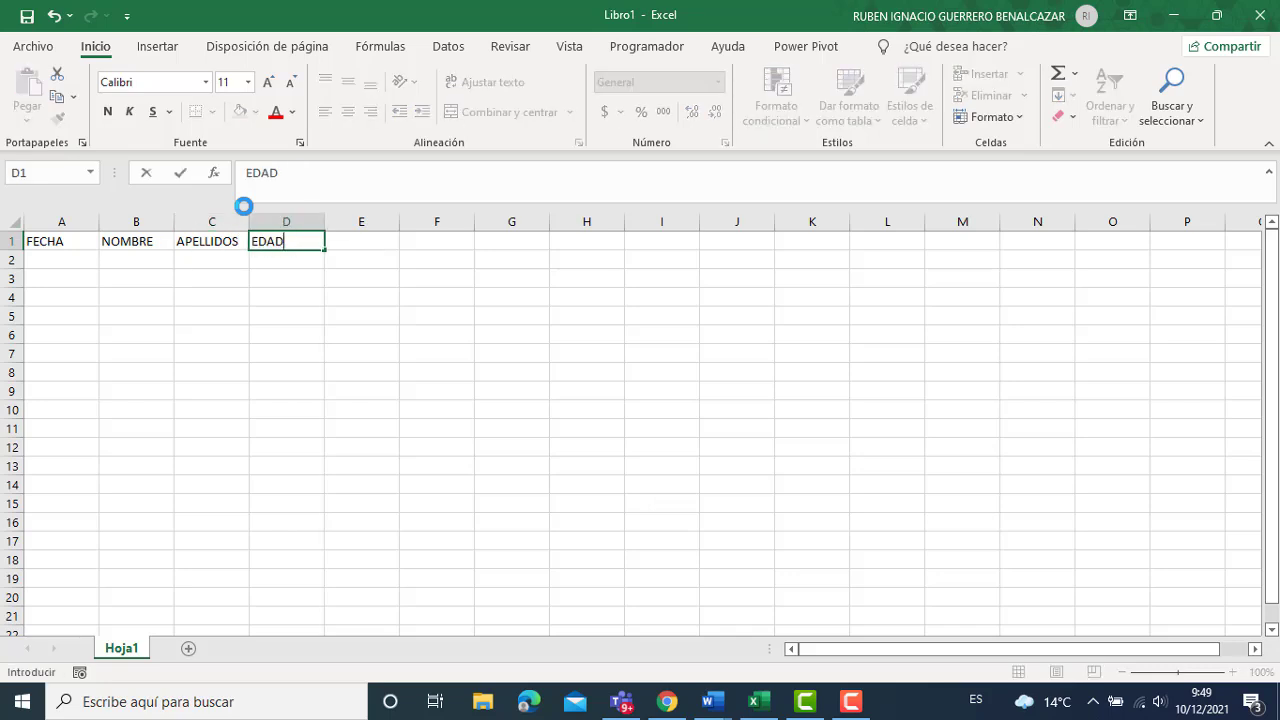
key(Tab)
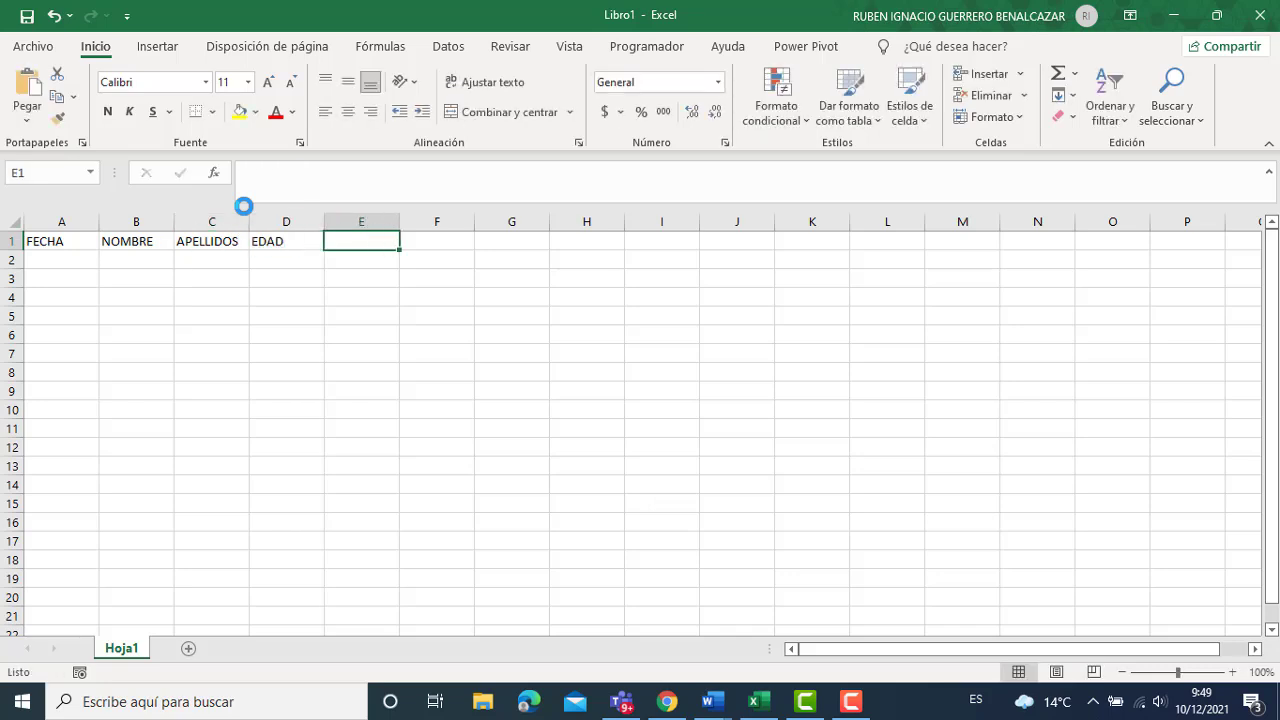
text(SEXO)
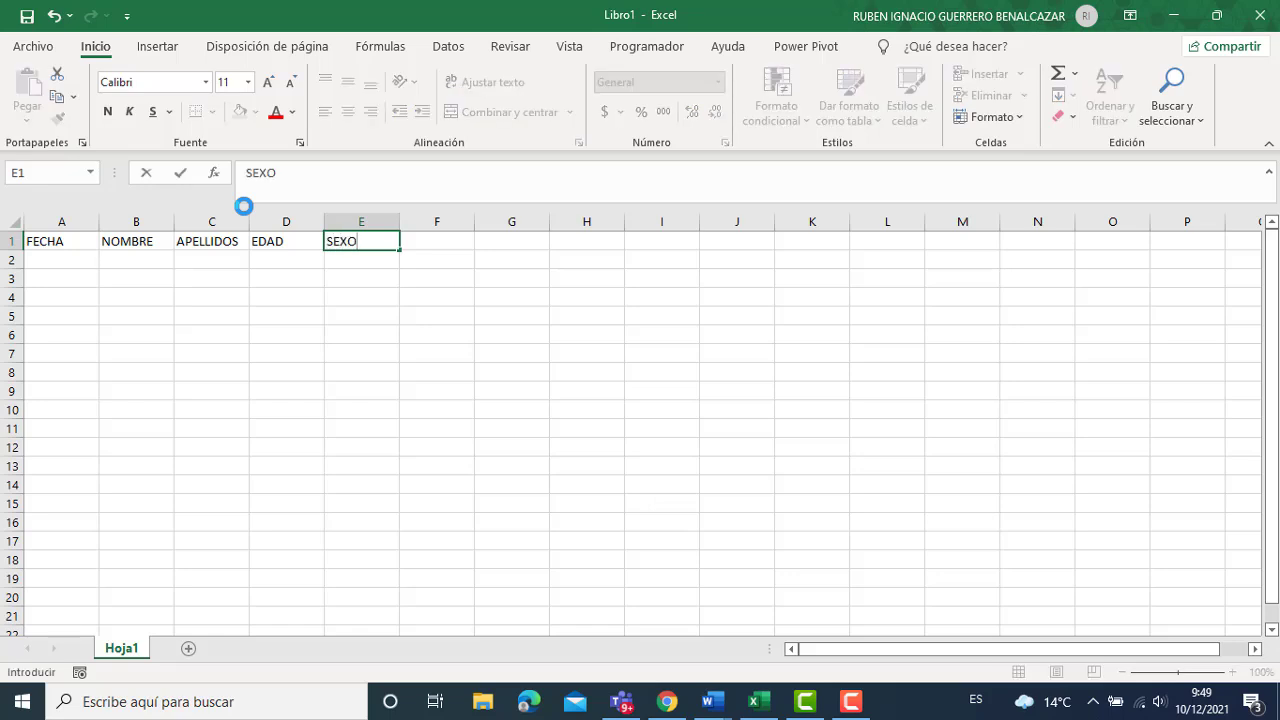
key(Tab)
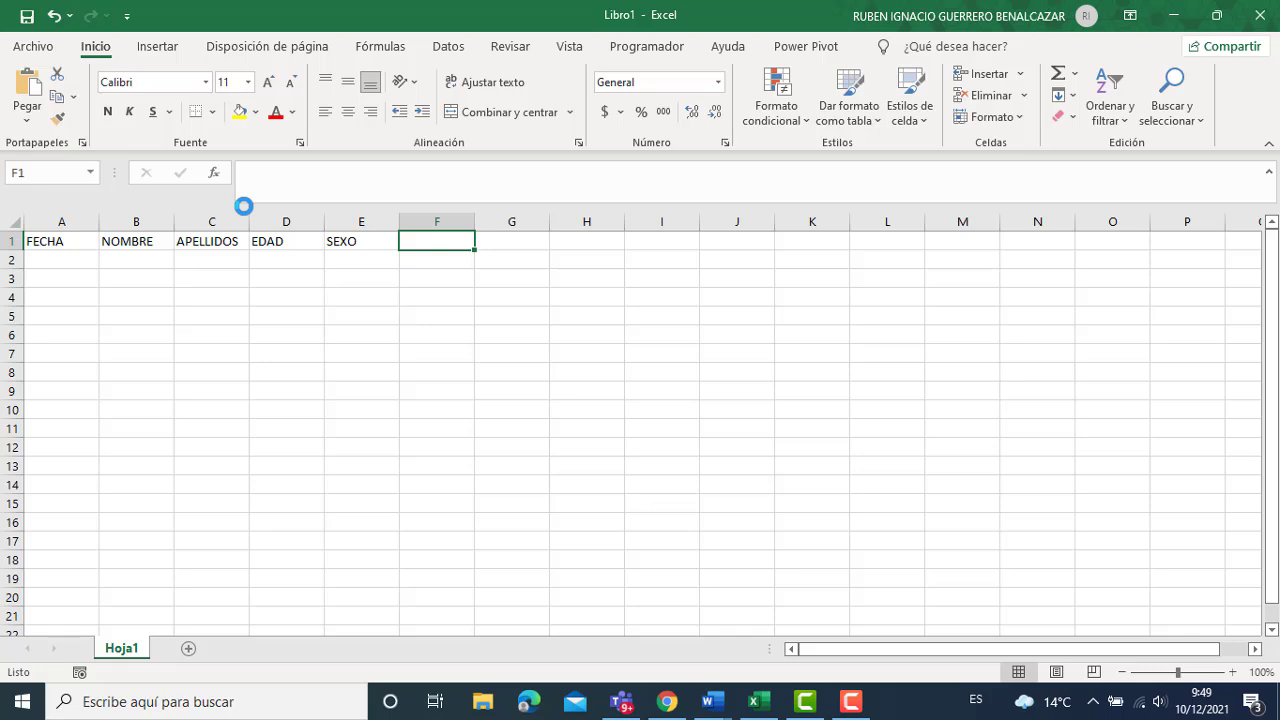
Add the headers CORREO, TELEFONO, CENTROS MEDICOS, ALERGIAS and GRUPO SANGUÍNEO.
text(CORREO)
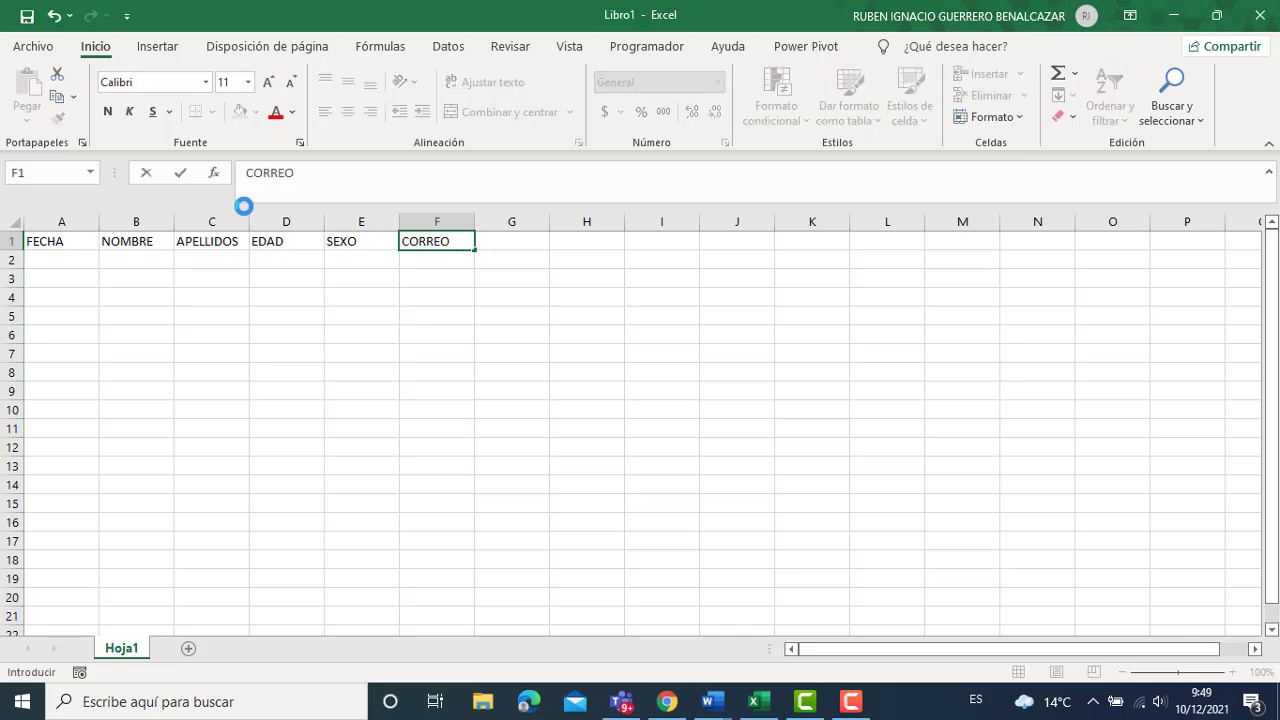
key(Tab)
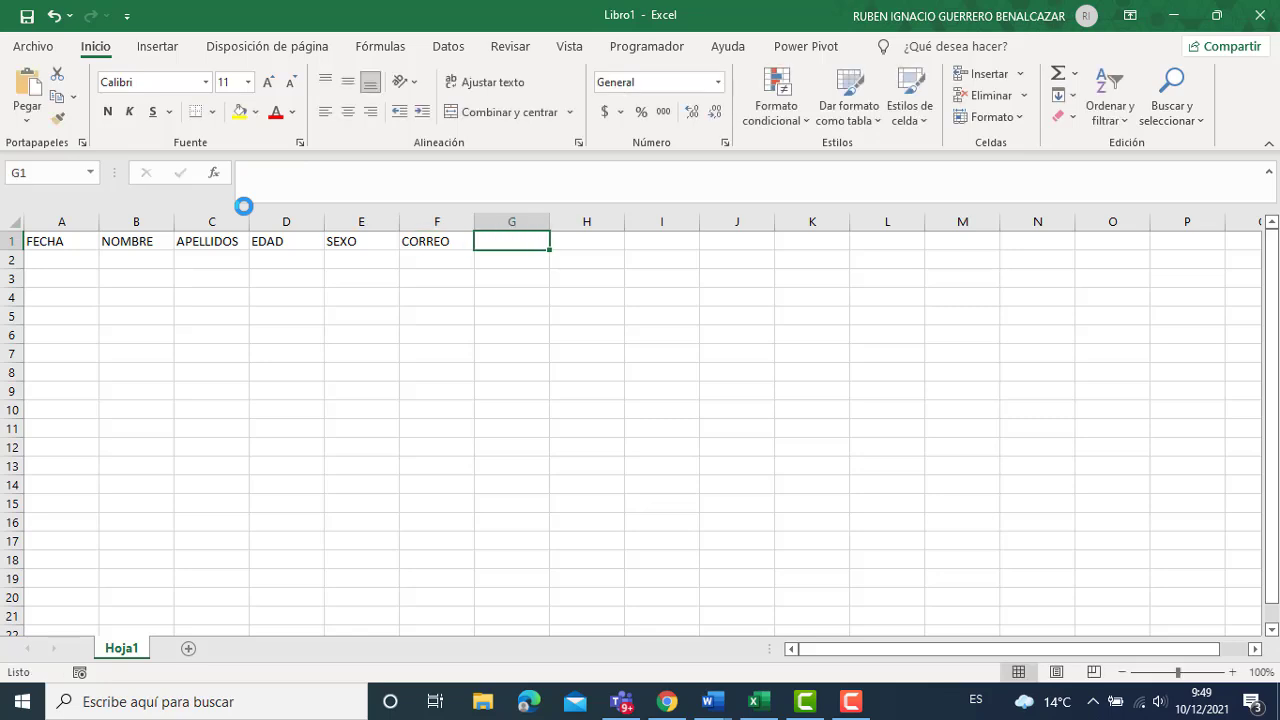
text(TELEFONO)
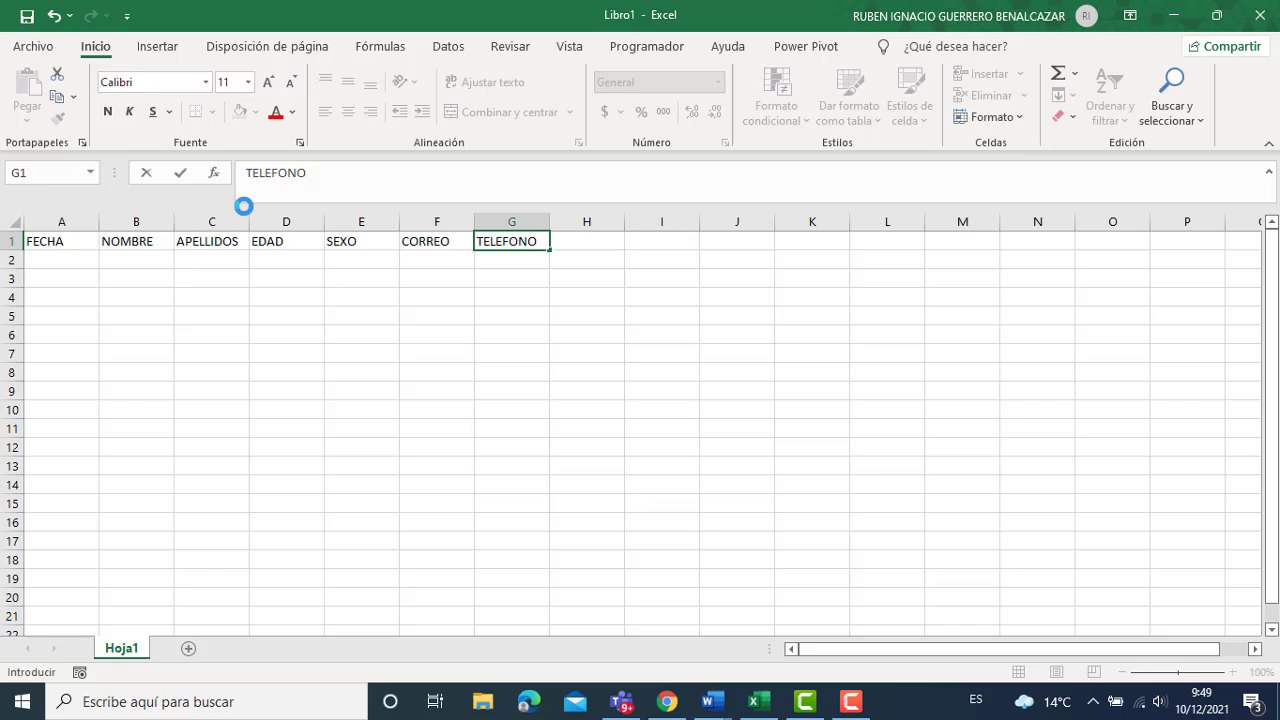
key(Tab)
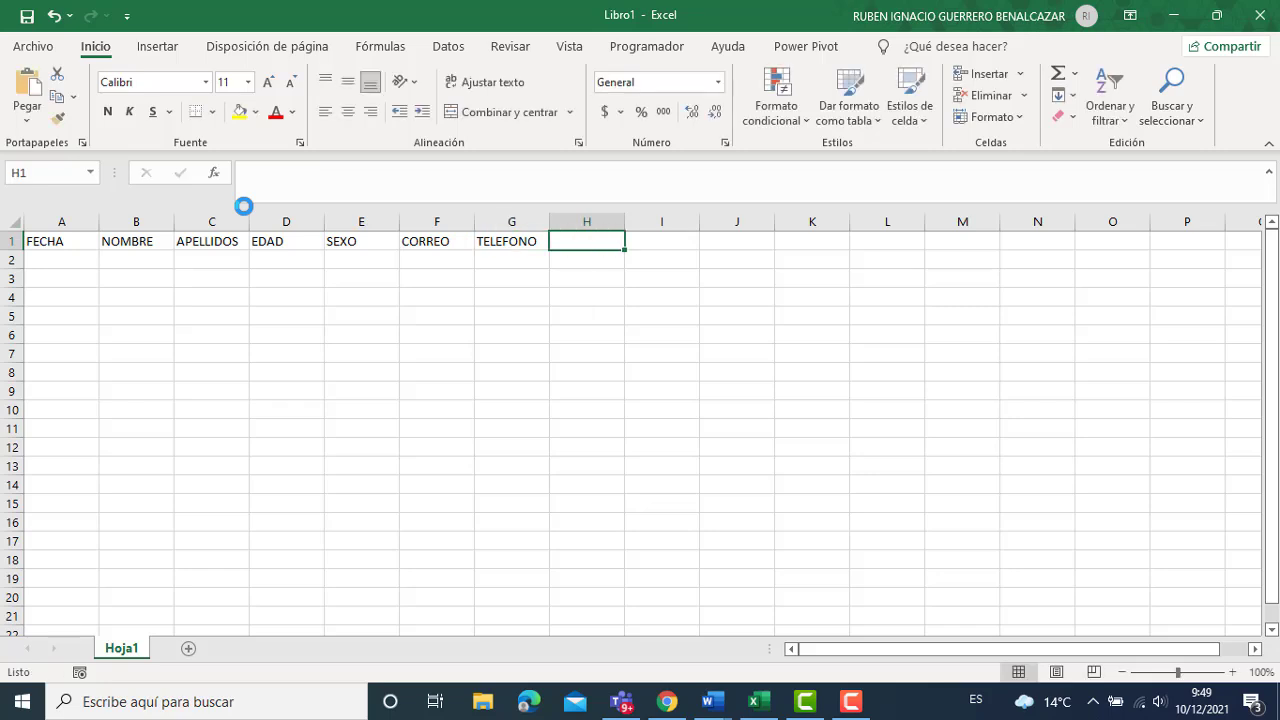
text(CENTROS)
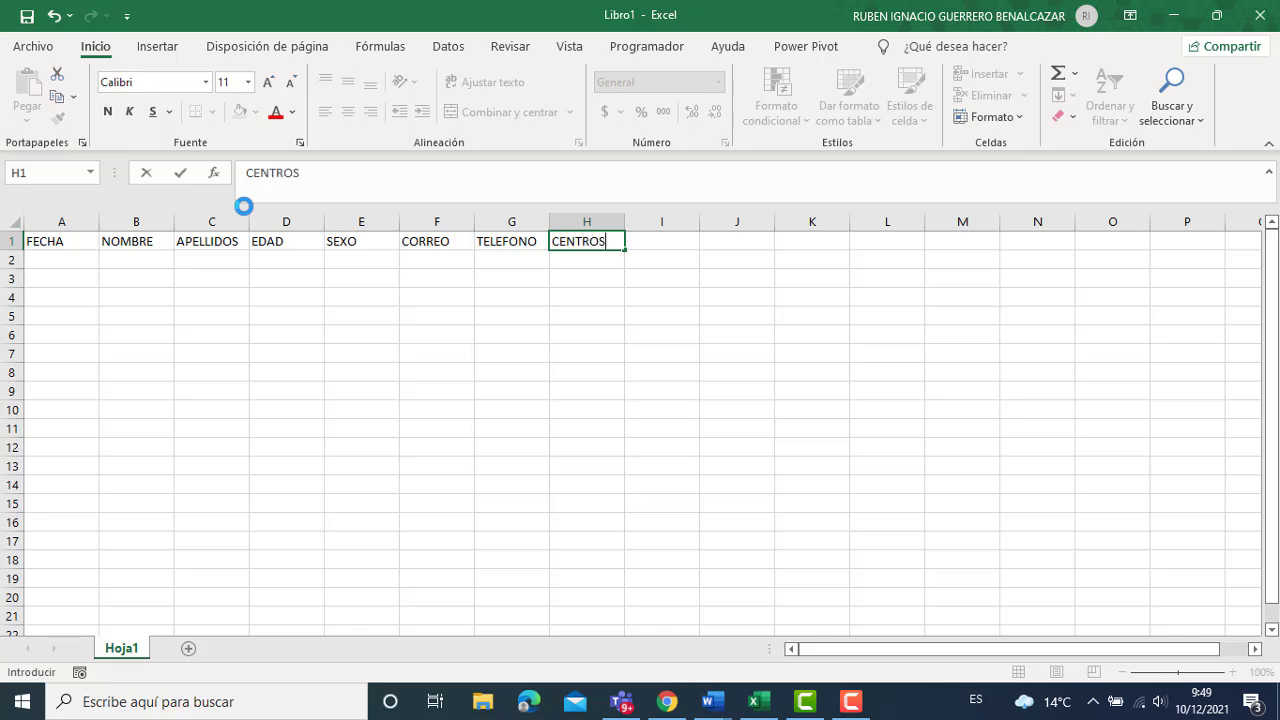
text( MEDICOS)
key(Tab)
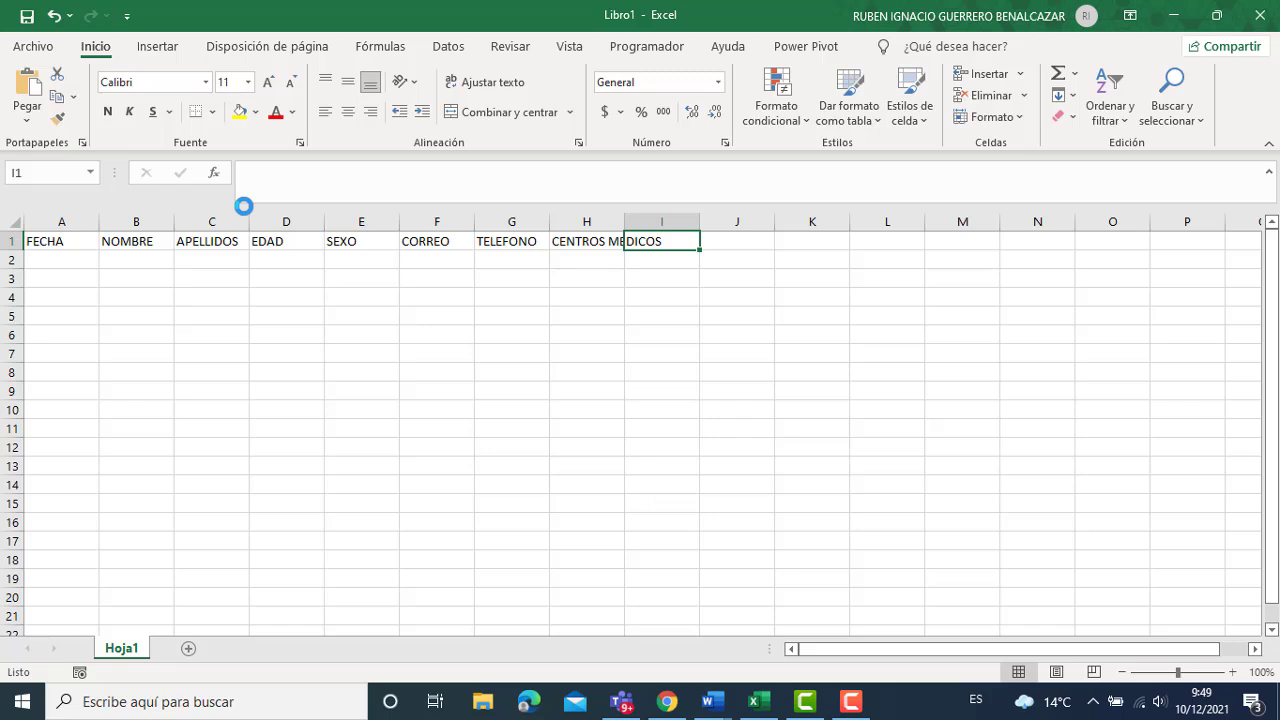
text(ALERGIAS)
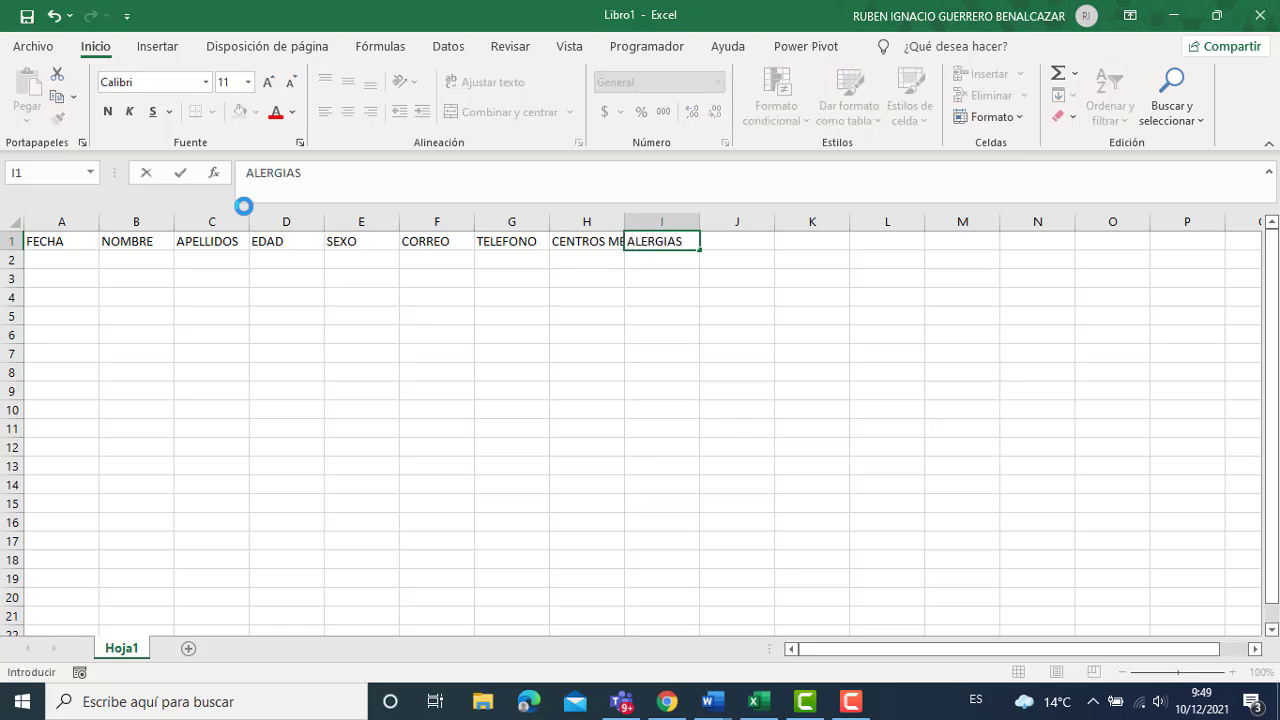
key(Tab)
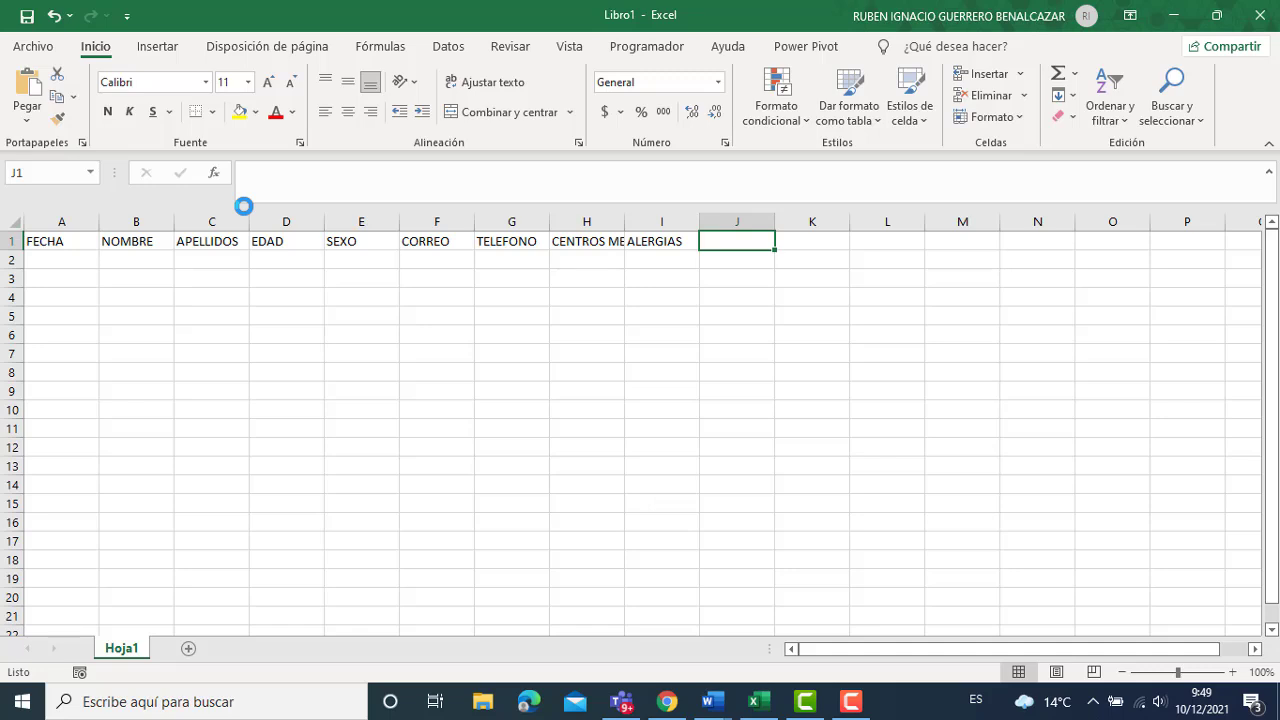
text(GRU)
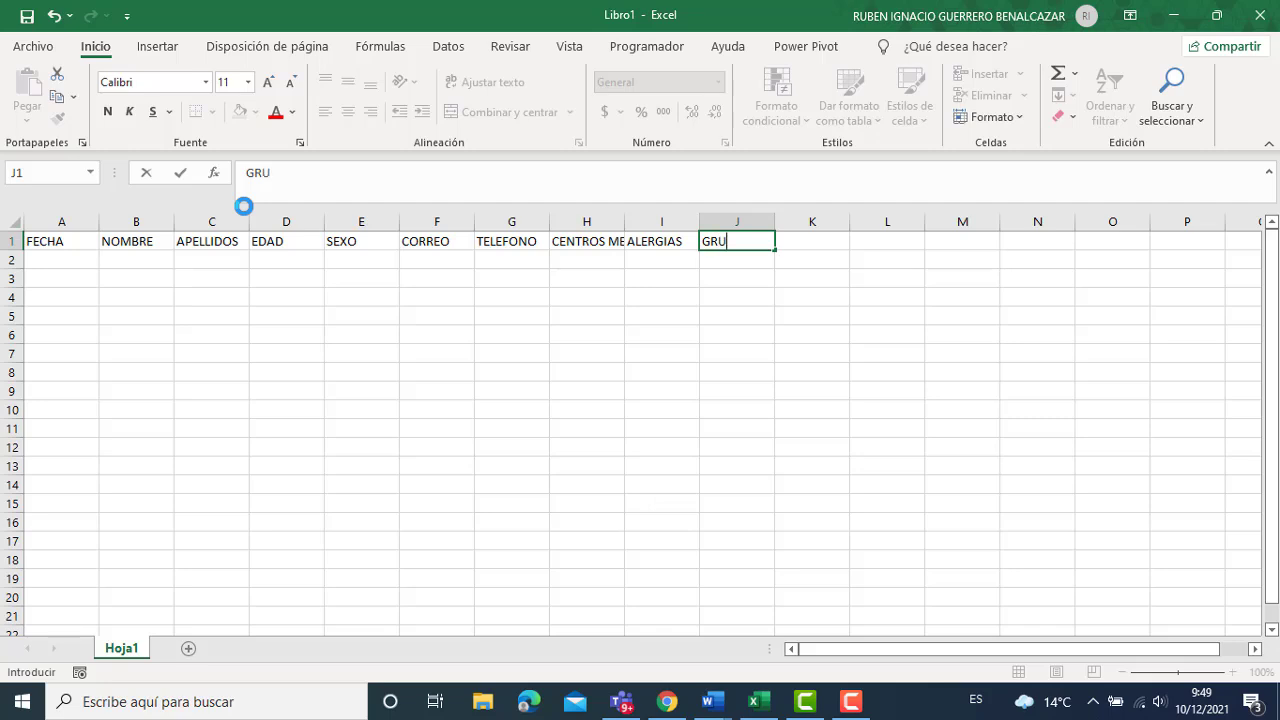
text(PO SANGUÍNEO)
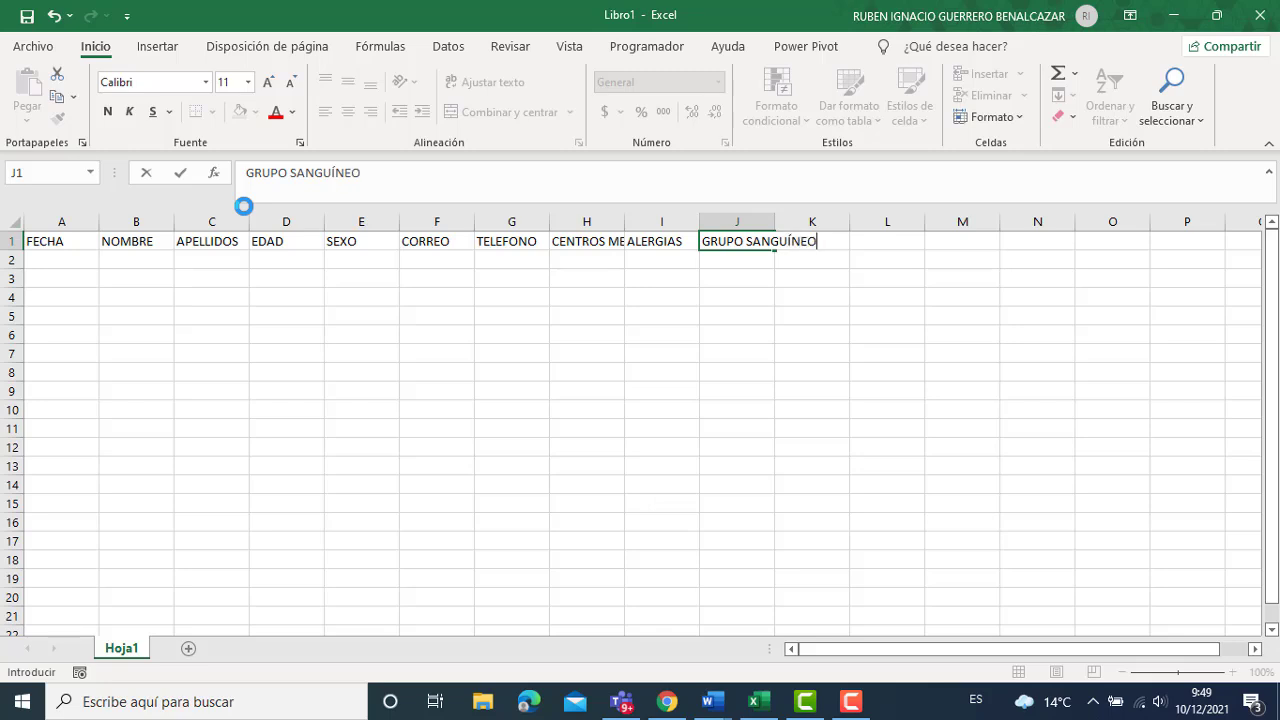
key(Tab)
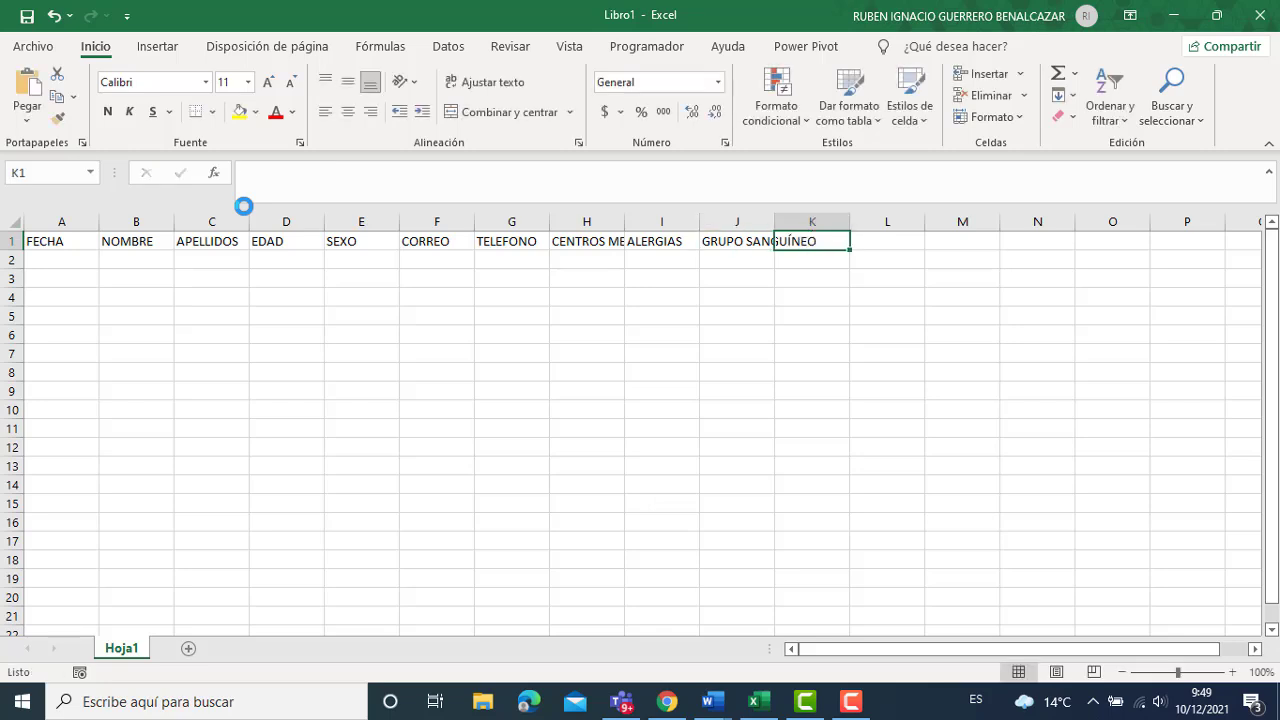
Enter OBSERVACIONES in K1 and autofit columns J and H to their titles.
text(O)
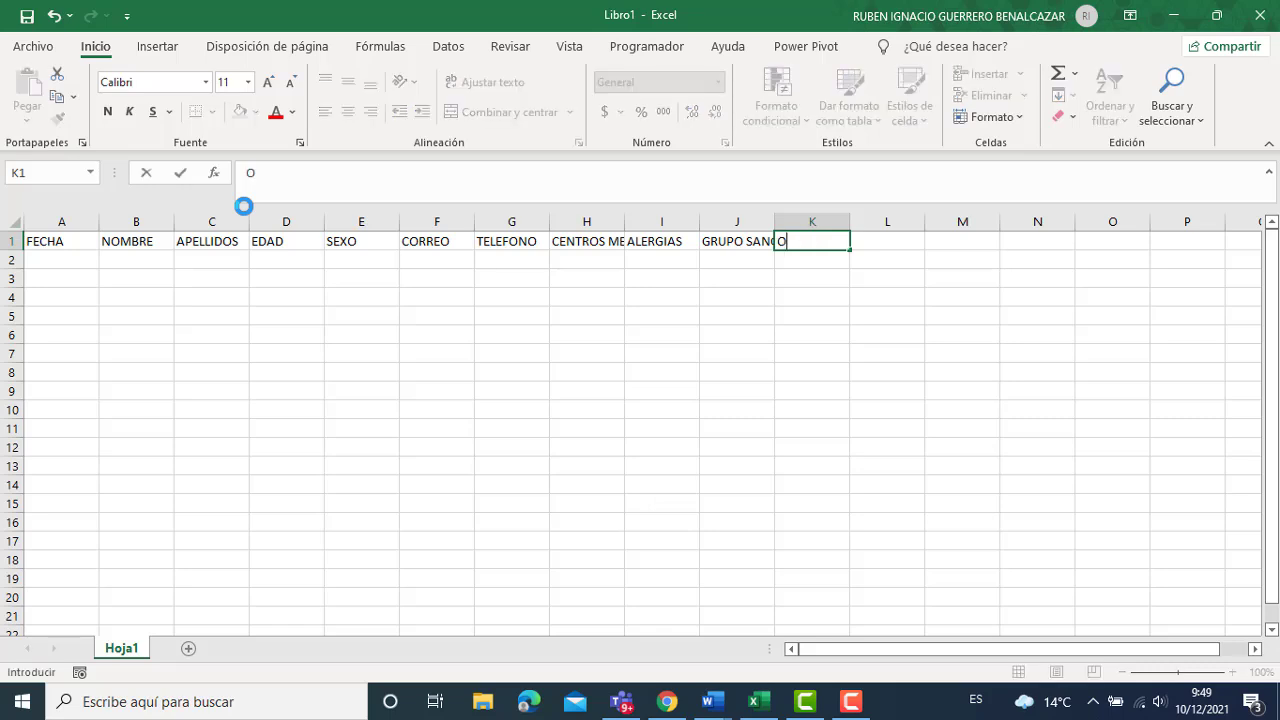
text(BSERVACIONES)
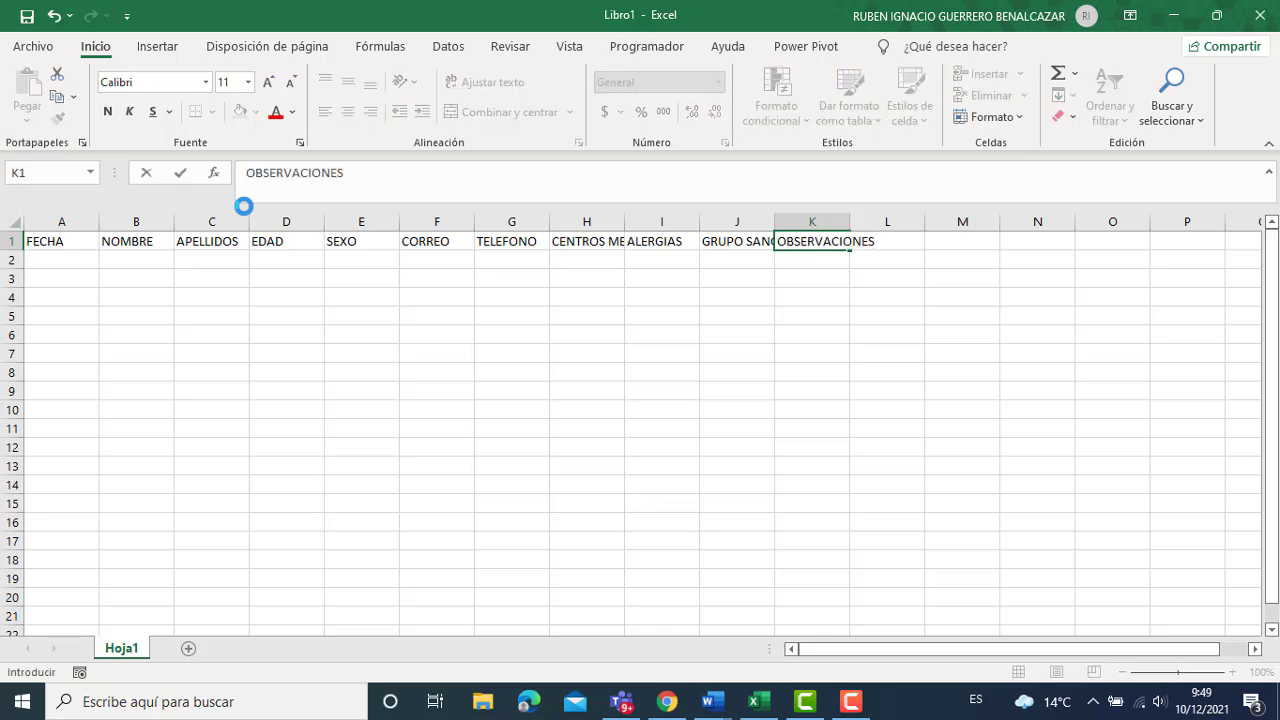
key(Return)
key(Down)
key(Left)
key(Left)
key(Left)
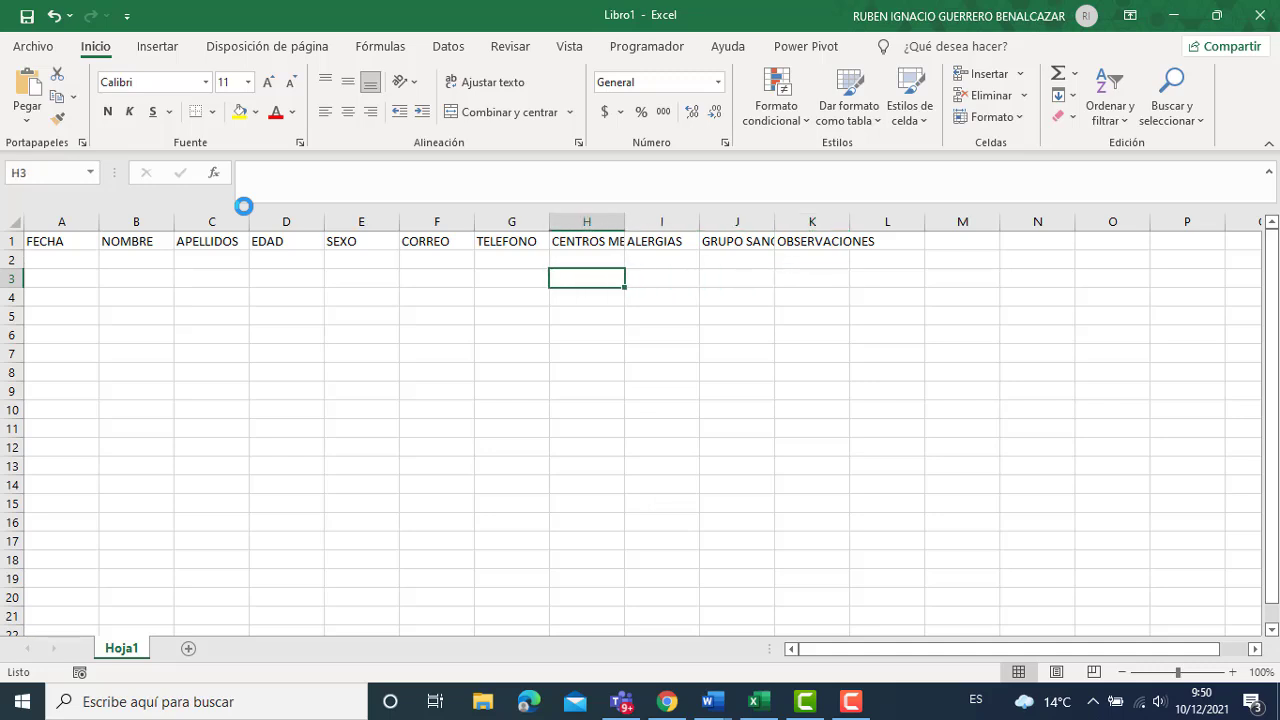
key(Left)
key(Left)
key(Left)
key(Left)
key(Left)
key(Left)
key(Left)
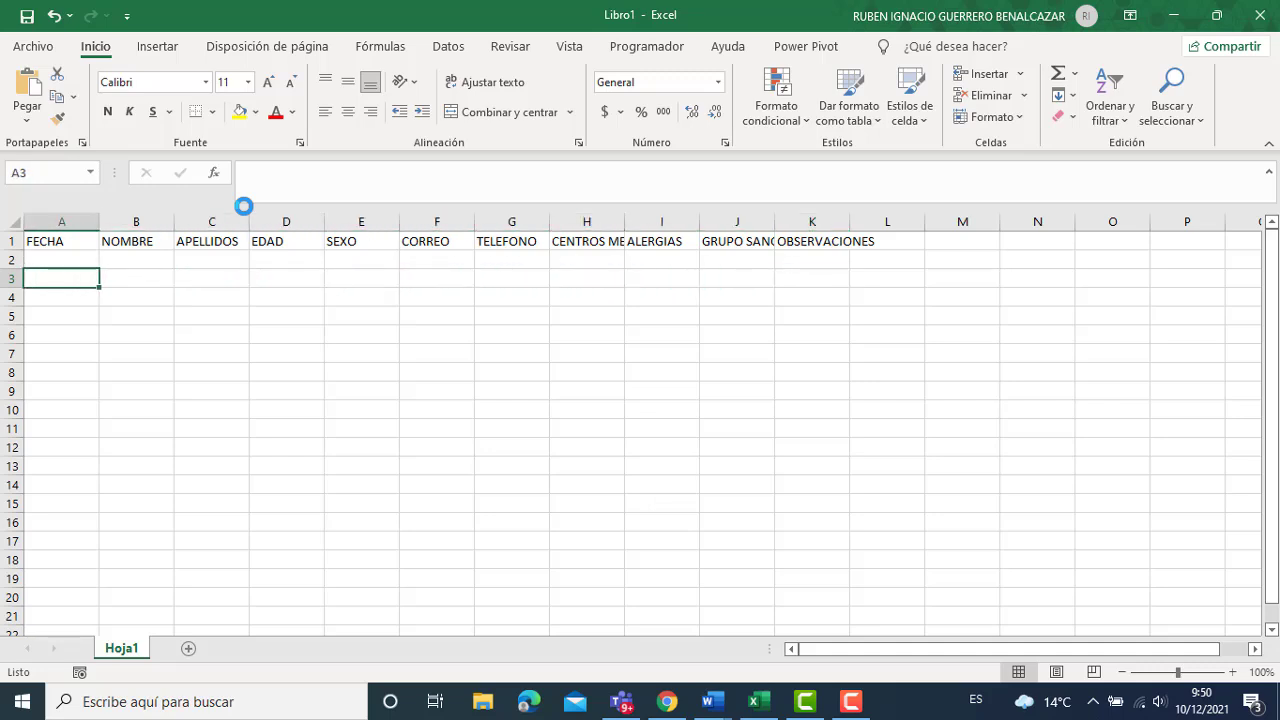
key(Up)
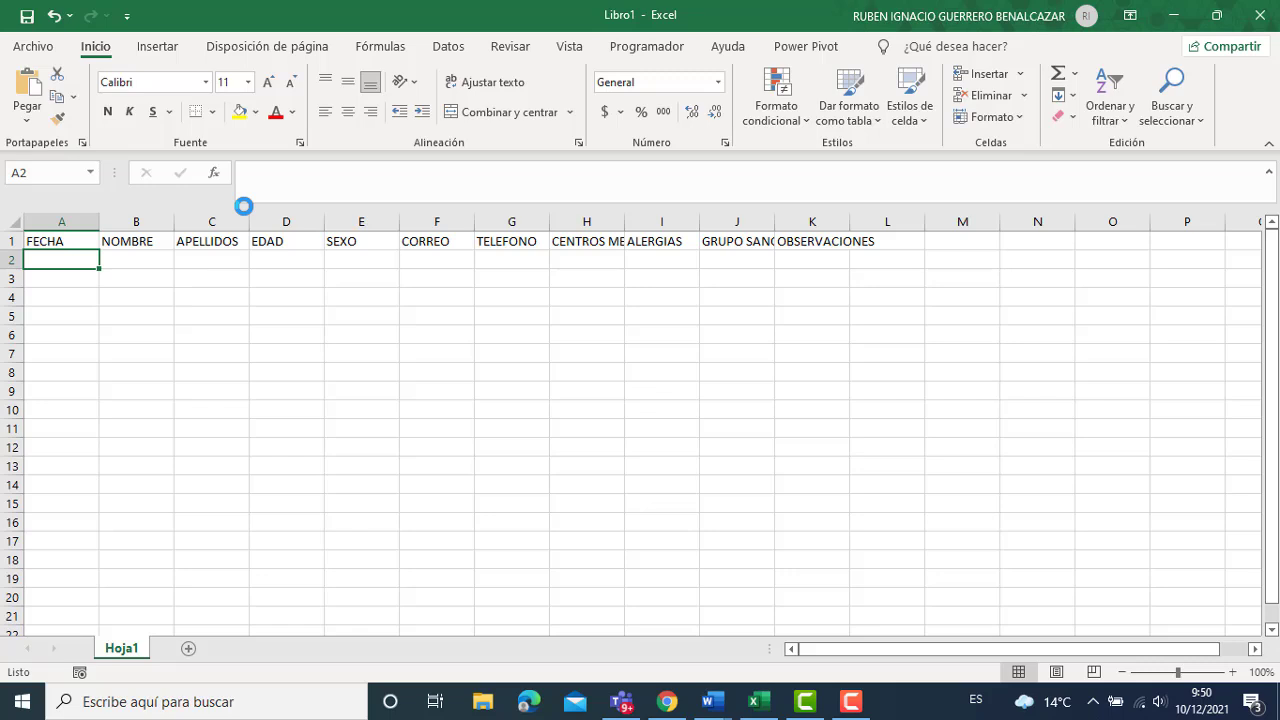
double_click(775, 222)
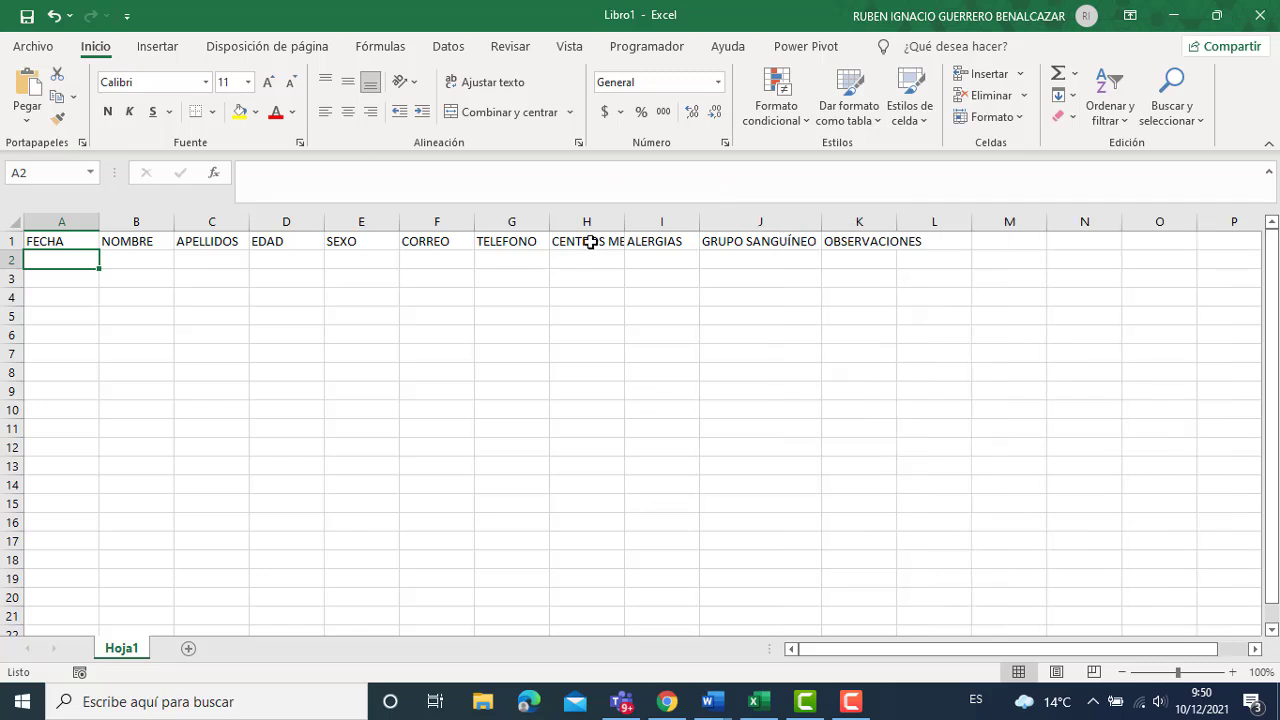
double_click(625, 221)
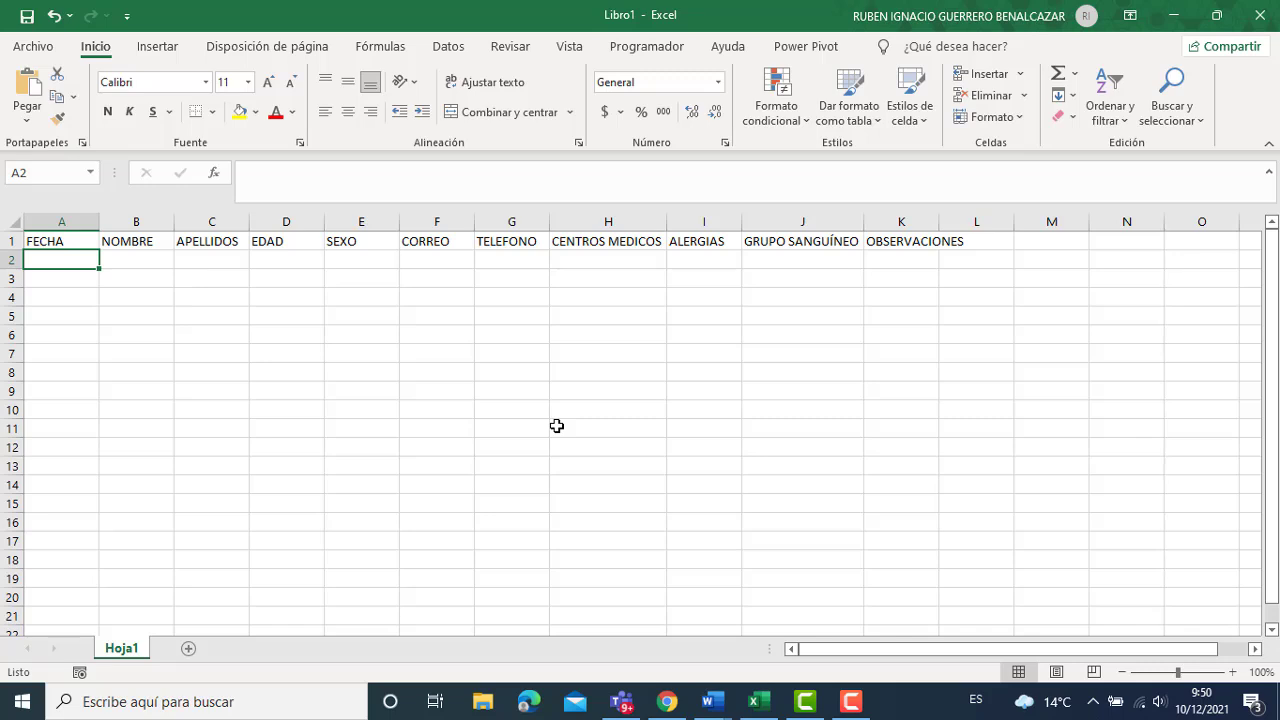
Enter 22/05/2021, the patient's first name and surname, age 23 and MASCULINO in A2:E2.
text(22/0)
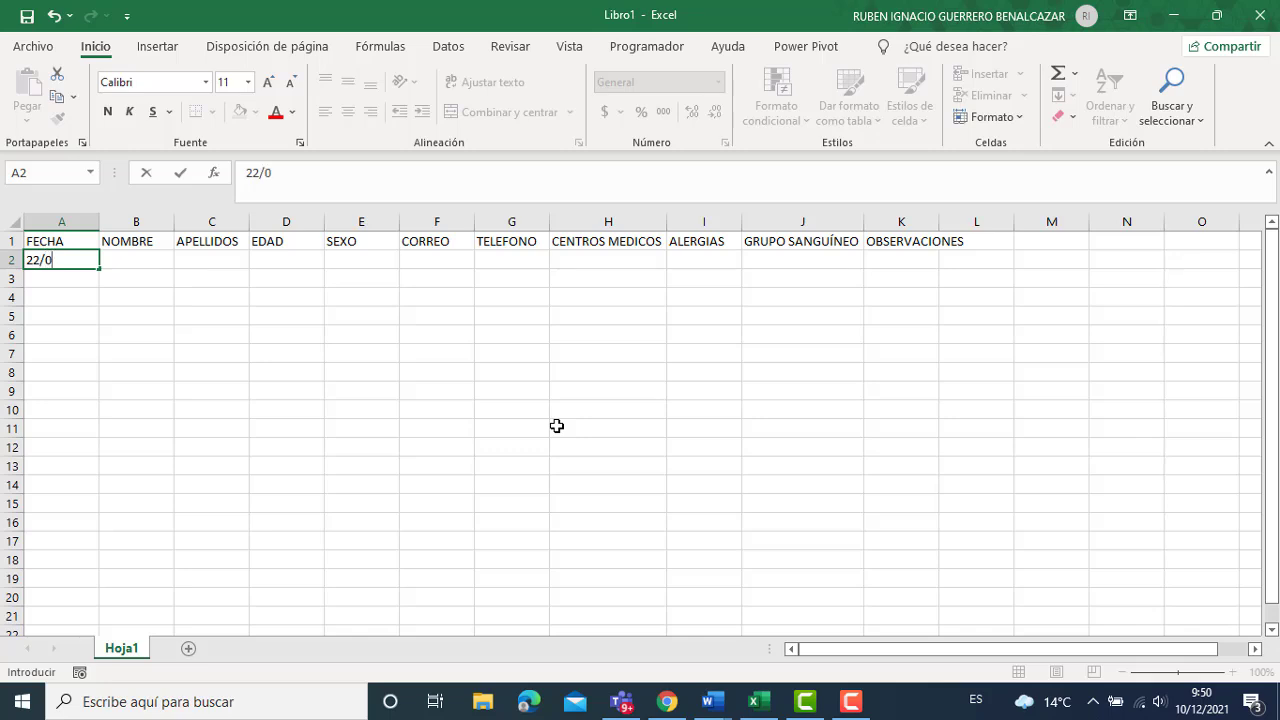
text(5/2021)
key(Tab)
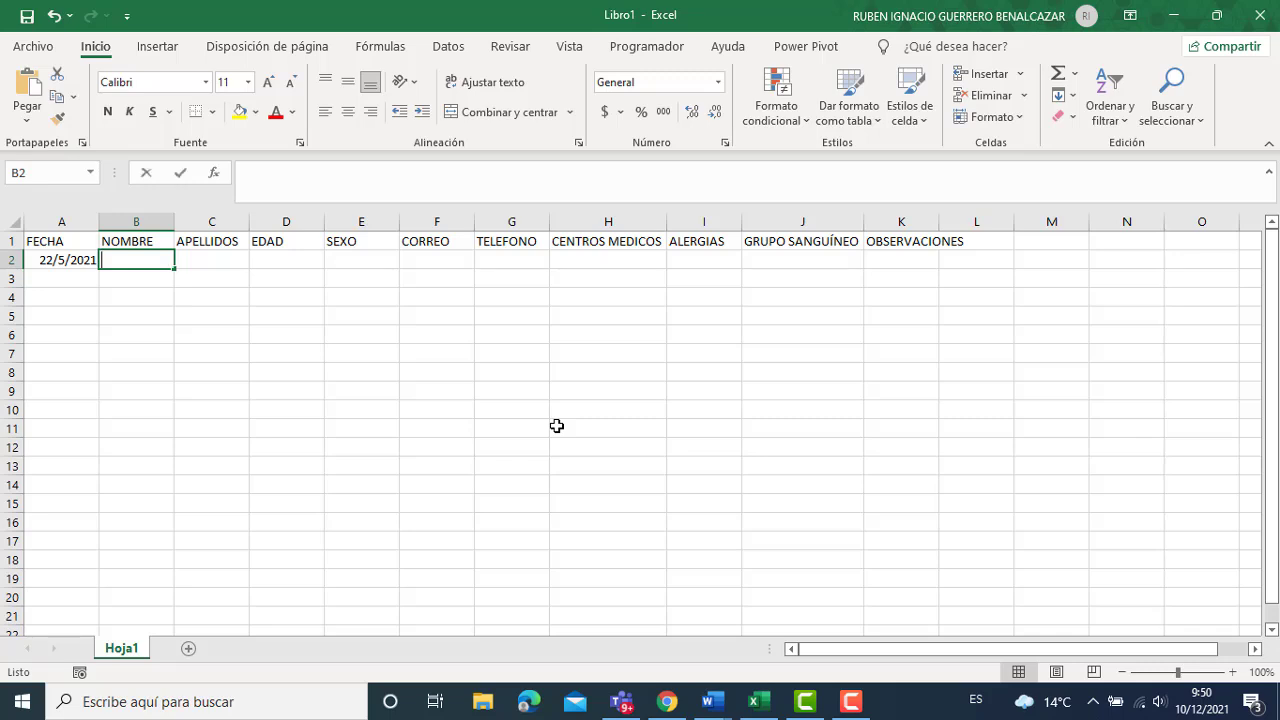
key(Tab)
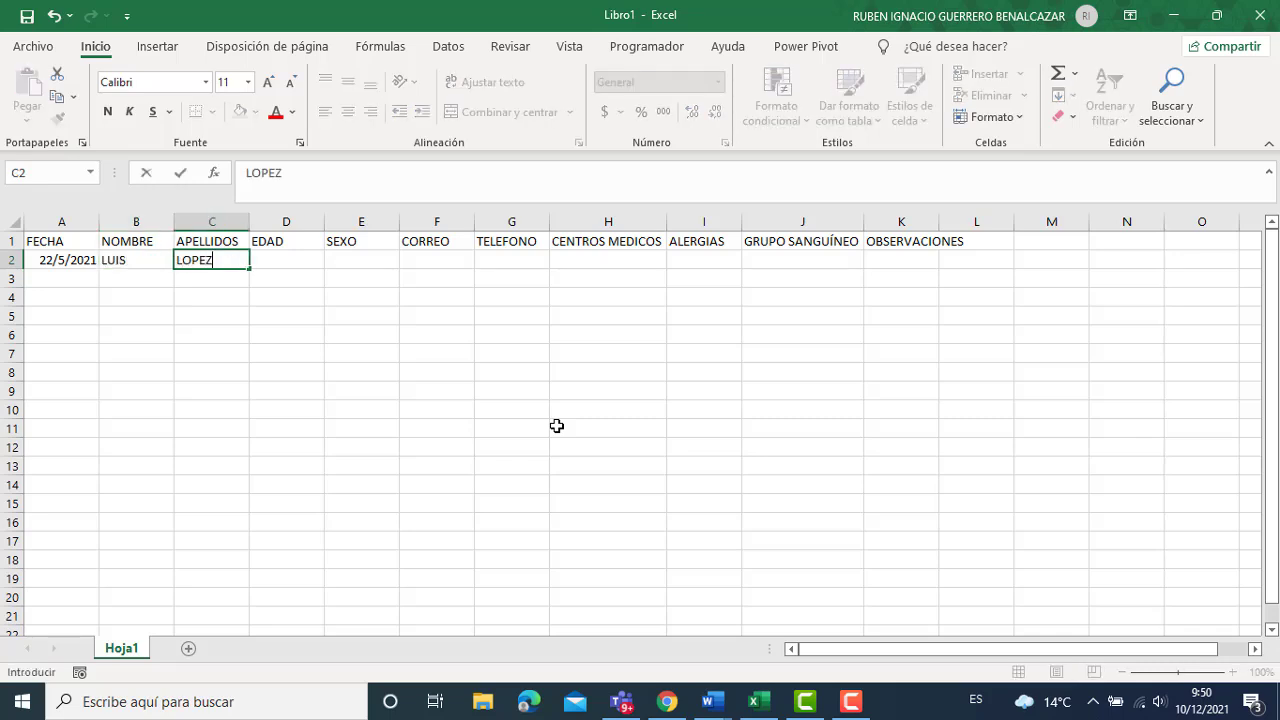
key(Tab)
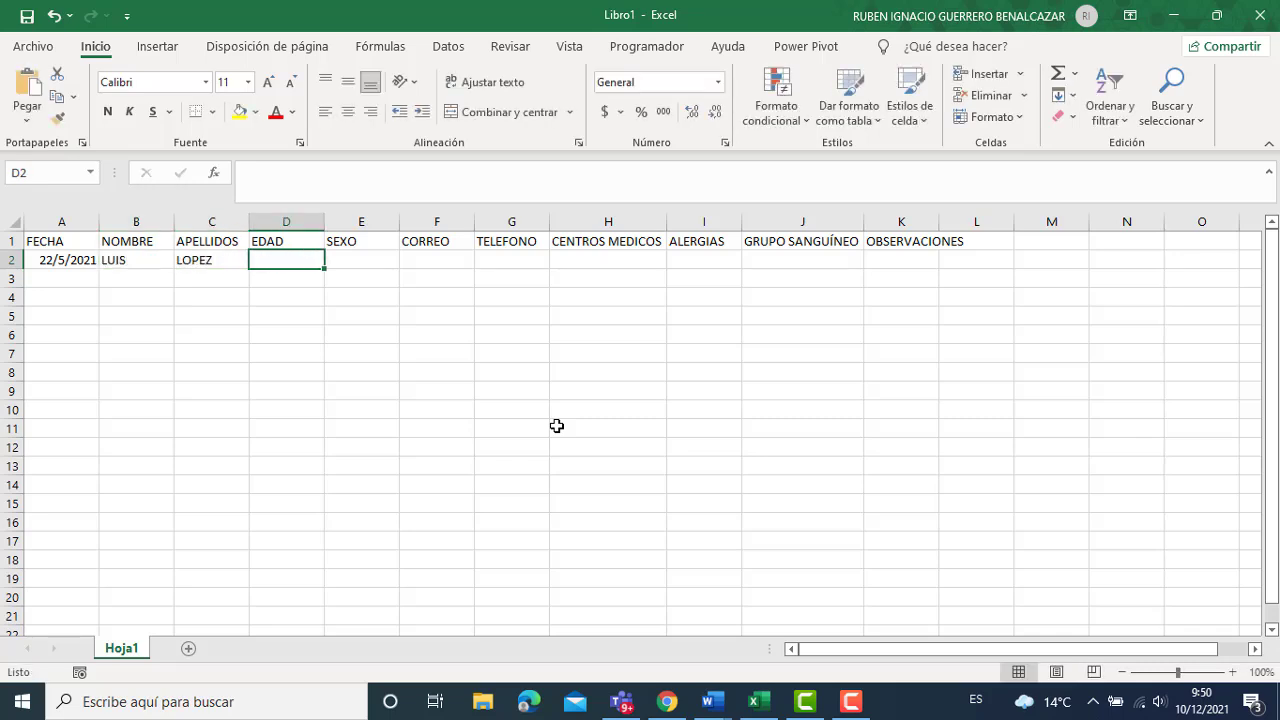
text(23)
key(Tab)
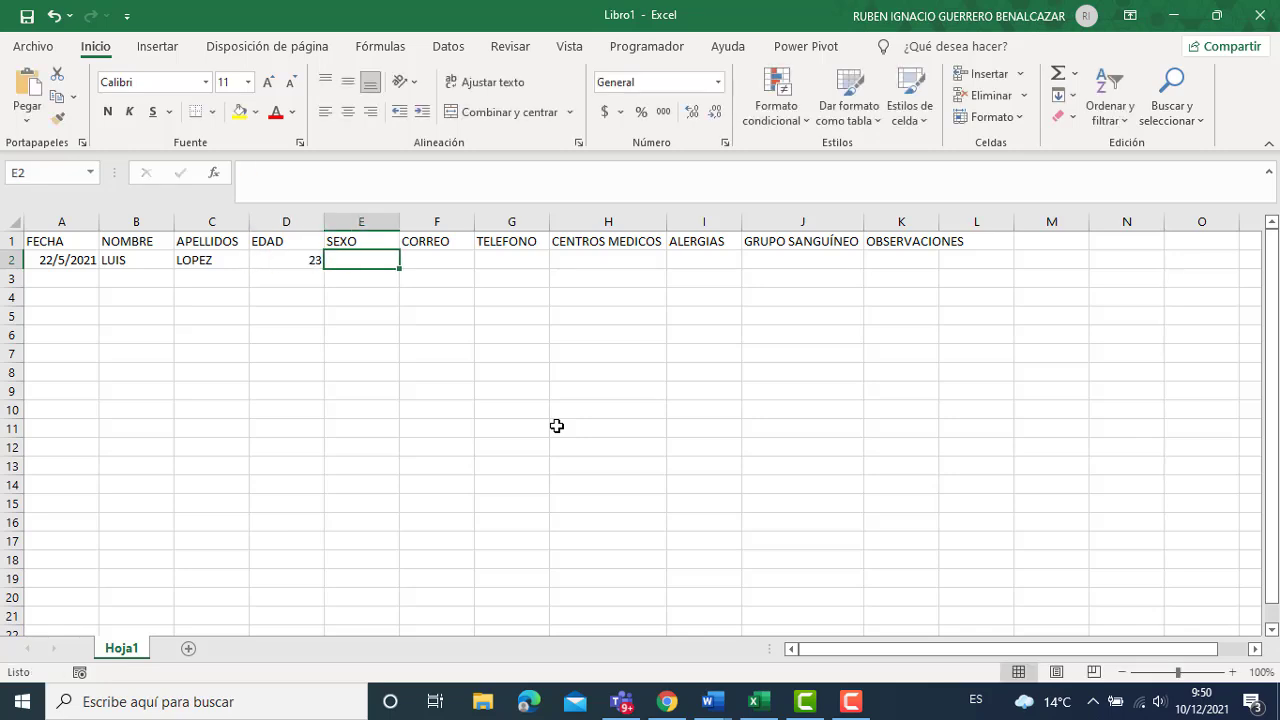
text(MASCULINO)
key(Tab)
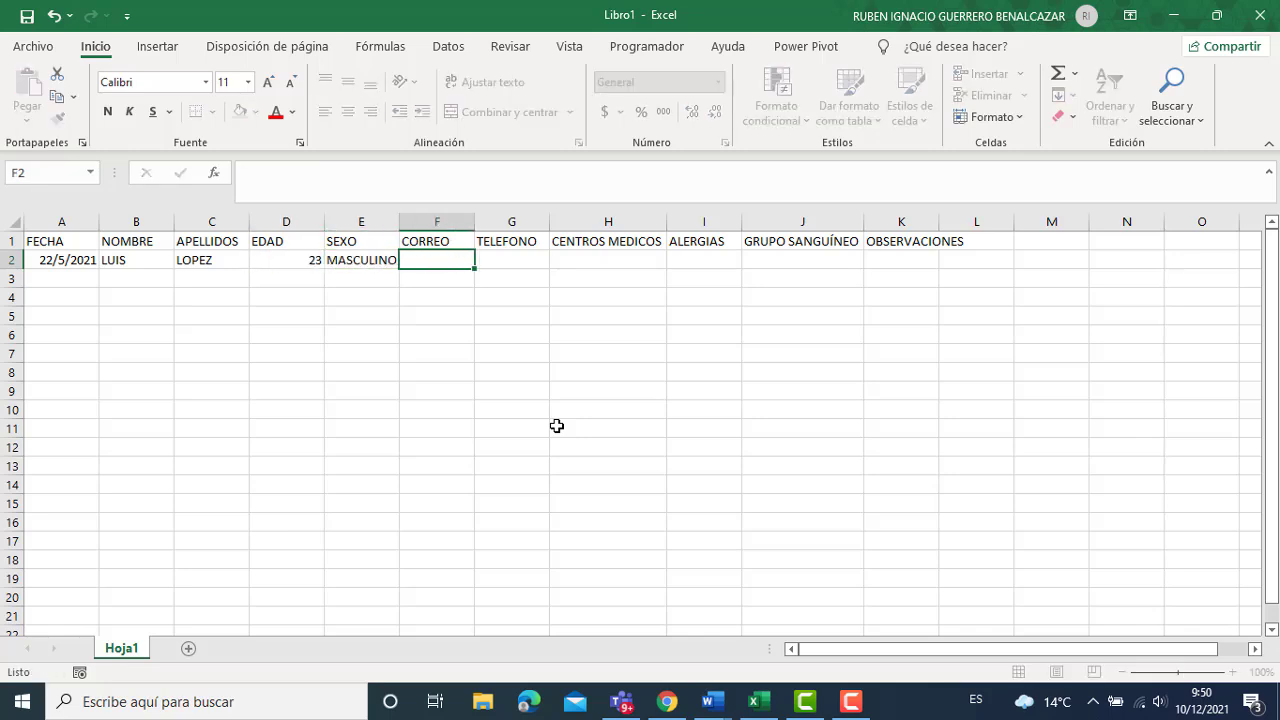
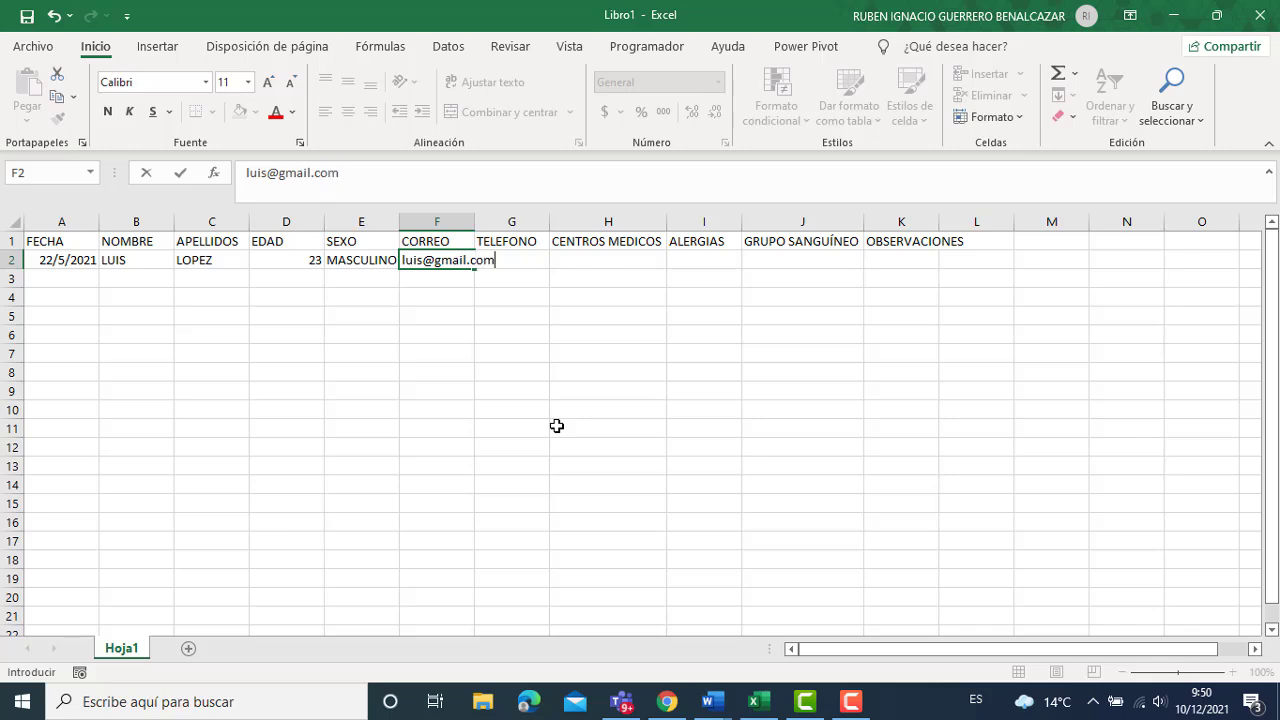
Fill F2:K2 with the patient's e-mail and phone number, IESS, NO, O+ and NINGUNA.
key(Tab)
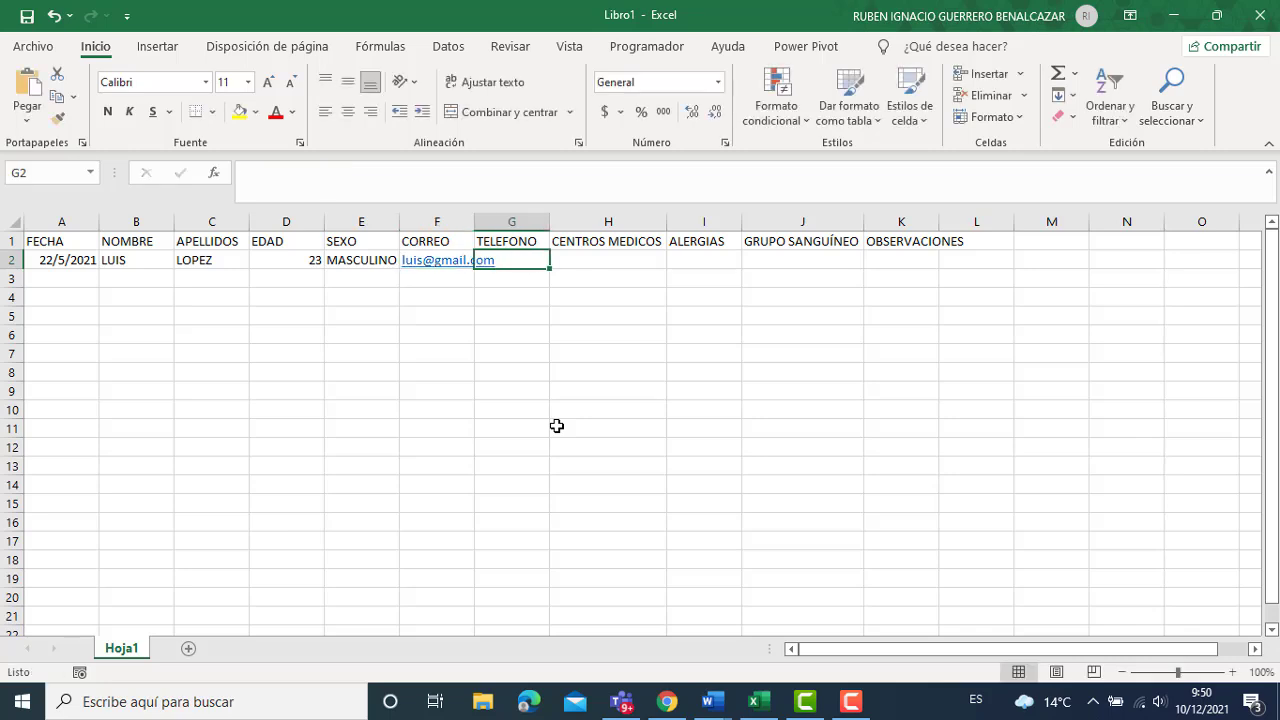
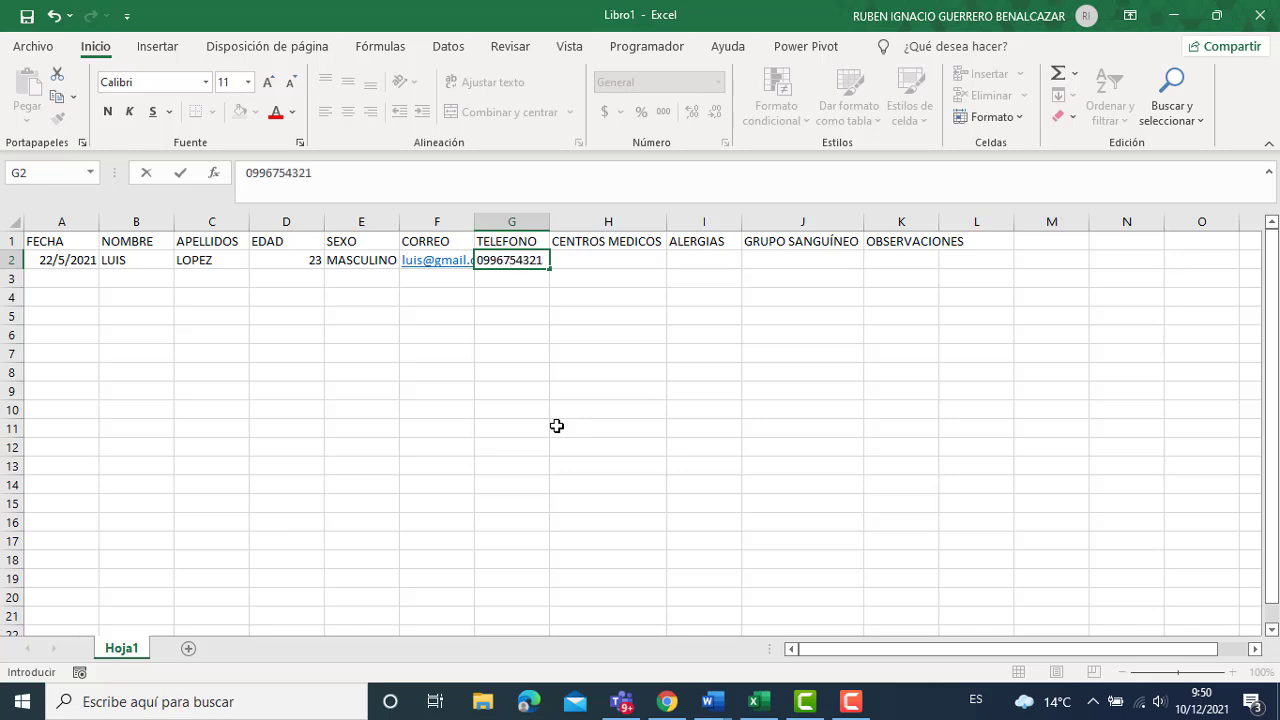
key(Tab)
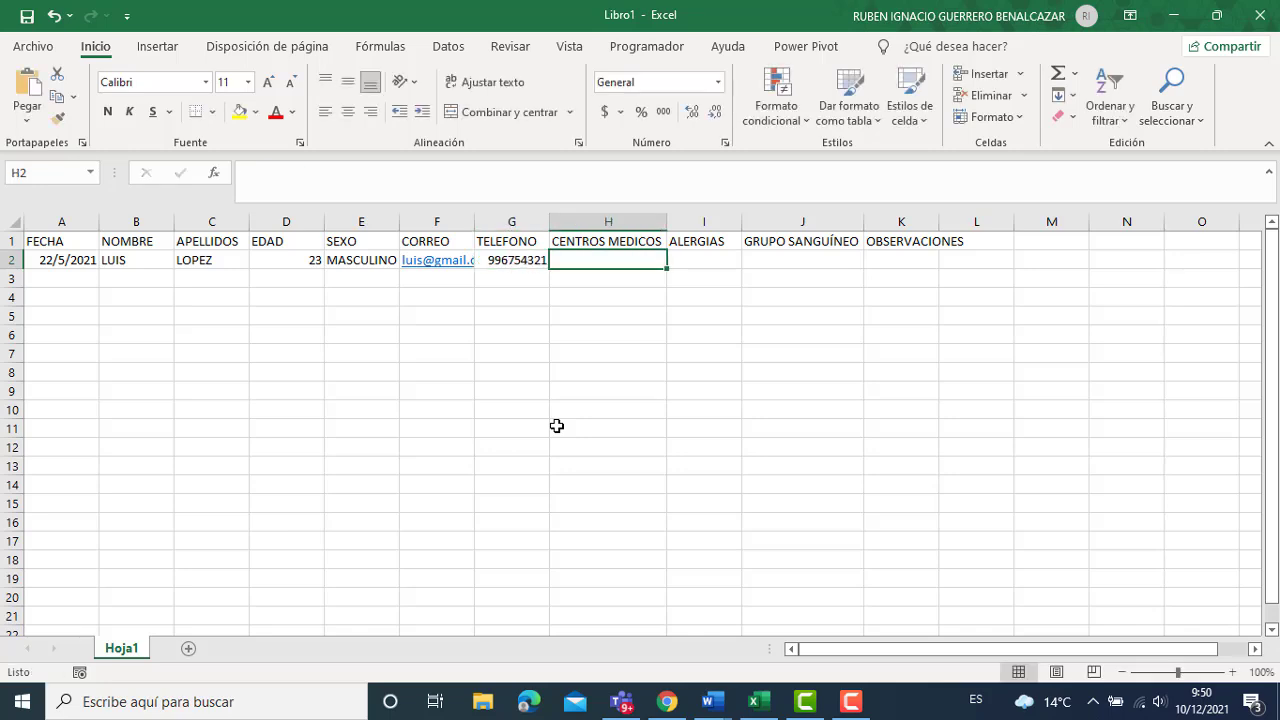
text(ne)
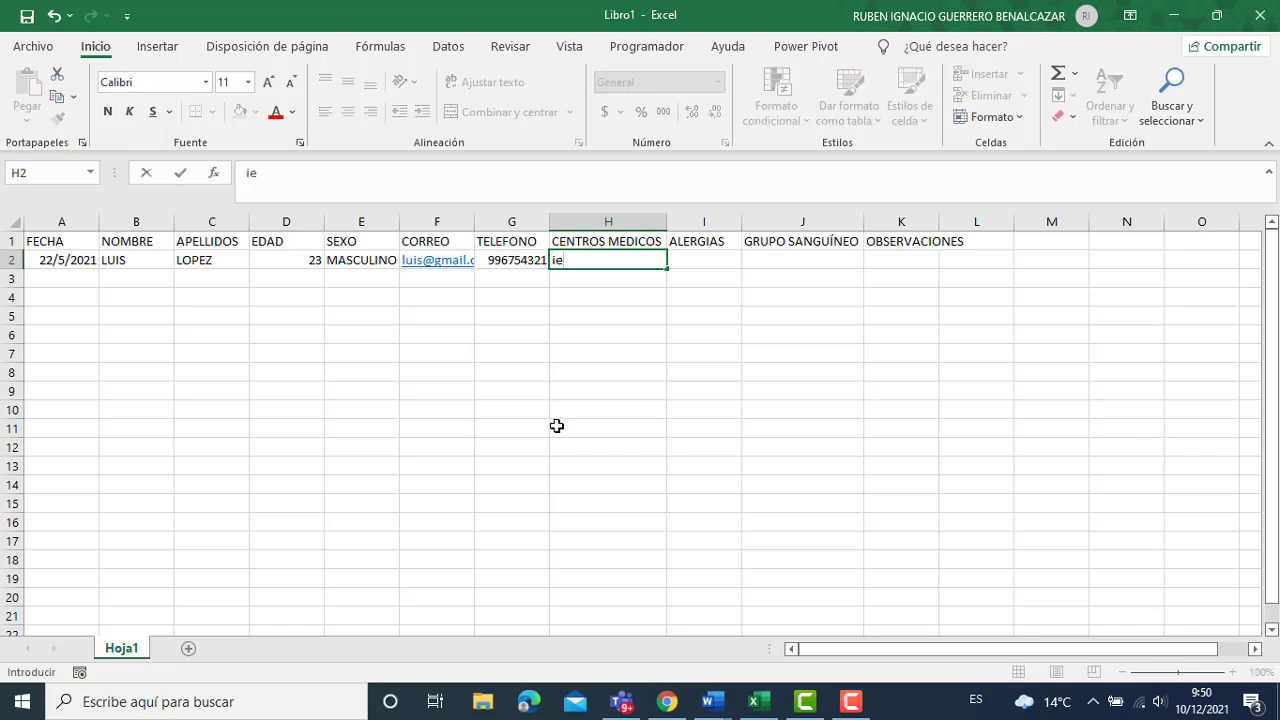
key(BackSpace)
key(BackSpace)
text(iess)
key(Tab)
key(shift+Tab)
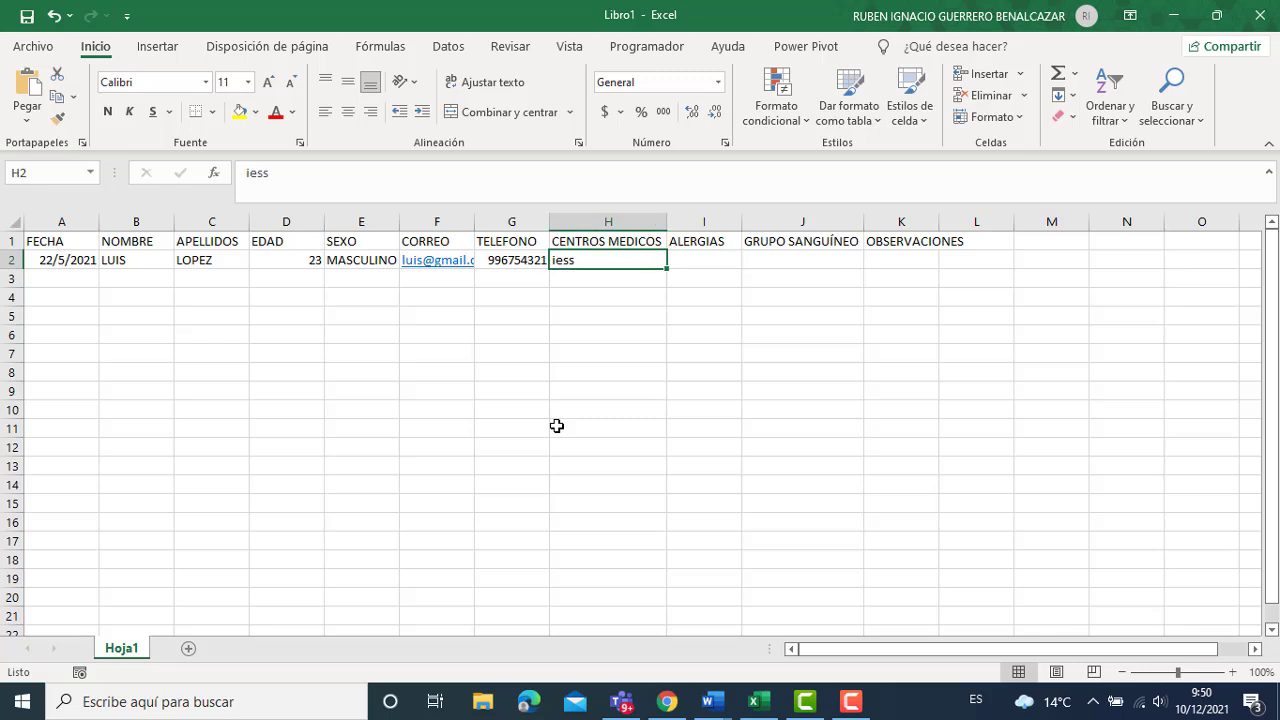
text(IESS)
key(Tab)
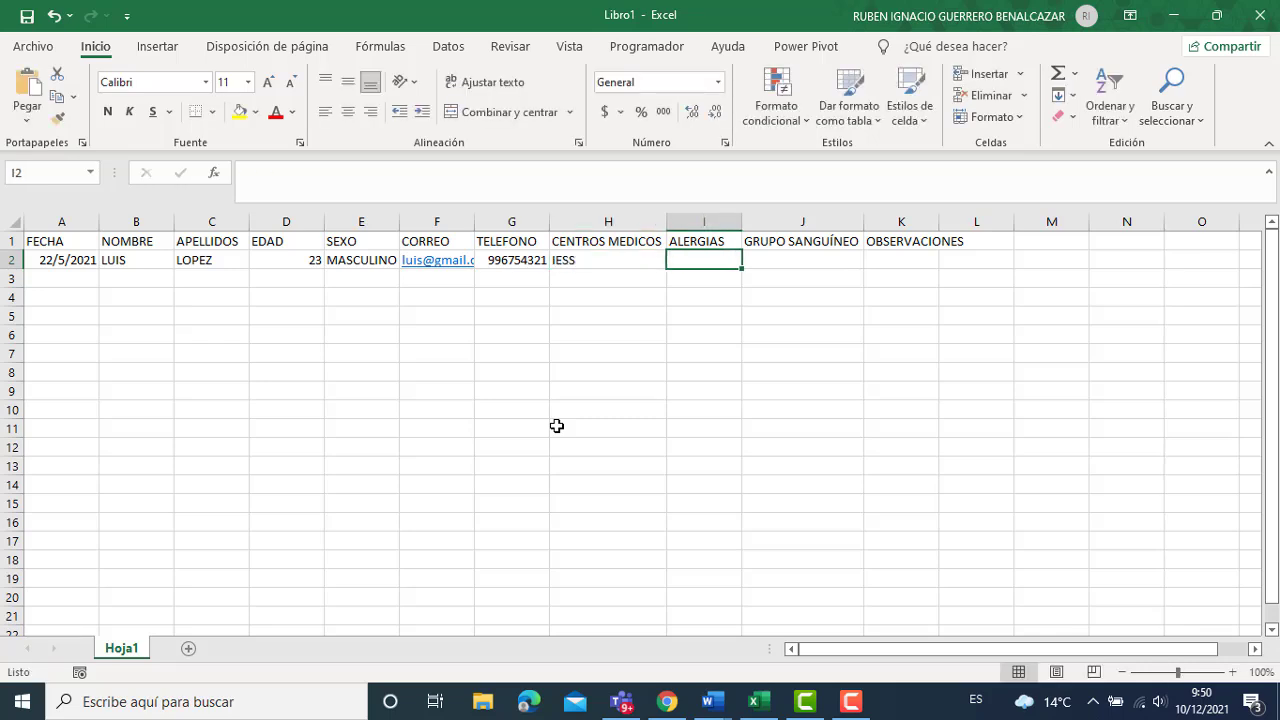
text(NON)
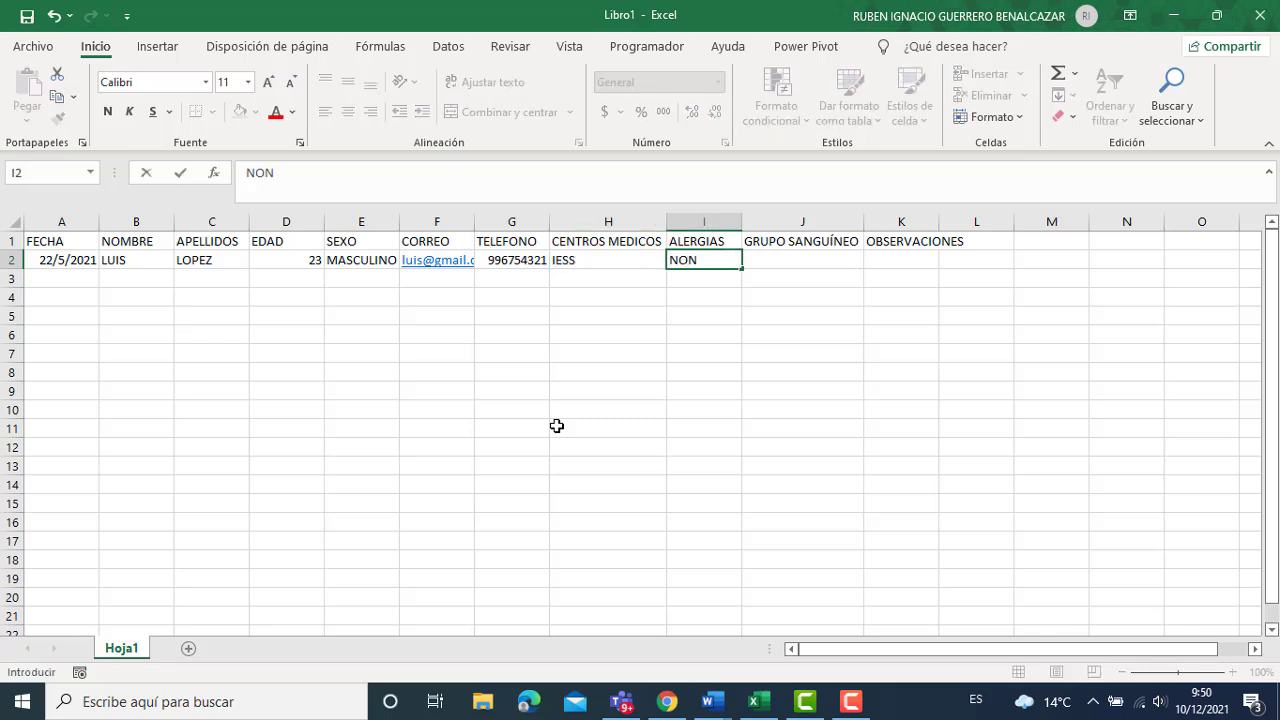
key(BackSpace)
key(Tab)
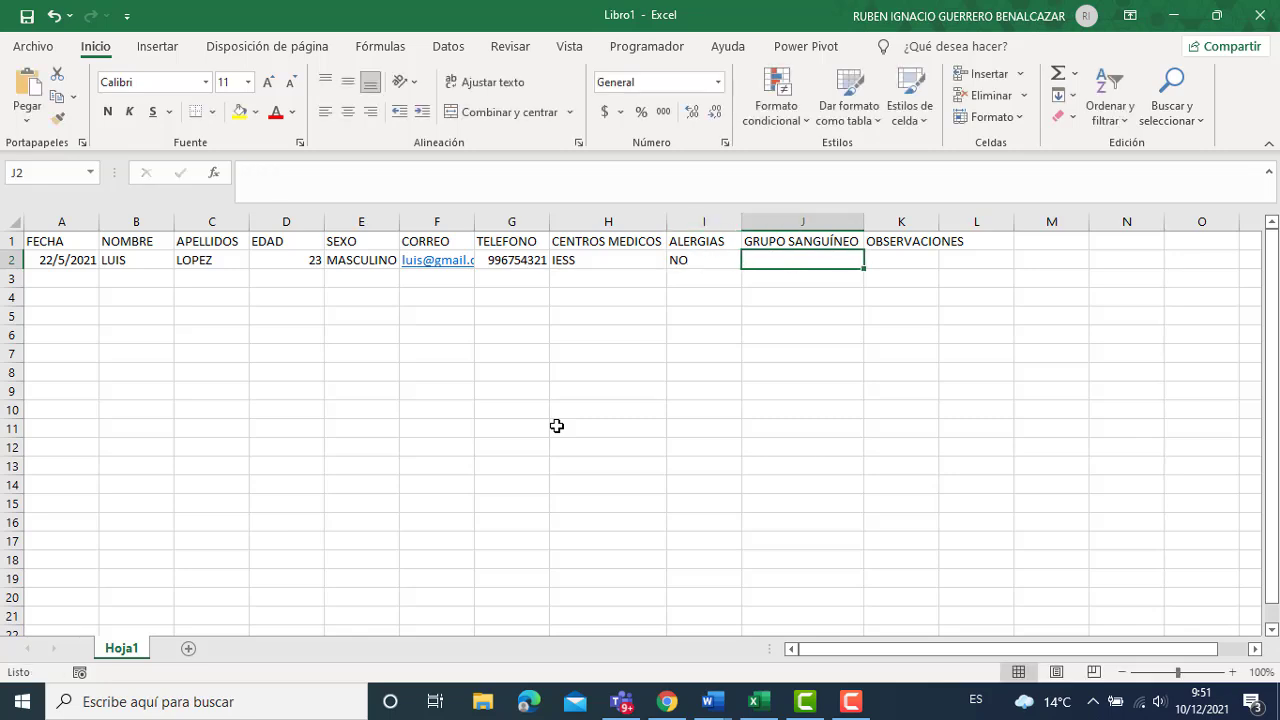
text(O+)
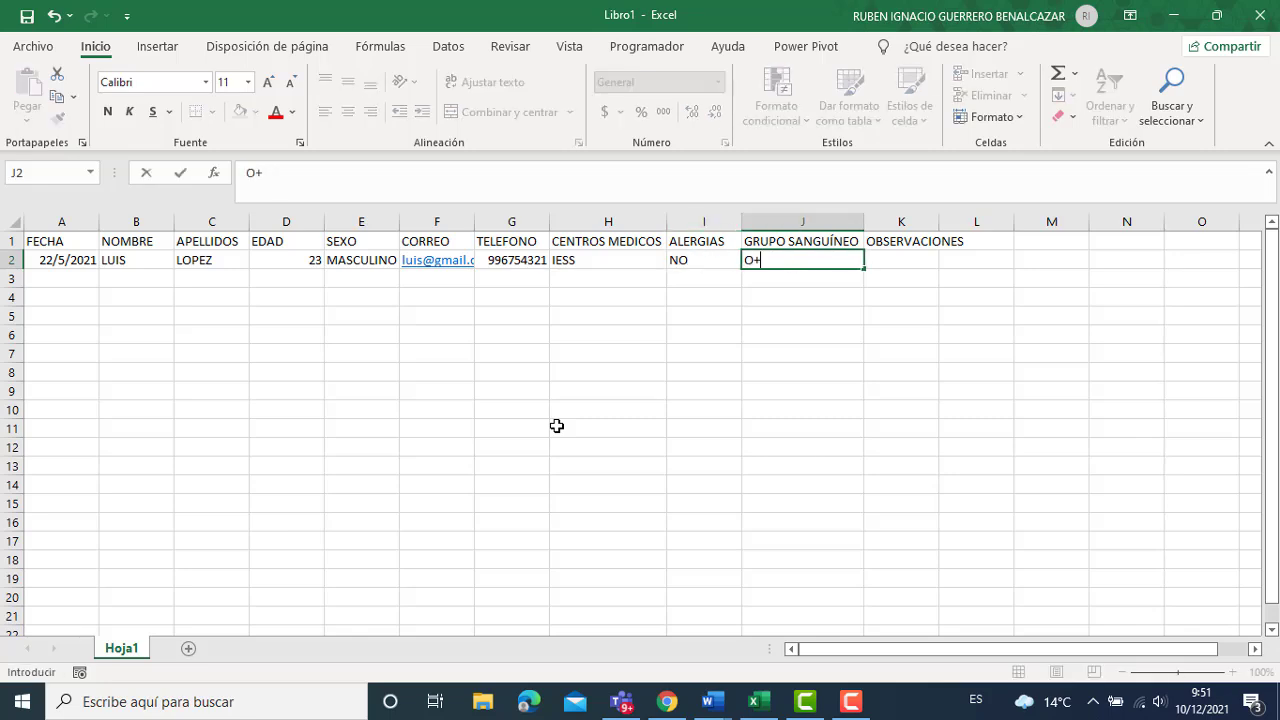
key(Tab)
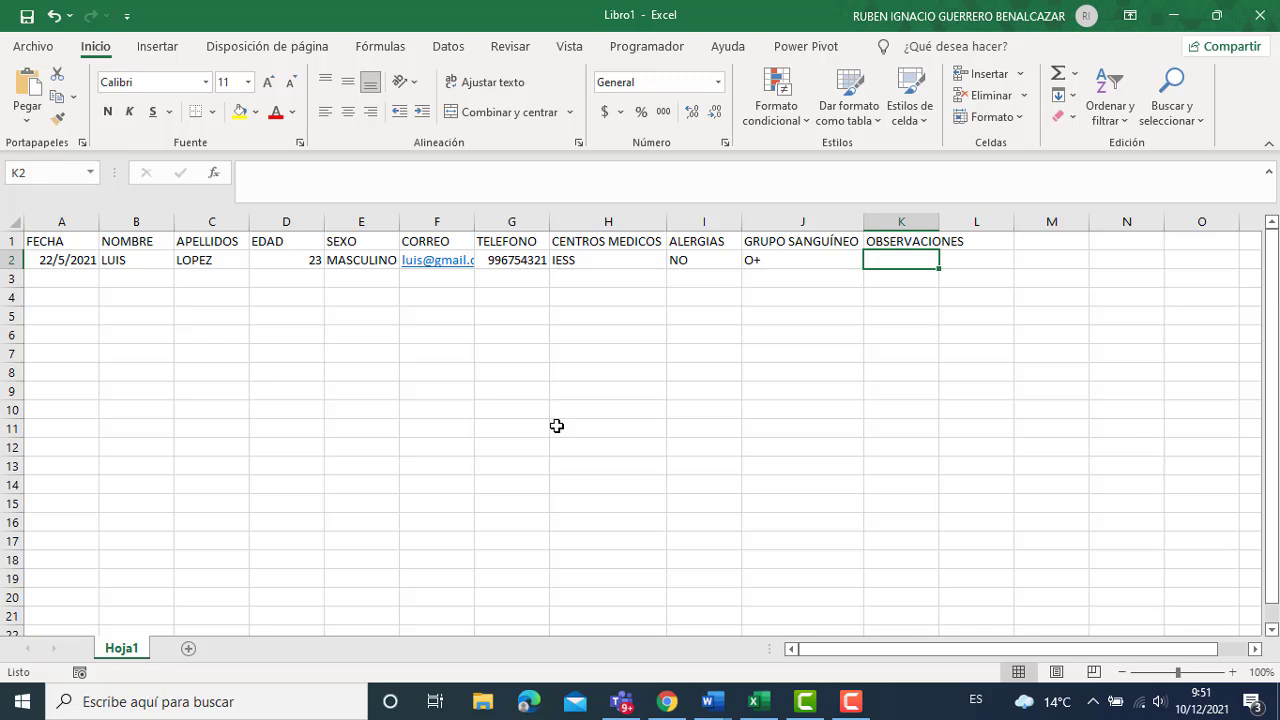
text(NINGUNA)
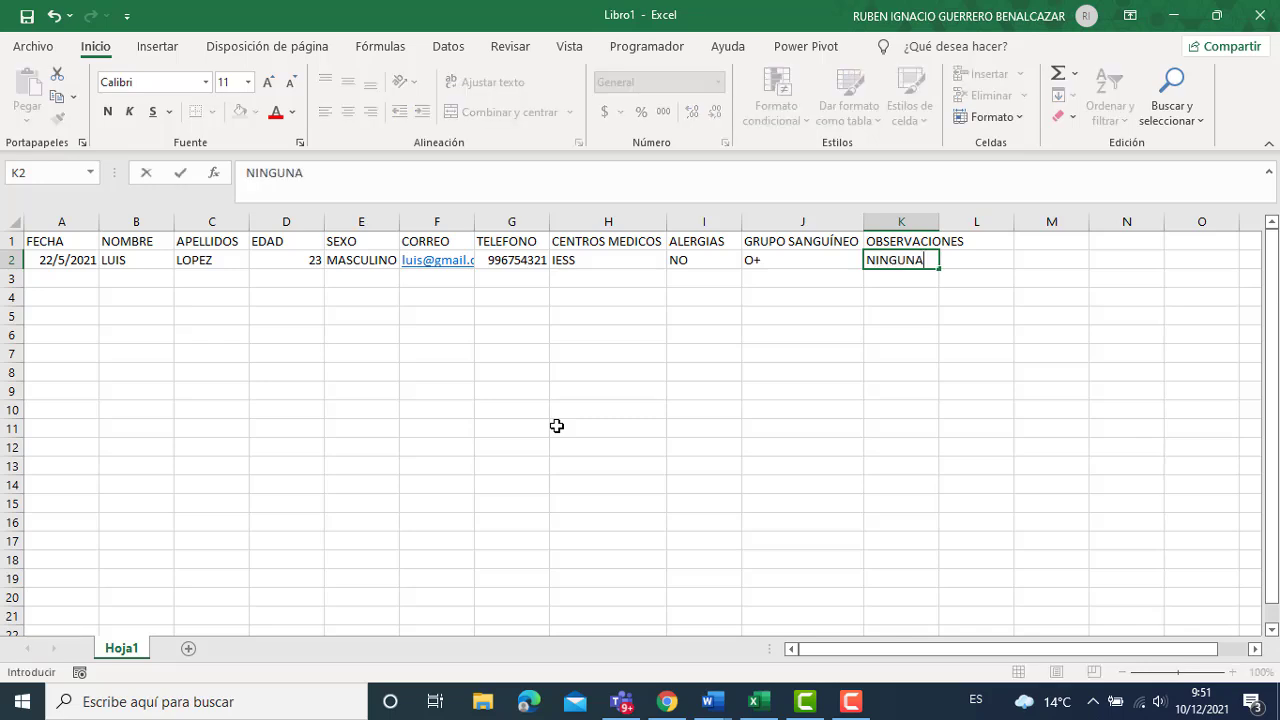
key(Return)
key(Left)
key(Left)
key(Left)
key(Left)
key(Left)
key(Left)
key(Left)
key(Left)
key(Left)
key(Left)
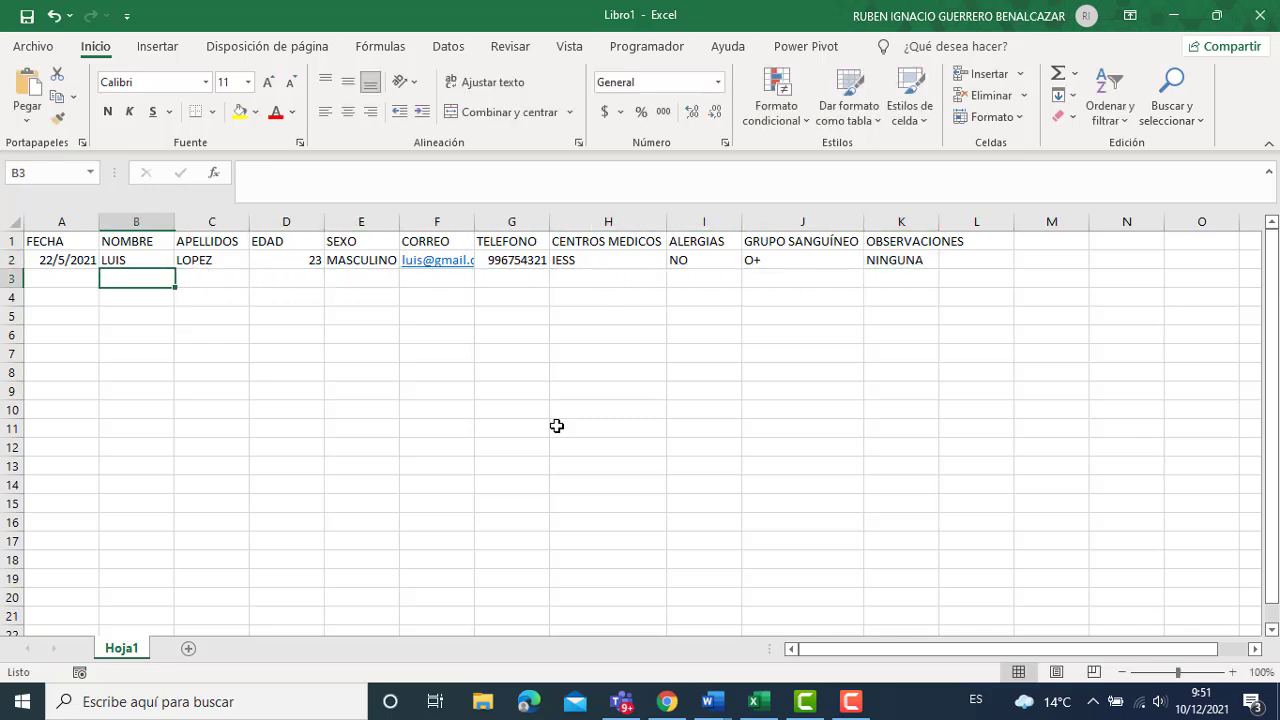
Enter 23/12/2021, the second patient's name and surname, age 32 and MASCULINO in row 3.
text(23)
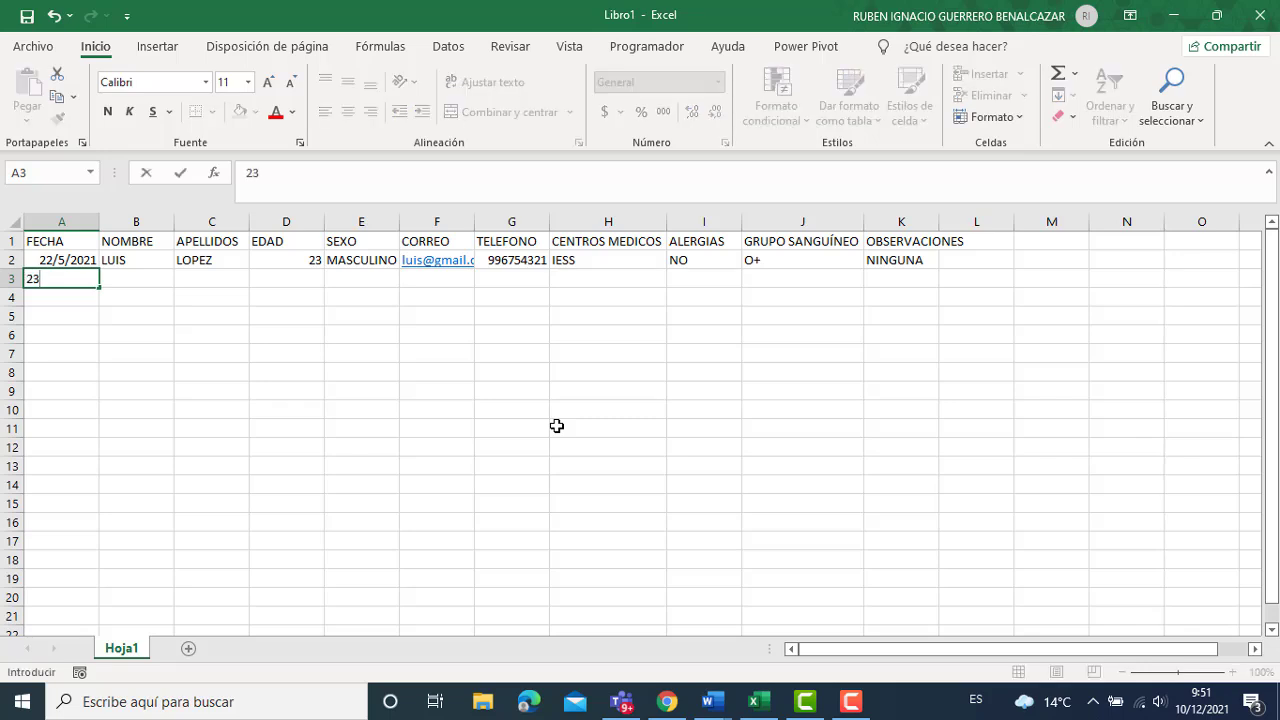
text(/12/2021)
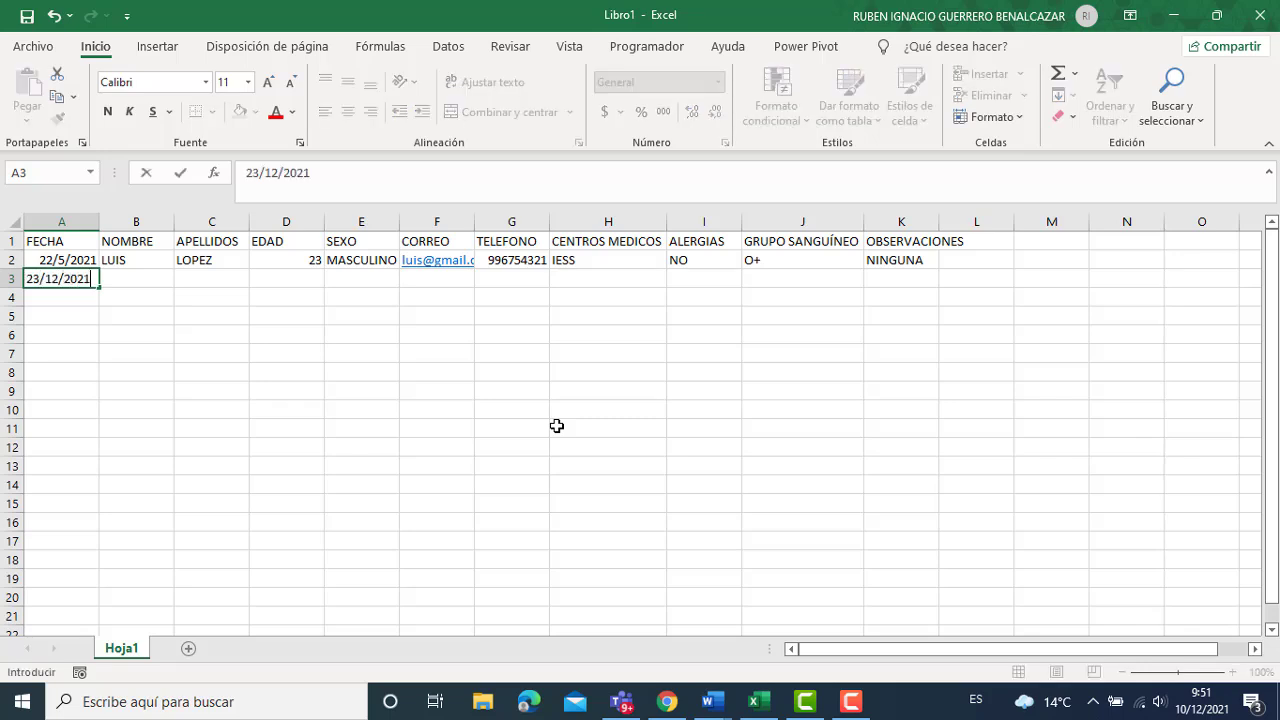
key(Tab)
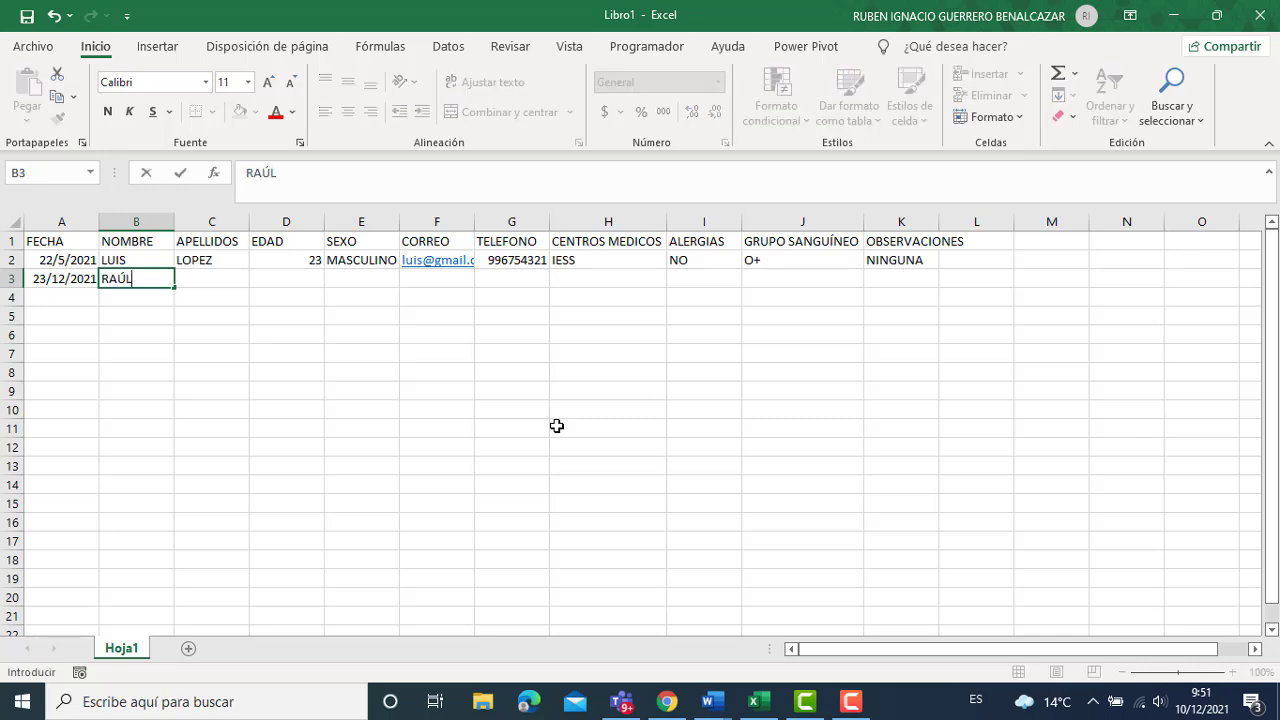
key(Tab)
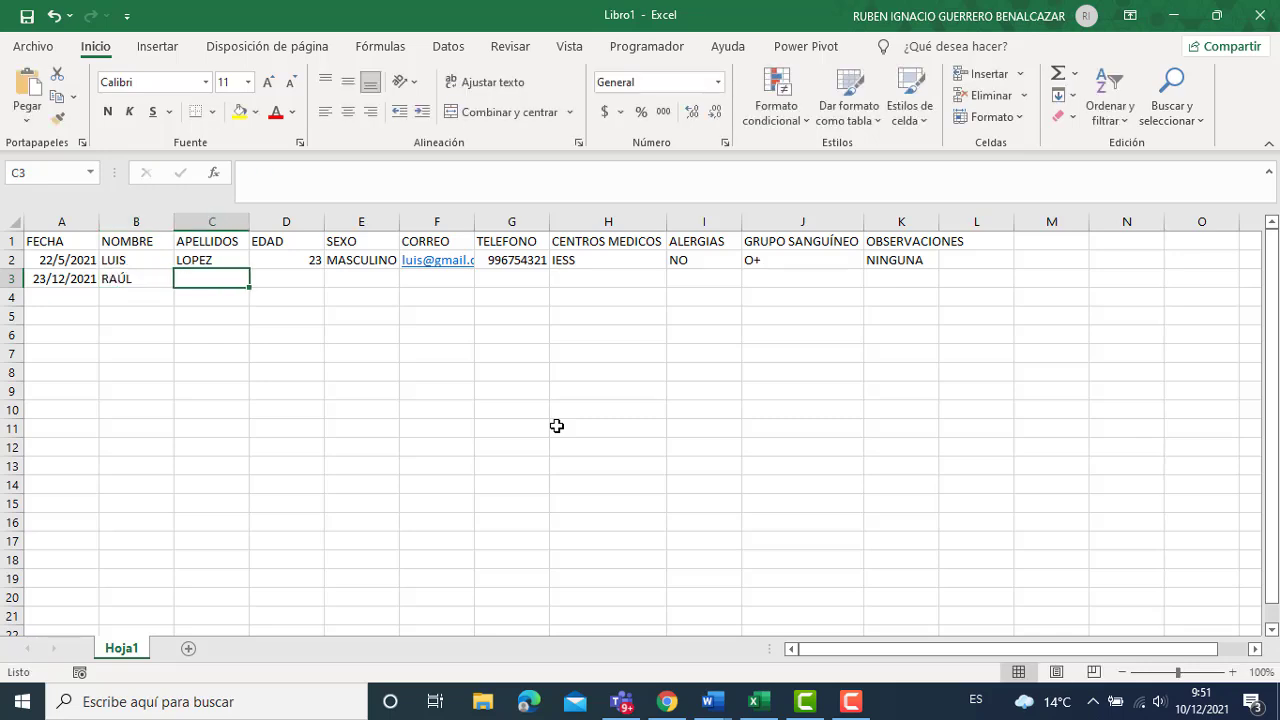
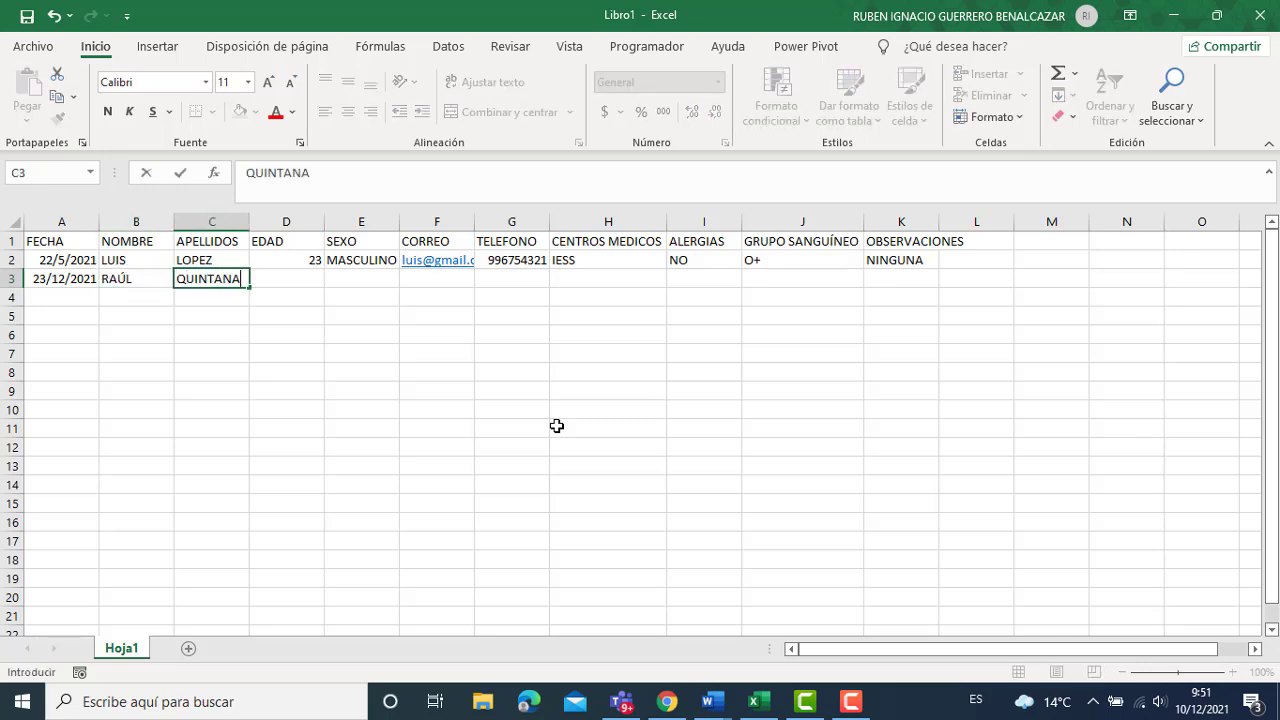
key(Tab)
text(32)
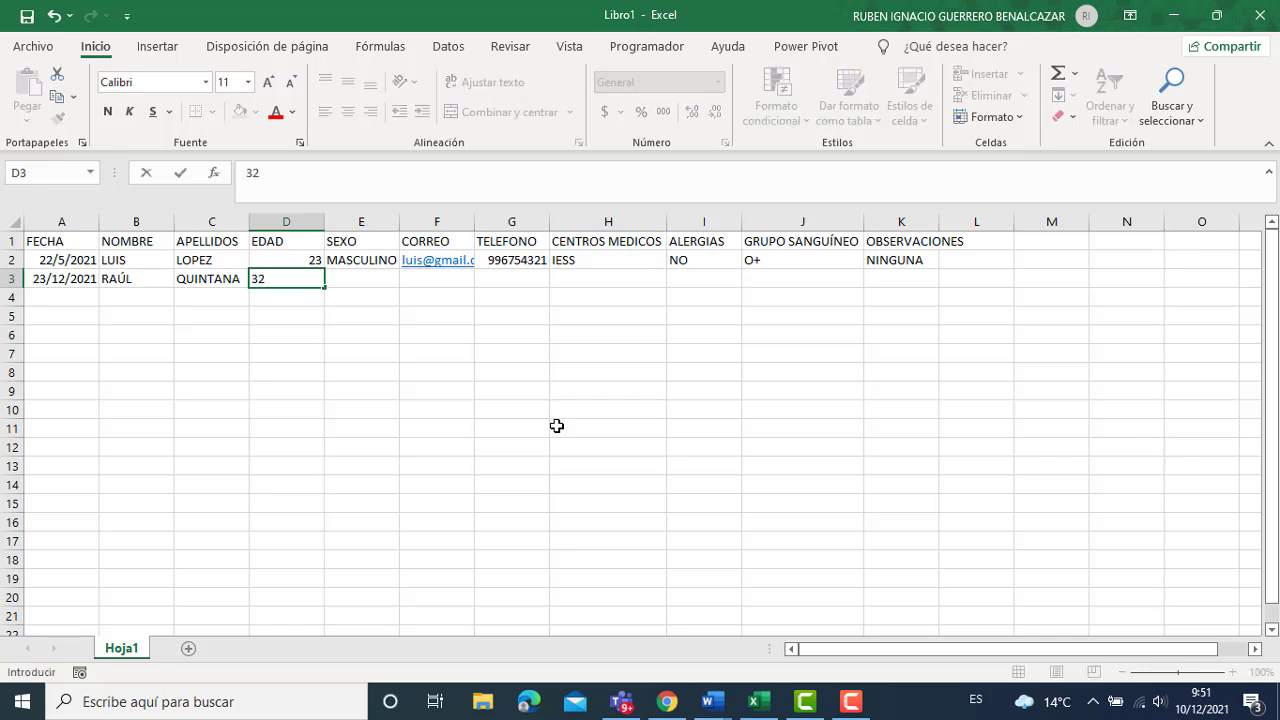
key(Tab)
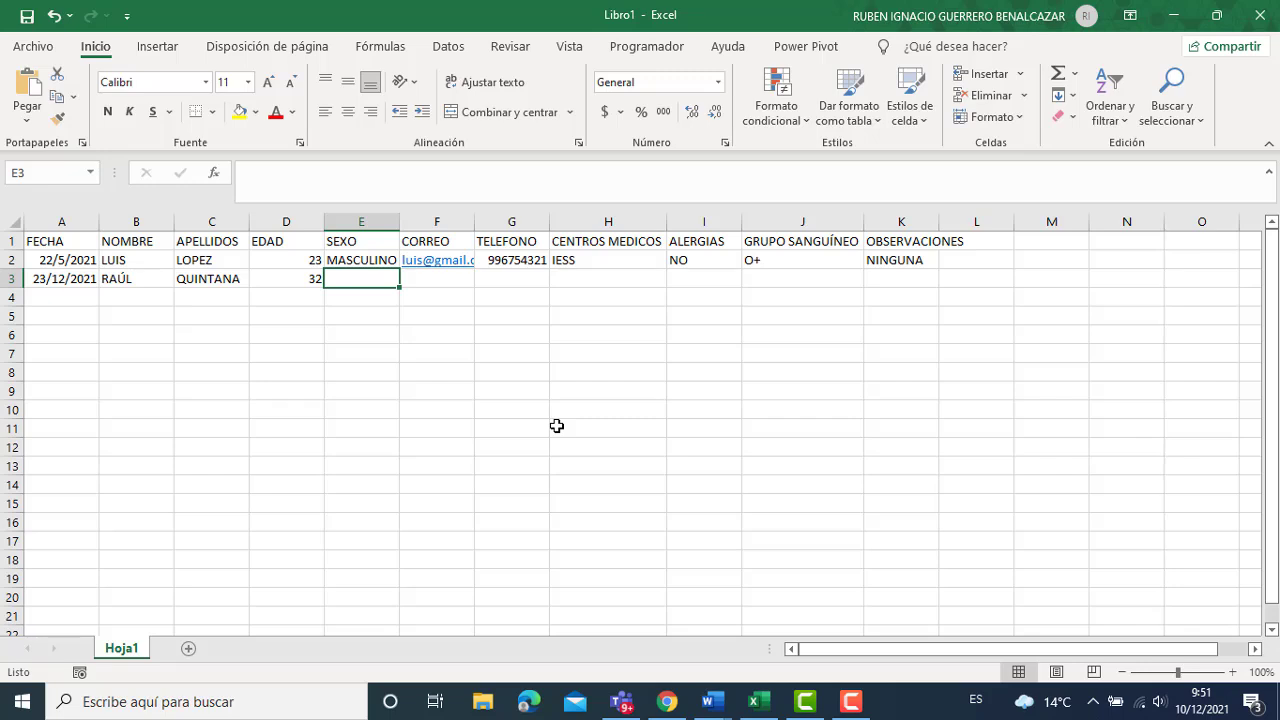
text(MASCULINO)
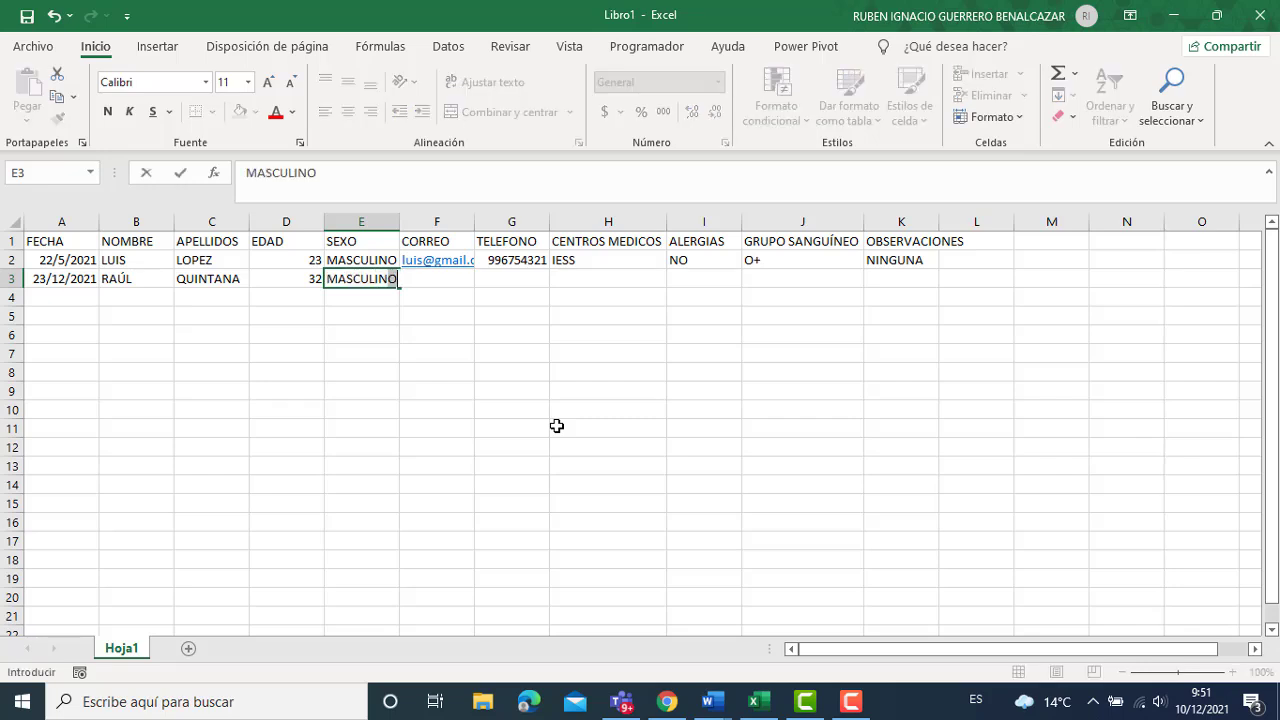
key(Tab)
Add the second patient's e-mail and phone number in F3:G3, correcting the phone digits.
text(RAUL)
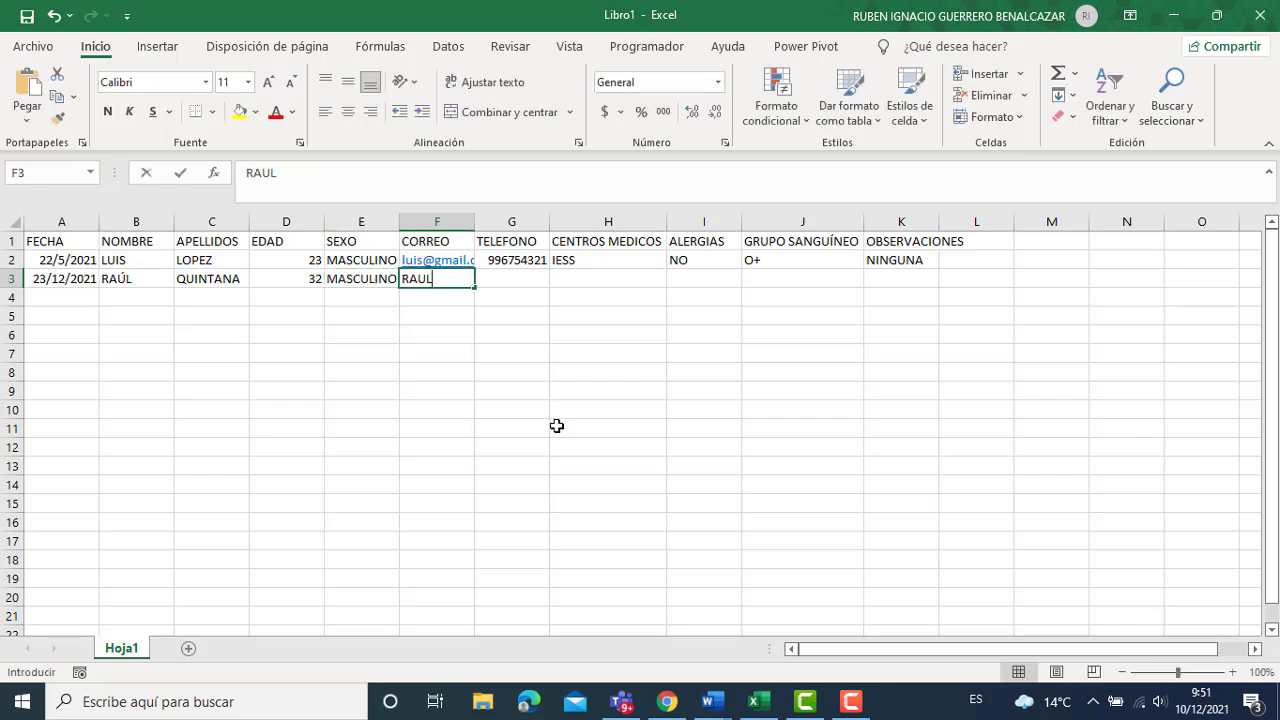
key(BackSpace)
key(BackSpace)
key(BackSpace)
key(BackSpace)
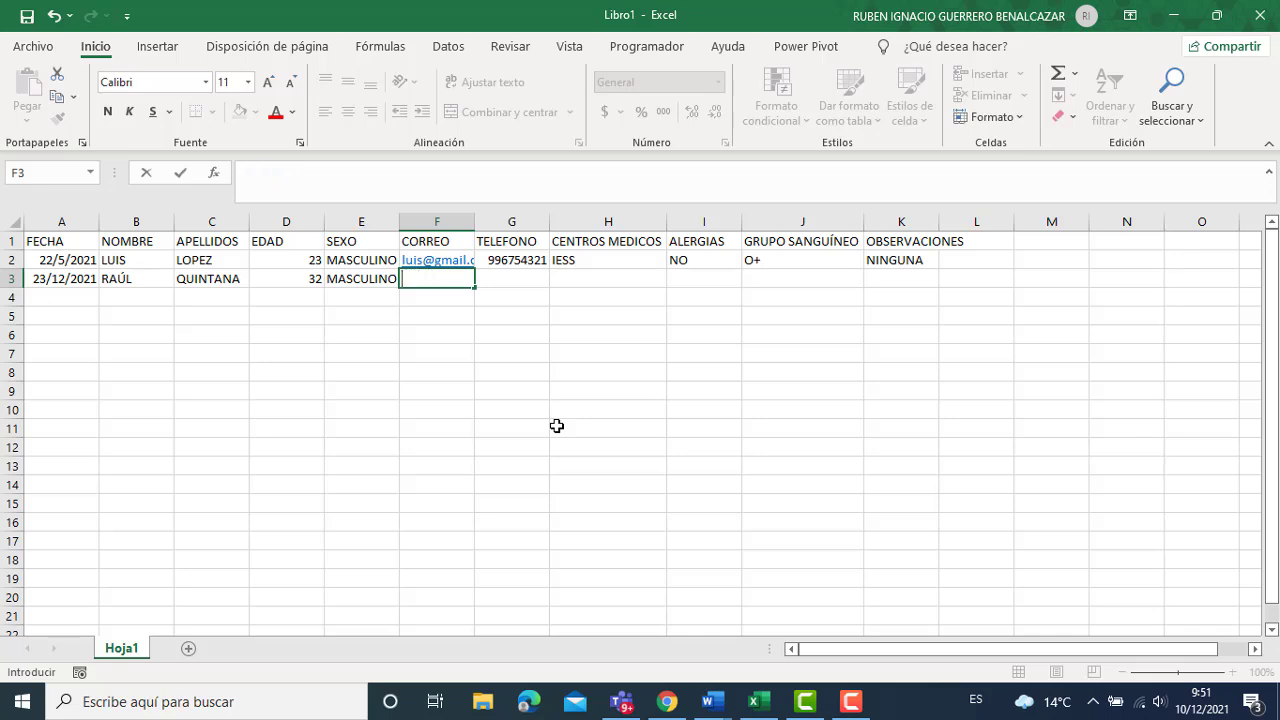
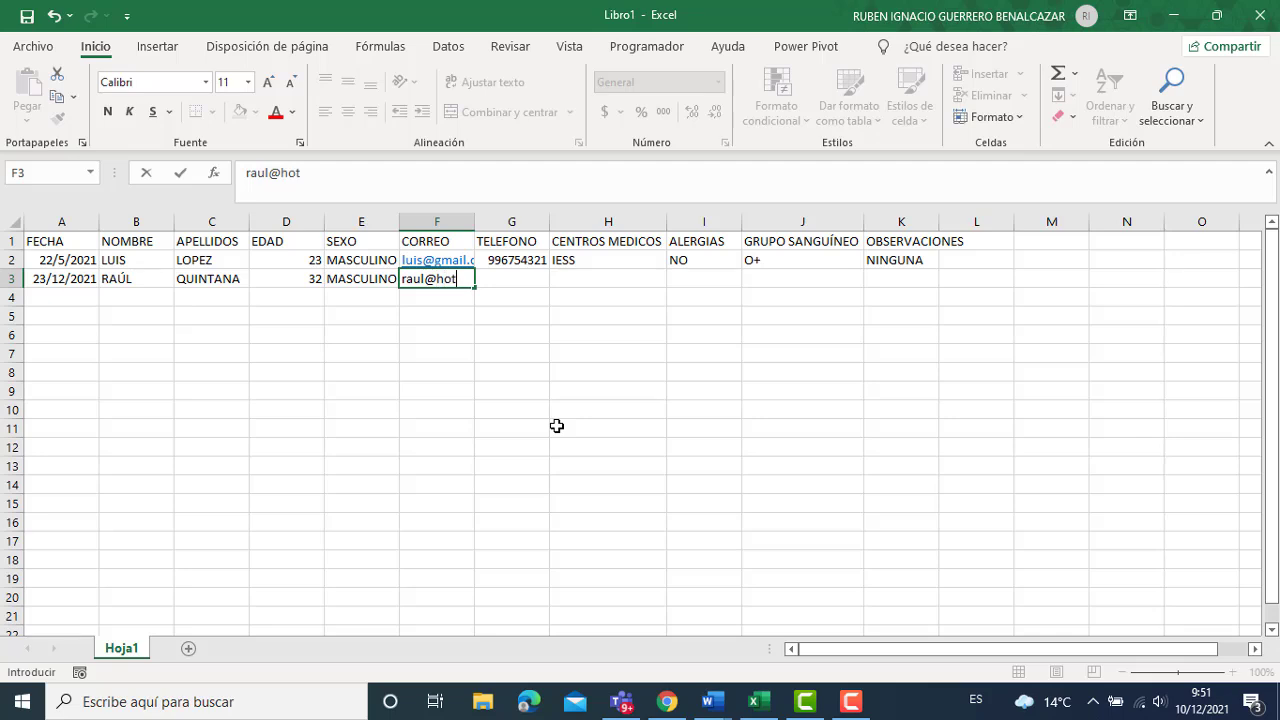
key(Tab)
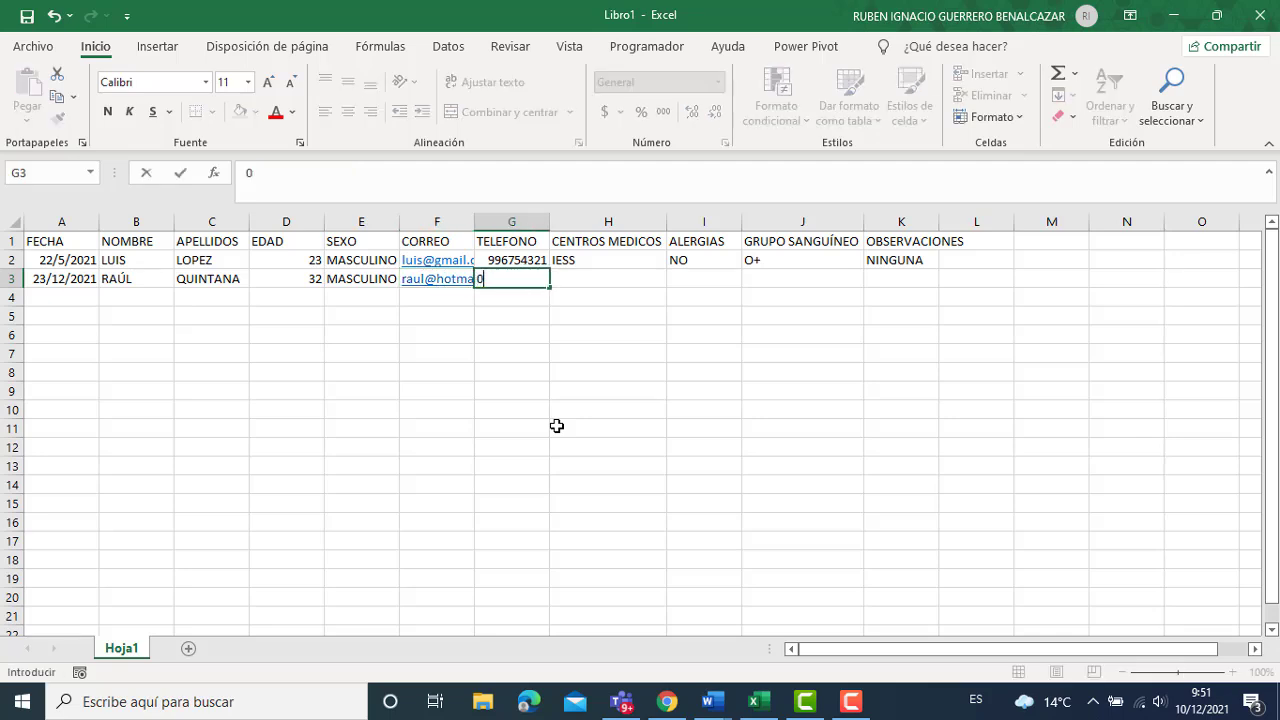
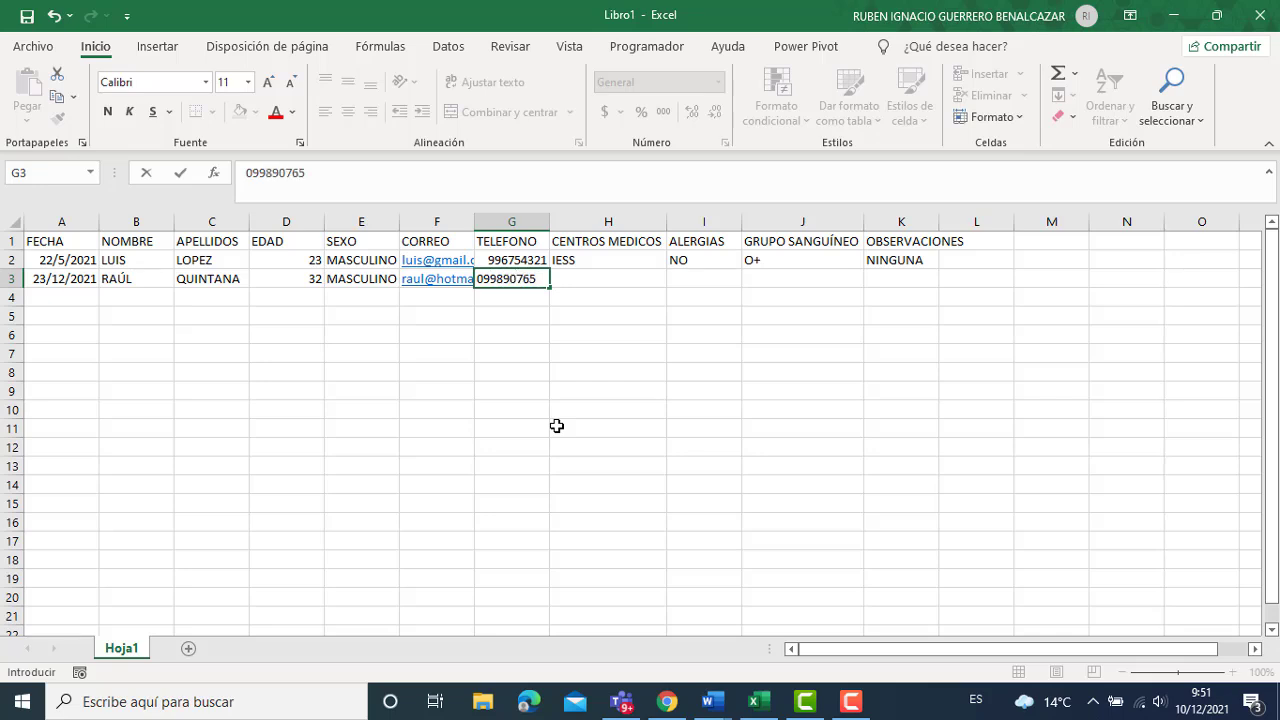
key(Tab)
key(Left)
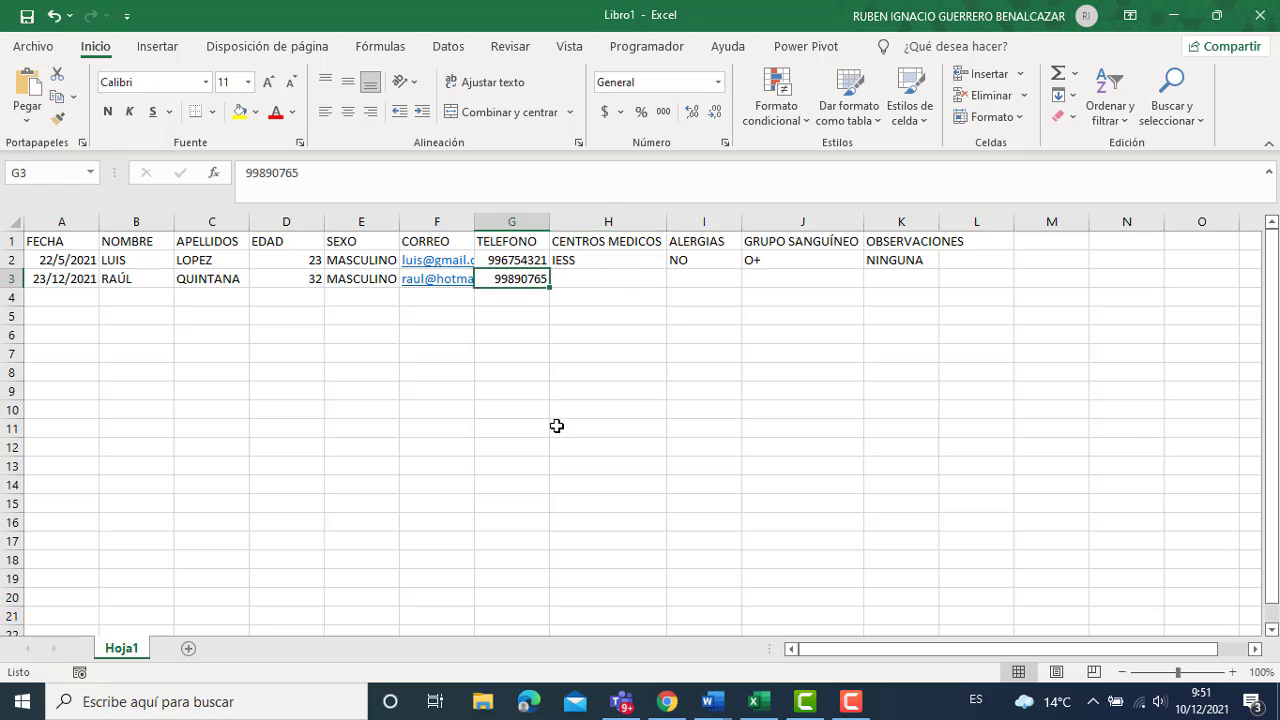
double_click(535, 278)
text(3)
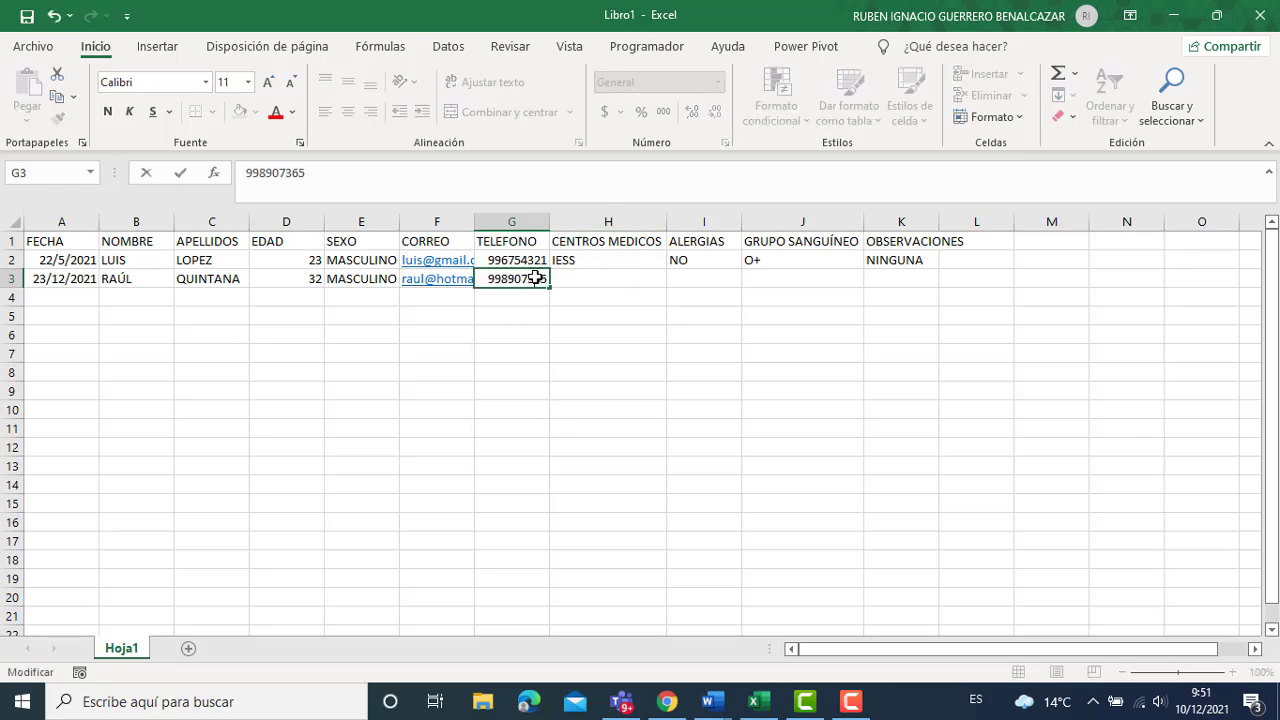
click(581, 280)
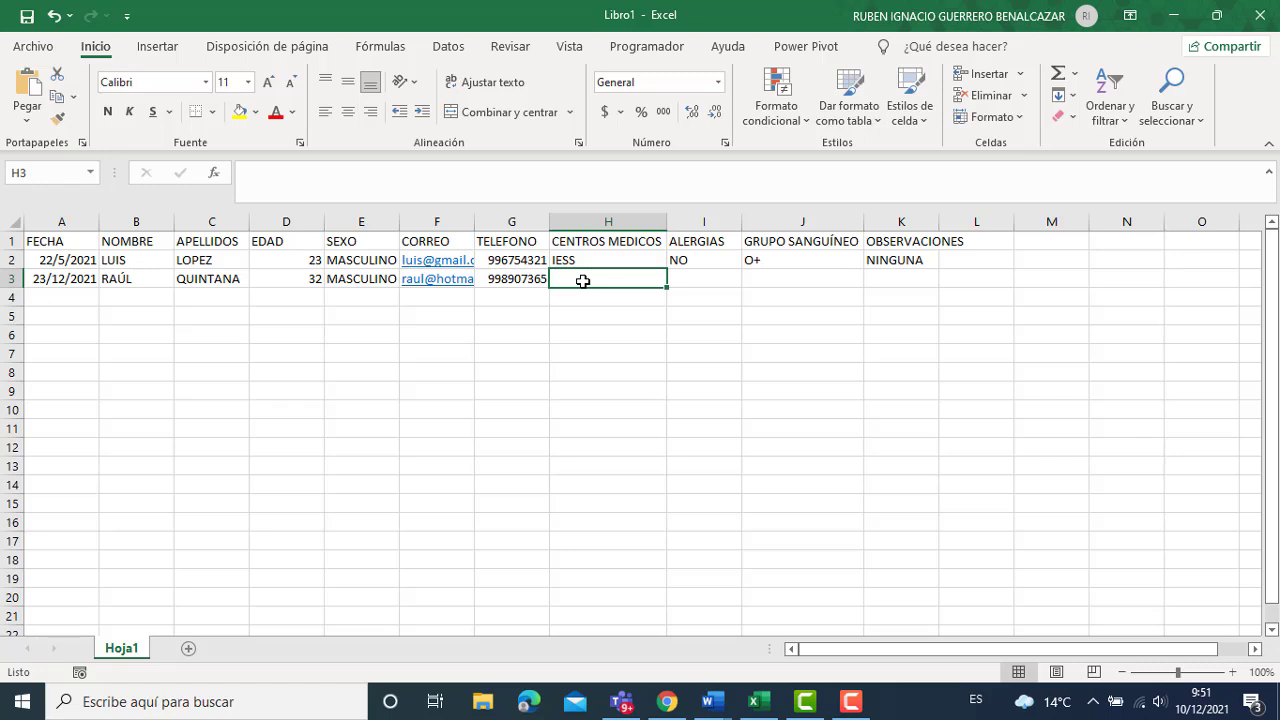
Finish row 3 with HOSPITAL PUBLICO, NO, A- and NINGUNA.
text(HOSPI)
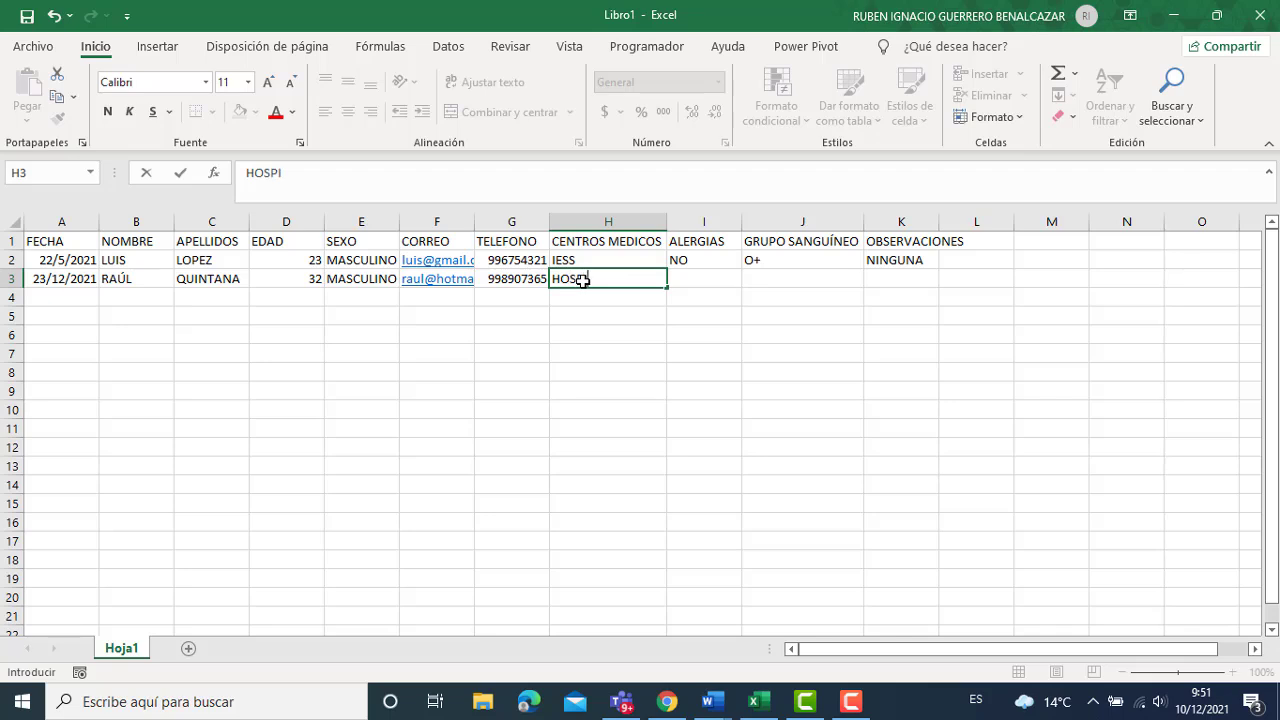
text(TAL PUBLICO)
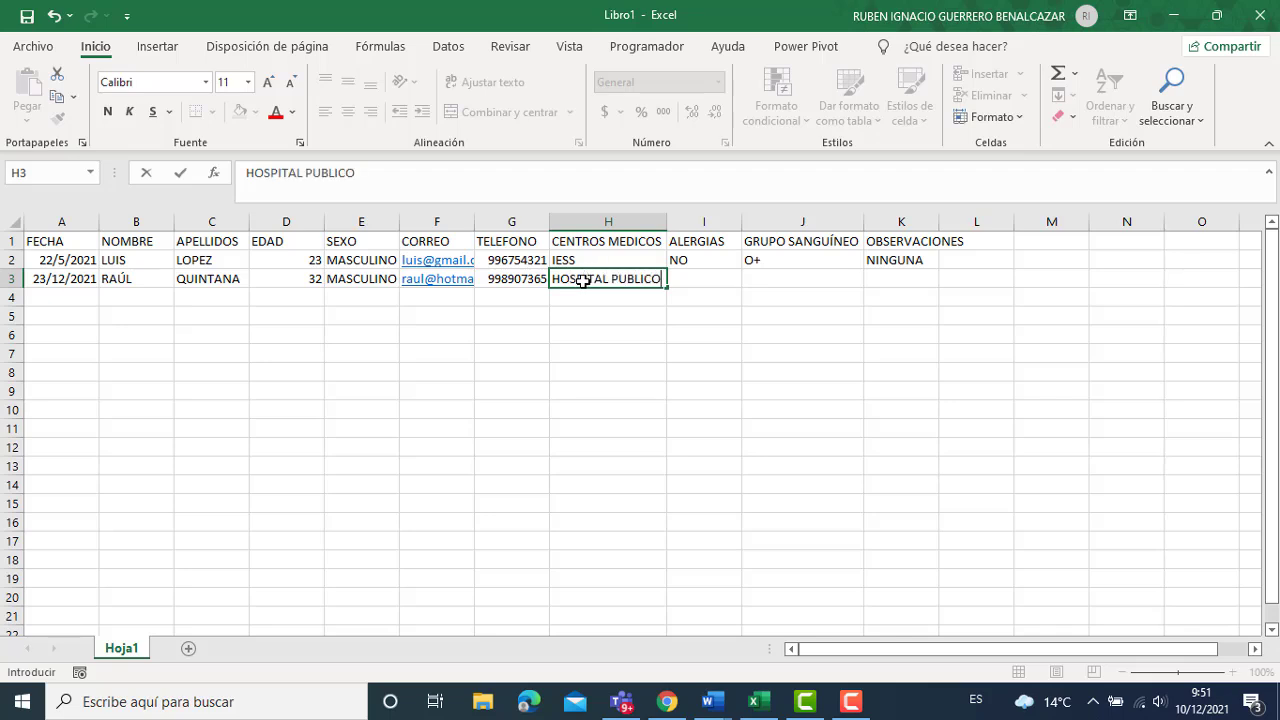
key(Tab)
text(NO)
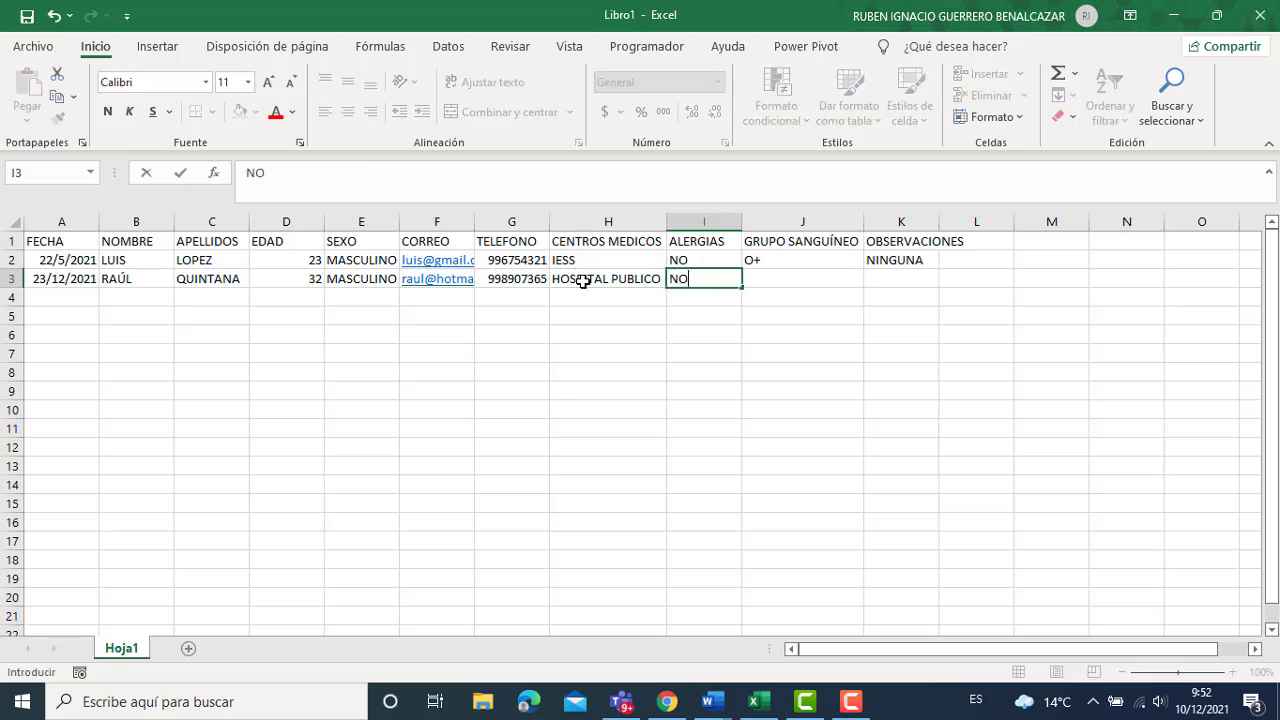
key(Tab)
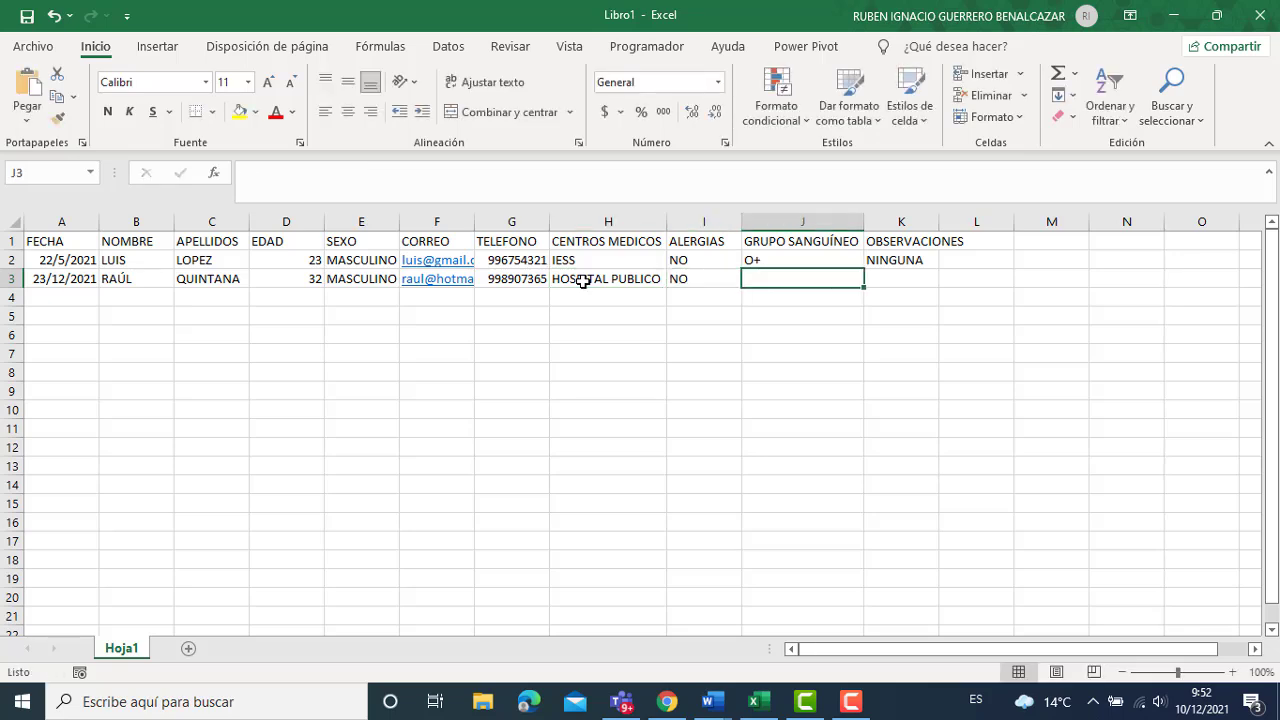
text(A-)
key(Tab)
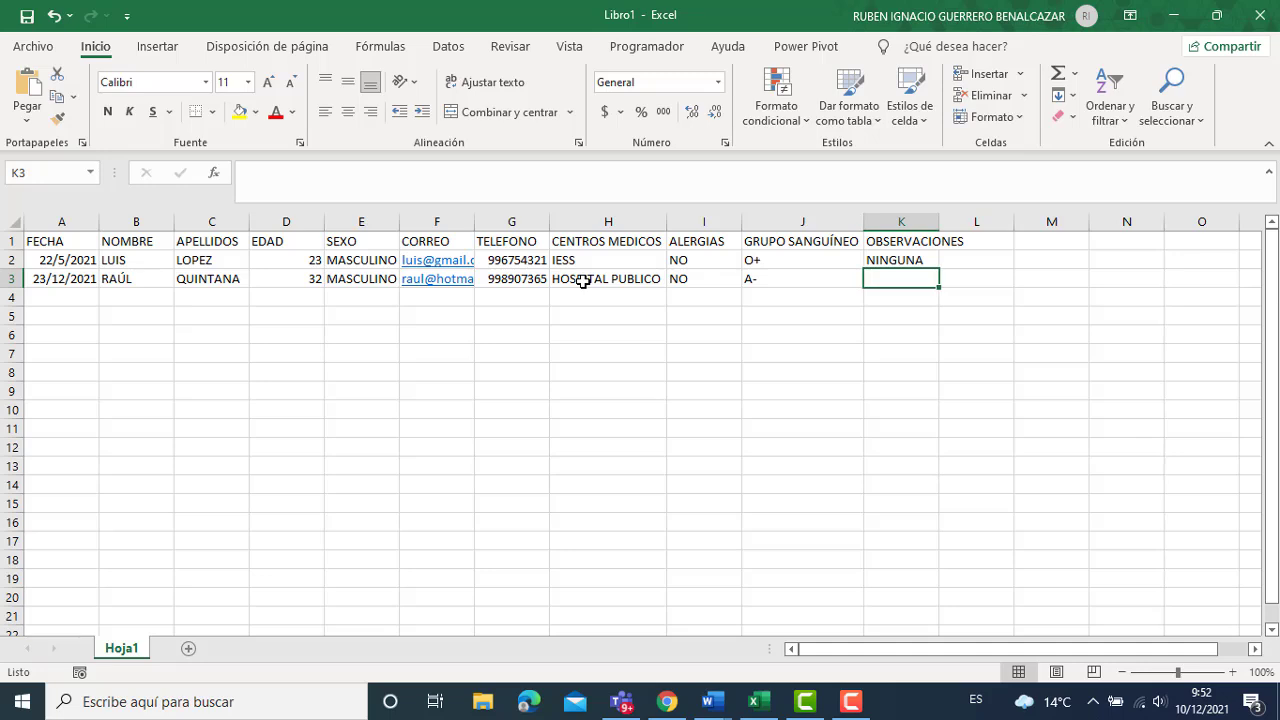
text(NINGUNA)
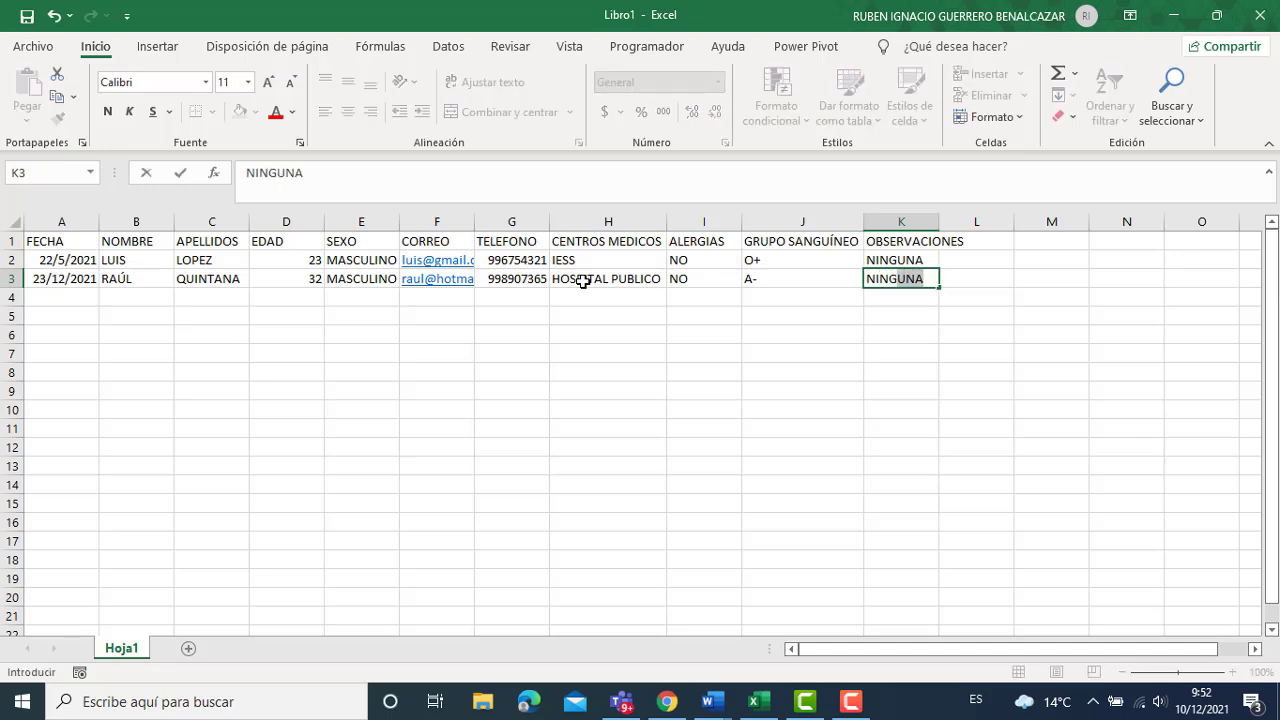
key(Return)
key(Left)
key(Left)
key(Left)
key(Left)
key(Left)
key(Left)
key(Left)
key(Left)
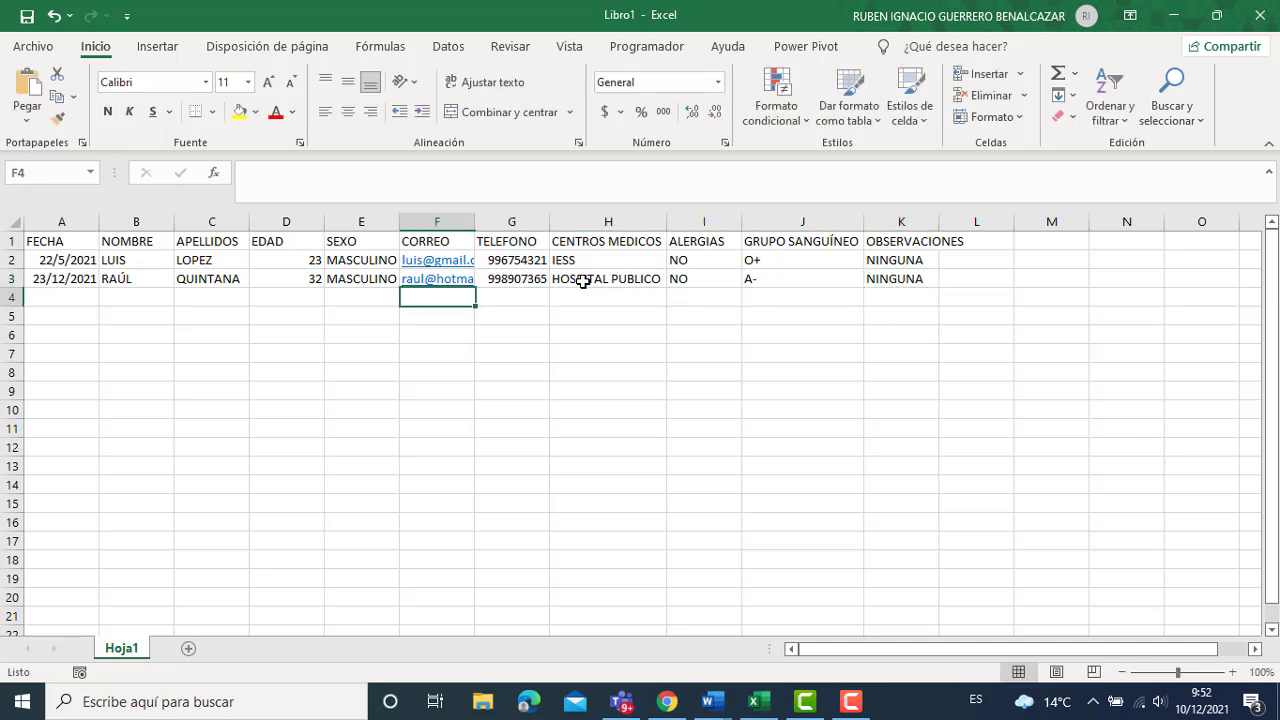
key(Left)
key(Left)
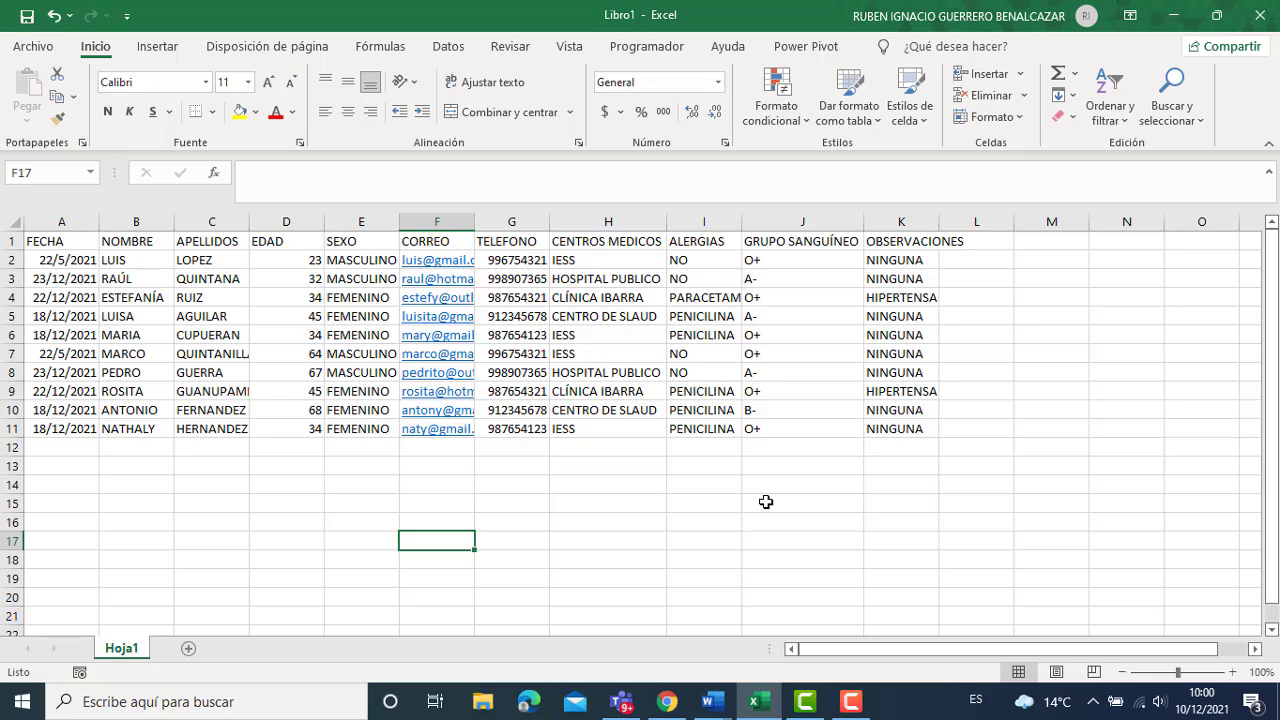
Convert A1:K11 into a table with headers via Insertar > Tabla.
drag(88, 246, 920, 430)
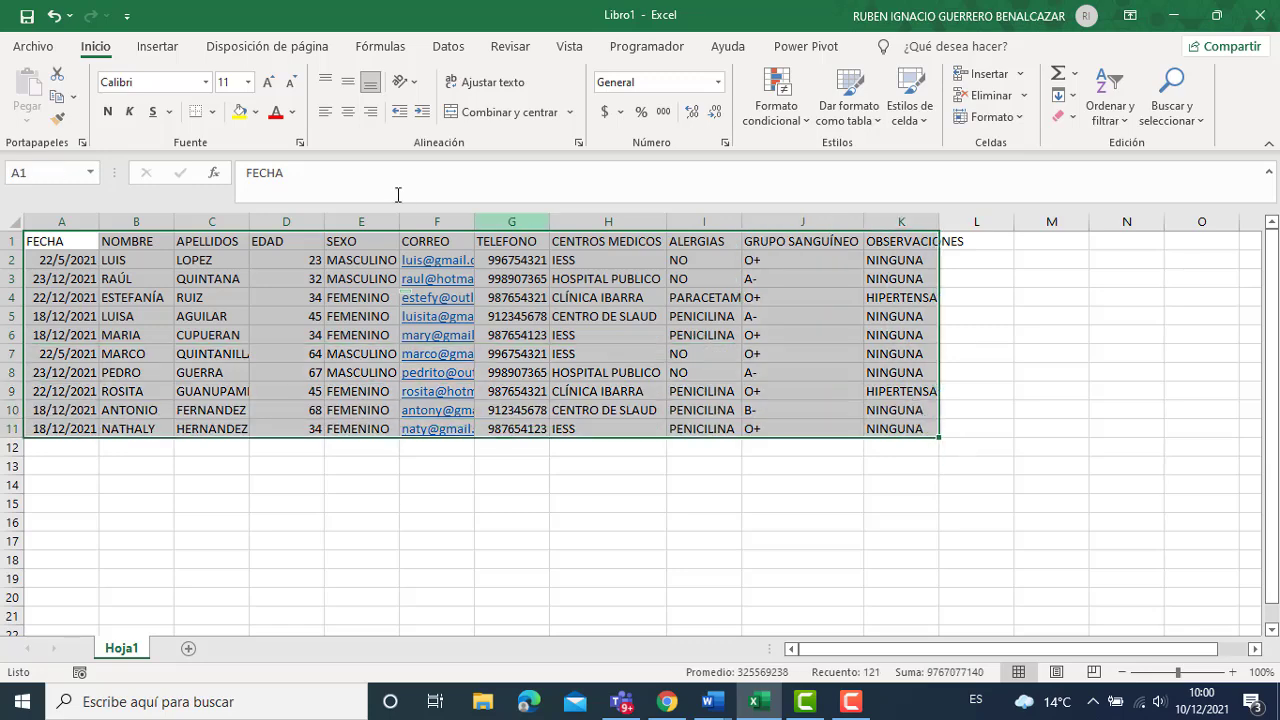
click(162, 48)
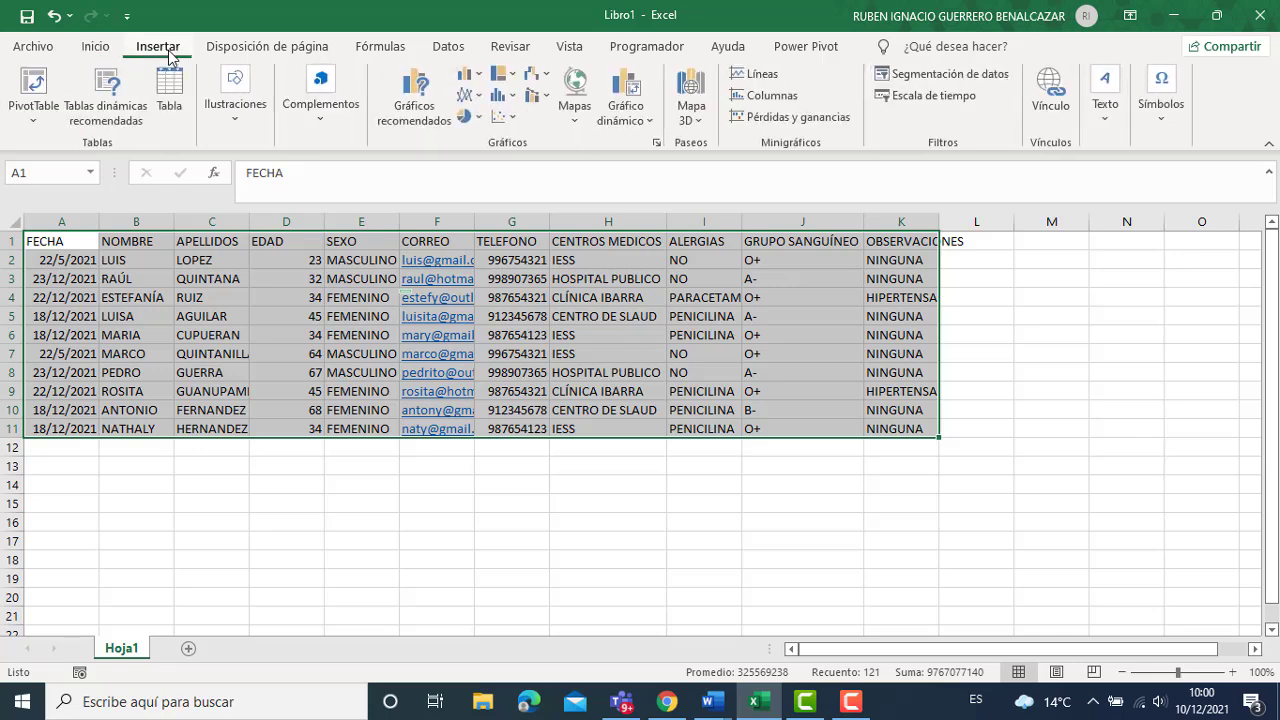
click(172, 90)
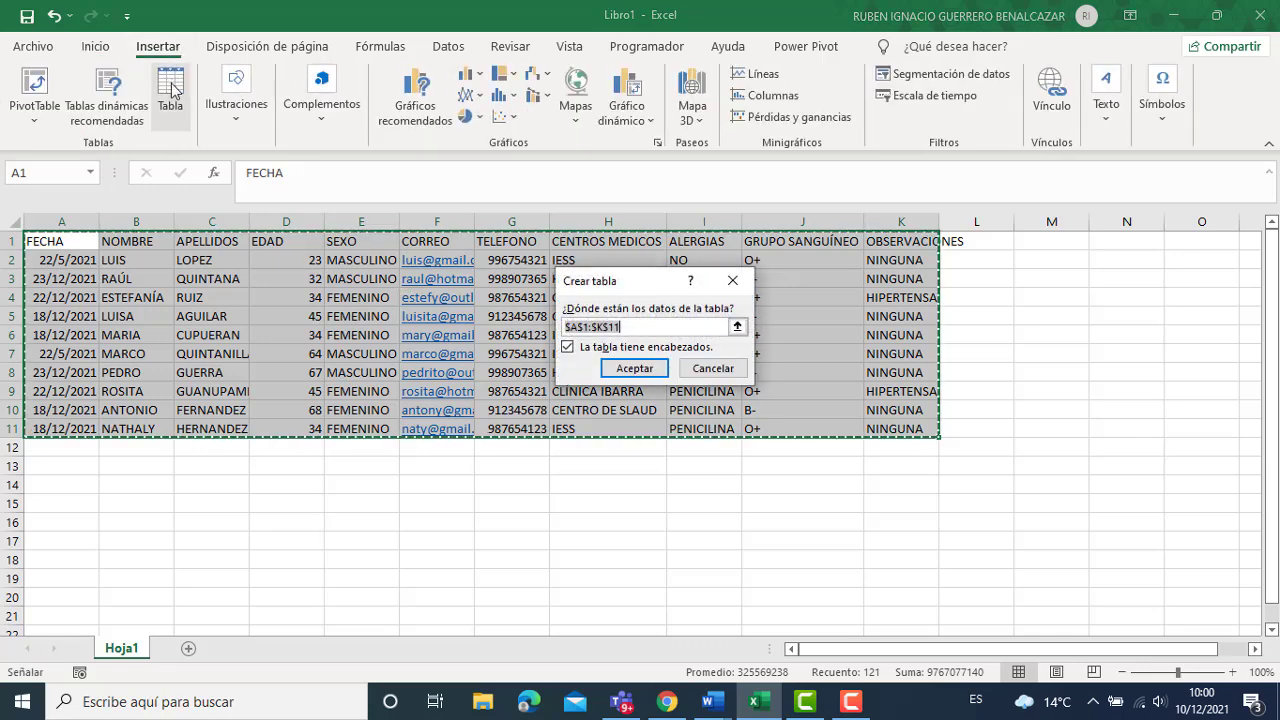
mouse_move(667, 286)
mouse_down()
mouse_move(686, 457)
mouse_move(672, 297)
mouse_up()
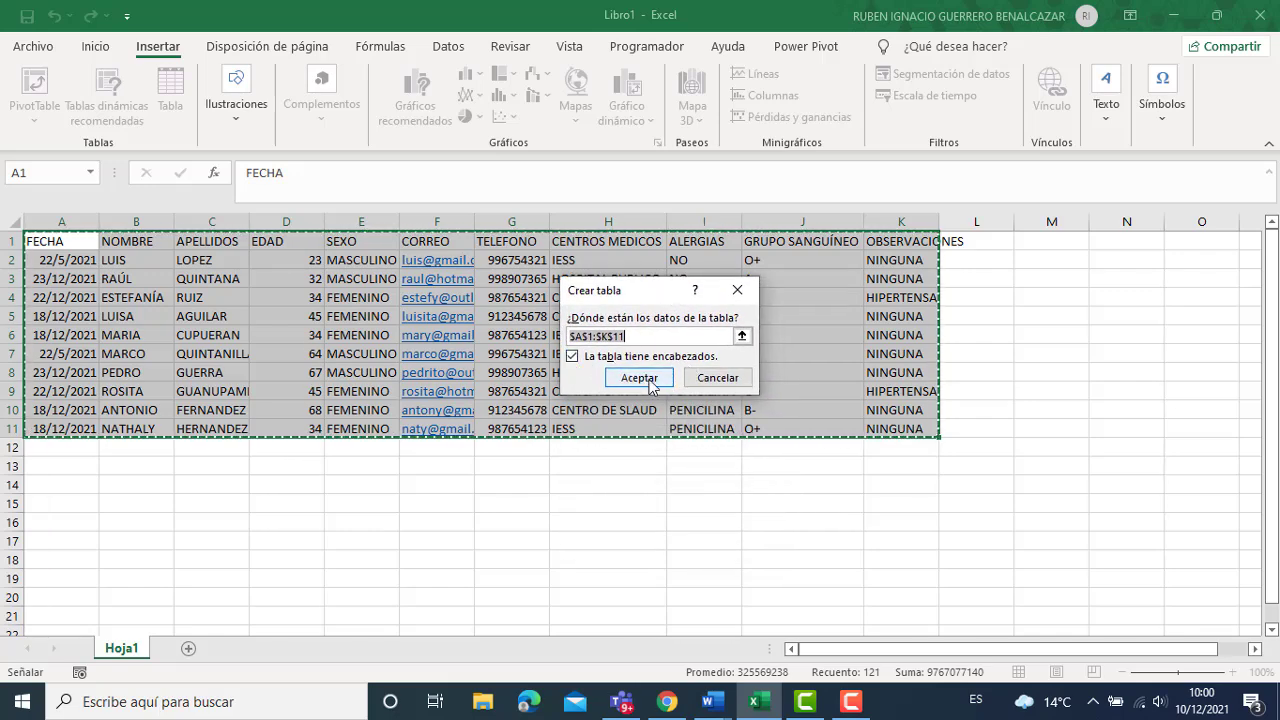
click(651, 380)
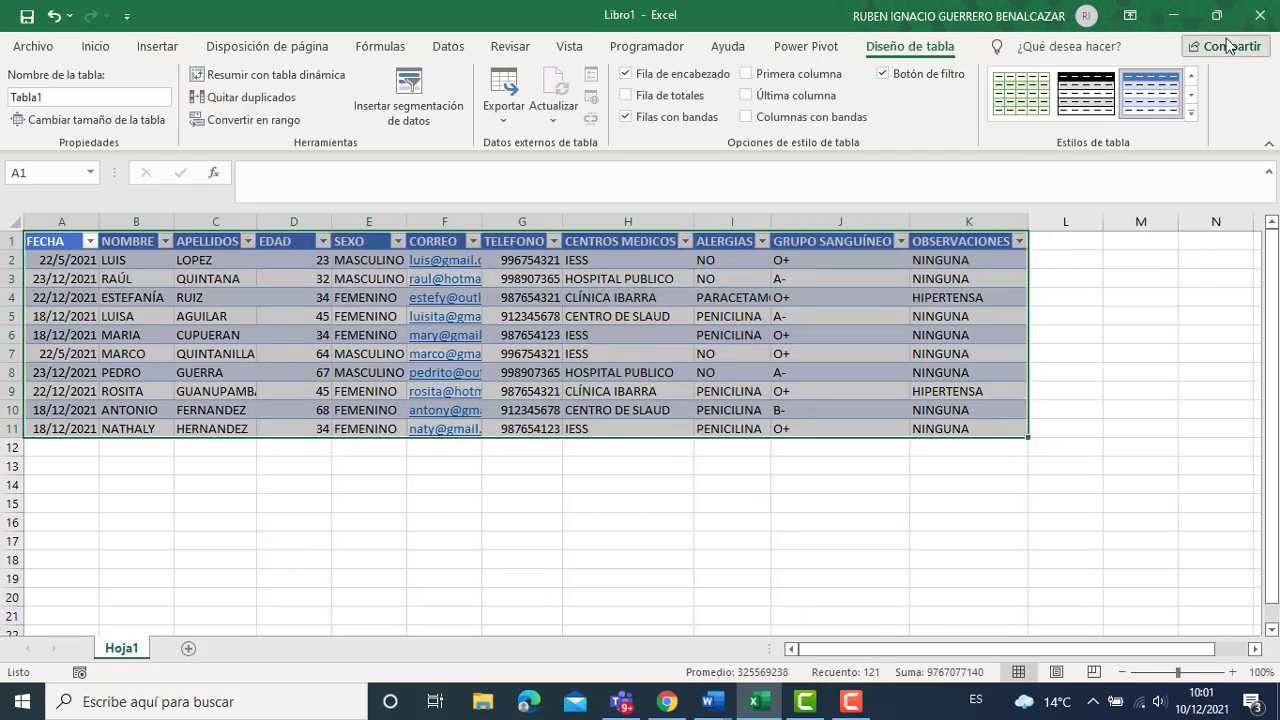
Apply the dark-header banded table style to Tabla1.
click(1192, 112)
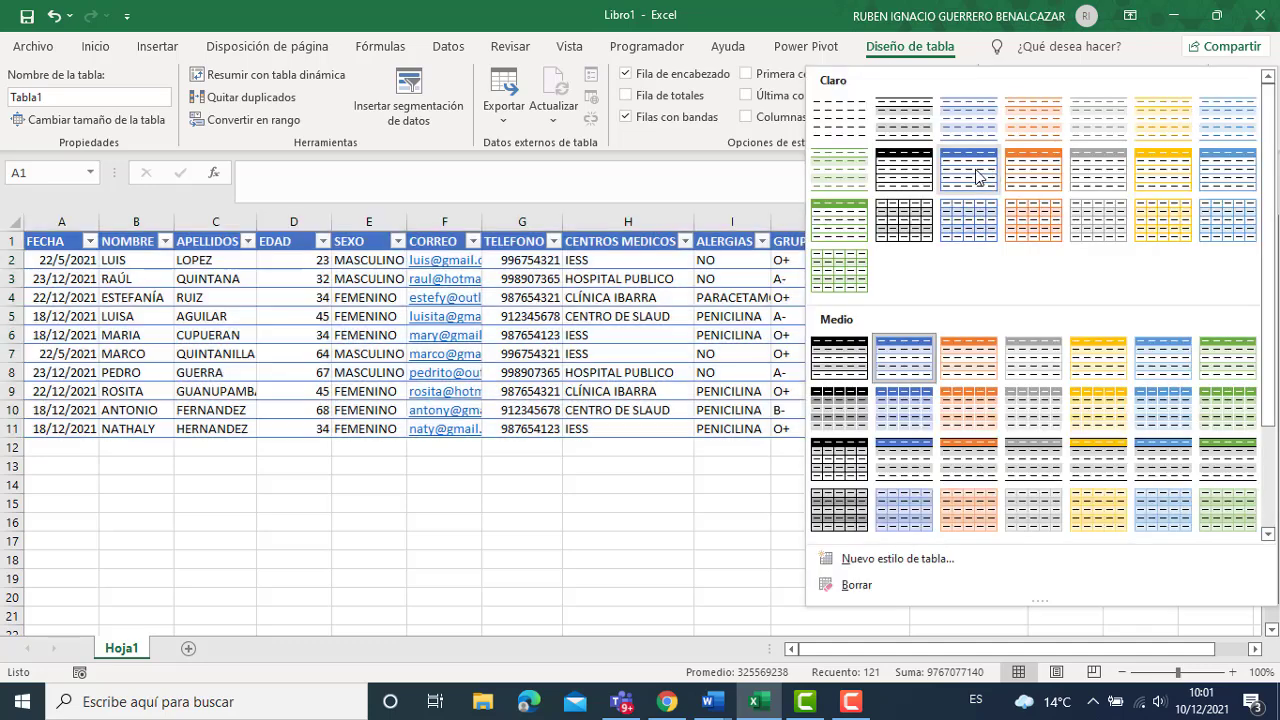
click(895, 176)
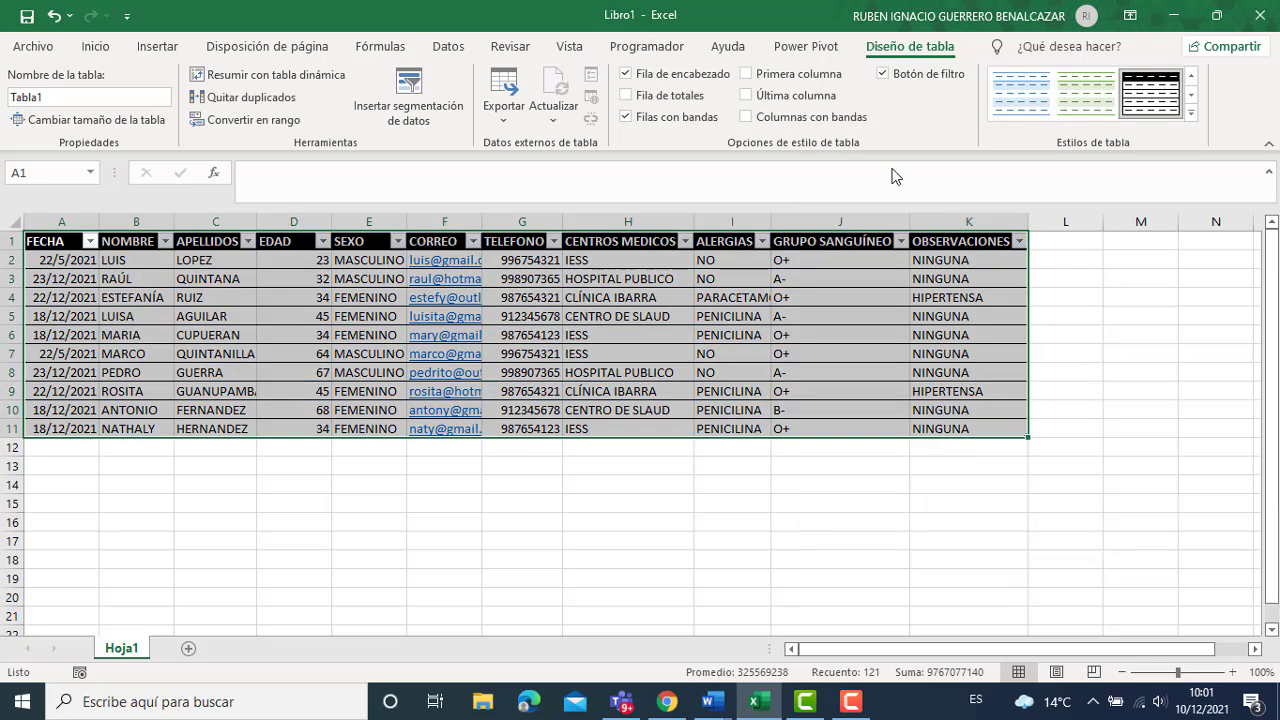
click(704, 462)
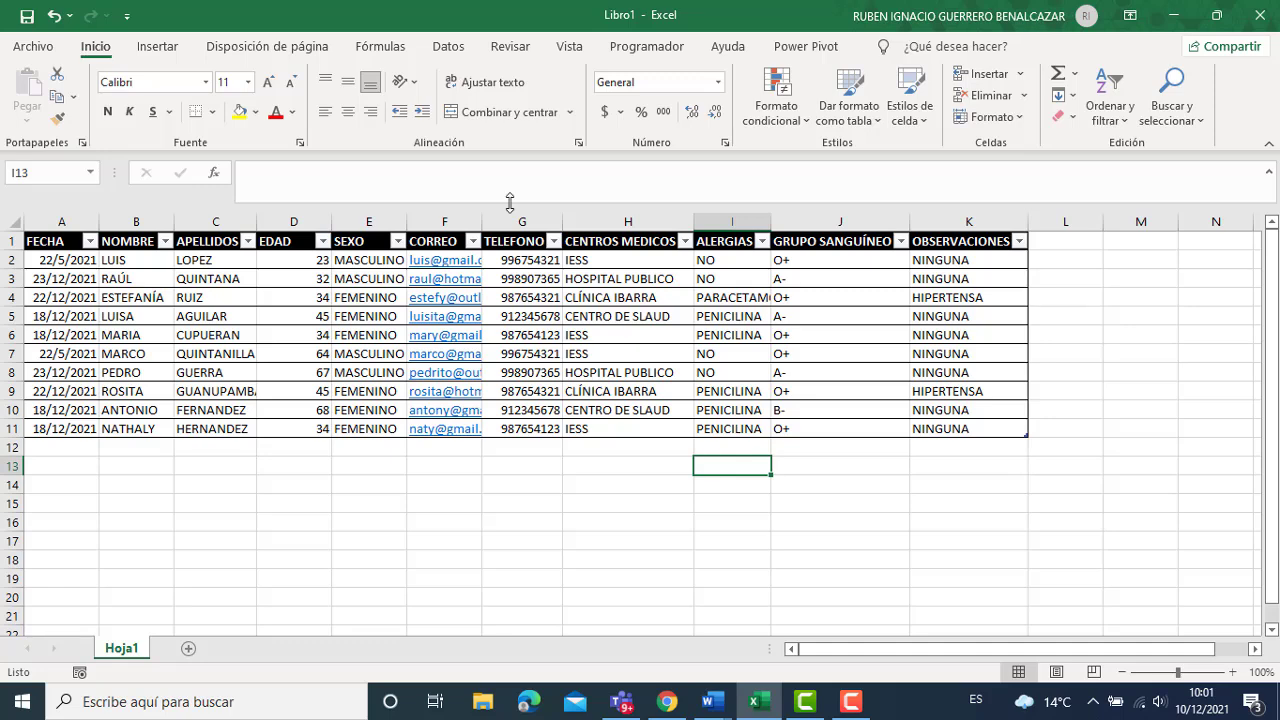
Autofit the CORREO column so the full e-mail addresses show.
double_click(483, 221)
click(486, 220)
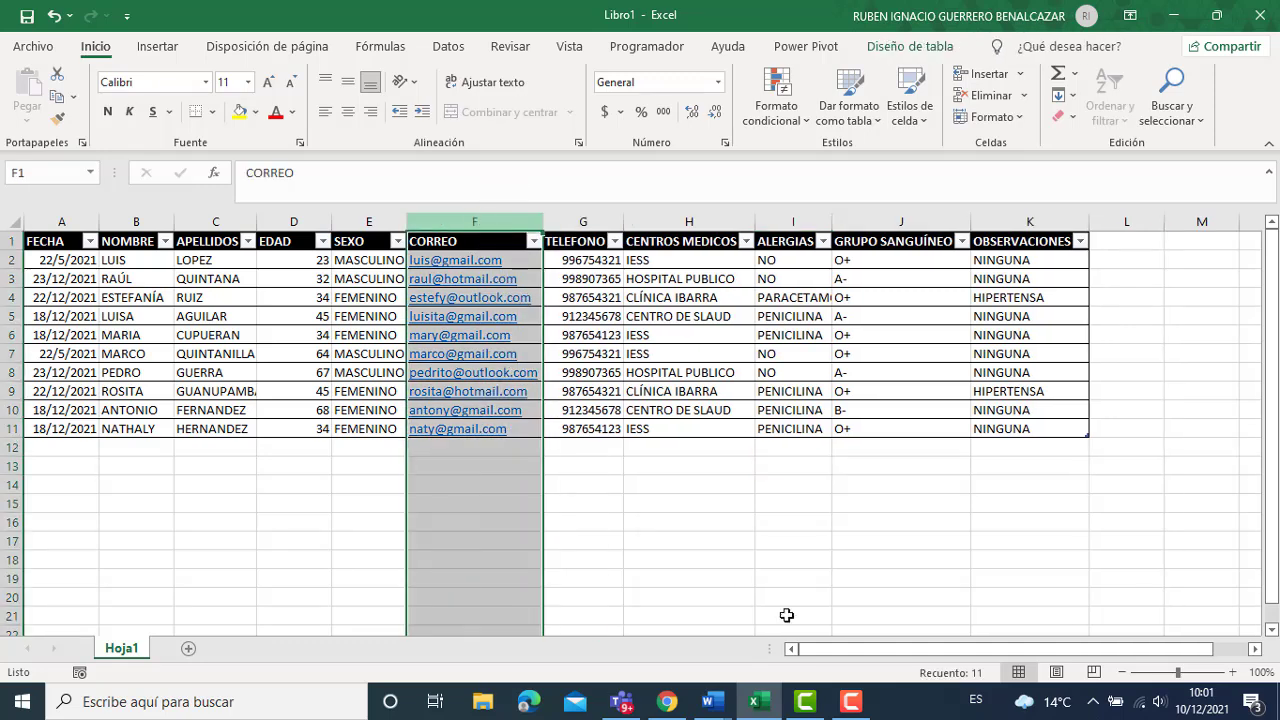
click(659, 580)
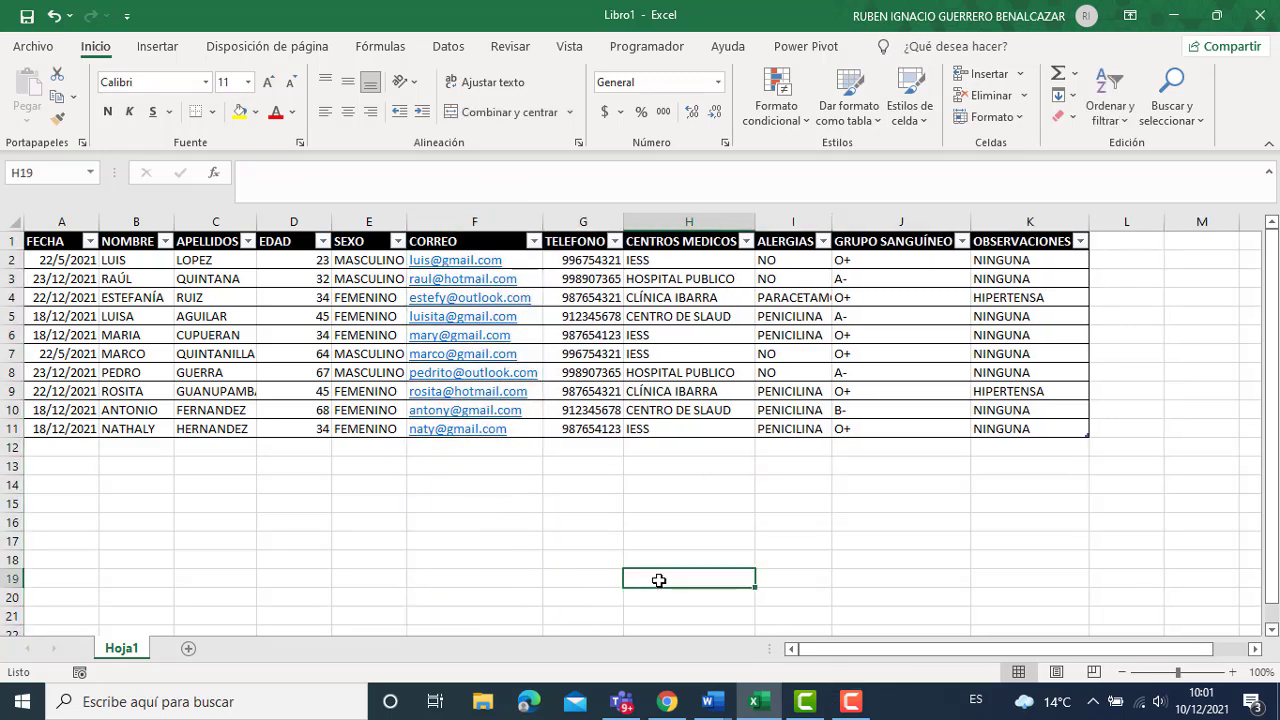
Save the workbook via Guardar como as 'LISTA DE PACIENTES' in DOCUMENTOS DE PRACTICAS.
click(34, 48)
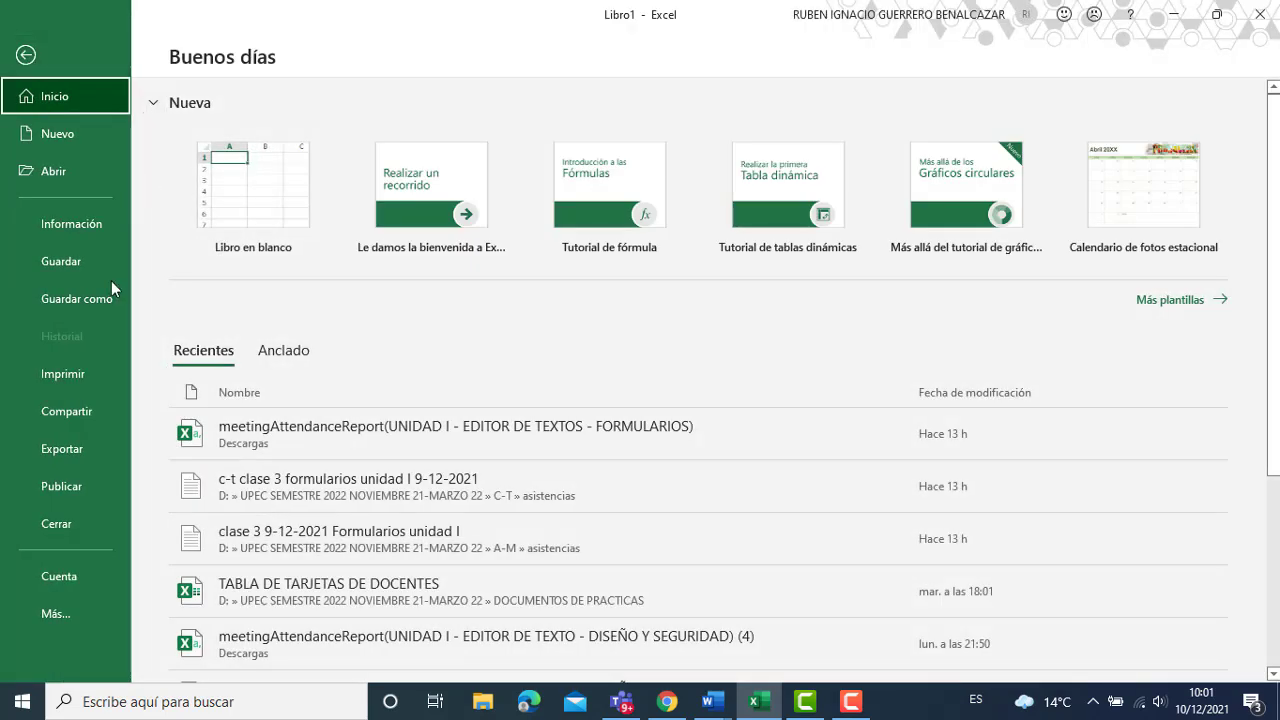
click(106, 306)
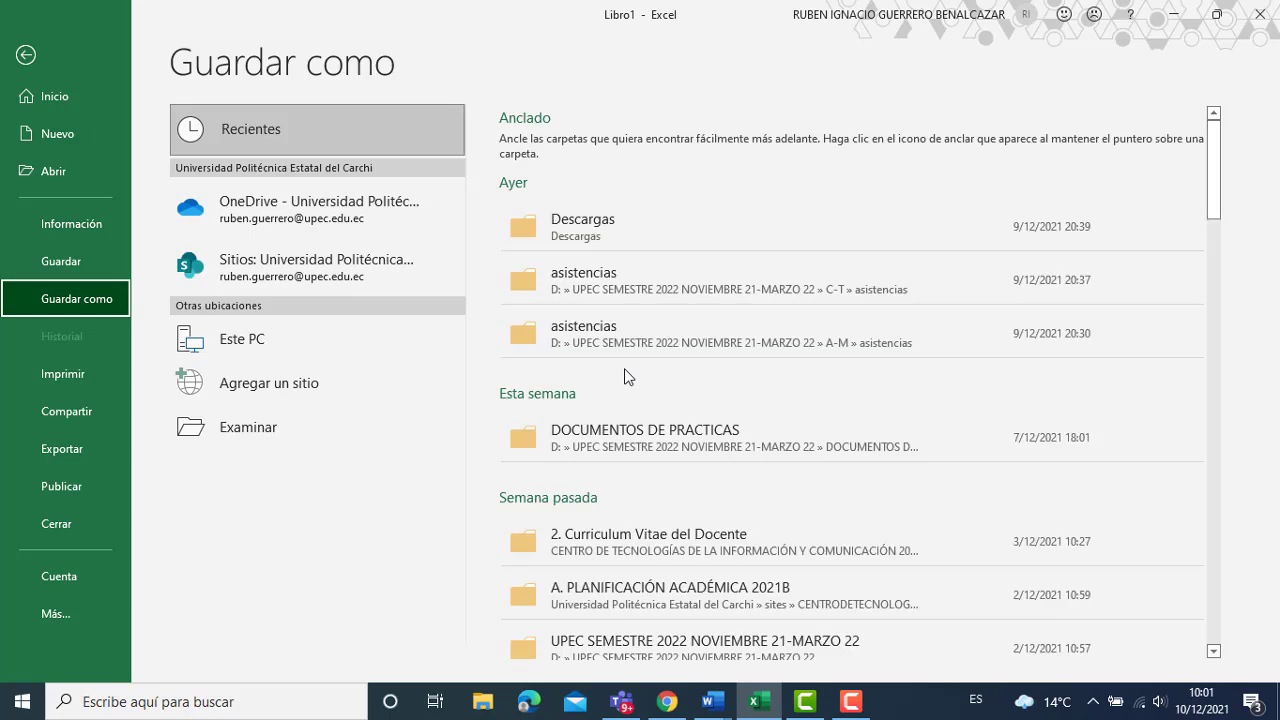
click(652, 445)
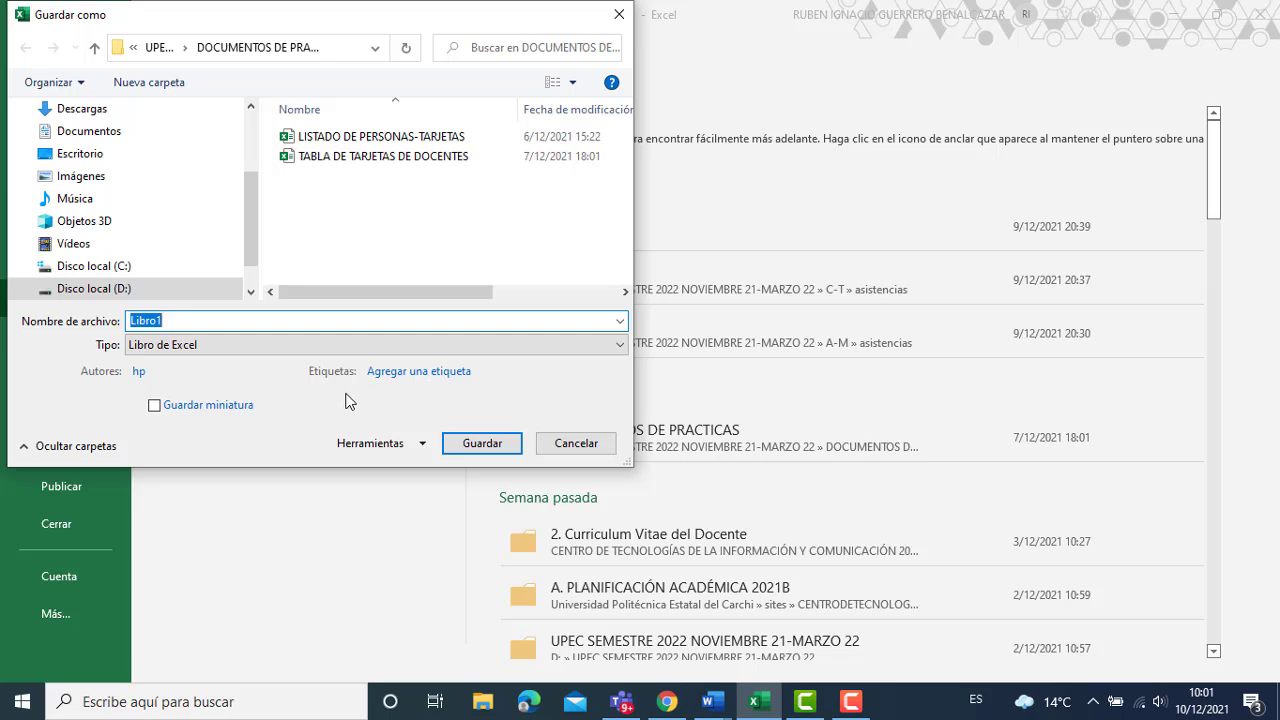
text(LISTA DE PACIENTES)
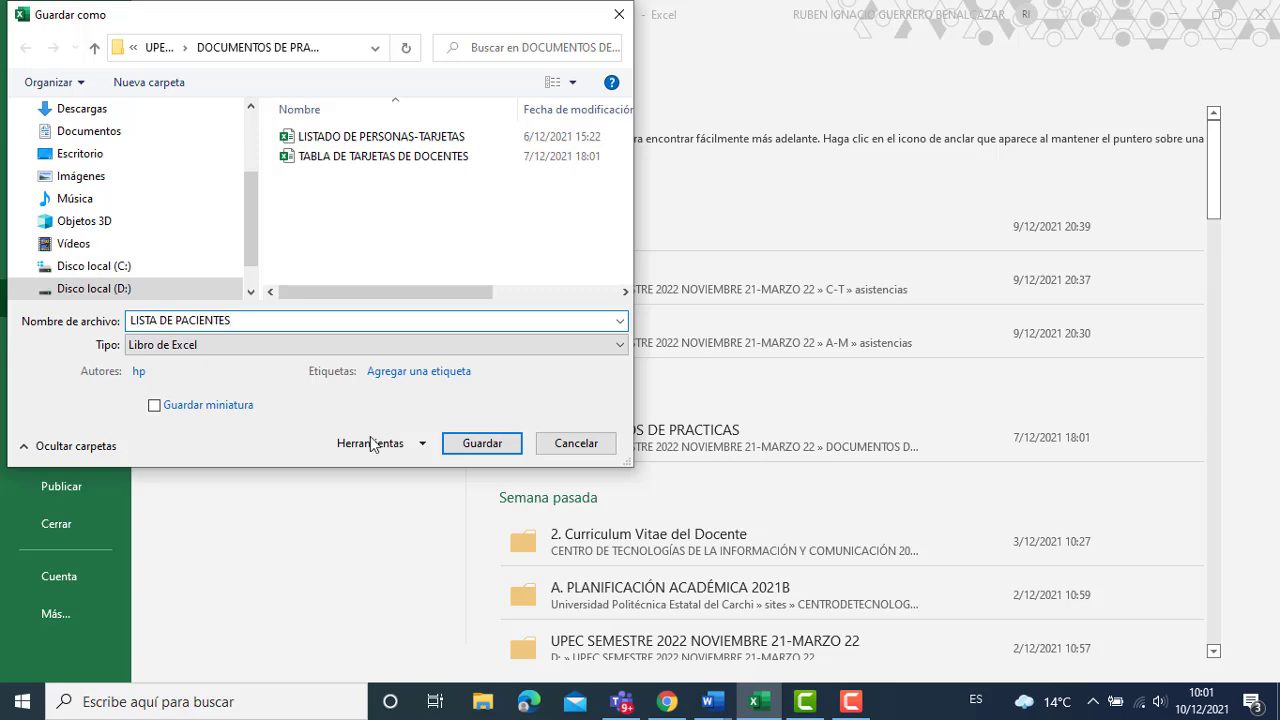
click(460, 450)
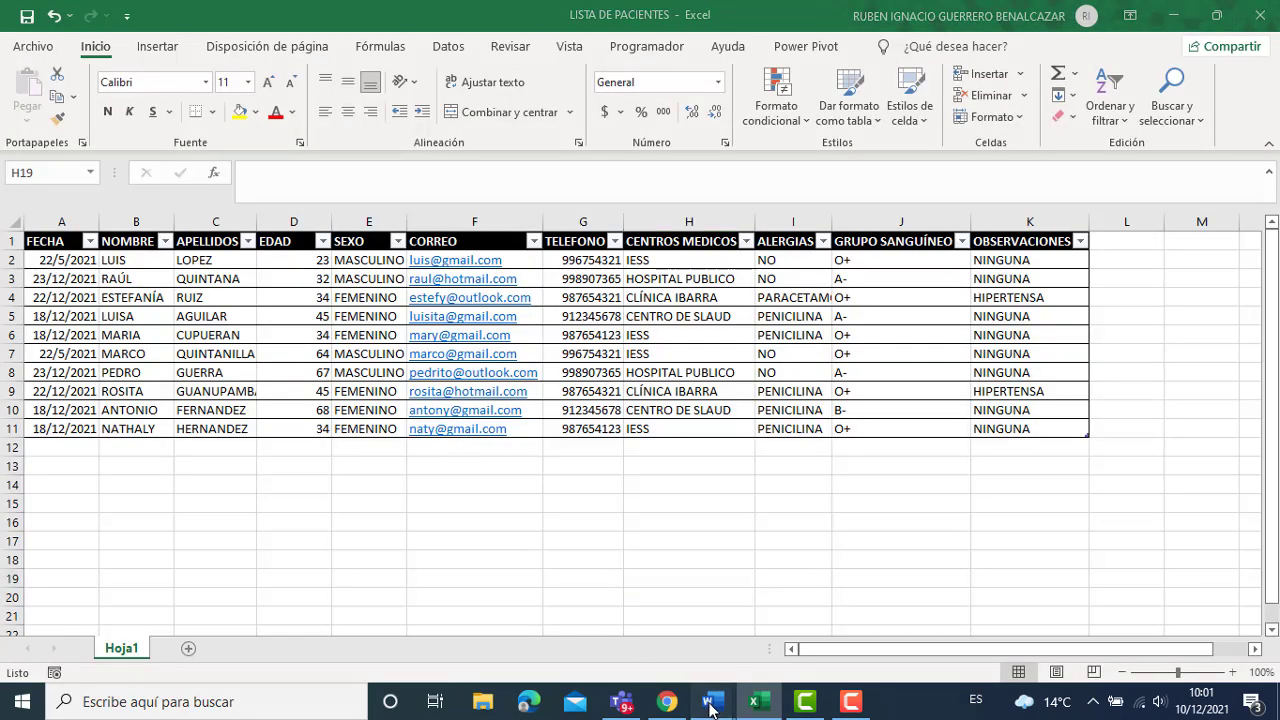
Close the Visual Basic editor, return to the Word form and bring up the Archivo start page.
mouse_move(712, 702)
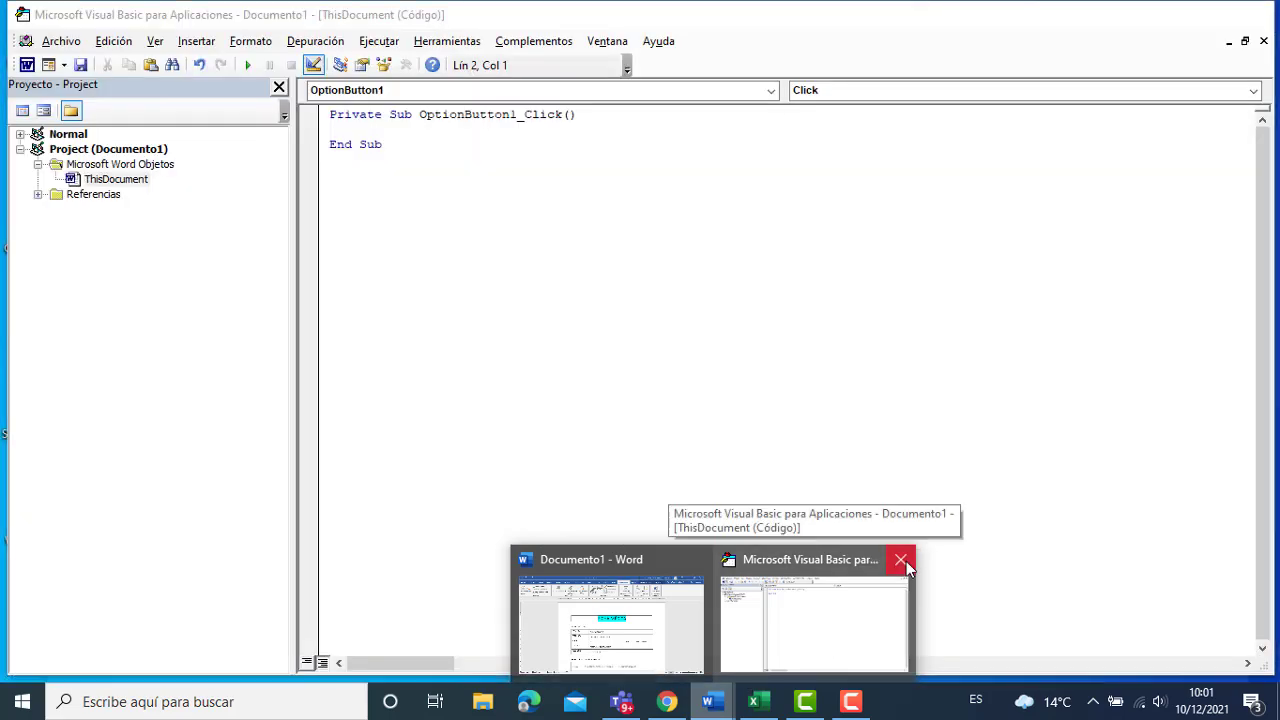
click(906, 561)
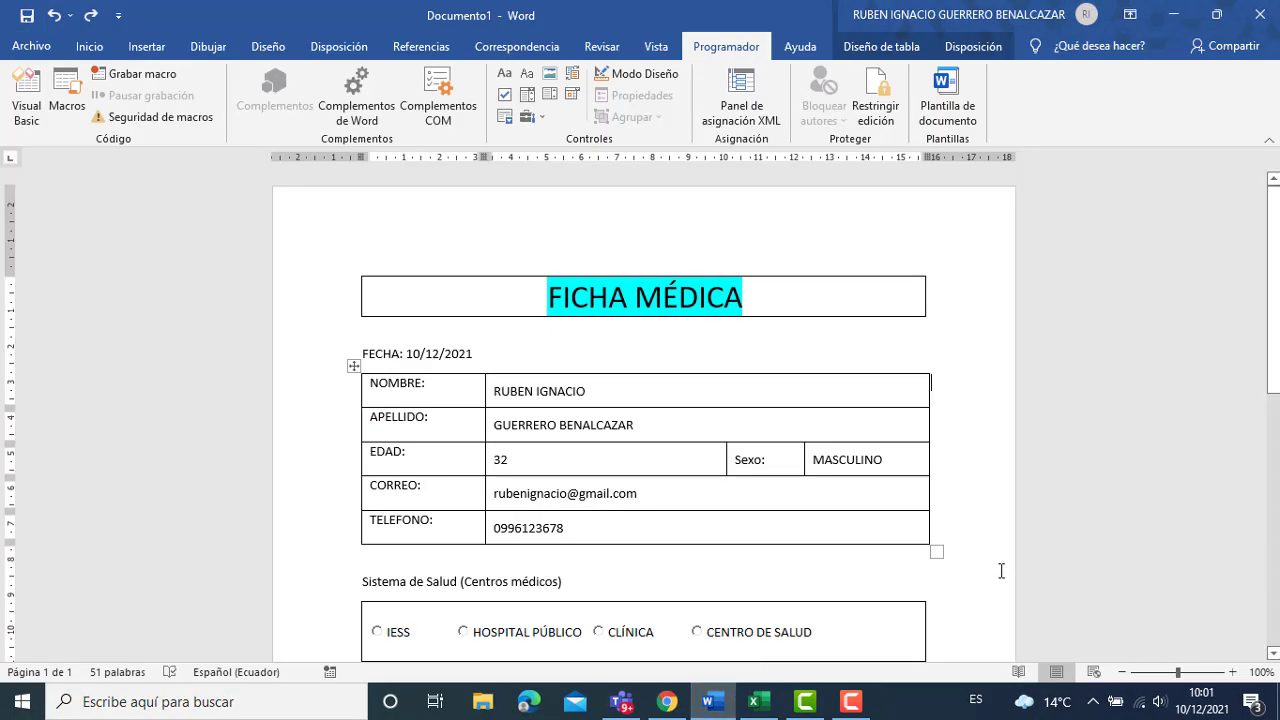
click(995, 573)
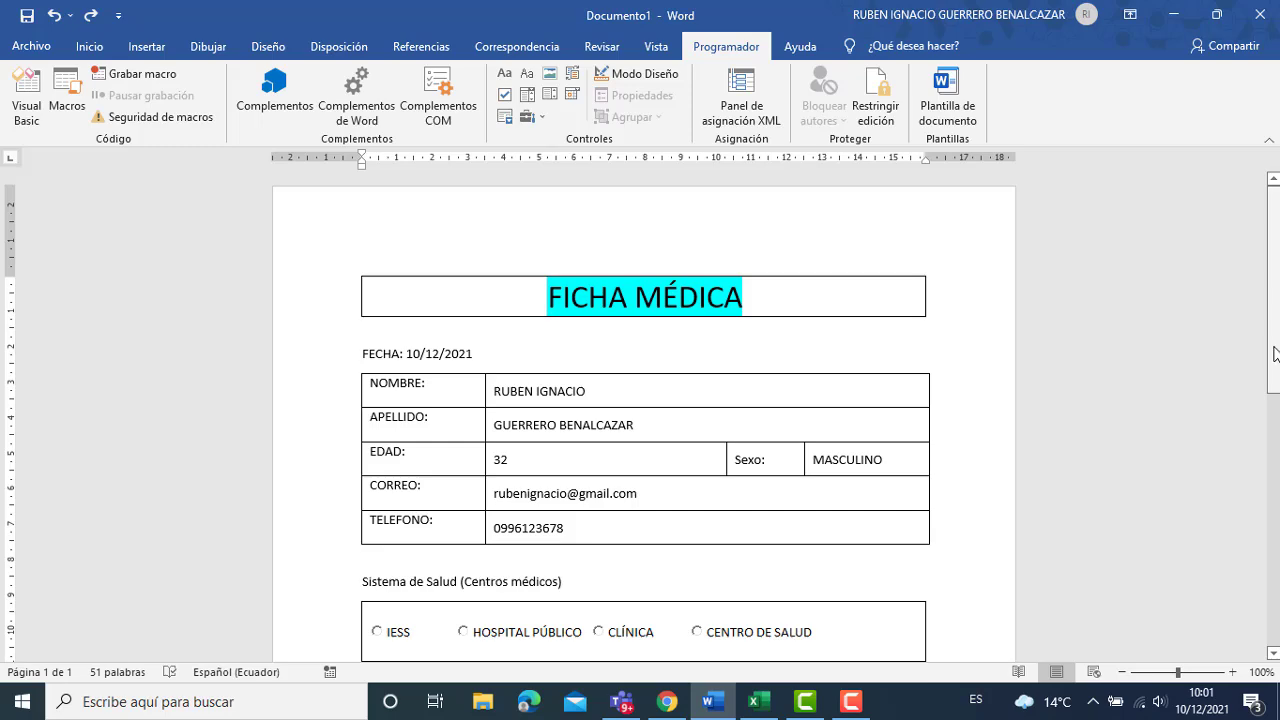
drag(1276, 355, 1276, 573)
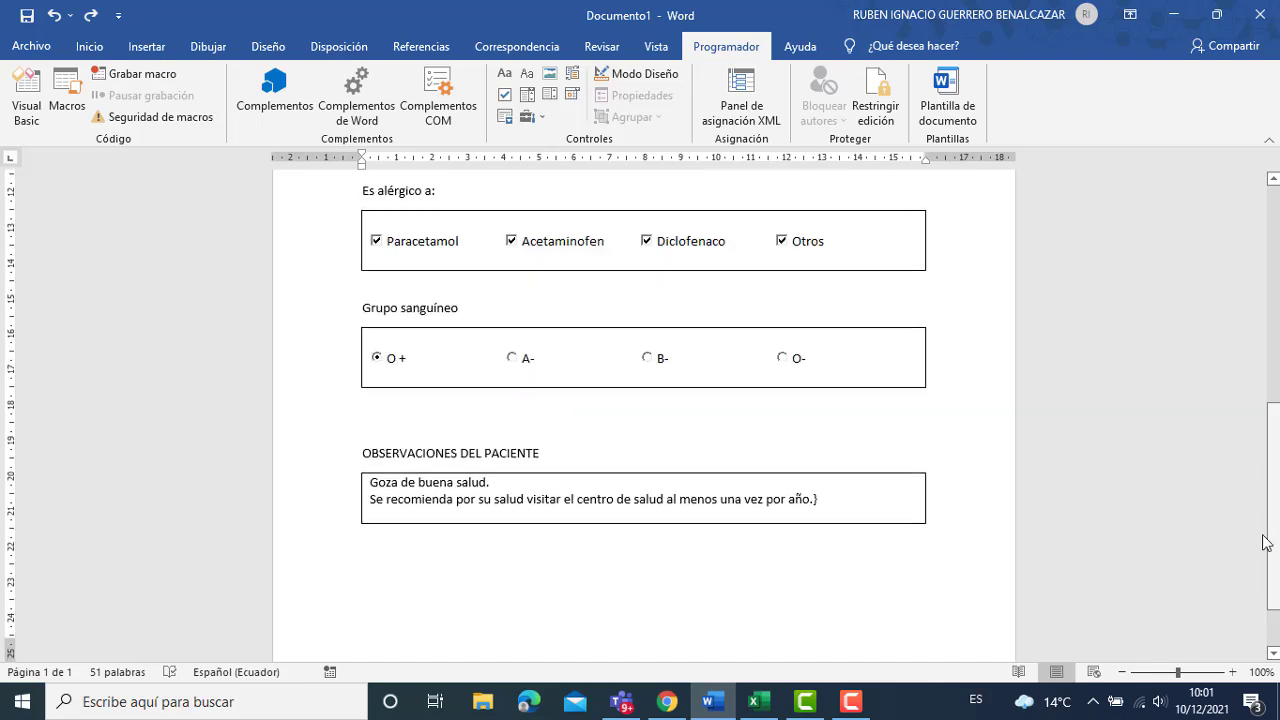
click(46, 48)
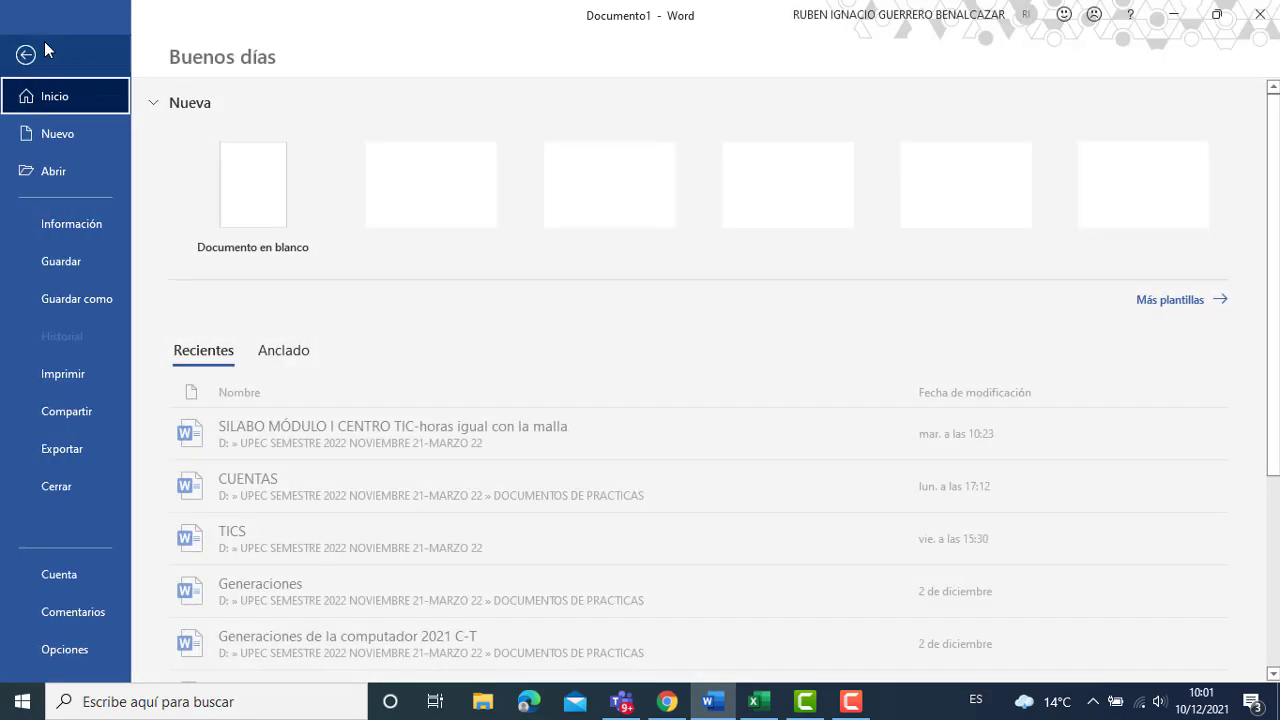
Start a blank document and insert a 1x1 table at the top.
click(277, 191)
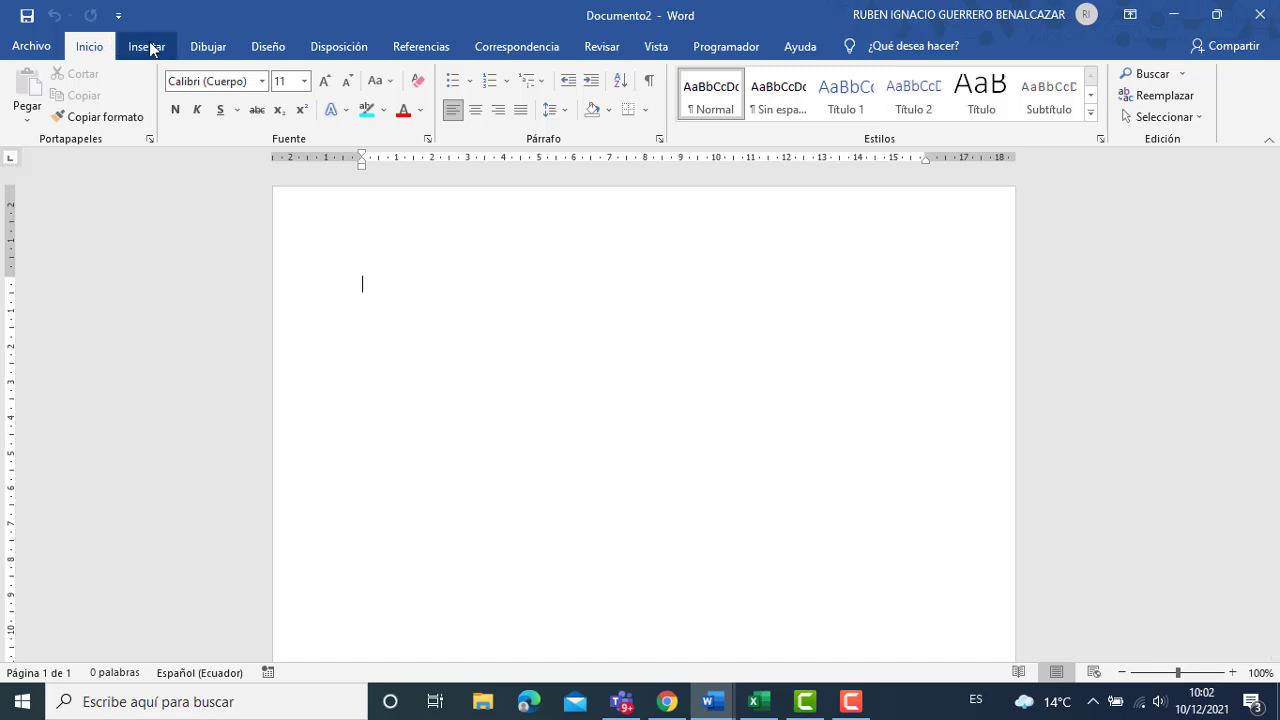
click(151, 45)
click(154, 100)
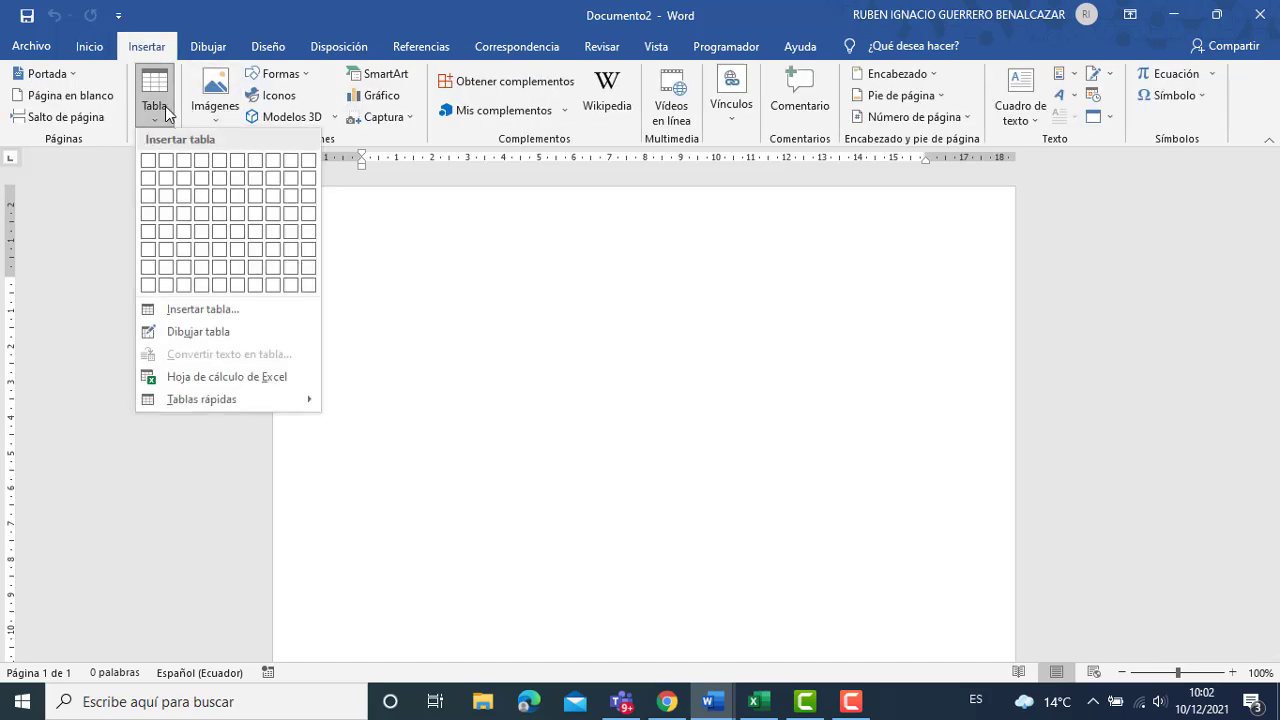
click(148, 166)
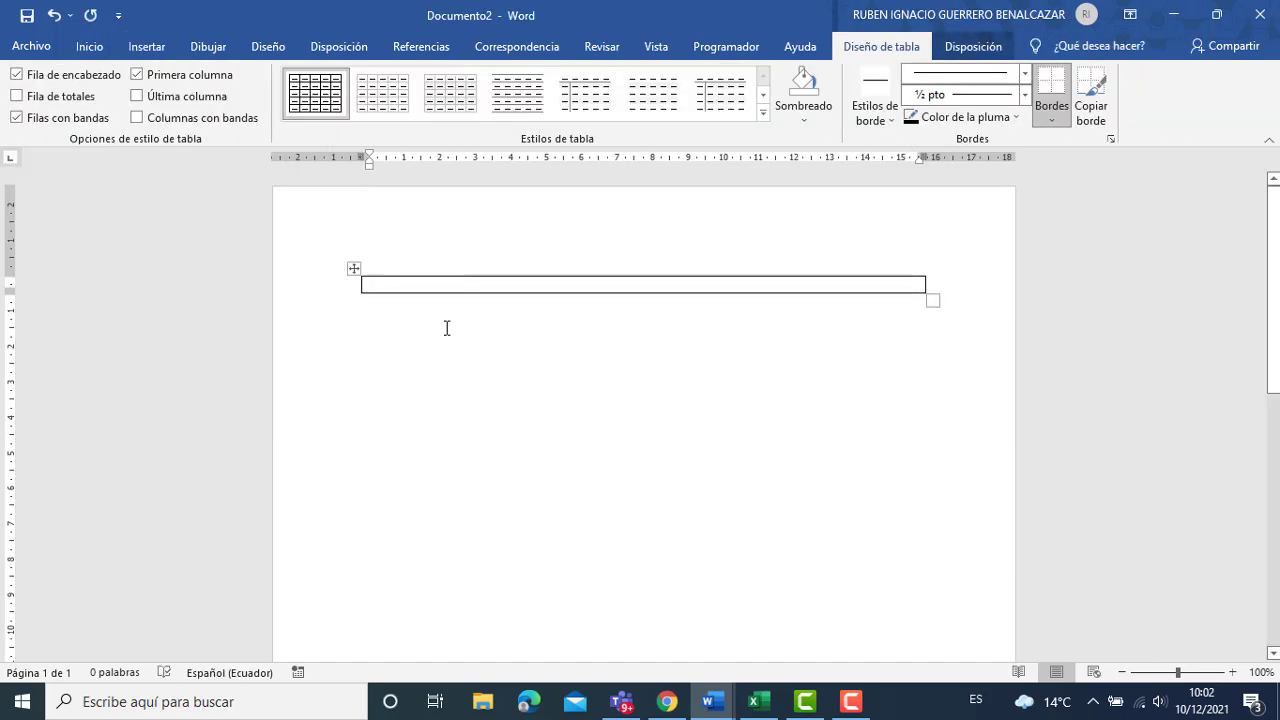
Type 'FICHA MÉDICA' centred in the table cell and highlight it in cyan.
key(Return)
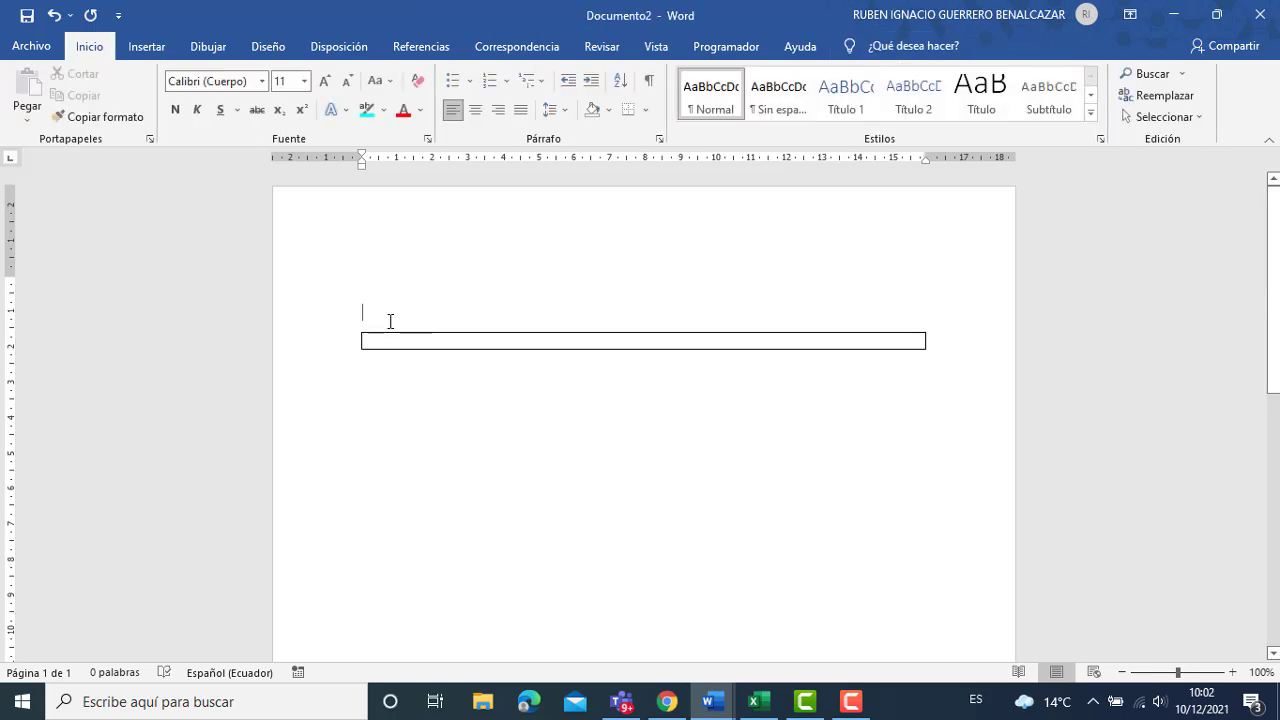
key(ctrl+z)
key(ctrl+y)
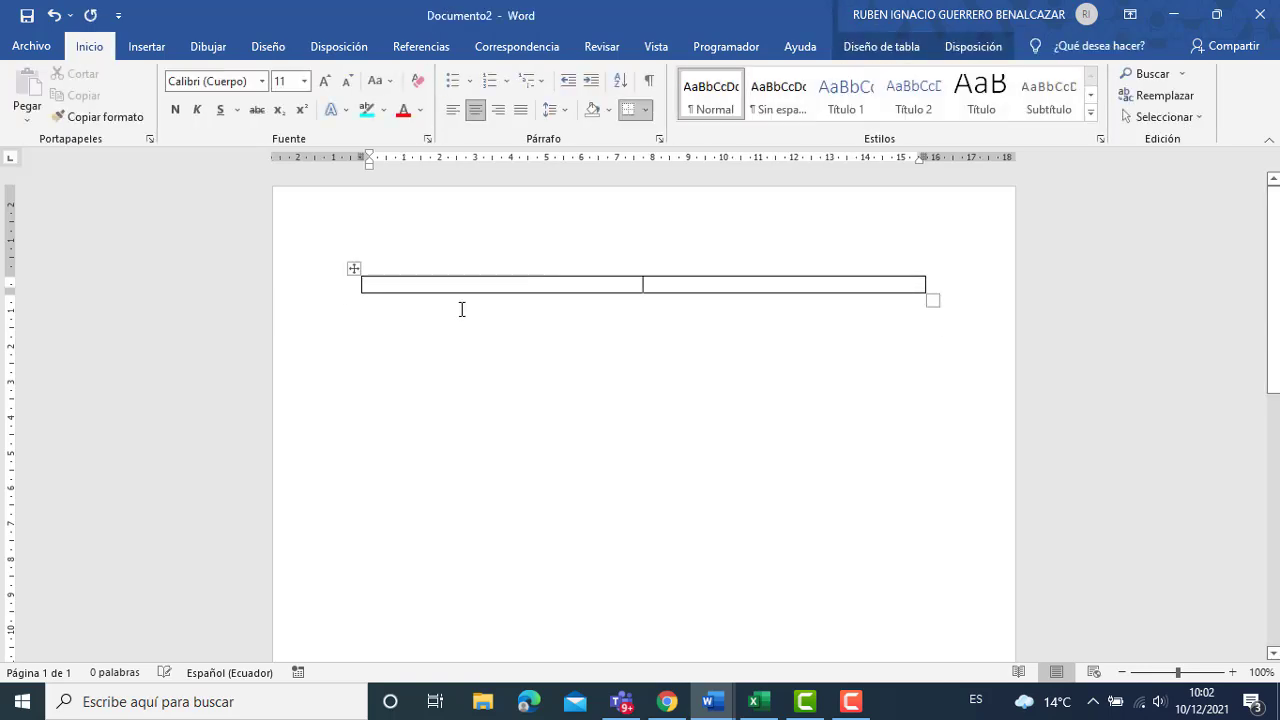
text(FICH)
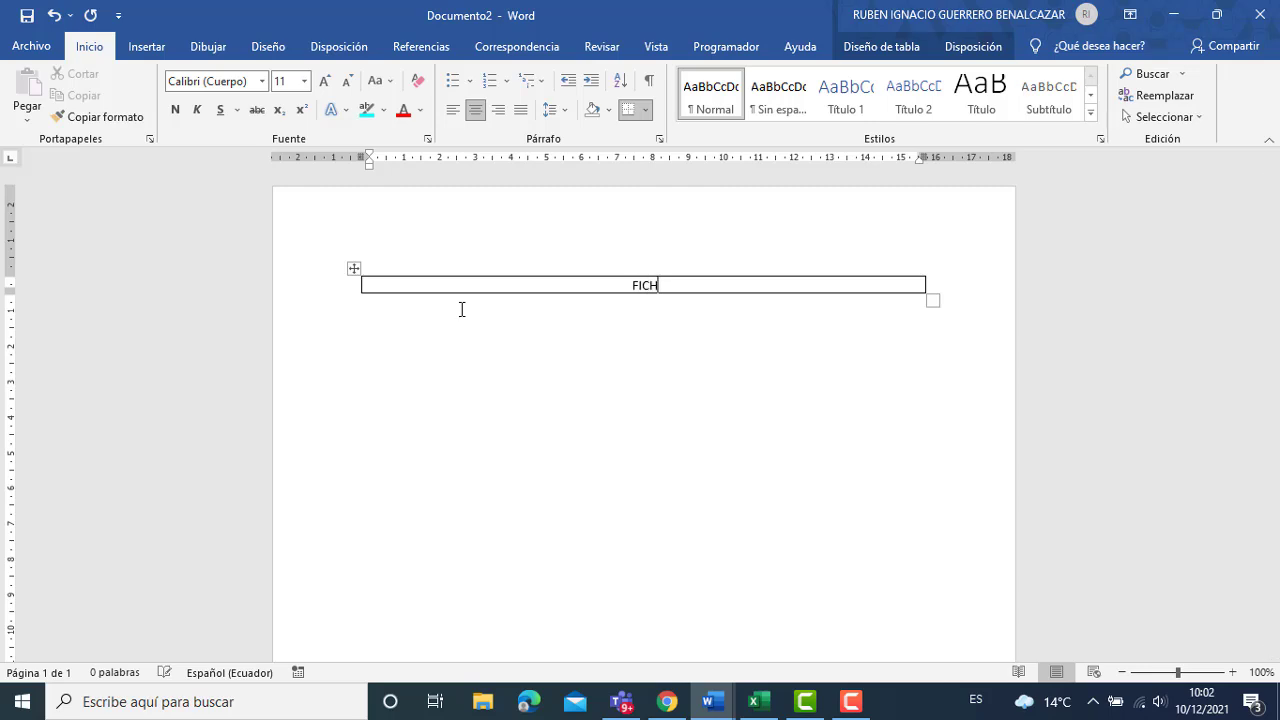
text(A MÉDICA)
key(shift+Home)
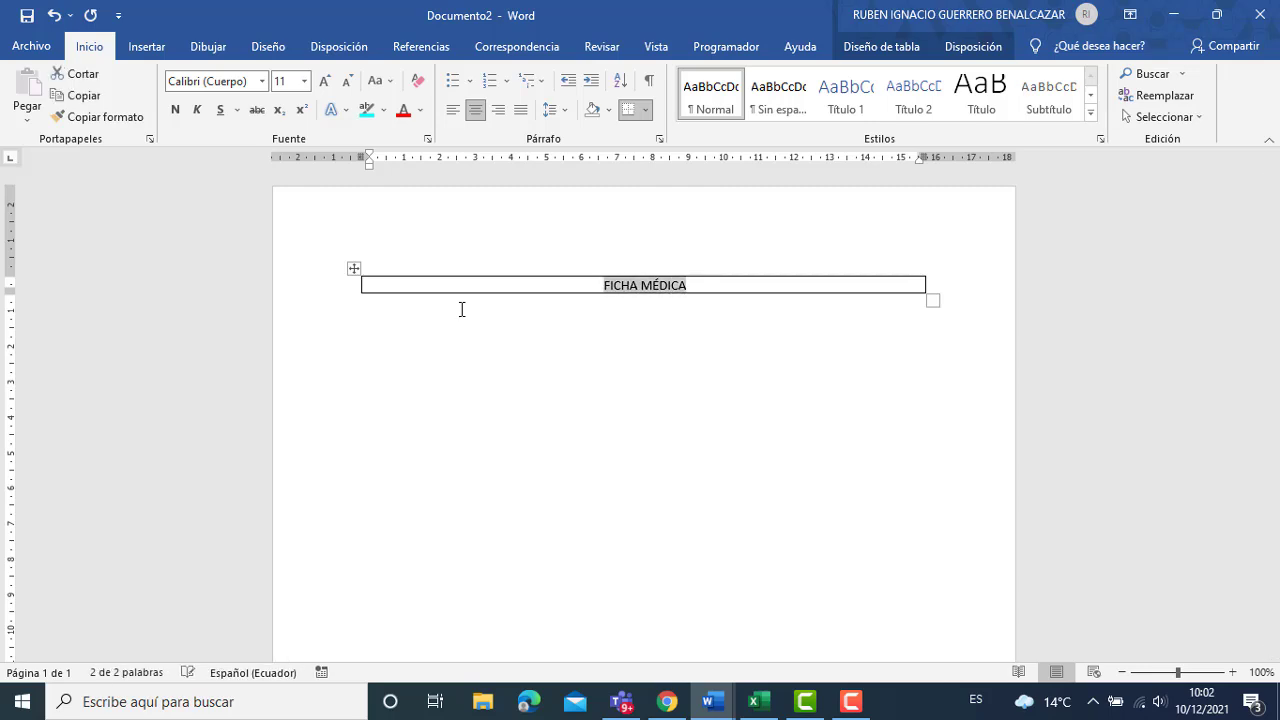
click(367, 108)
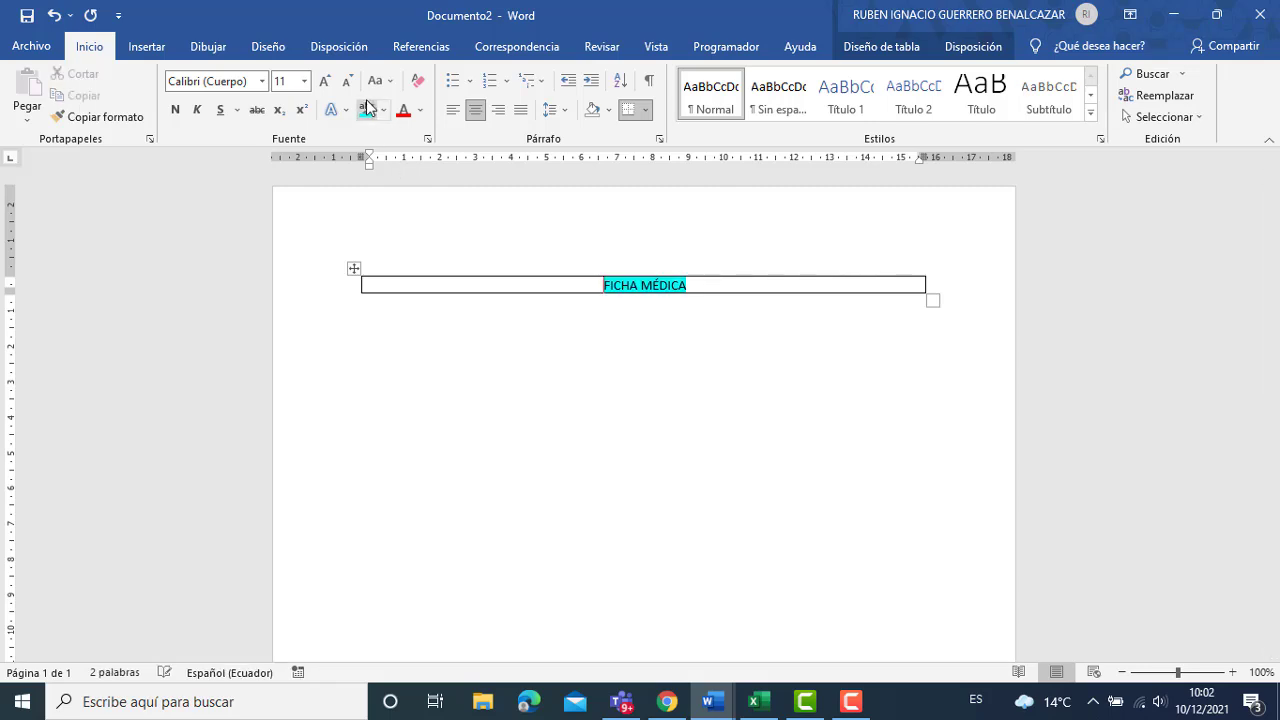
Set the FICHA MÉDICA title table to font size 20.
click(304, 81)
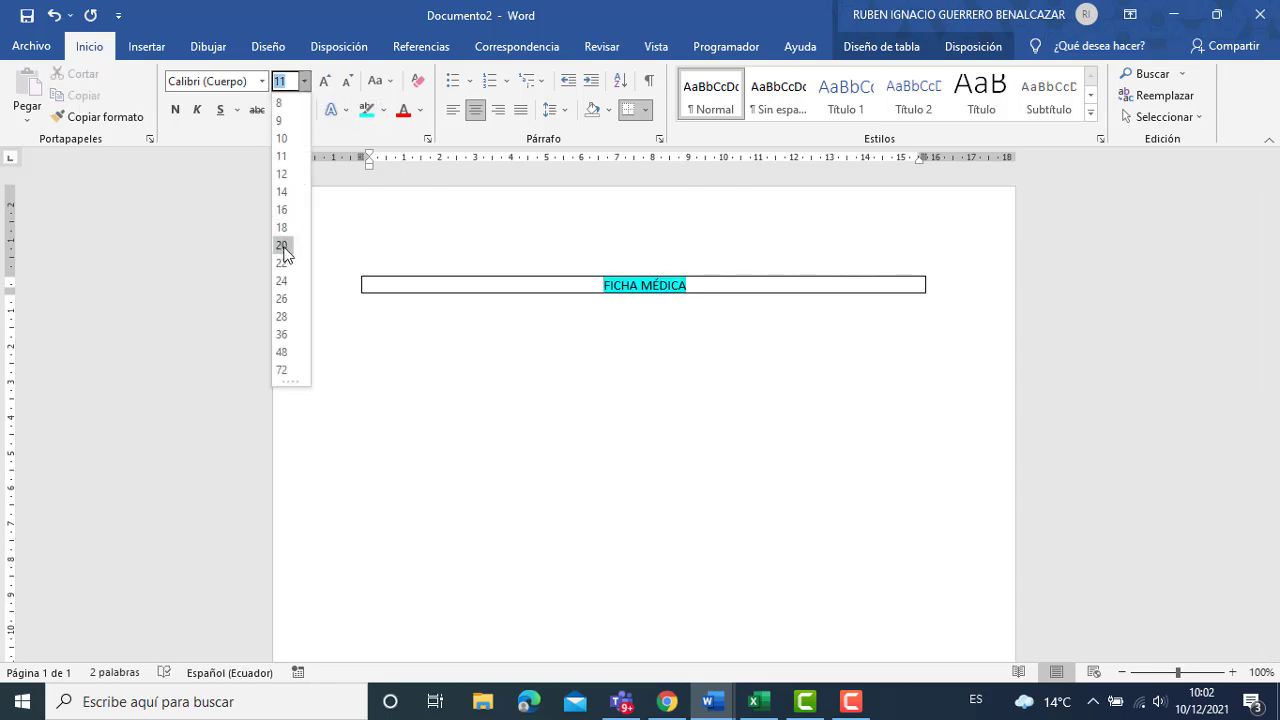
key(Escape)
click(355, 270)
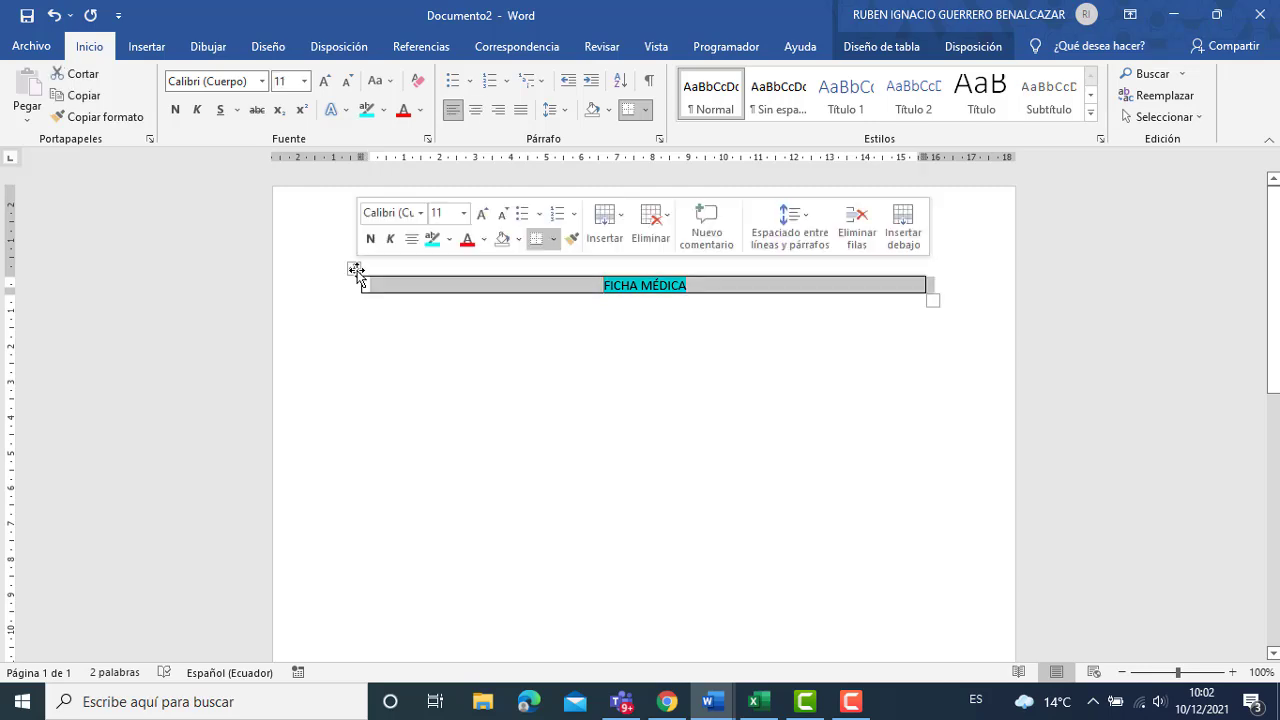
click(304, 81)
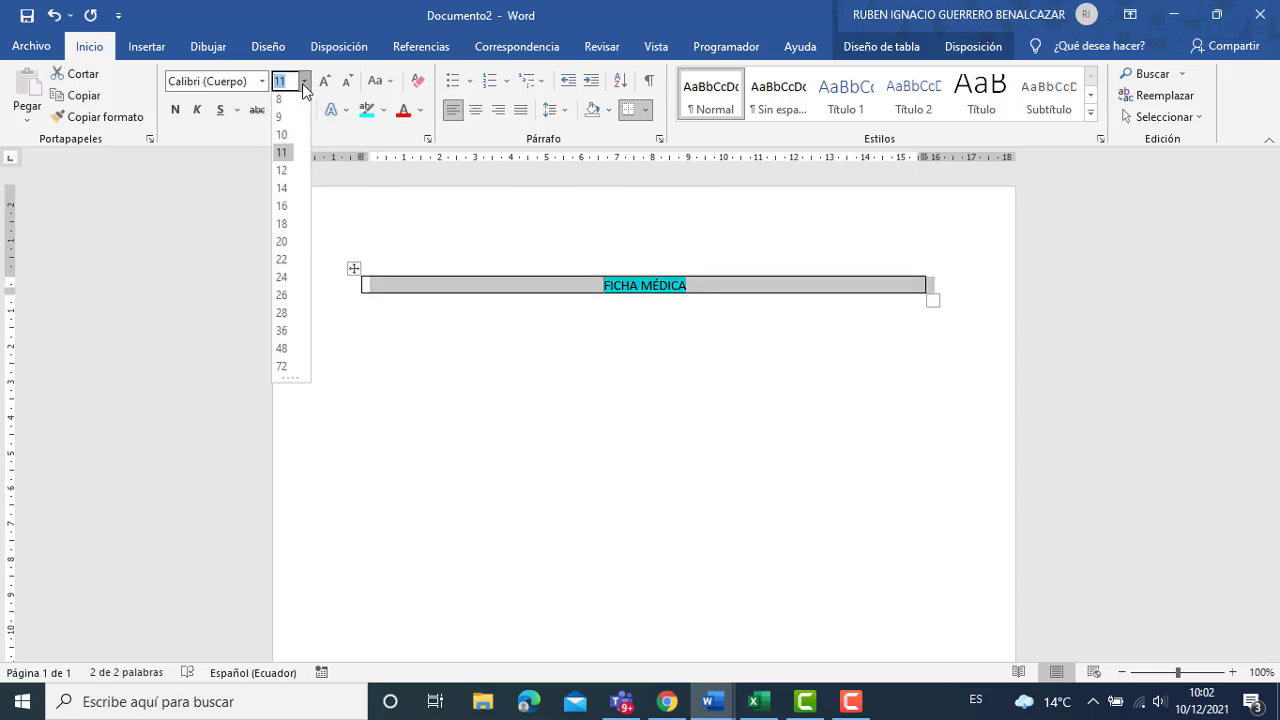
click(282, 245)
Below the title, insert a second empty 1x1 table under the FECHA: line.
click(431, 347)
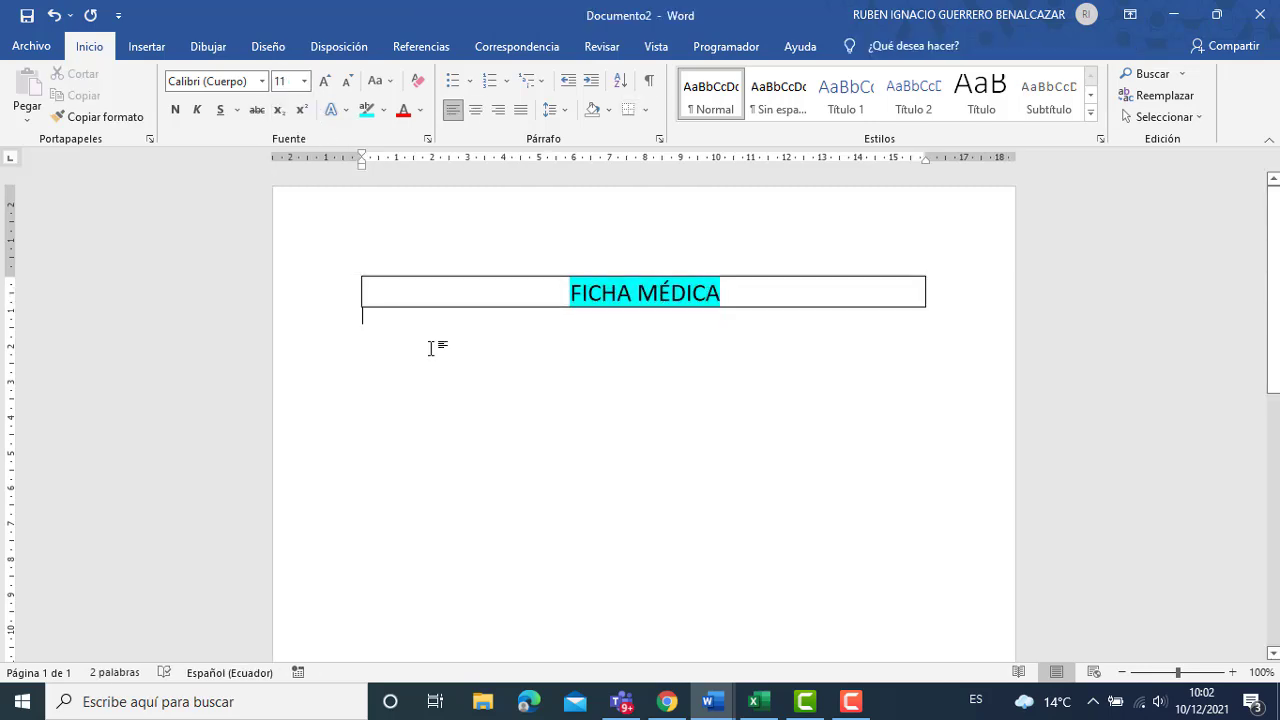
key(Return)
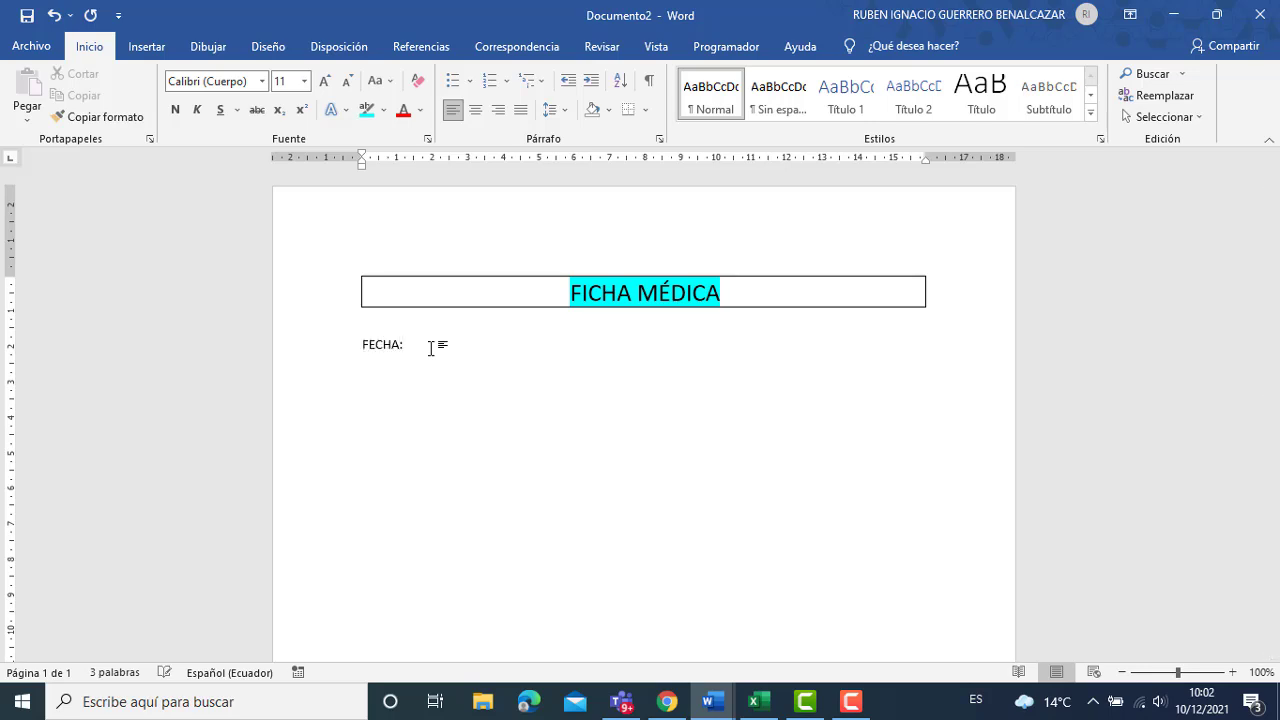
click(147, 46)
click(155, 85)
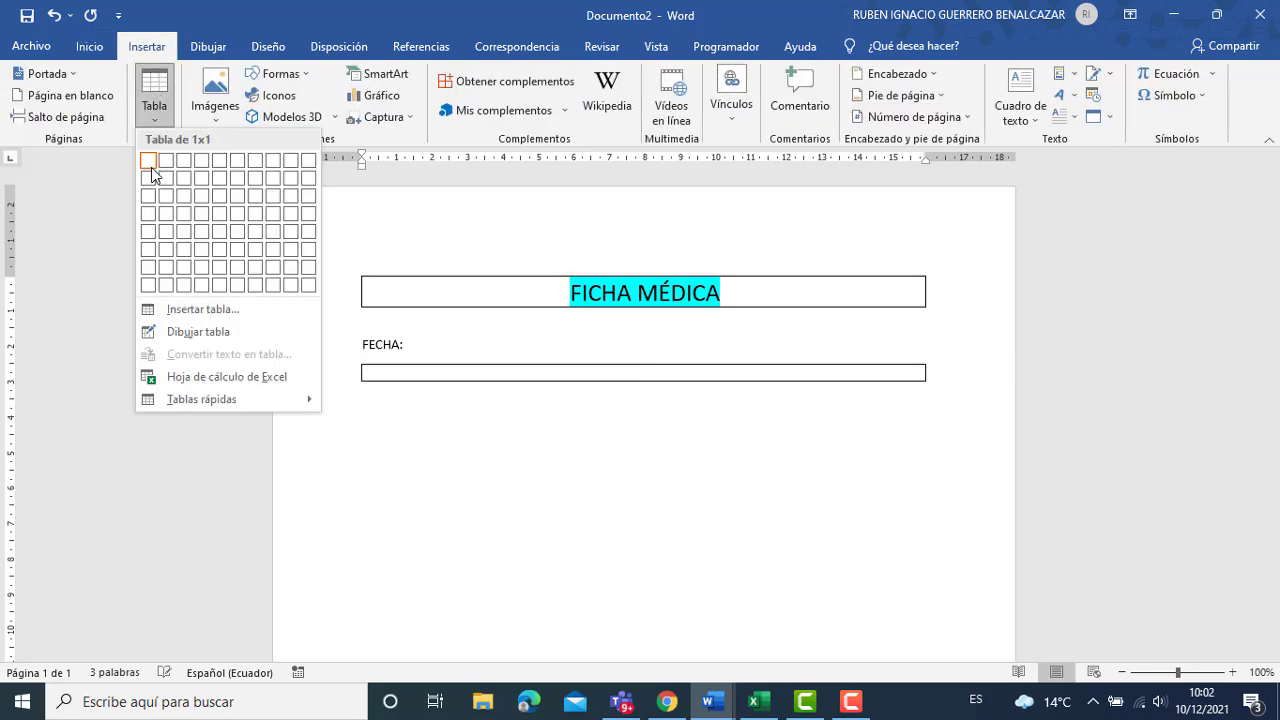
click(149, 161)
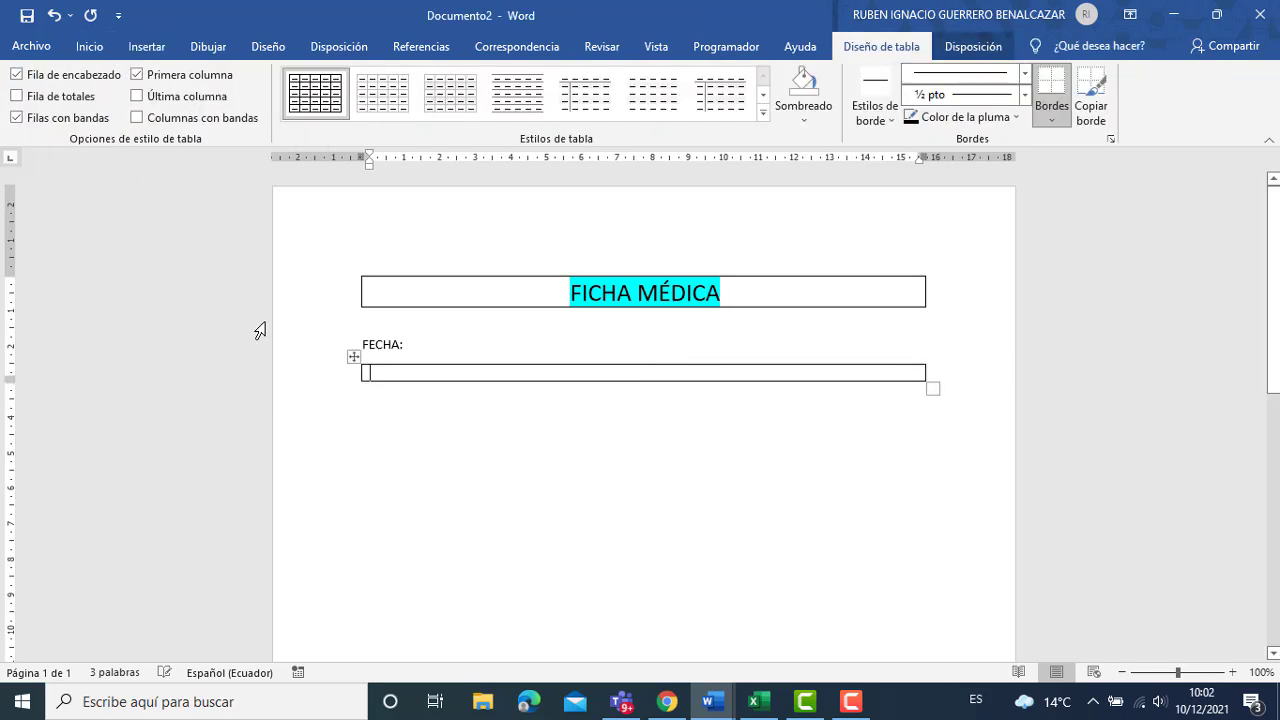
click(401, 398)
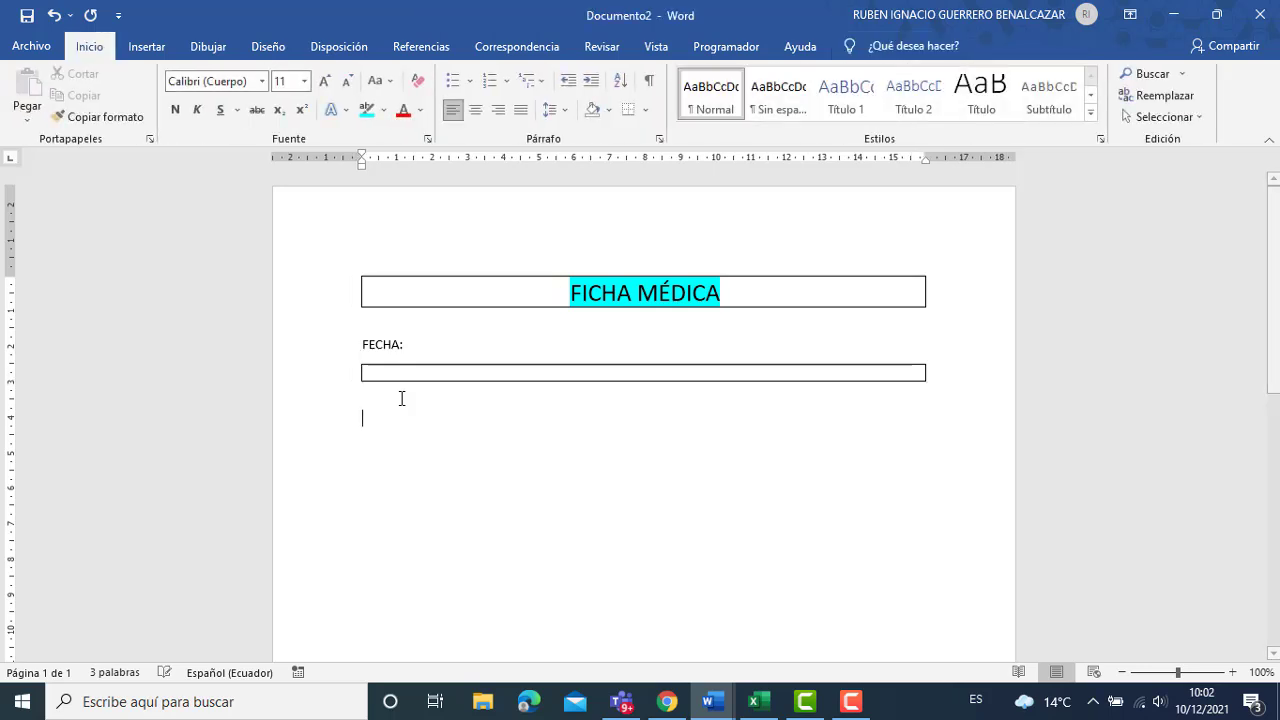
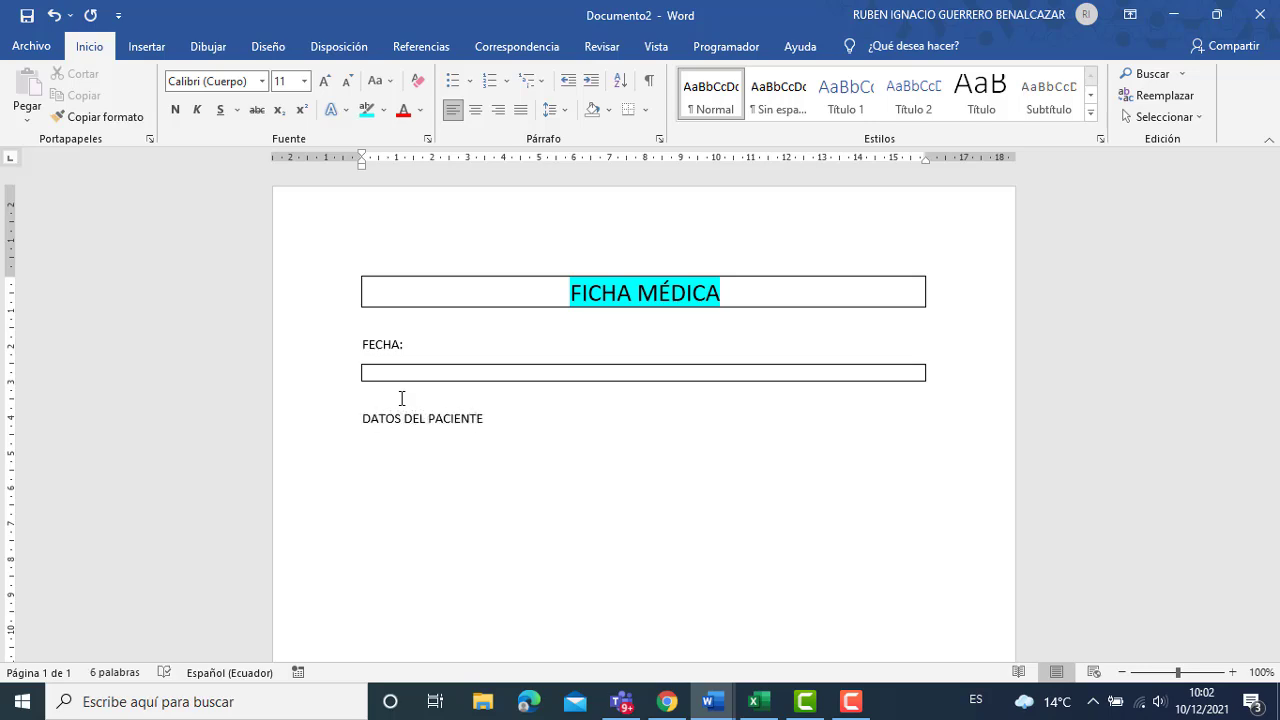
Insert a 2x5 table below DATOS DEL PACIENTE with labels NOMBRE:, APELLIDO:, EDAD:, CORREO:, TELEFONO:.
key(Return)
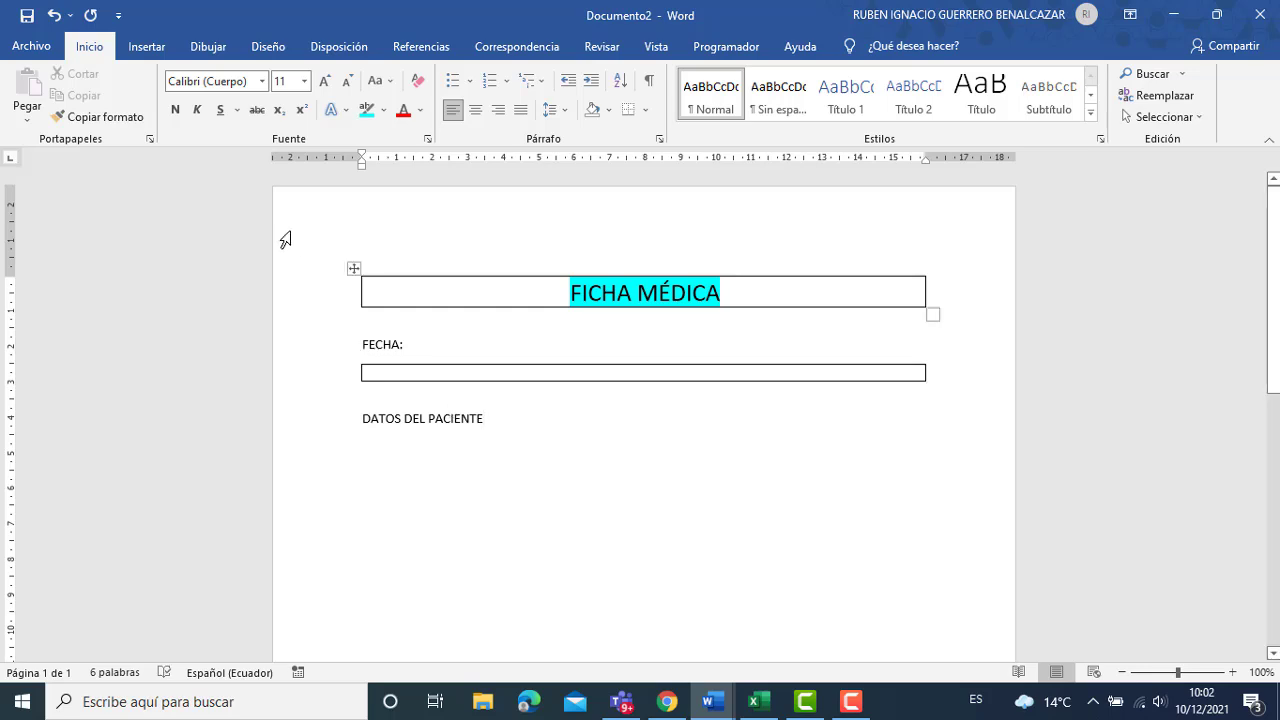
click(146, 46)
click(152, 92)
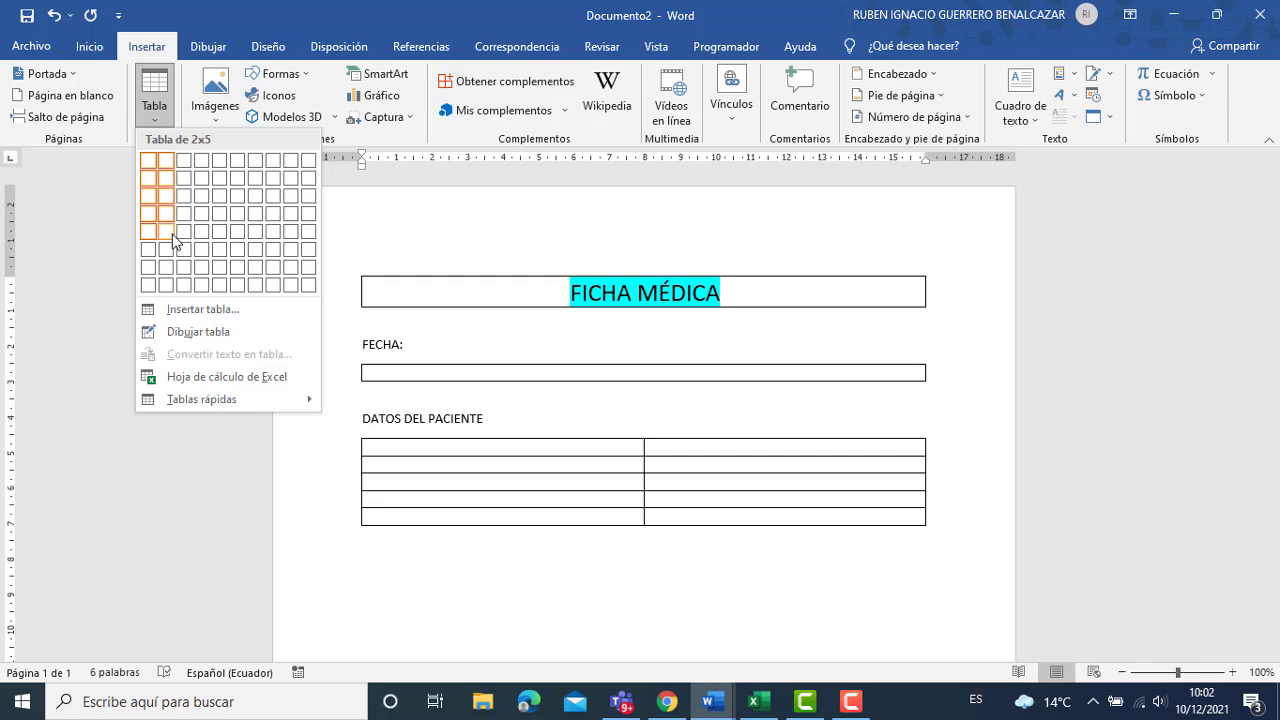
click(165, 231)
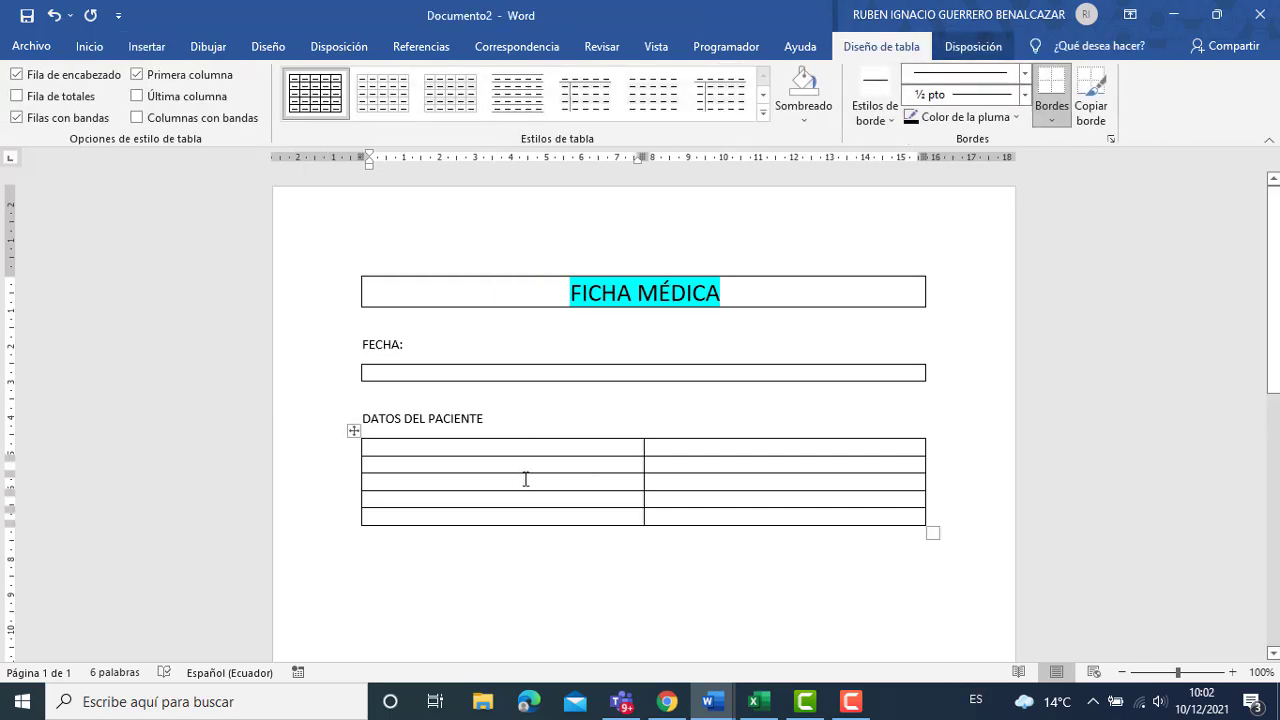
key(Return)
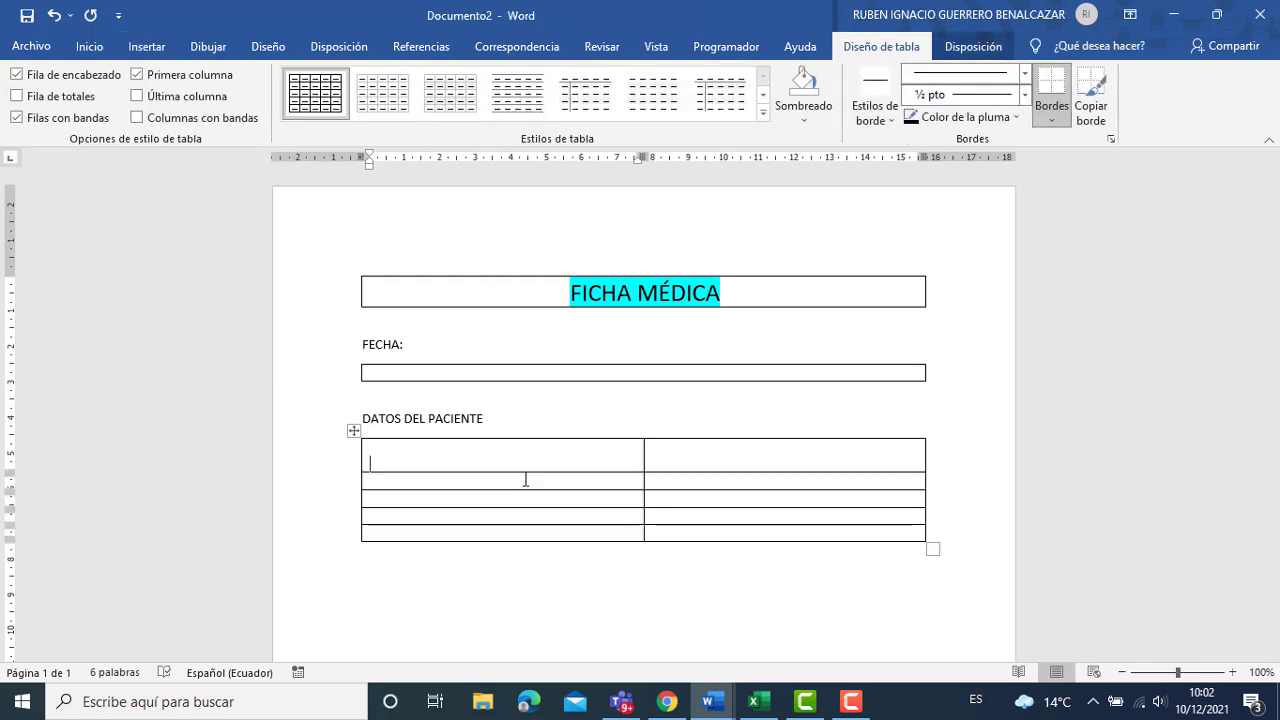
key(BackSpace)
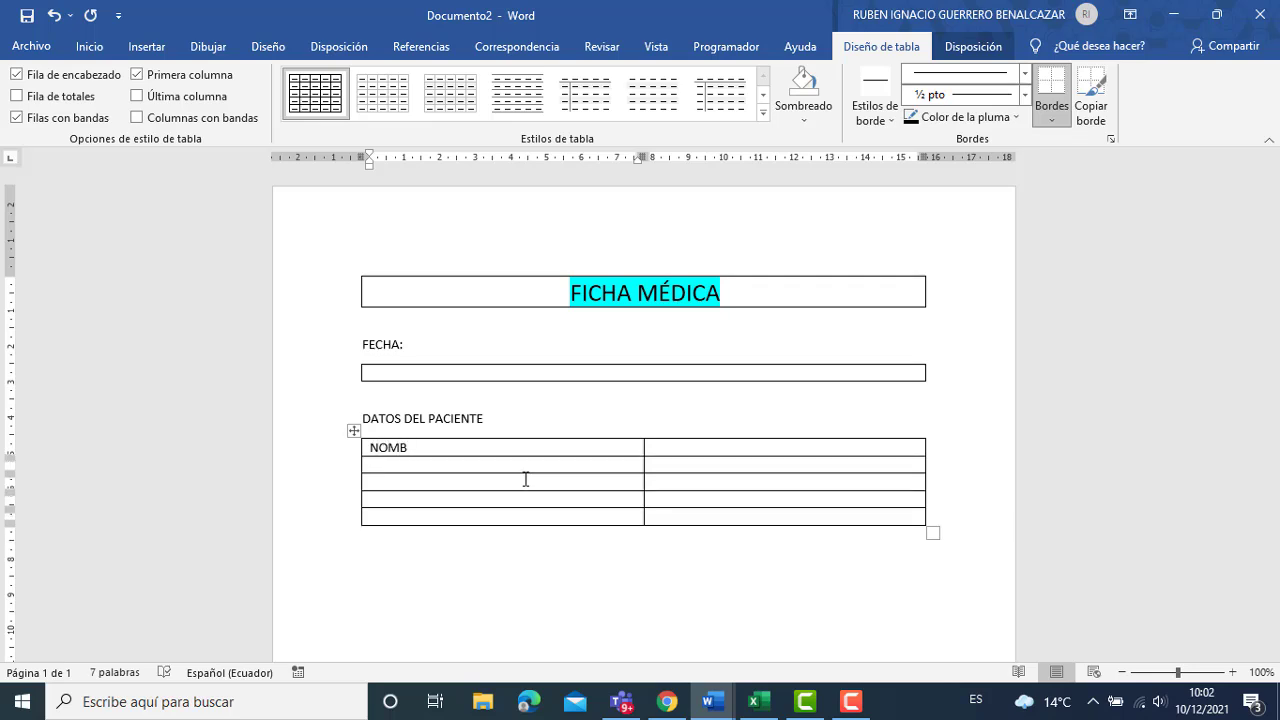
text(:)
key(Down)
text(EDA)
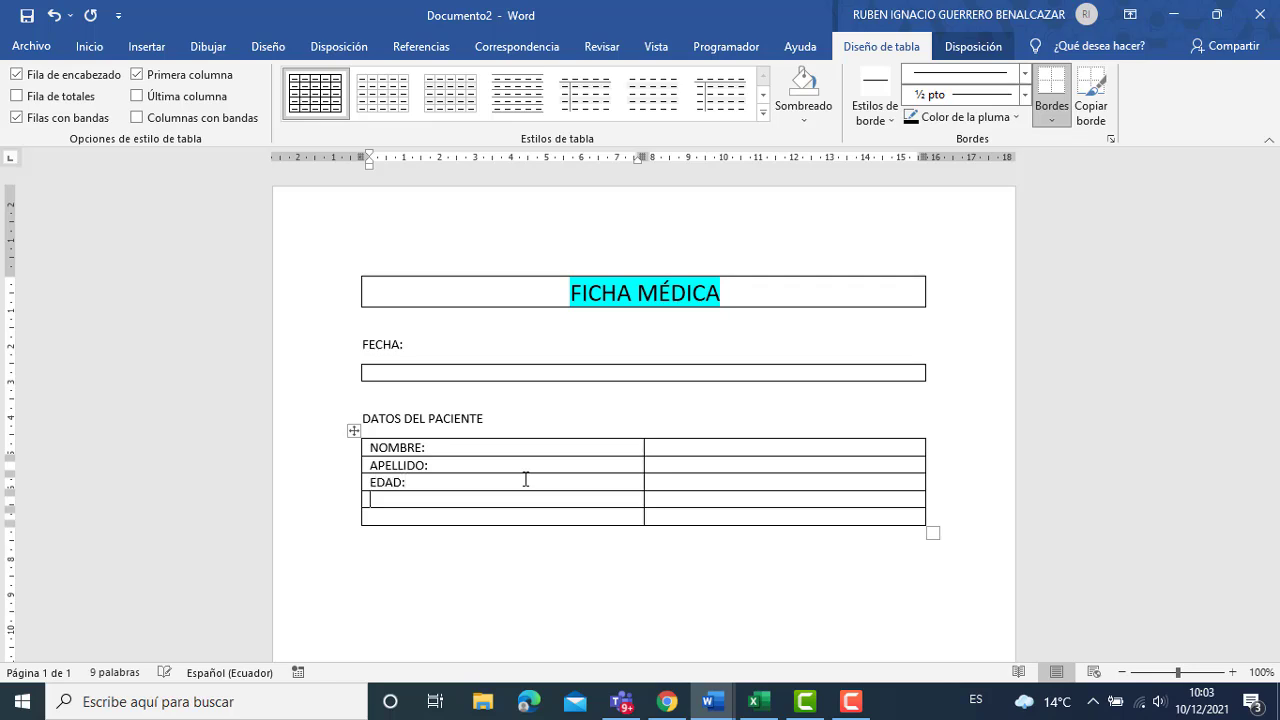
text(CORREO:)
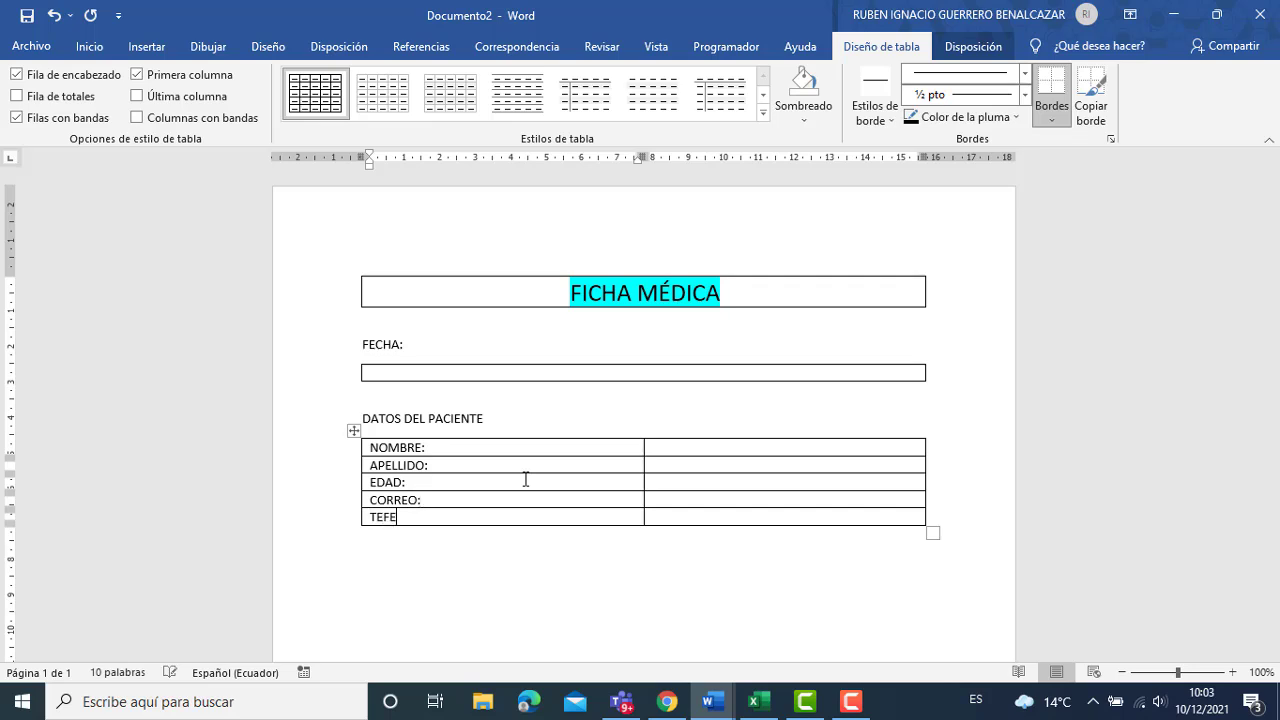
text(TELEFONO:)
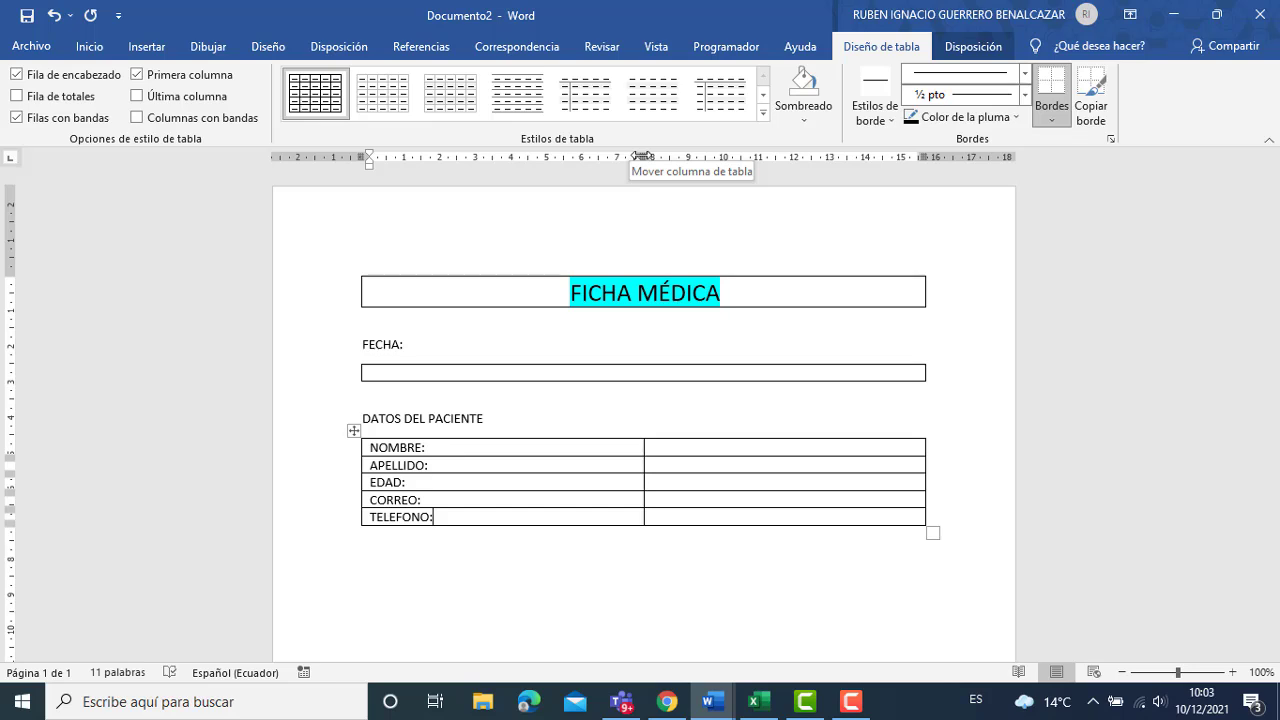
Narrow the patient table's label column using its ruler marker.
drag(641, 156, 500, 170)
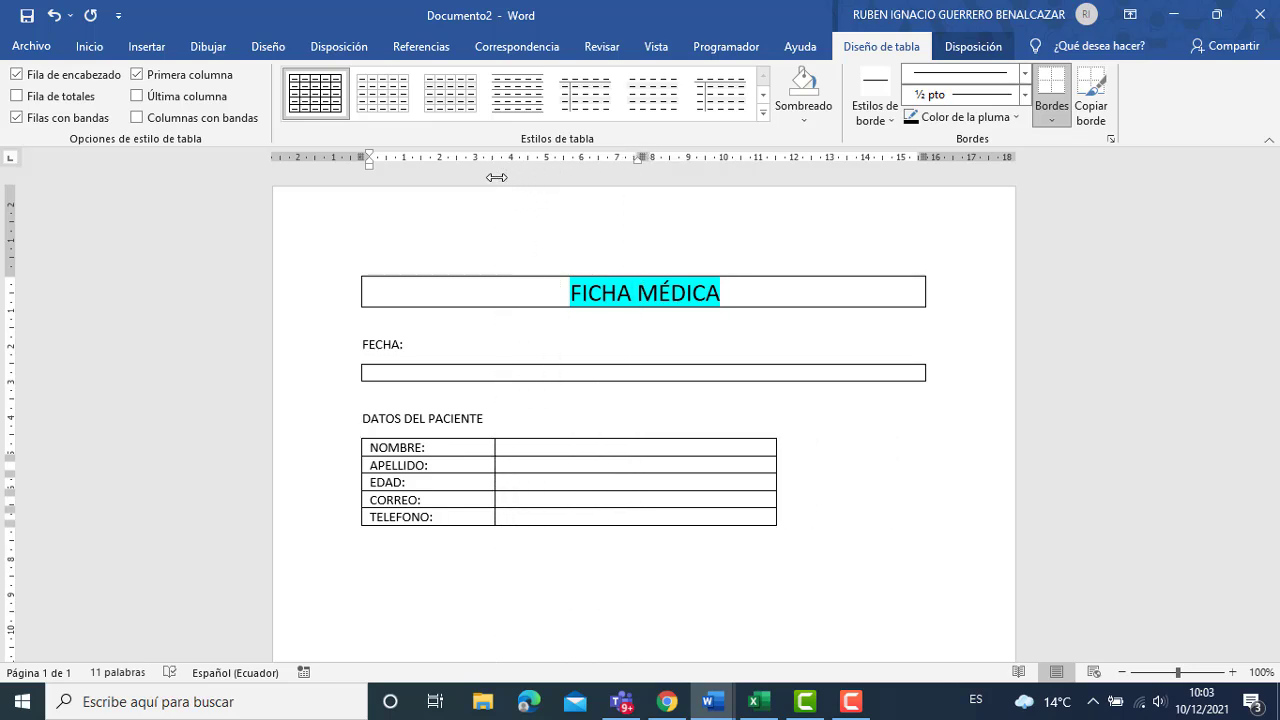
click(596, 448)
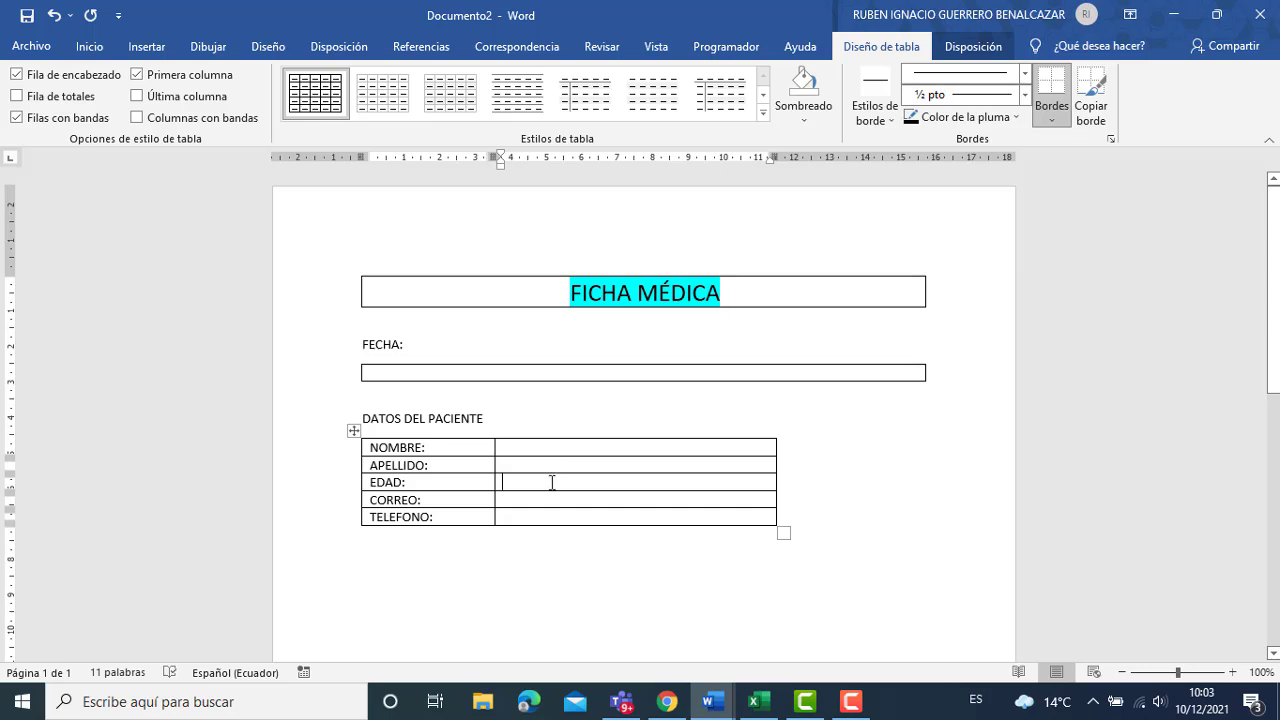
click(130, 47)
Draw vertical borders in the EDAD row, type SEXO in the new cell, and widen the table.
click(154, 100)
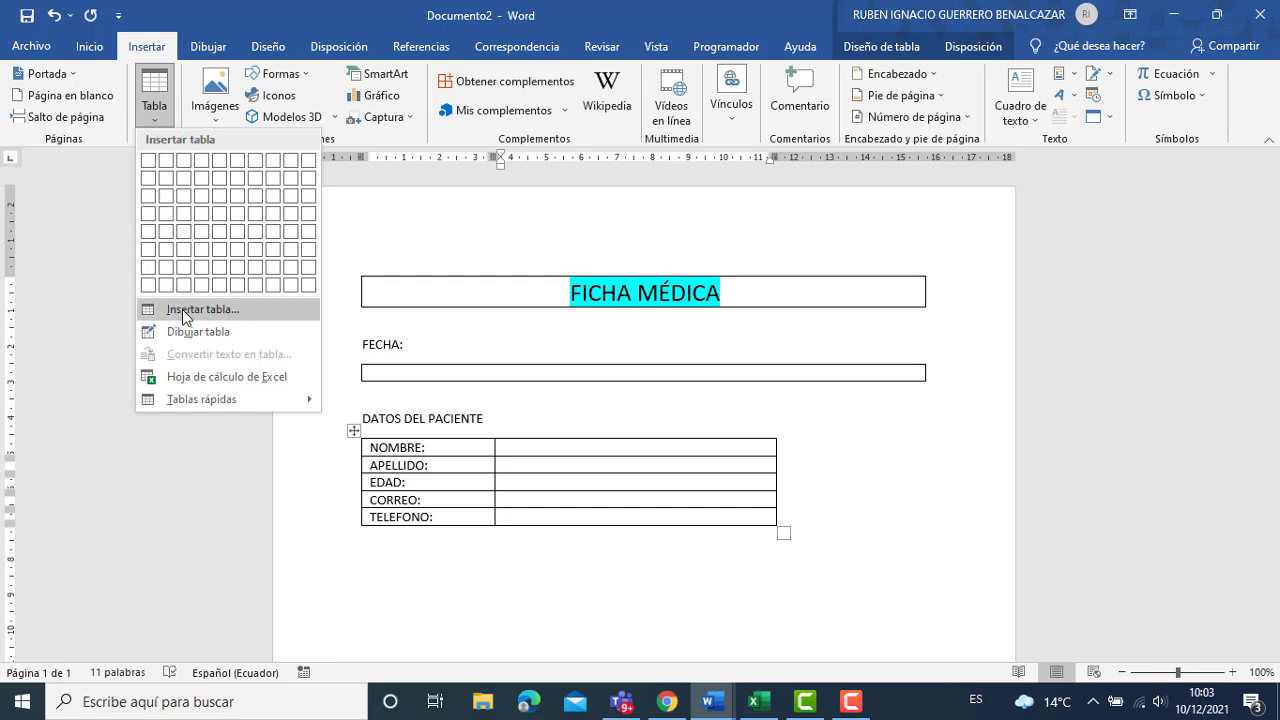
click(183, 334)
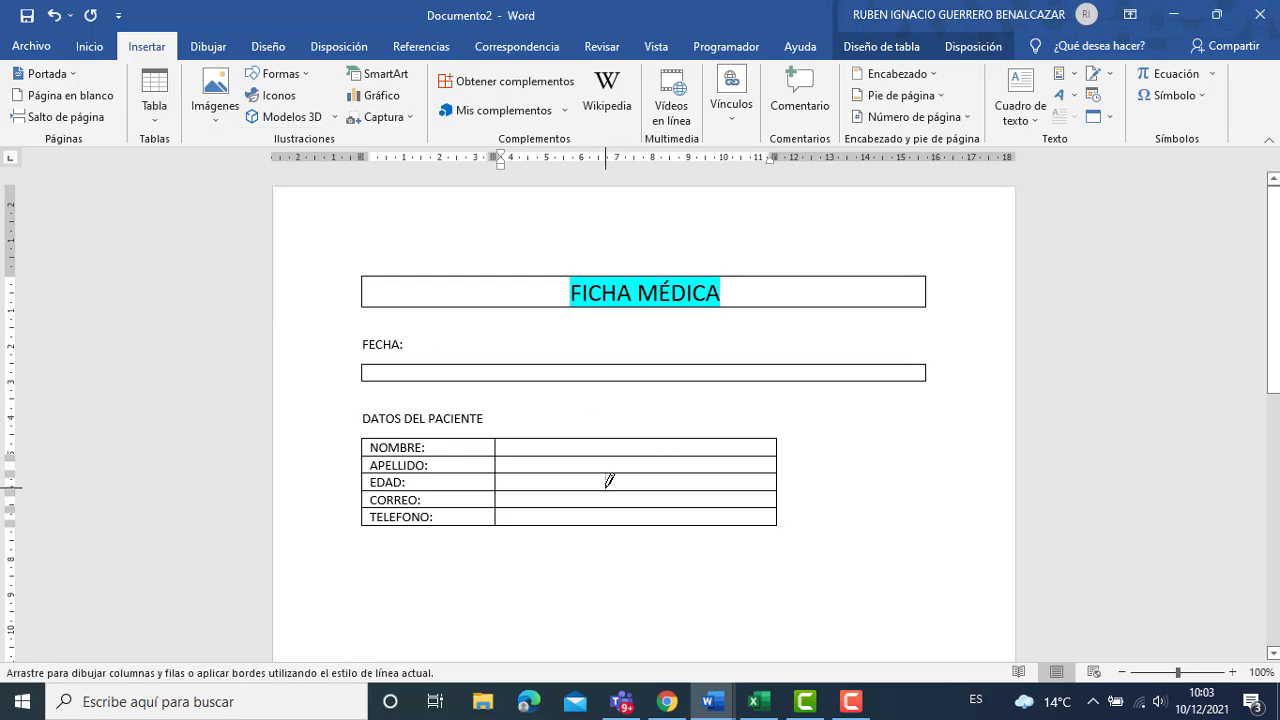
drag(605, 476, 605, 489)
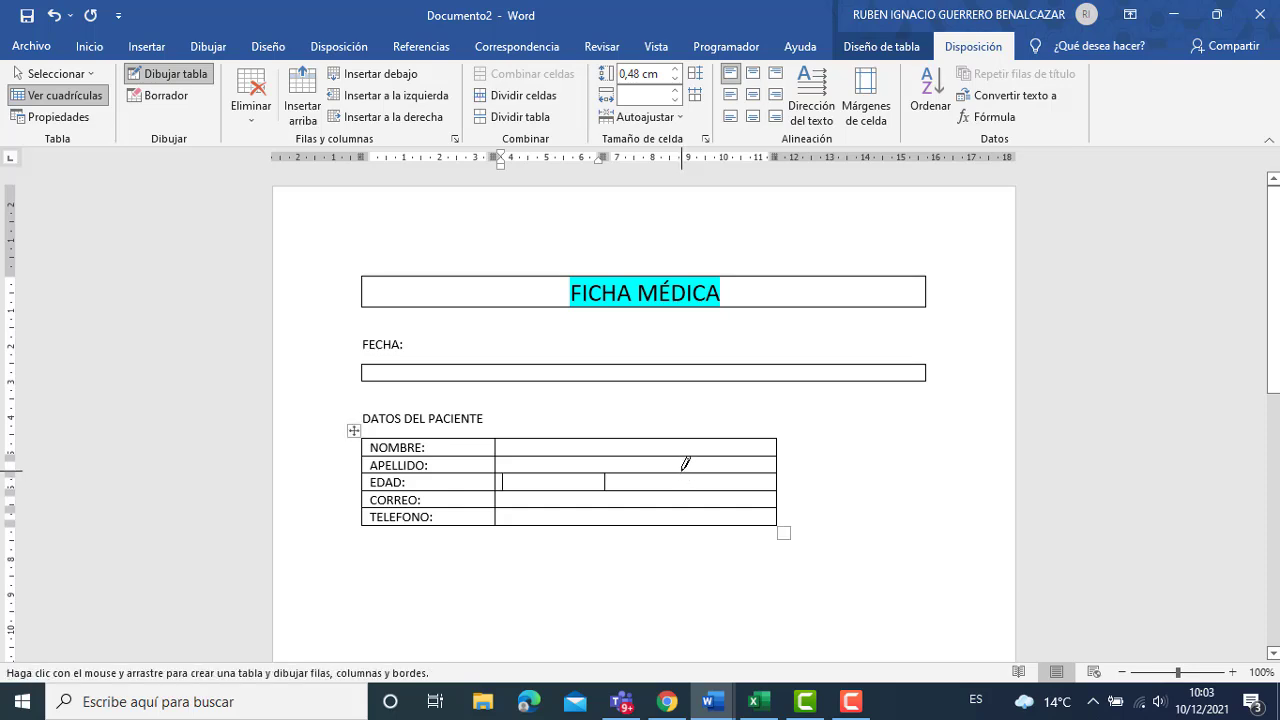
drag(685, 463, 686, 485)
drag(1180, 673, 1190, 673)
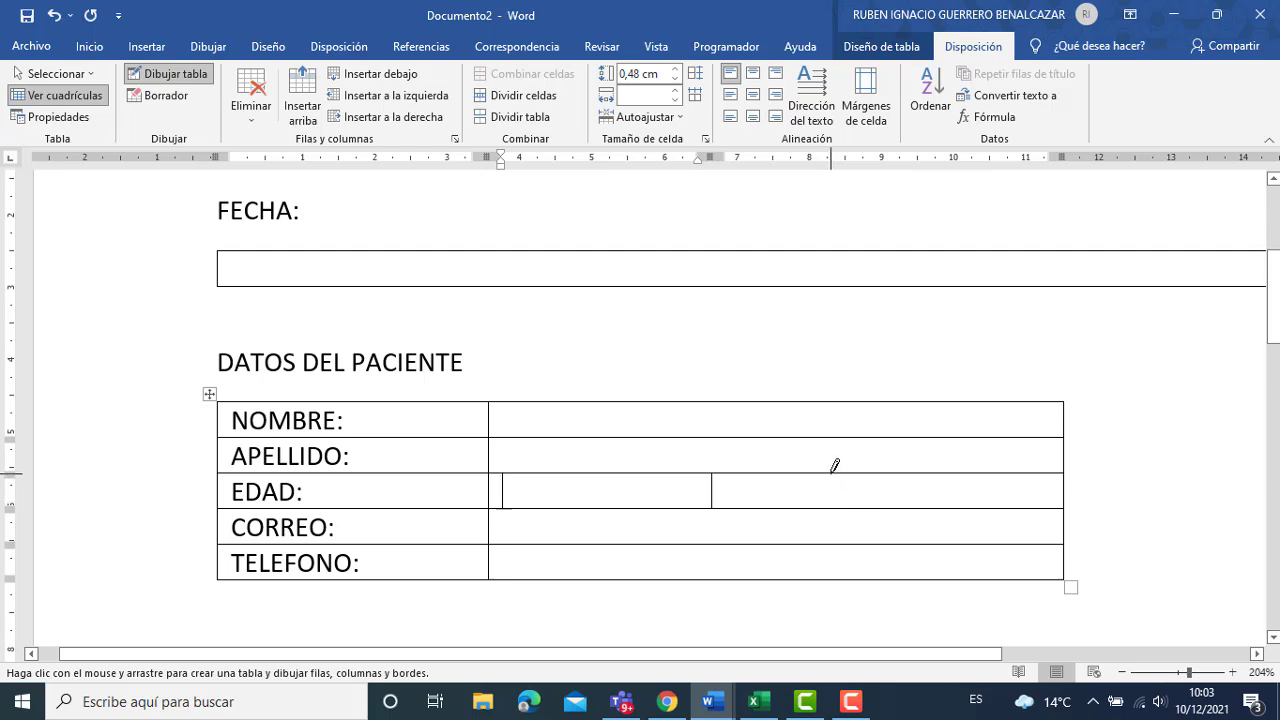
drag(834, 466, 831, 495)
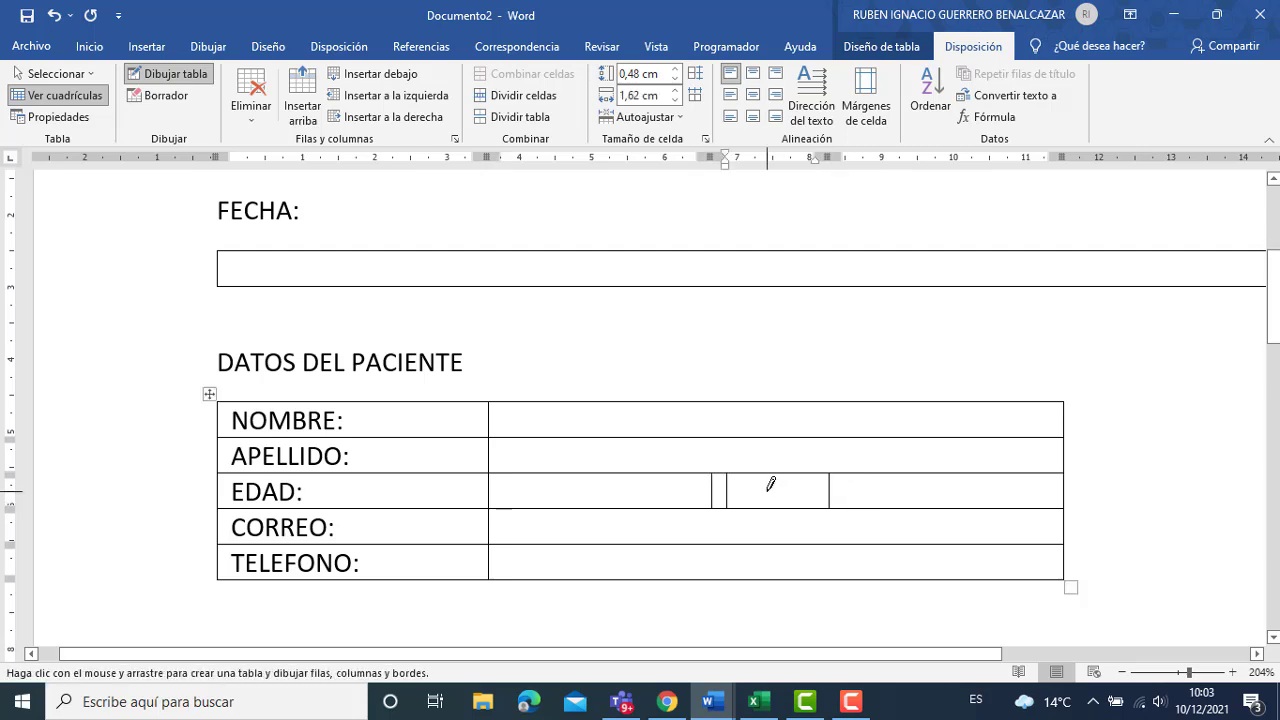
text(SEXO:)
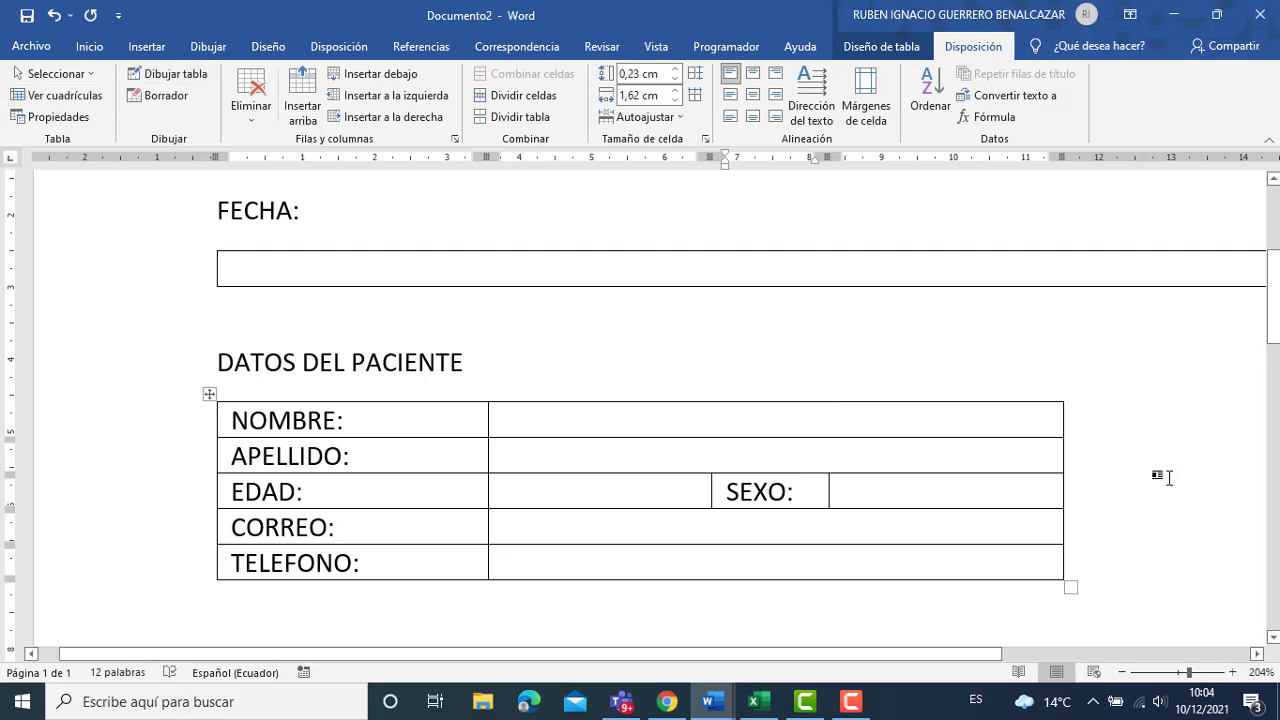
drag(1182, 674, 1178, 674)
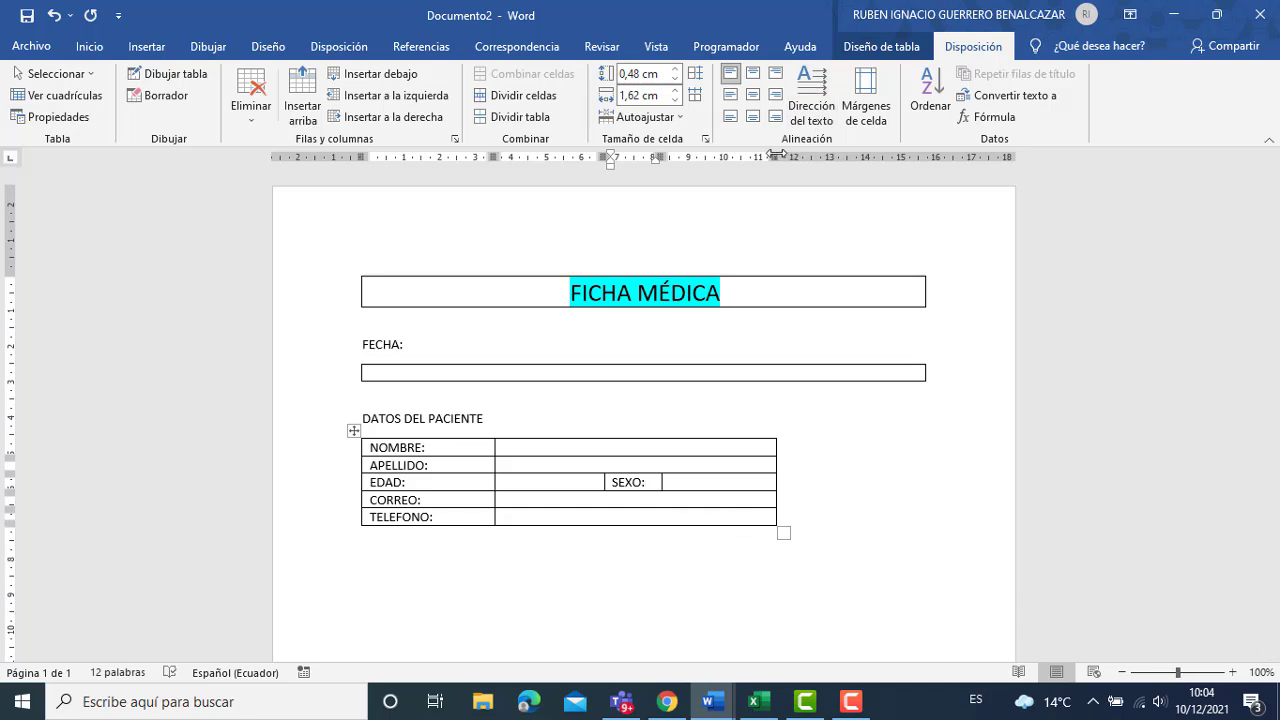
drag(776, 152, 890, 171)
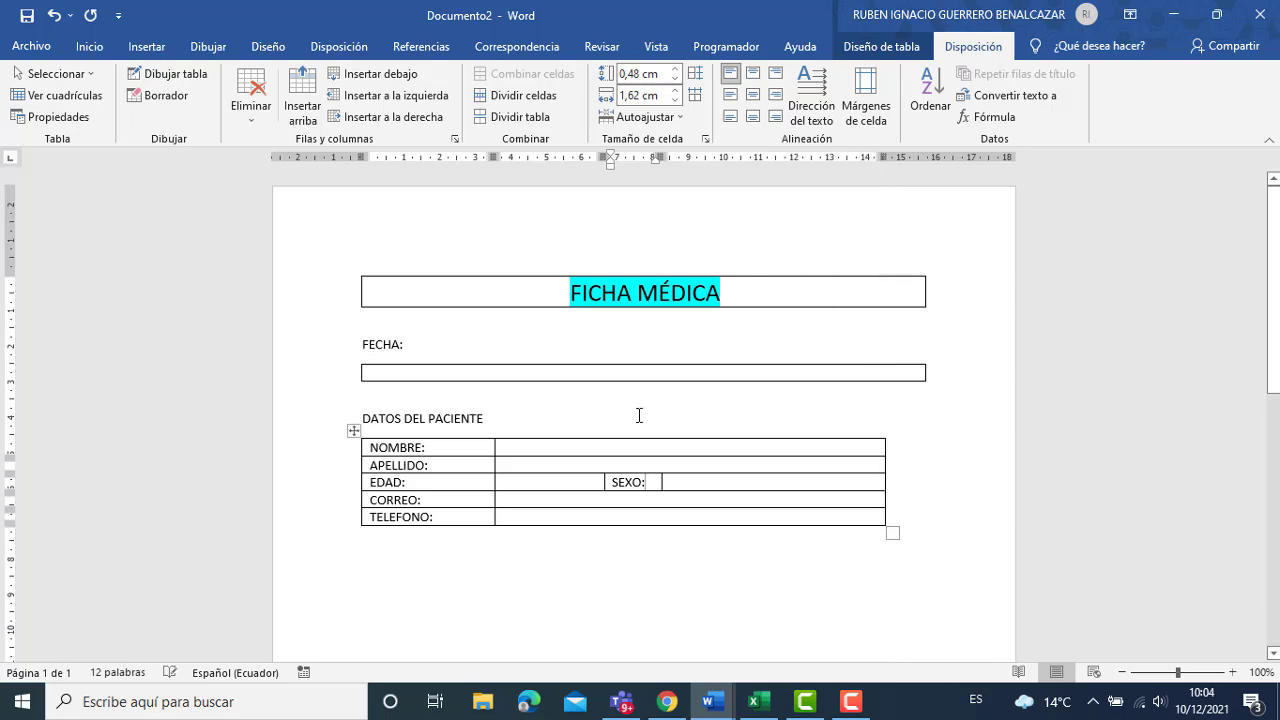
Make the NOMBRE, APELLIDO, EDAD, CORREO and TELEFONO rows two lines tall, then move below the table.
click(472, 451)
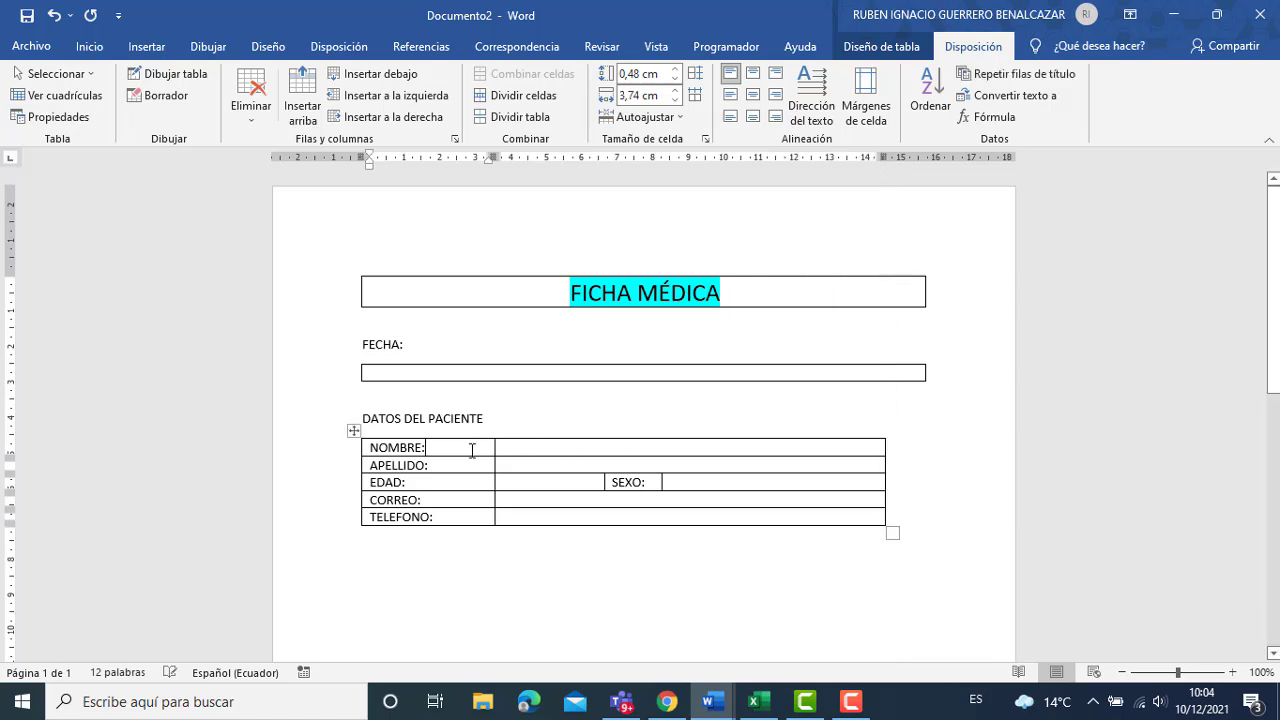
key(Return)
key(Down)
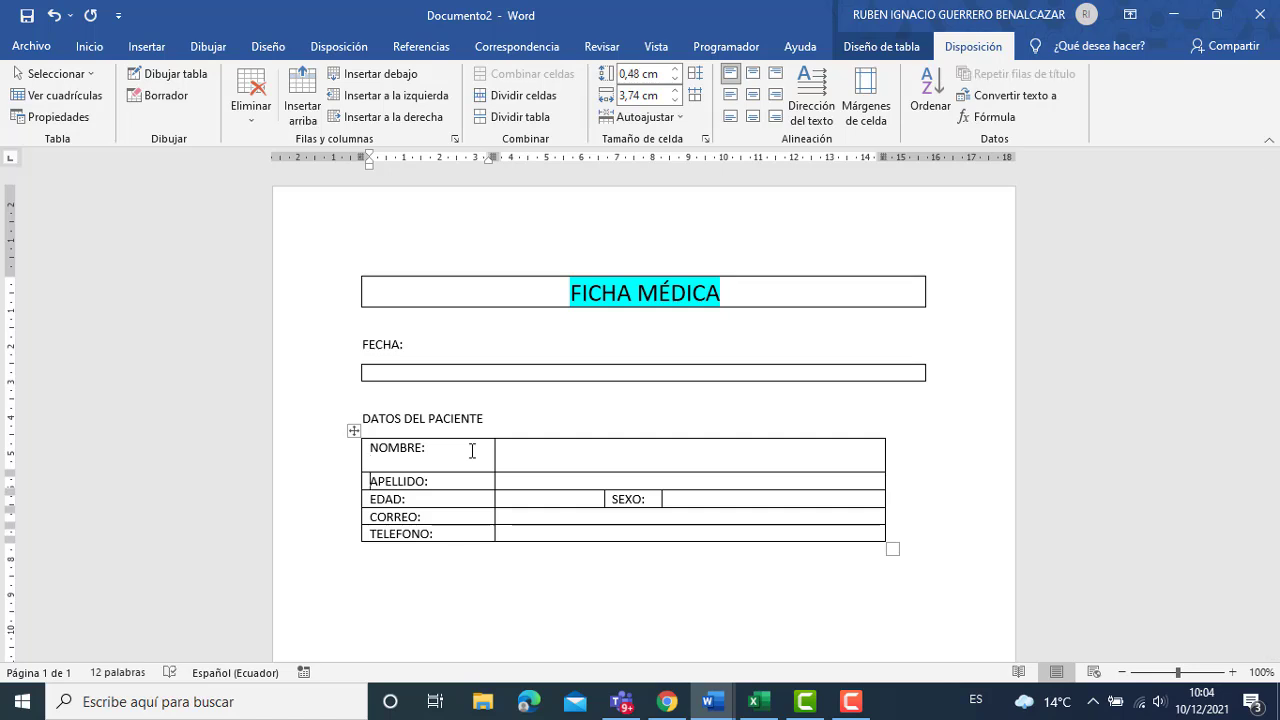
key(Return)
key(Down)
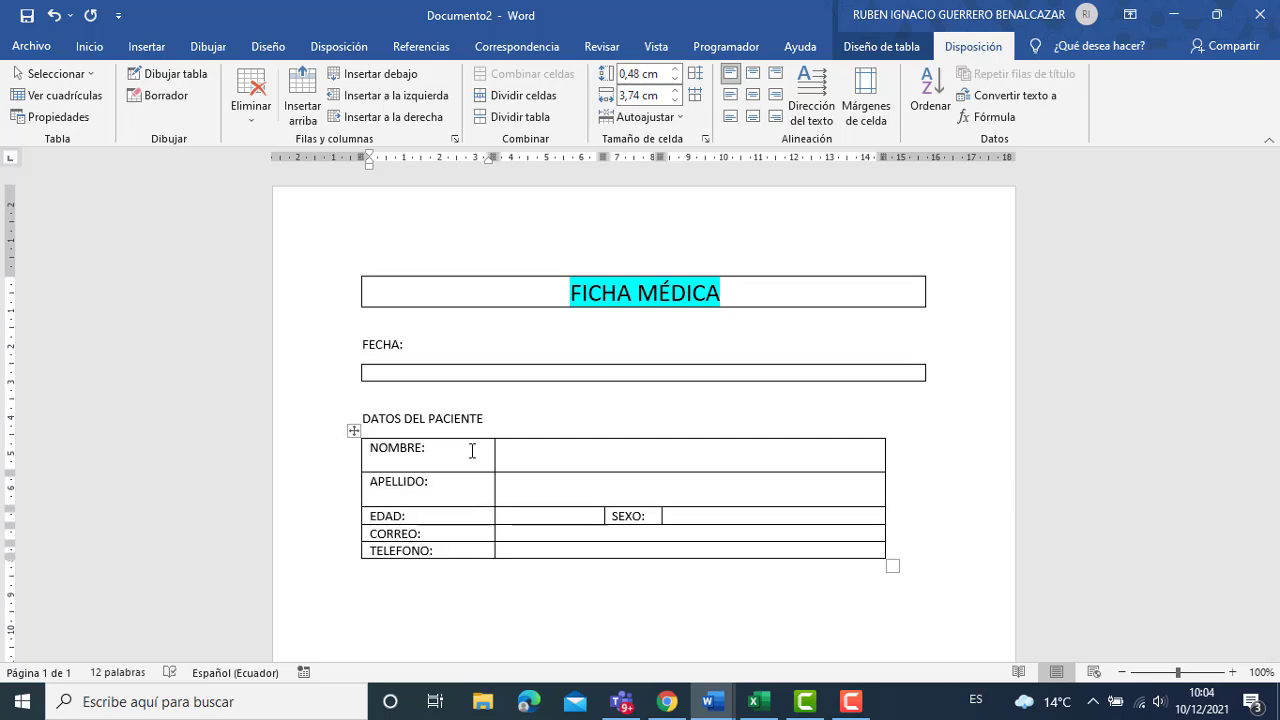
key(Return)
key(Down)
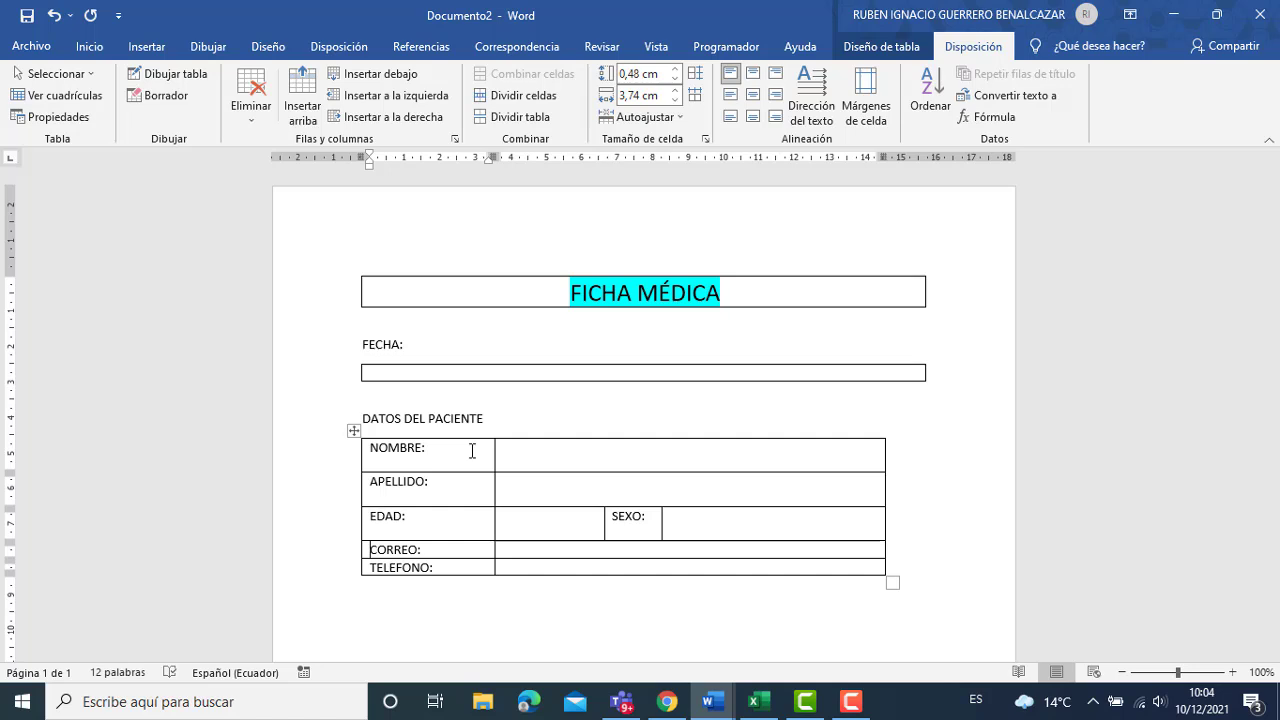
key(Return)
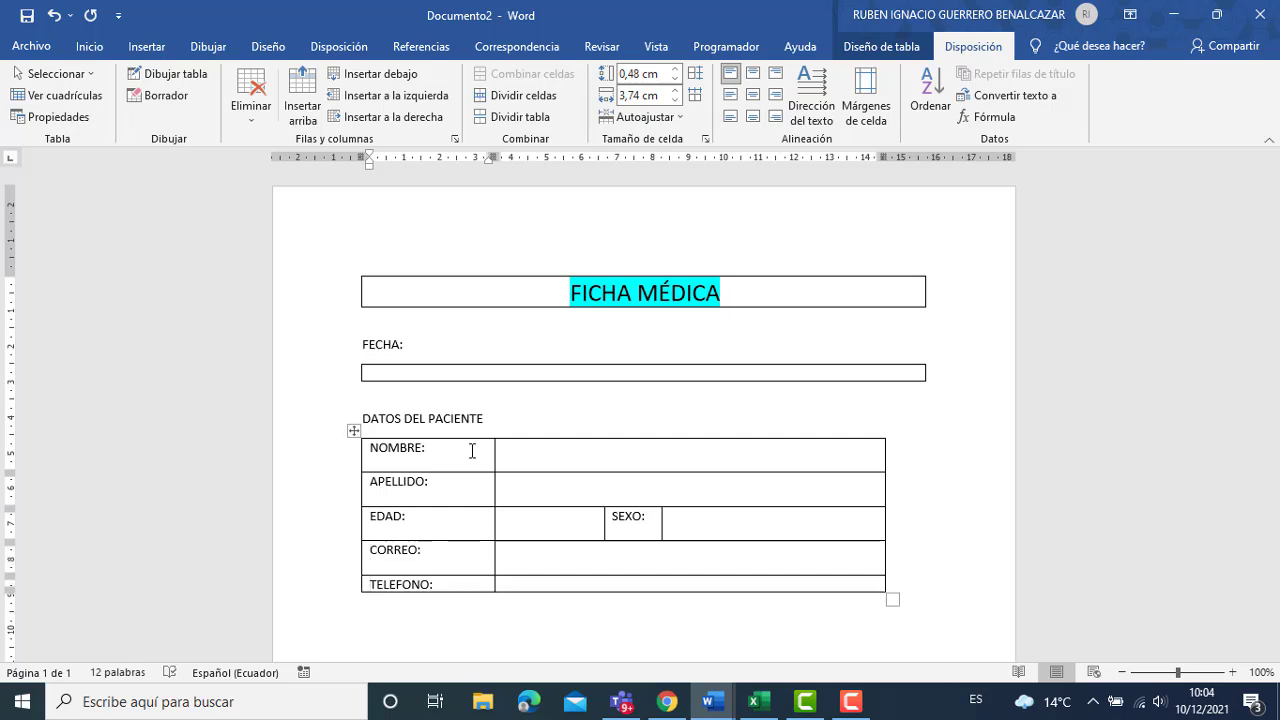
key(Return)
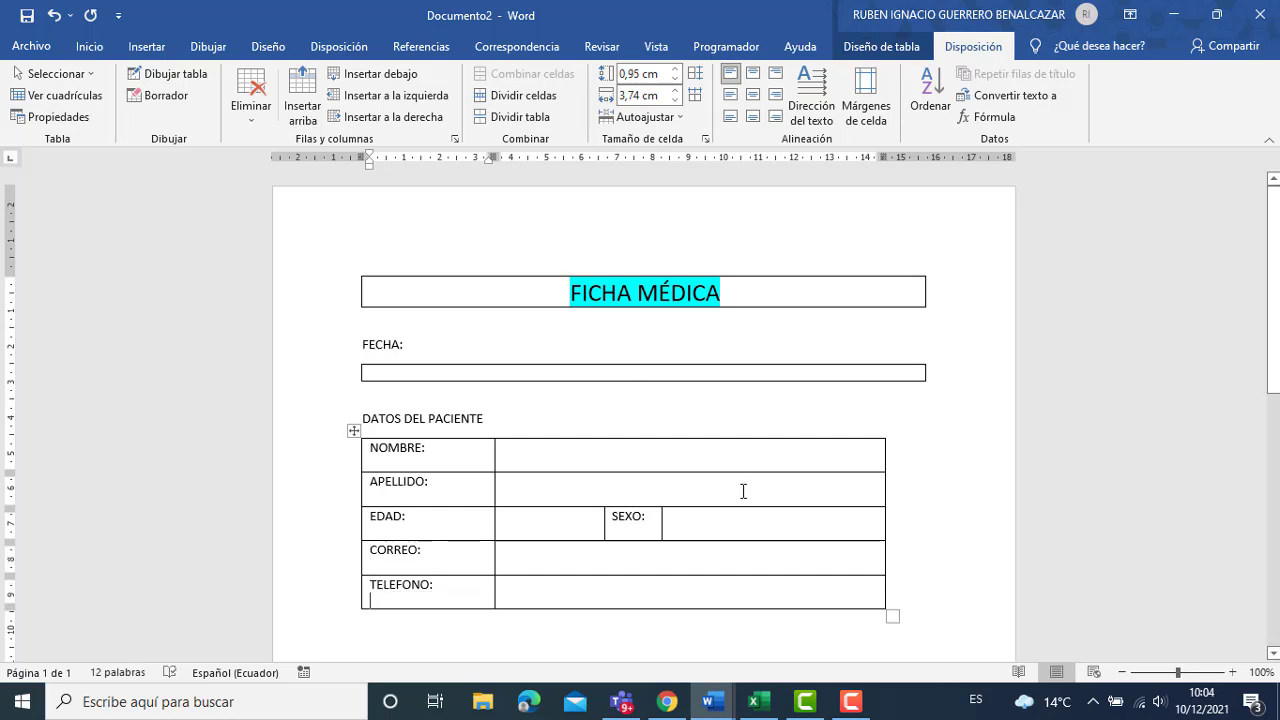
scroll(1275, 385, down, 1)
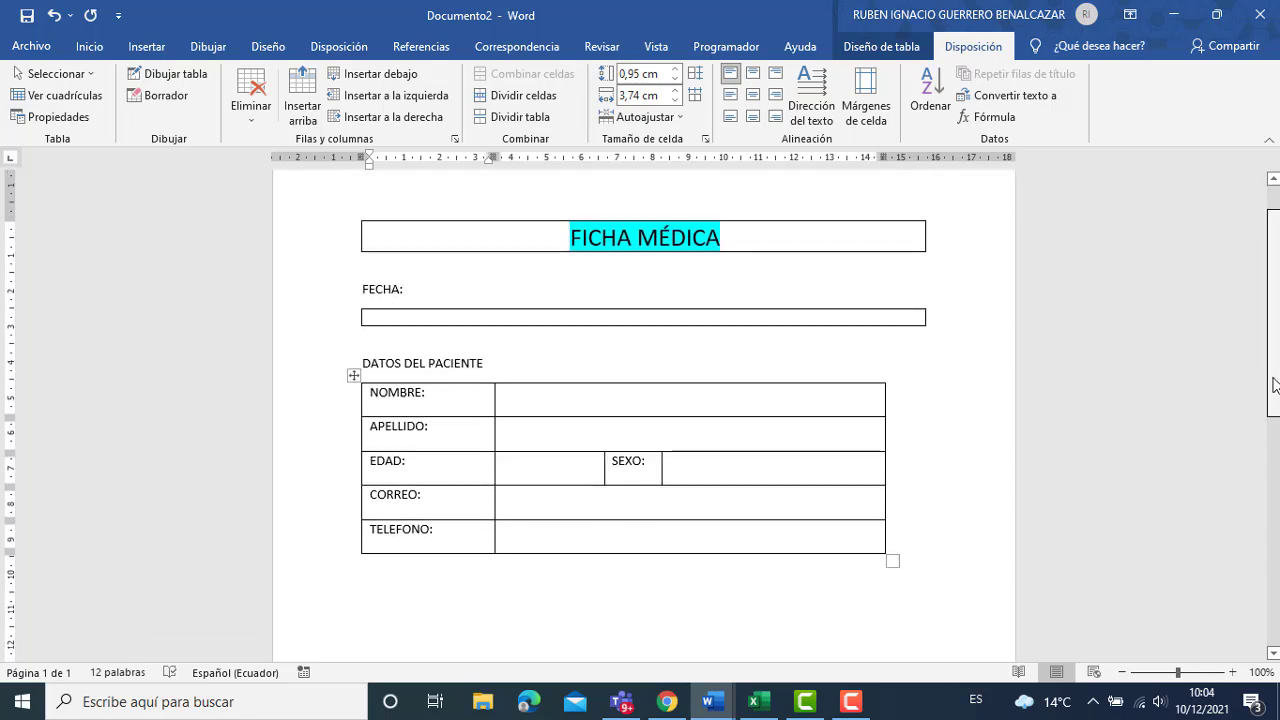
click(446, 569)
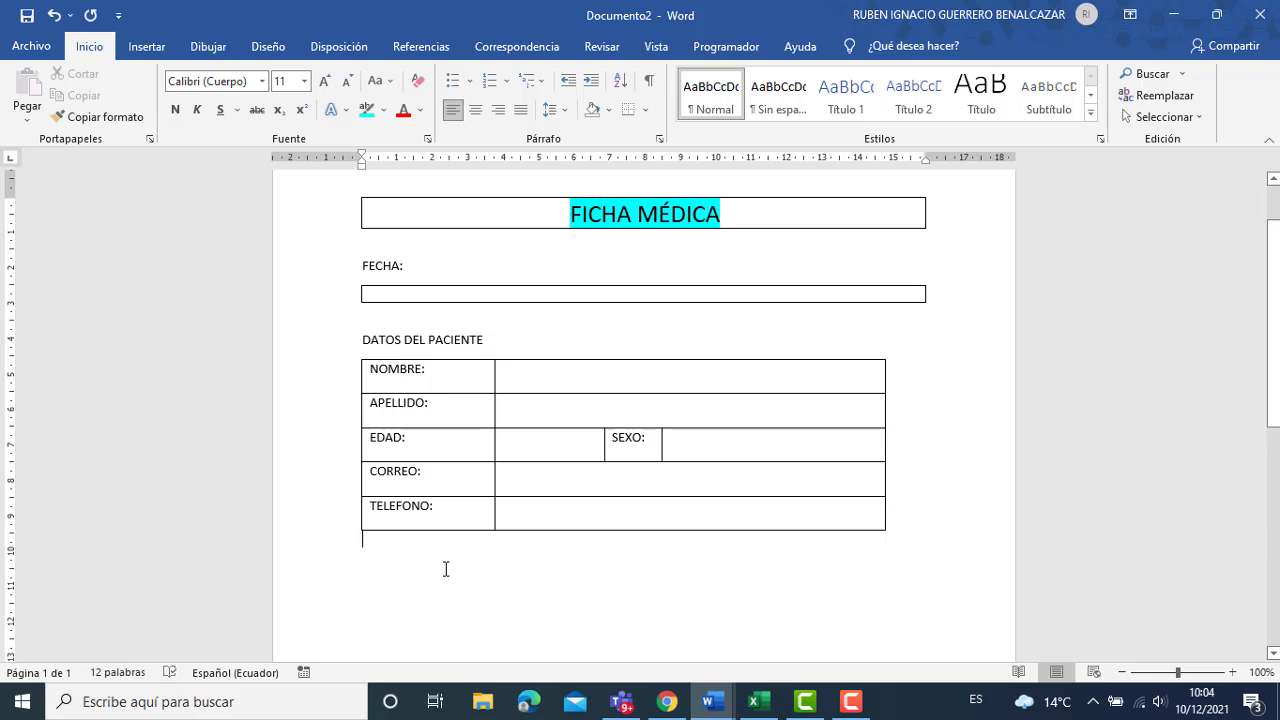
Type the SISTEMA DE SALUD label and insert a 1x1 answer box beneath it.
key(Return)
text(SISTEMA)
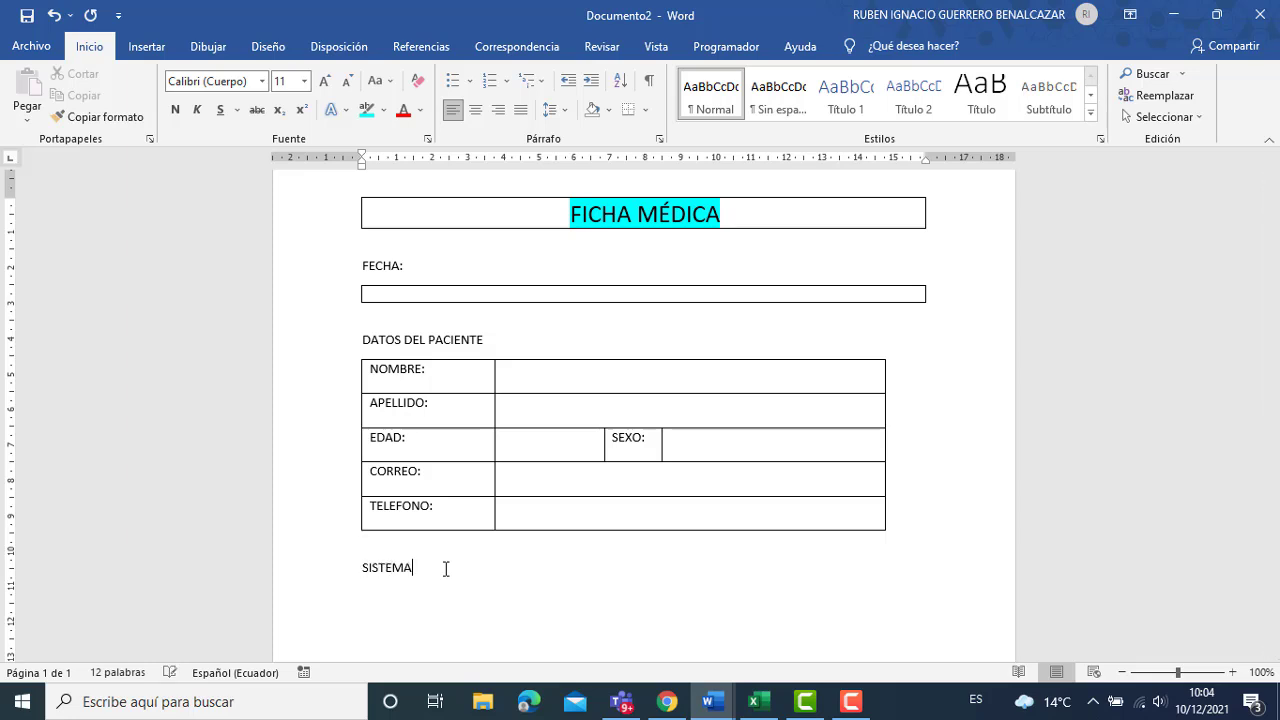
text( DE SALUD:)
click(158, 50)
click(154, 95)
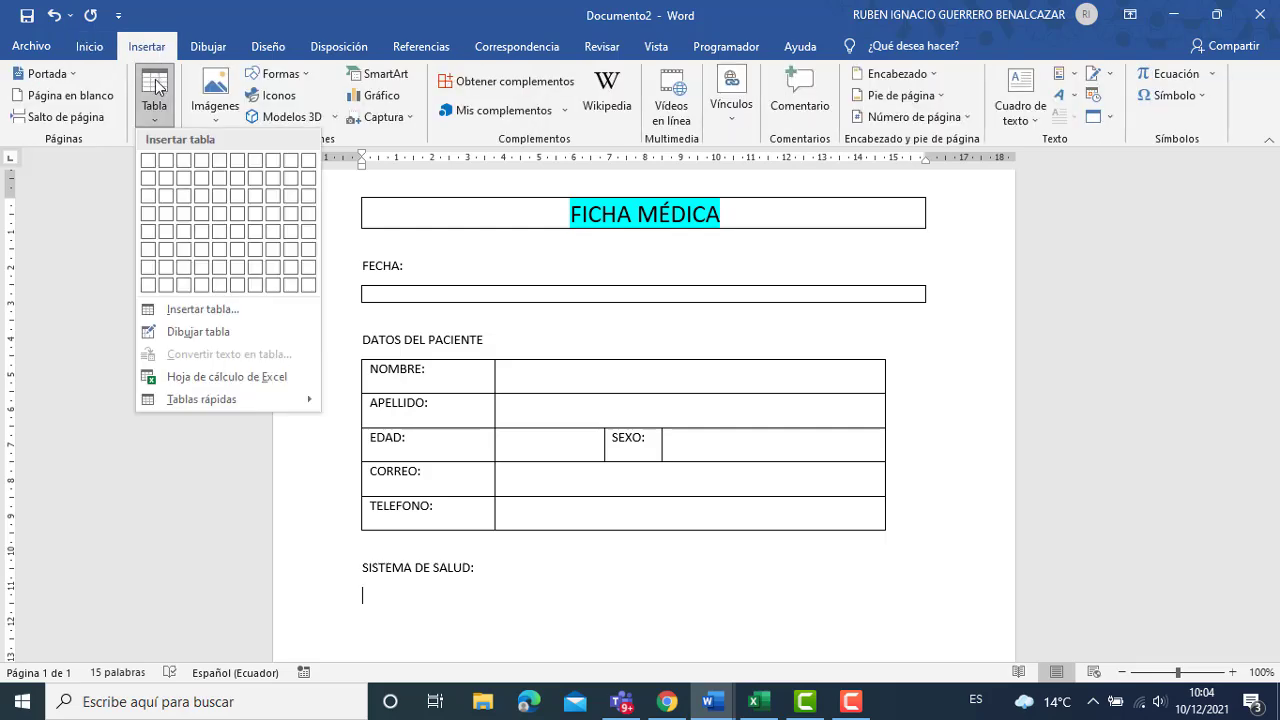
click(151, 160)
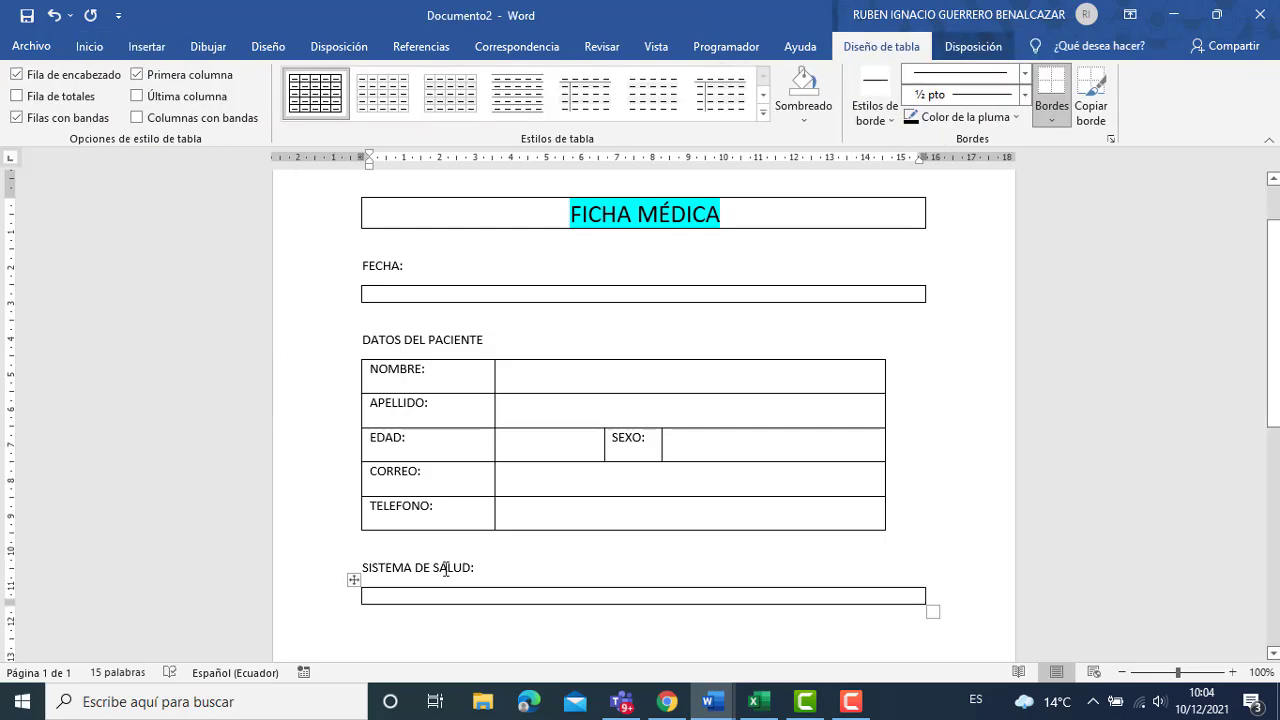
click(453, 644)
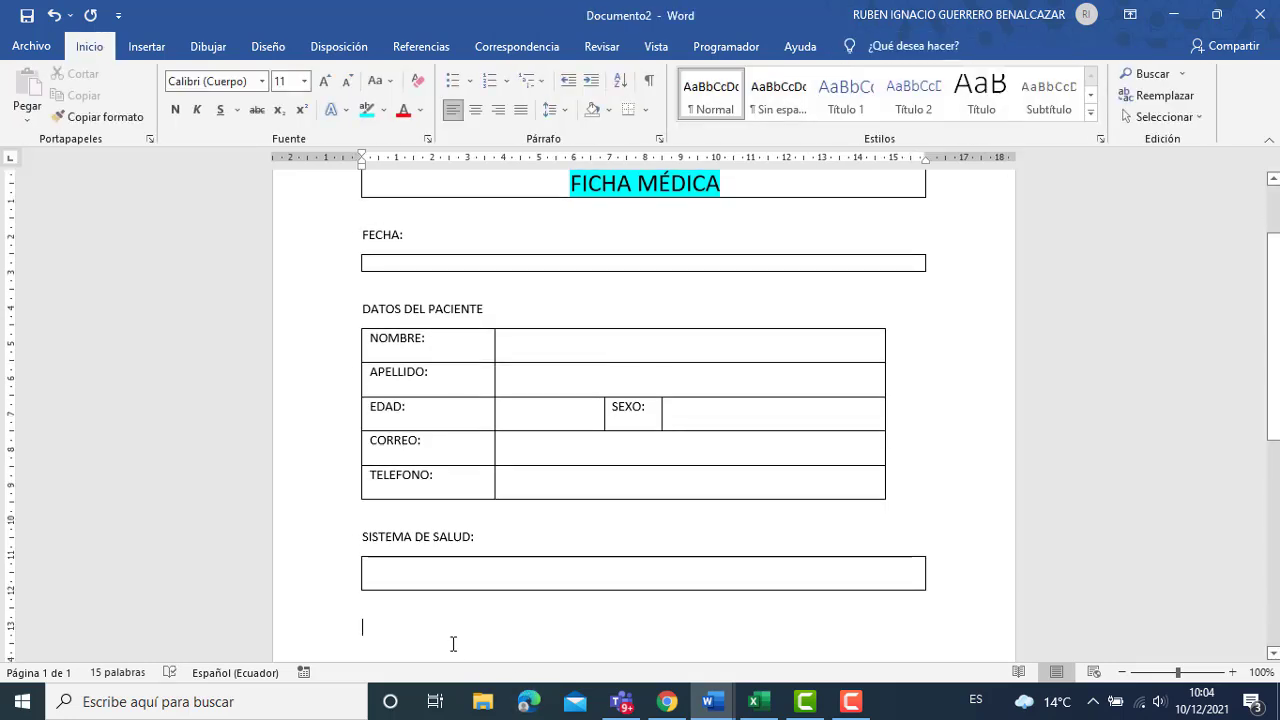
Type ES ALÉRGICO A: and insert a 1x1 answer box below it.
text(ES)
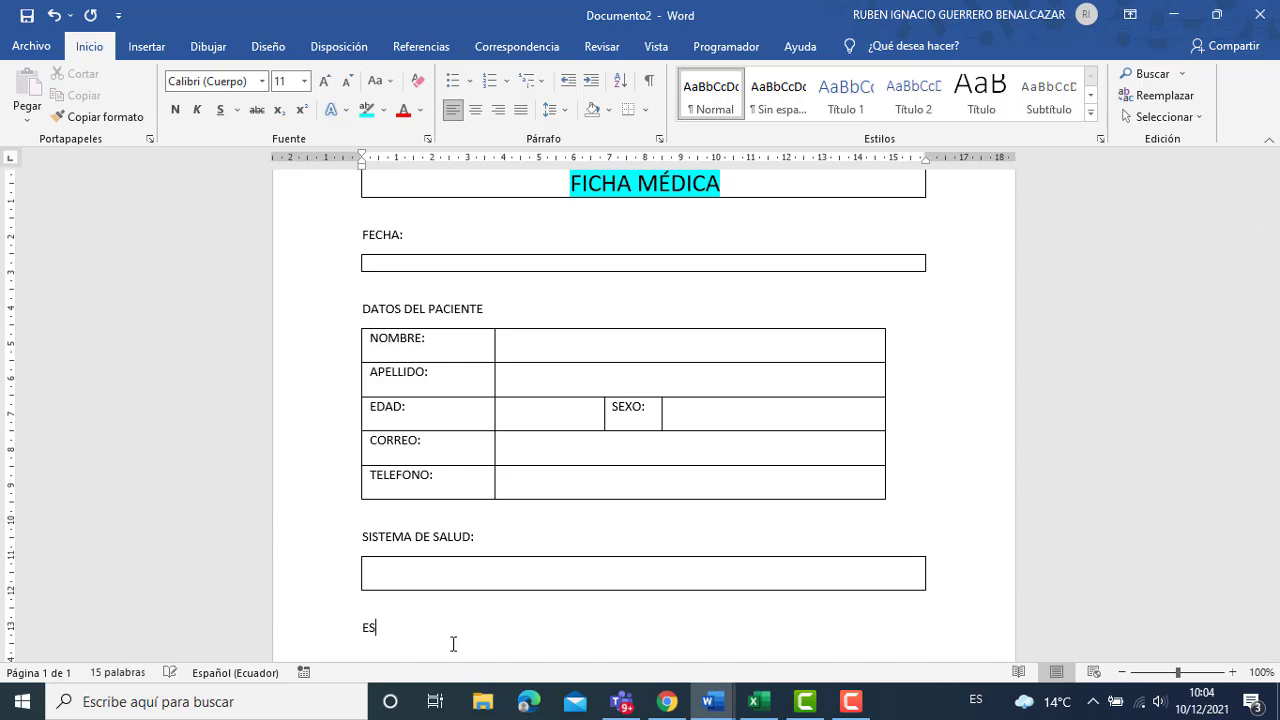
text( ALÉRGICO:)
key(BackSpace)
text(A:)
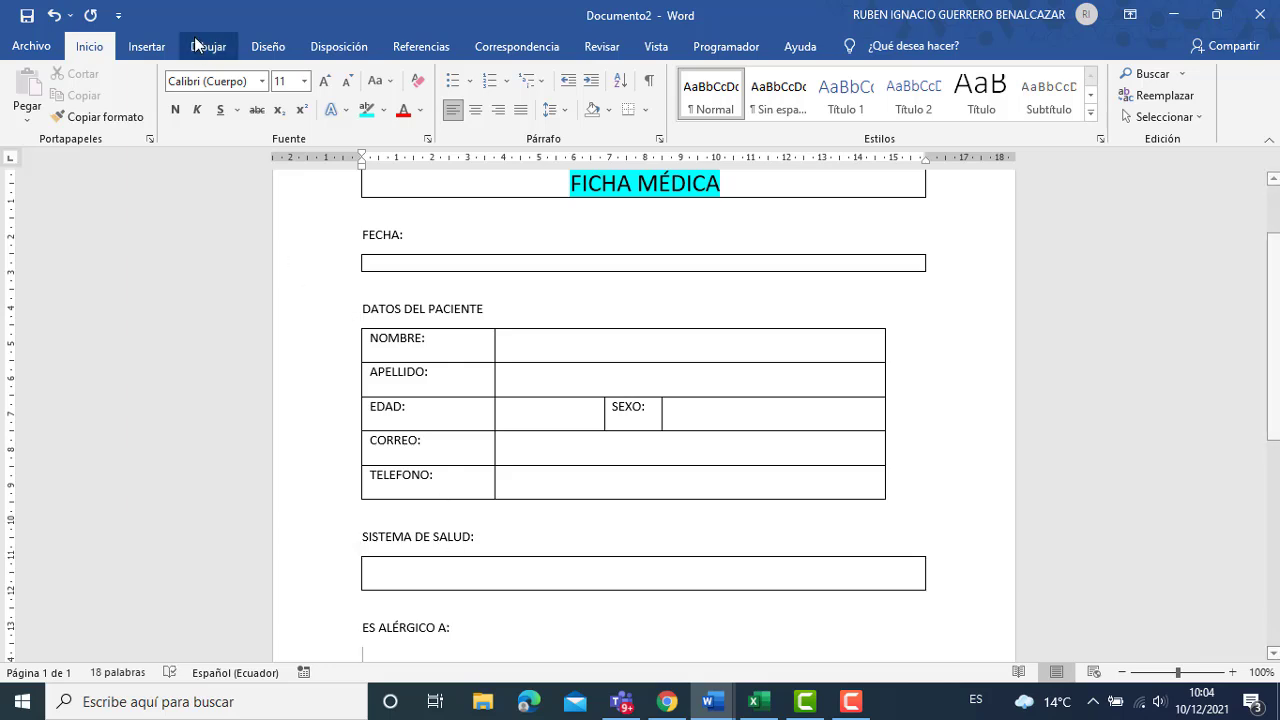
click(146, 46)
click(154, 104)
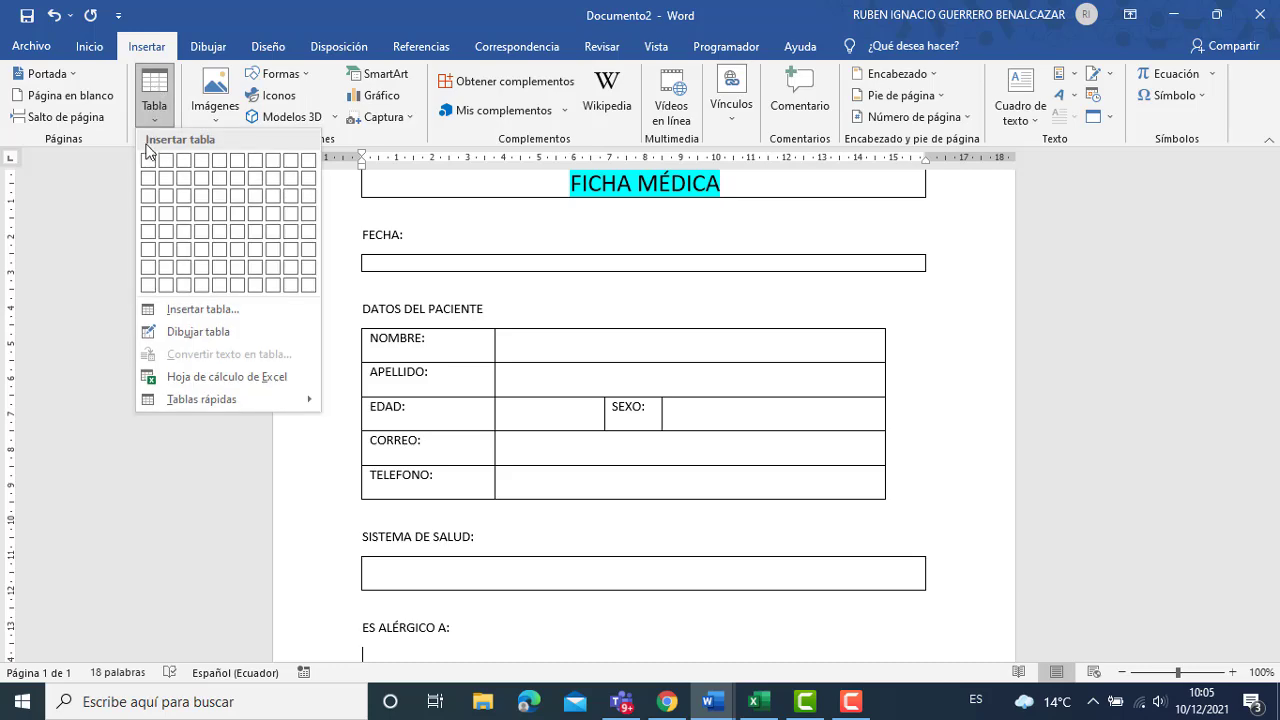
click(148, 172)
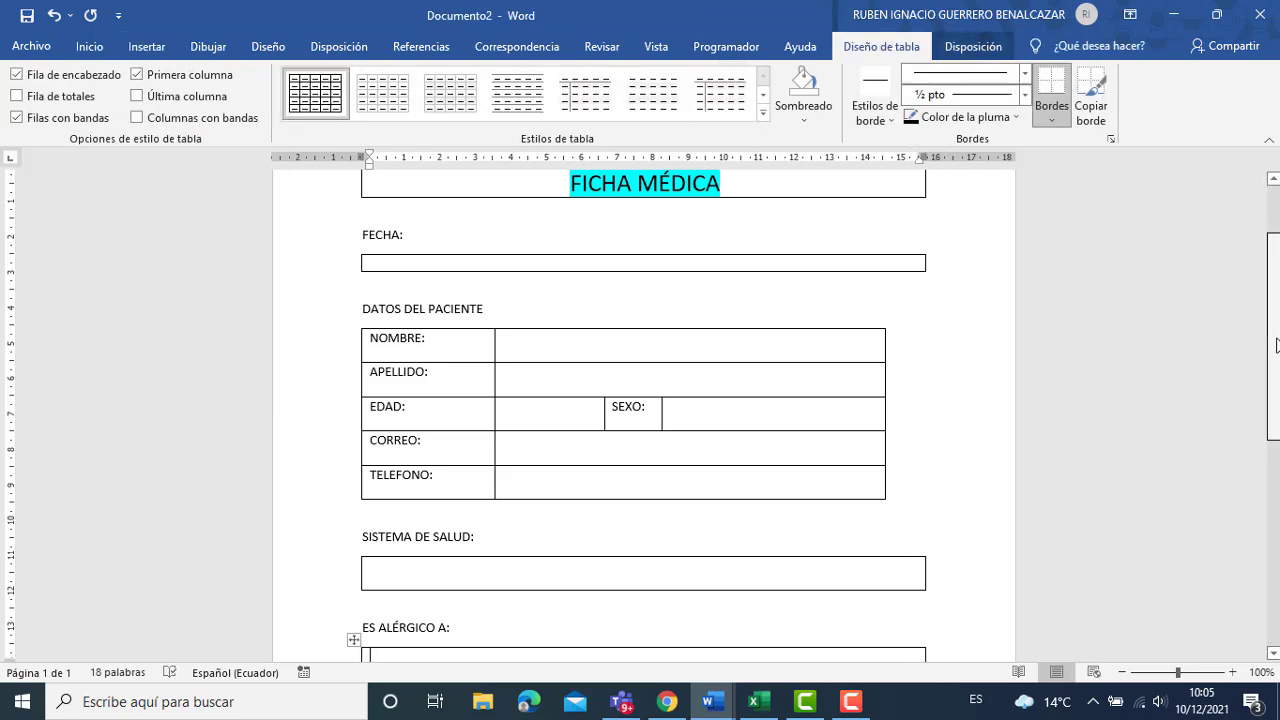
drag(1274, 340, 1275, 406)
key(Return)
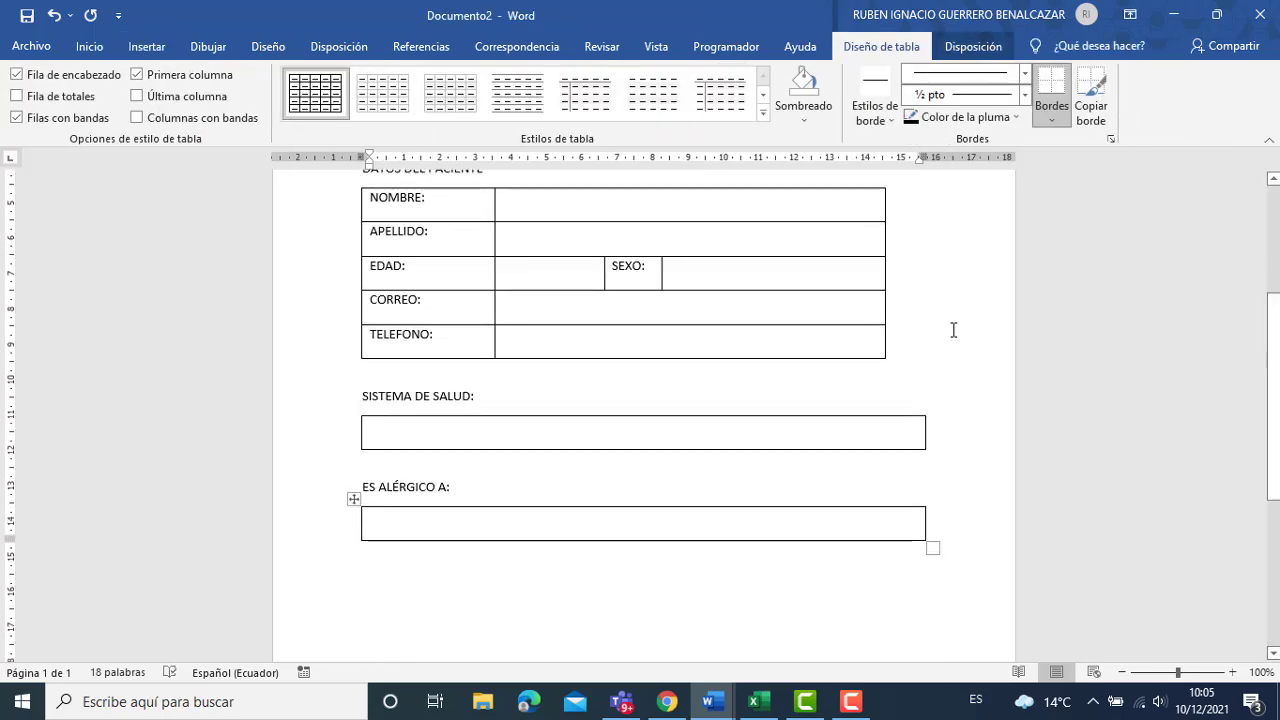
key(BackSpace)
click(520, 612)
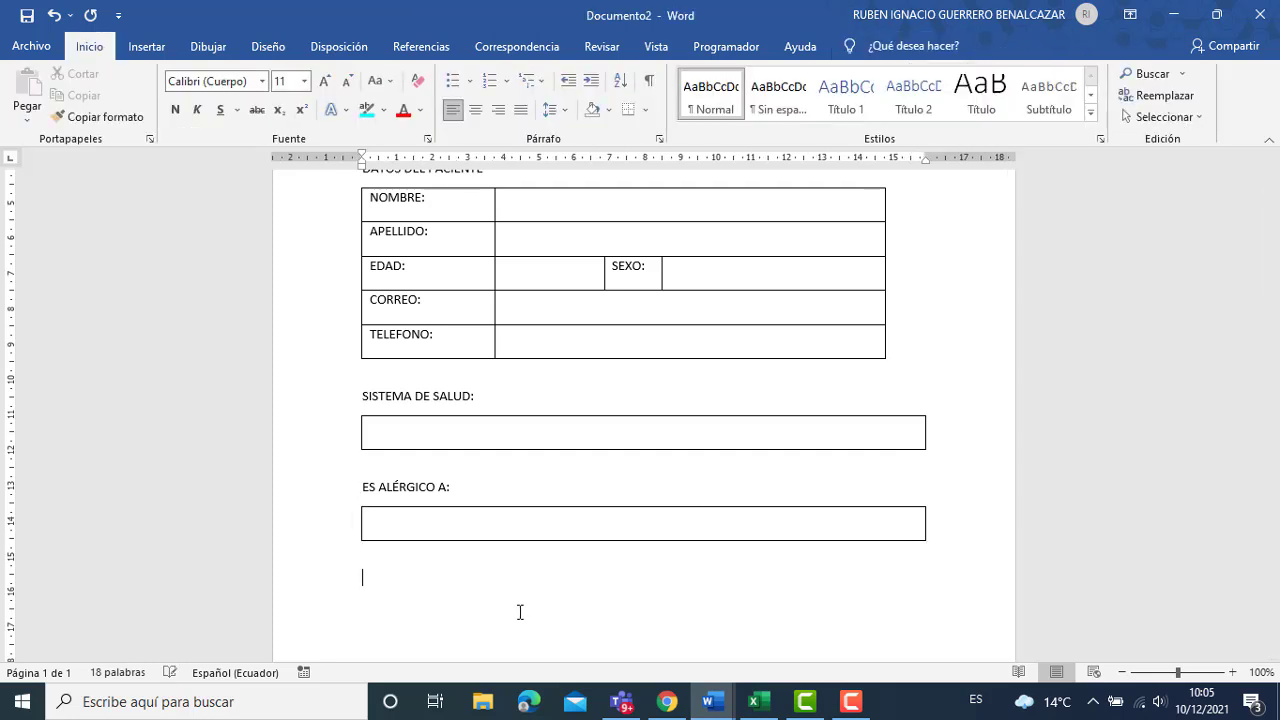
Type the GRUPO SANGUÍNEO label and insert a 1x1 answer box under it.
text(GRUPO SANG)
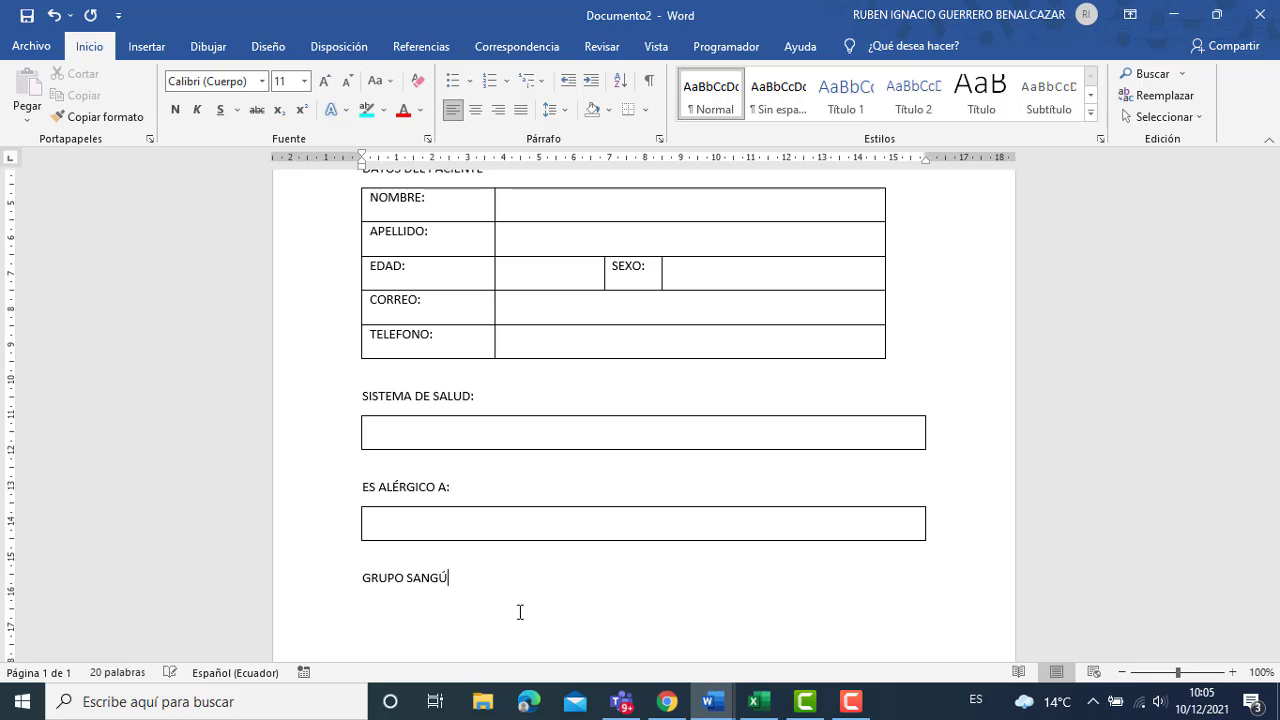
text(UÍNEO:)
click(147, 46)
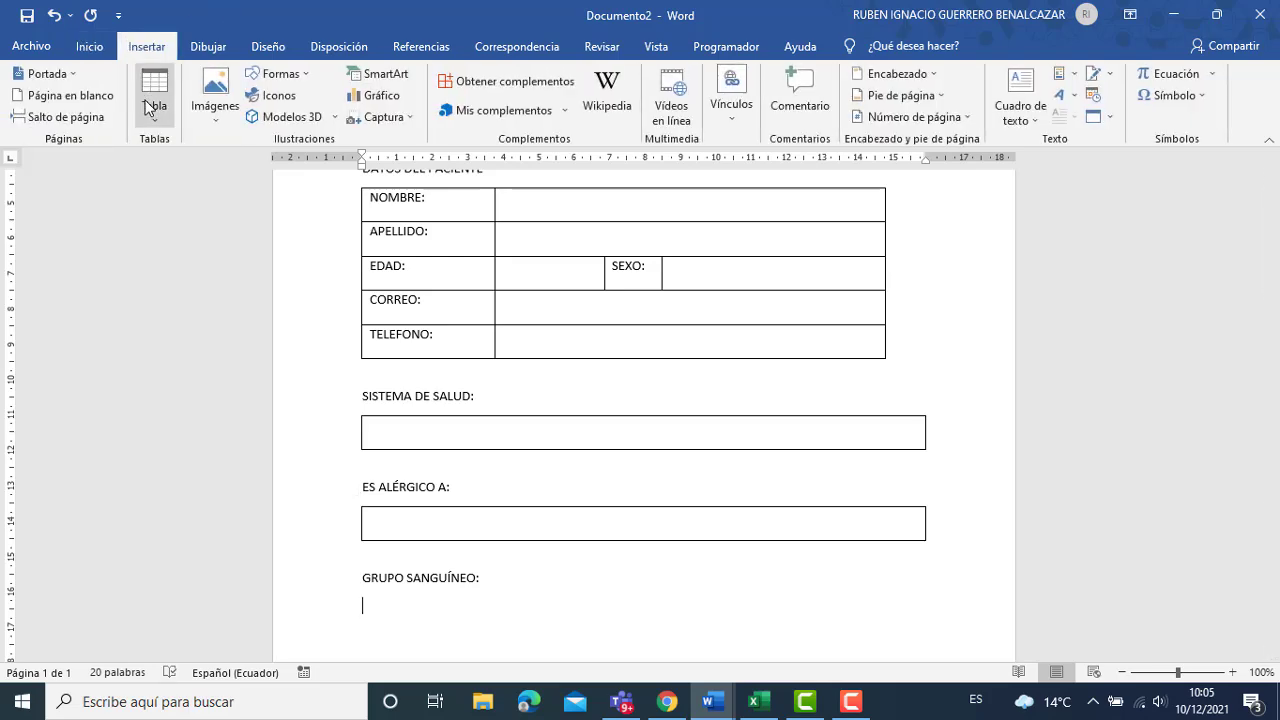
click(148, 107)
click(157, 159)
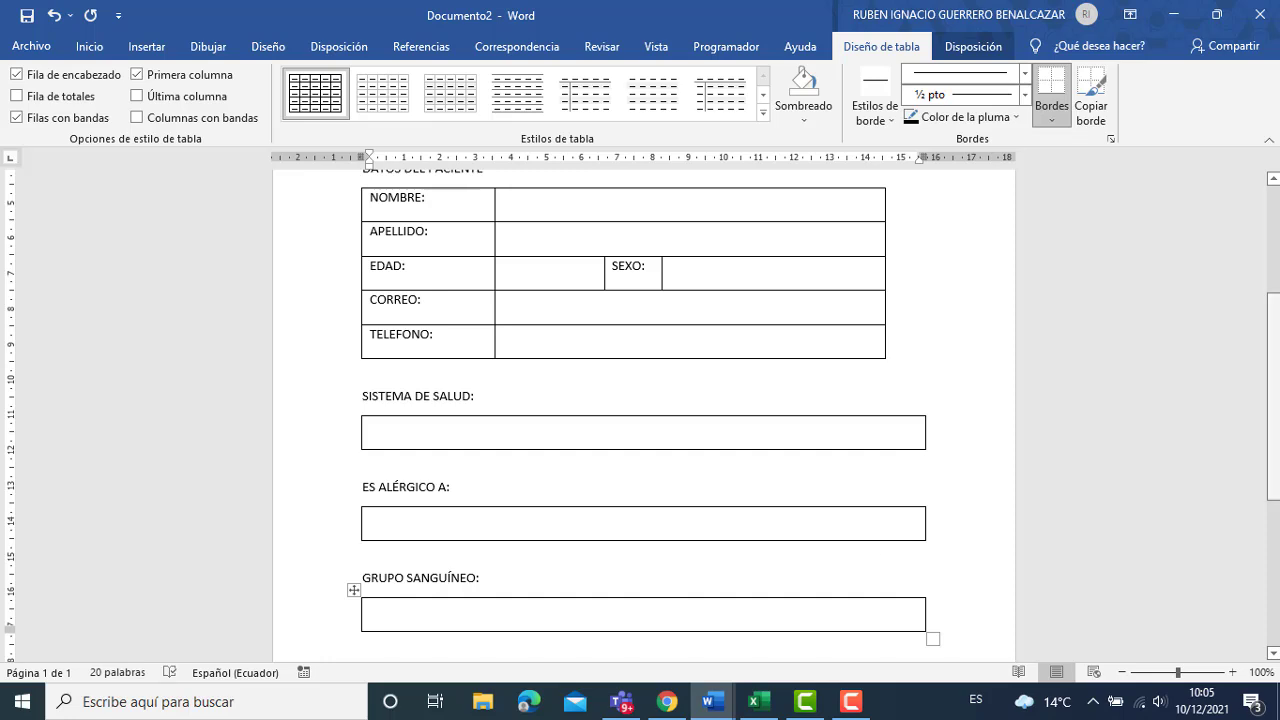
scroll(1277, 447, down, 4)
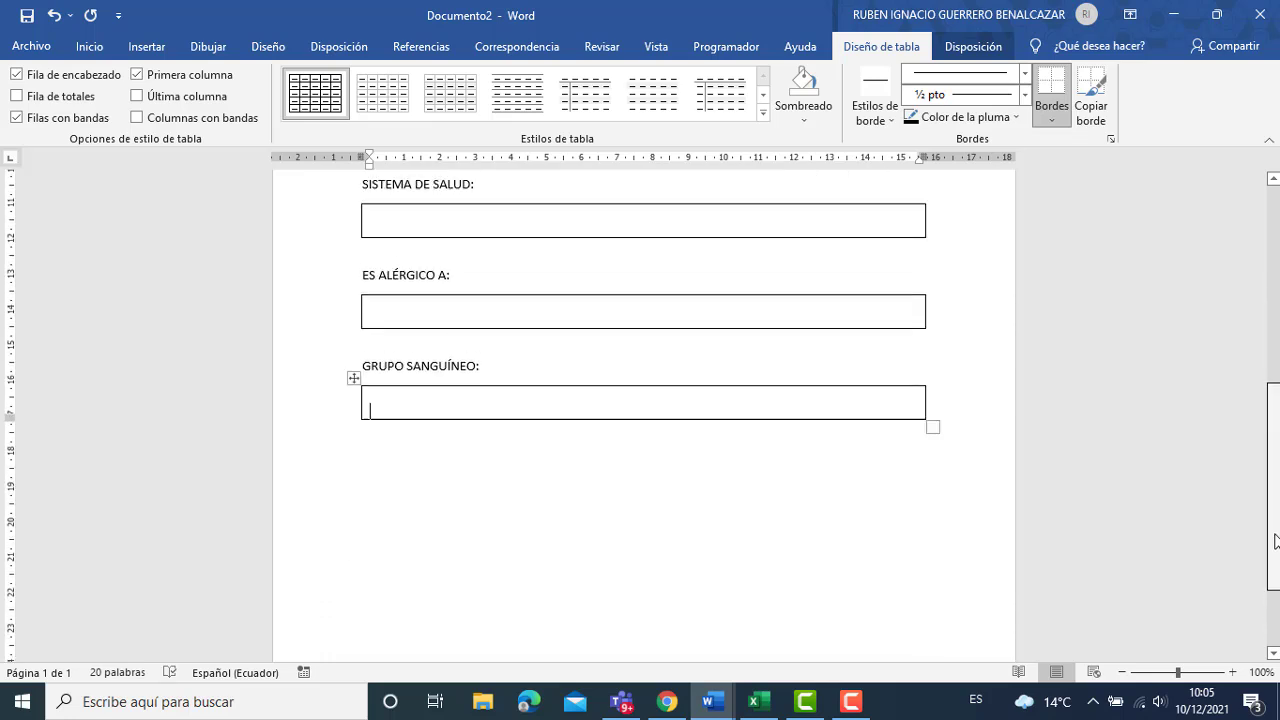
Add the OBSERVACIONES DEL PACIENTE label below the blood group box.
click(457, 494)
key(Return)
key(Return)
text(OB)
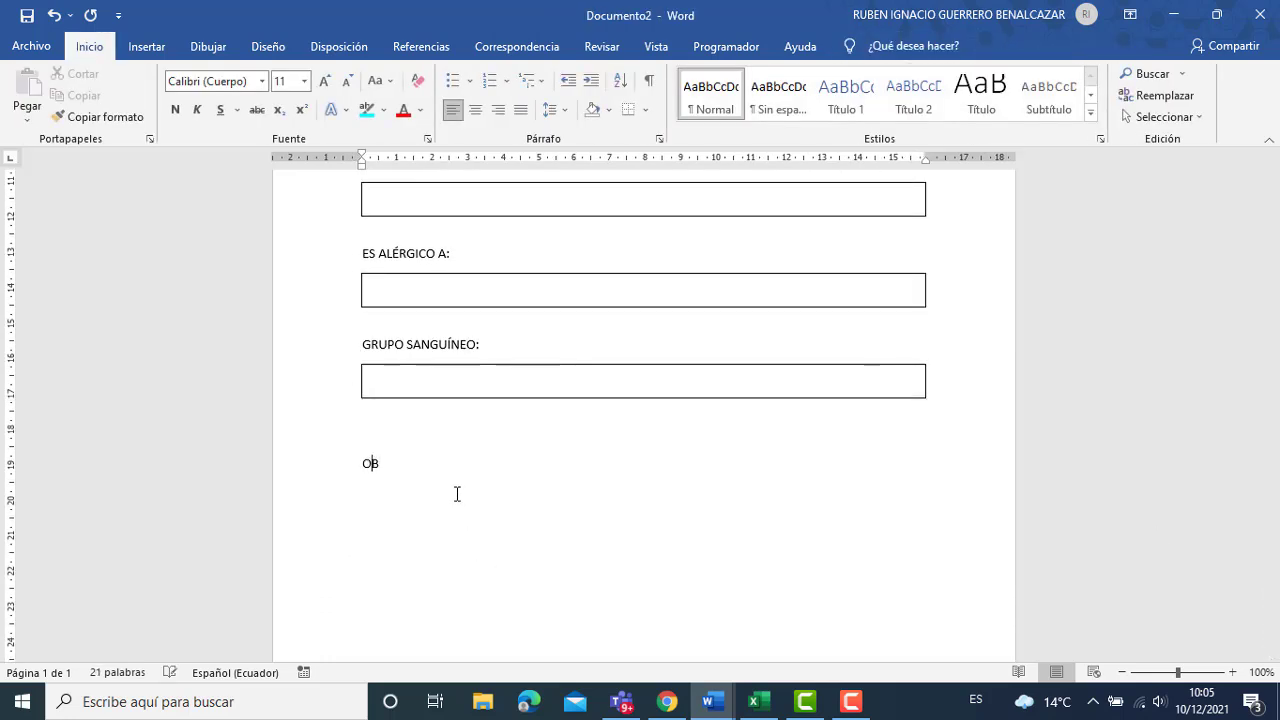
text(E)
text(ERVACIONES DEL)
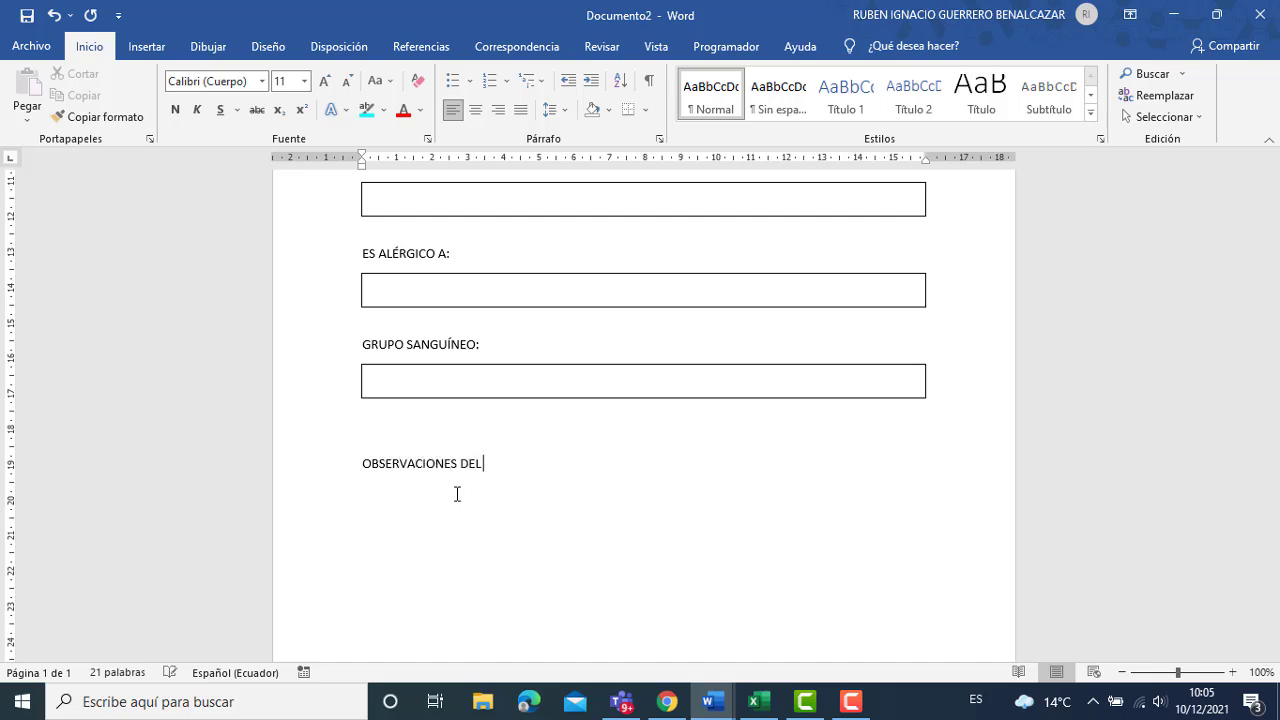
text( PACIENTE)
click(140, 47)
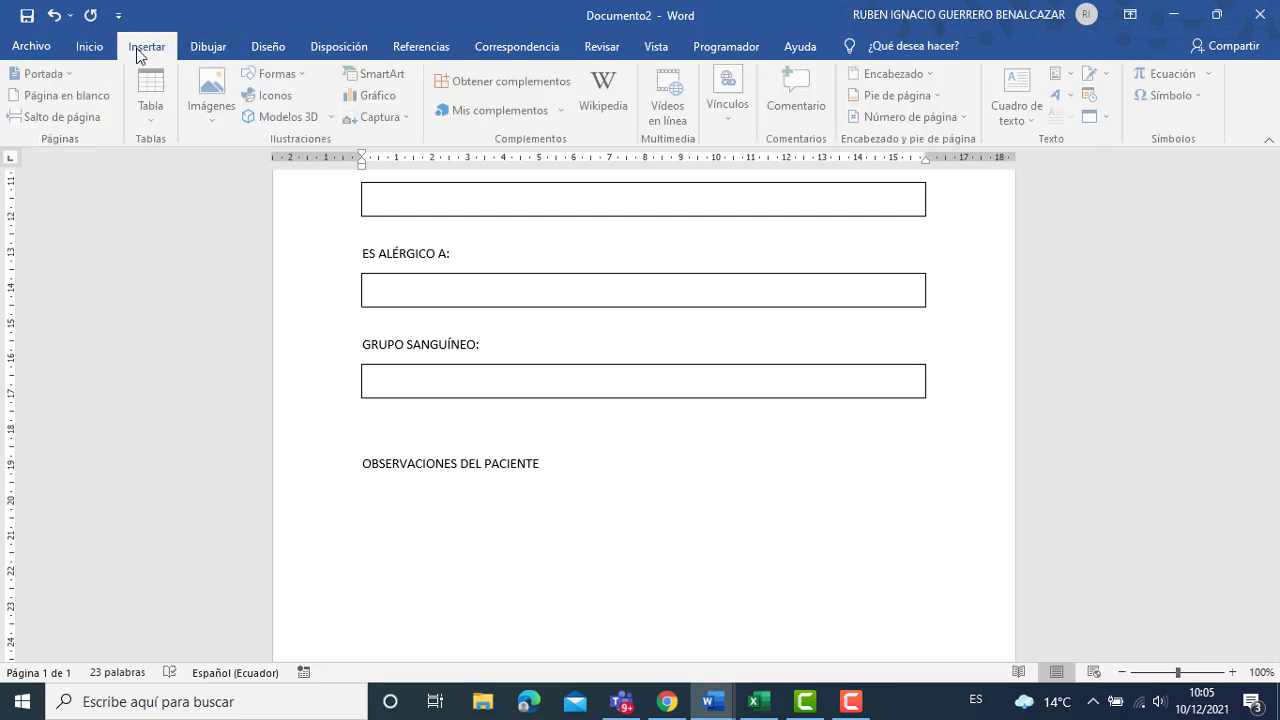
click(158, 121)
Insert a one-cell observations box and make it one line taller.
click(152, 150)
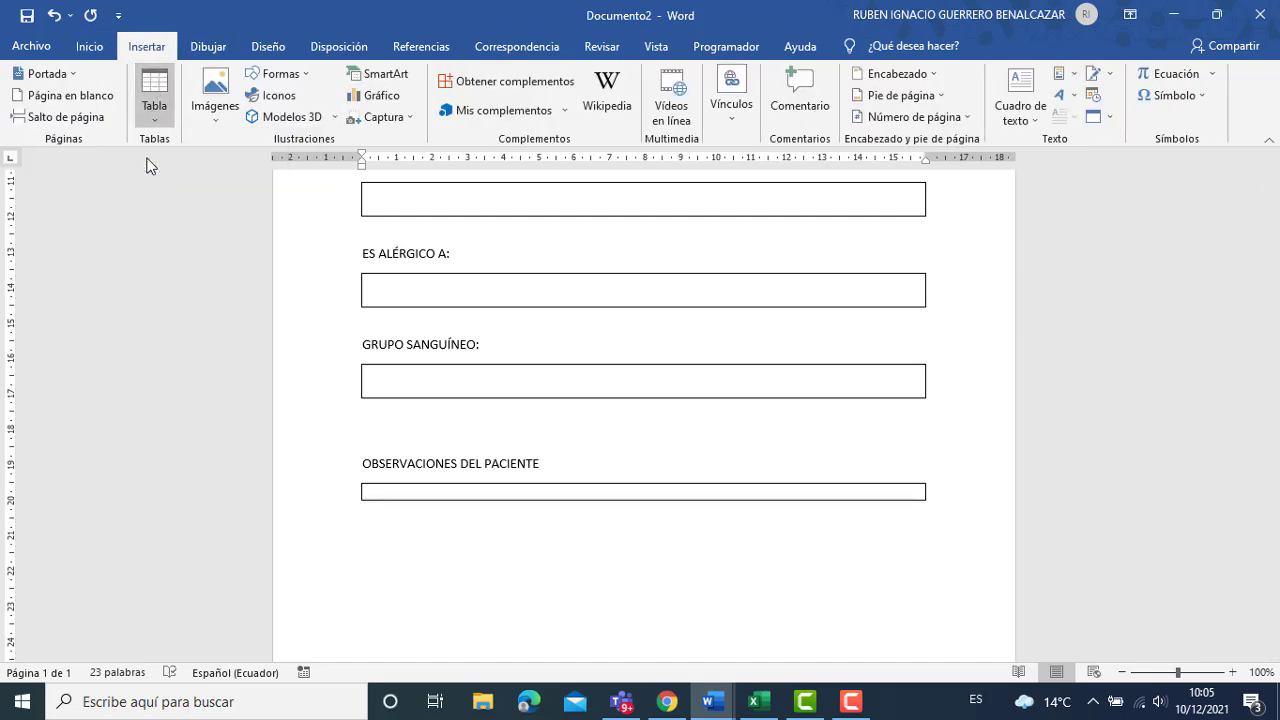
key(Return)
key(Return)
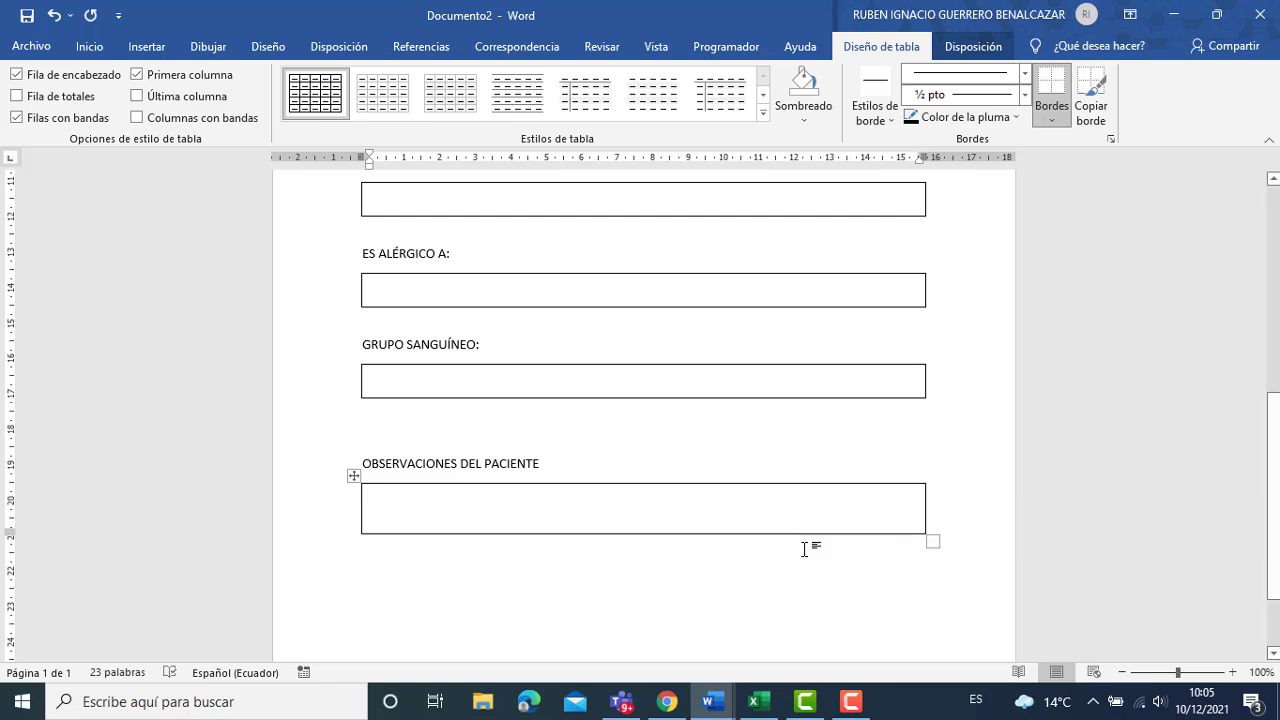
scroll(644, 400, up, 6)
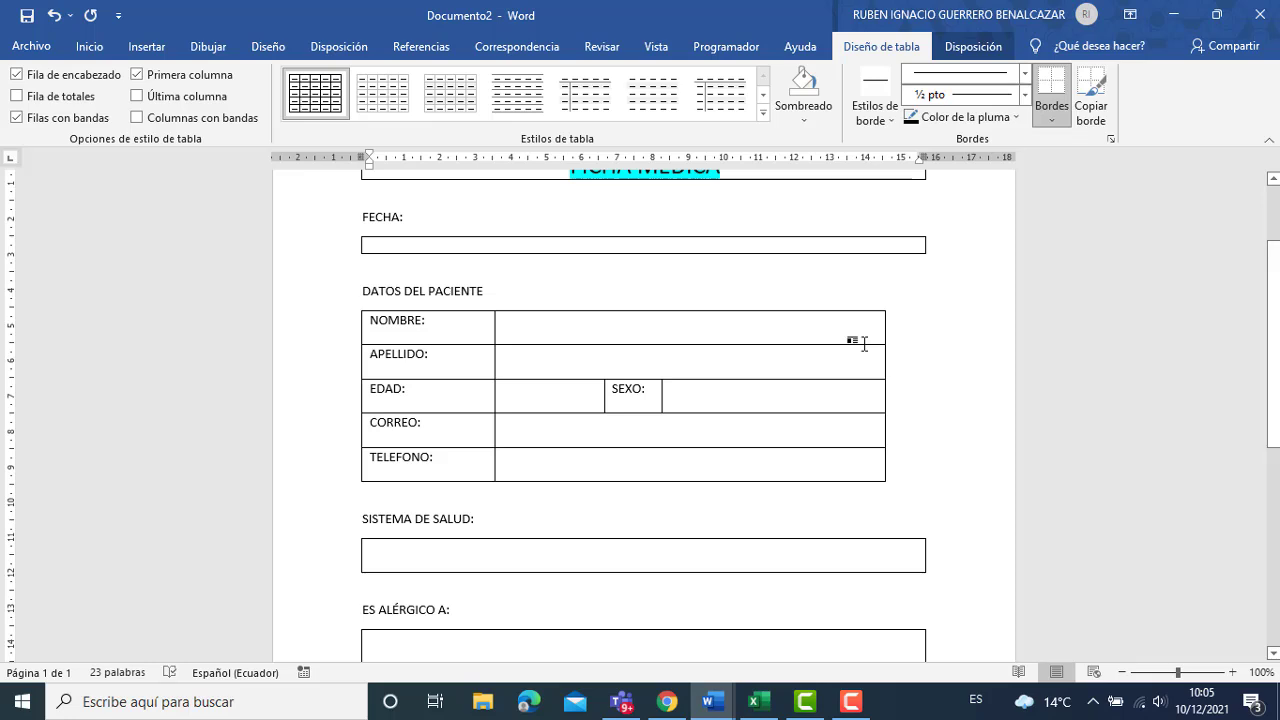
Widen the patient data table to line up with the other answer boxes.
click(849, 360)
click(354, 302)
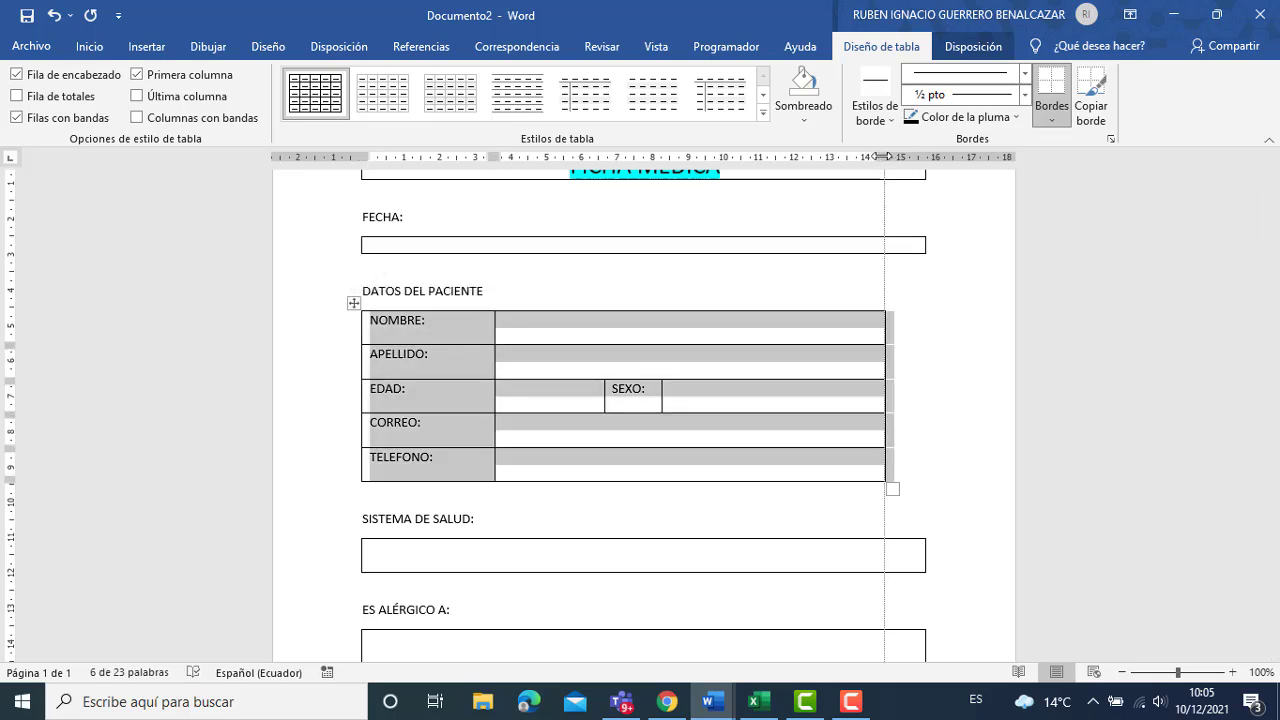
drag(877, 156, 922, 156)
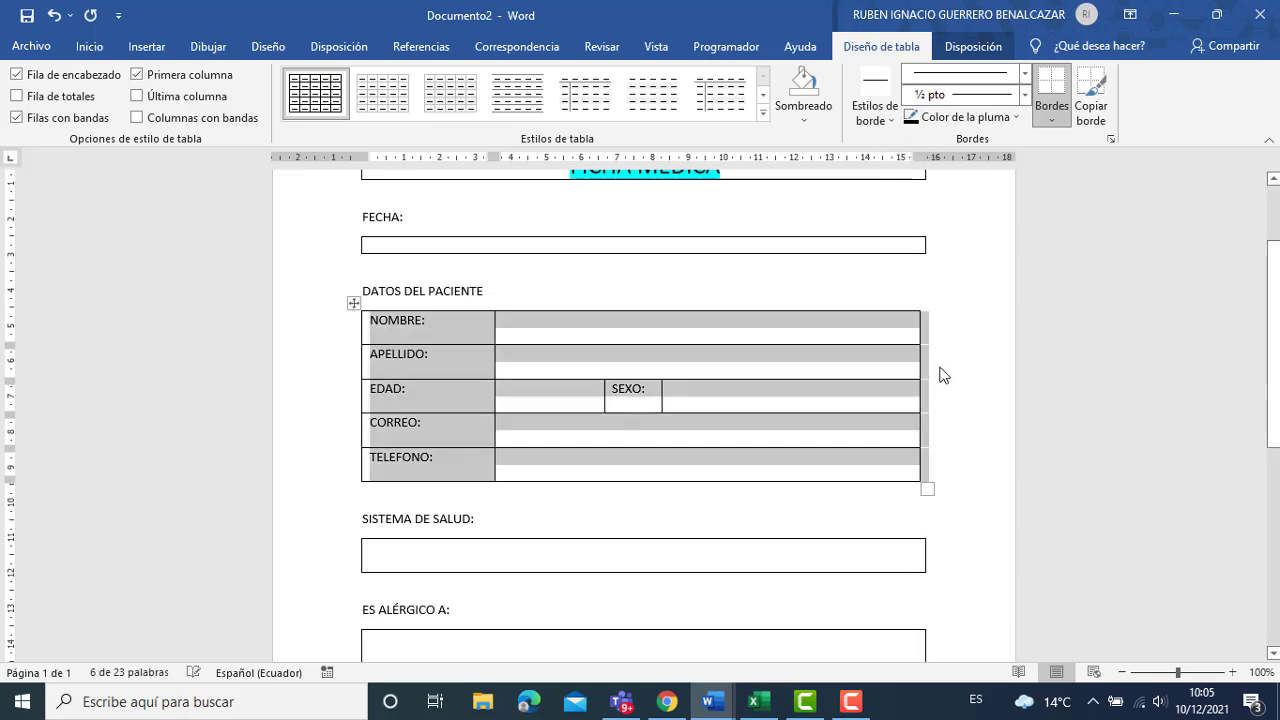
click(968, 423)
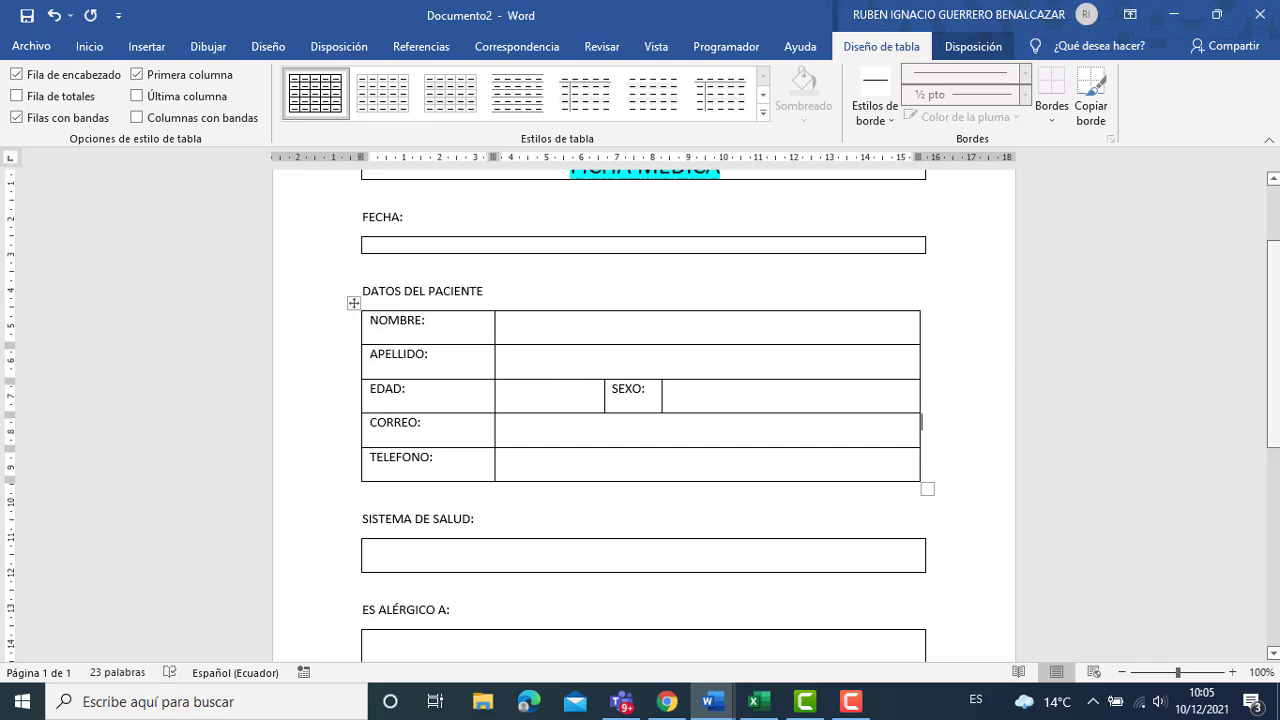
Make the box under FECHA one line taller.
drag(1274, 362, 1276, 322)
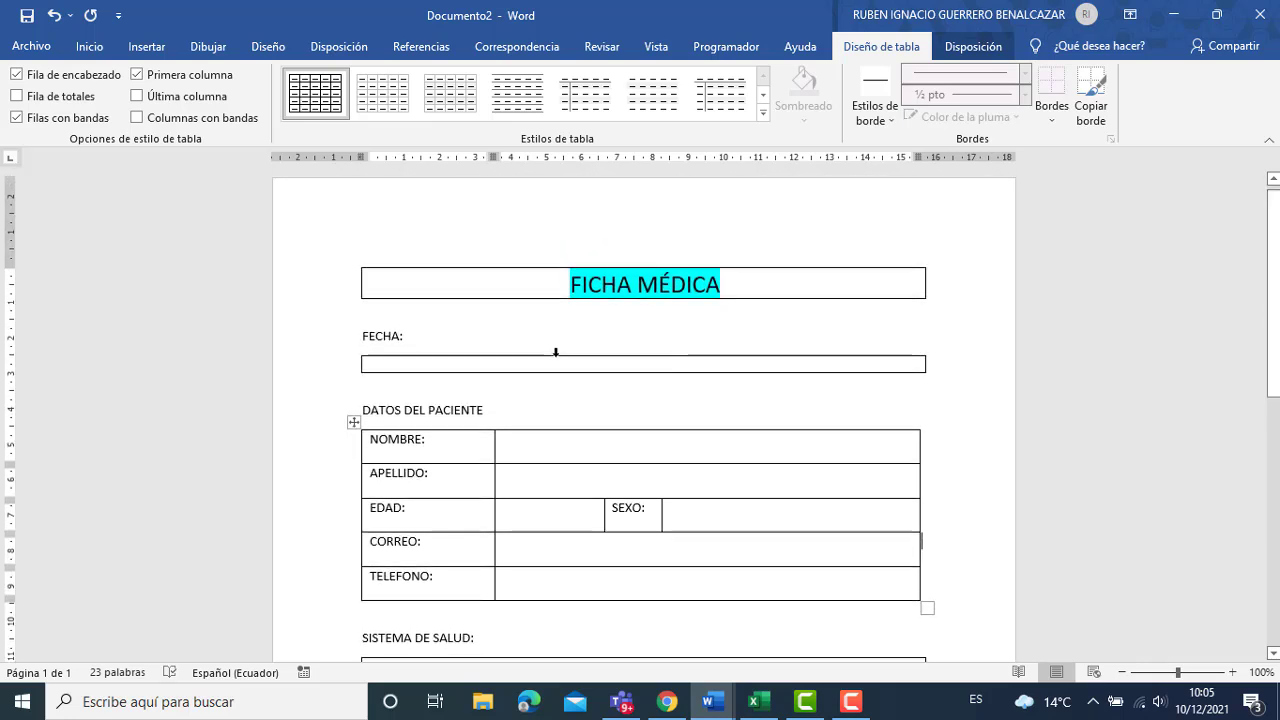
click(462, 367)
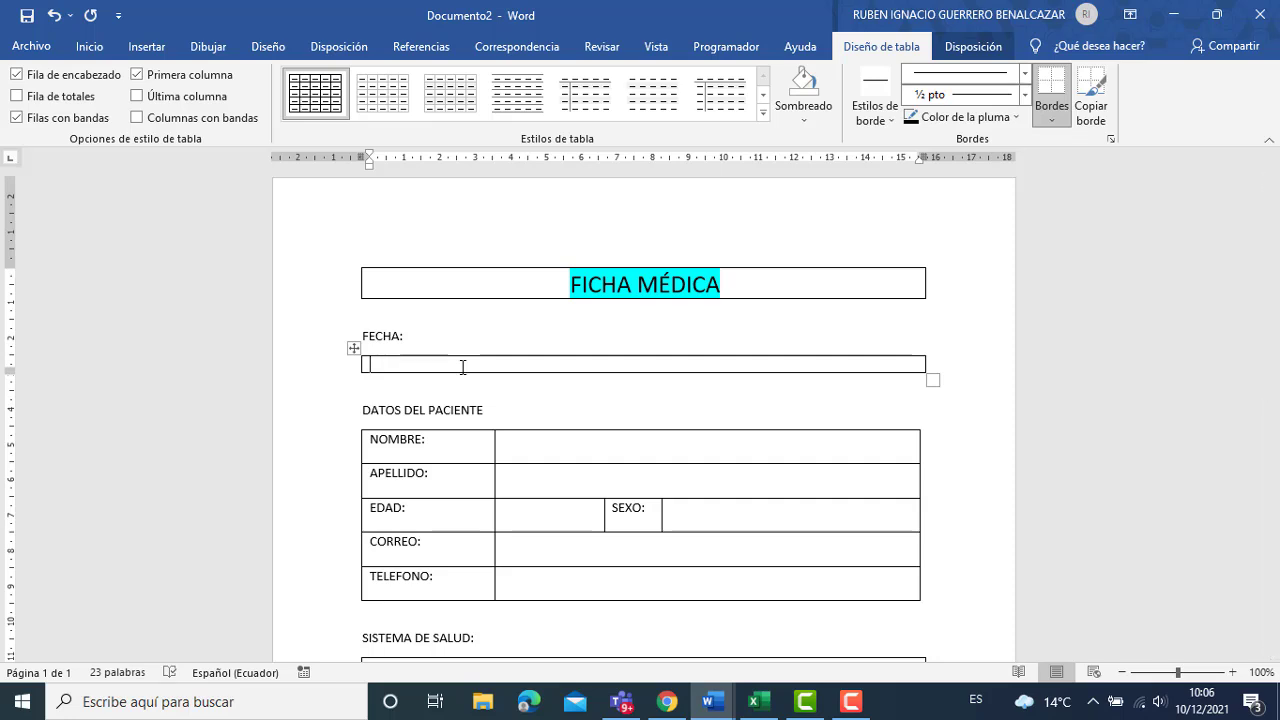
key(Return)
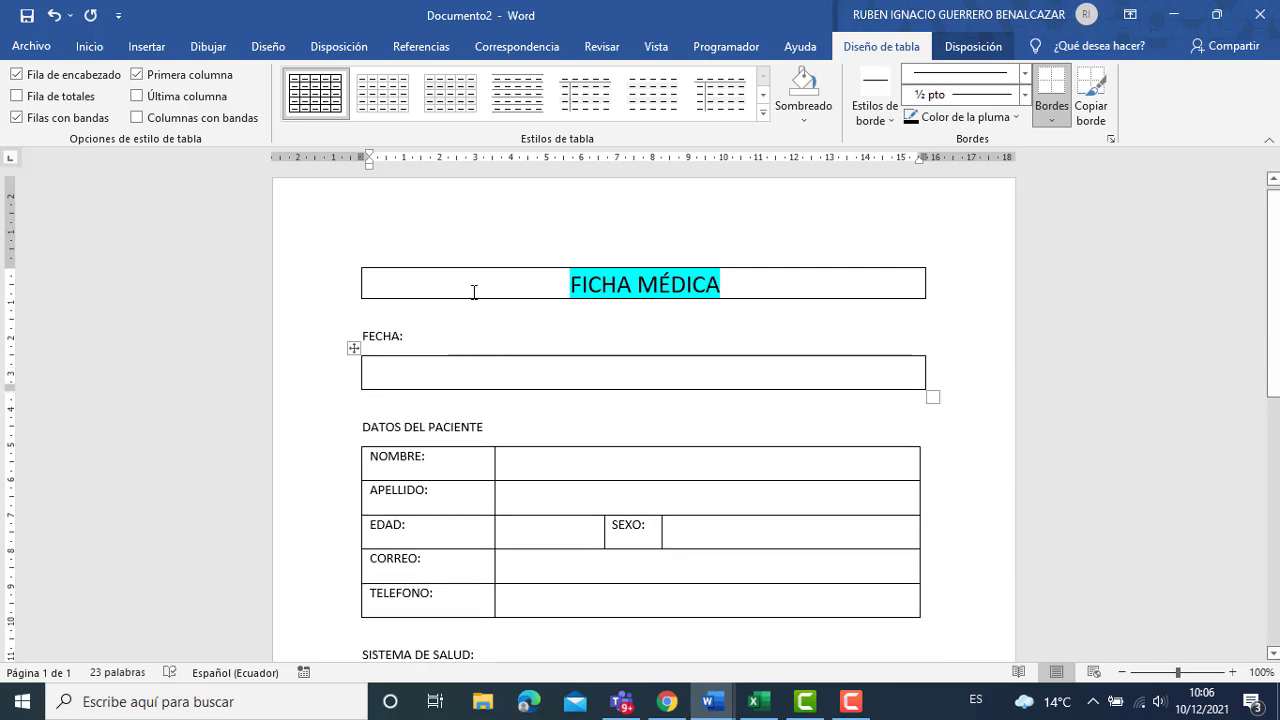
Use the existing LISTA DE PACIENTES spreadsheet in D:'s practice documents folder as merge recipients.
click(410, 48)
click(532, 46)
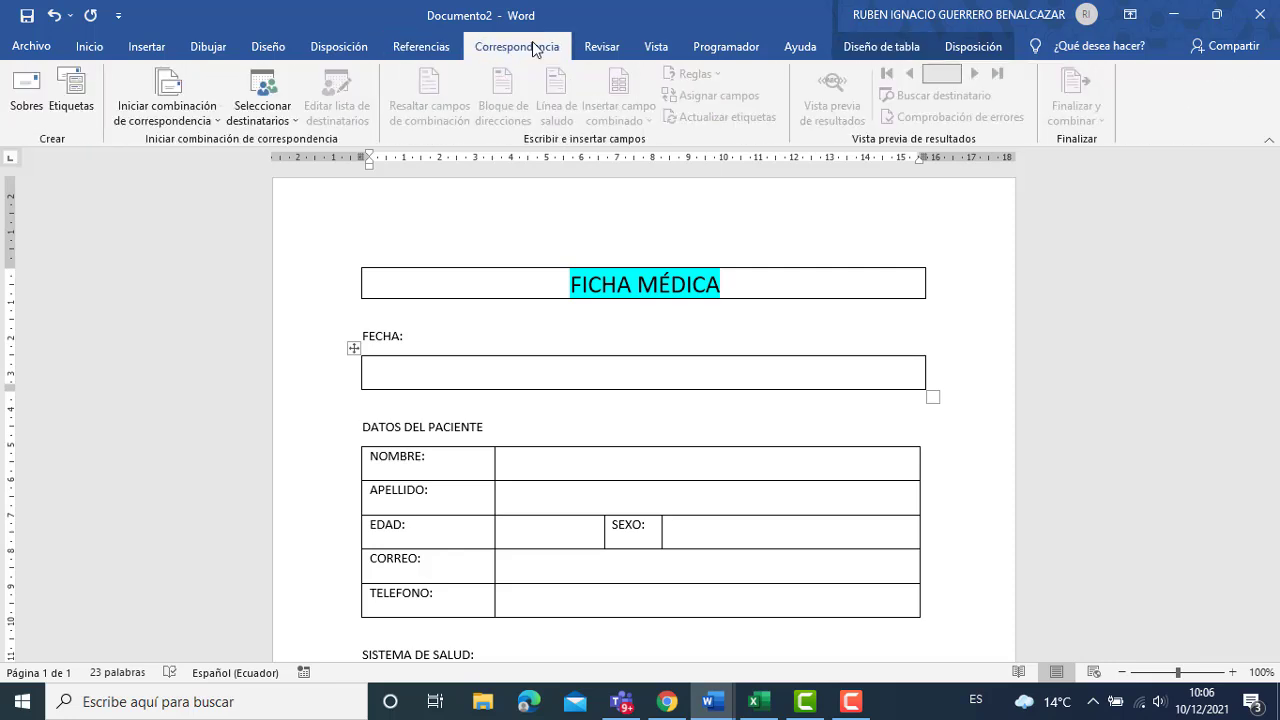
click(279, 116)
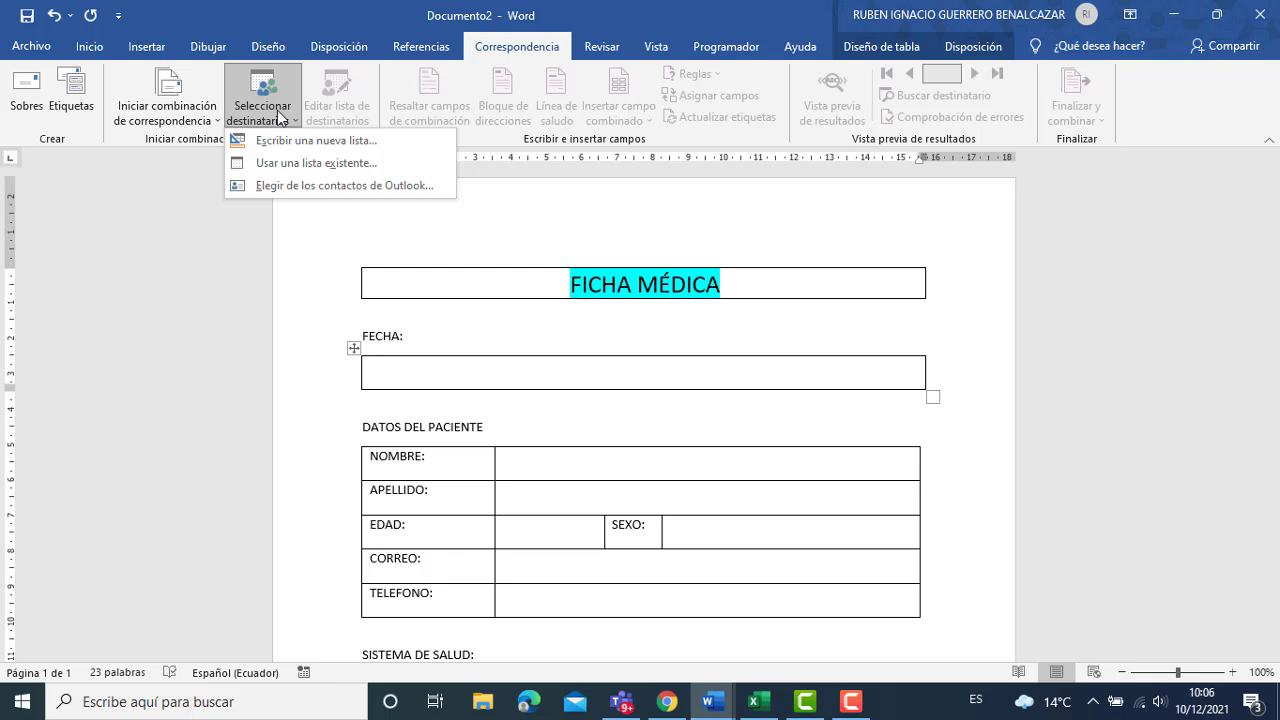
click(306, 160)
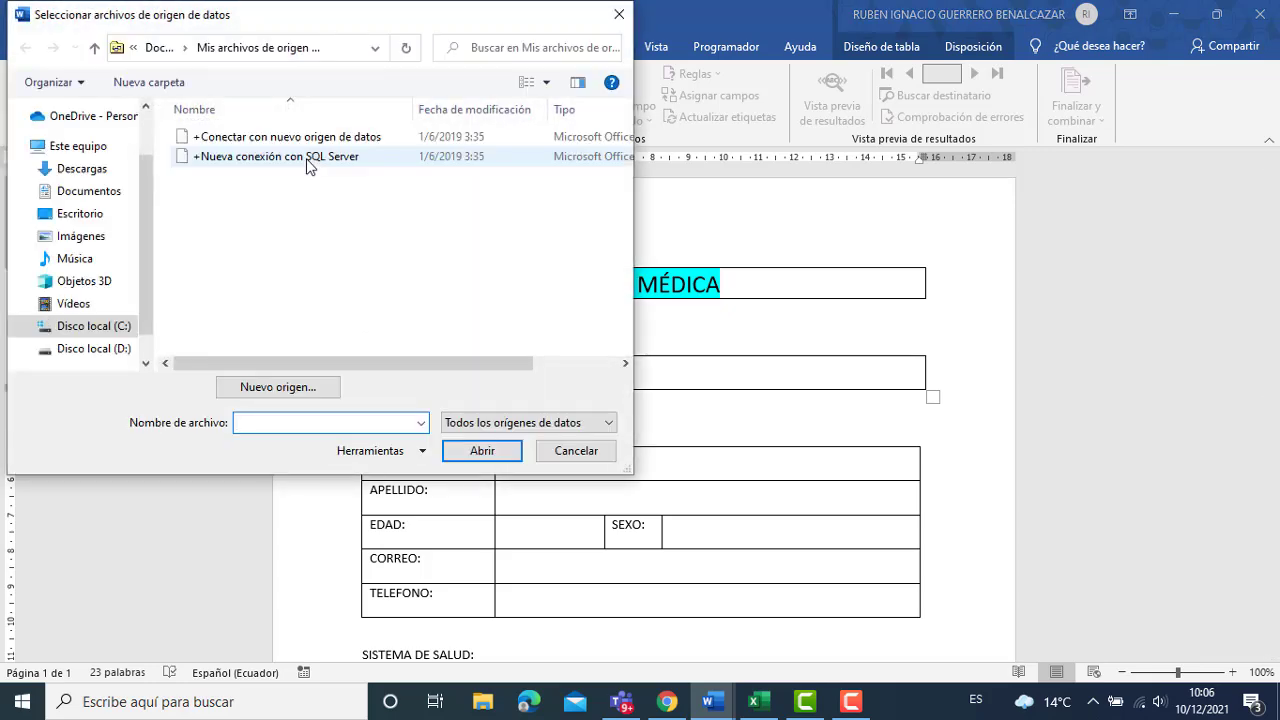
scroll(120, 300, down, 1)
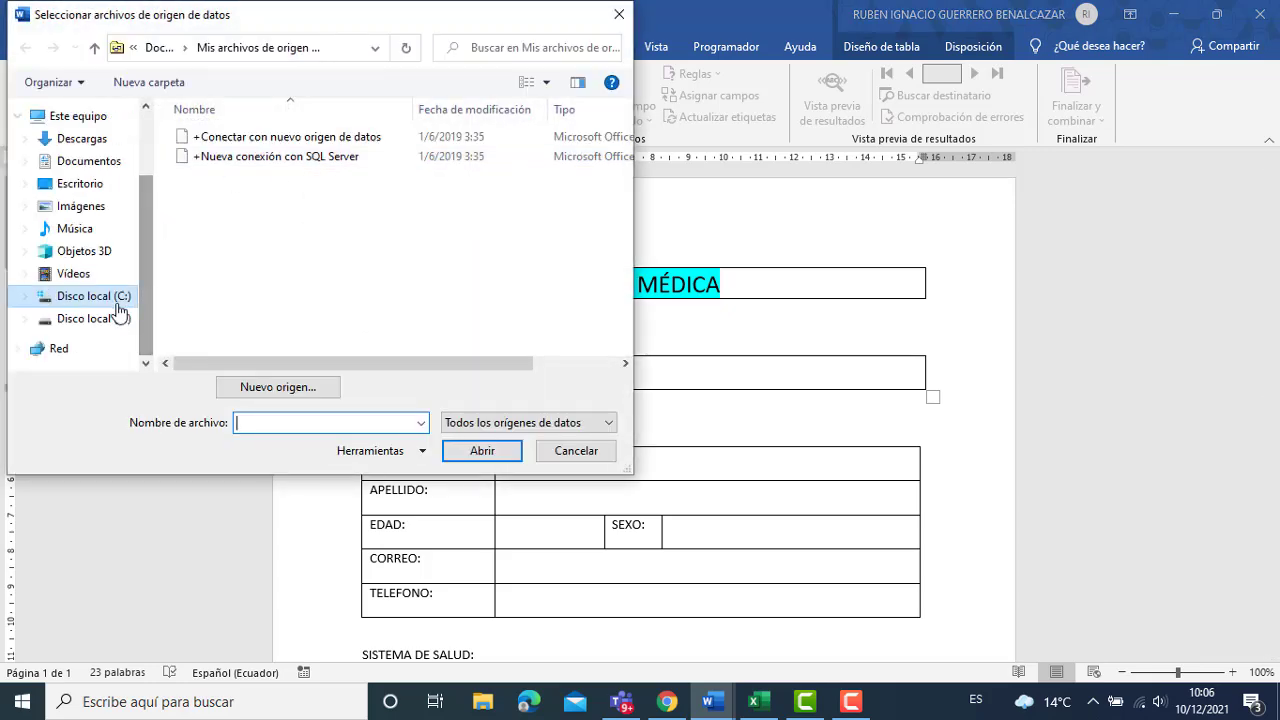
click(113, 319)
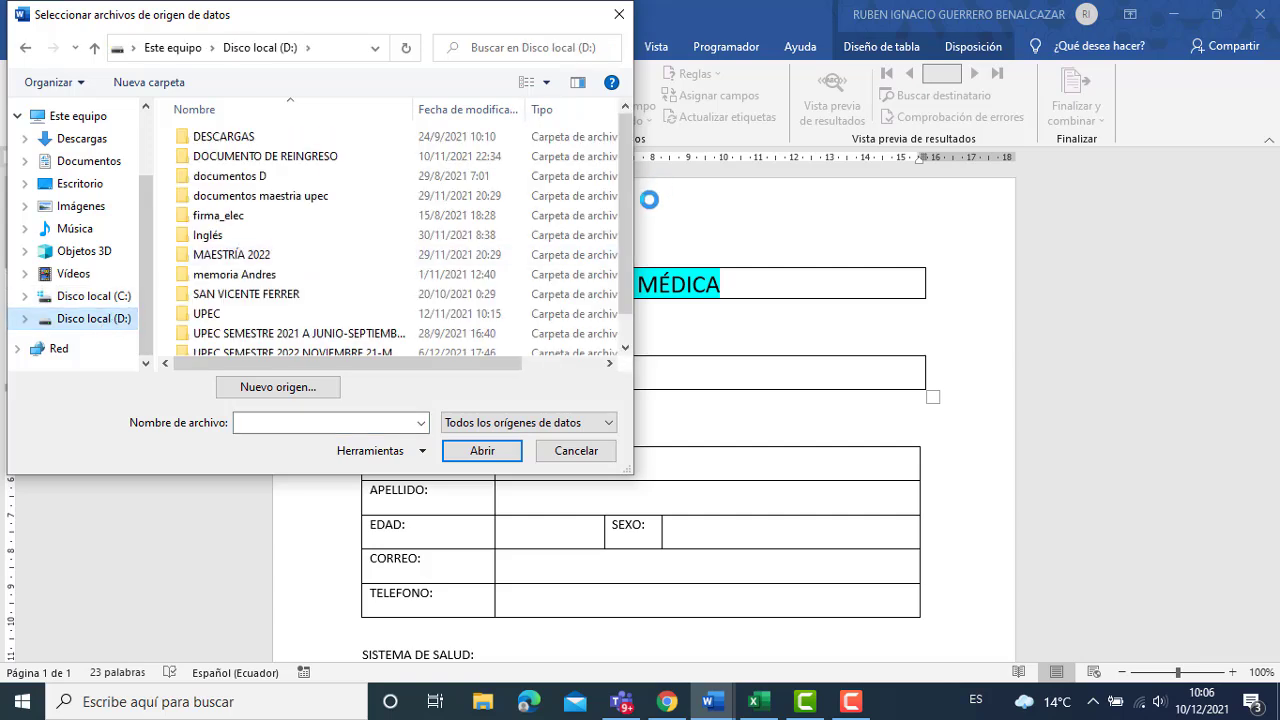
scroll(624, 224, down, 1)
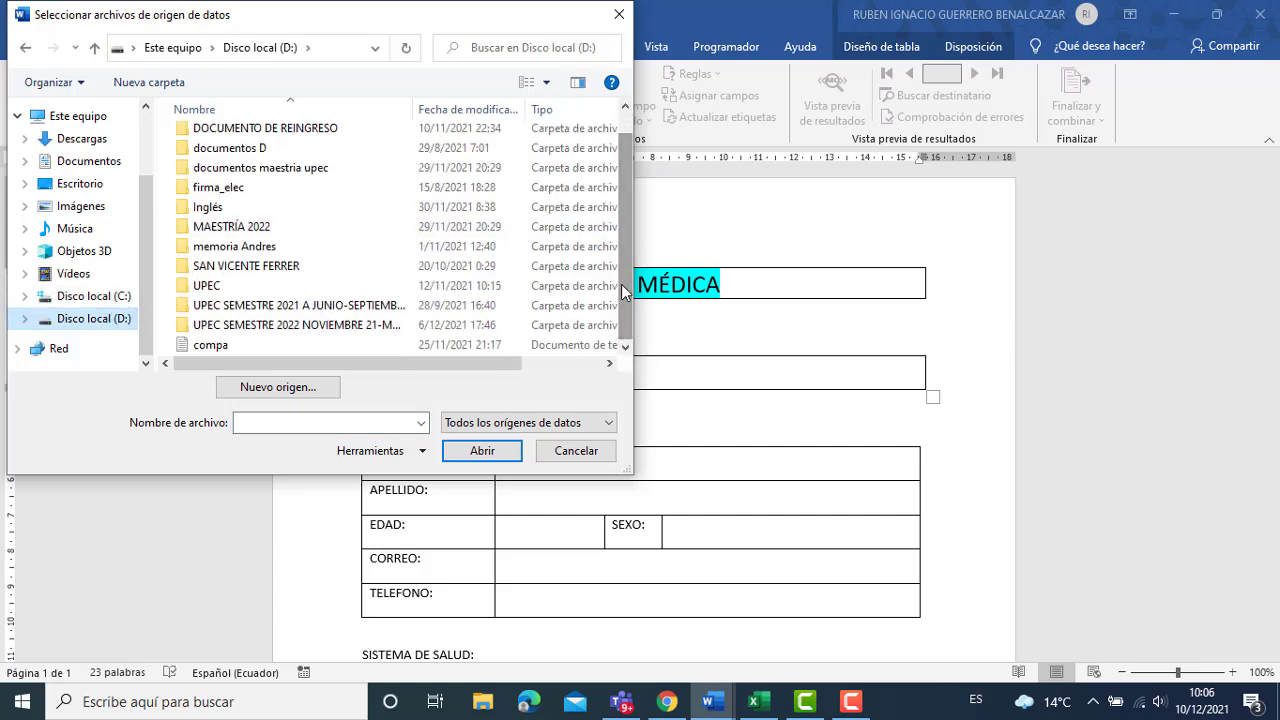
double_click(267, 326)
double_click(281, 256)
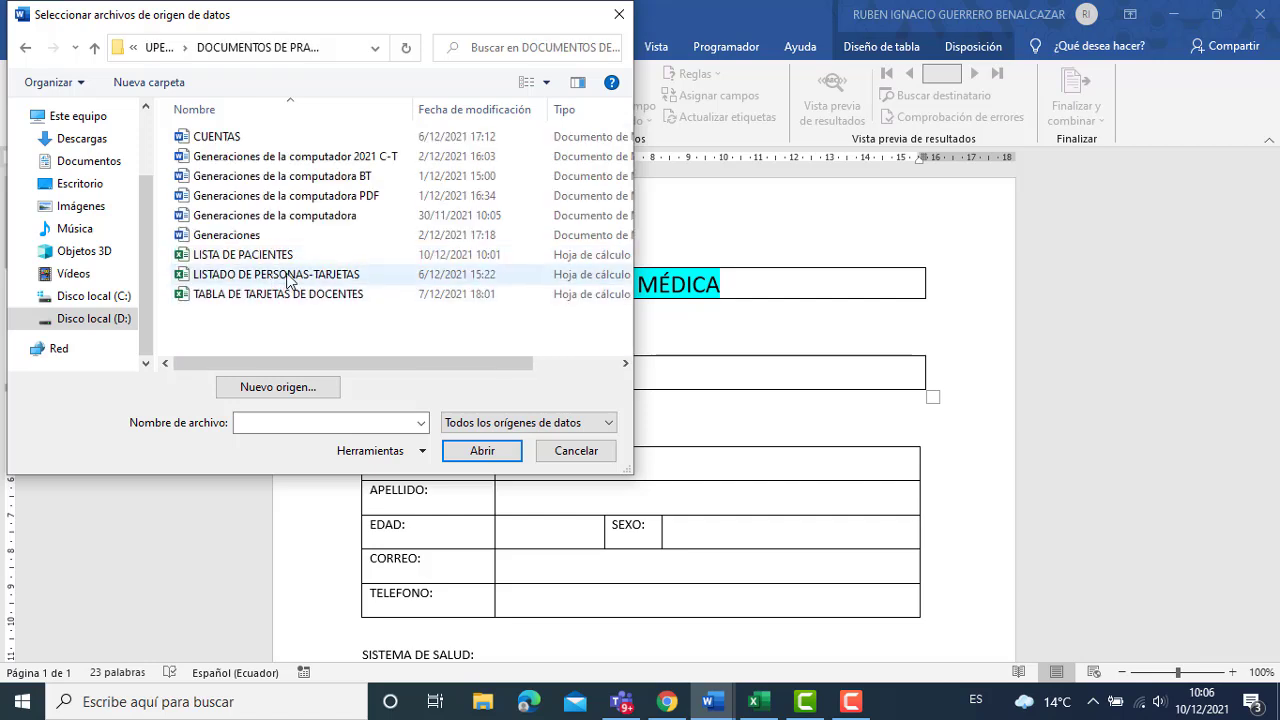
click(270, 257)
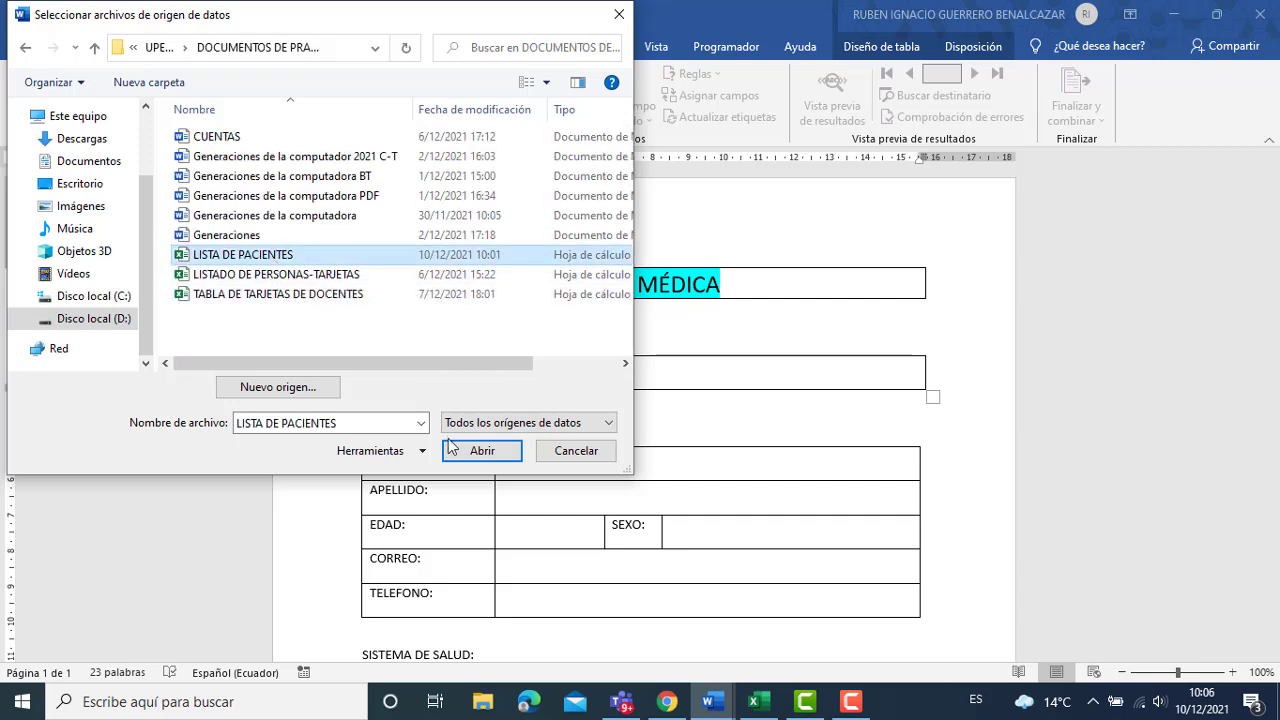
click(478, 451)
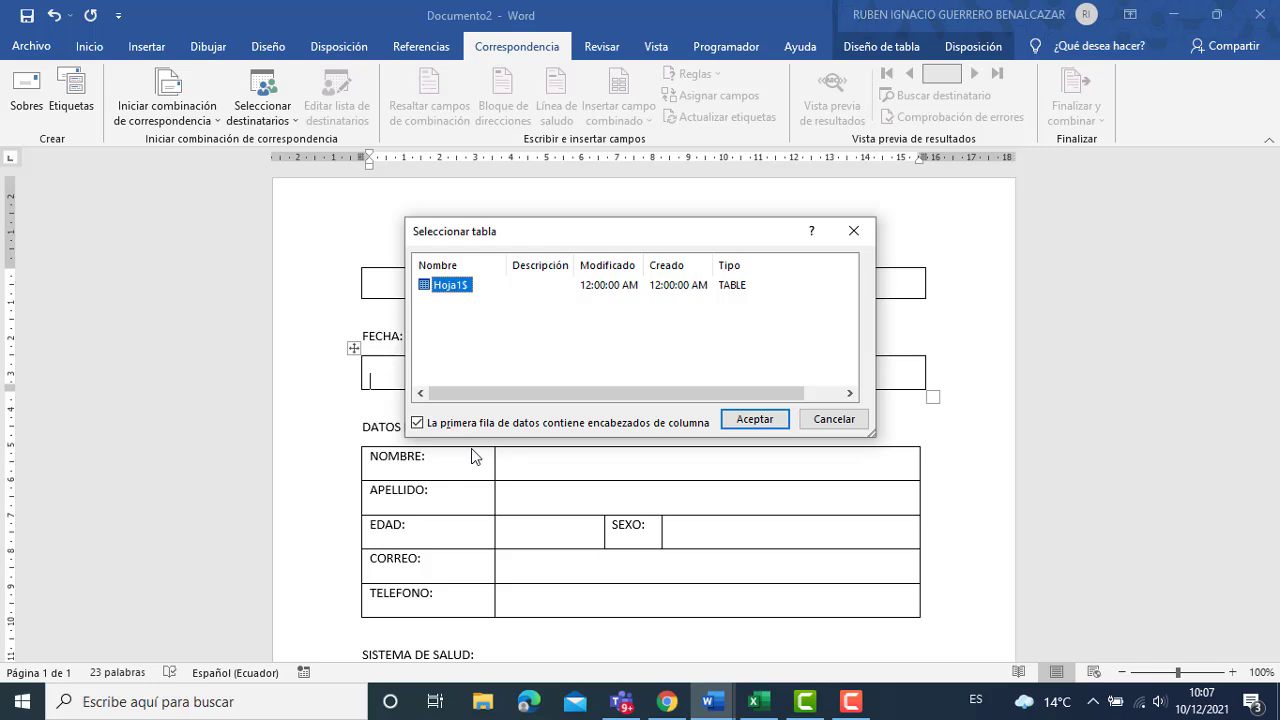
Check the patient spreadsheet in Excel, then accept Hoja1$ with first-row column headers.
click(755, 701)
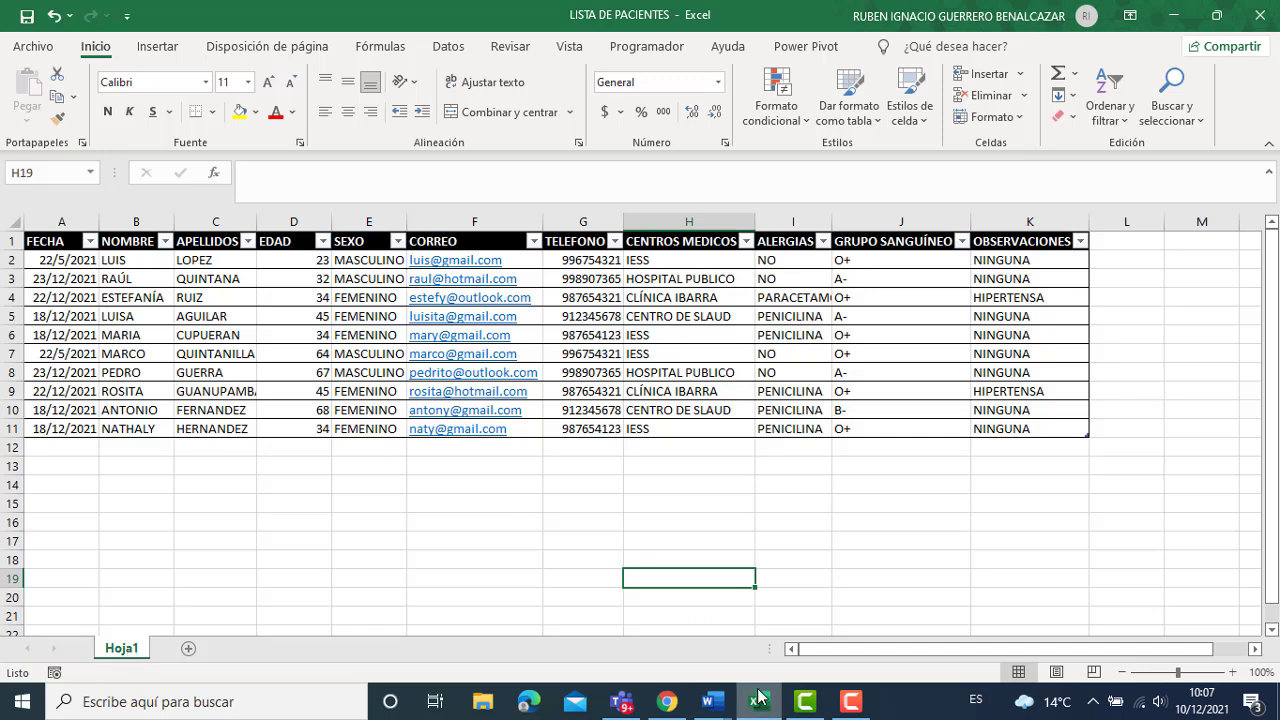
mouse_move(710, 701)
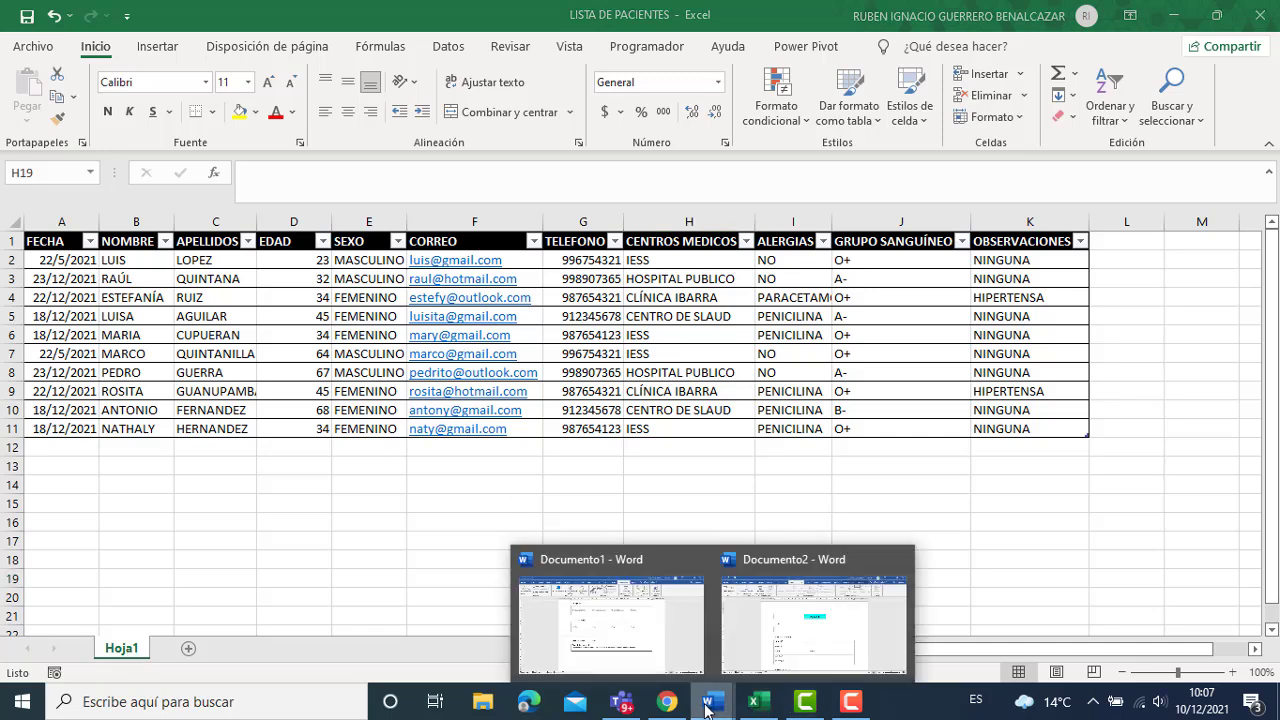
click(758, 660)
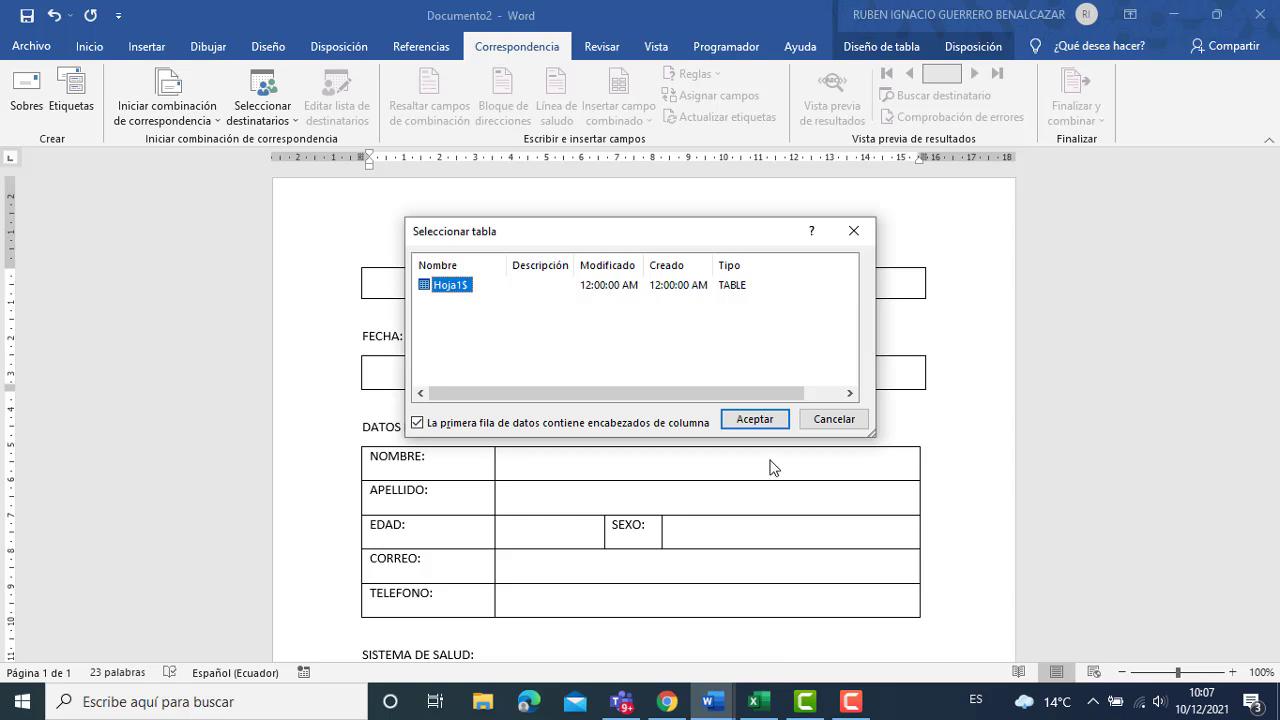
click(755, 420)
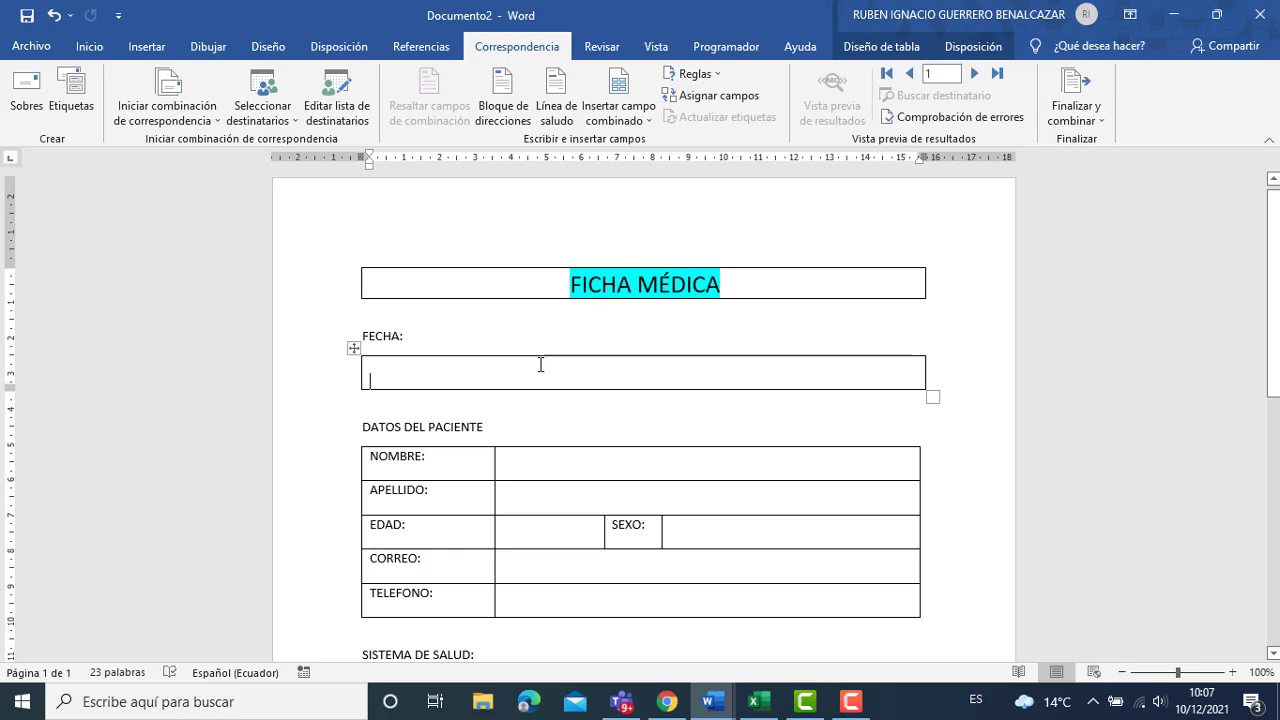
Insert the FECHA, NOMBRE and APELLIDOS merge fields into their form boxes.
click(616, 119)
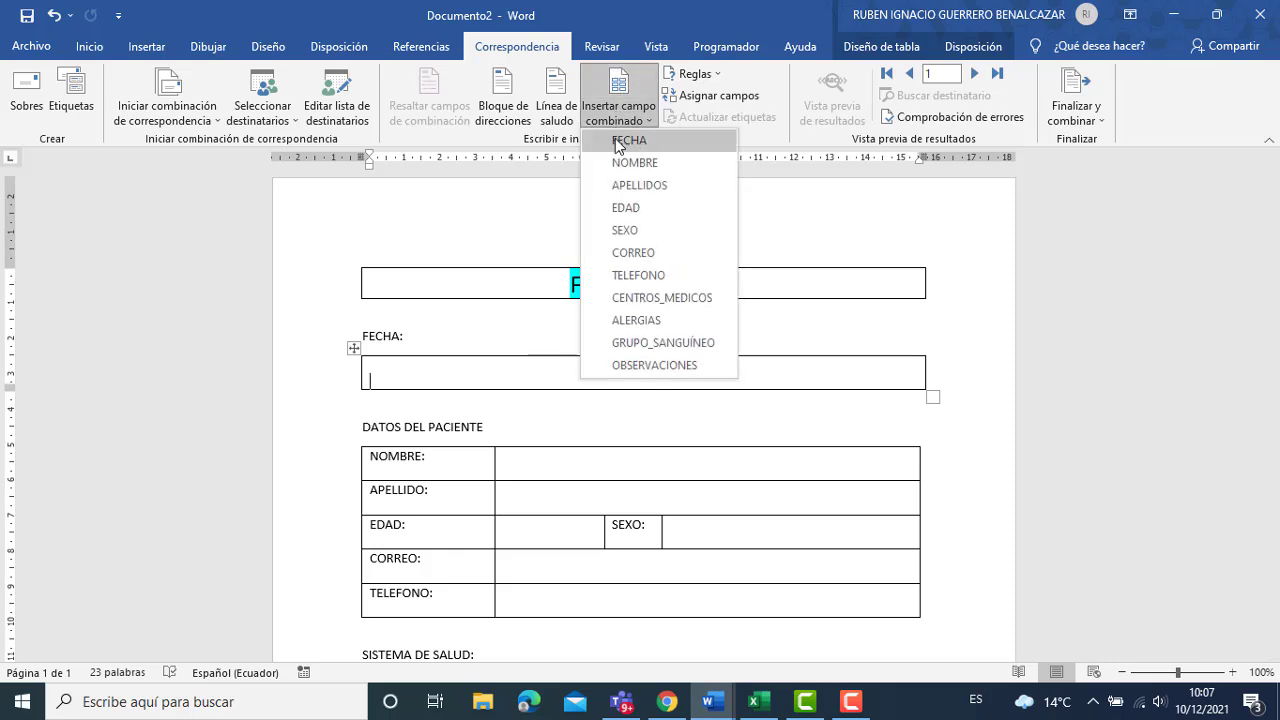
click(616, 140)
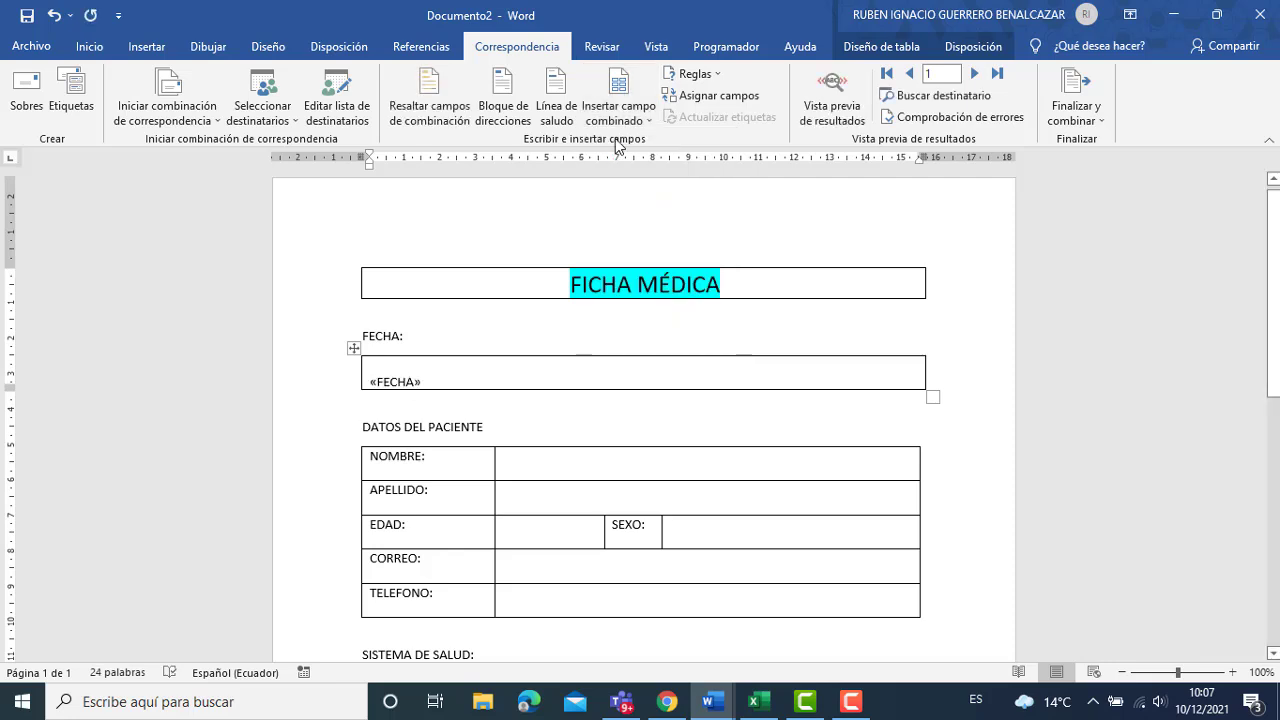
click(528, 470)
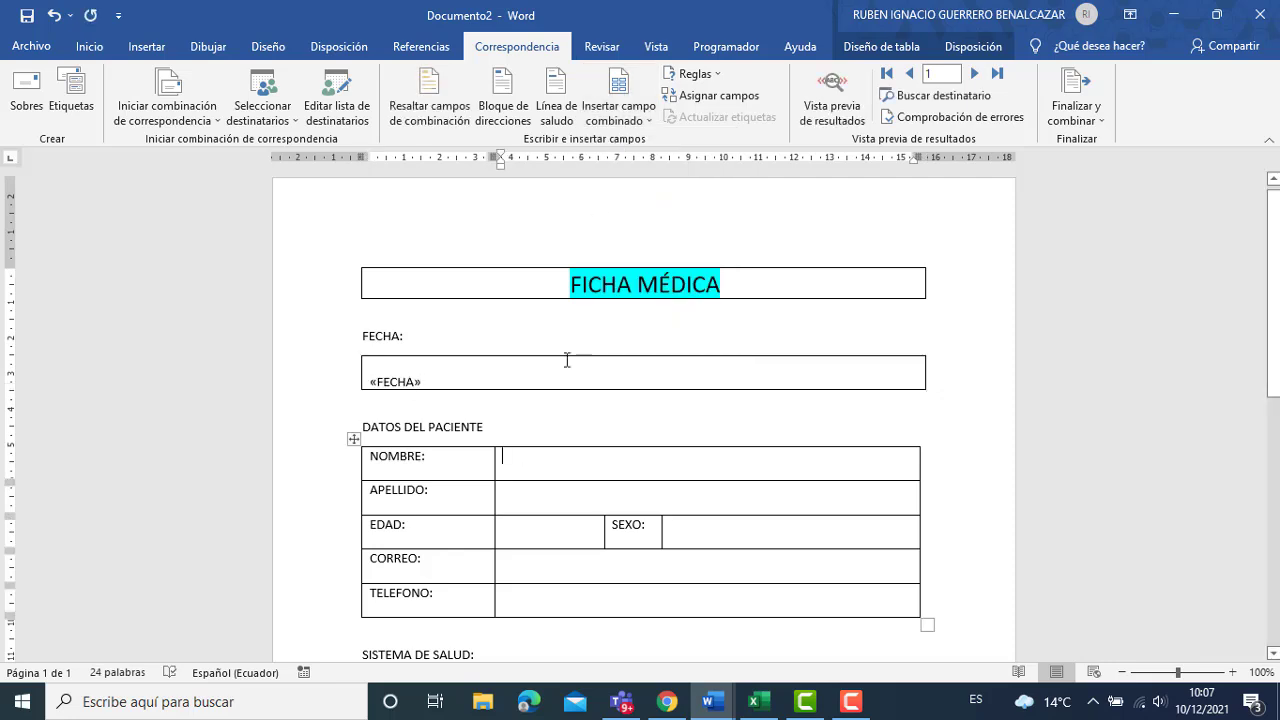
click(616, 120)
click(628, 164)
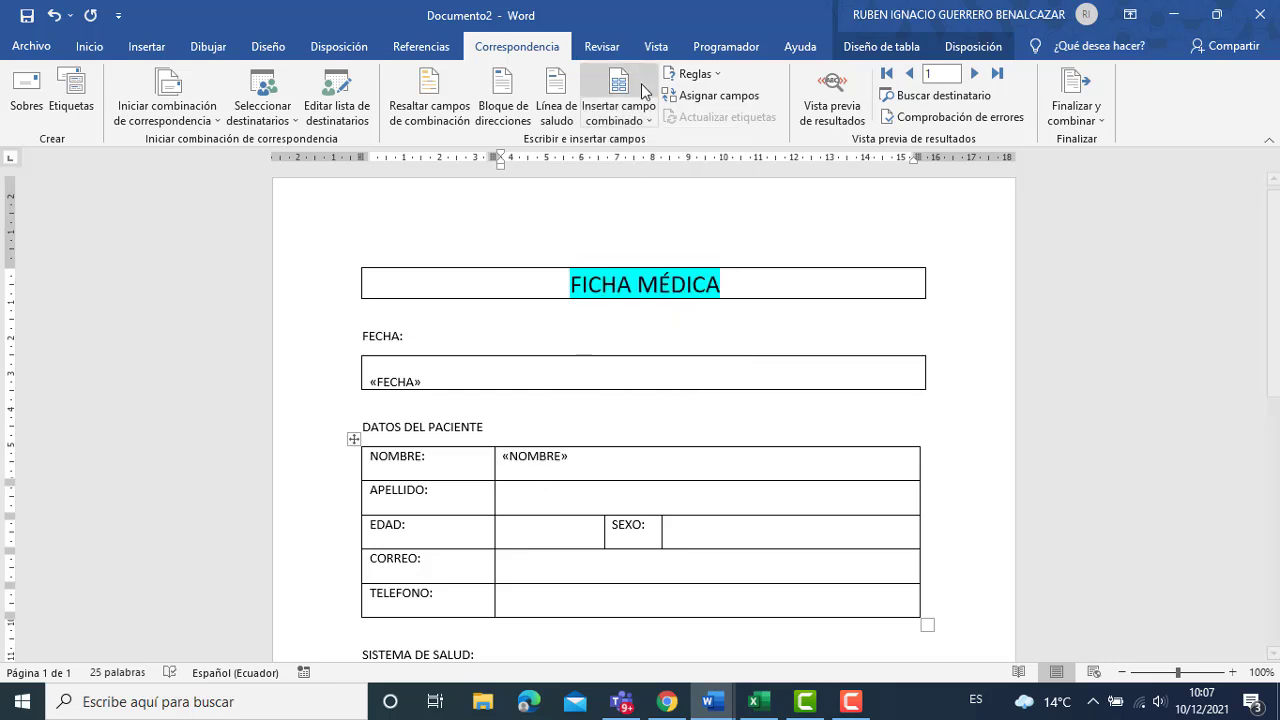
click(614, 120)
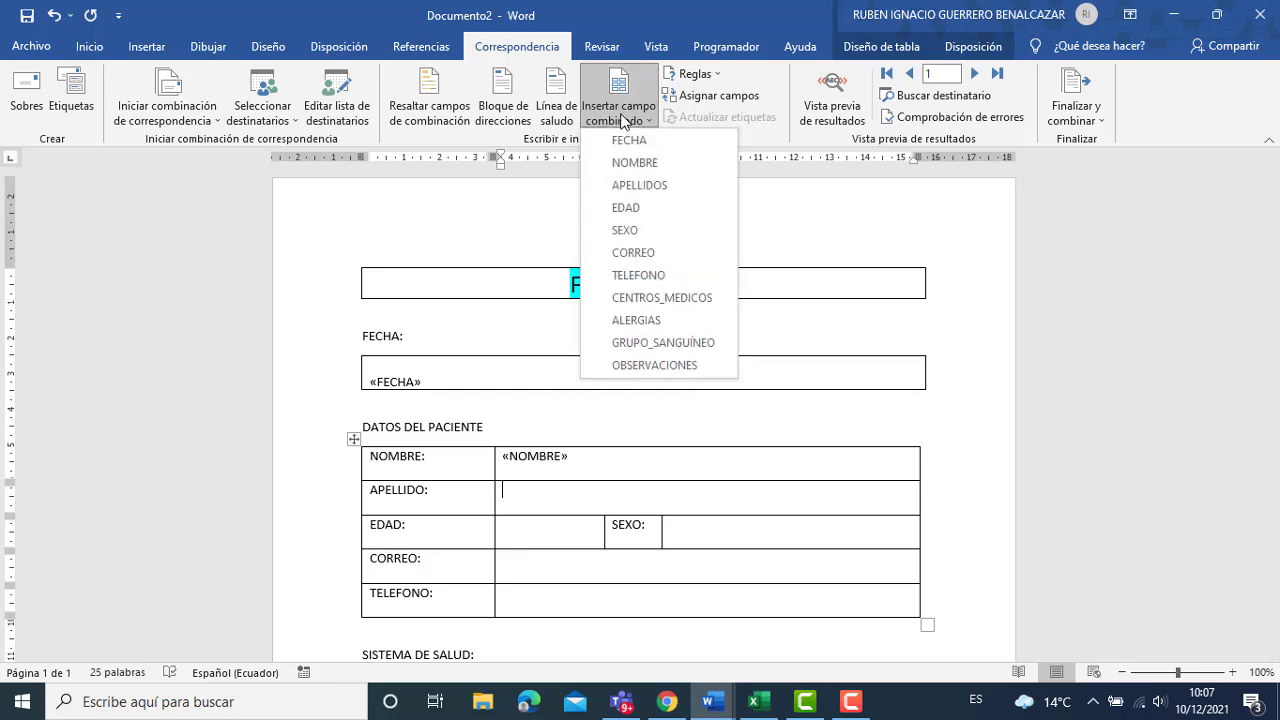
click(632, 185)
Insert the EDAD, SEXO, CORREO and TELEFONO merge fields into their value cells.
click(544, 538)
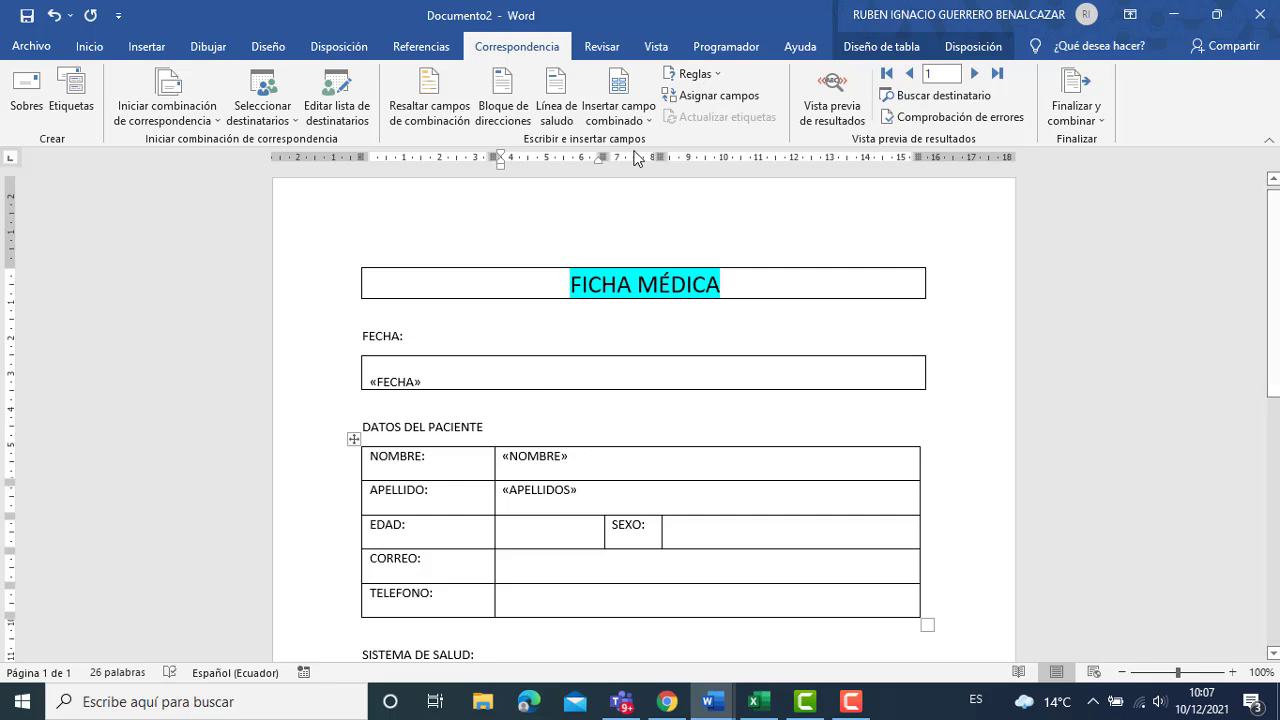
click(620, 112)
click(626, 208)
click(741, 528)
click(618, 112)
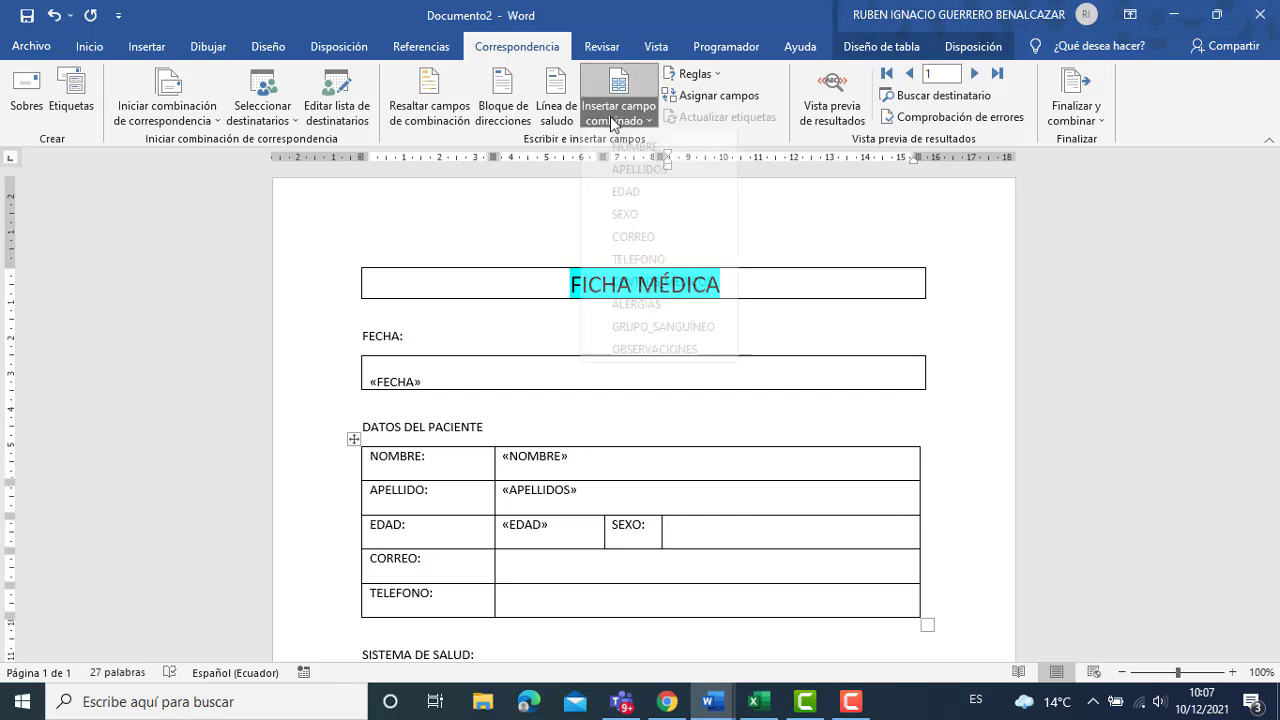
click(637, 233)
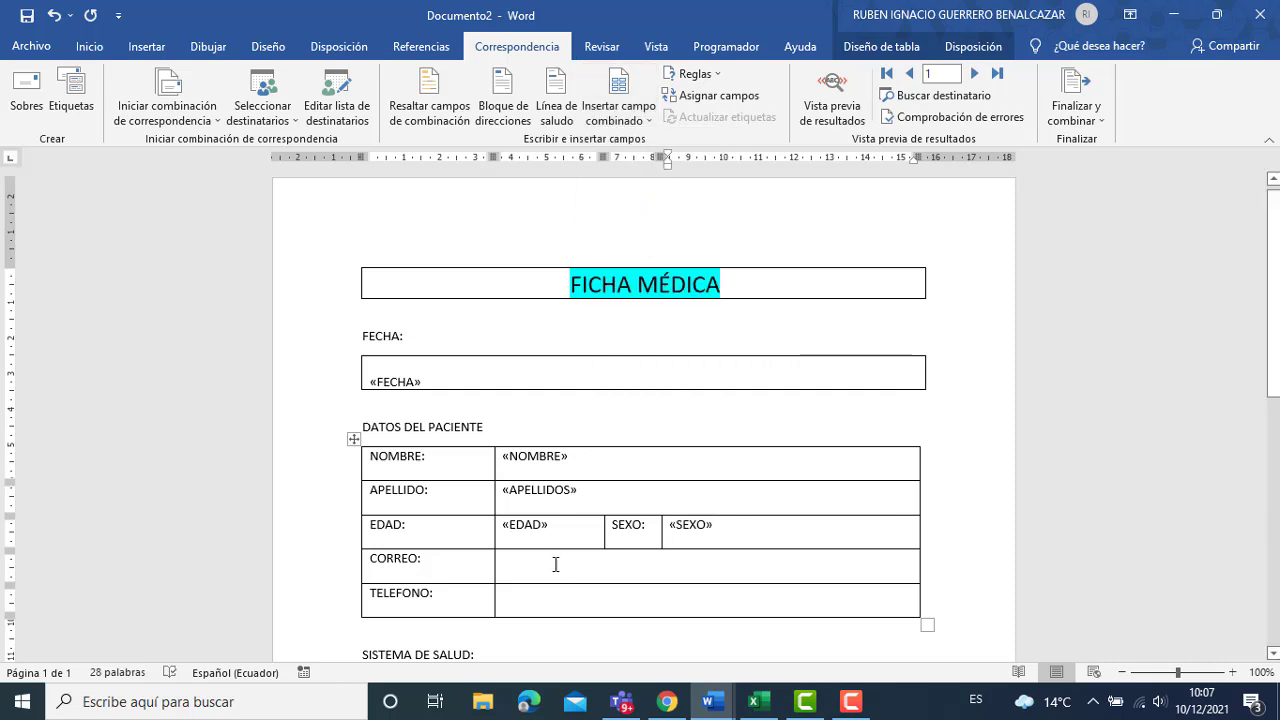
click(555, 565)
click(618, 112)
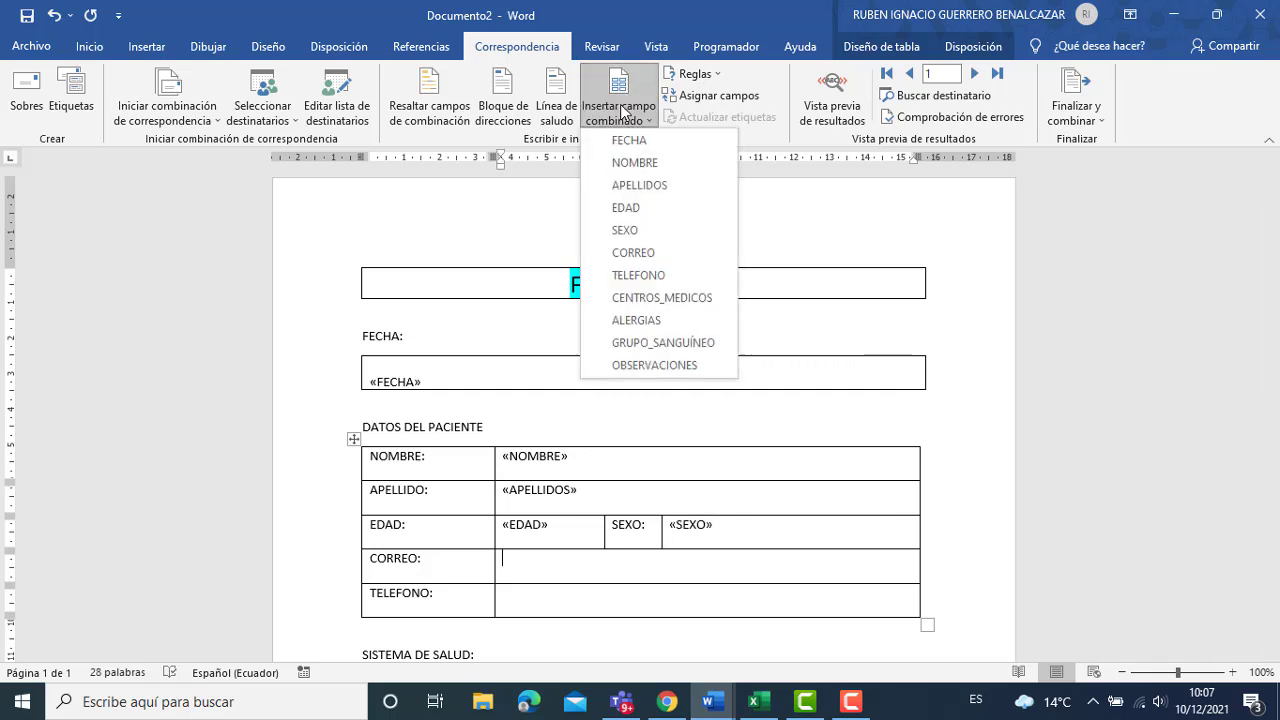
click(622, 253)
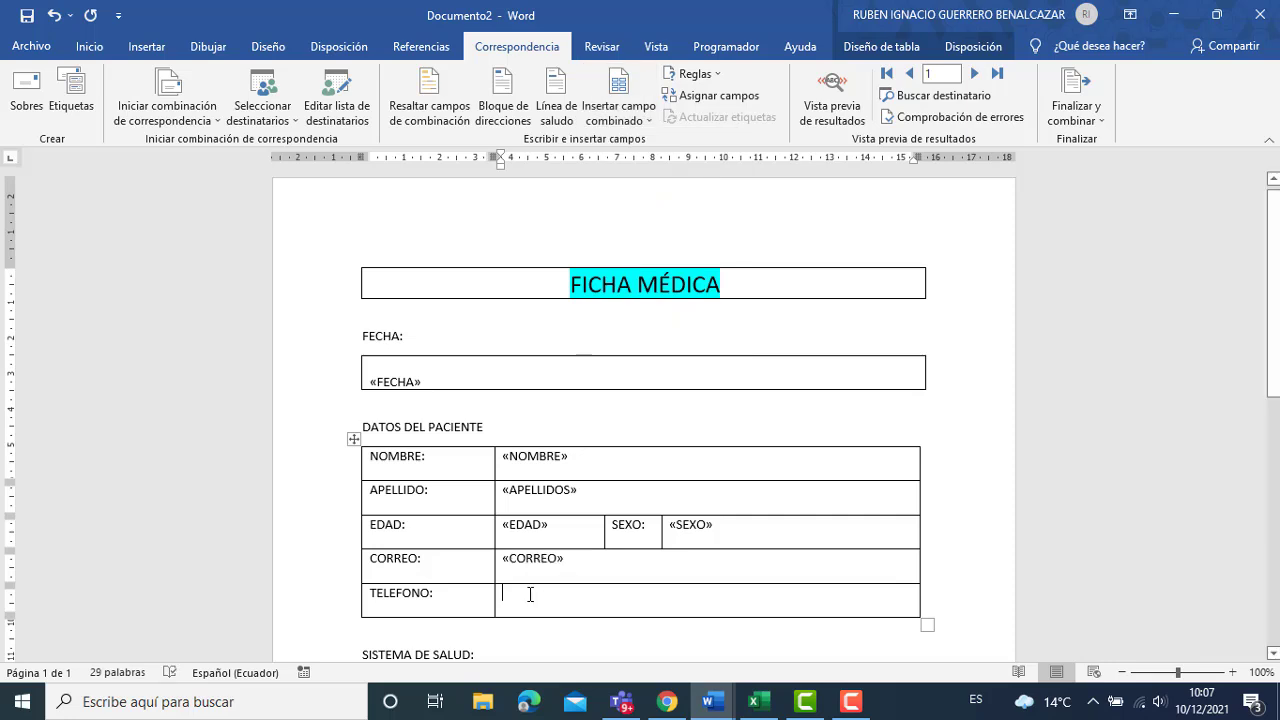
click(618, 112)
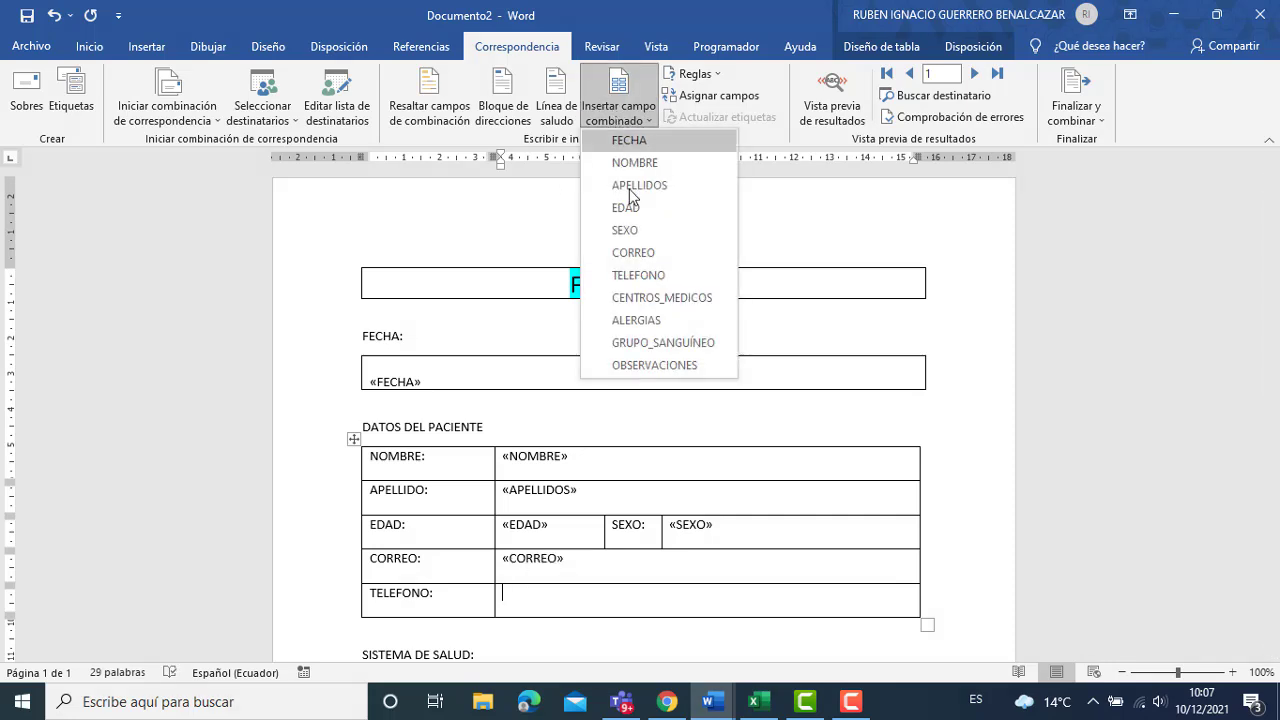
click(630, 276)
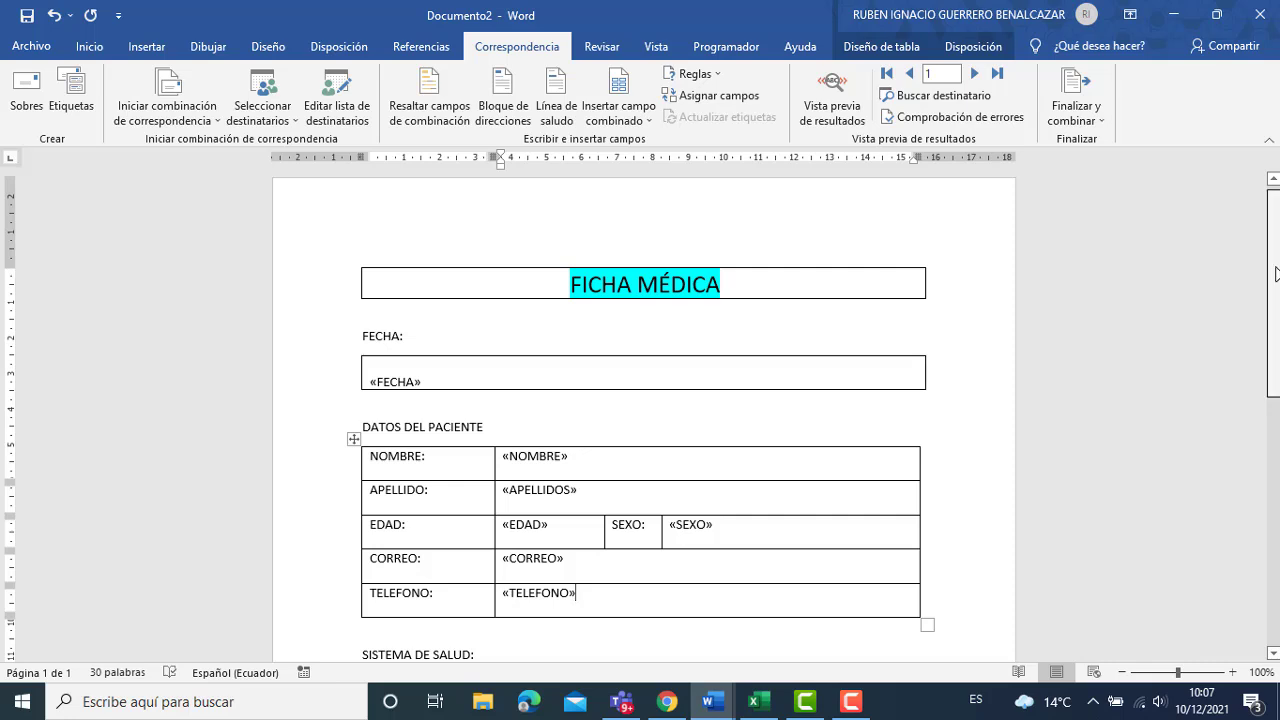
scroll(1275, 272, down, 3)
Insert CENTROS_MEDICOS into the SISTEMA DE SALUD box and ALERGIAS into the allergy box.
click(646, 526)
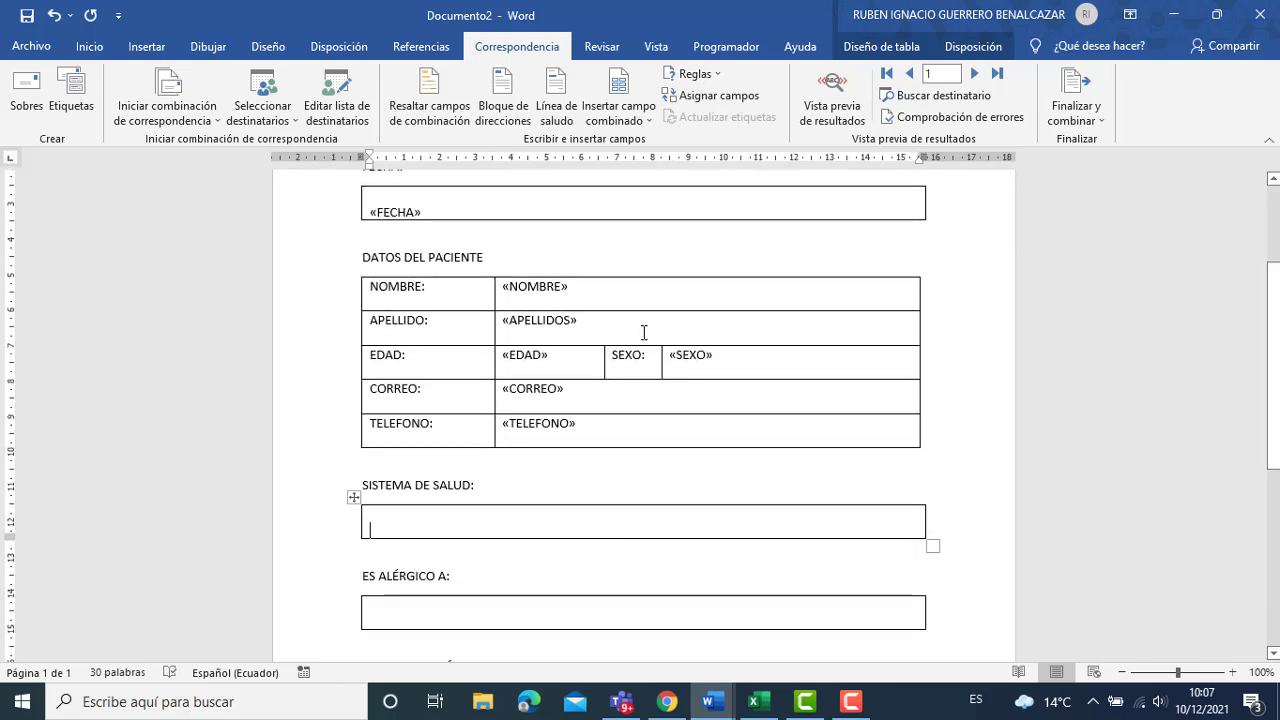
click(627, 112)
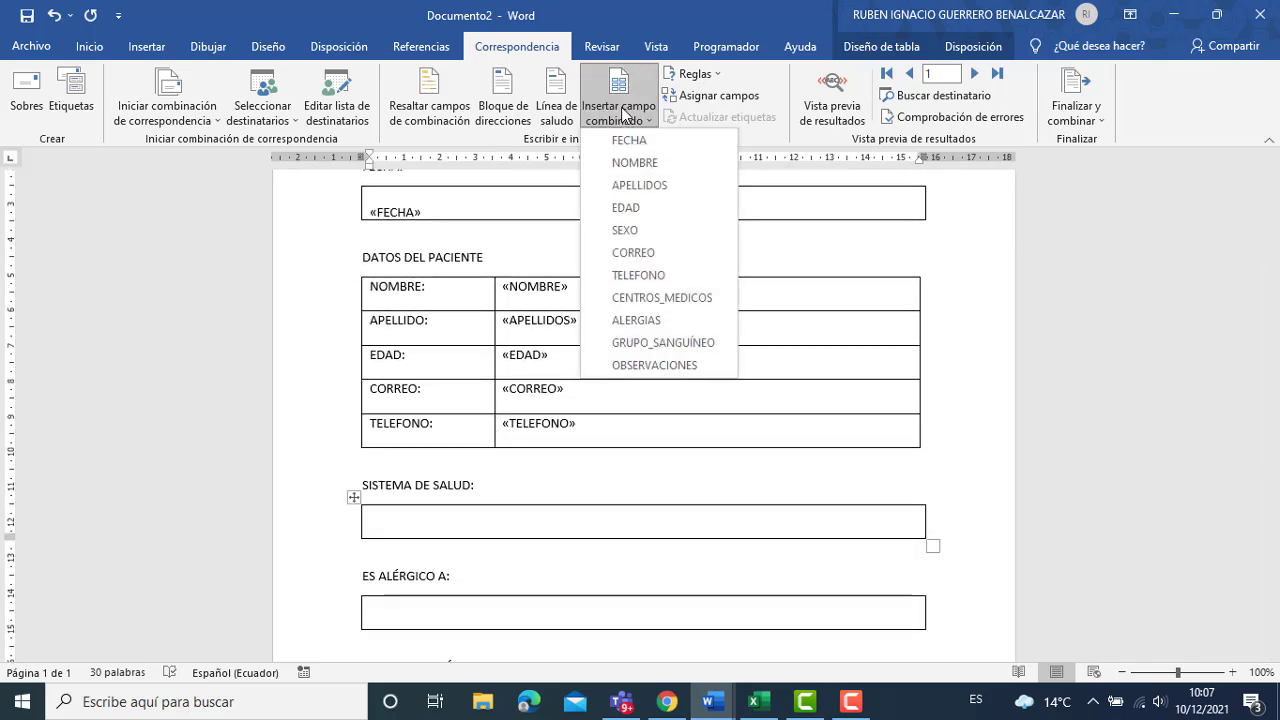
click(623, 297)
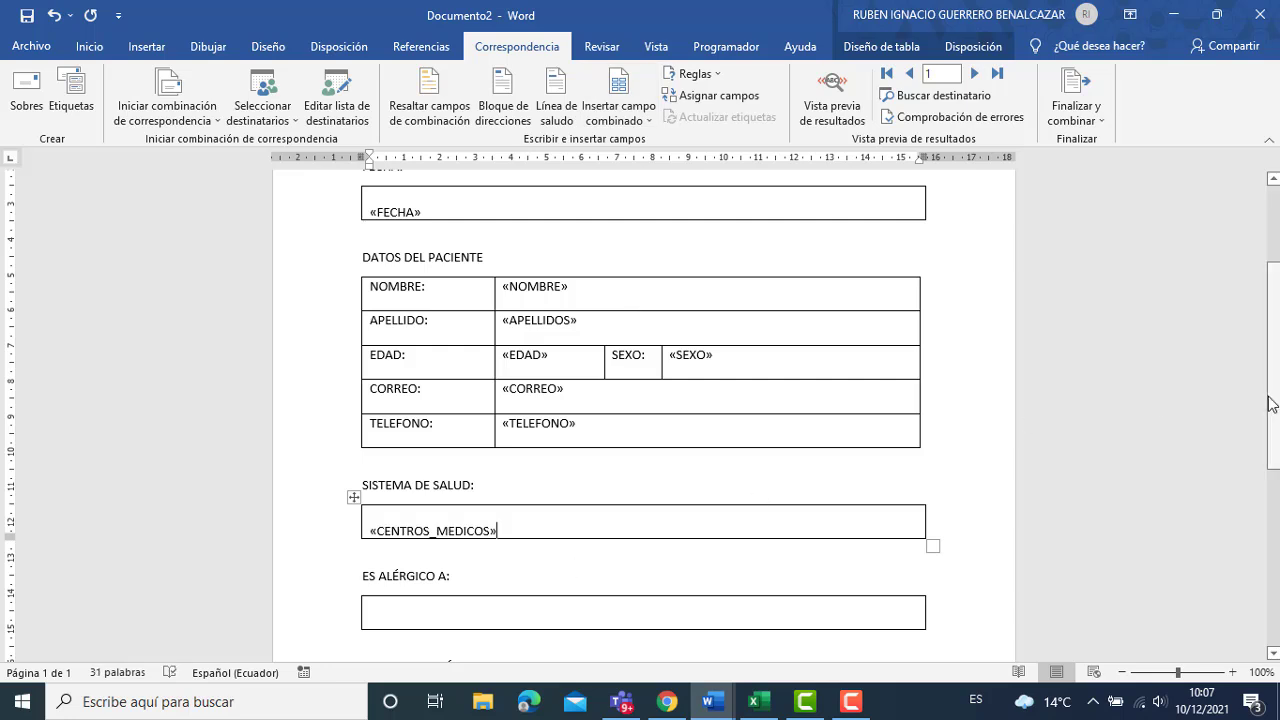
scroll(612, 484, down, 3)
click(571, 483)
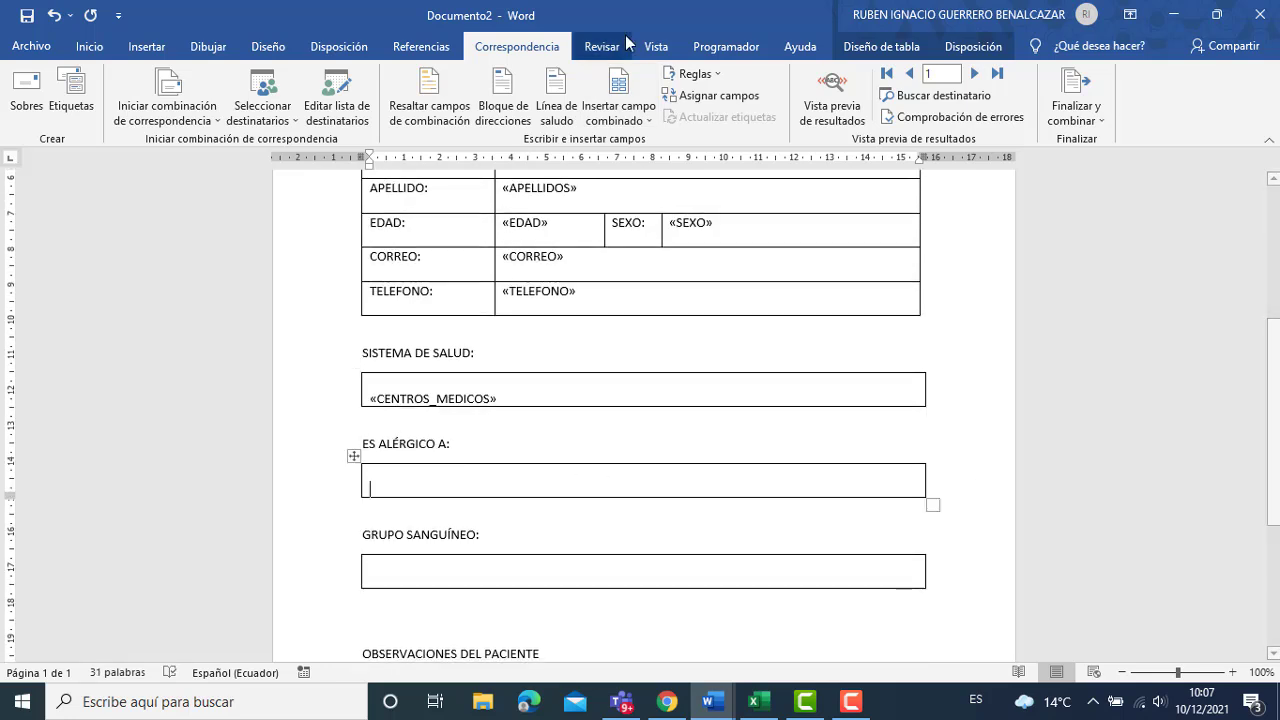
click(620, 113)
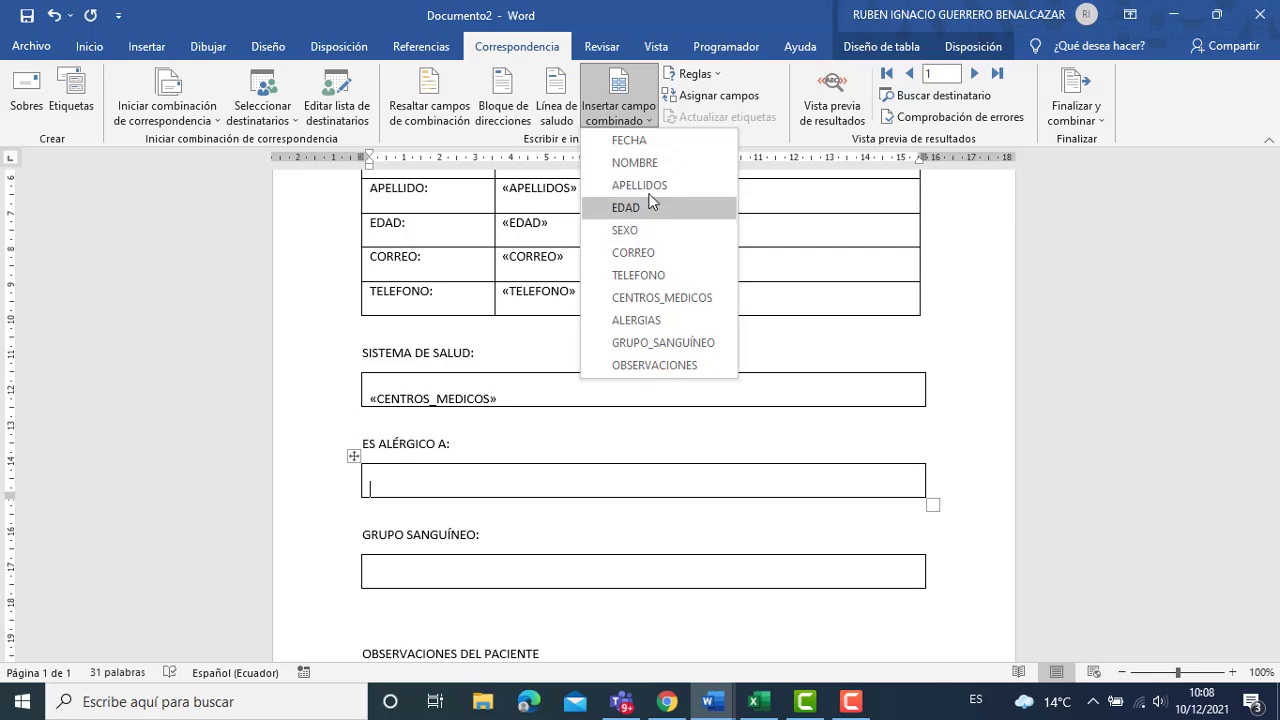
click(644, 321)
Insert GRUPO_SANGUÍNEO into the blood group box and OBSERVACIONES into the observations box.
click(500, 580)
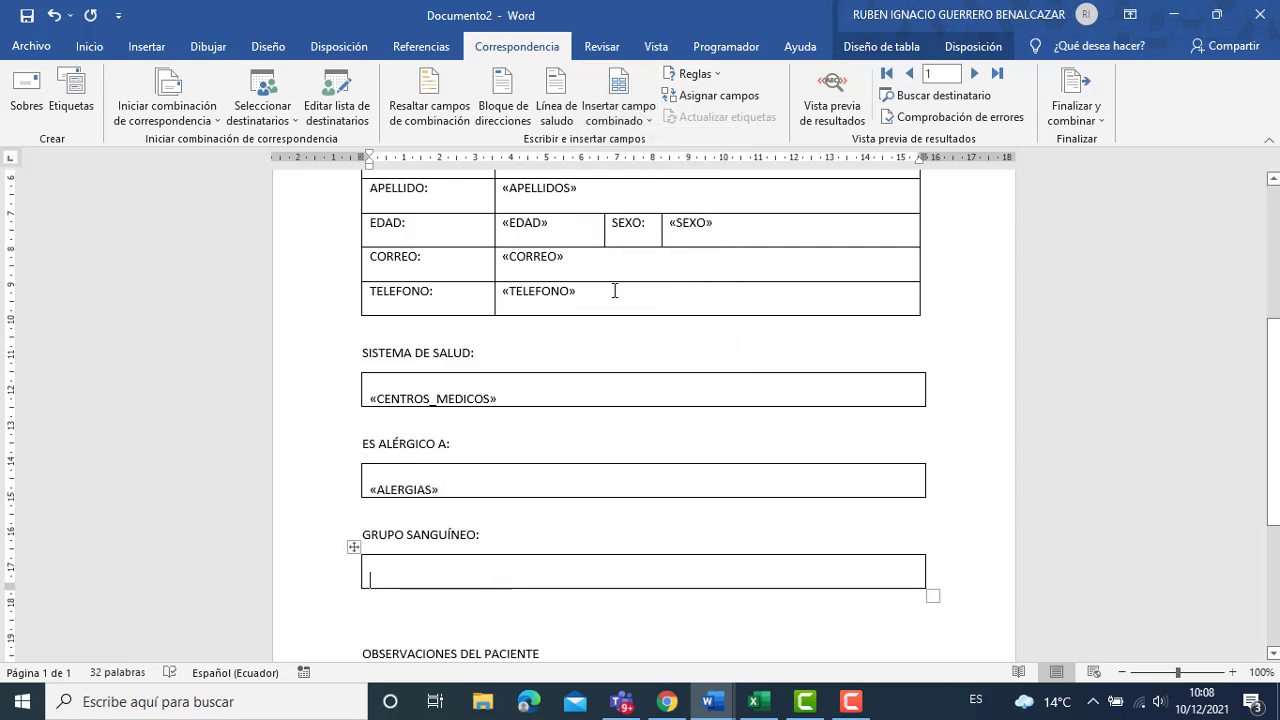
click(616, 118)
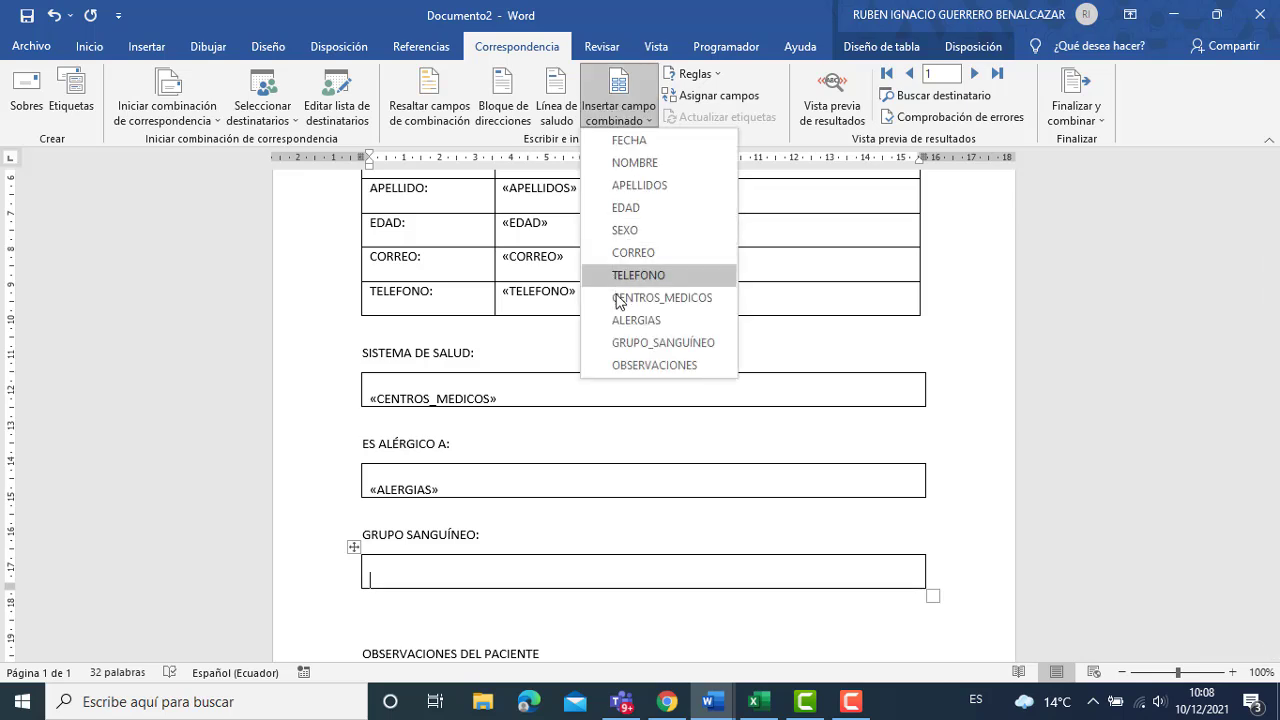
click(624, 342)
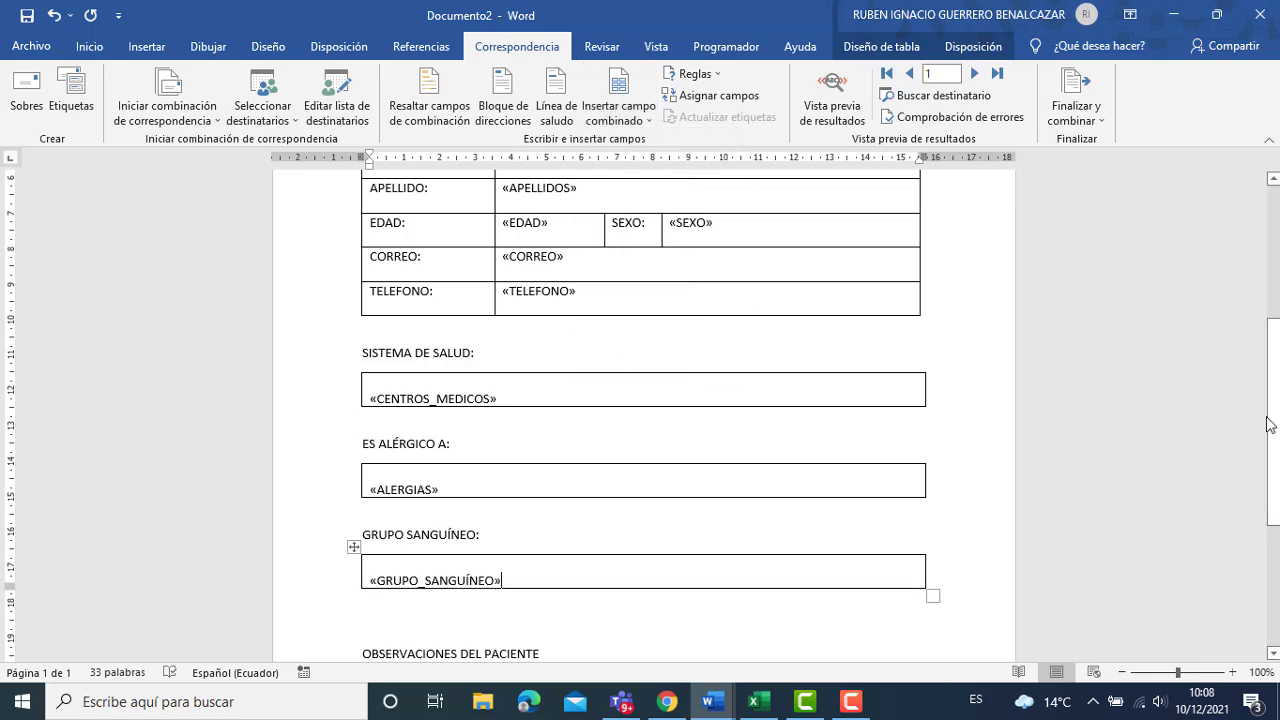
scroll(1272, 425, down, 2)
click(608, 578)
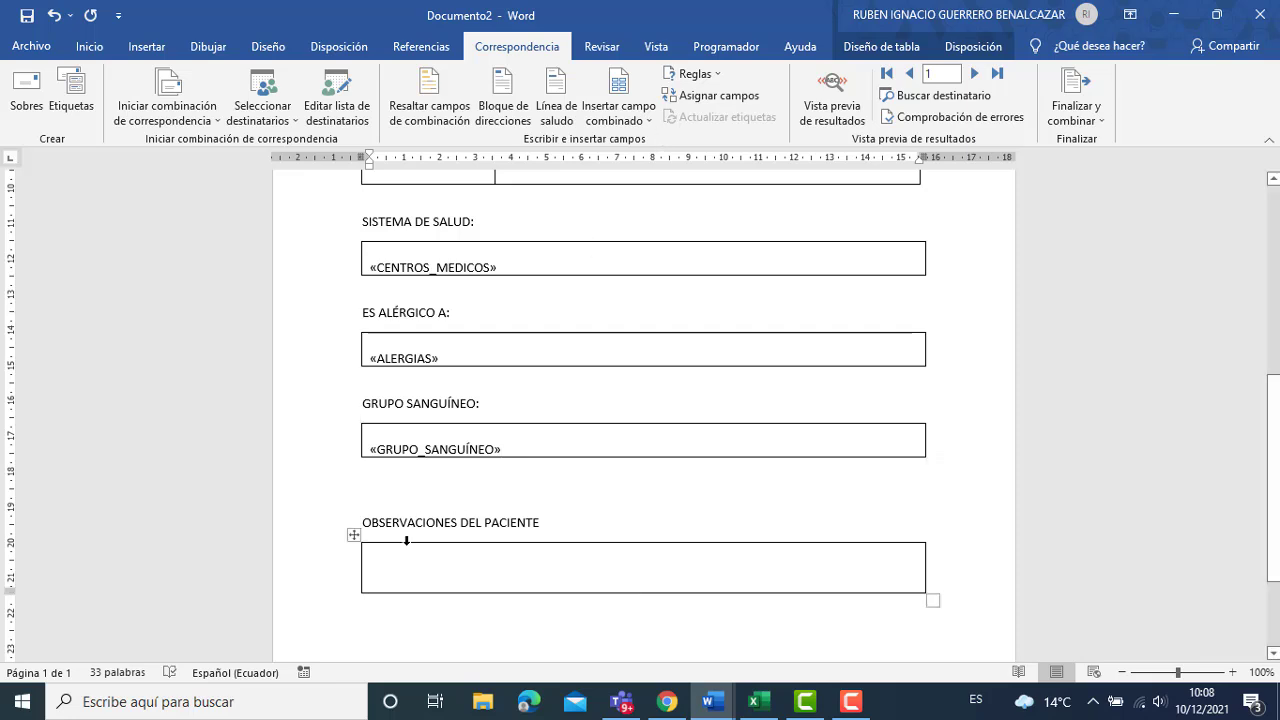
click(616, 118)
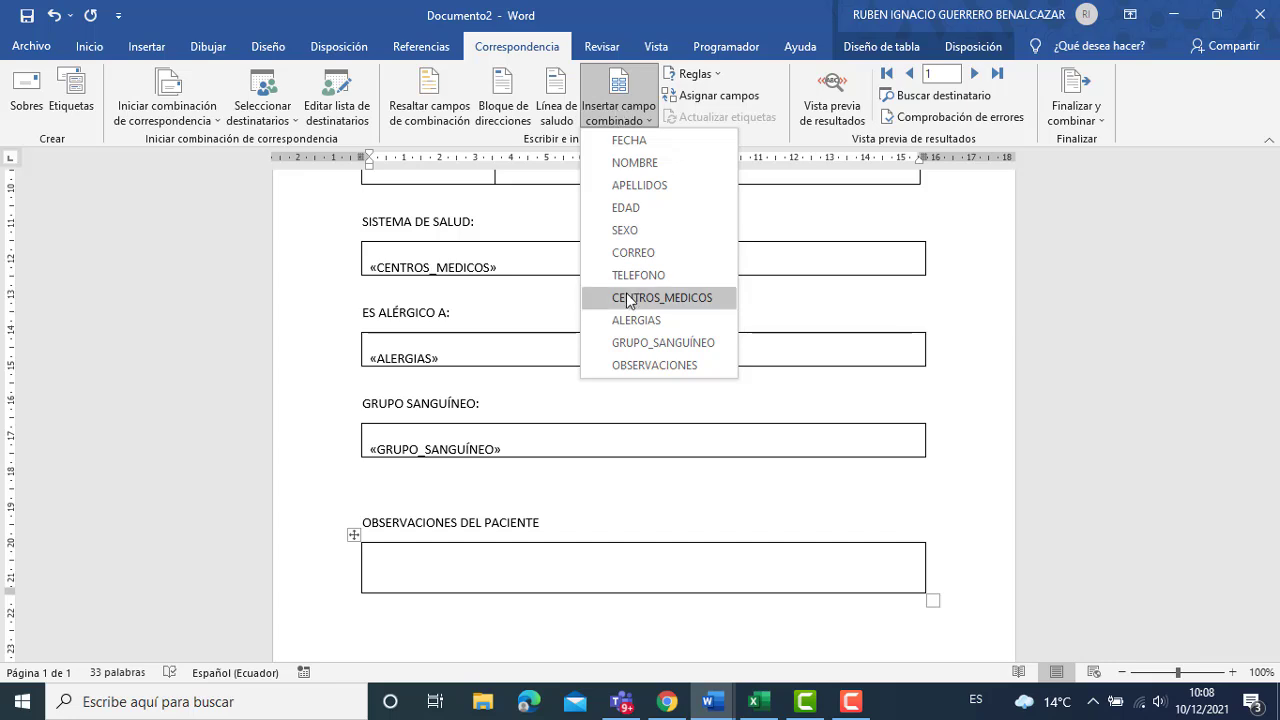
click(640, 365)
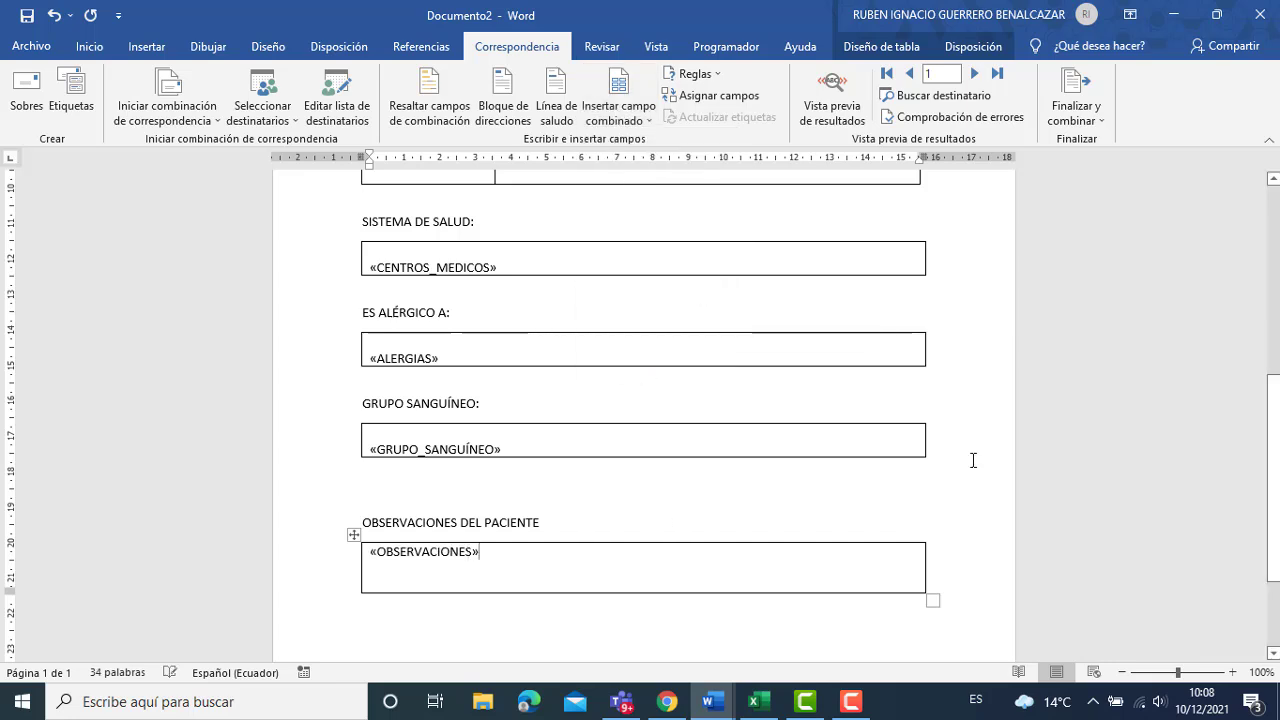
scroll(1276, 493, up, 6)
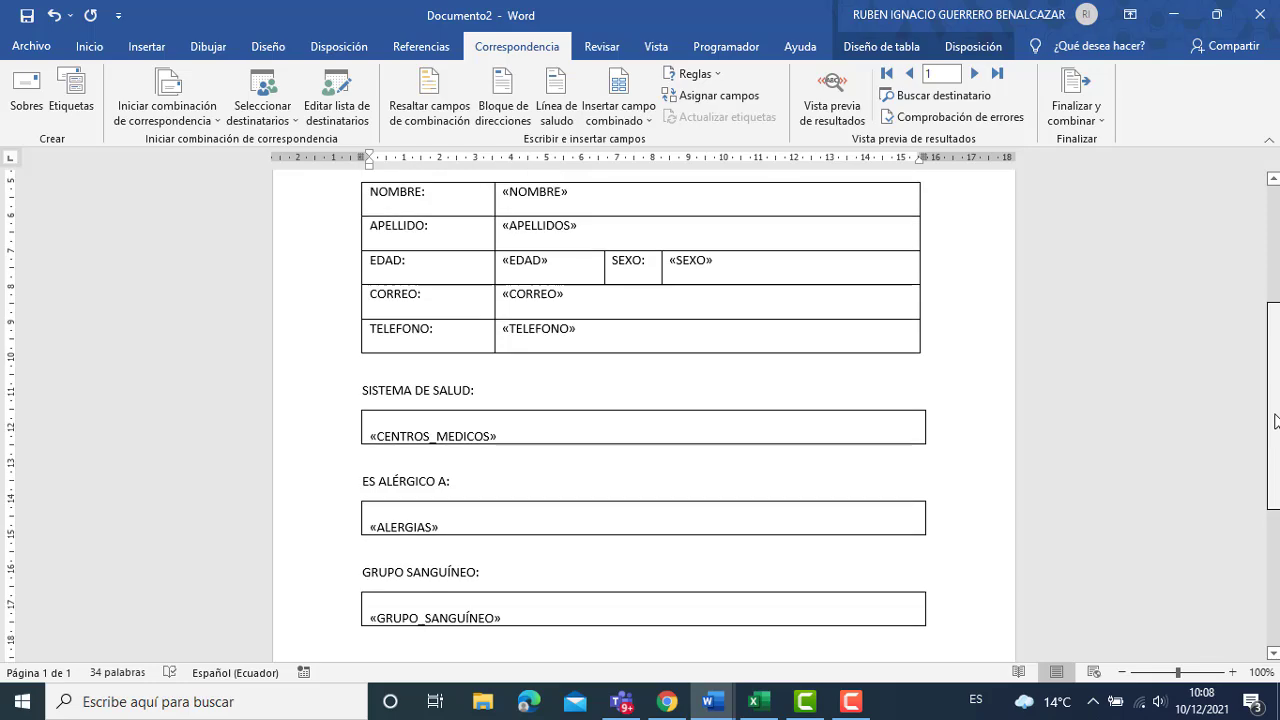
scroll(1276, 493, up, 2)
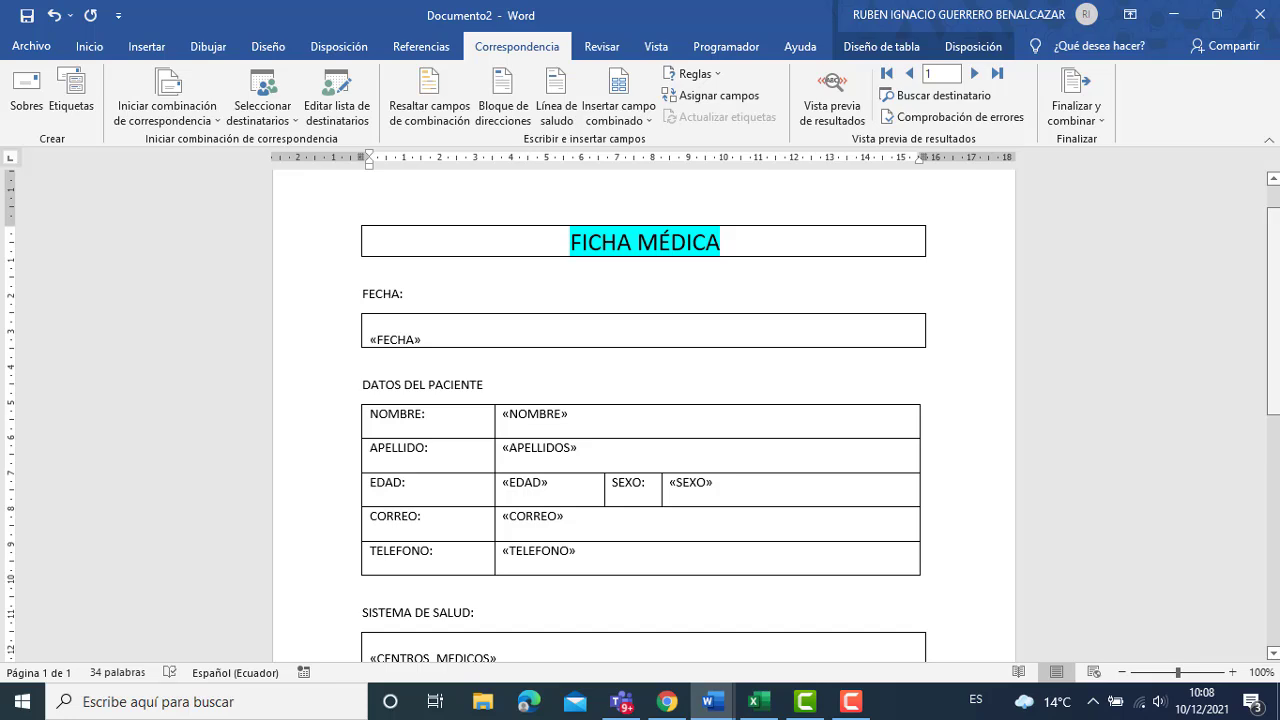
Turn on Vista previa de resultados and scroll through the form filled with patient record 1.
click(835, 107)
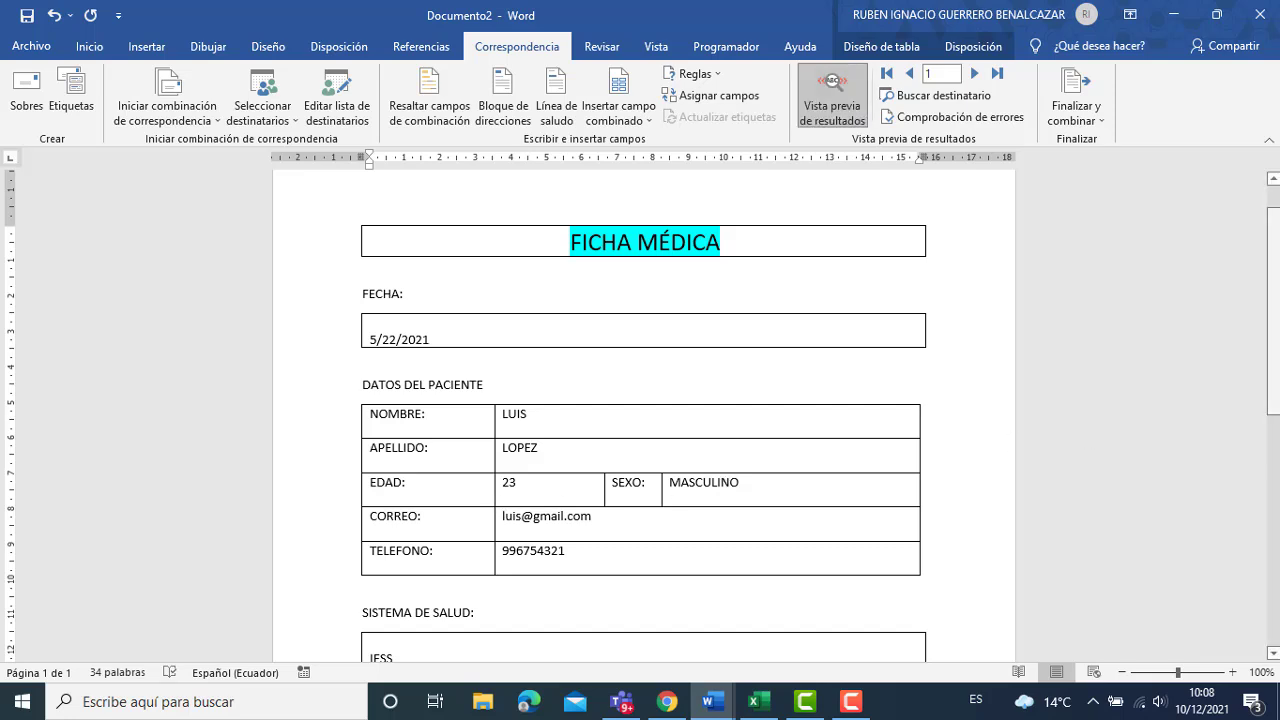
drag(1276, 340, 1270, 433)
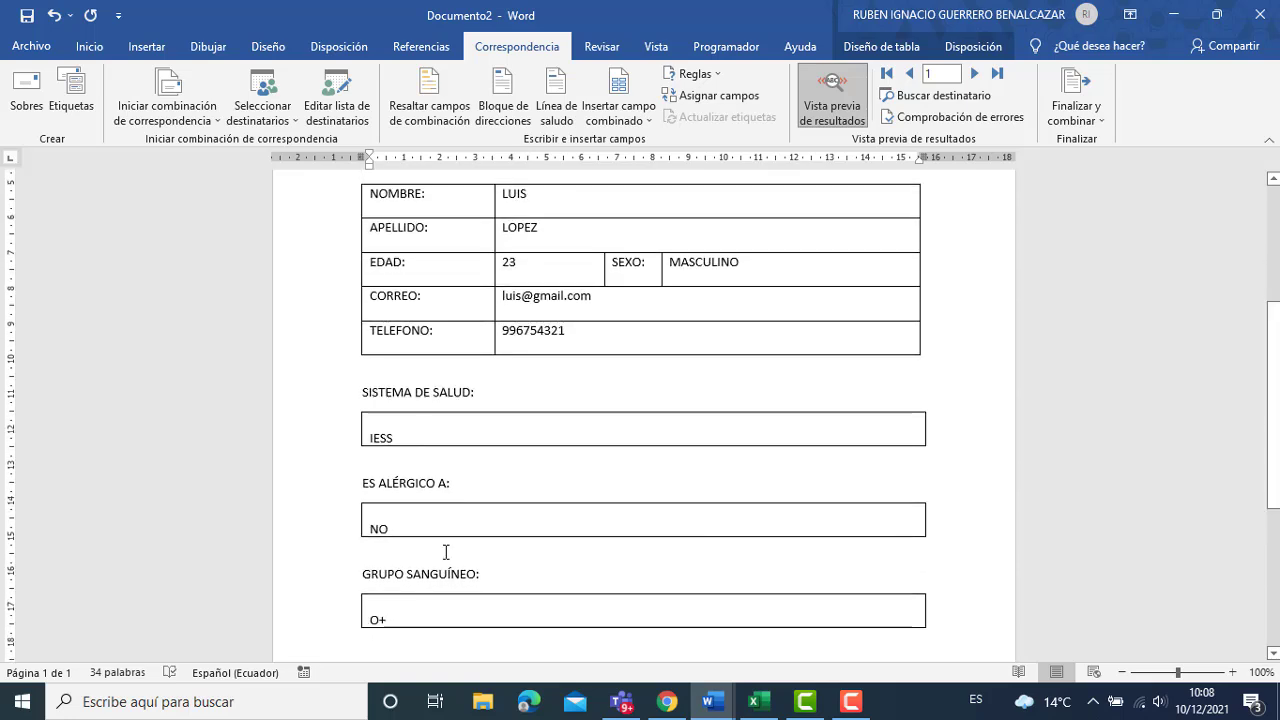
scroll(760, 615, down, 3)
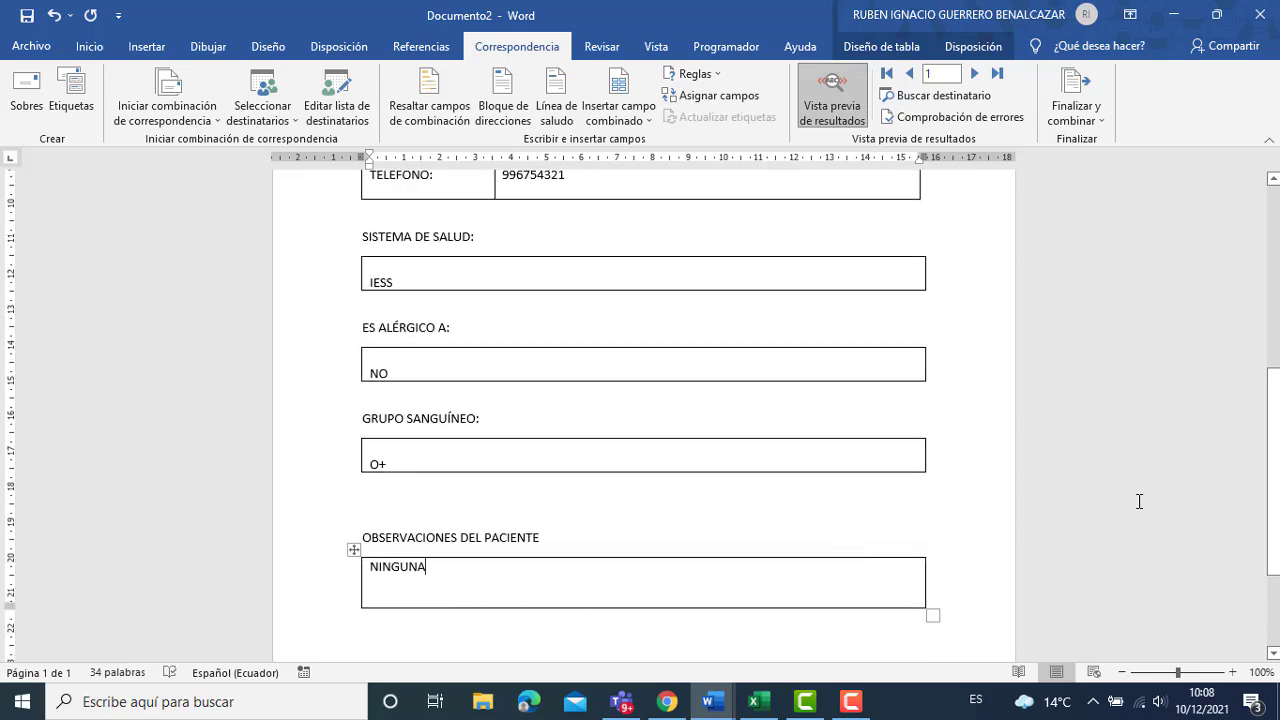
scroll(1273, 493, up, 5)
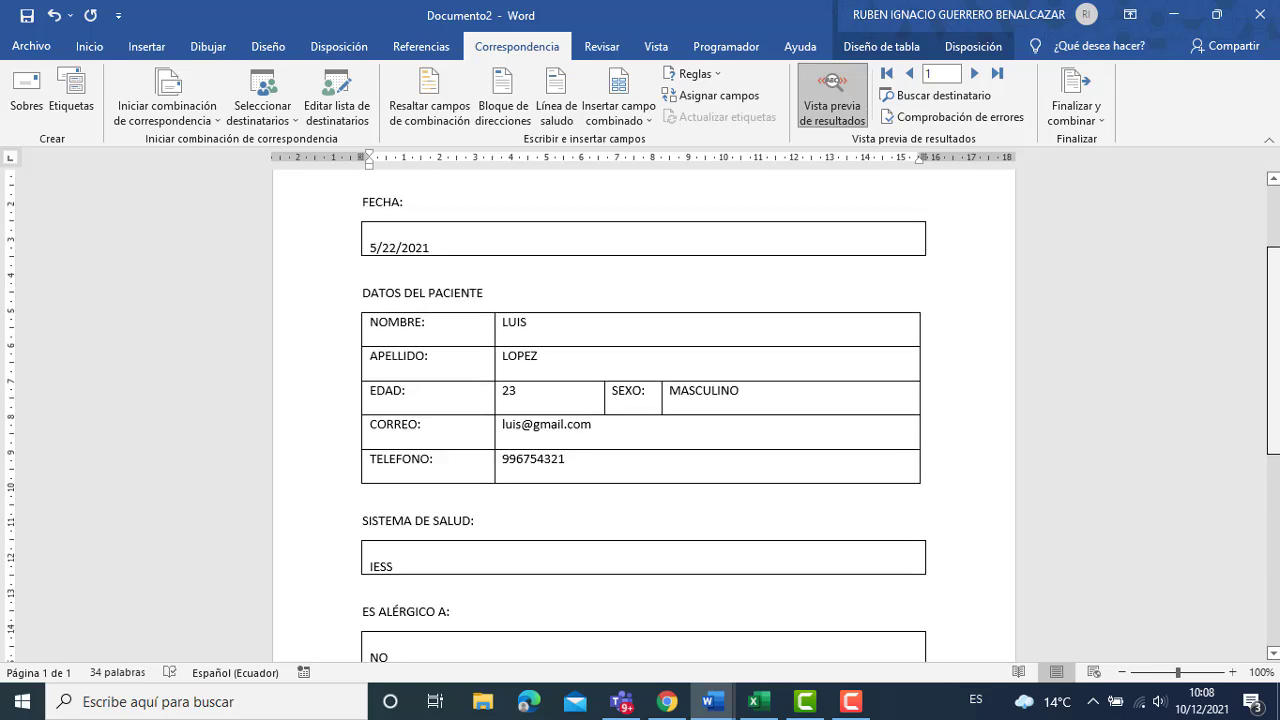
scroll(1273, 493, up, 3)
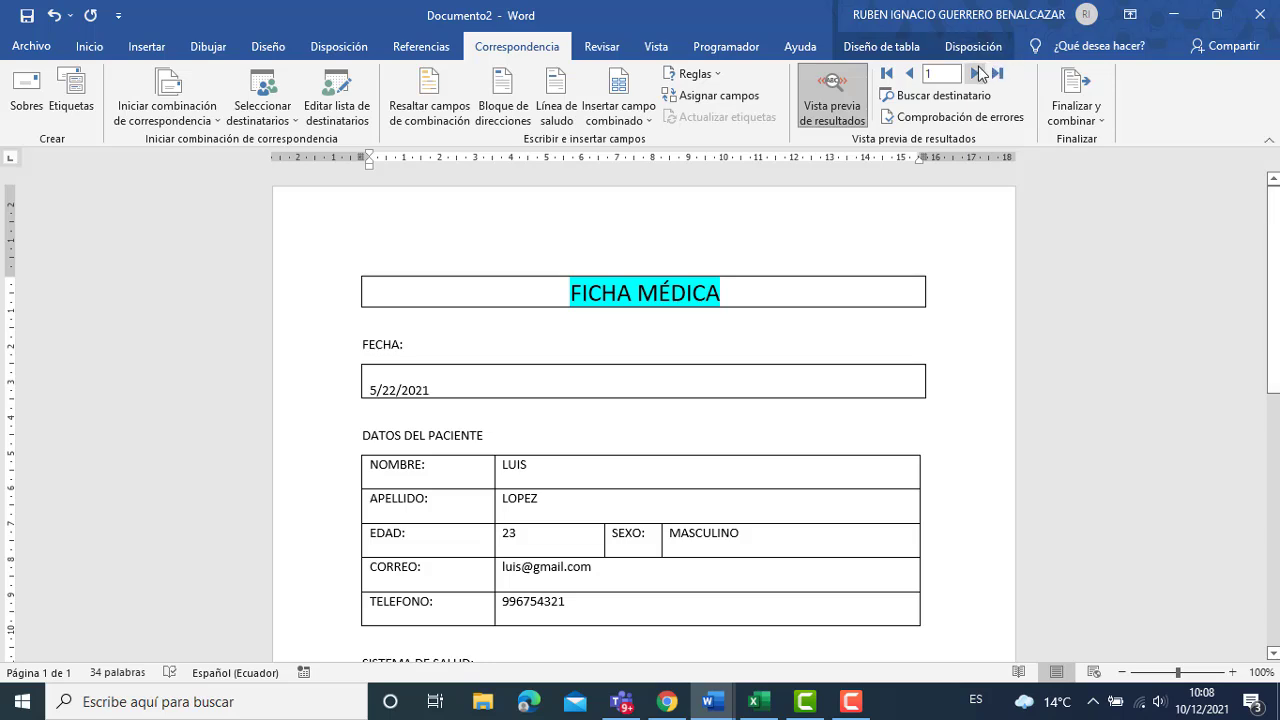
Advance the merge preview record by record from patient 2 up to patient 10.
click(976, 73)
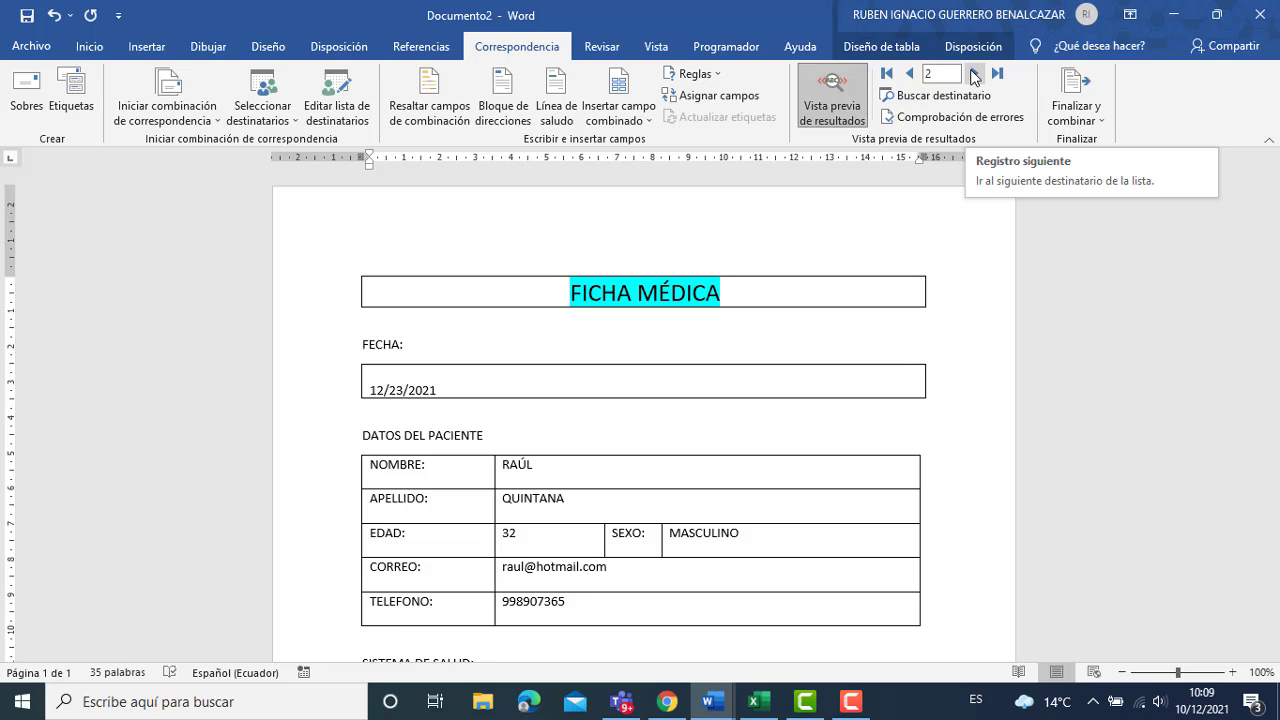
click(974, 74)
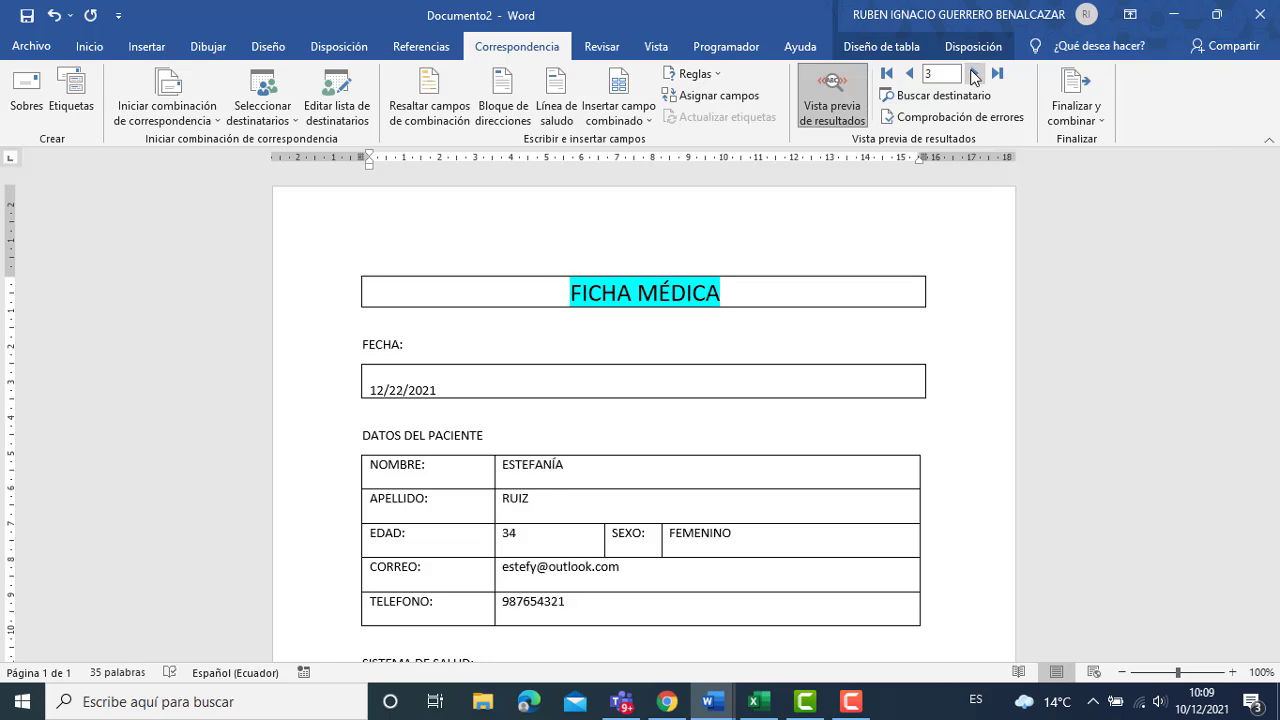
click(974, 74)
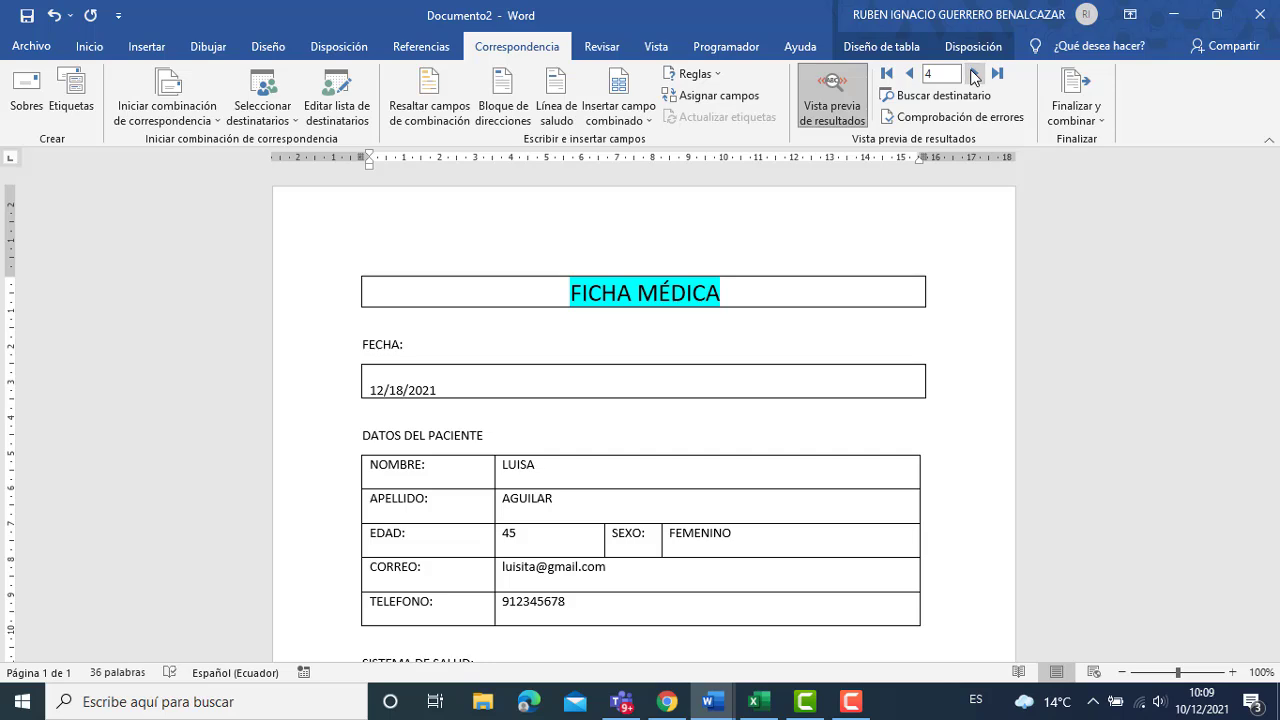
click(974, 74)
click(974, 74)
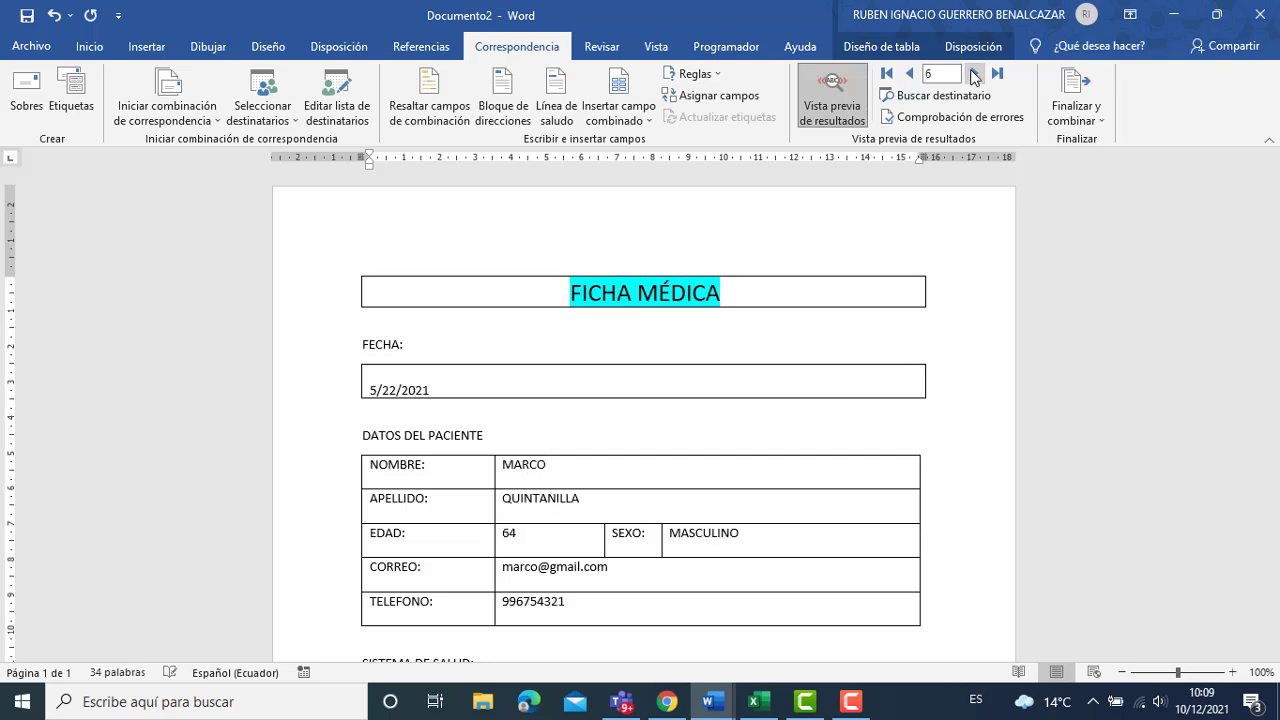
click(974, 74)
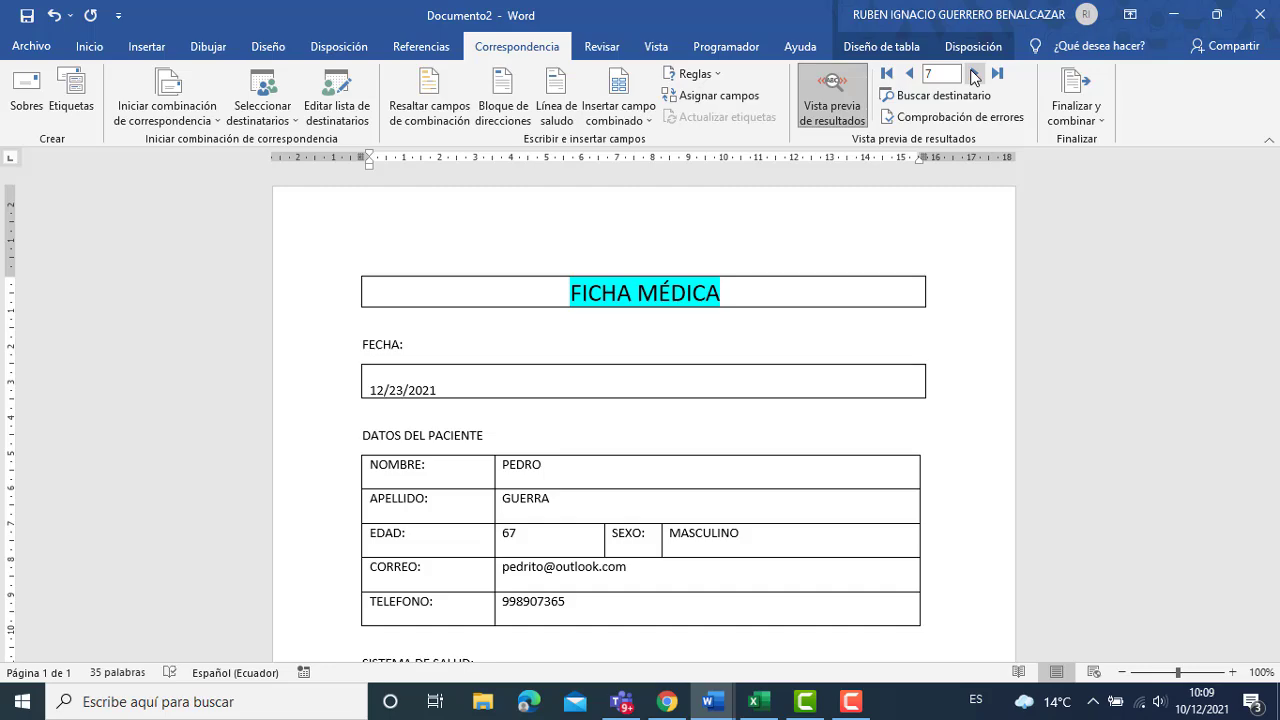
click(974, 74)
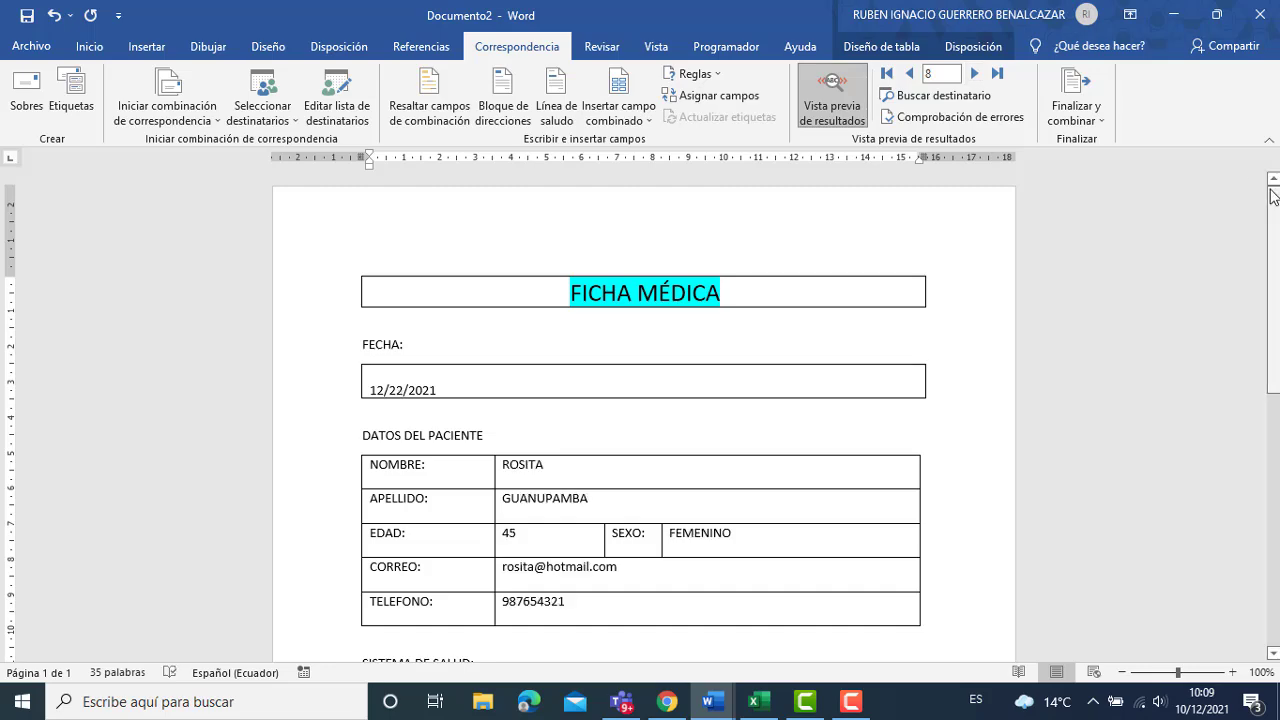
mouse_move(1276, 247)
mouse_down()
mouse_move(1273, 471)
mouse_move(1277, 246)
mouse_up()
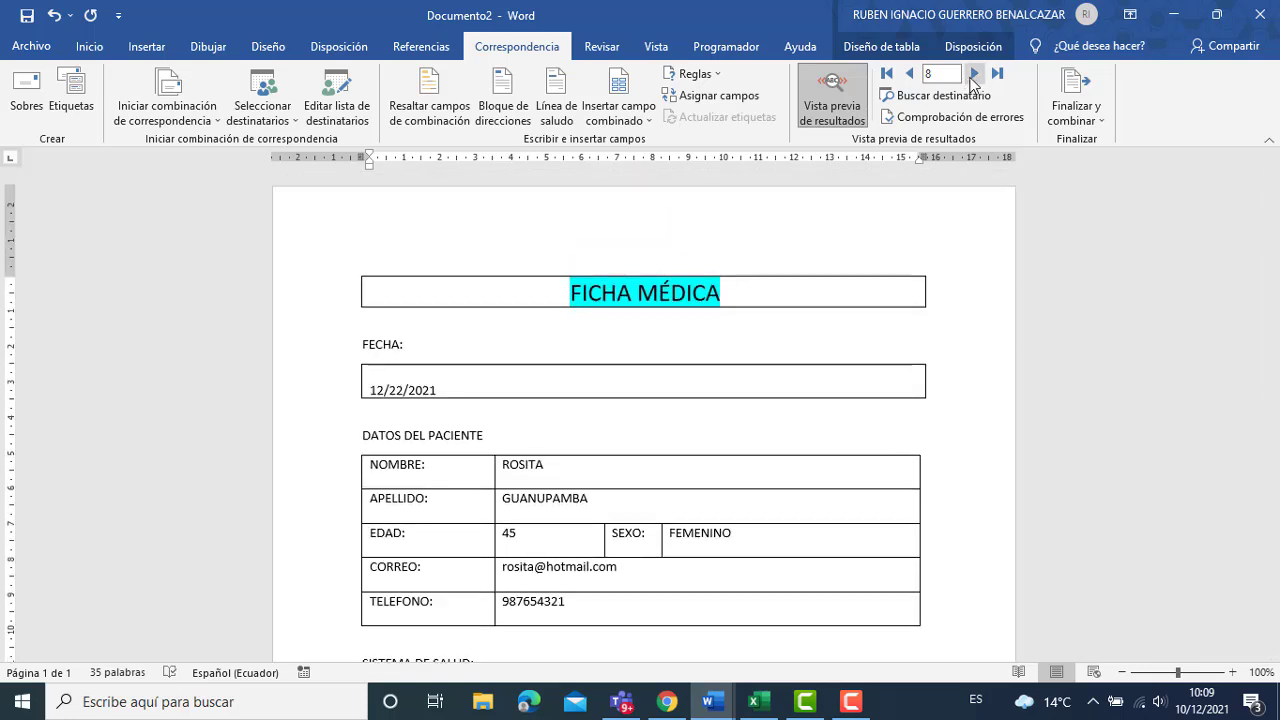
click(972, 74)
click(972, 74)
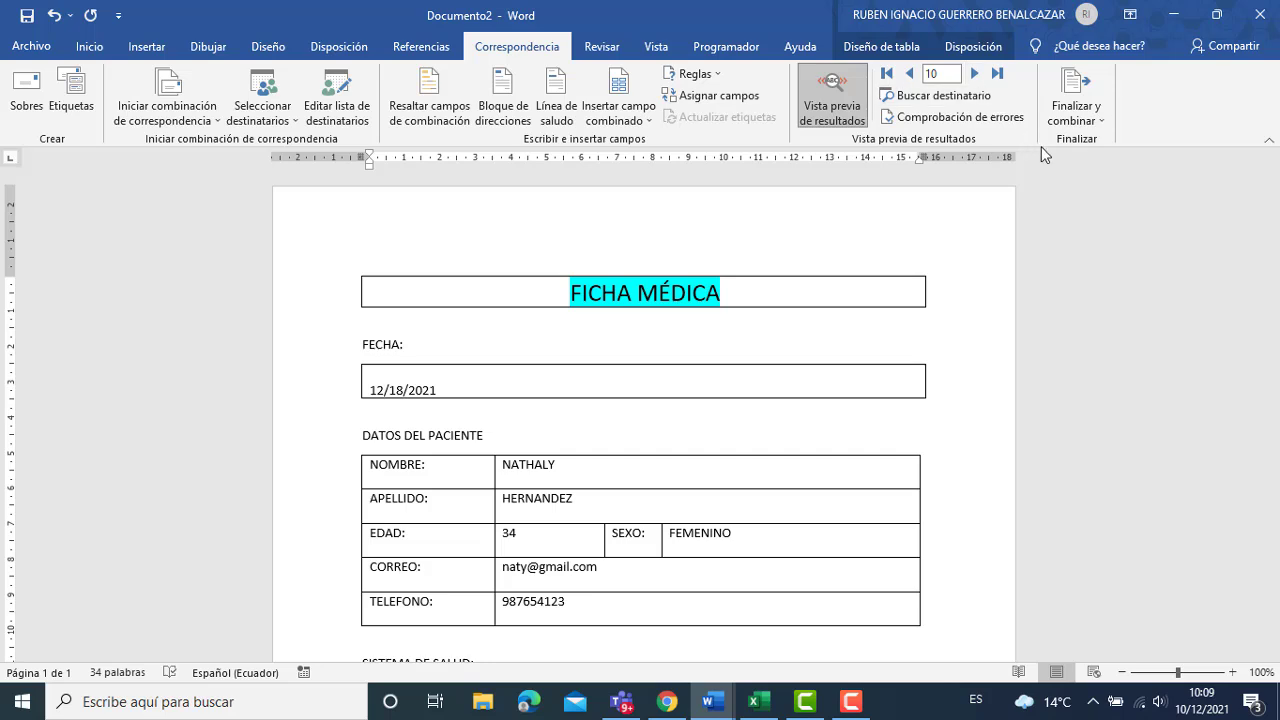
Merge all records with Editar documentos individuales into the new document Cartas1.
click(1070, 120)
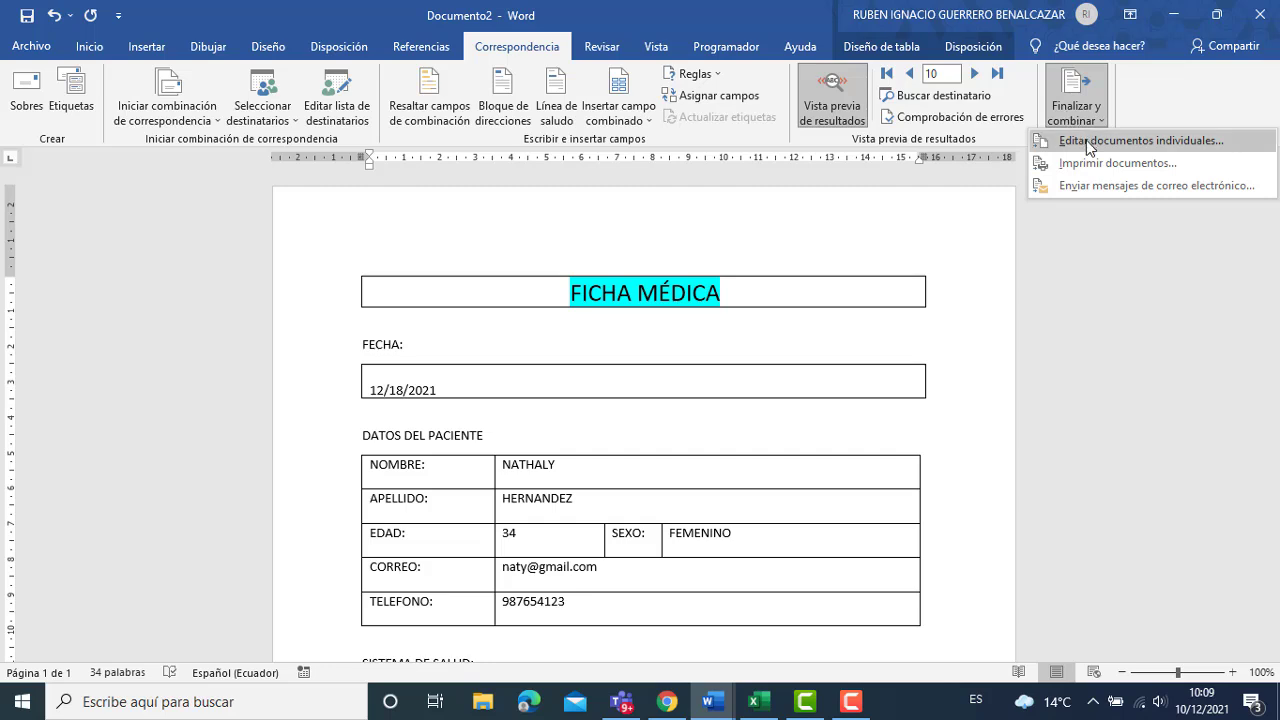
click(1090, 146)
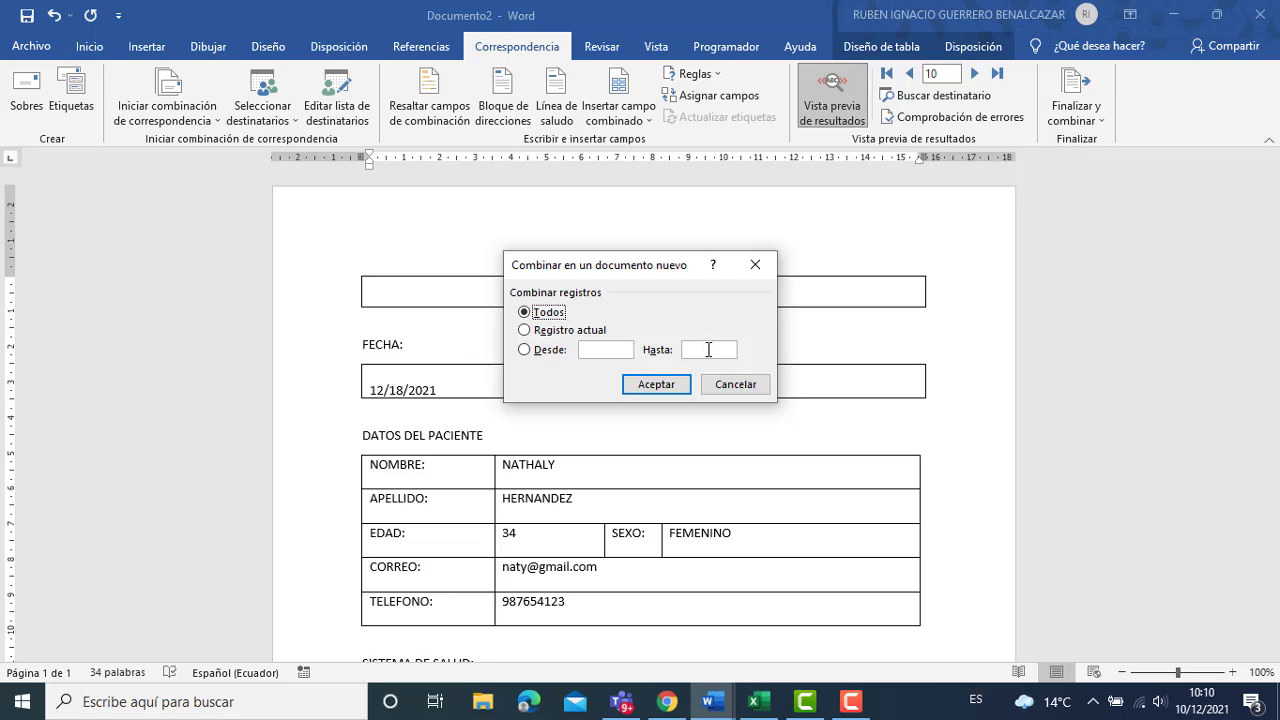
click(656, 384)
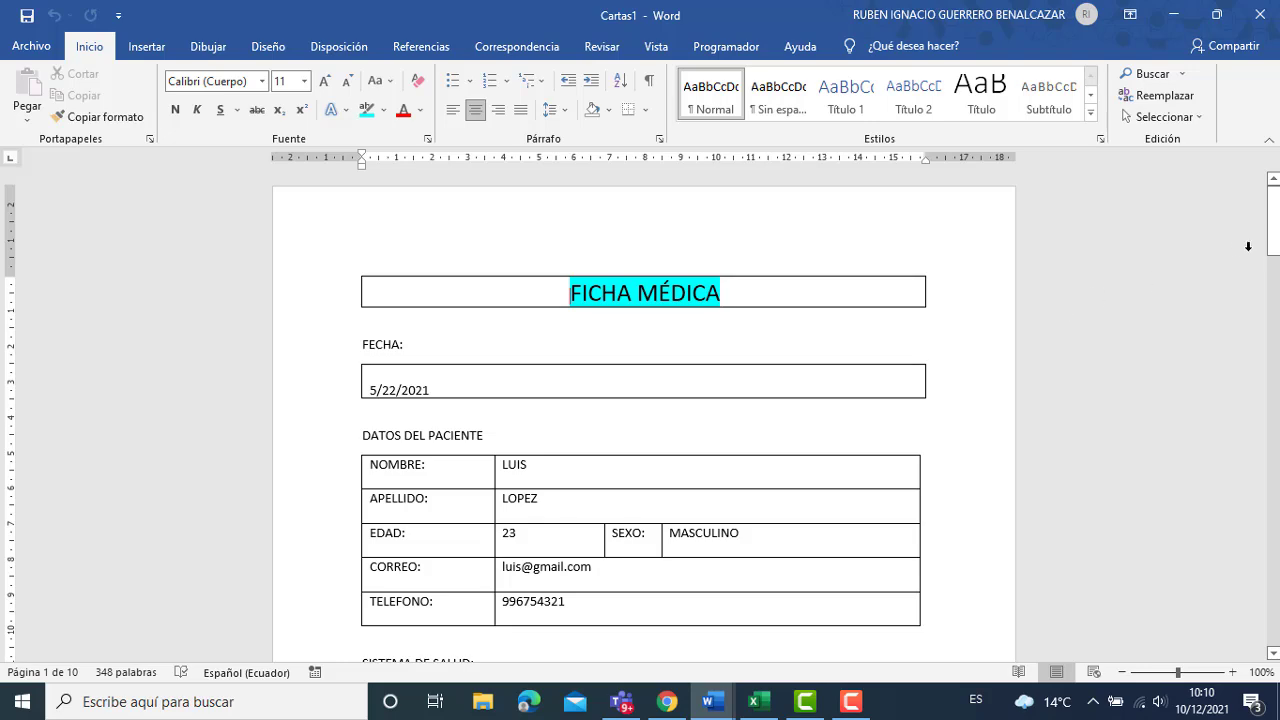
Scroll through the merged Cartas1 patient pages, then switch to the LISTA DE PACIENTES workbook.
drag(1274, 235, 1278, 343)
drag(1273, 288, 1273, 640)
click(760, 701)
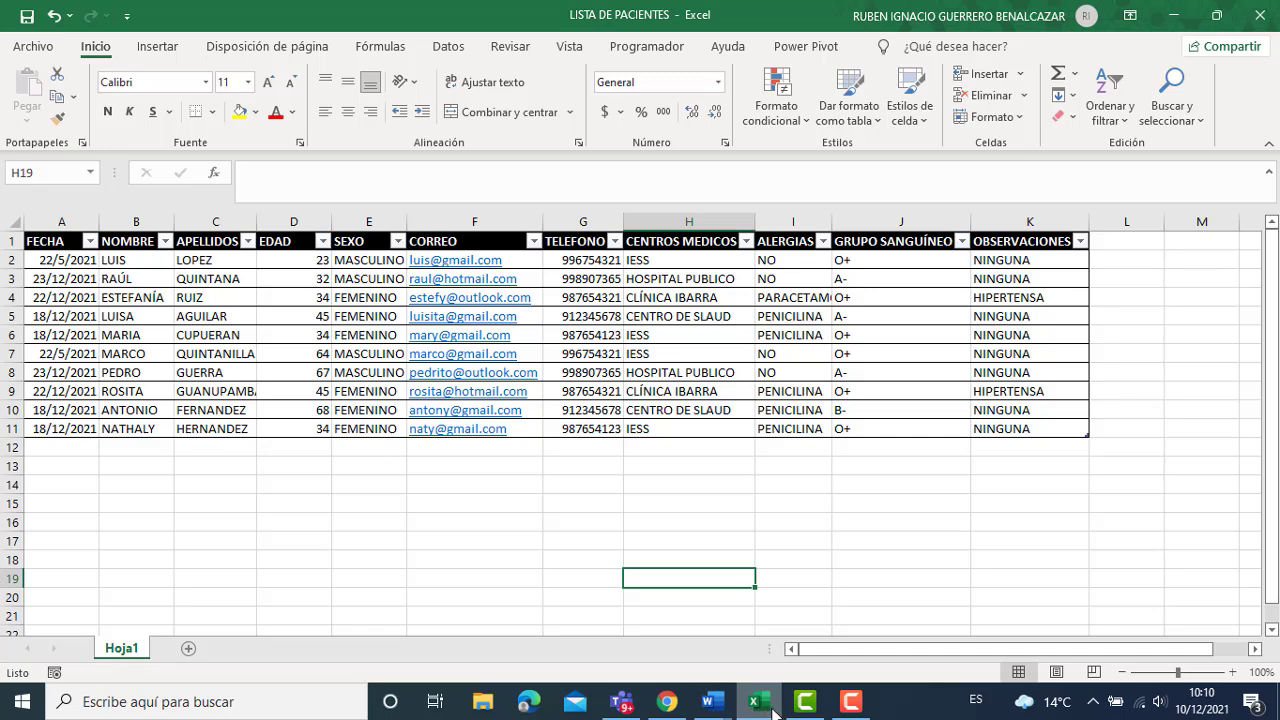
Bring the Documento2 merge document forward from the Word taskbar previews.
mouse_move(724, 711)
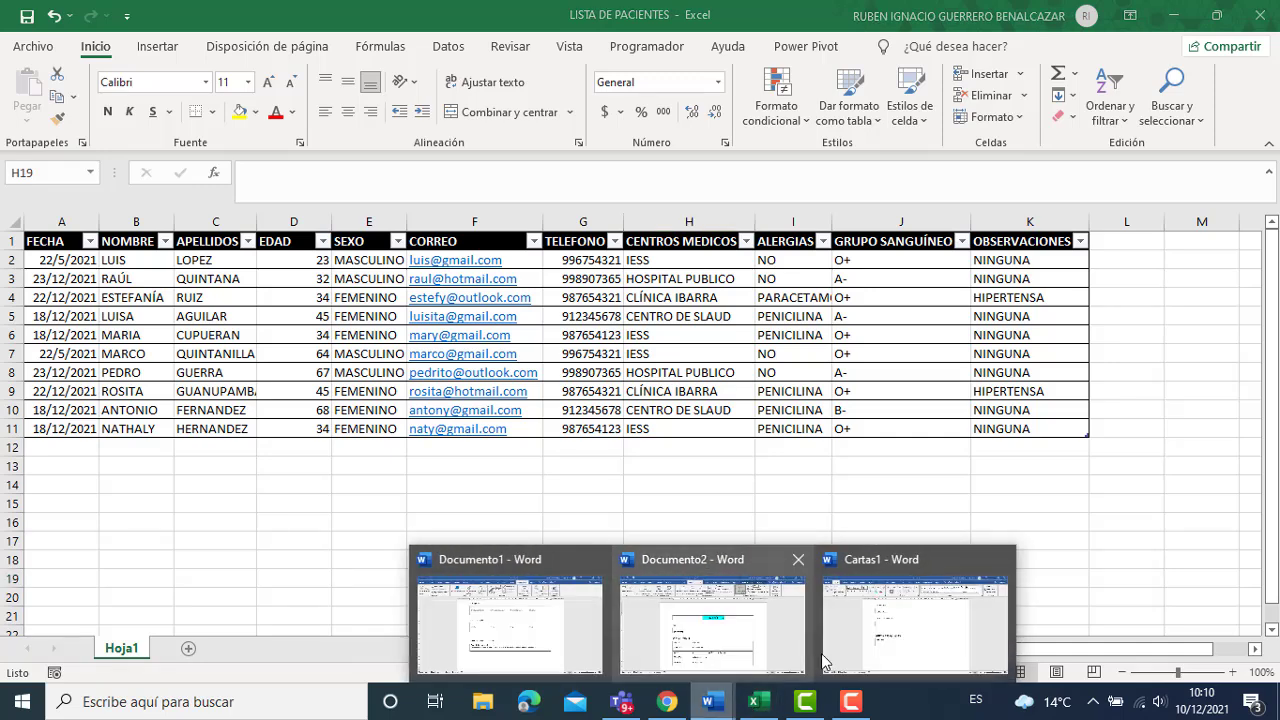
click(745, 642)
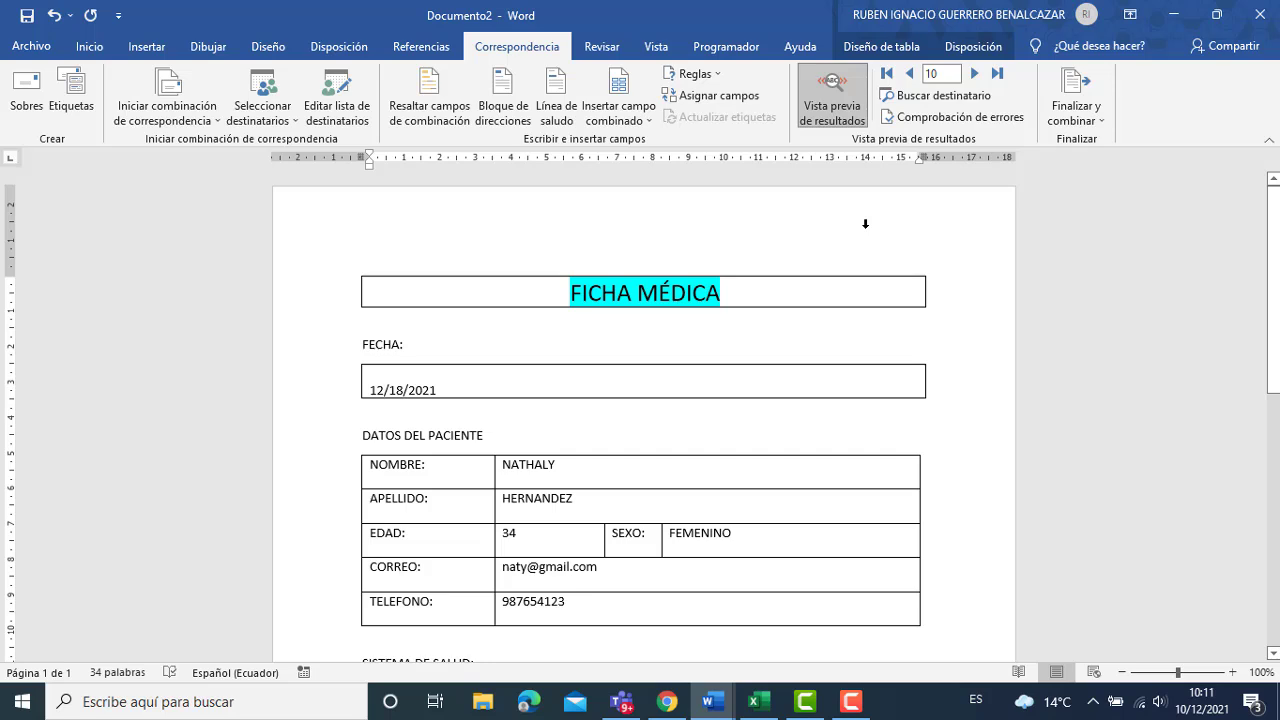
Step the preview back to record 6, then forward to record 8, and open Finalizar y combinar.
click(910, 73)
click(910, 73)
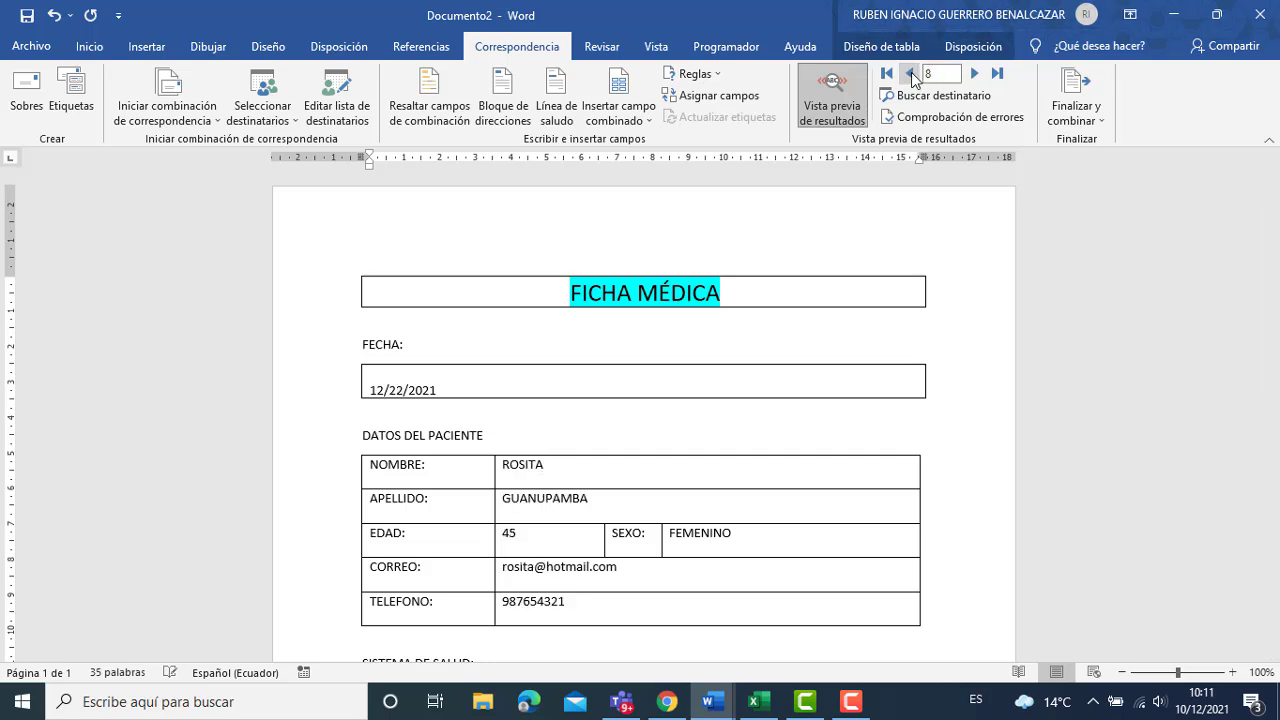
click(910, 73)
click(910, 73)
click(975, 73)
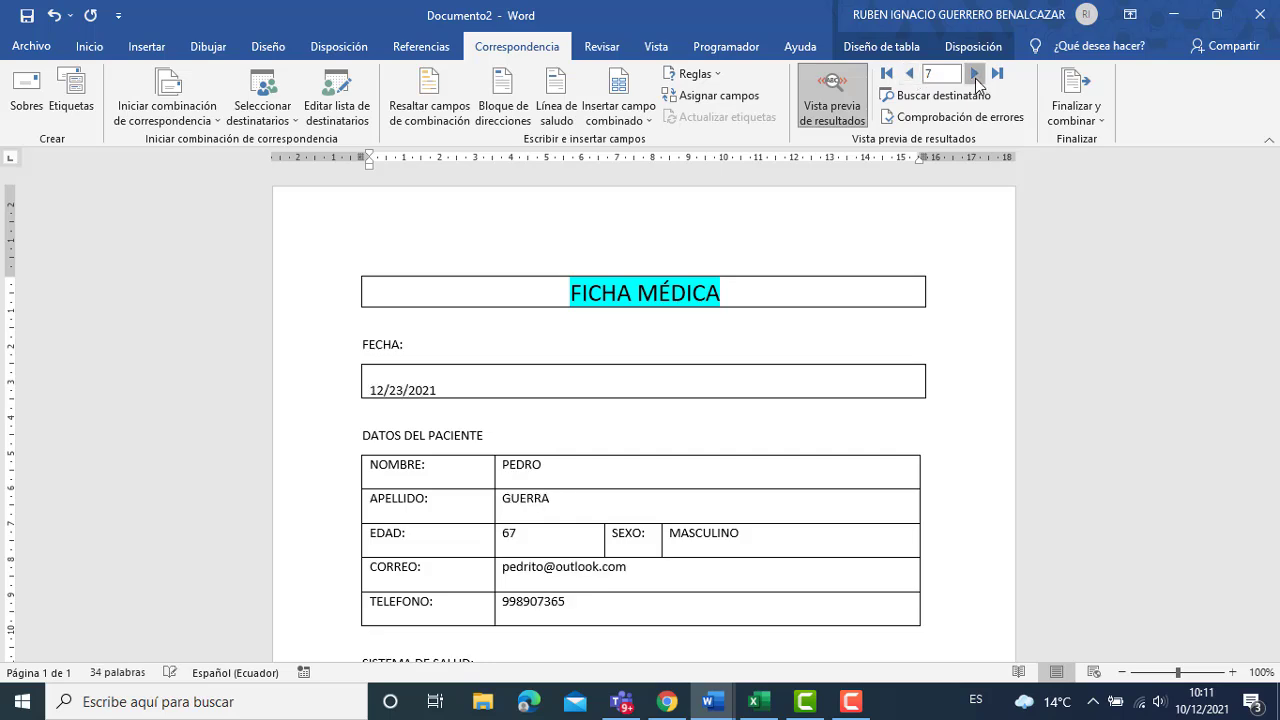
click(975, 73)
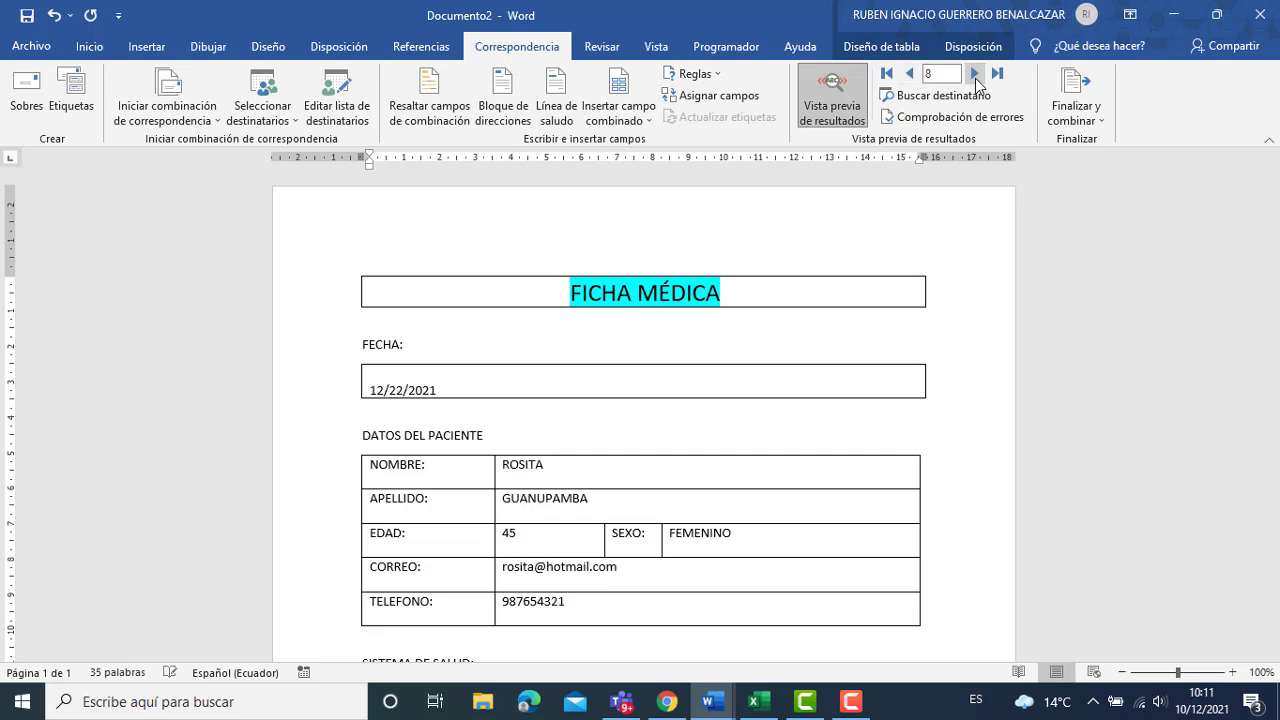
click(1077, 112)
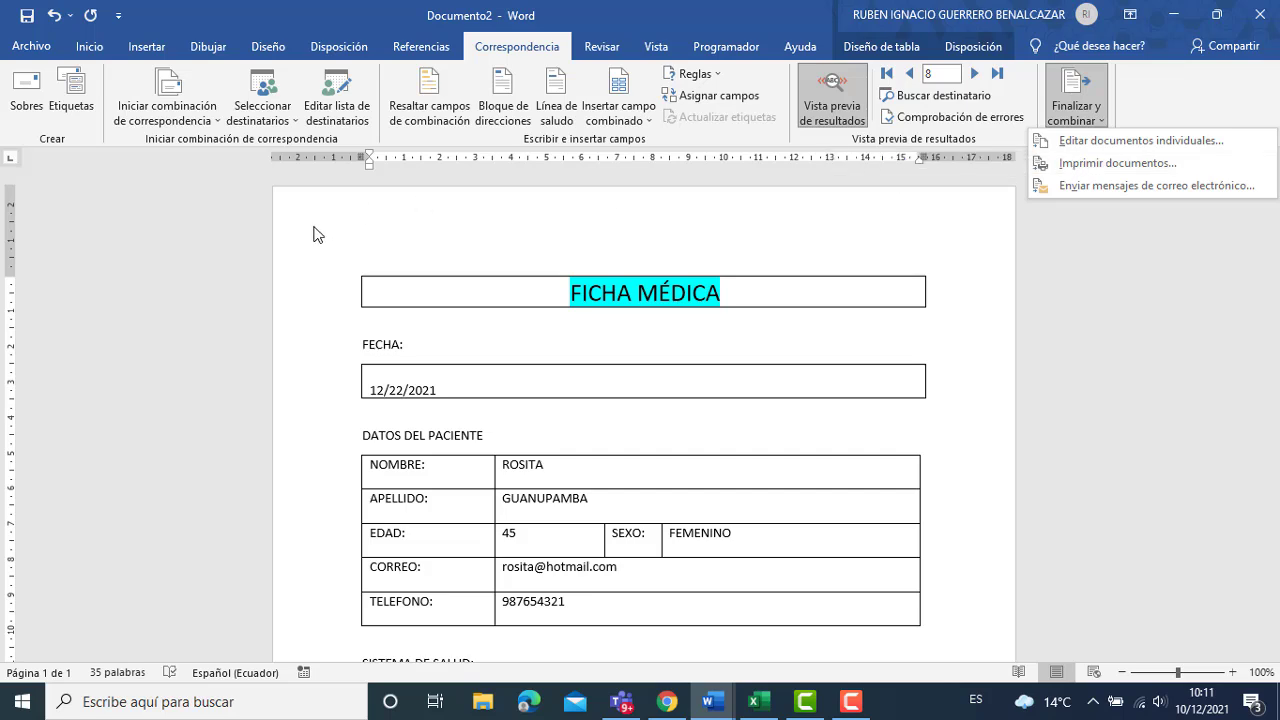
Check Seleccionar destinatarios, open Editar lista de destinatarios, then switch to the Excel patient list.
click(297, 128)
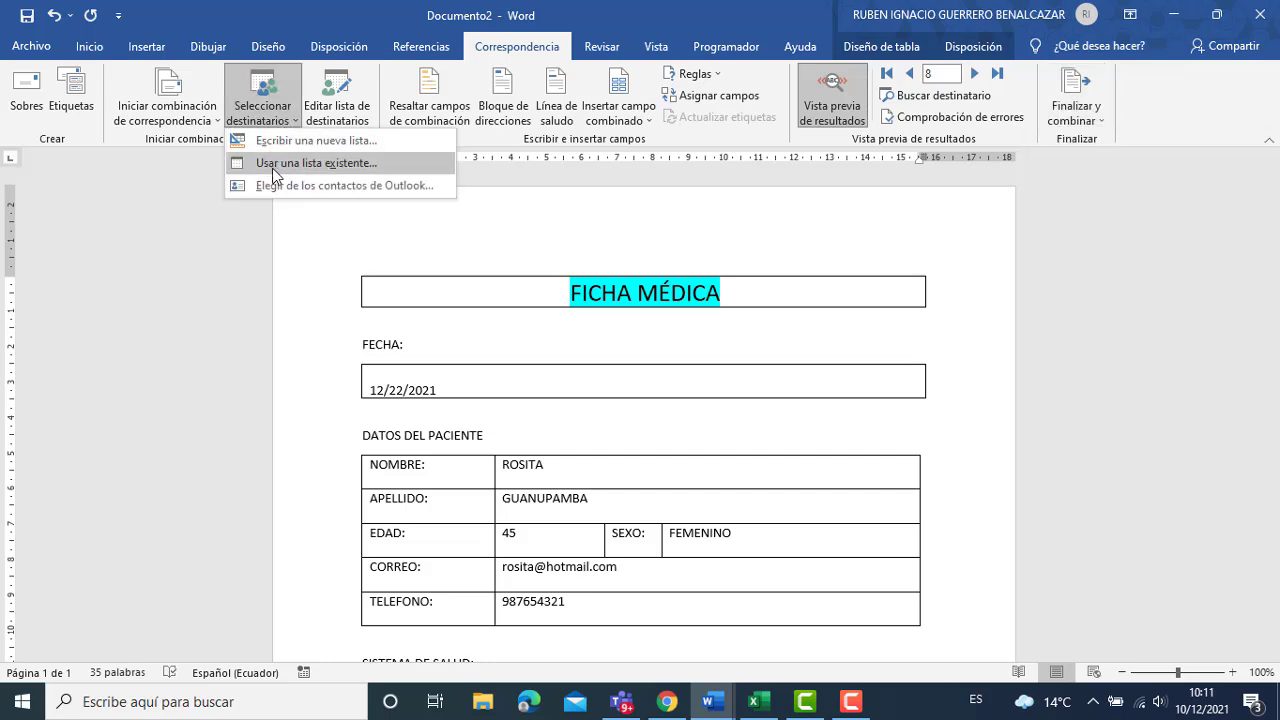
click(327, 338)
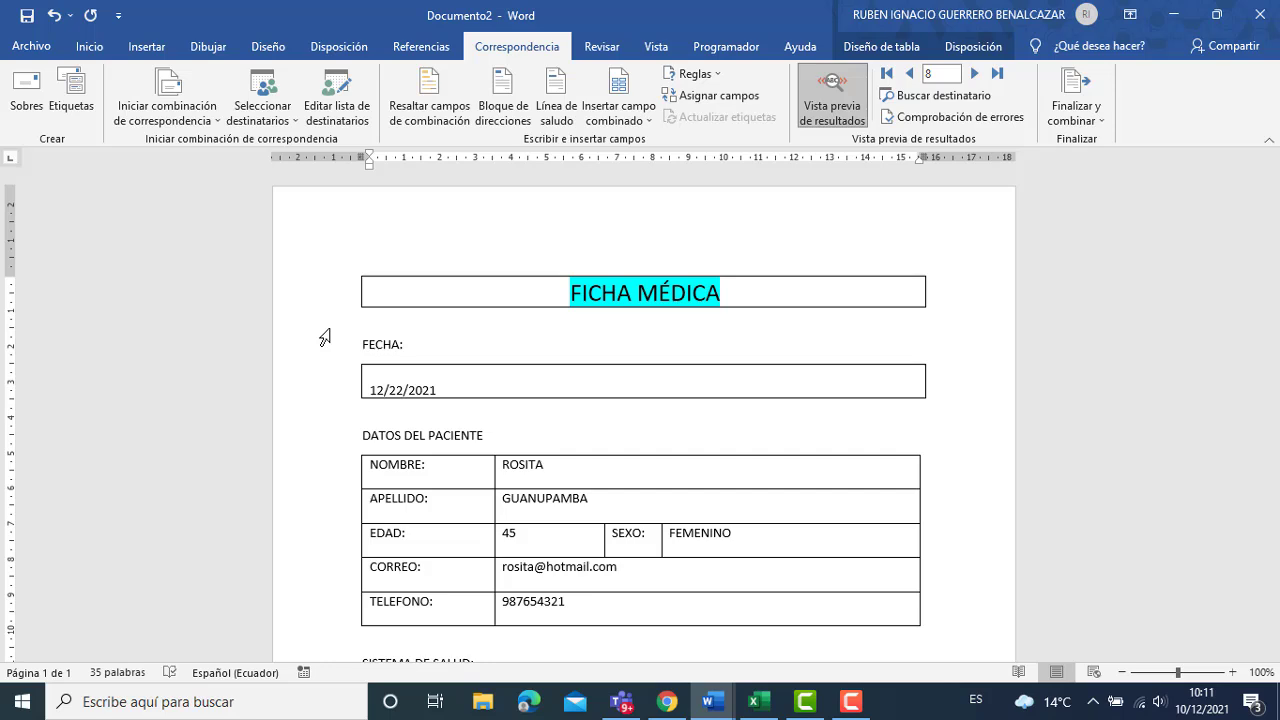
click(344, 110)
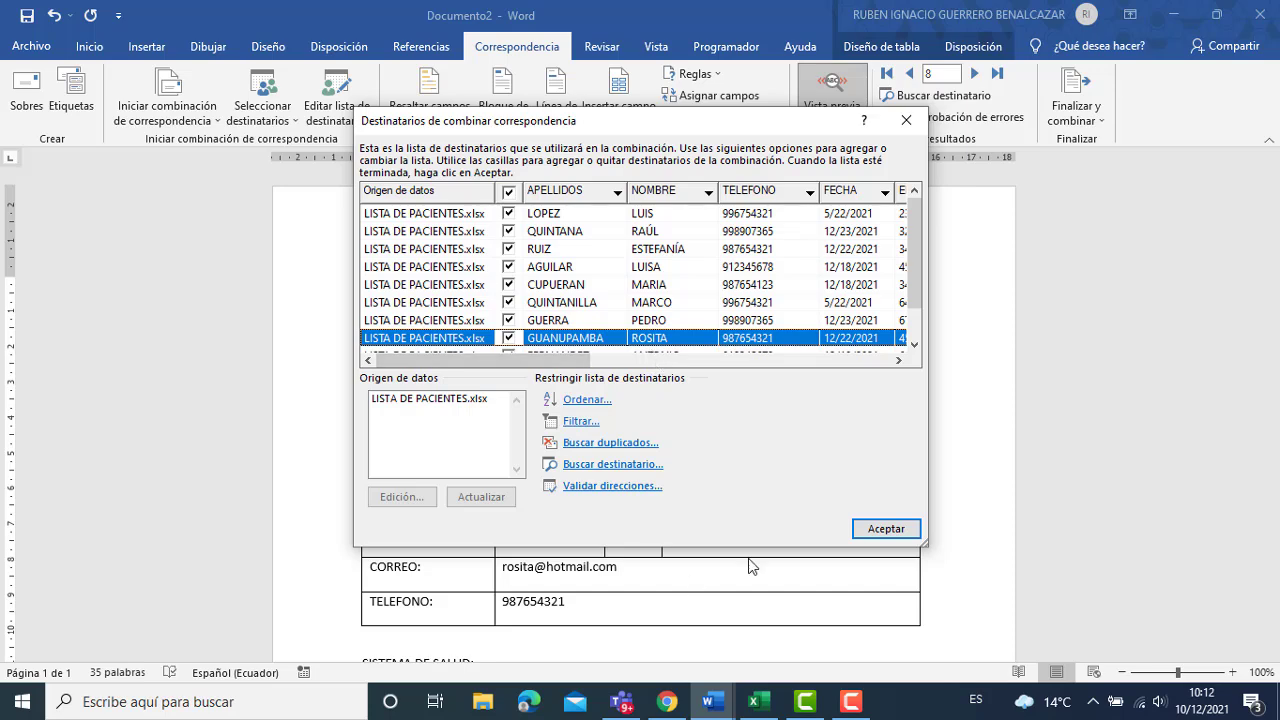
click(760, 704)
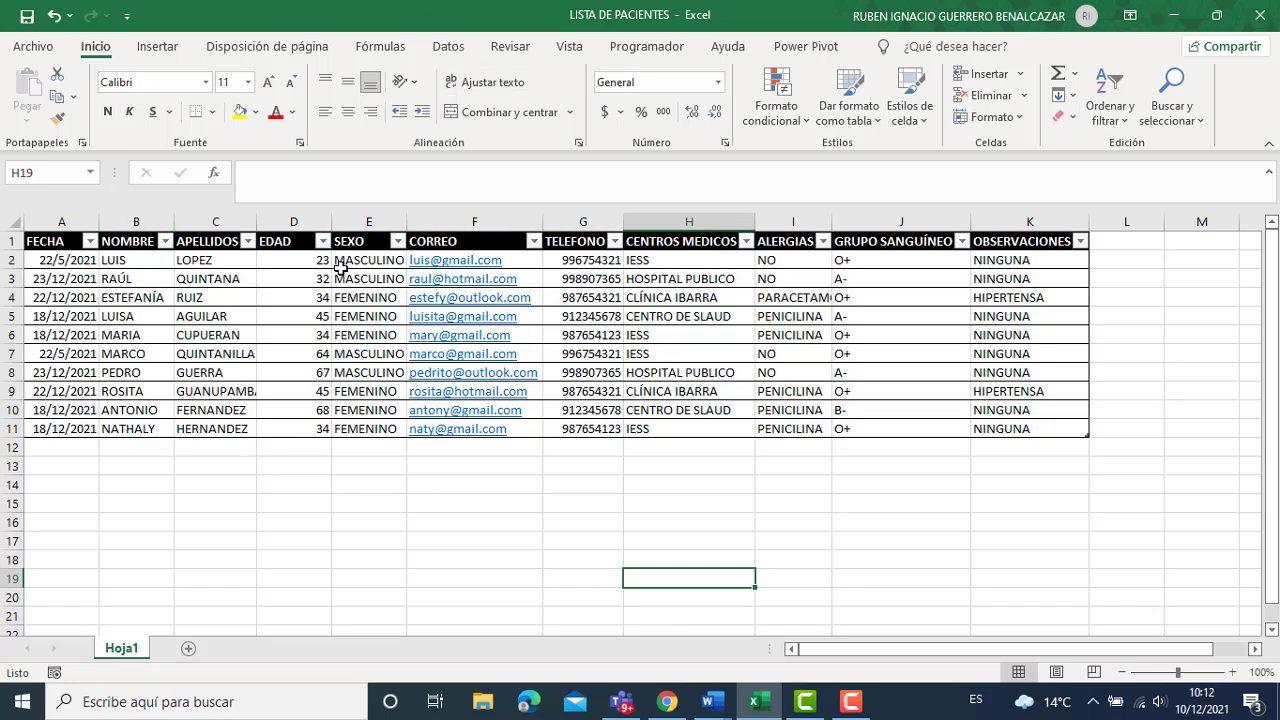
Select row 11 and clear the tenth patient's record from the table.
click(12, 428)
key(ctrl+c)
right_click(12, 428)
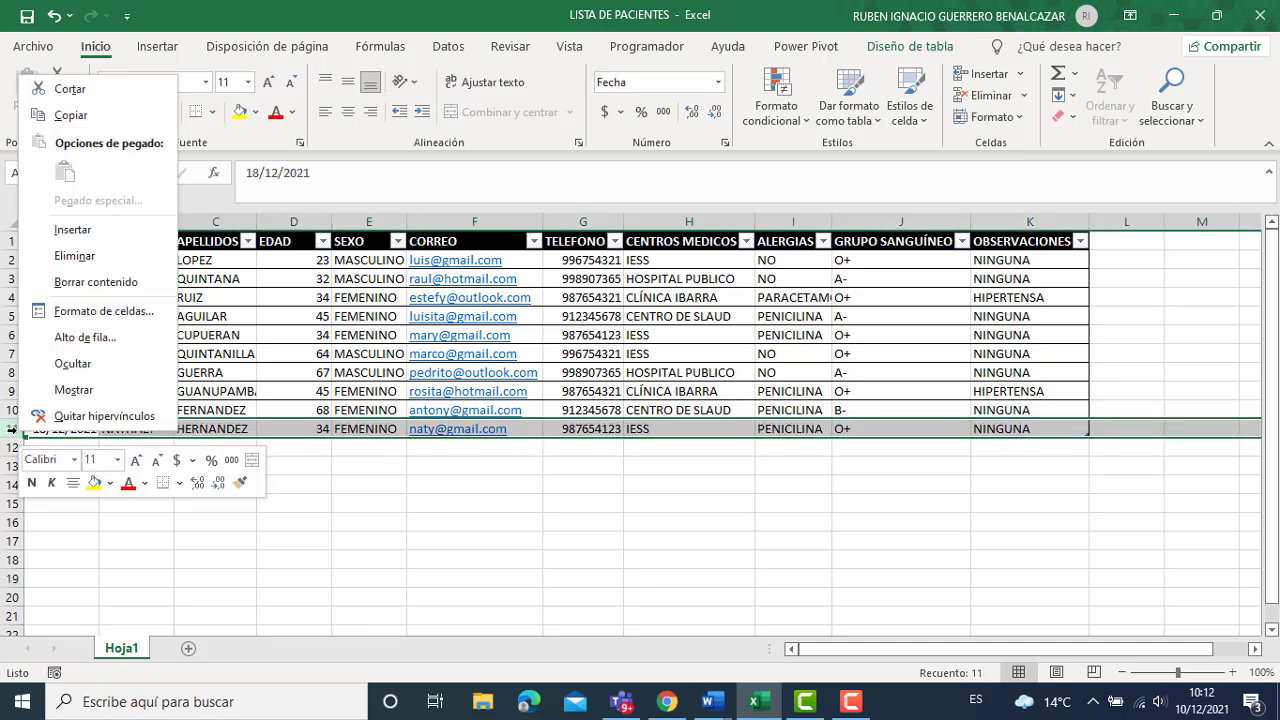
key(Escape)
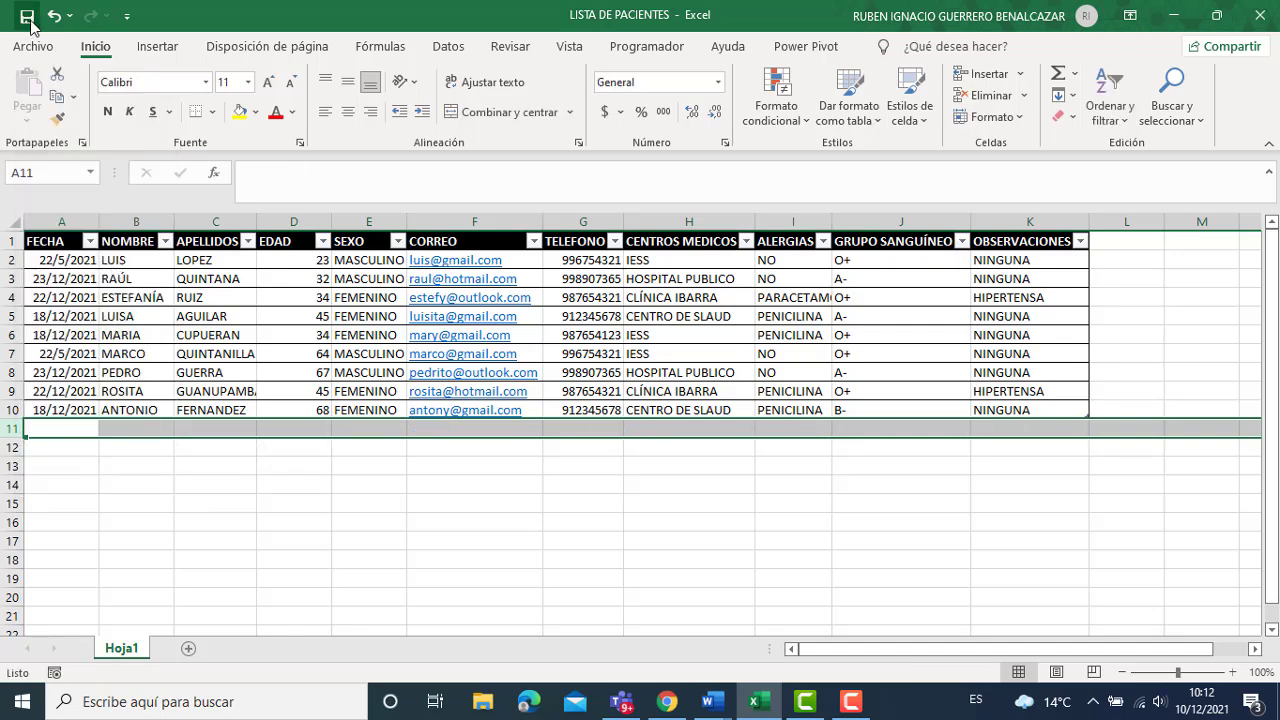
In Documento2, select LISTA DE PACIENTES.xlsx as data source, click Actualizar, then return to Excel.
mouse_move(710, 708)
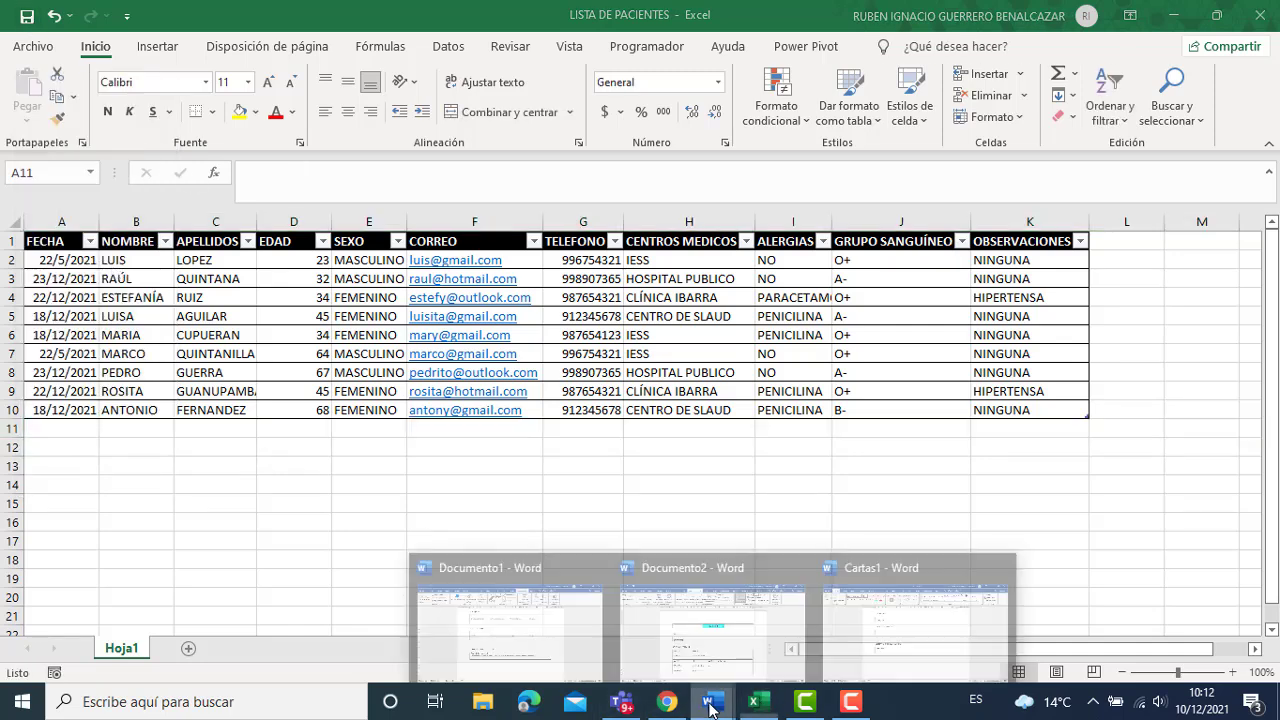
click(854, 627)
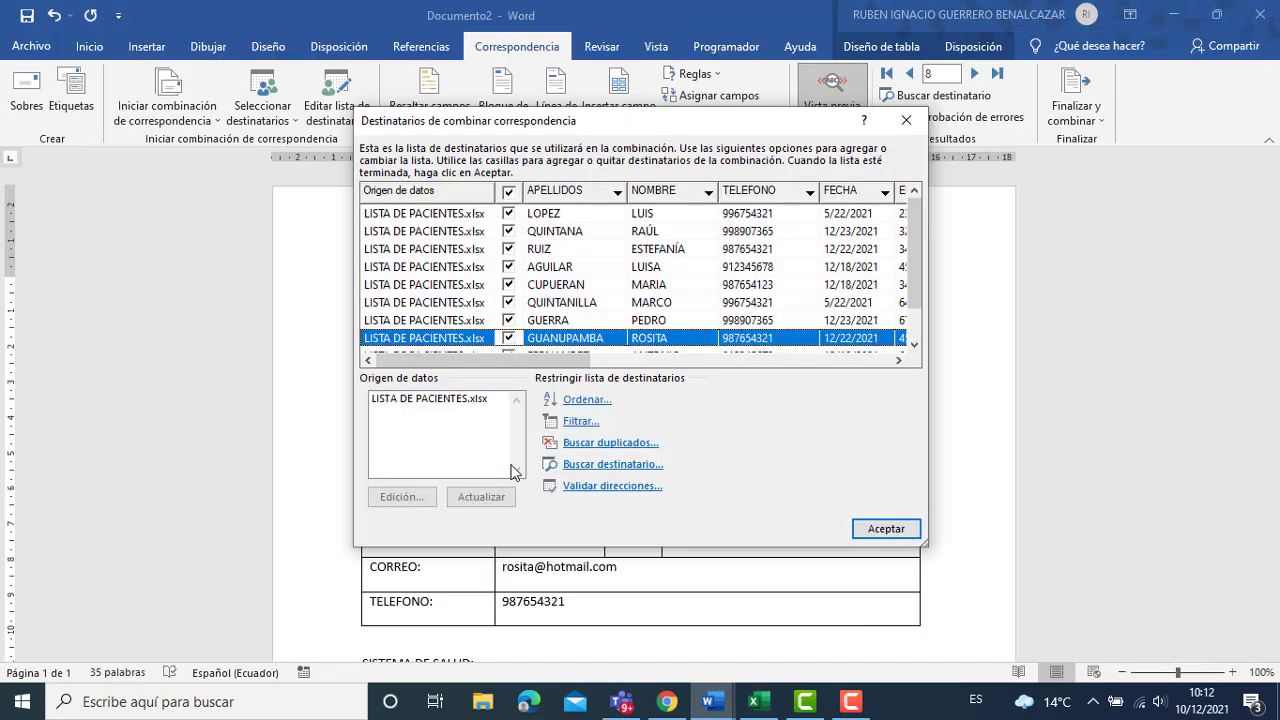
click(455, 403)
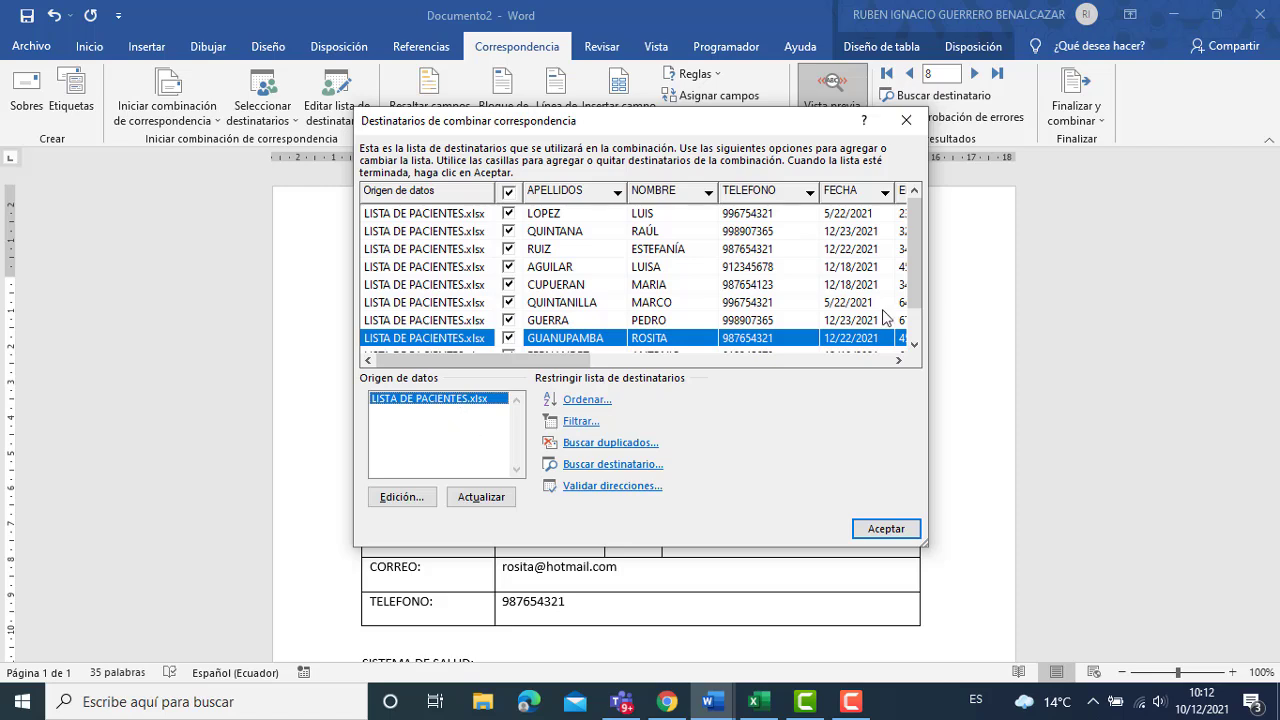
scroll(919, 285, down, 1)
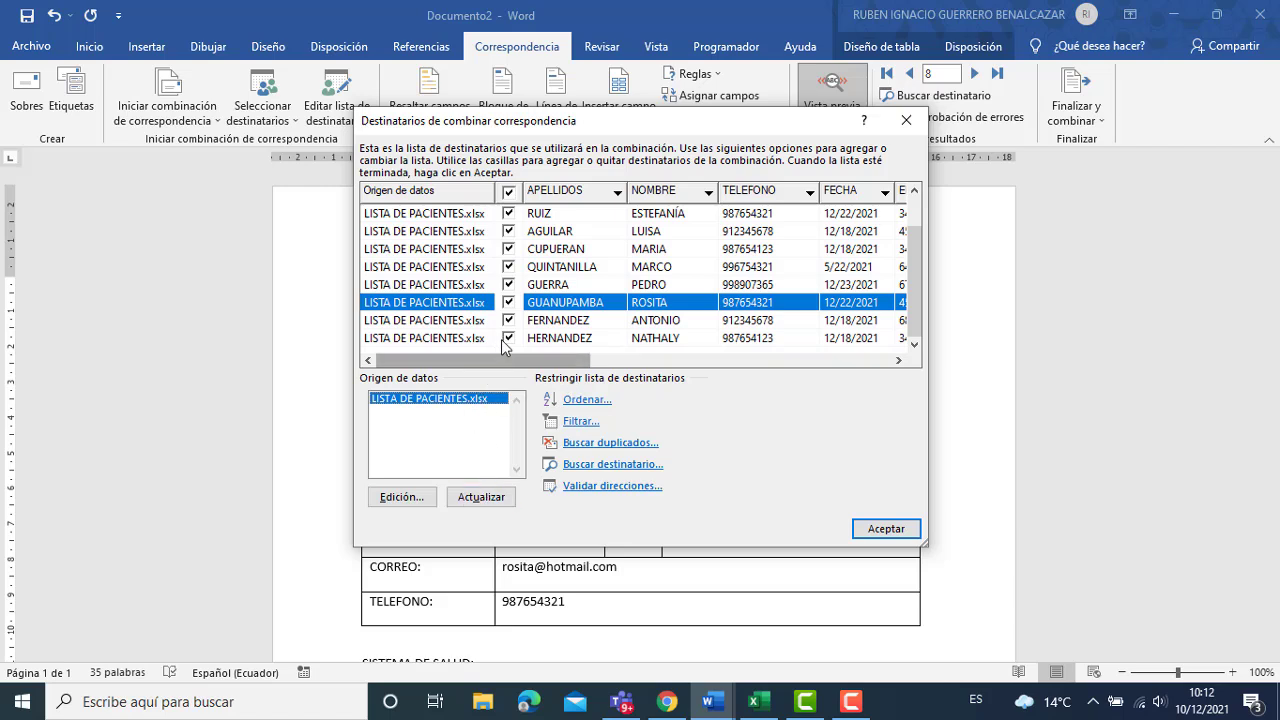
click(481, 498)
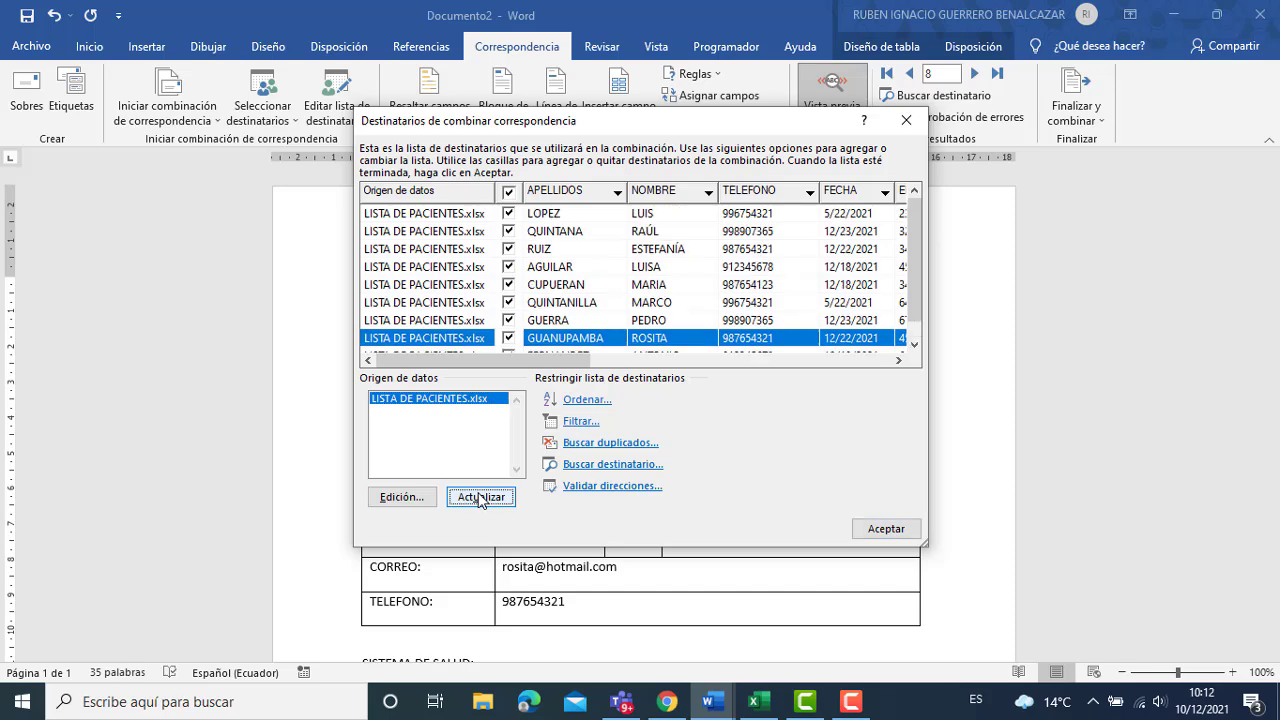
scroll(914, 300, down, 1)
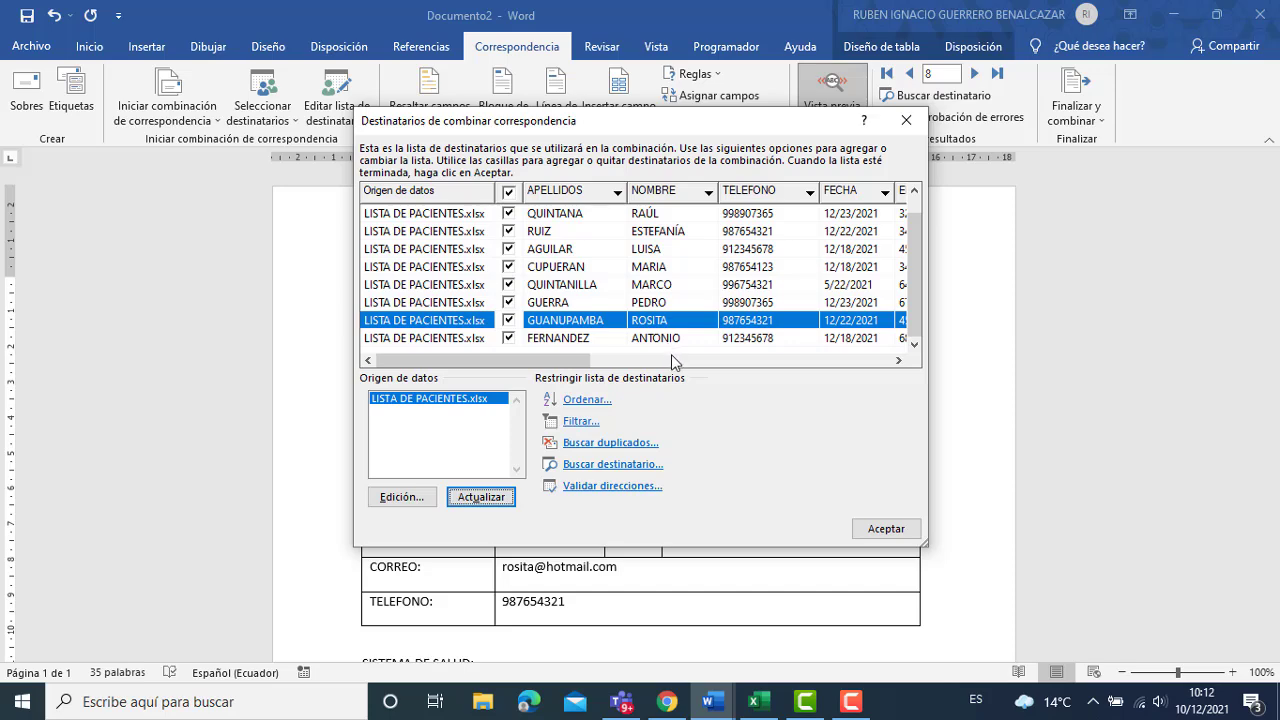
click(758, 701)
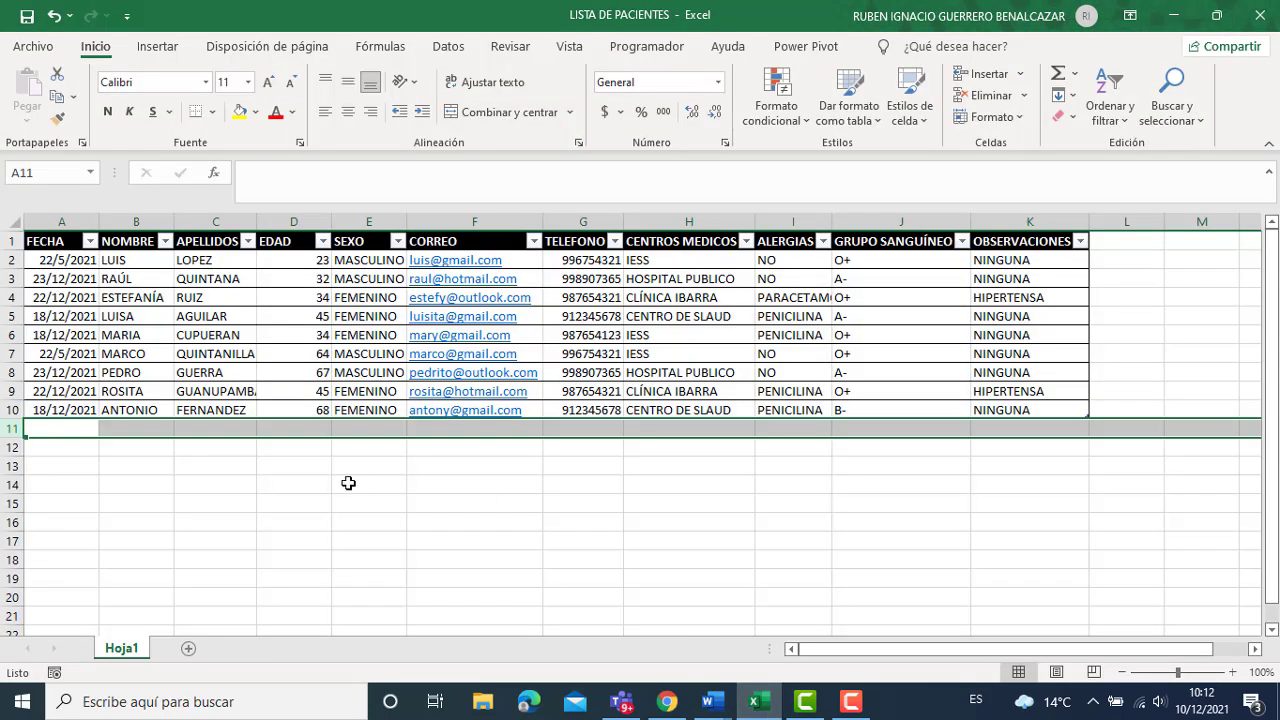
Restore the patient record in row 11, save the workbook, and head back to Word.
key(ctrl+v)
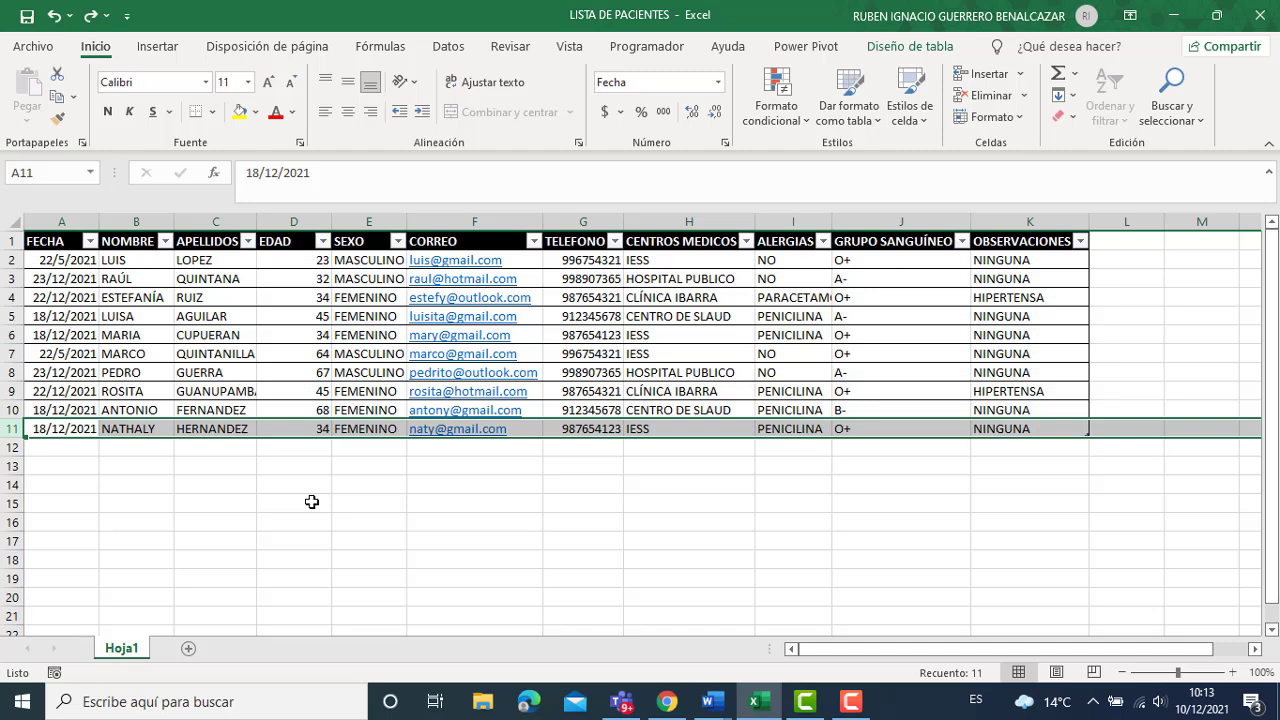
click(27, 20)
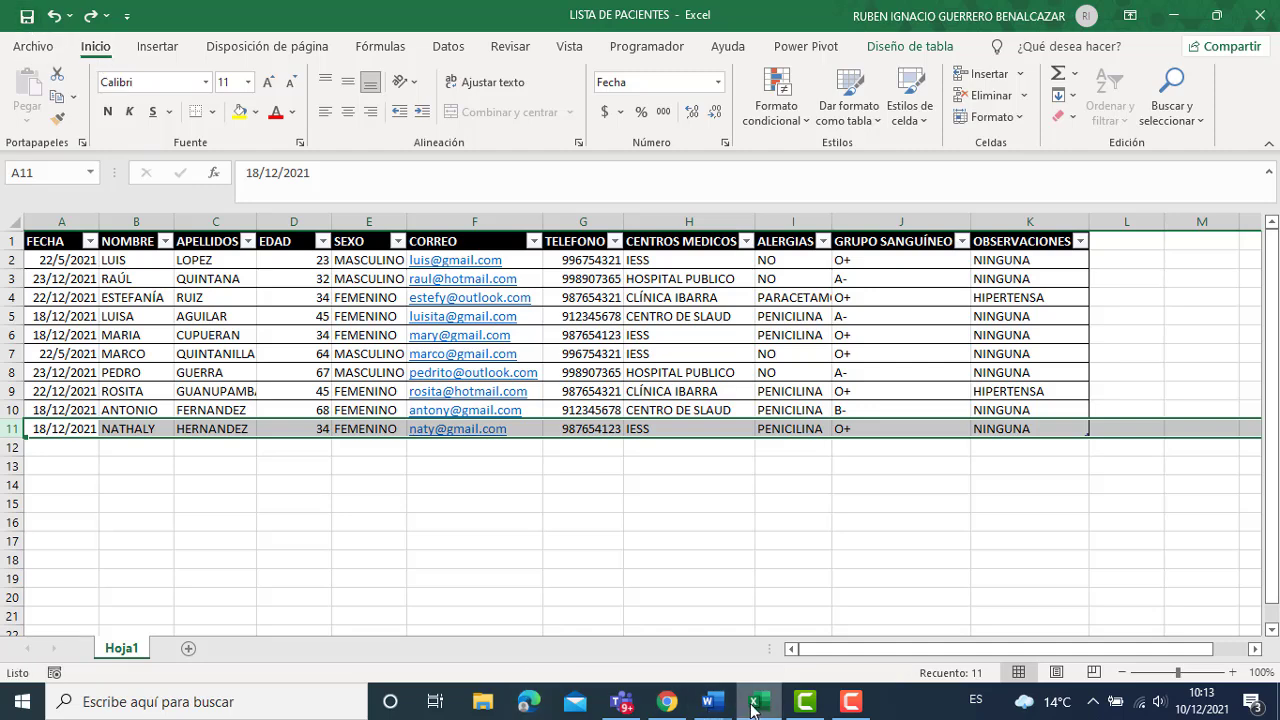
click(710, 701)
Refresh merge recipients from the updated Excel patient list, check it, and return to record 8's preview.
click(804, 626)
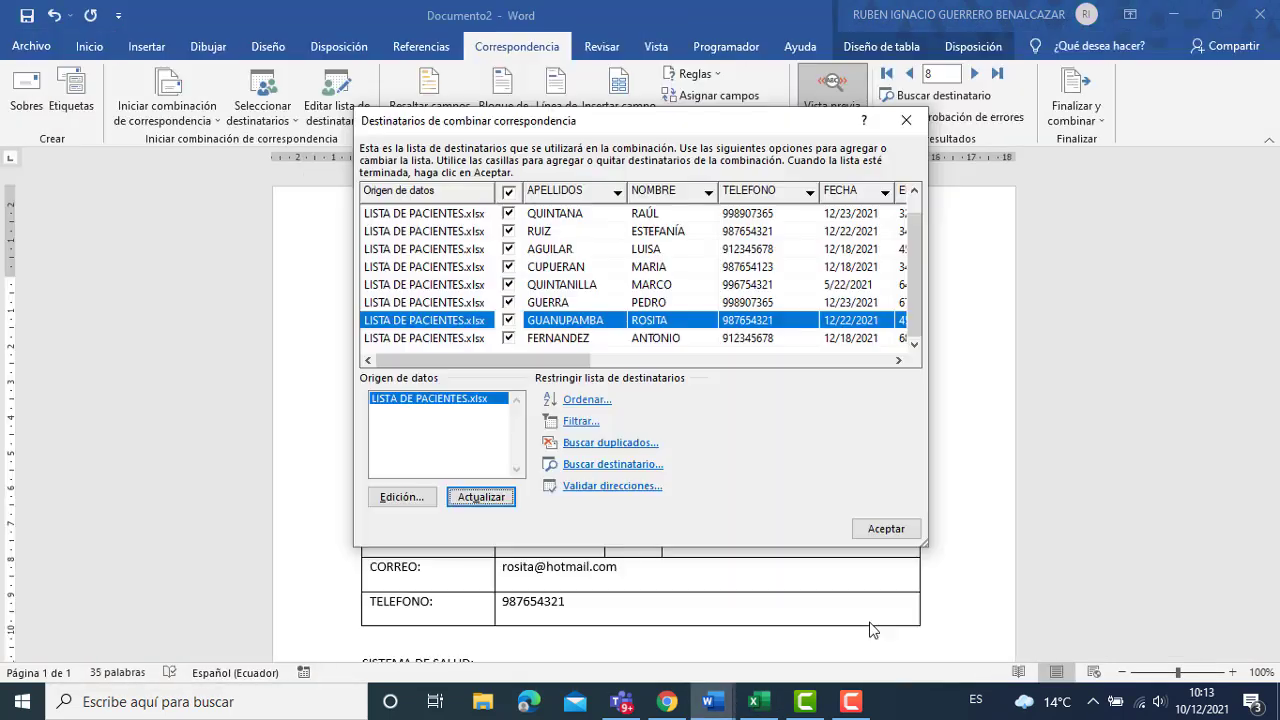
click(487, 493)
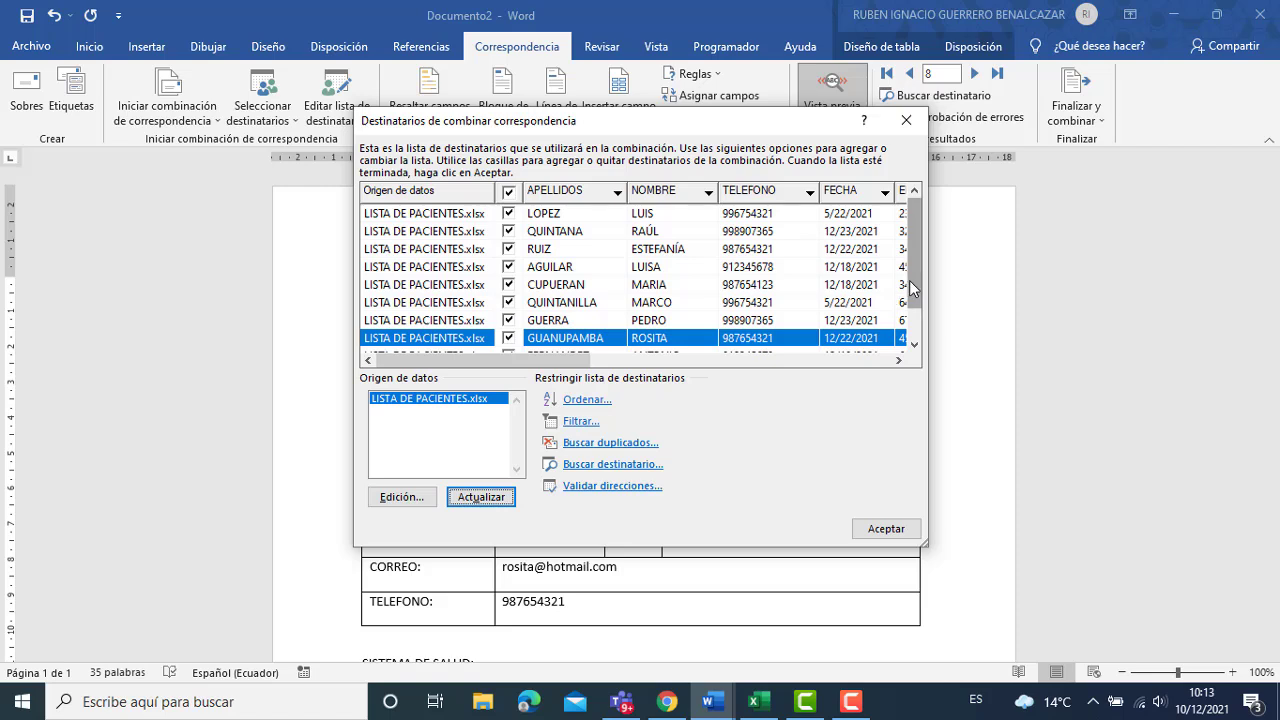
scroll(905, 290, down, 1)
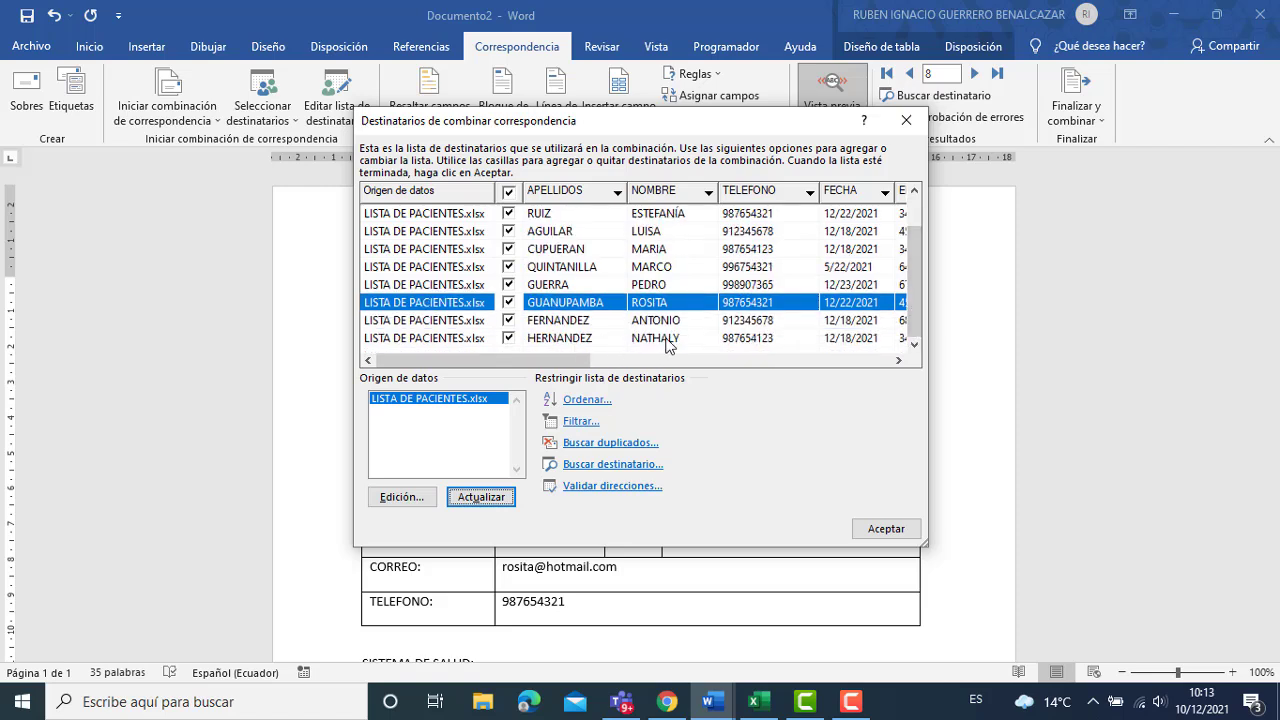
click(900, 529)
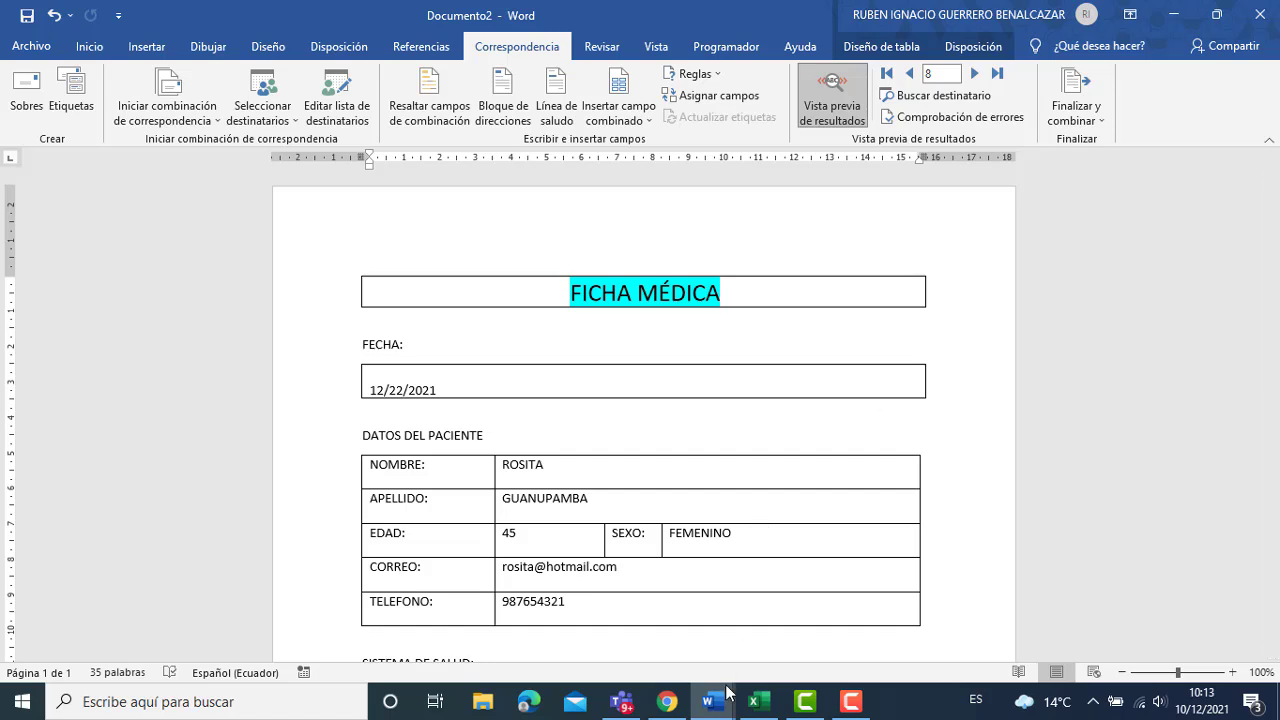
click(707, 650)
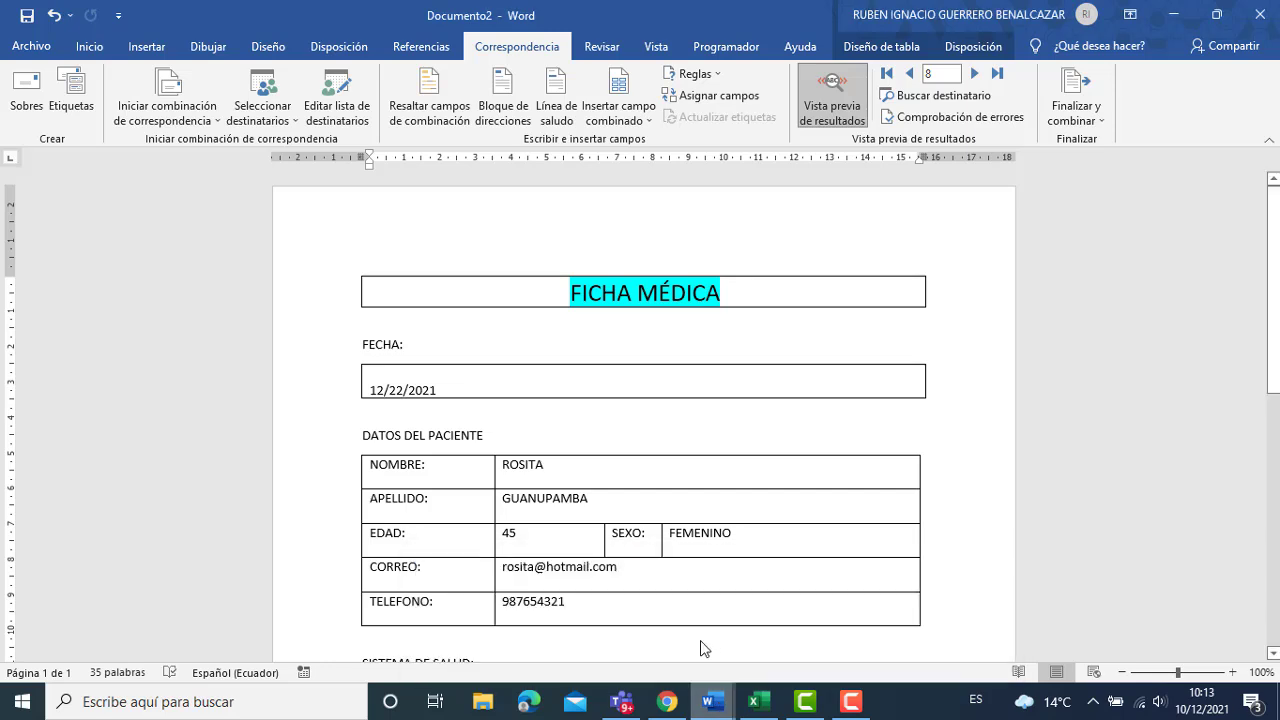